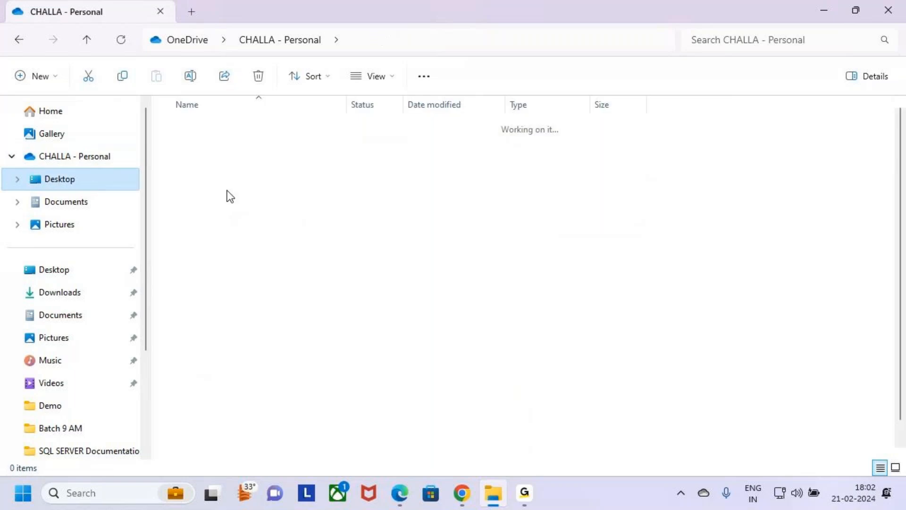
Open the Power Automate folder inside the MS Power Platform folder on the OneDrive Desktop.
click(174, 175)
key(Down)
key(Return)
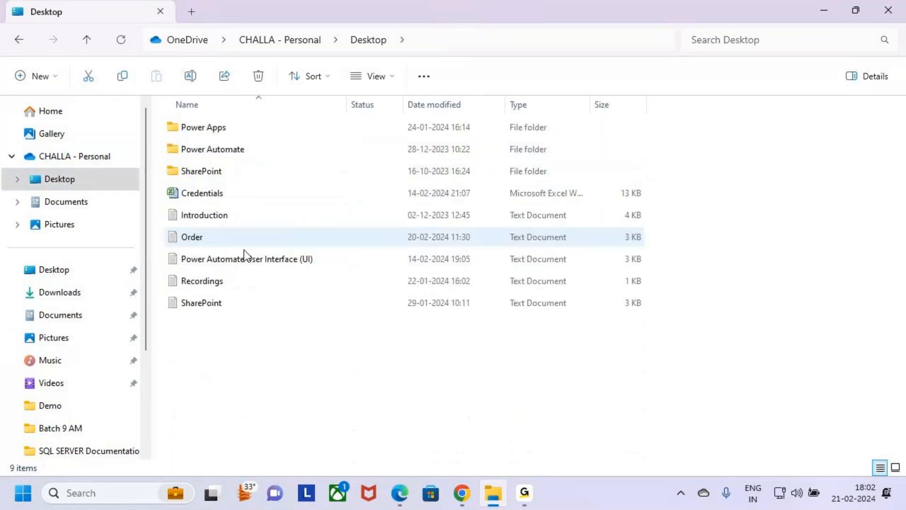
click(171, 132)
key(Down)
key(Return)
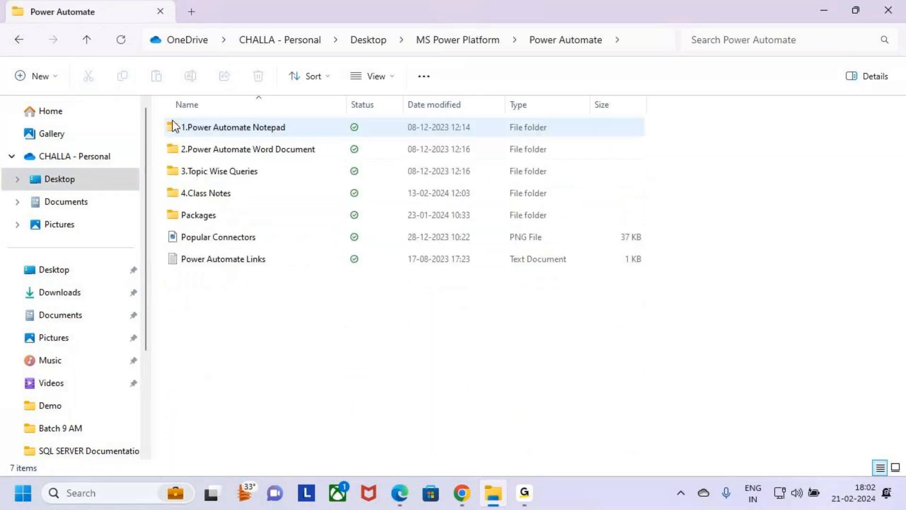
Open the 4.Class Notes folder.
click(183, 170)
click(191, 193)
click(190, 172)
click(191, 193)
click(174, 171)
key(Down)
key(Return)
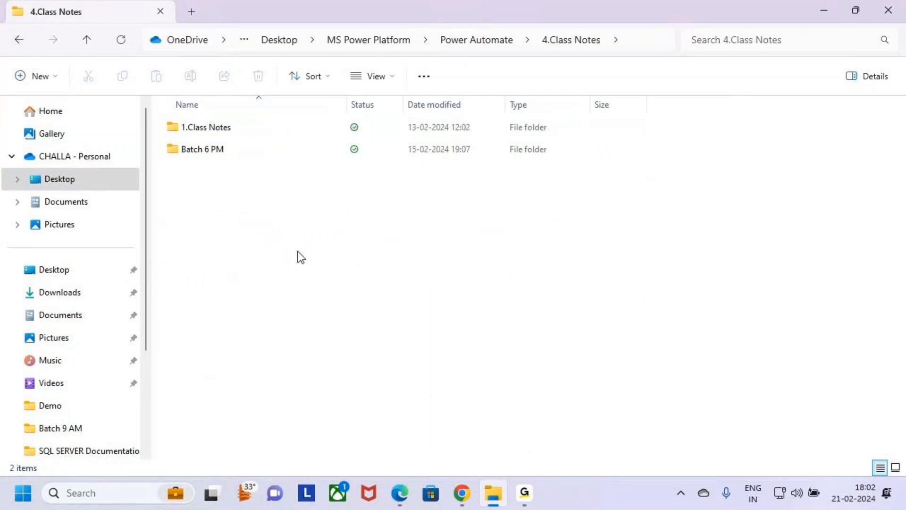
click(217, 134)
key(Down)
key(Return)
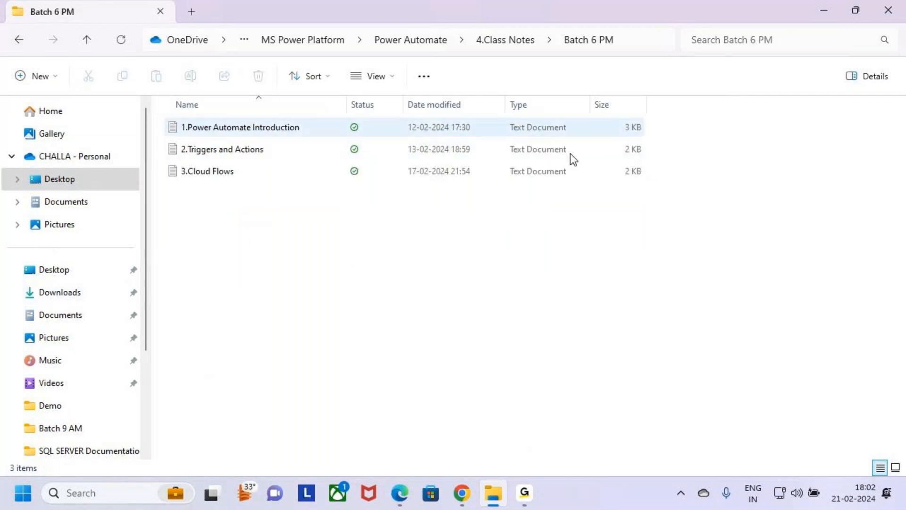
key(BackSpace)
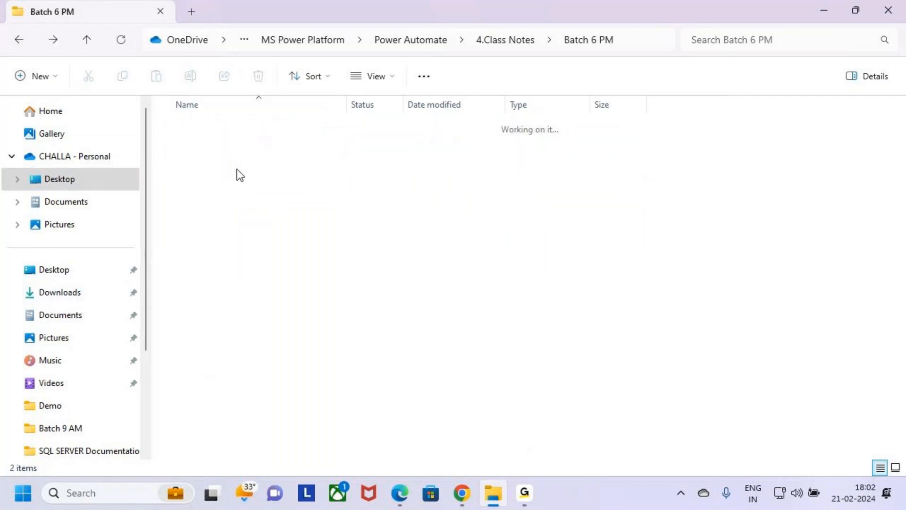
Open the Batch 9 AM folder inside 1.Class Notes.
click(208, 129)
double_click(208, 129)
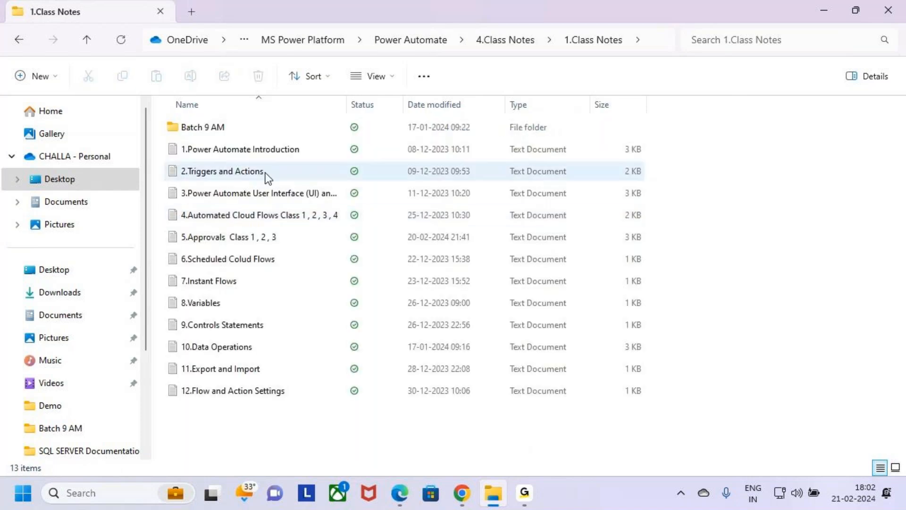
double_click(237, 129)
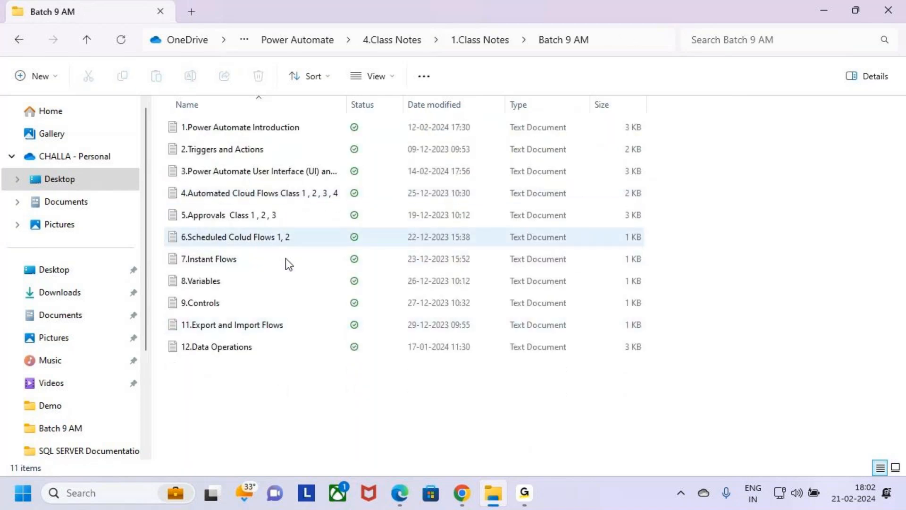
Open the text document 5.Approvals Class 1 , 2 , 3 and maximize its window.
click(271, 198)
click(287, 221)
double_click(289, 226)
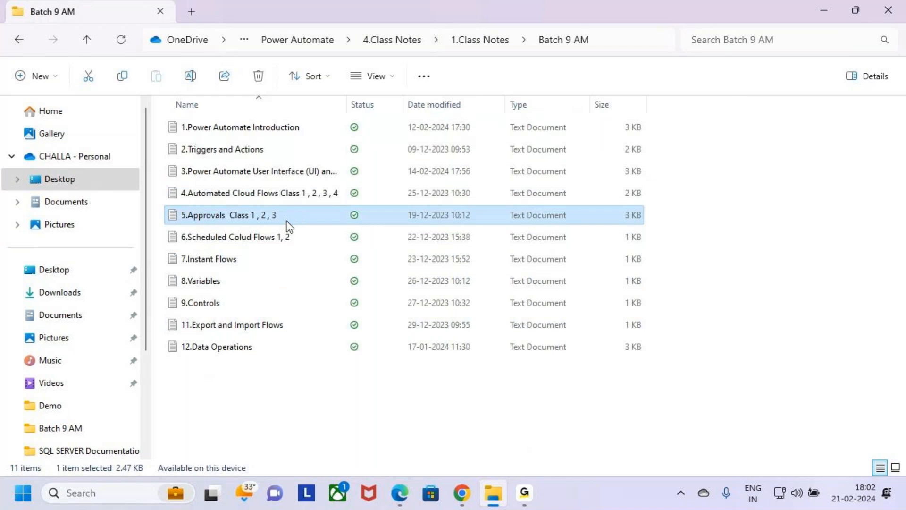
click(663, 48)
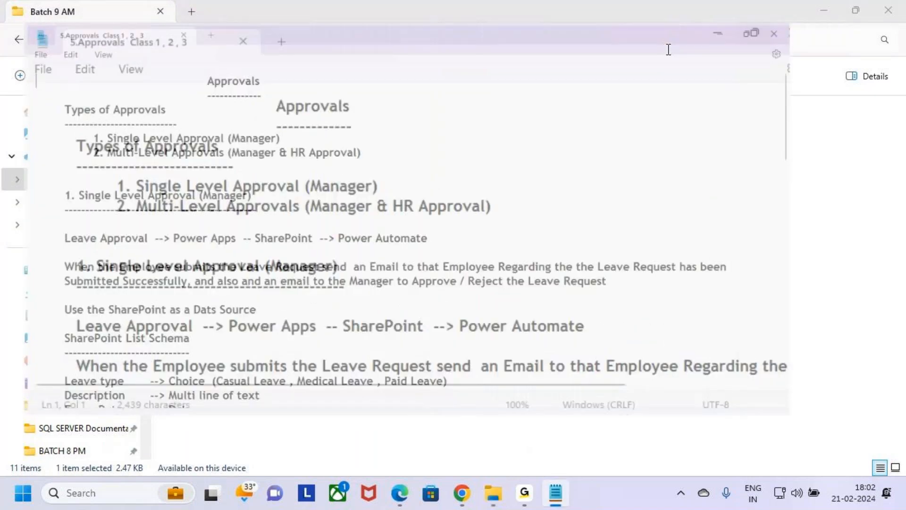
Highlight the Approvals heading, the Types of Approvals heading and the single-level and multi-level entries in the notes.
click(236, 102)
drag(217, 67, 285, 70)
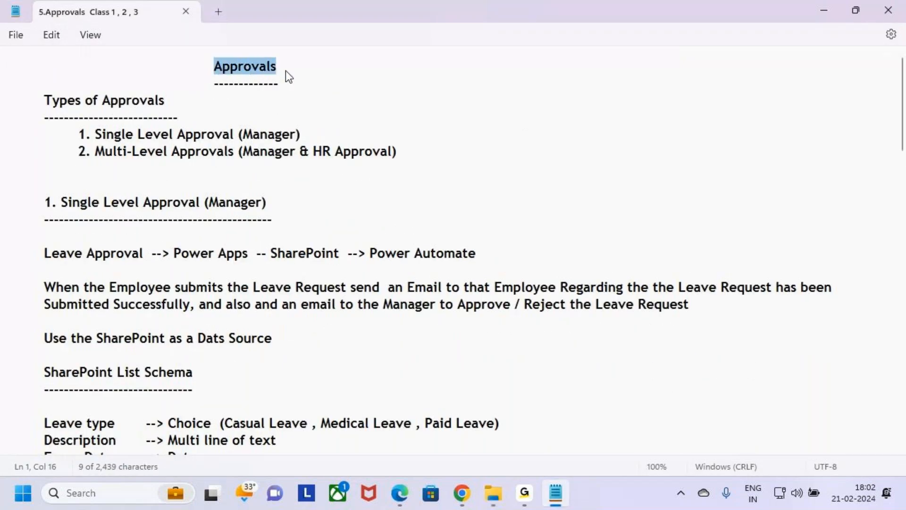
drag(44, 101, 163, 101)
drag(78, 135, 294, 141)
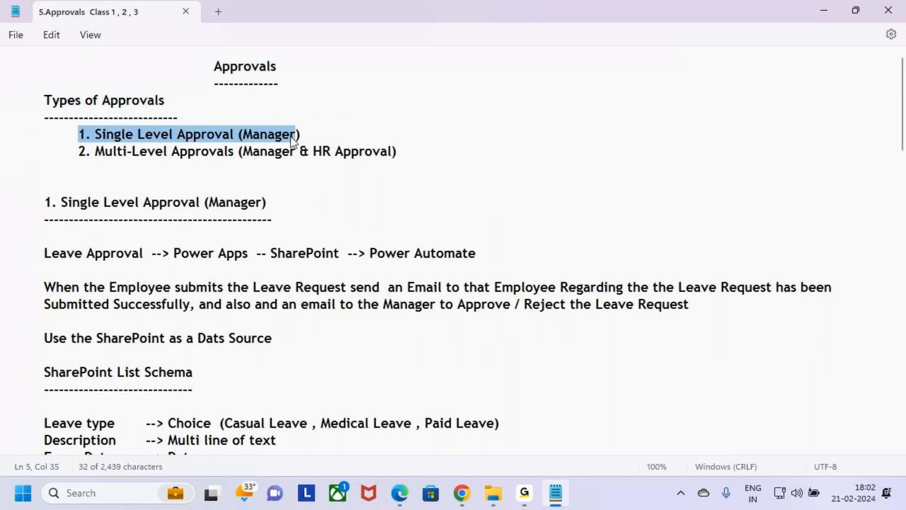
click(81, 157)
drag(75, 151, 110, 150)
click(424, 159)
click(77, 191)
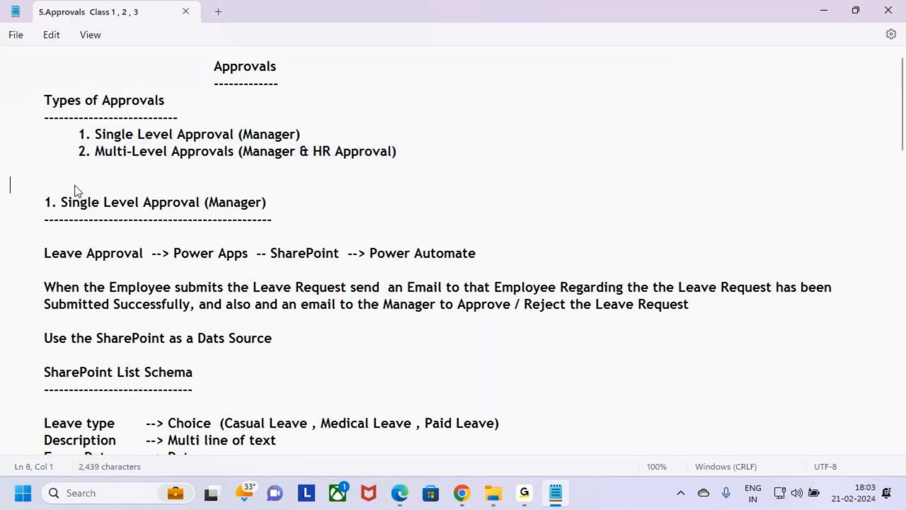
Highlight the Single Level Approval (Manager) section heading and look over its SharePoint list schema.
scroll(119, 316, down, 5)
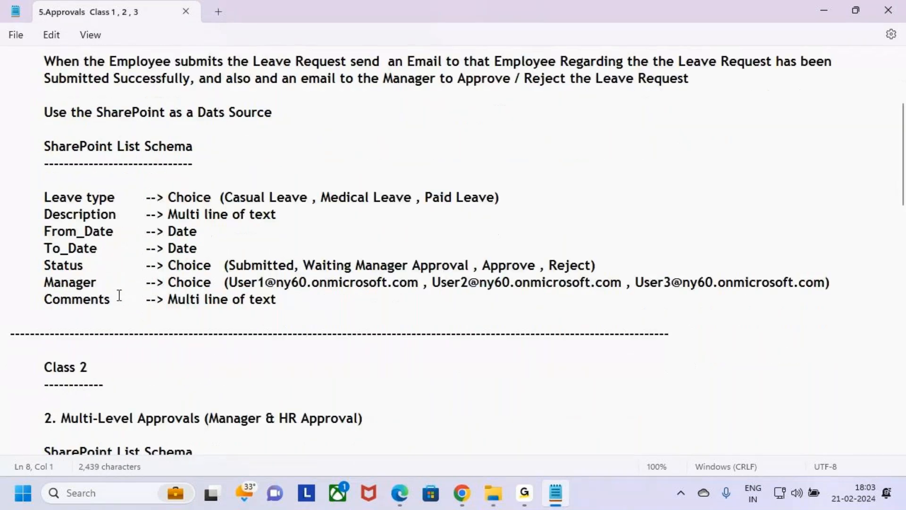
scroll(119, 295, up, 5)
drag(44, 203, 3, 202)
scroll(80, 288, down, 8)
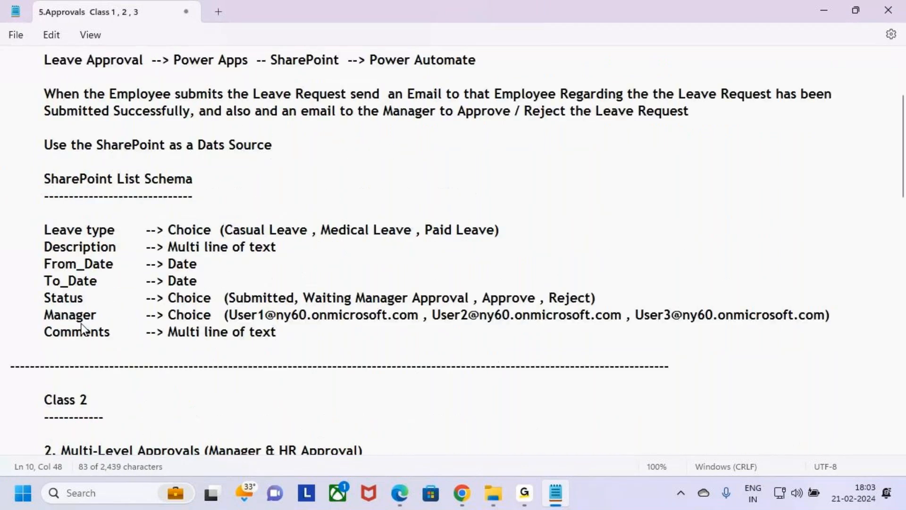
Highlight the Class 2 heading and the Multi-Level Approvals line, including its Manager and HR Approval wording.
drag(44, 185, 122, 194)
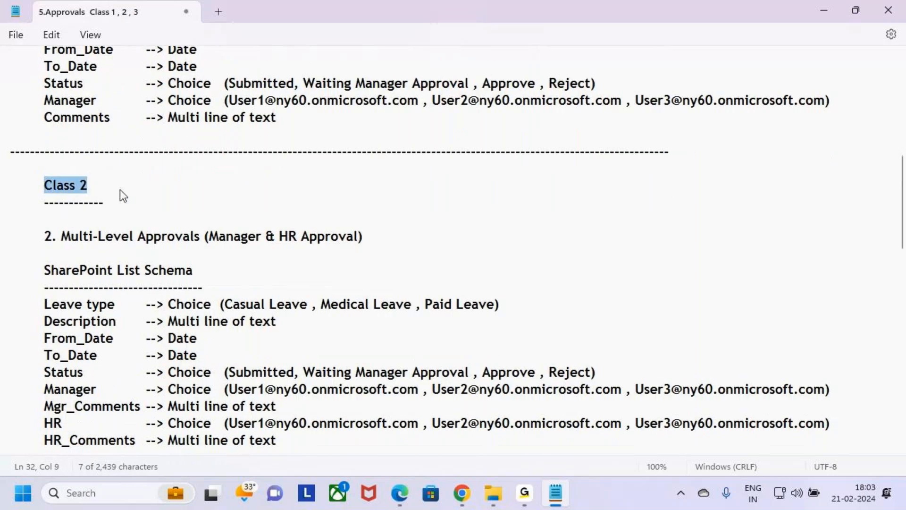
drag(44, 237, 379, 244)
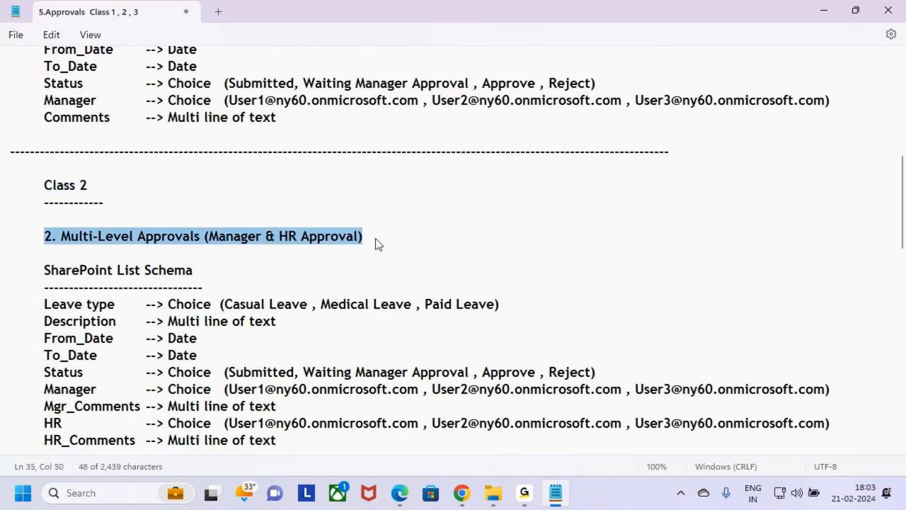
drag(261, 237, 210, 237)
click(348, 237)
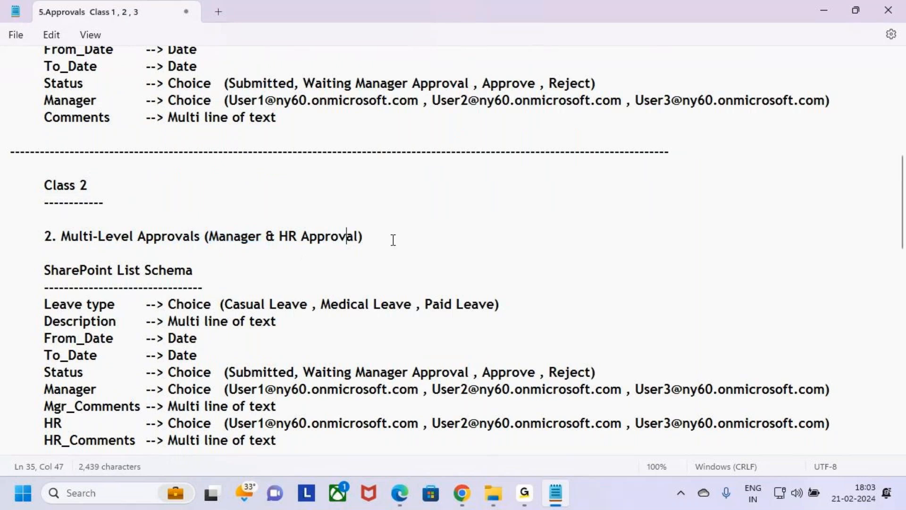
drag(358, 238, 282, 238)
click(372, 231)
text())
Return to the beginning of the notes and review the Approvals heading and the single-level leave approval description.
scroll(129, 262, up, 8)
drag(208, 65, 254, 66)
click(229, 185)
click(148, 253)
click(226, 304)
click(192, 323)
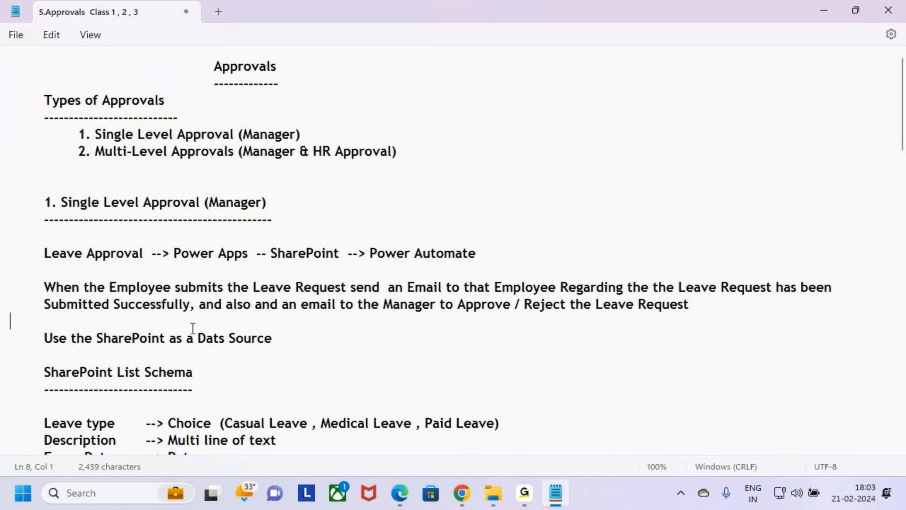
click(81, 188)
click(155, 288)
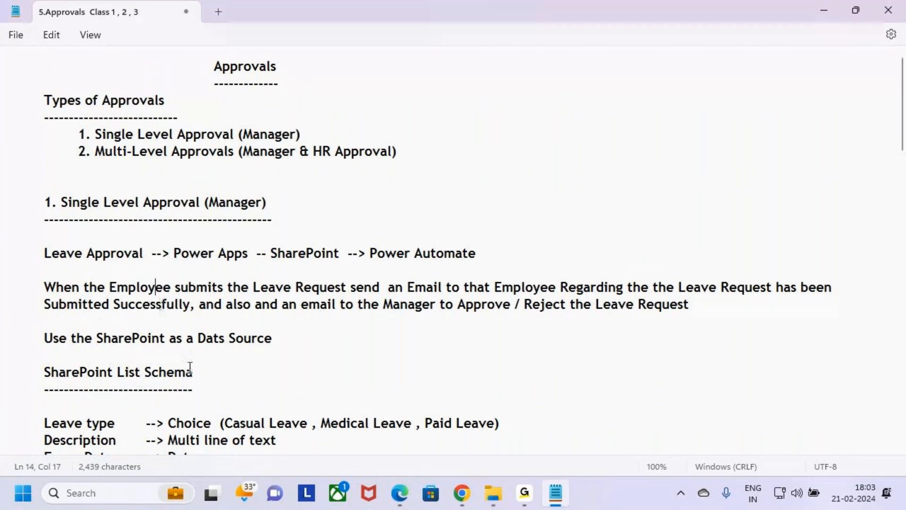
Review the Class 3 section of the notes and highlight its heading and the Auto Approve / Reject topic.
scroll(192, 420, down, 10)
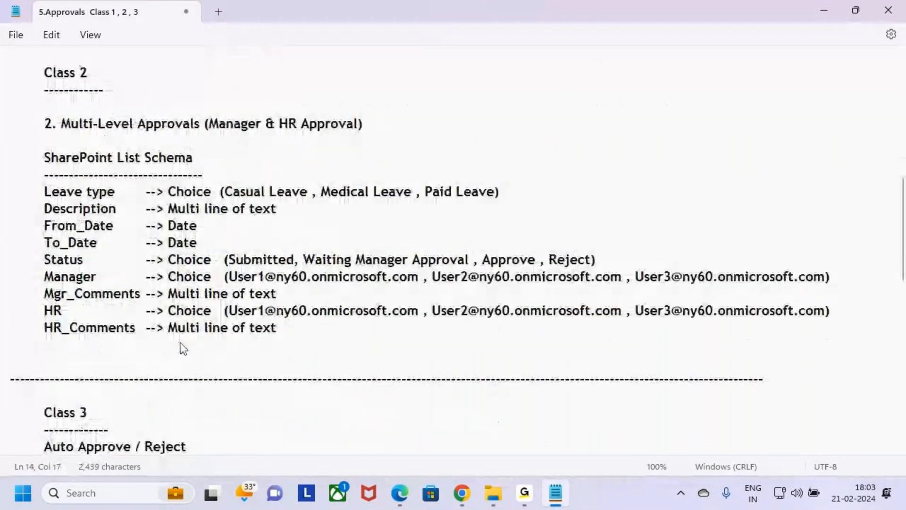
scroll(184, 346, down, 5)
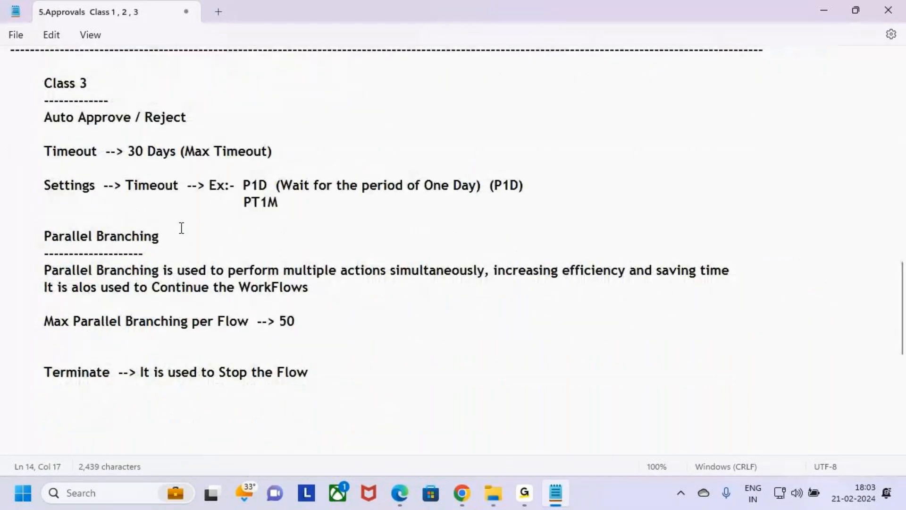
drag(43, 83, 265, 105)
click(267, 108)
drag(903, 336, 904, 339)
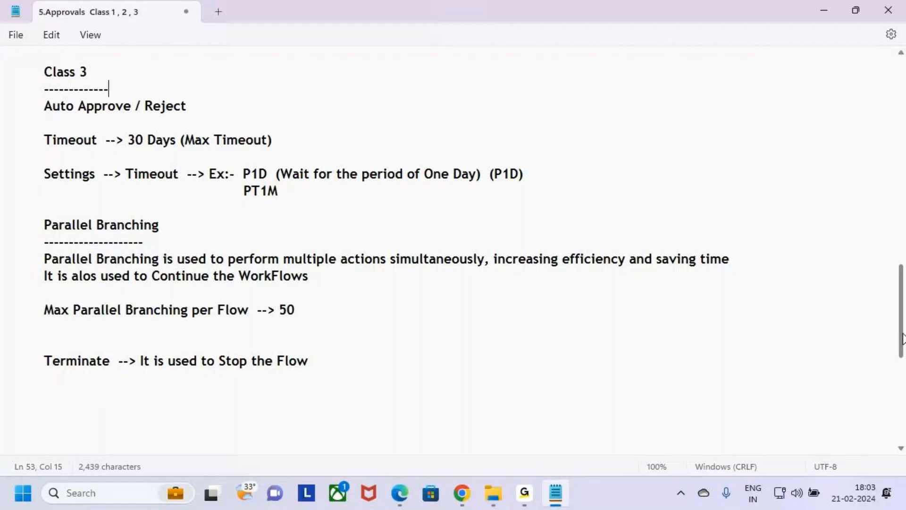
drag(44, 72, 105, 121)
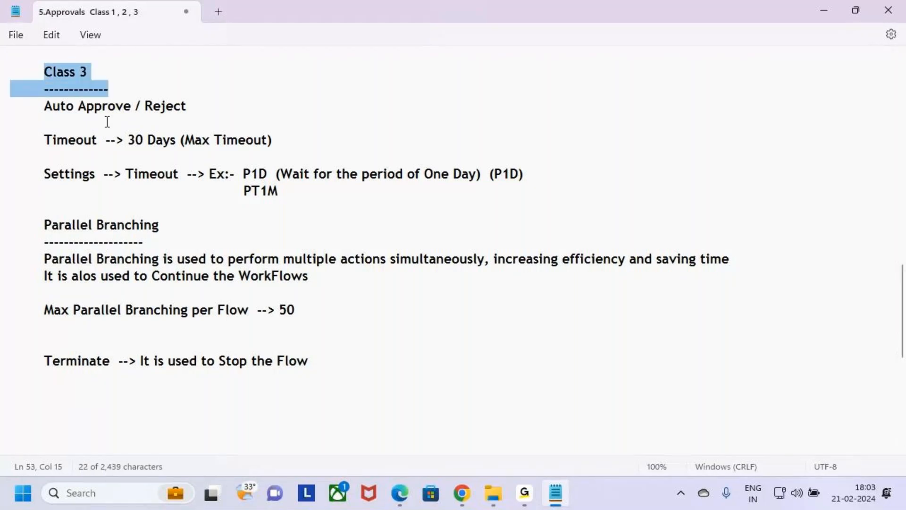
click(103, 106)
drag(41, 106, 186, 111)
click(200, 105)
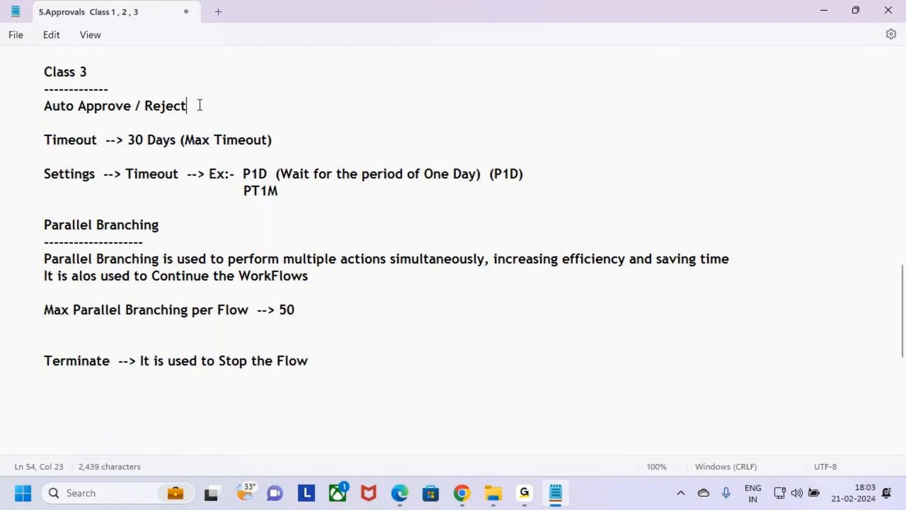
drag(44, 107, 208, 114)
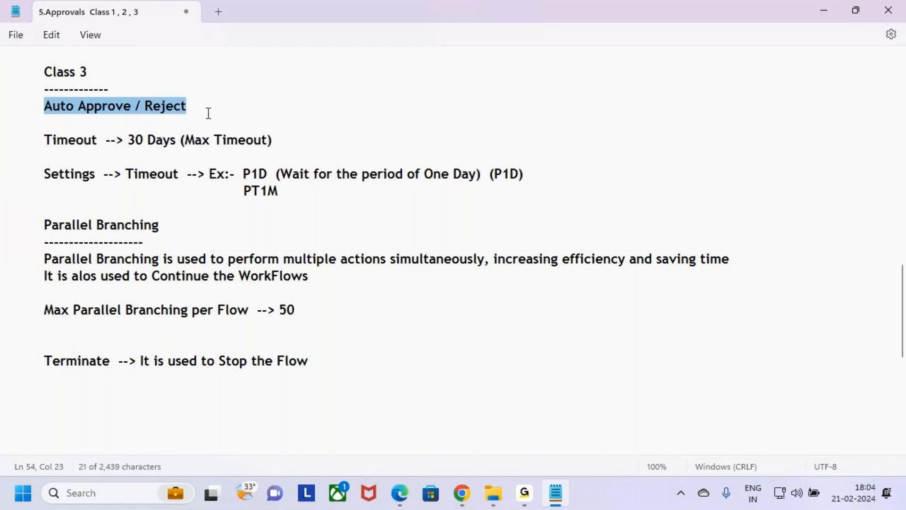
click(216, 107)
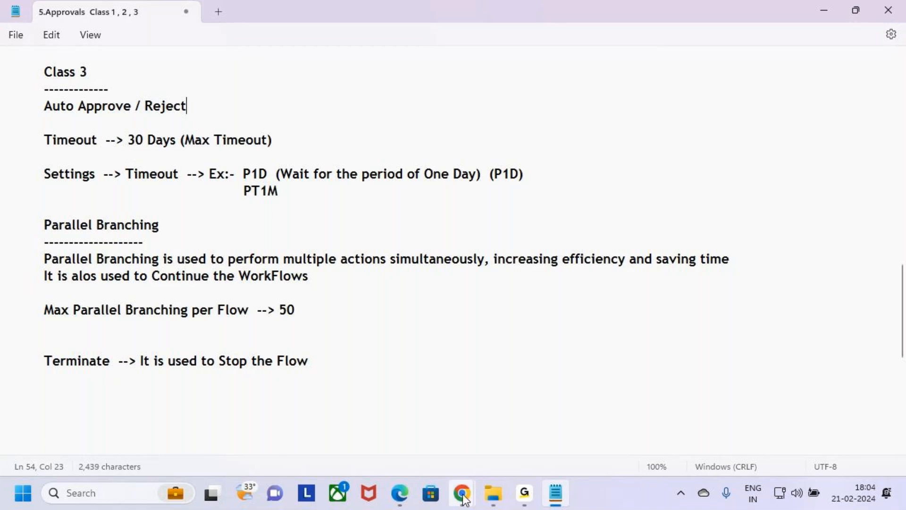
Switch to Power Automate in Chrome to check the signed-in account, and open the My flows list.
mouse_move(463, 495)
click(325, 398)
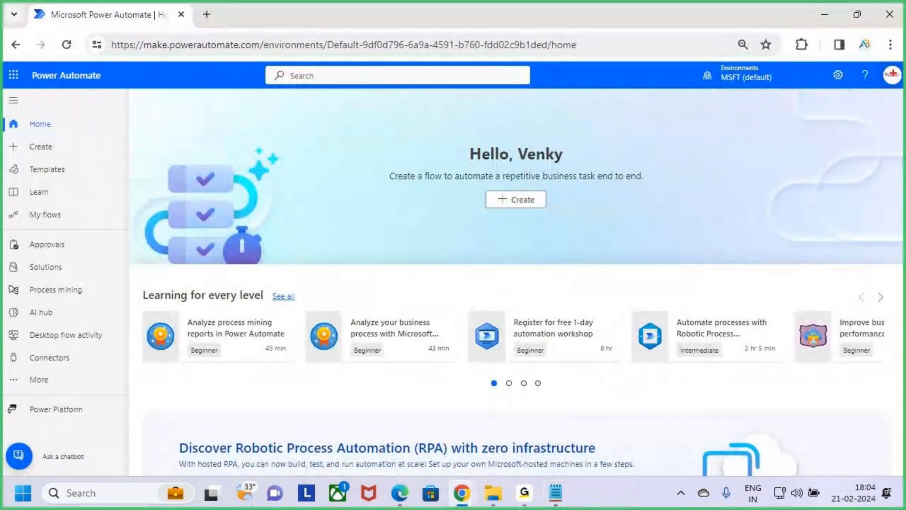
drag(114, 92, 114, 93)
click(892, 75)
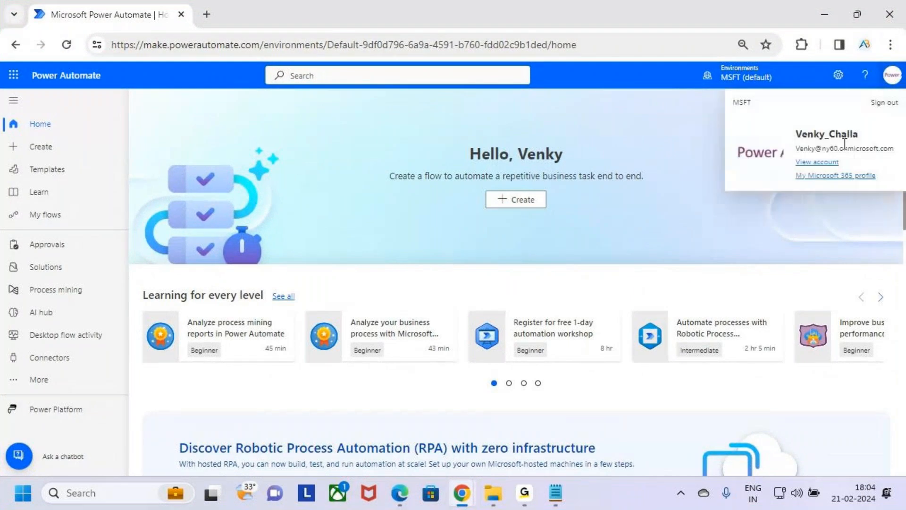
drag(783, 122, 874, 149)
key(Escape)
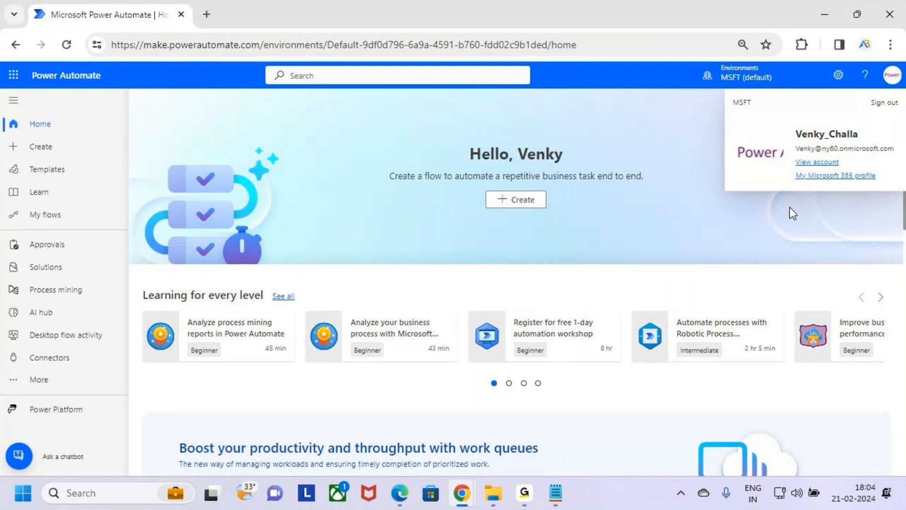
click(791, 211)
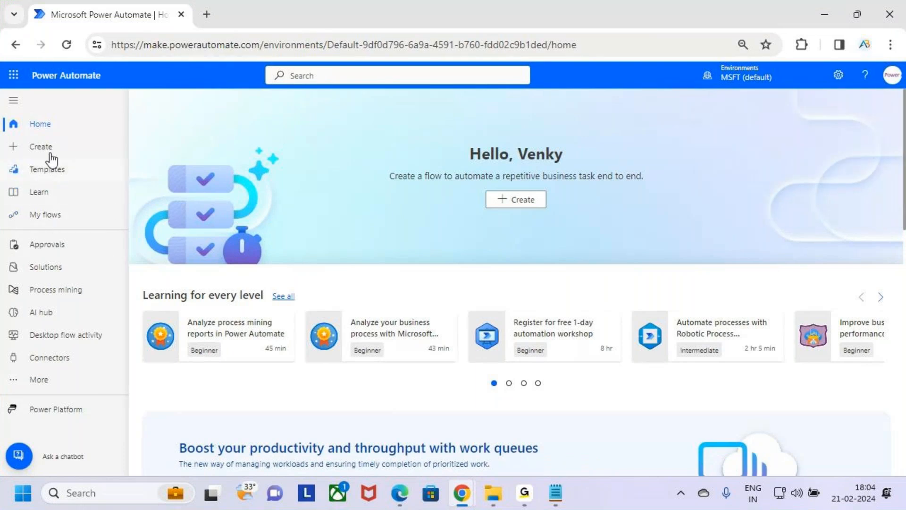
click(86, 221)
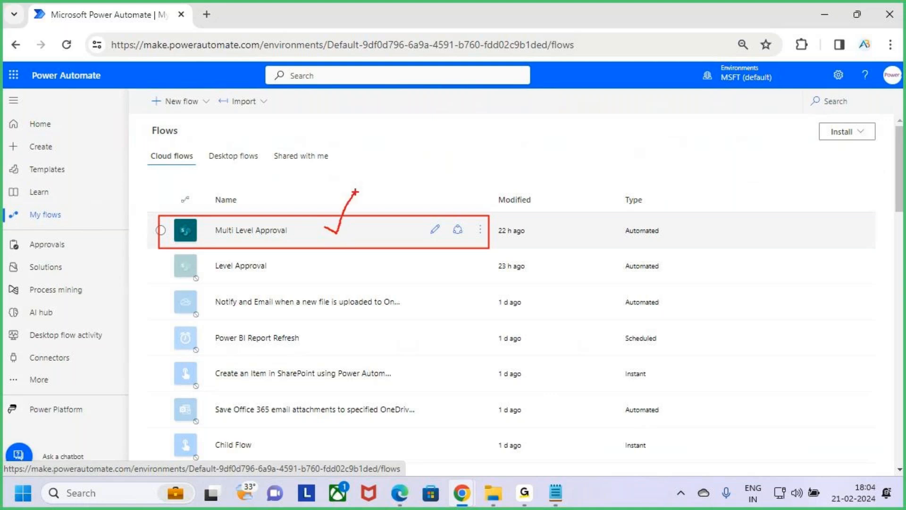
Switch back to the approvals notes in Notepad and highlight Auto Approve / Reject under Class 3.
click(556, 493)
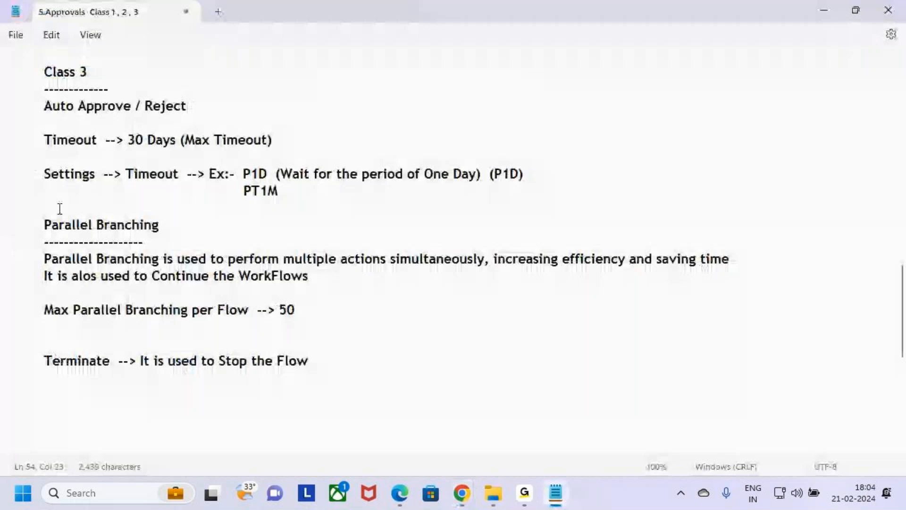
scroll(60, 209, up, 3)
drag(42, 259, 275, 267)
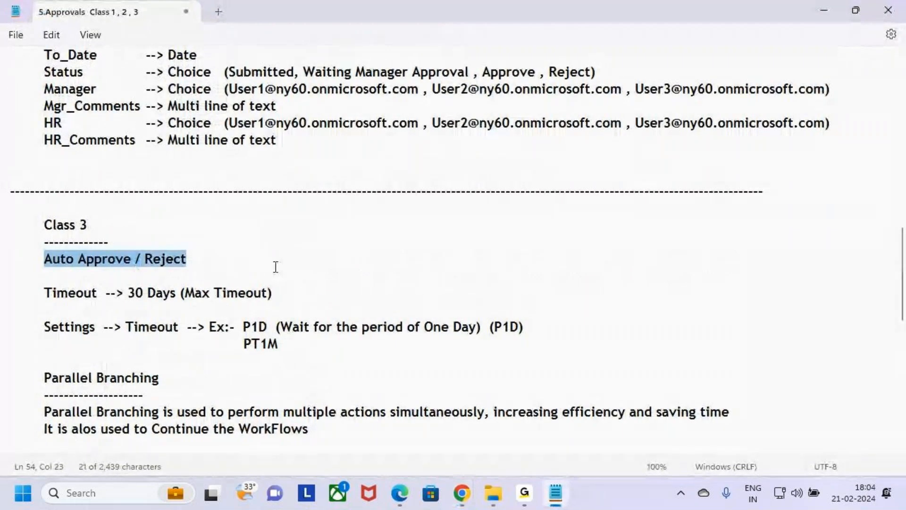
scroll(273, 267, down, 3)
click(226, 124)
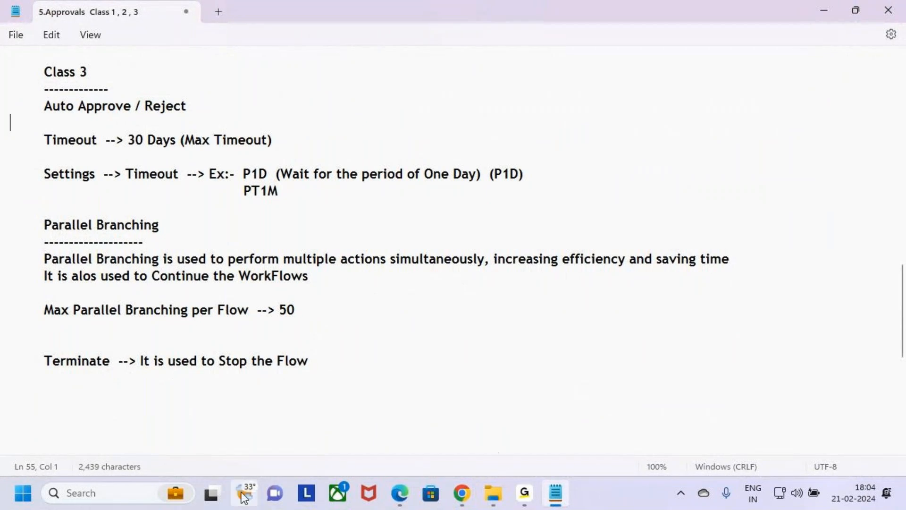
Switch to the Power Automate flows list in Chrome and mark the Multi Level Approval flow with an on-screen annotation.
click(401, 494)
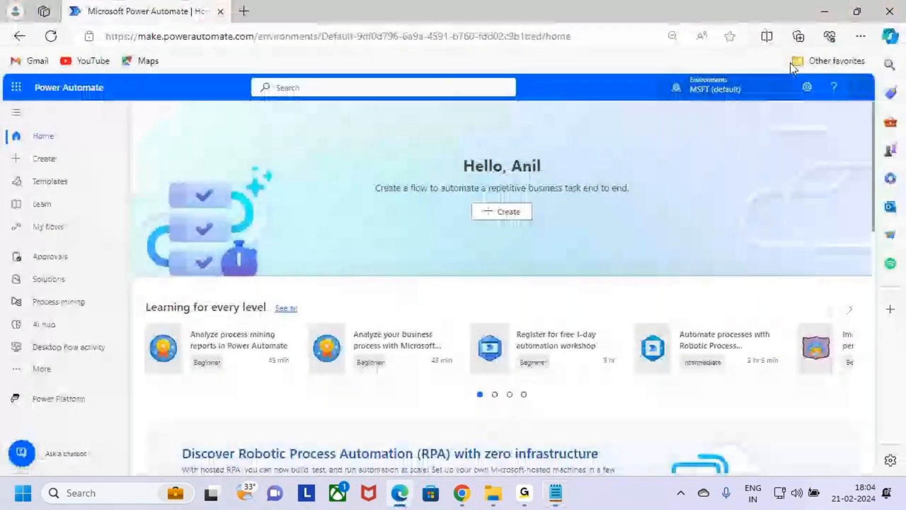
click(813, 17)
mouse_move(462, 493)
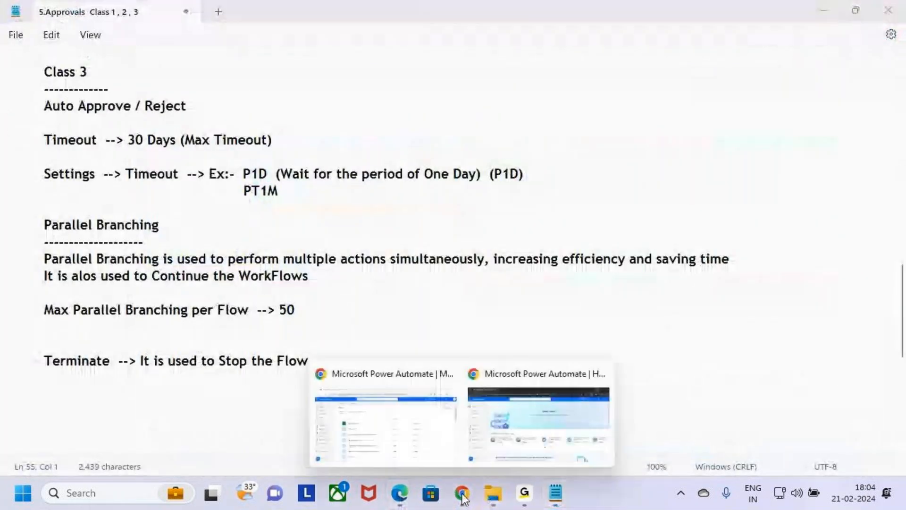
click(500, 444)
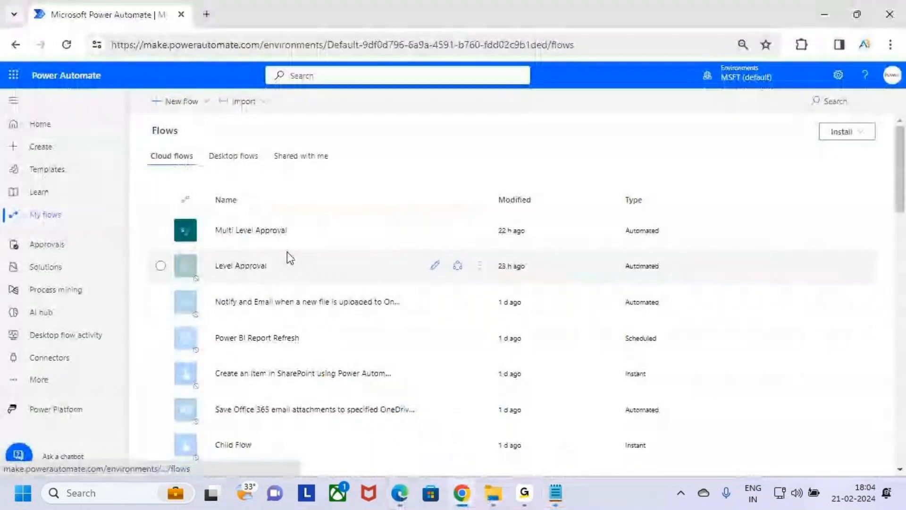
mouse_move(161, 212)
mouse_down()
mouse_move(301, 255)
mouse_move(499, 247)
mouse_up()
drag(365, 229, 444, 147)
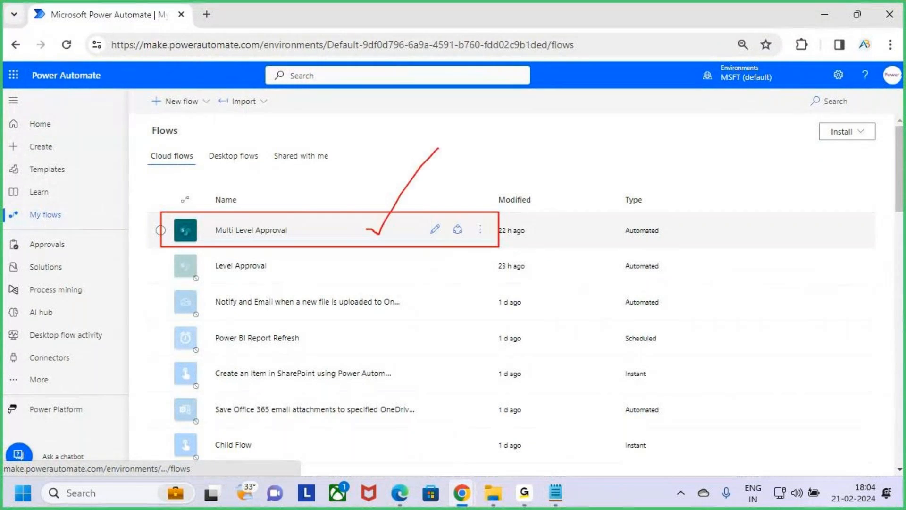
key(Escape)
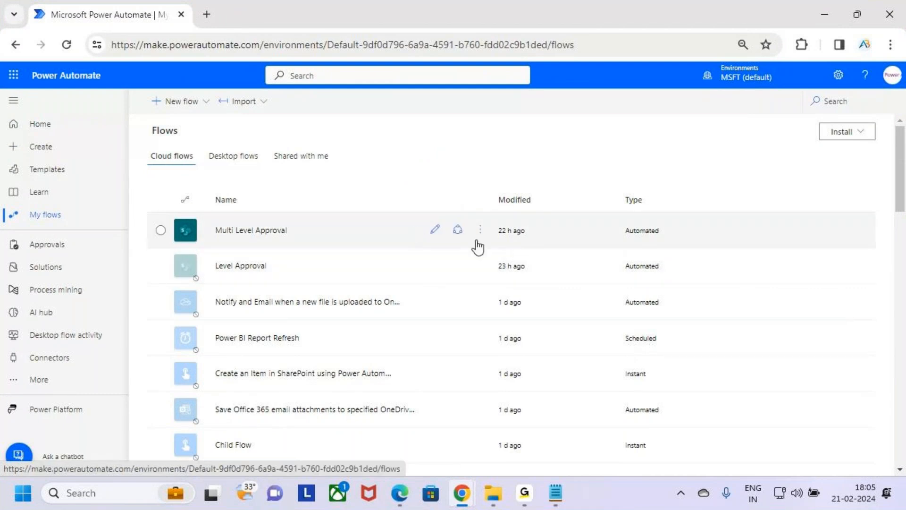
Mark the Save As option of the Multi Level Approval flow and start creating a copy of that flow.
click(480, 229)
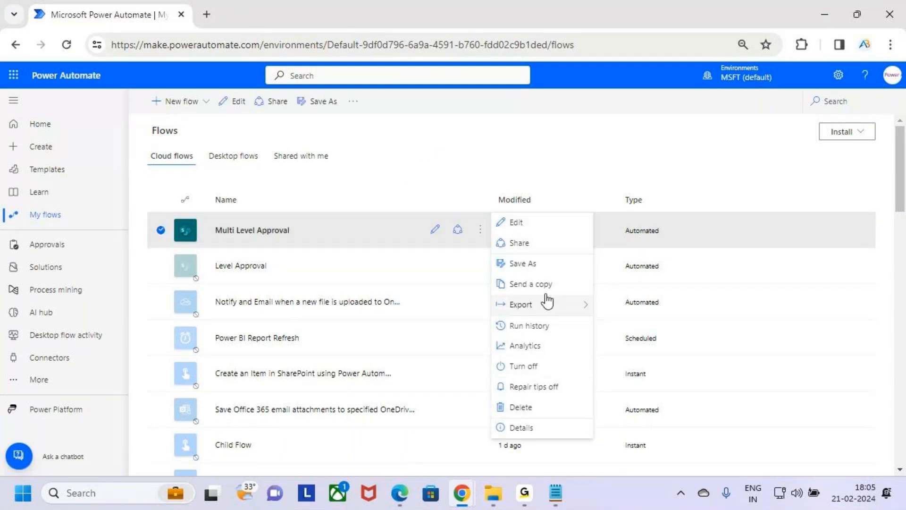
key(ctrl+2)
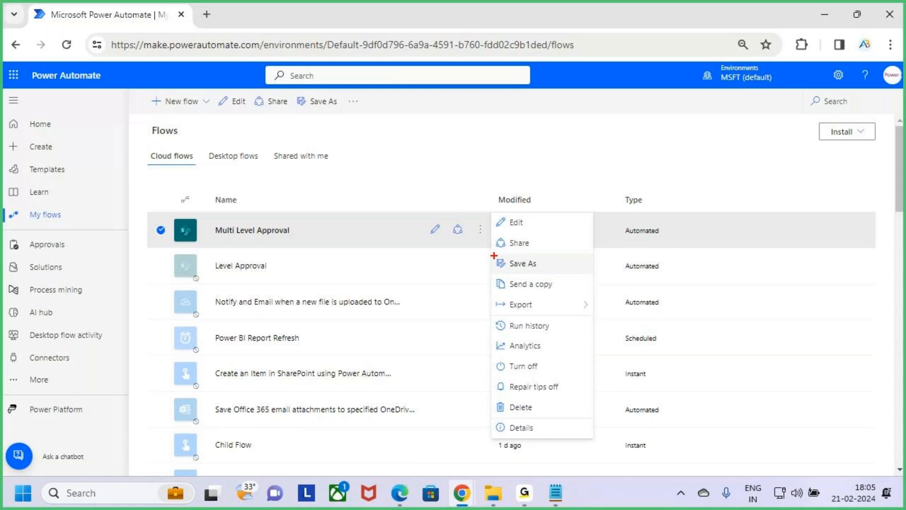
drag(497, 255, 593, 276)
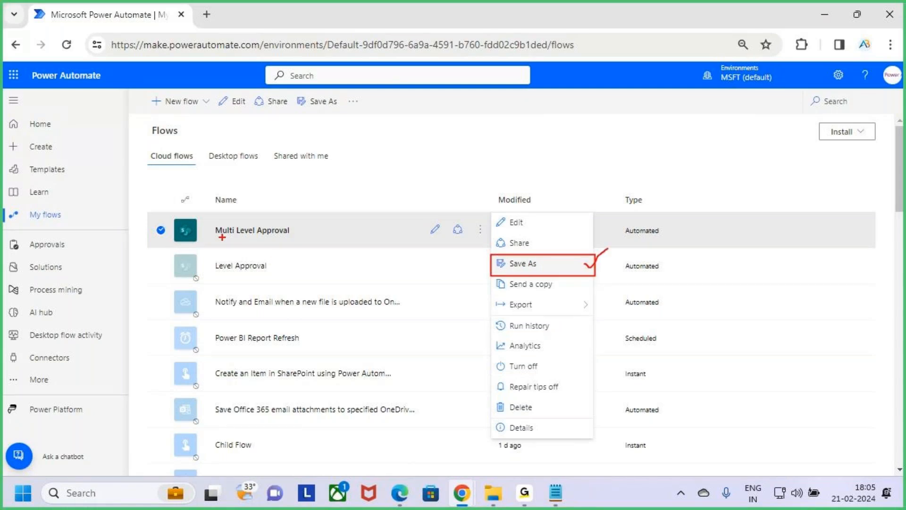
drag(201, 215, 333, 250)
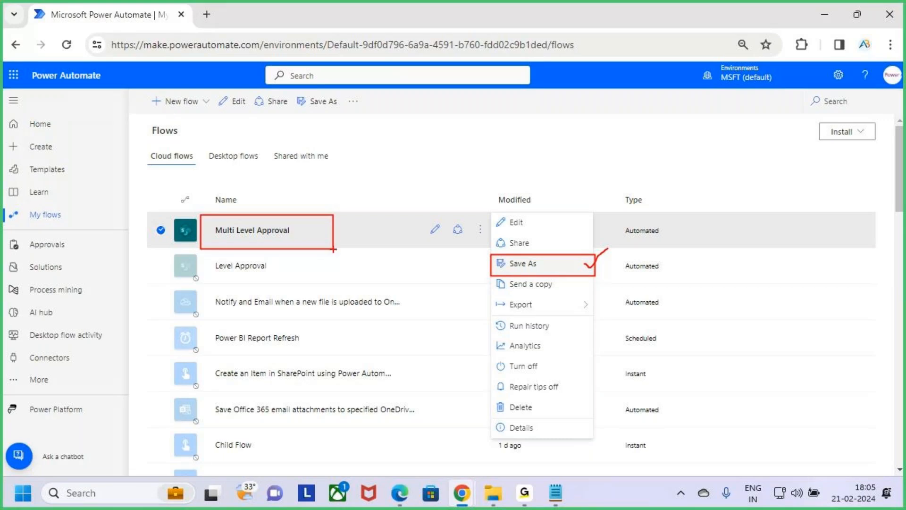
key(Escape)
click(560, 269)
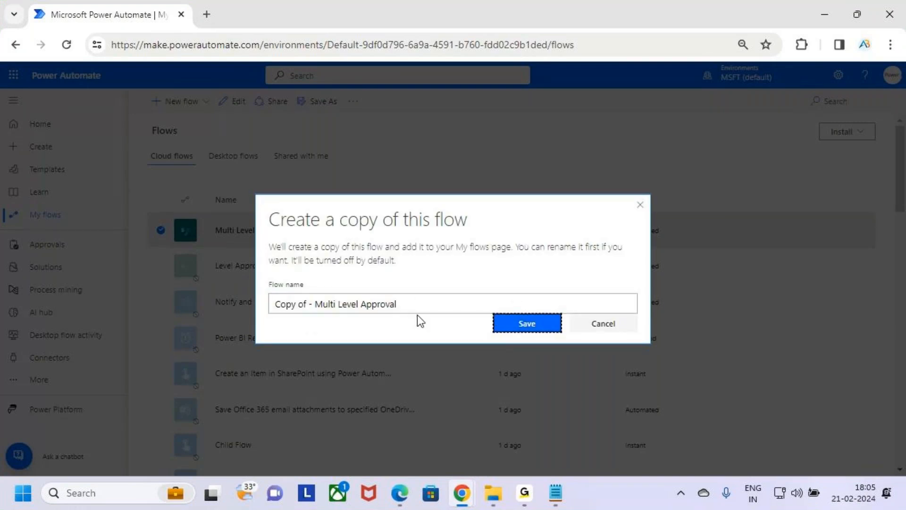
Name the flow copy "Auto - Approval" and save it.
click(417, 304)
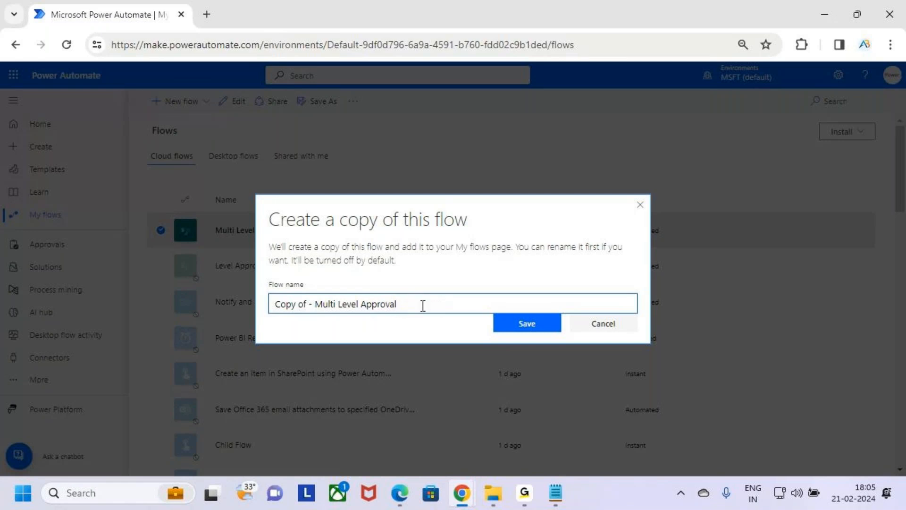
drag(361, 304, 177, 305)
key(BackSpace)
text(Auto)
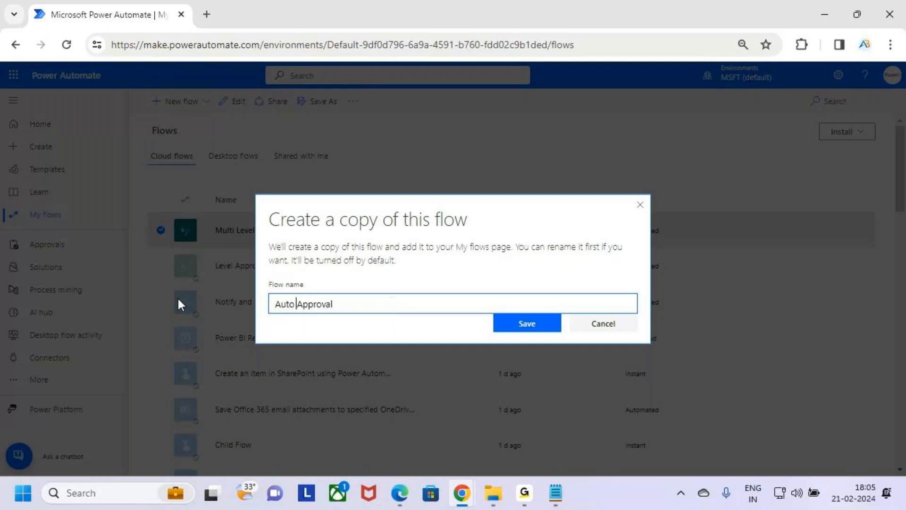
key(BackSpace)
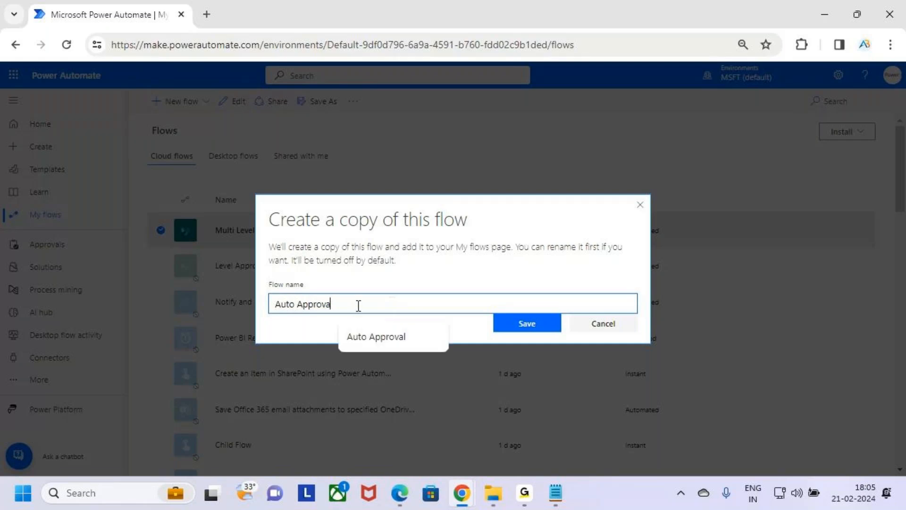
text(als)
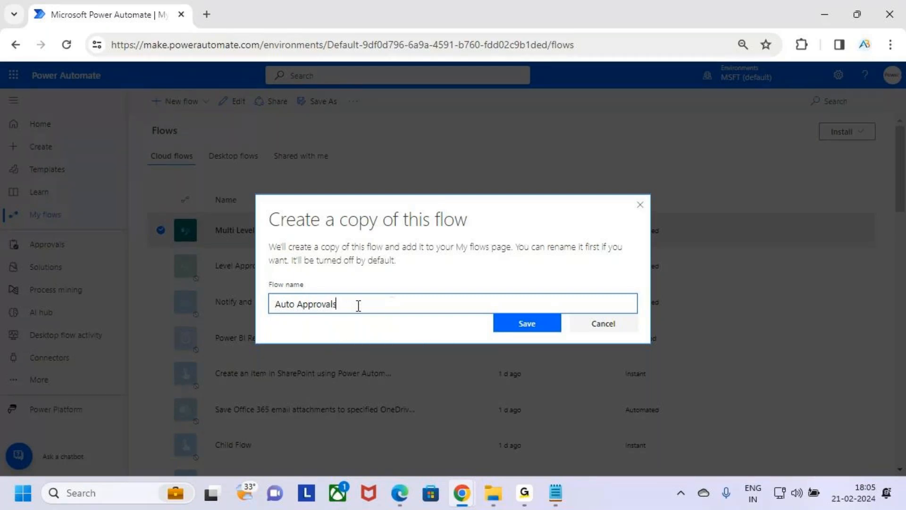
key(BackSpace)
key(BackSpace)
text(val)
key(Left)
key(Left)
key(Left)
key(Left)
key(BackSpace)
text(-)
click(552, 326)
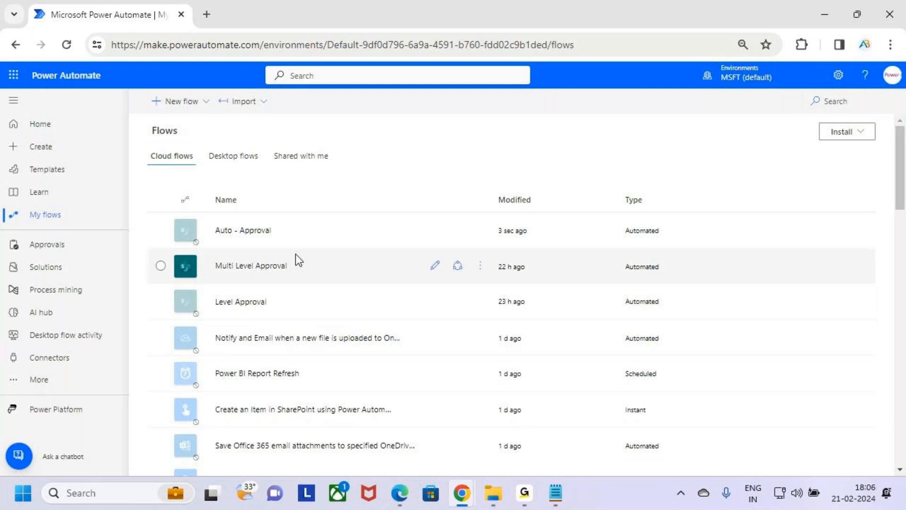
Point out the Auto - Approval copy and the original Multi Level Approval flow in the list with temporary annotations.
key(ctrl+2)
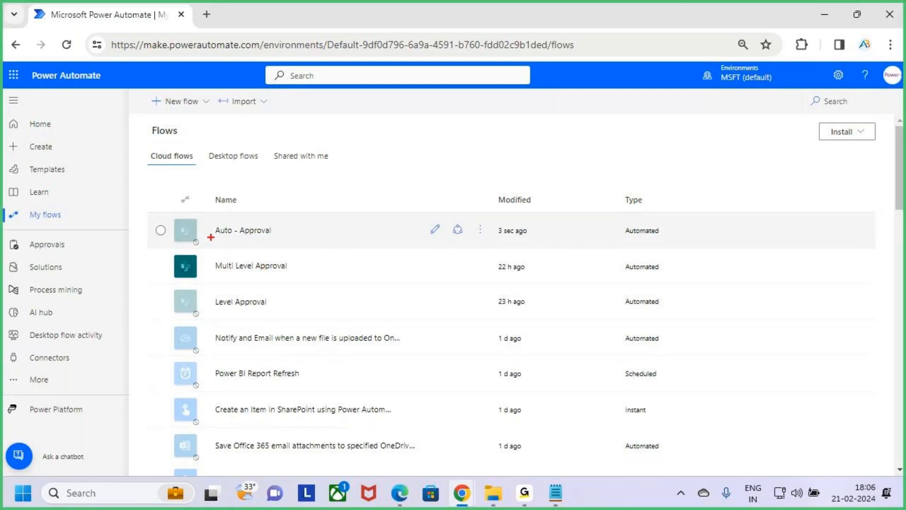
mouse_move(205, 217)
mouse_down()
mouse_move(262, 242)
mouse_move(306, 244)
mouse_move(345, 200)
mouse_up()
key(Escape)
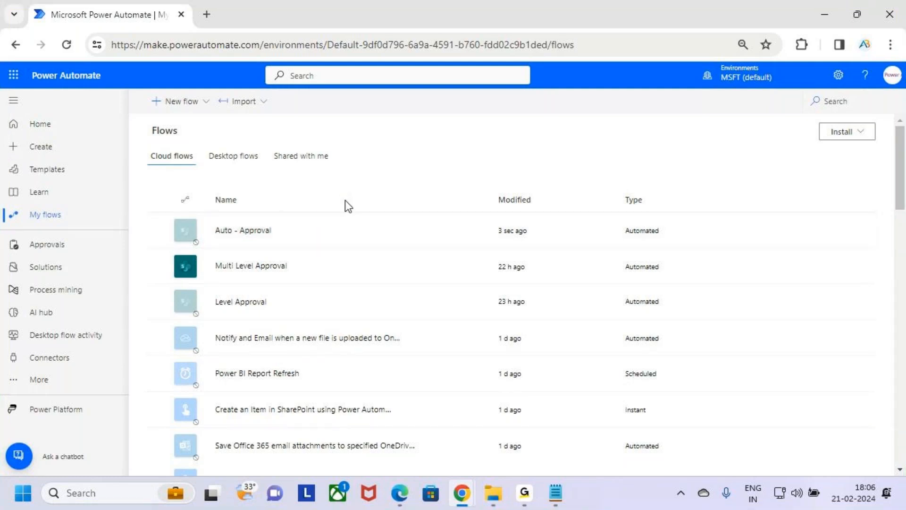
key(ctrl+2)
mouse_move(161, 246)
mouse_down()
mouse_move(242, 277)
mouse_move(376, 286)
mouse_up()
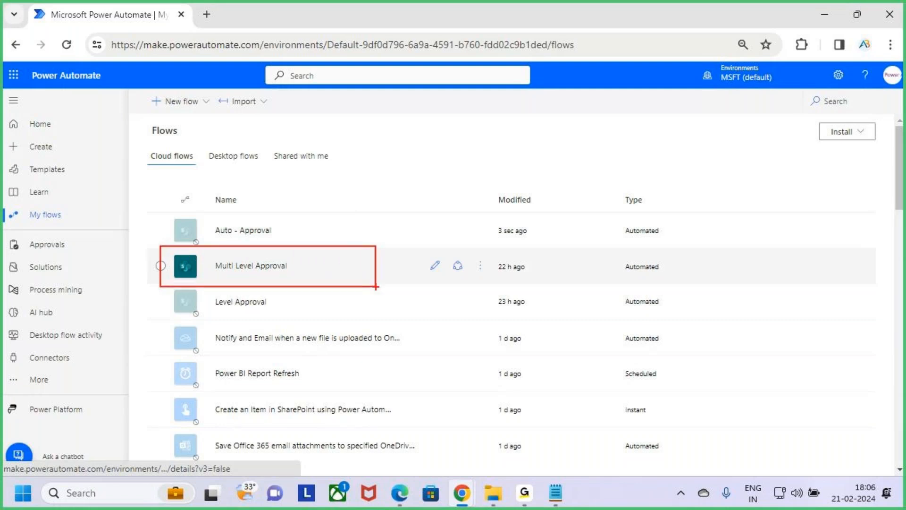
key(Escape)
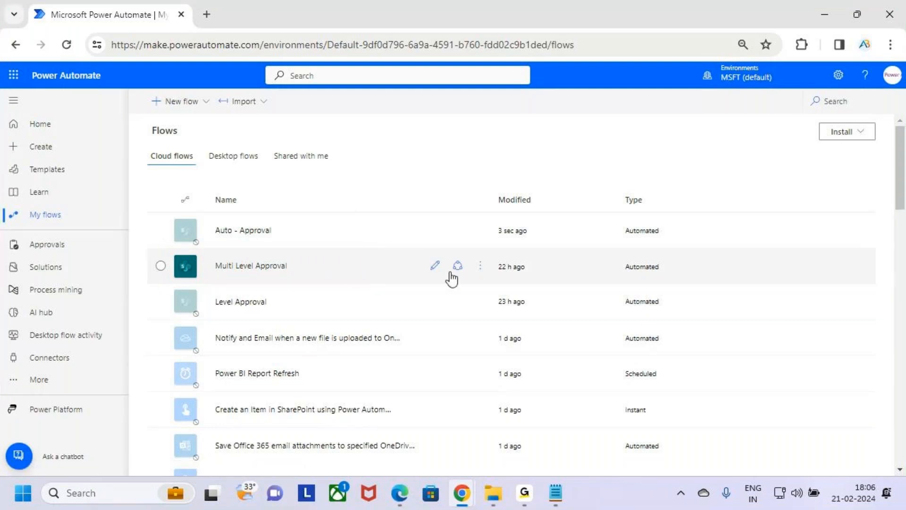
Mark the Turn off option of the Multi Level Approval flow and turn that flow off.
click(482, 269)
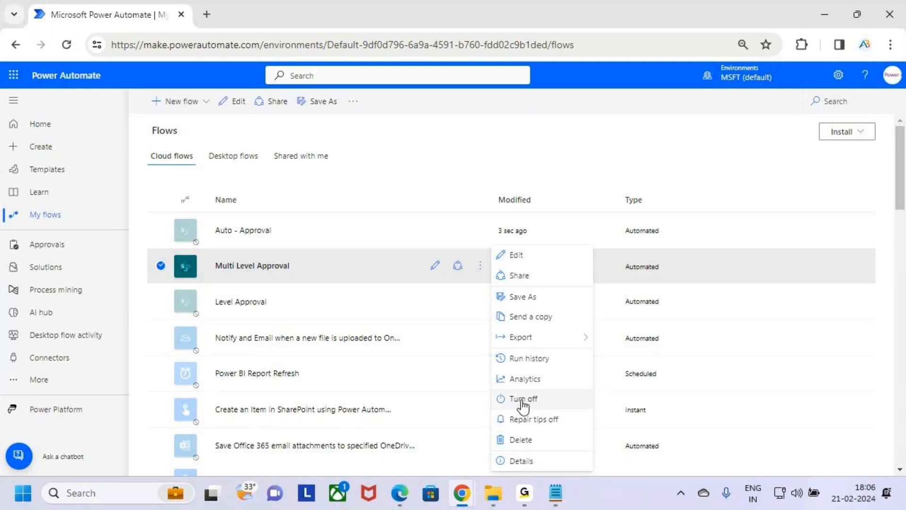
key(ctrl+2)
drag(489, 391, 590, 409)
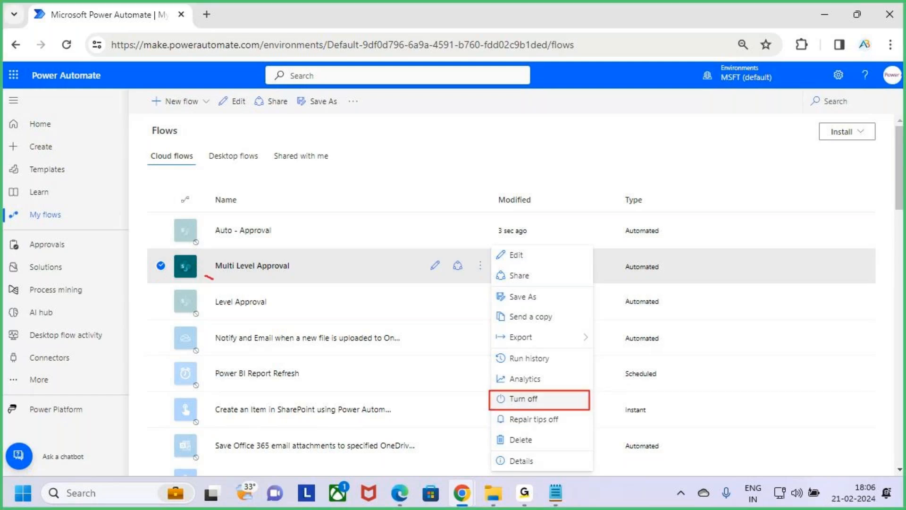
key(Escape)
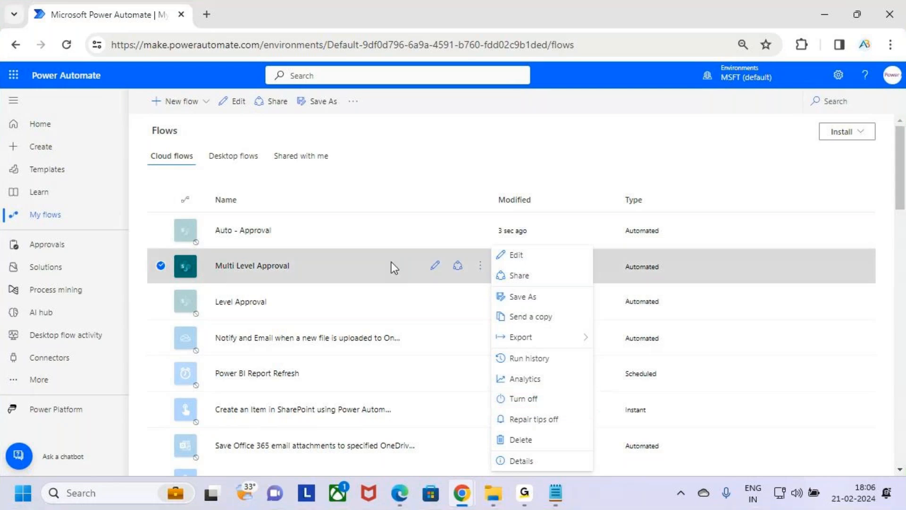
click(573, 403)
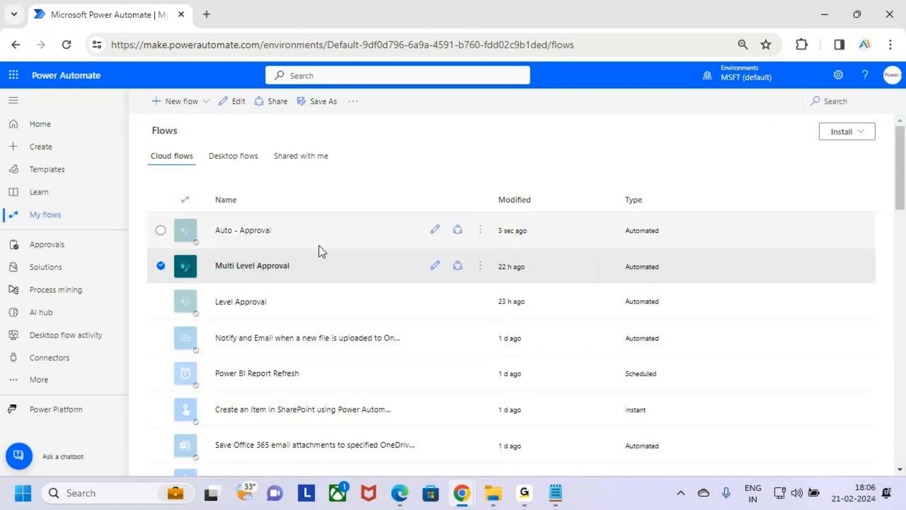
Select the Auto - Approval flow and mark the Multi Level Approval and Auto - Approval entries with temporary annotations.
click(344, 239)
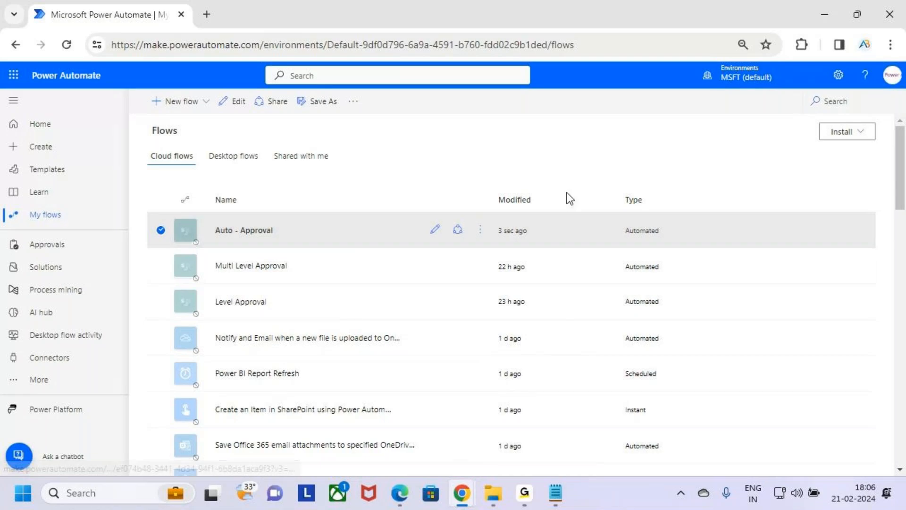
key(ctrl+2)
drag(153, 250, 320, 299)
key(Escape)
key(ctrl+2)
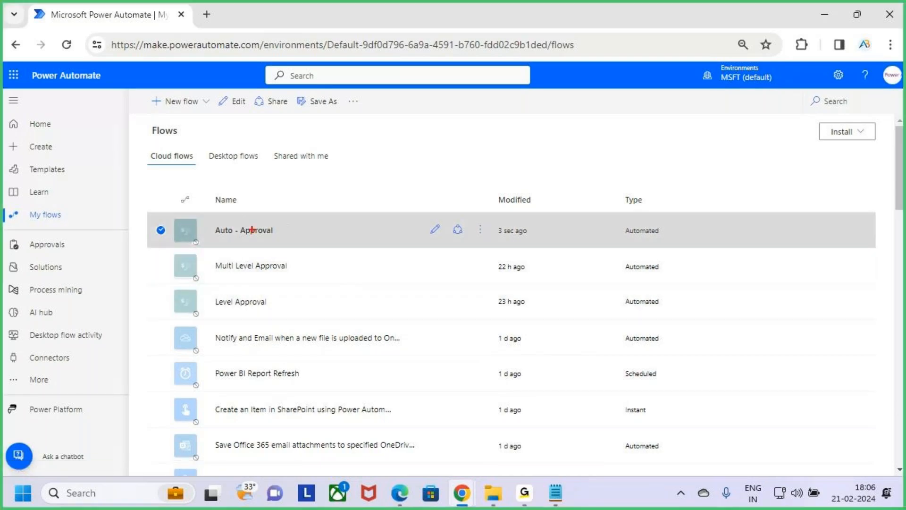
mouse_move(197, 219)
mouse_down()
mouse_move(307, 248)
mouse_move(341, 201)
mouse_up()
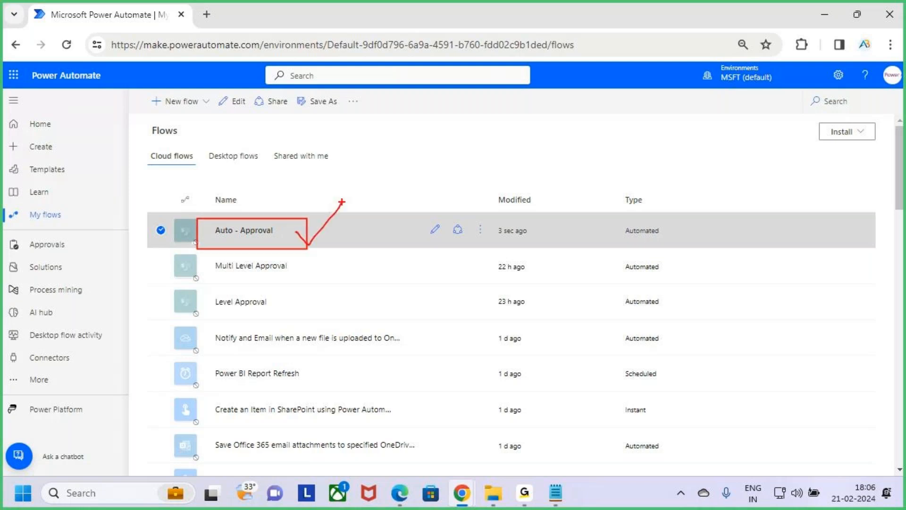
key(Escape)
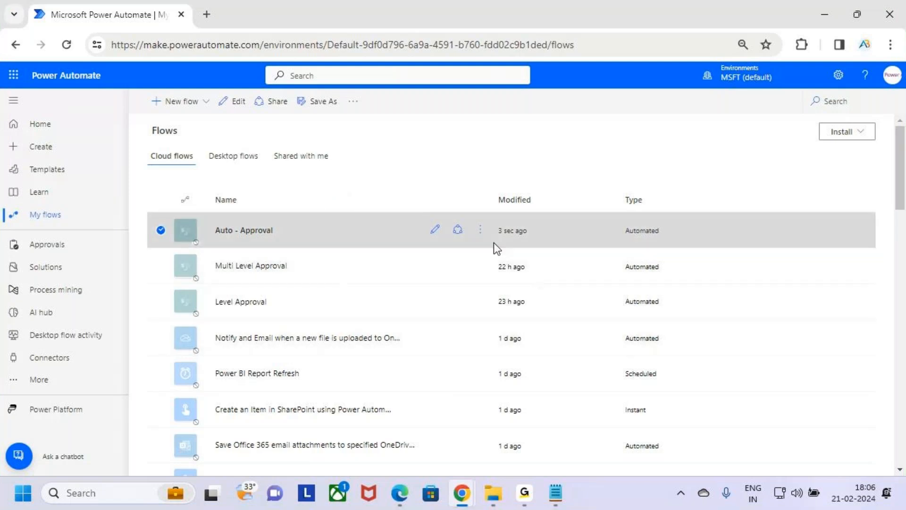
Mark the Turn on option of the Auto - Approval flow and turn that flow on.
click(481, 232)
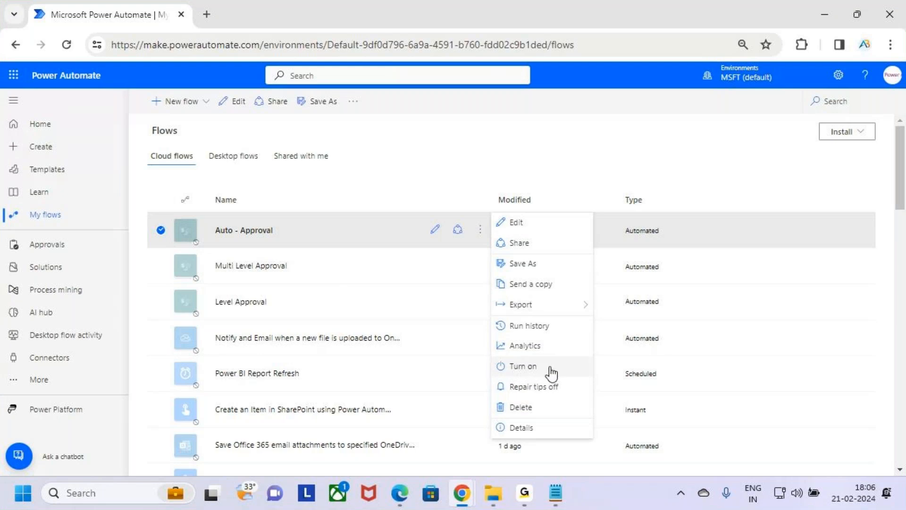
key(ctrl+2)
drag(494, 354, 590, 378)
key(Escape)
click(578, 368)
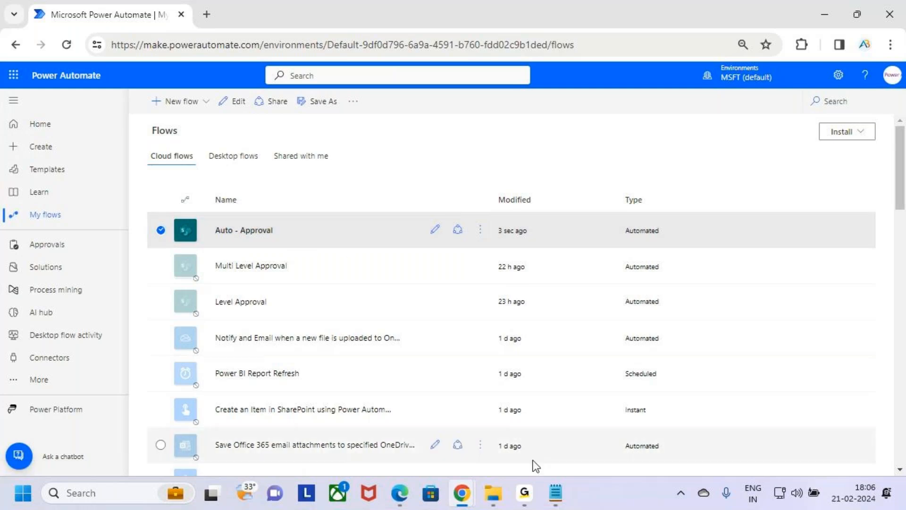
Switch to the approvals notes in Notepad and highlight the Auto Approve / Reject topic.
click(556, 493)
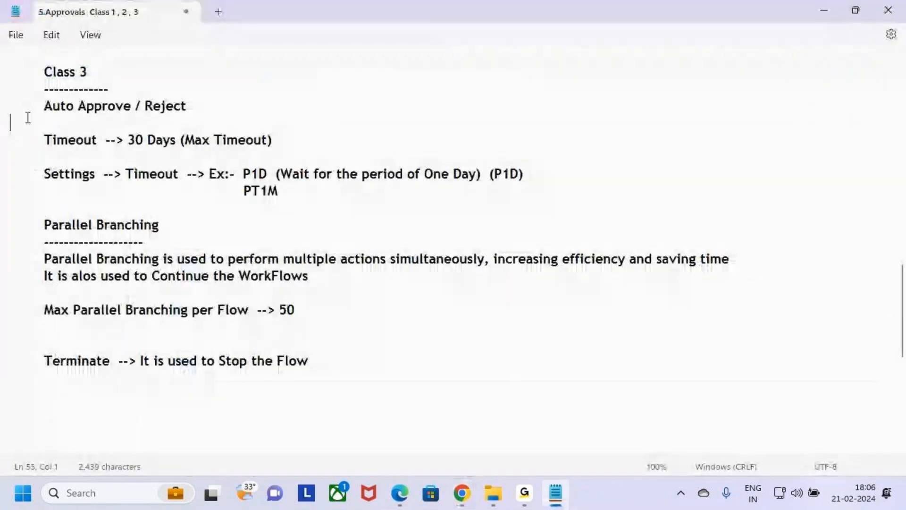
drag(44, 112, 226, 112)
click(230, 112)
Switch back to Power Automate, mark the Auto - Approval flow name, and open that flow for editing.
key(alt+Tab)
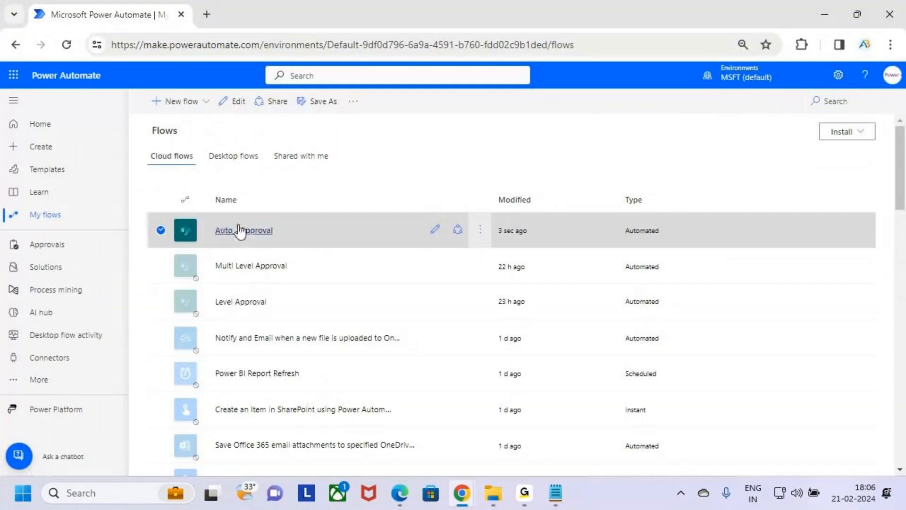
drag(221, 272, 291, 268)
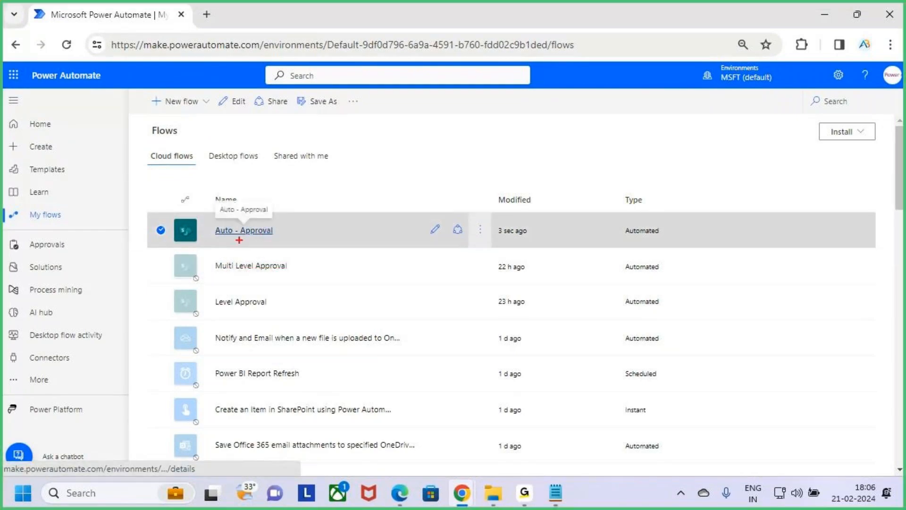
drag(243, 241, 278, 241)
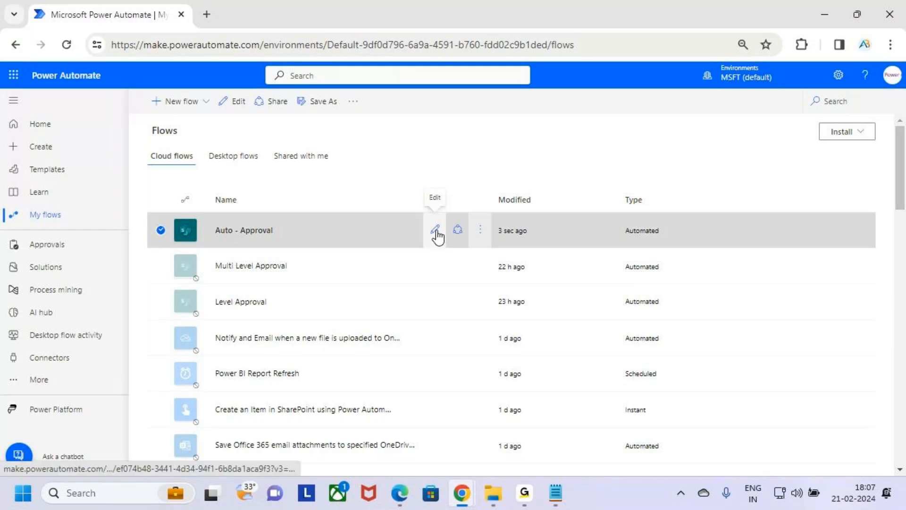
click(435, 230)
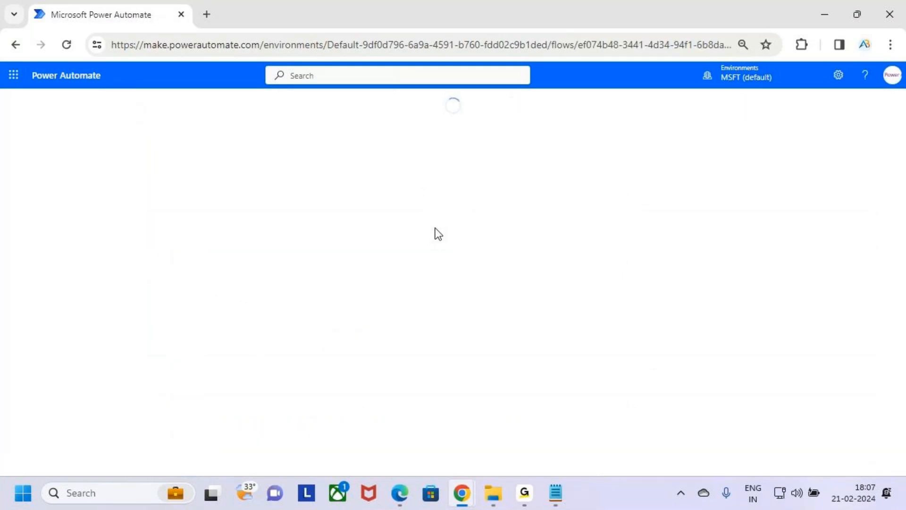
click(524, 493)
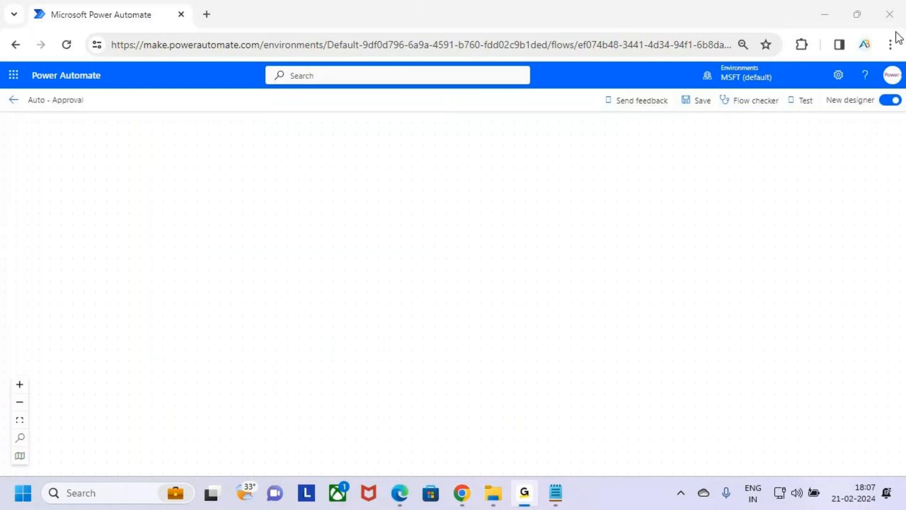
Look through the actions of the Auto - Approval flow and switch it from the new designer to the classic designer.
click(832, 18)
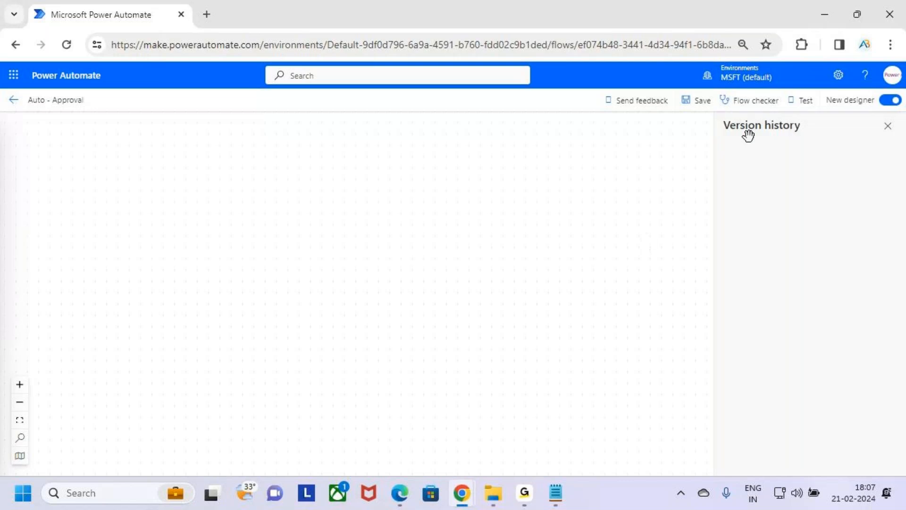
scroll(577, 345, up, 5)
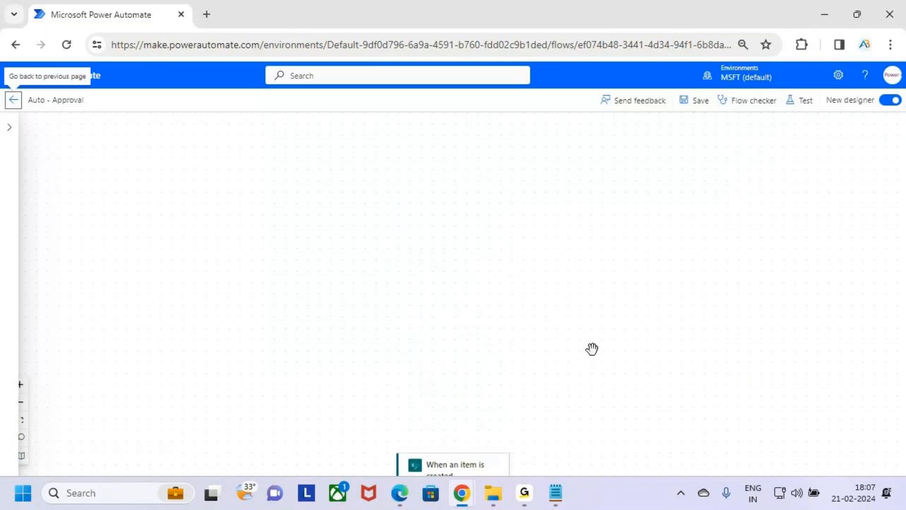
scroll(593, 337, down, 8)
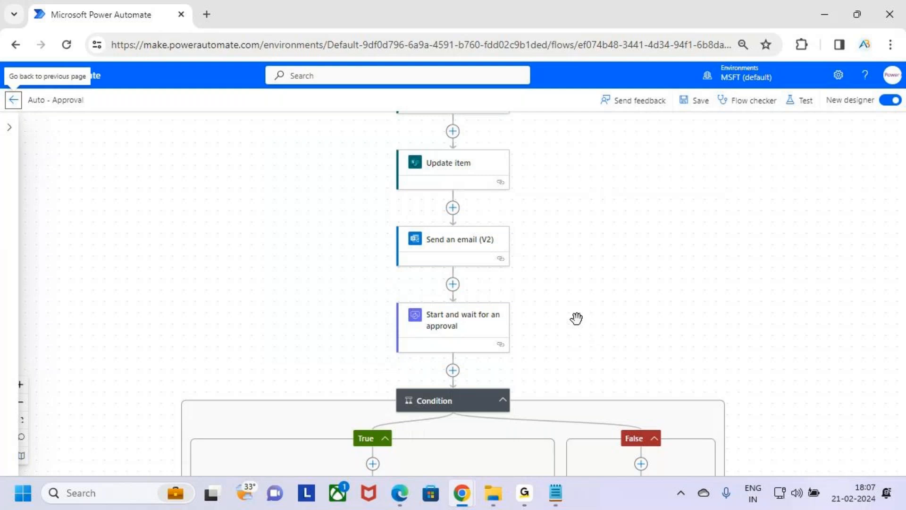
scroll(577, 318, up, 2)
scroll(729, 281, down, 3)
scroll(713, 297, down, 3)
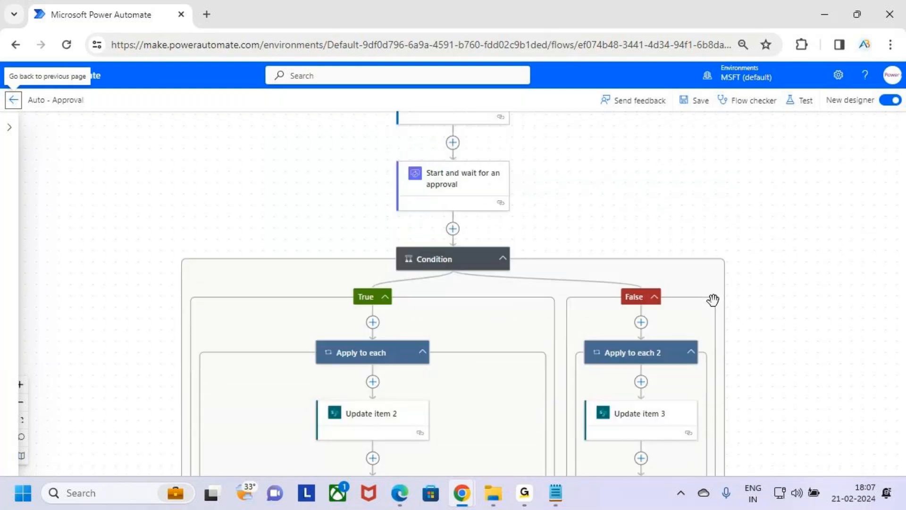
scroll(711, 315, down, 6)
scroll(711, 318, up, 10)
scroll(712, 318, up, 4)
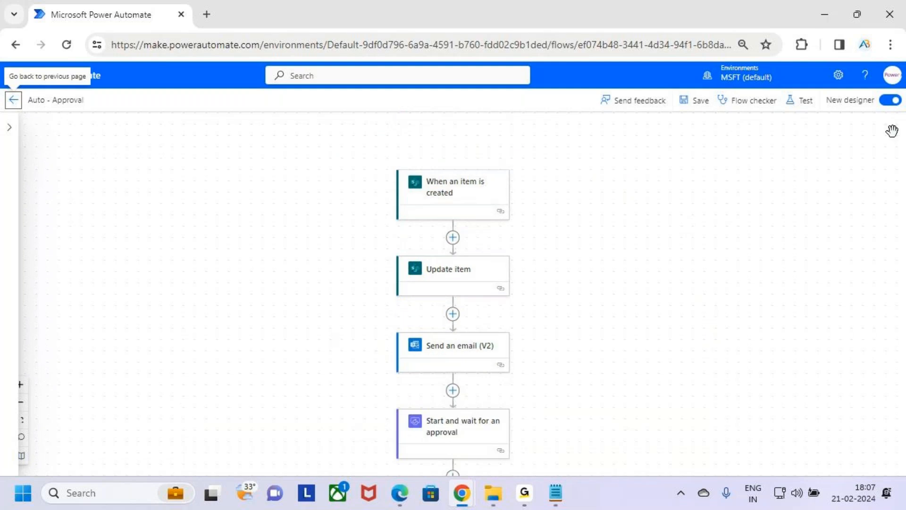
click(891, 101)
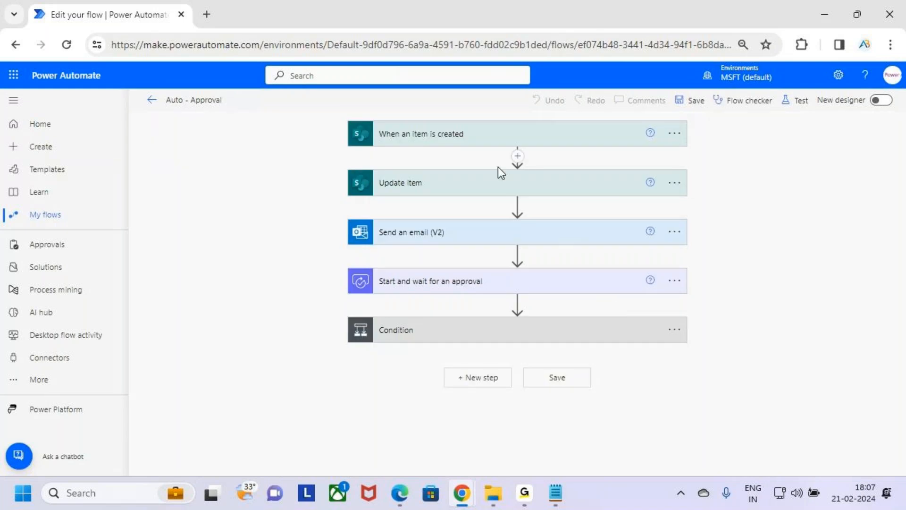
Mark the Auto - Approval flow name above the classic designer with a temporary annotation.
key(ctrl+2)
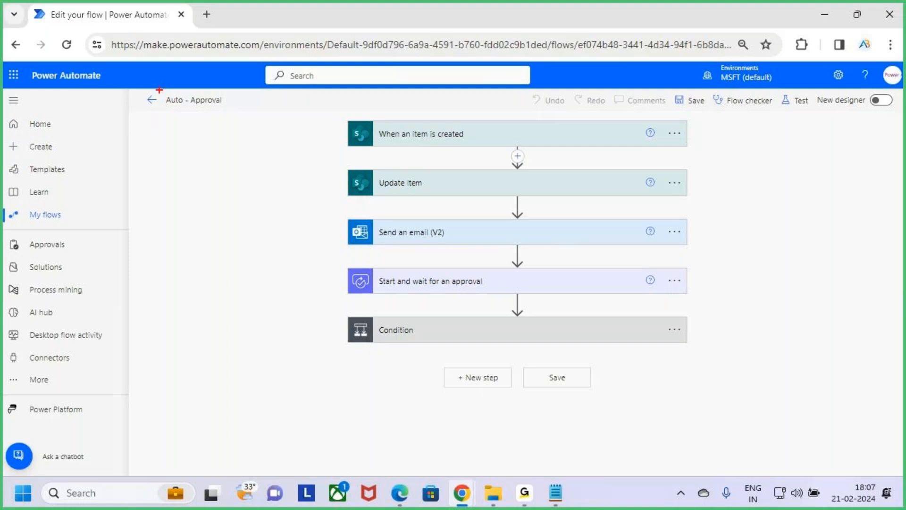
mouse_move(170, 95)
mouse_down()
mouse_move(234, 115)
mouse_move(263, 72)
mouse_up()
key(Escape)
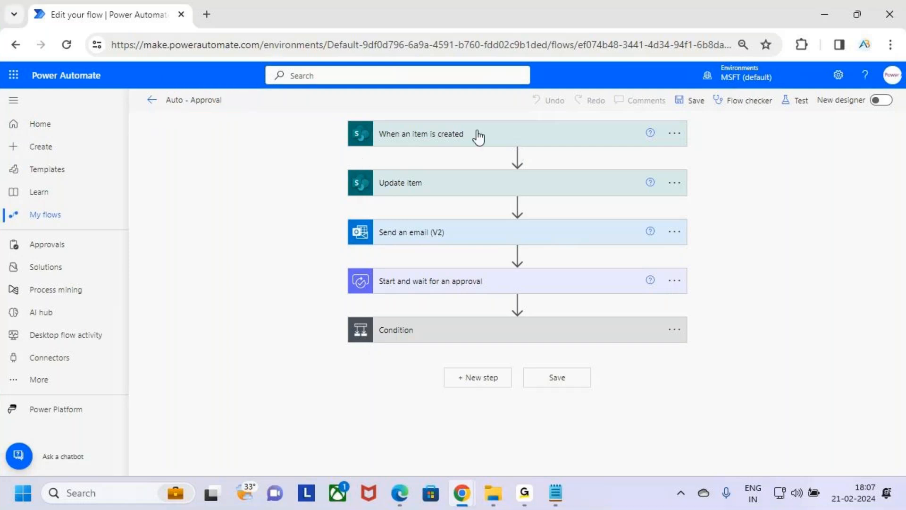
Expand the When an item is created trigger, mark its site address and Leave Approval list name, and collapse it.
click(524, 140)
key(ctrl+2)
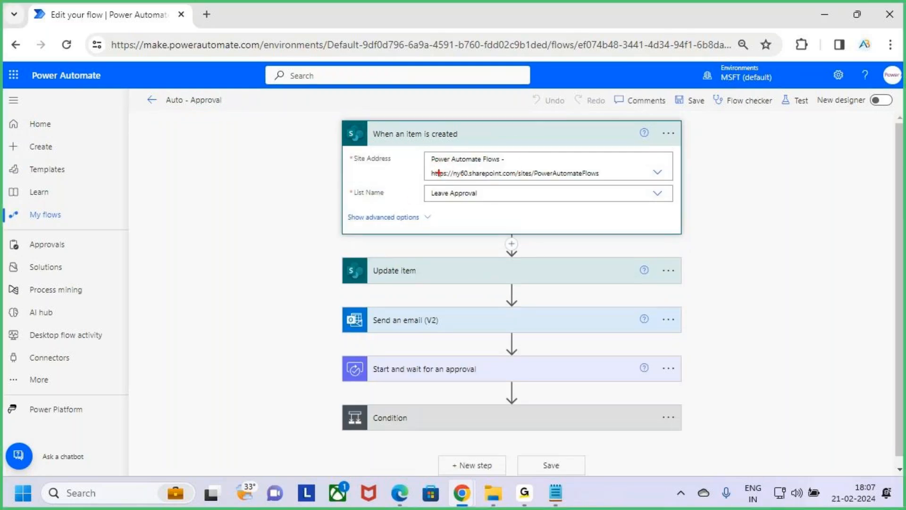
drag(437, 168, 486, 171)
key(Escape)
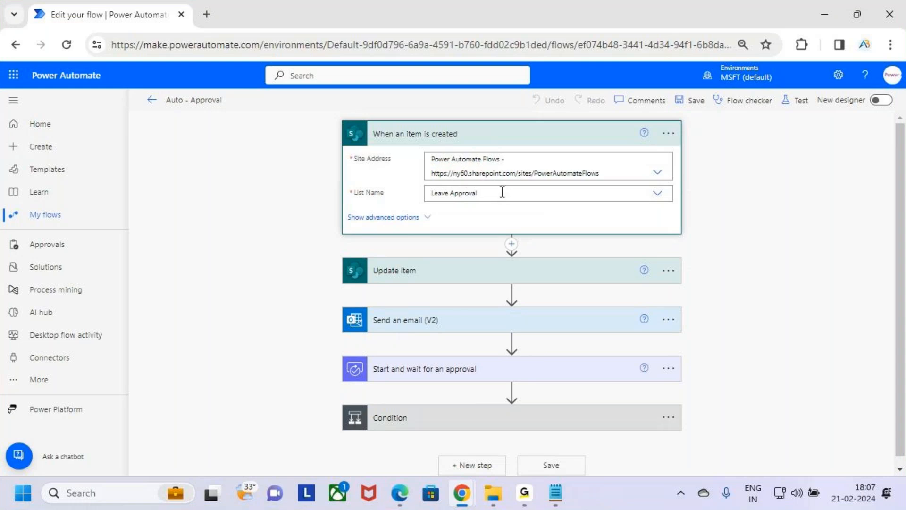
key(ctrl+2)
drag(442, 200, 498, 200)
key(Escape)
click(590, 139)
Expand the Update item action, mark its Waiting Manager Approval status value with an annotation, and collapse it.
click(539, 190)
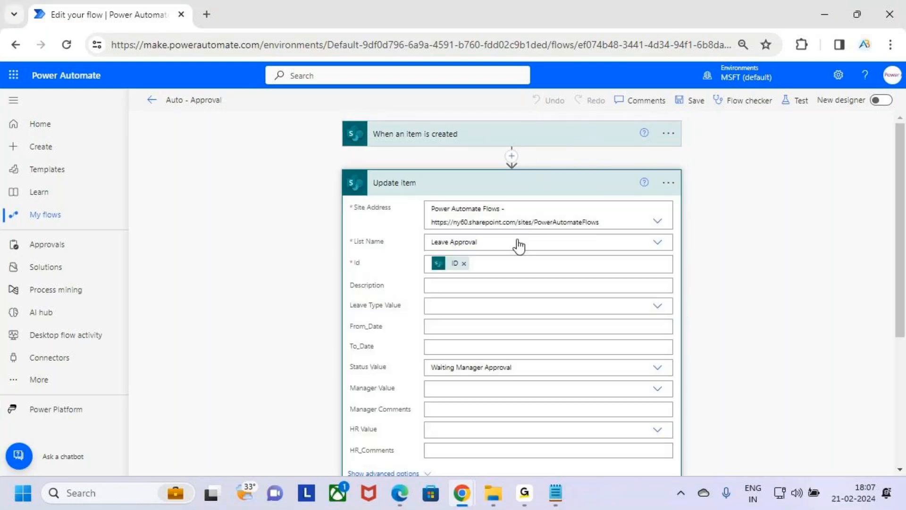
scroll(532, 287, down, 2)
key(ctrl+2)
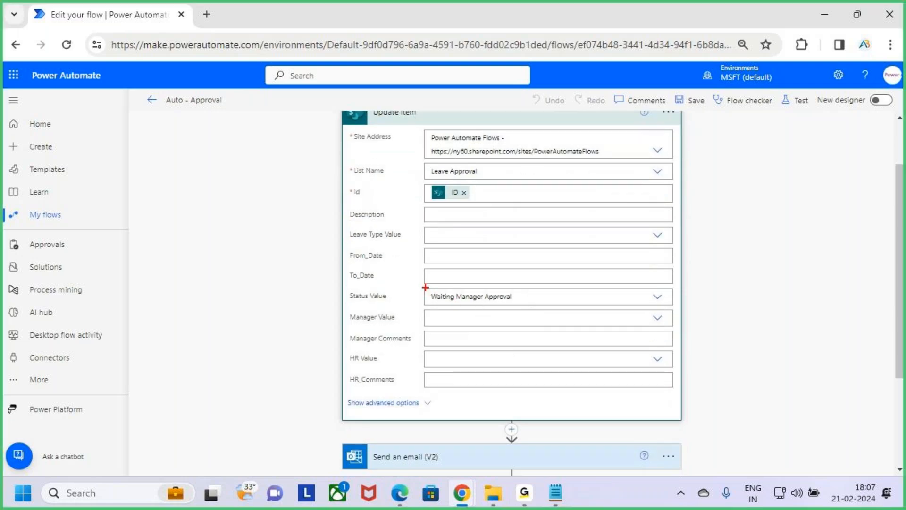
mouse_move(419, 288)
mouse_down()
mouse_move(546, 309)
mouse_move(572, 253)
mouse_up()
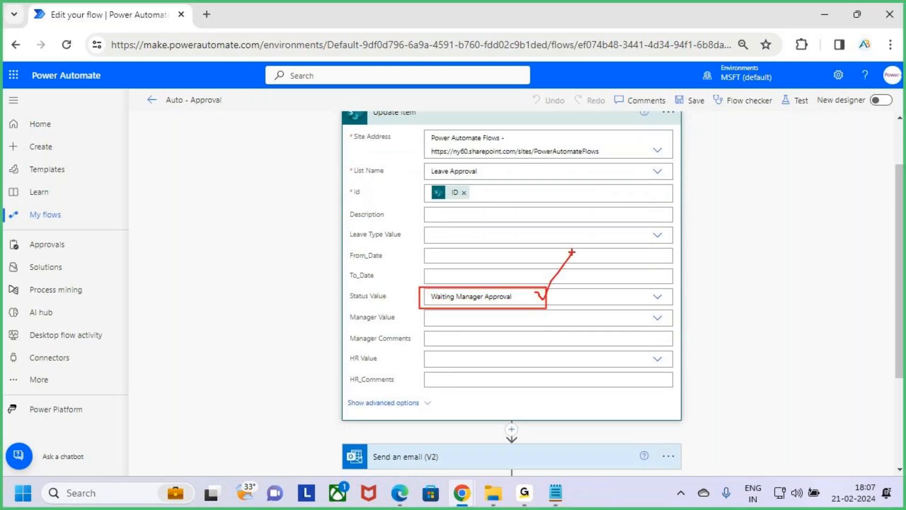
key(Escape)
scroll(569, 236, up, 2)
click(581, 188)
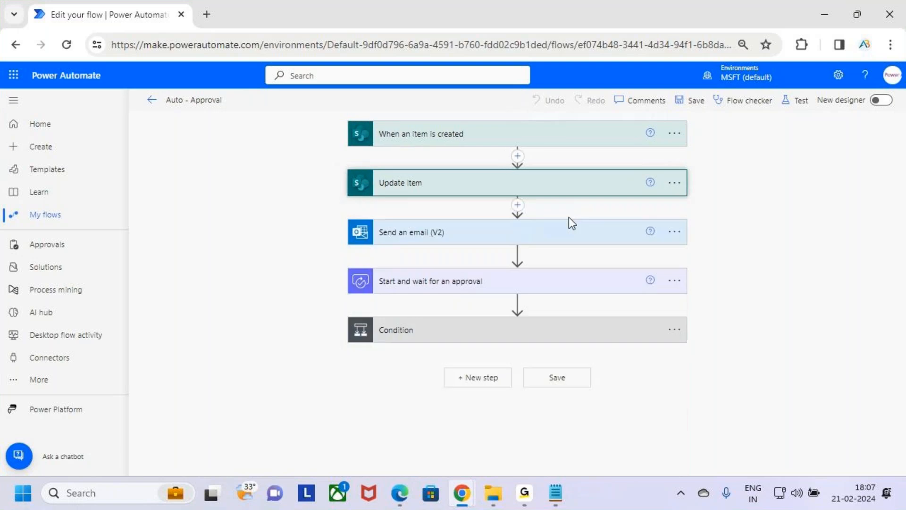
Expand the Send an email (V2) action, mark its subject, Created By DisplayName token and body lines, and collapse it.
click(571, 242)
scroll(573, 255, down, 2)
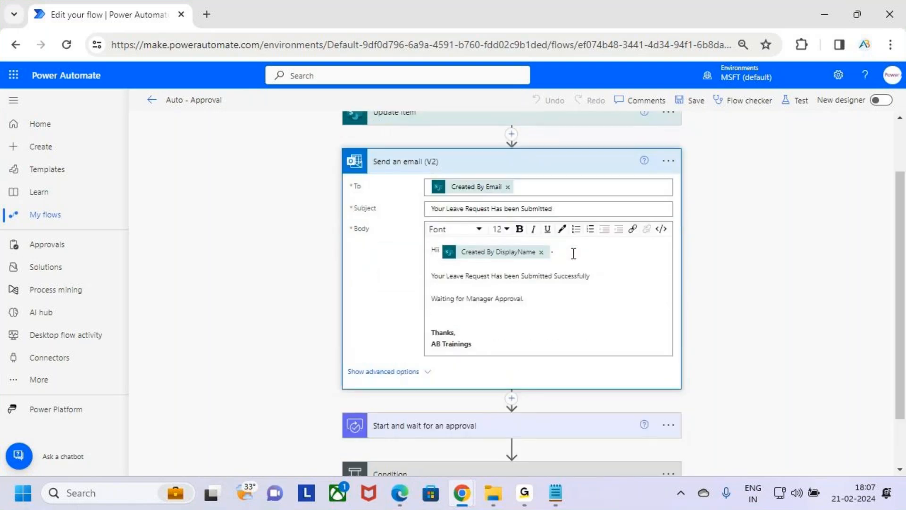
key(ctrl+2)
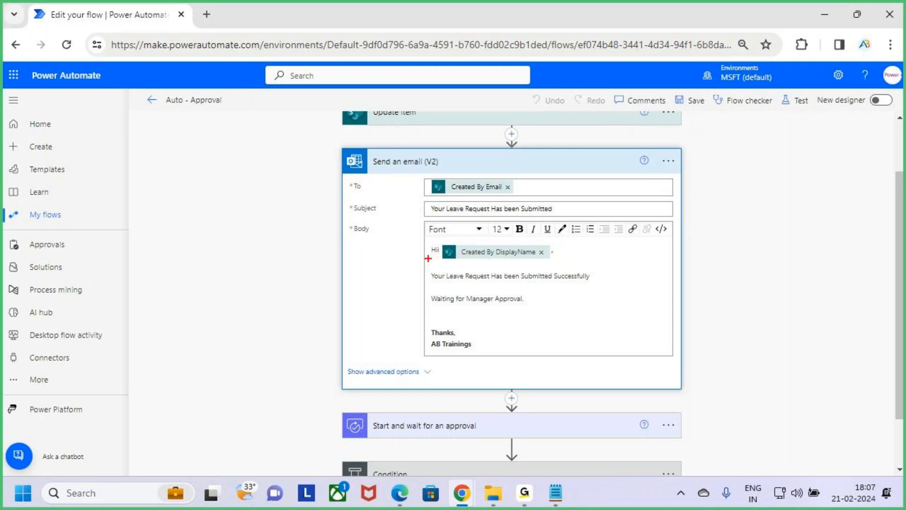
drag(420, 200, 561, 218)
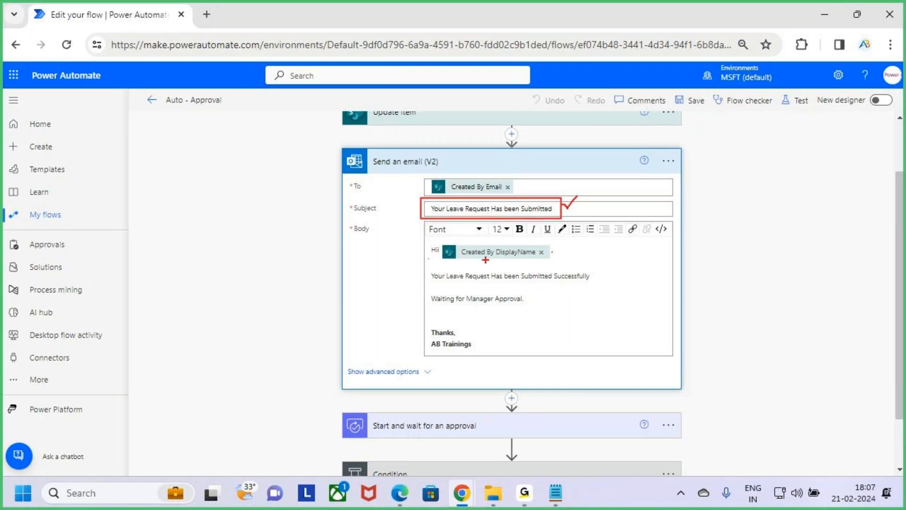
drag(443, 240, 556, 259)
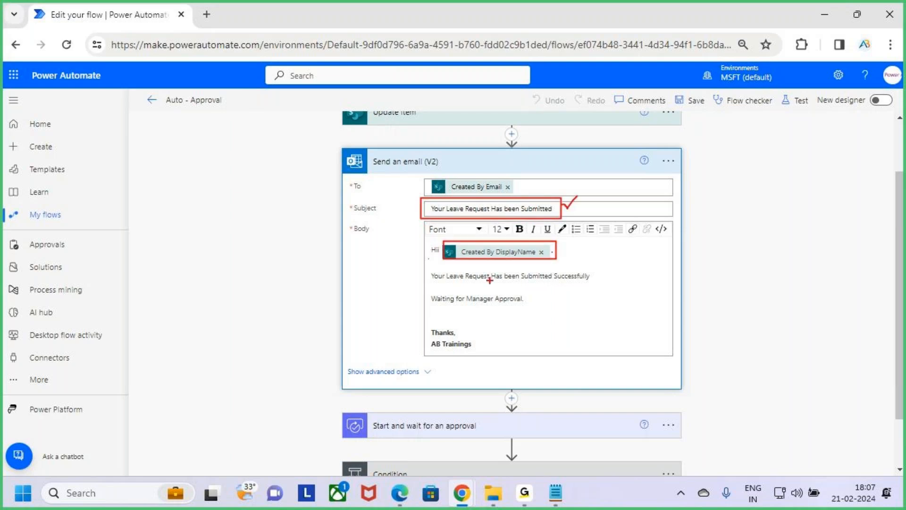
mouse_move(436, 267)
mouse_down()
mouse_move(548, 287)
mouse_move(600, 284)
mouse_up()
drag(461, 308, 522, 308)
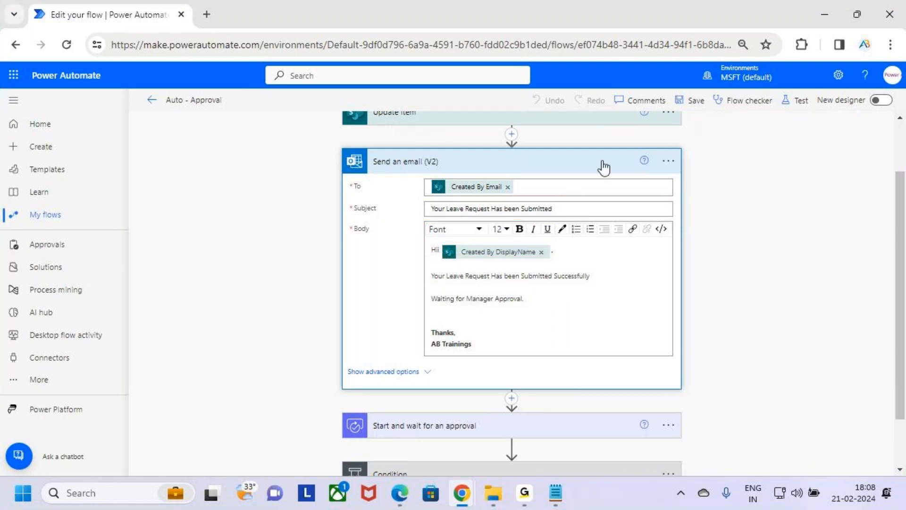
click(573, 163)
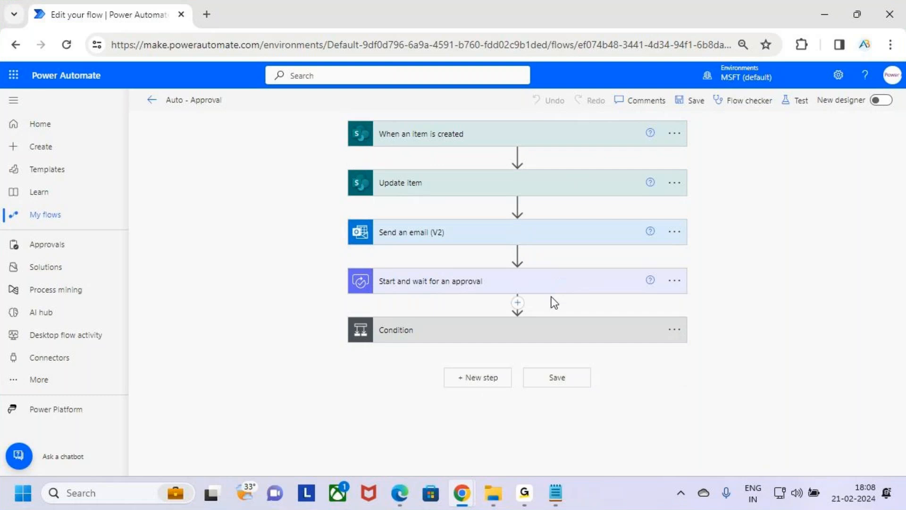
Mark the Start and wait for an approval action, expand it, and mark its Approve/Reject - First to respond approval type.
mouse_move(343, 264)
mouse_down()
mouse_move(389, 292)
mouse_move(692, 299)
mouse_move(786, 195)
mouse_up()
key(Escape)
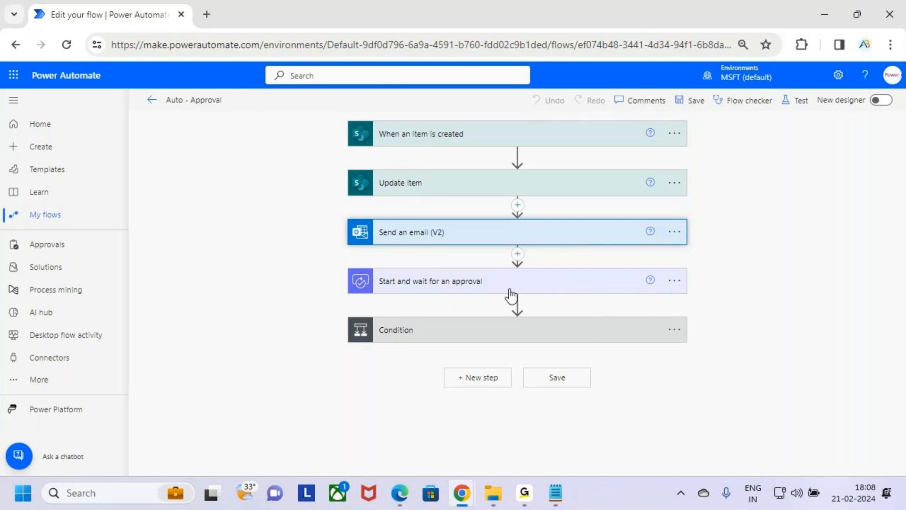
click(616, 287)
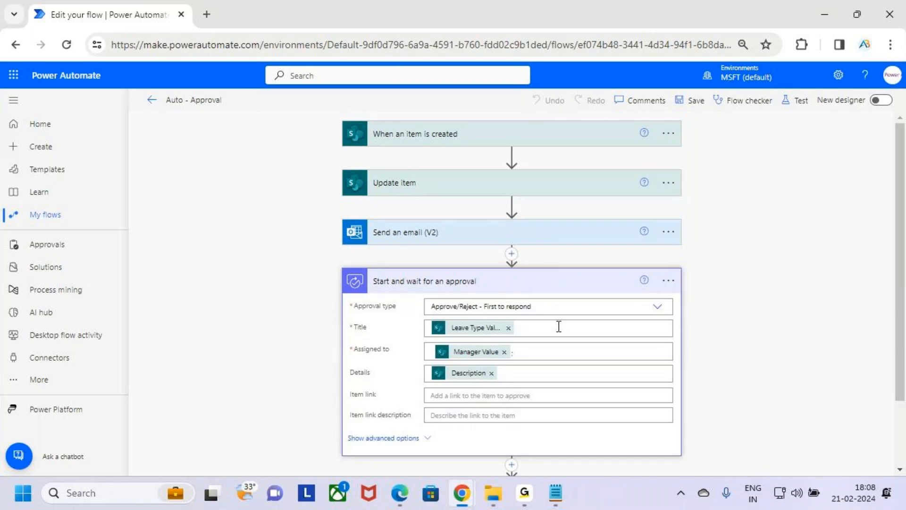
drag(350, 306, 549, 318)
key(Escape)
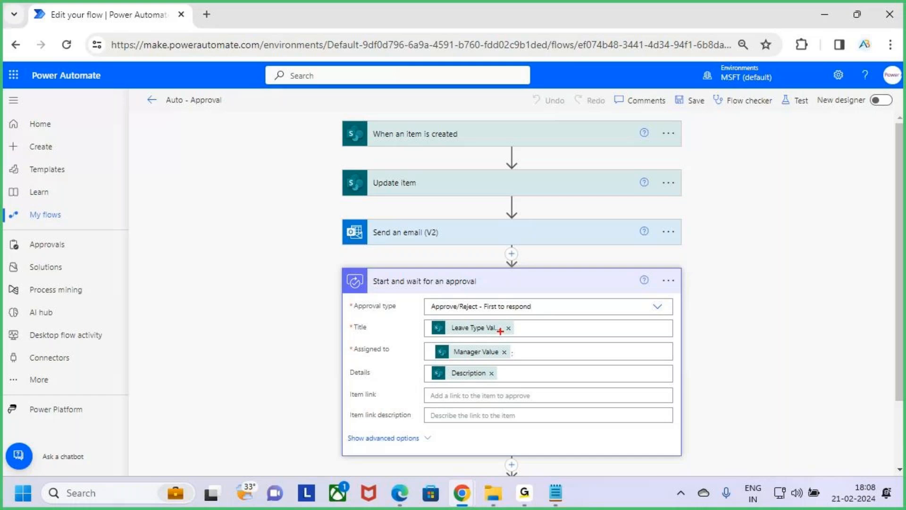
Mark the Title, Assigned to and Details values of the Start and wait for an approval action with temporary annotations.
click(540, 329)
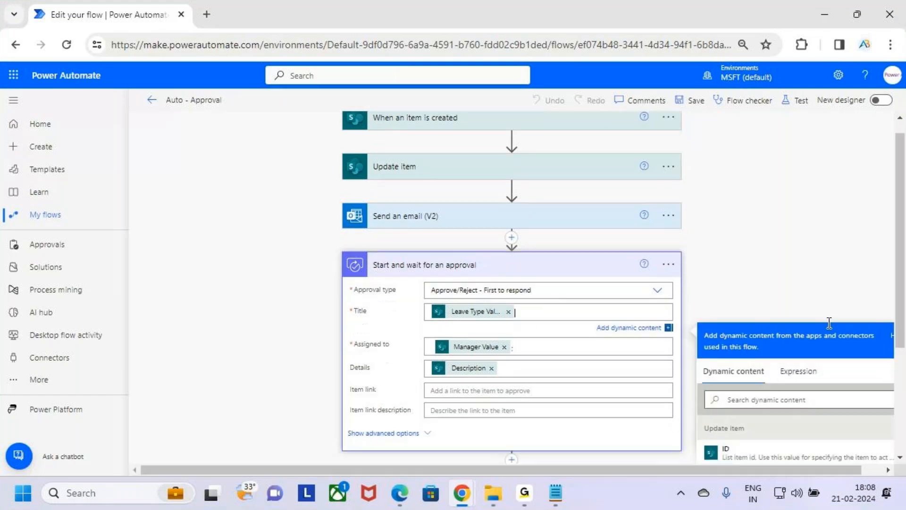
drag(451, 192, 482, 193)
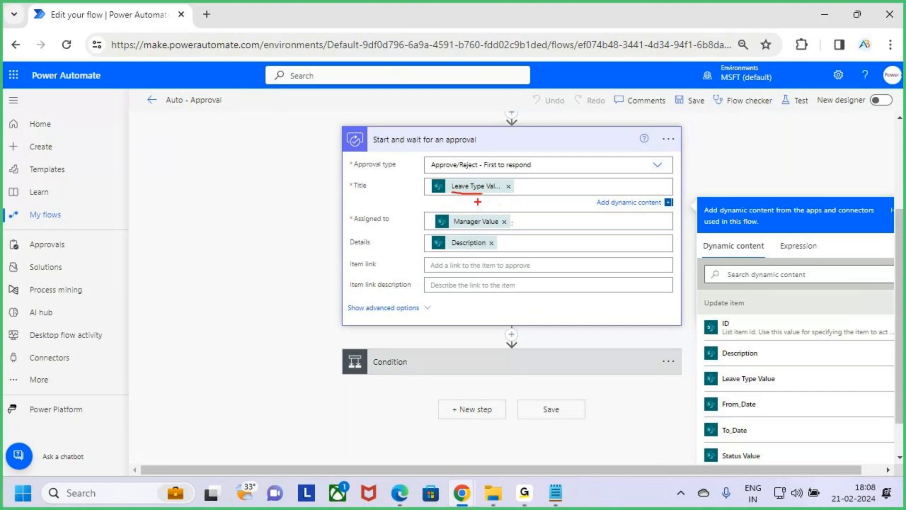
key(Escape)
click(427, 222)
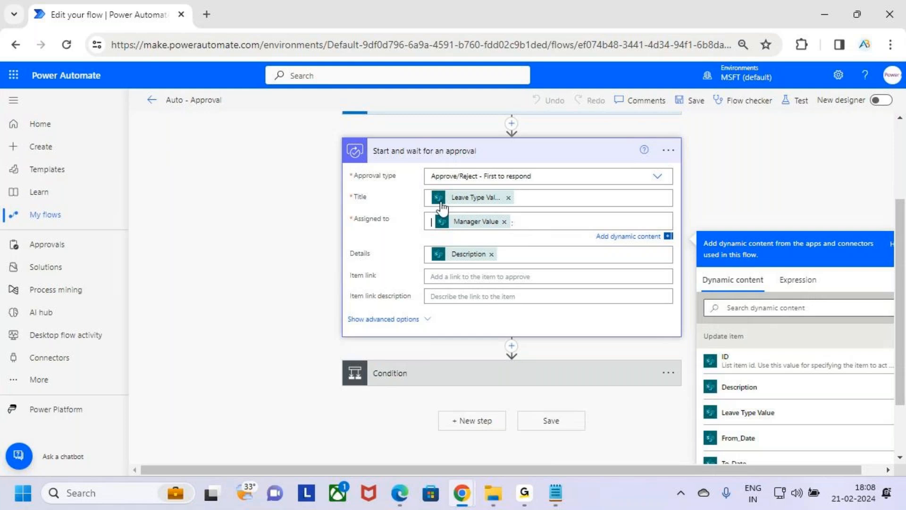
drag(512, 233, 446, 234)
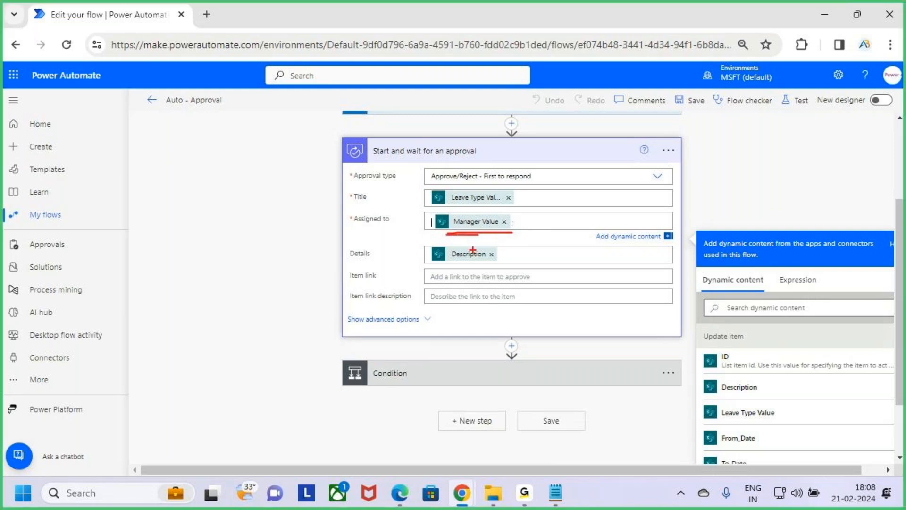
drag(355, 260, 521, 268)
key(Escape)
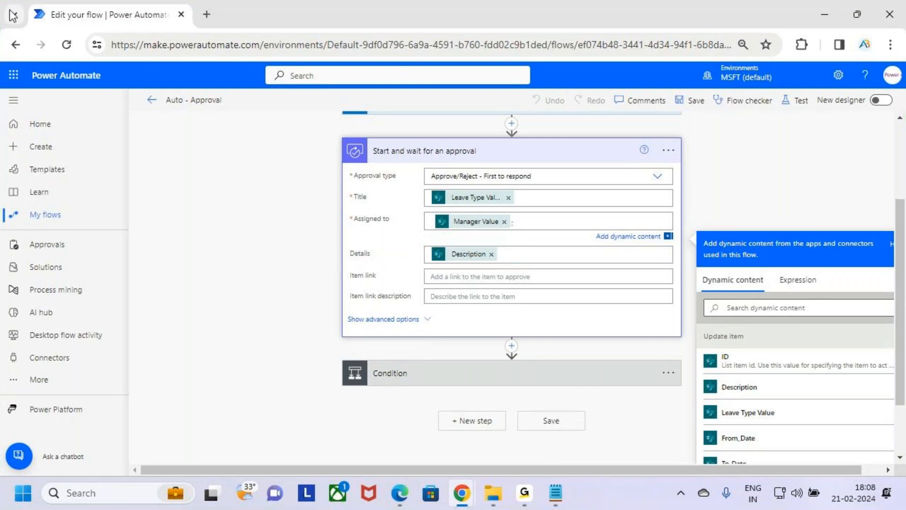
Open Power Apps at make.powerapps.com in a new browser tab.
click(12, 74)
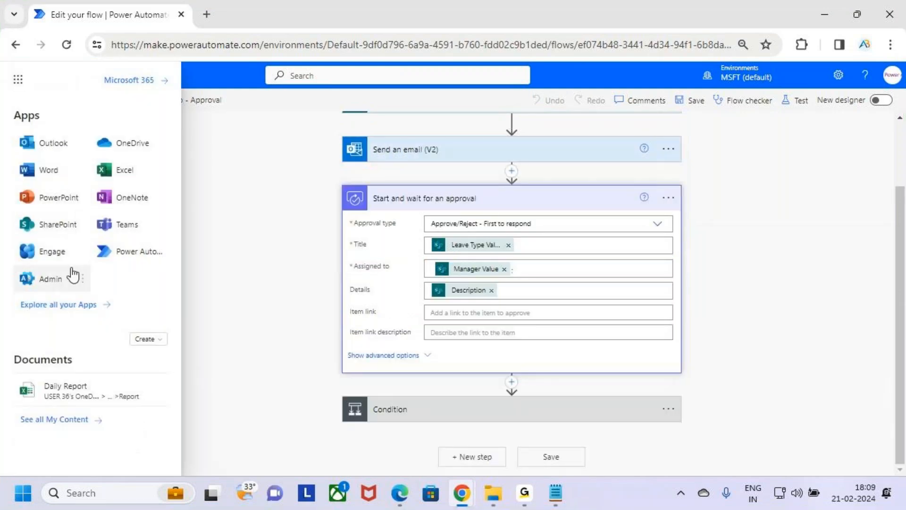
click(205, 199)
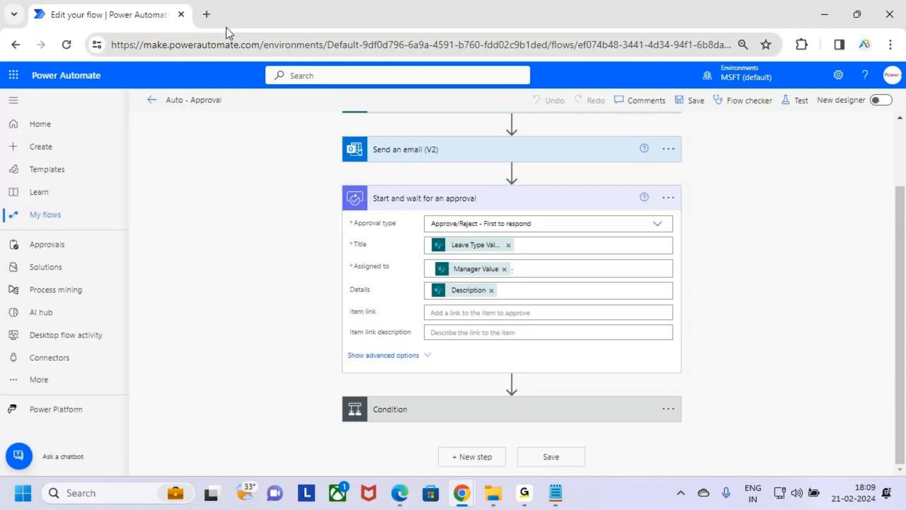
key(ctrl+t)
text(make)
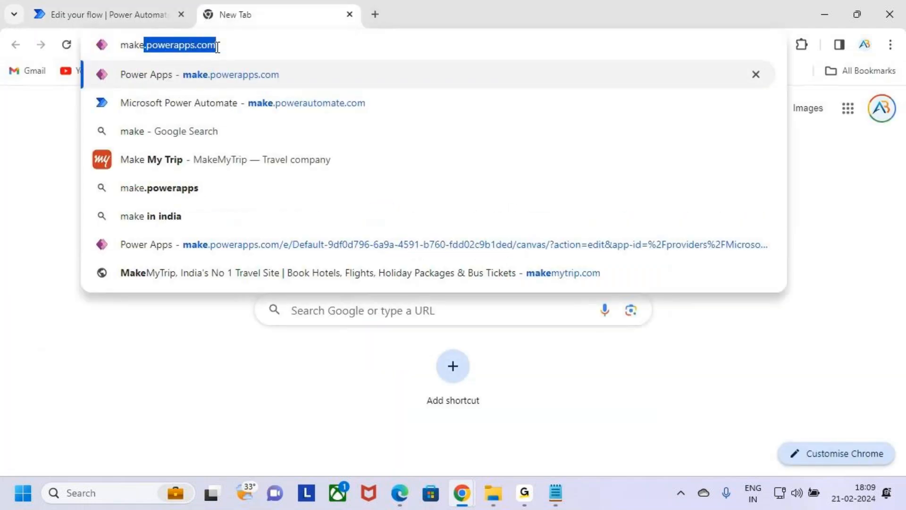
key(Return)
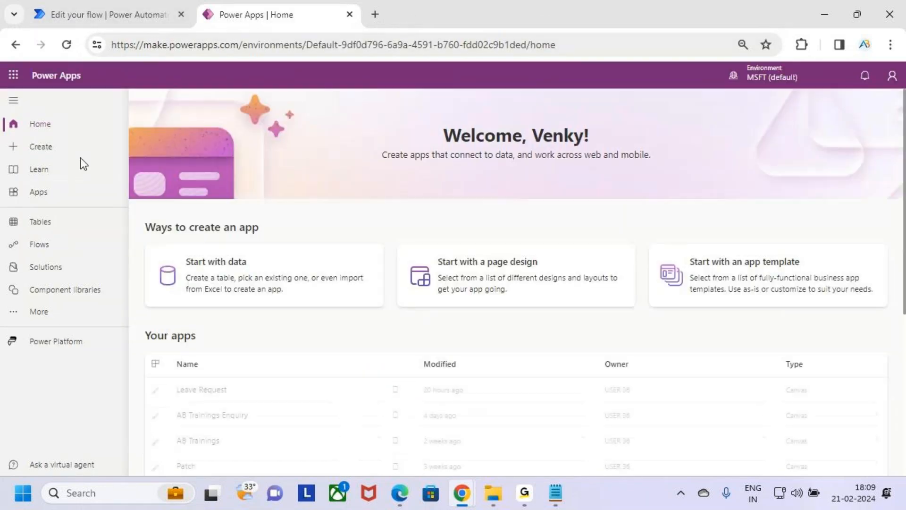
Open the Leave Request canvas app for editing from the apps list in Power Apps.
click(61, 190)
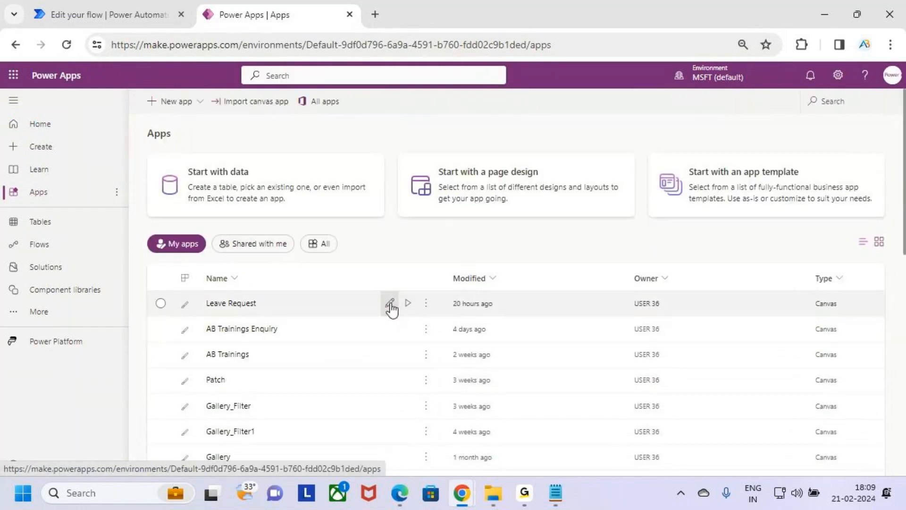
click(391, 305)
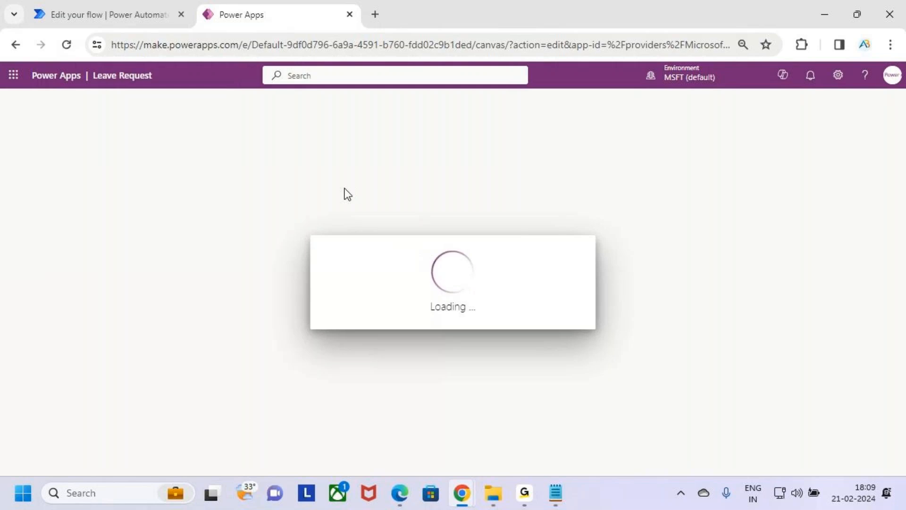
click(558, 340)
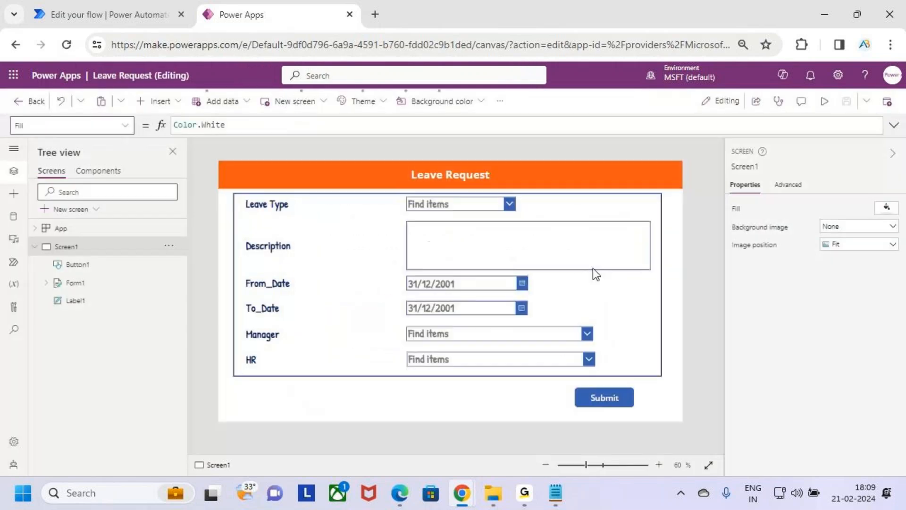
Preview the Leave Request app and choose the manager's e-mail in the Manager field.
click(827, 101)
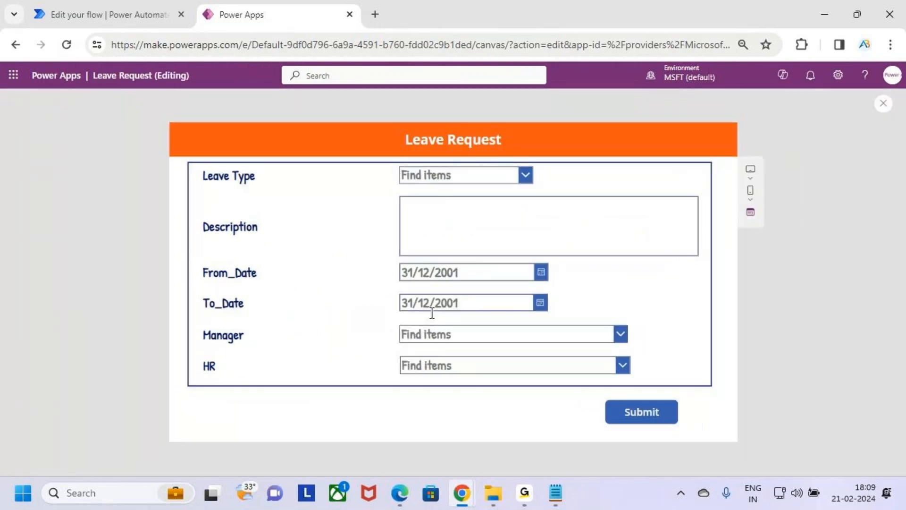
click(433, 338)
click(560, 372)
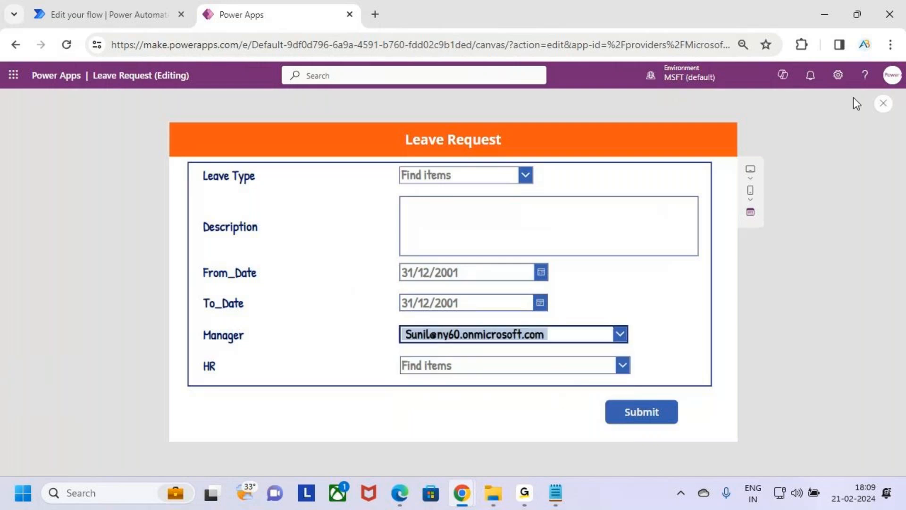
click(822, 8)
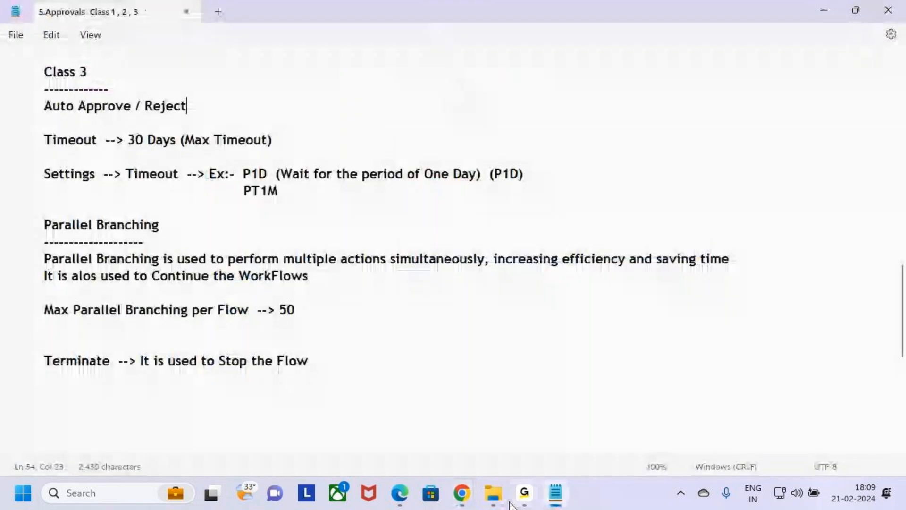
mouse_move(463, 495)
click(415, 431)
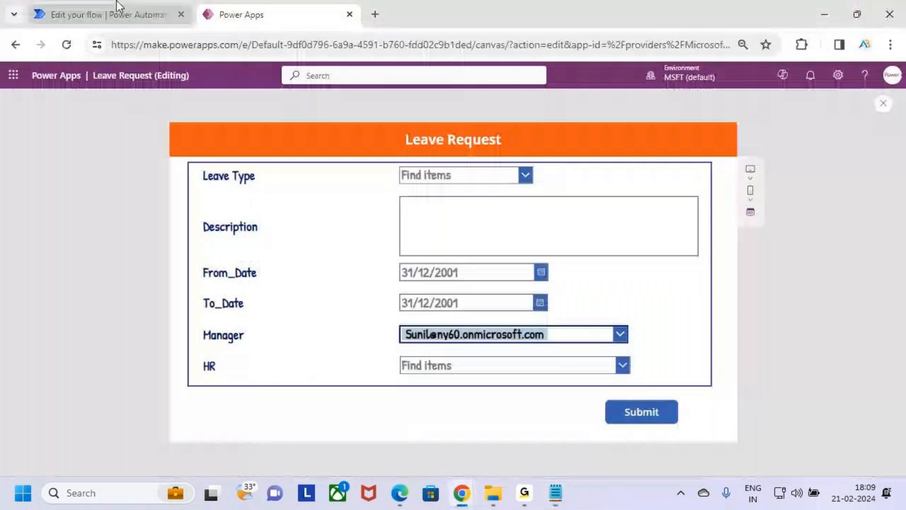
Return to the Auto - Approval flow in Power Automate and mark the approval action's Manager Value with a temporary annotation.
click(118, 10)
drag(425, 252, 526, 270)
key(Escape)
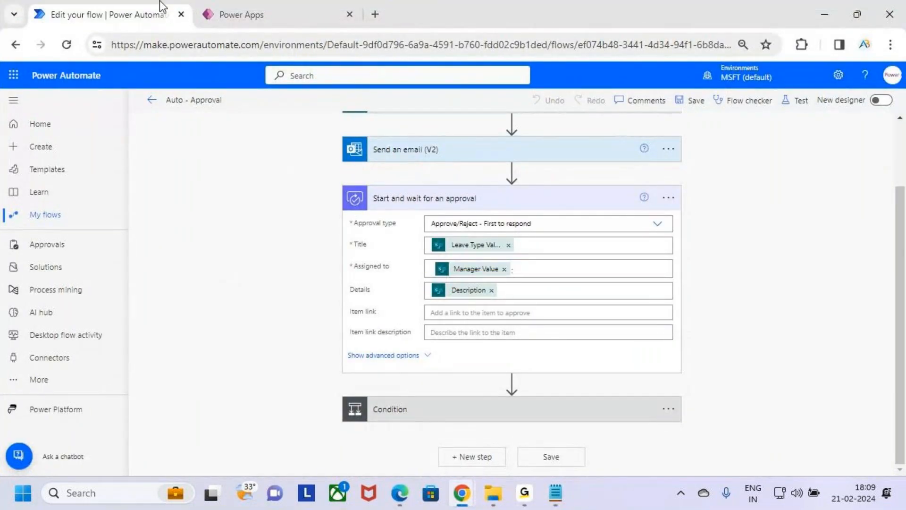
Switch to the Leave Request app preview and mark its Description field with temporary strokes.
click(226, 12)
key(ctrl+2)
drag(415, 222, 498, 219)
drag(416, 221, 498, 224)
drag(434, 226, 521, 223)
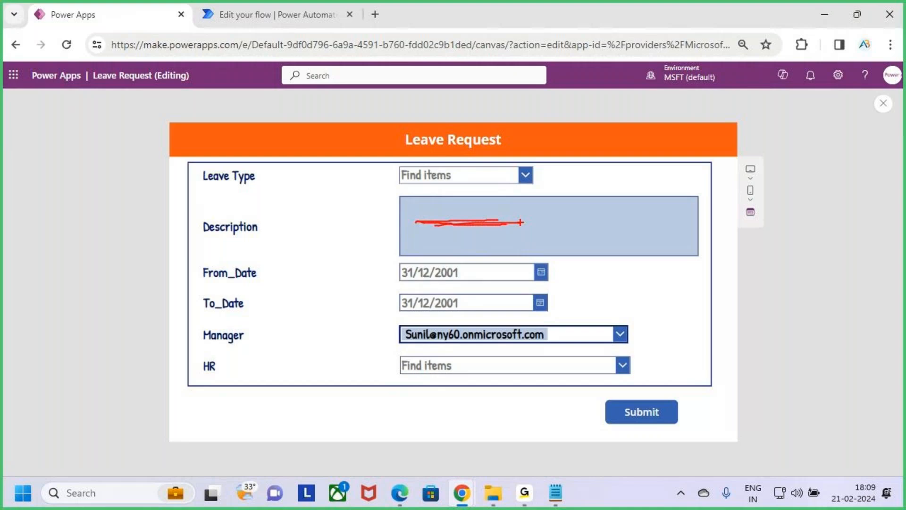
key(Escape)
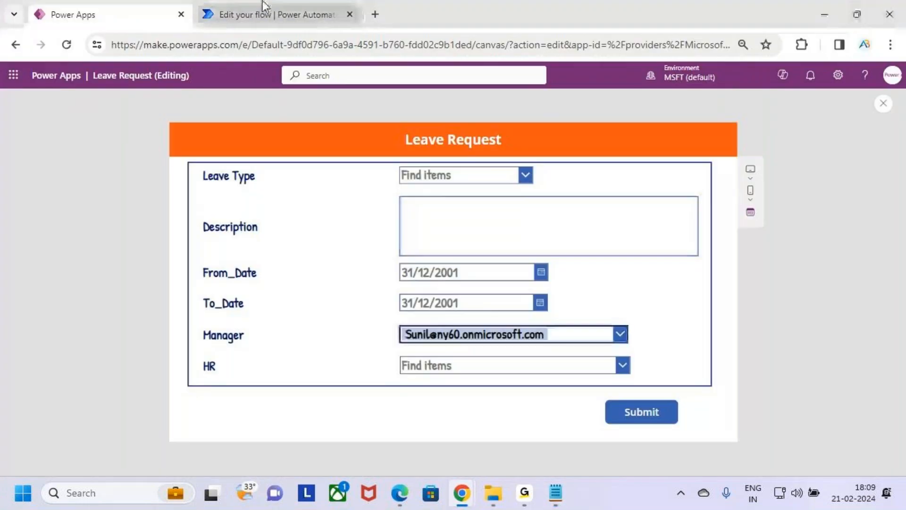
Return to the Auto - Approval flow, mark the Details field of Start and wait for an approval, and collapse the action.
click(266, 14)
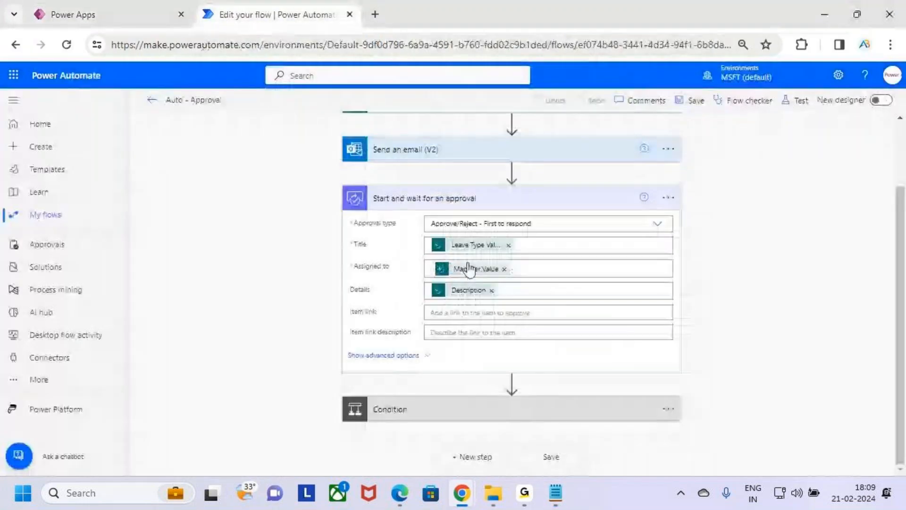
key(ctrl+2)
drag(358, 298, 410, 298)
key(Escape)
click(607, 204)
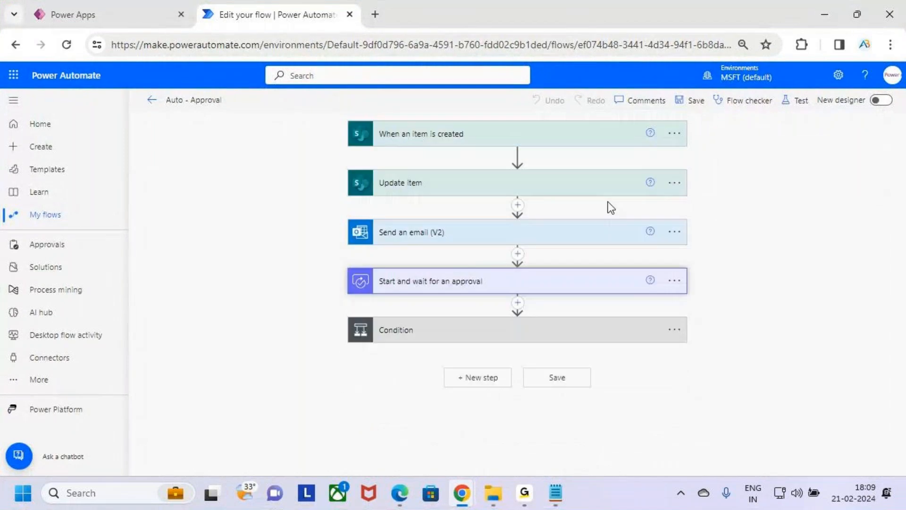
Expand the Condition and mark the preceding approval action and the Outcome is equal to Approve test with temporary annotations.
click(560, 331)
scroll(559, 330, down, 1)
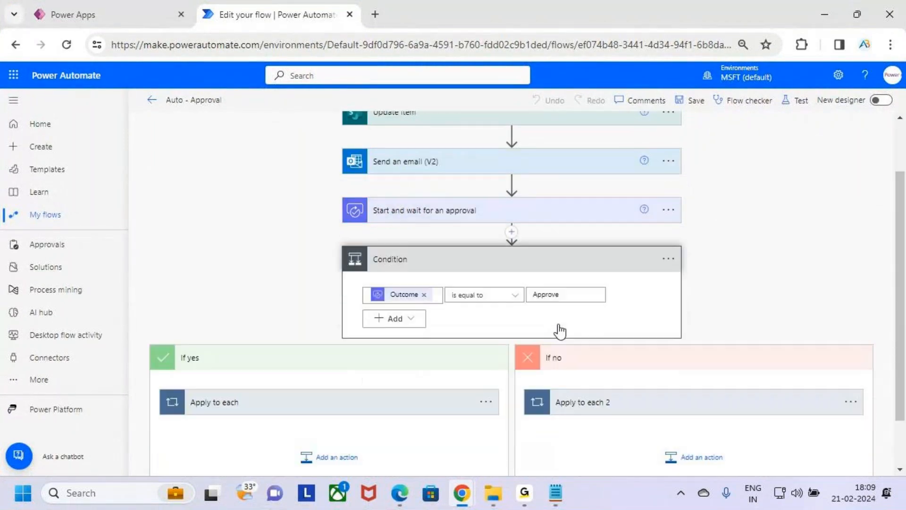
key(ctrl+2)
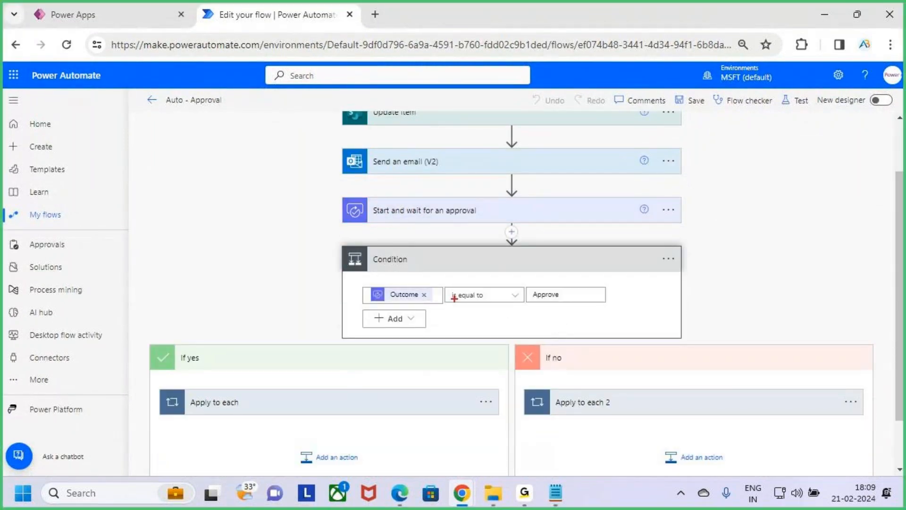
mouse_move(400, 192)
mouse_down()
mouse_move(364, 204)
mouse_move(468, 226)
mouse_move(432, 192)
mouse_up()
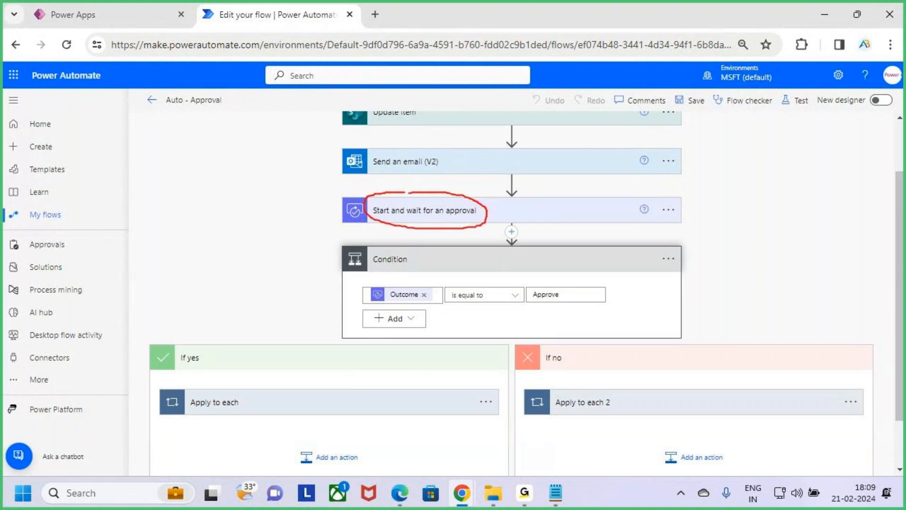
drag(404, 303, 442, 303)
drag(537, 302, 577, 301)
key(Escape)
scroll(411, 344, down, 2)
key(ctrl+2)
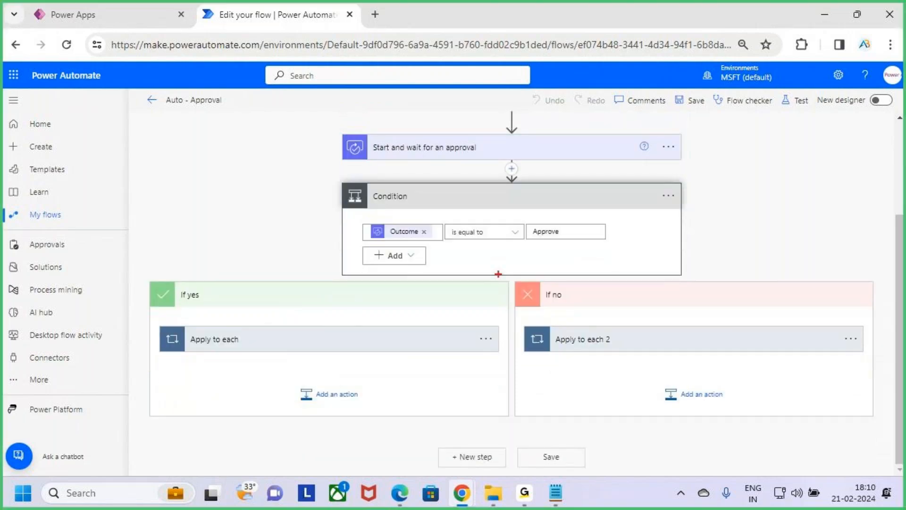
drag(444, 250, 555, 253)
drag(455, 249, 565, 251)
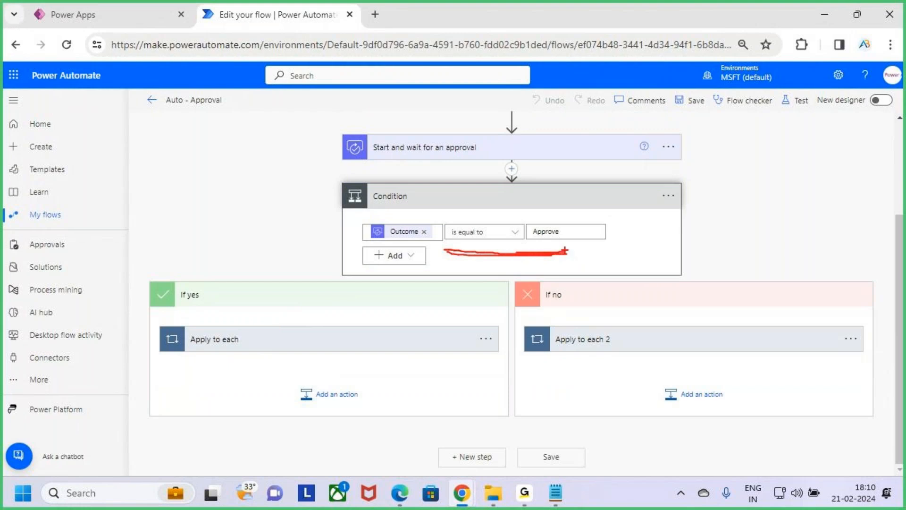
key(Escape)
Expand Apply to each in the first Condition's If yes branch and open the Update item 2 action.
click(417, 343)
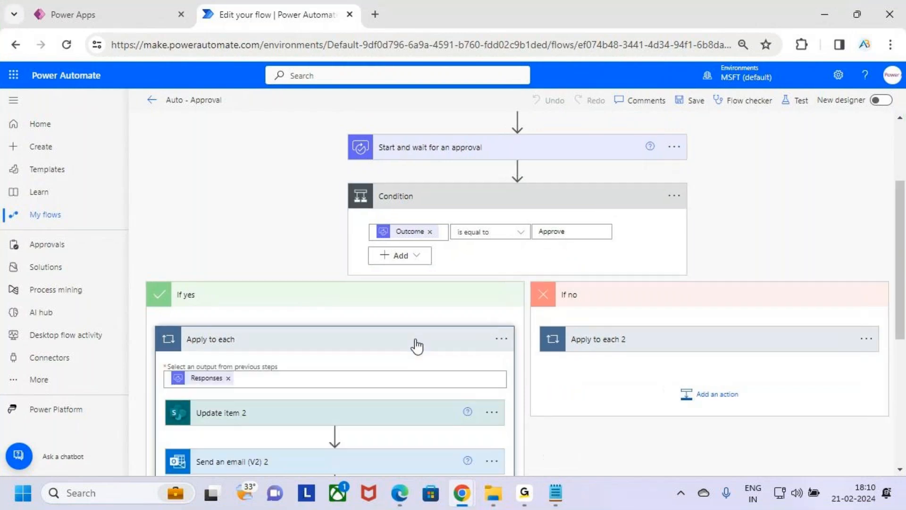
scroll(427, 334, down, 3)
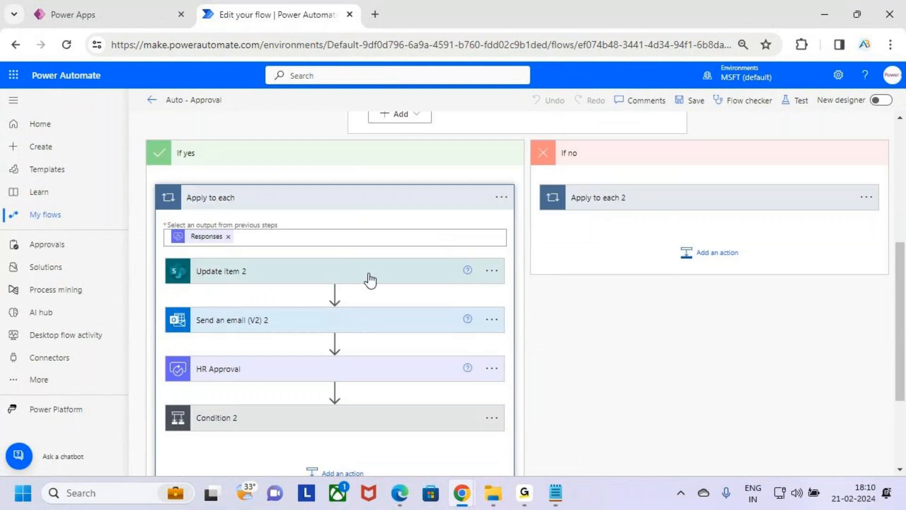
click(370, 280)
scroll(370, 279, down, 3)
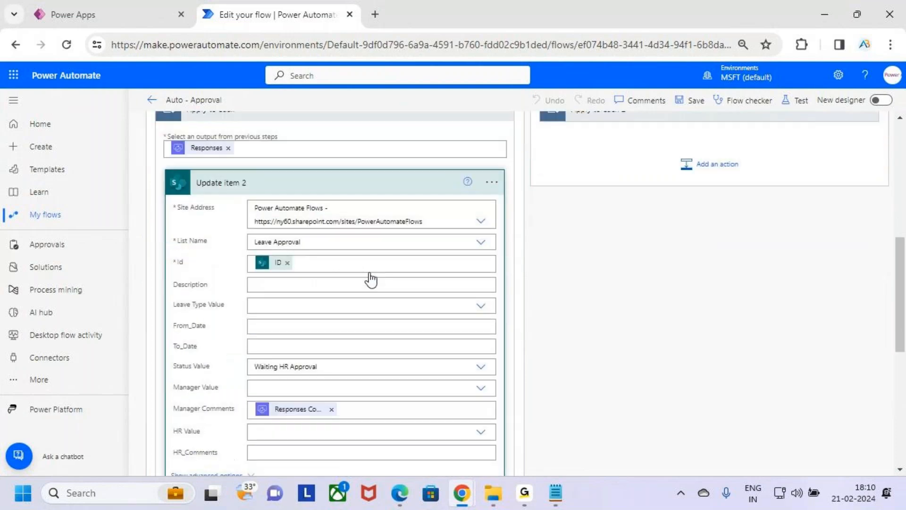
Mark the Waiting HR Approval status and the Manager Comments value in Update item 2, and collapse the action.
key(ctrl+2)
drag(246, 231, 368, 259)
key(Escape)
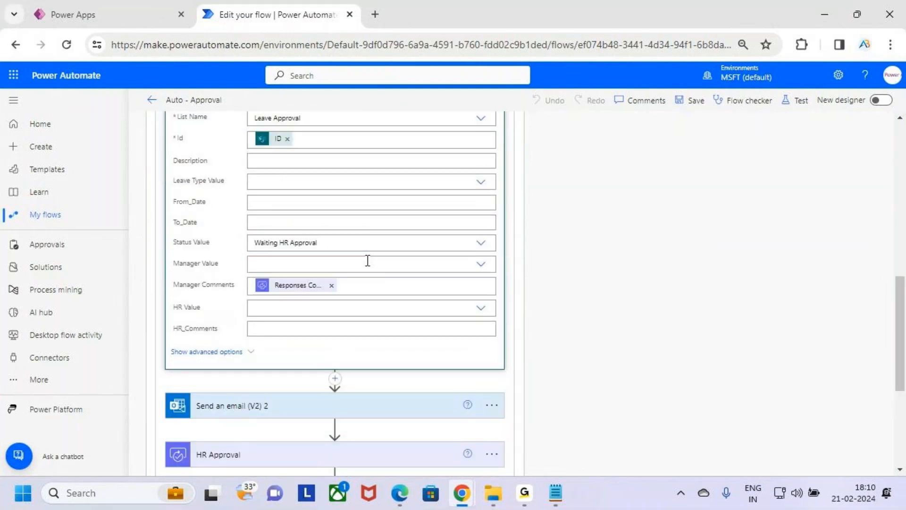
key(ctrl+2)
drag(254, 275, 362, 302)
key(Escape)
scroll(363, 302, up, 5)
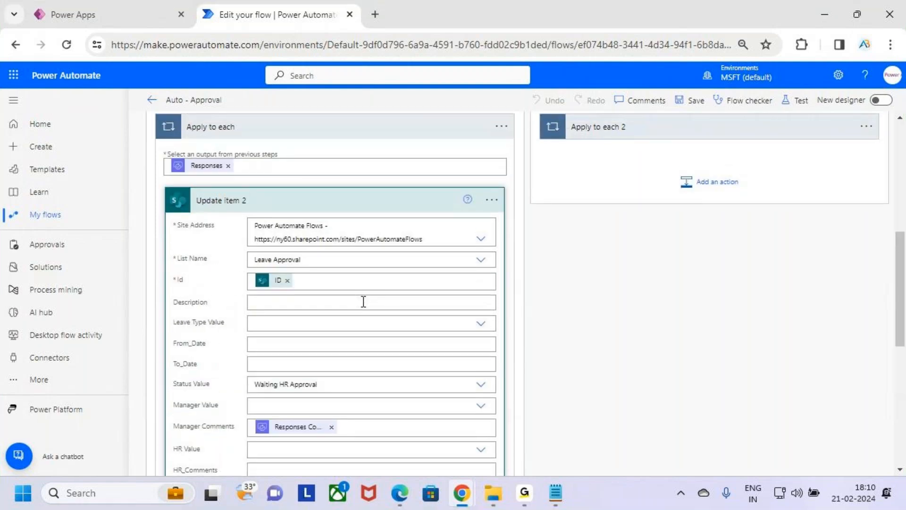
click(377, 271)
Expand Send an email (V2) 2, mark its subject, outcome line, HR approval text and Responses Comments, and collapse it.
scroll(380, 288, down, 2)
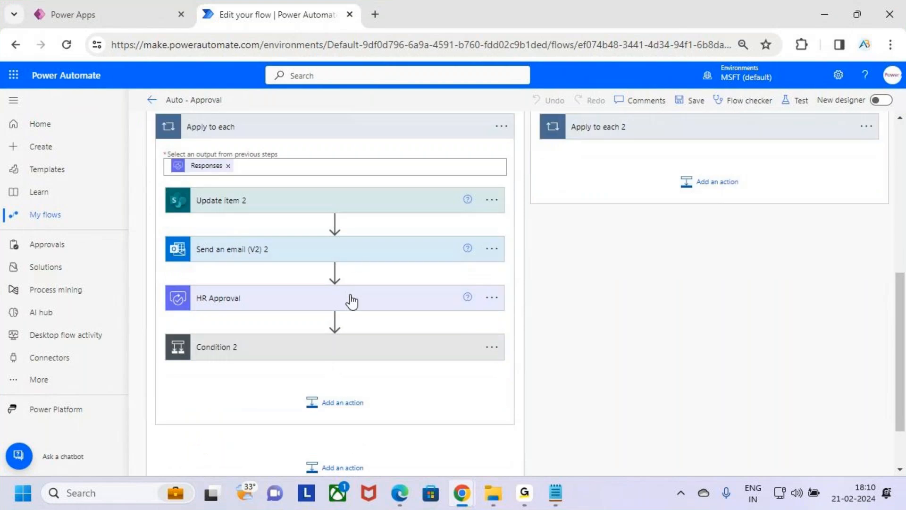
click(386, 253)
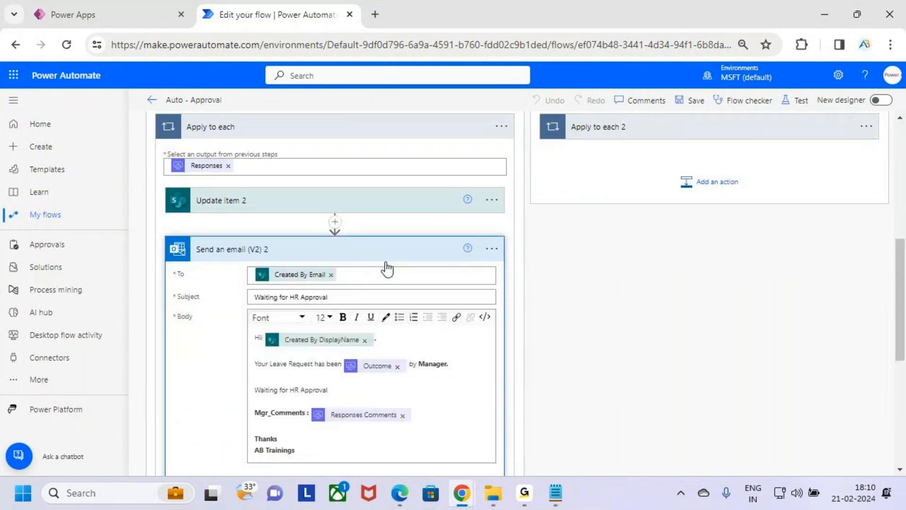
scroll(373, 260, down, 2)
key(ctrl+2)
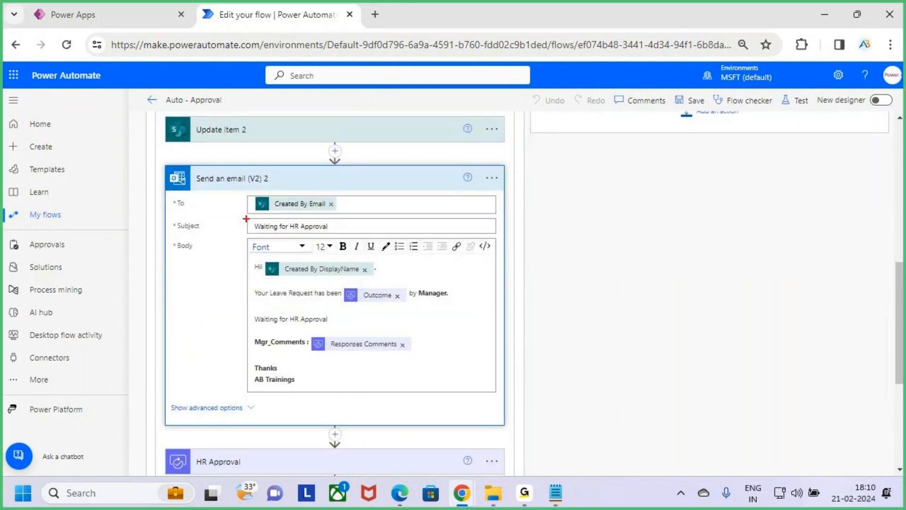
drag(247, 216, 362, 236)
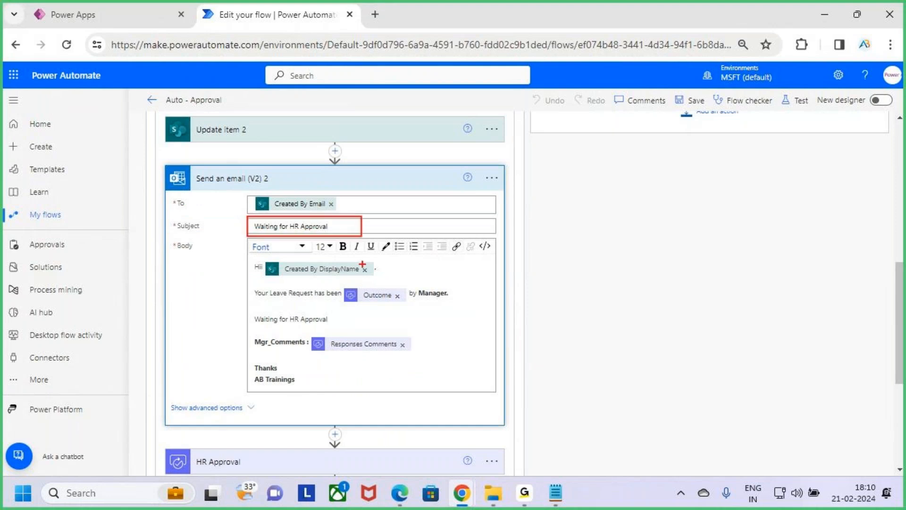
mouse_move(253, 281)
mouse_down()
mouse_move(390, 310)
mouse_move(460, 304)
mouse_up()
mouse_move(262, 325)
mouse_down()
mouse_move(340, 325)
mouse_move(348, 358)
mouse_move(397, 353)
mouse_up()
mouse_move(325, 359)
mouse_down()
mouse_move(409, 352)
mouse_move(385, 330)
mouse_move(315, 361)
mouse_move(355, 358)
mouse_up()
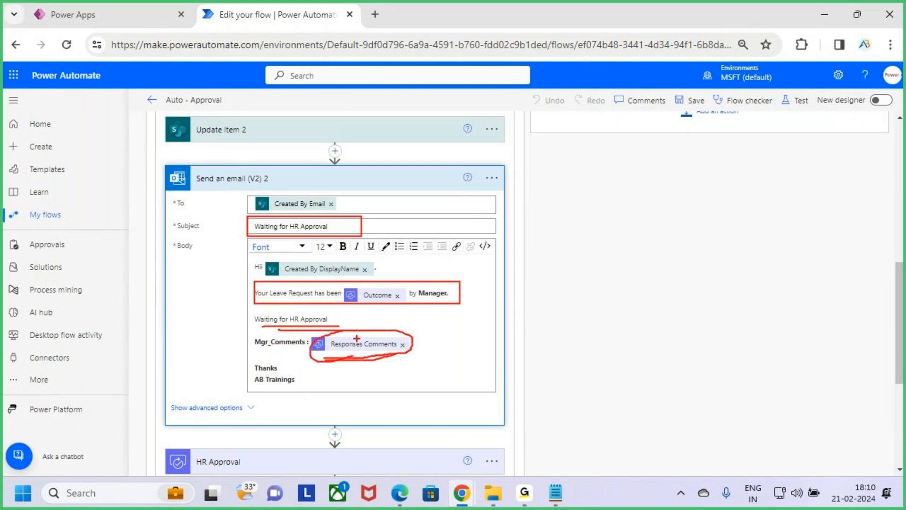
drag(371, 317, 362, 323)
key(Escape)
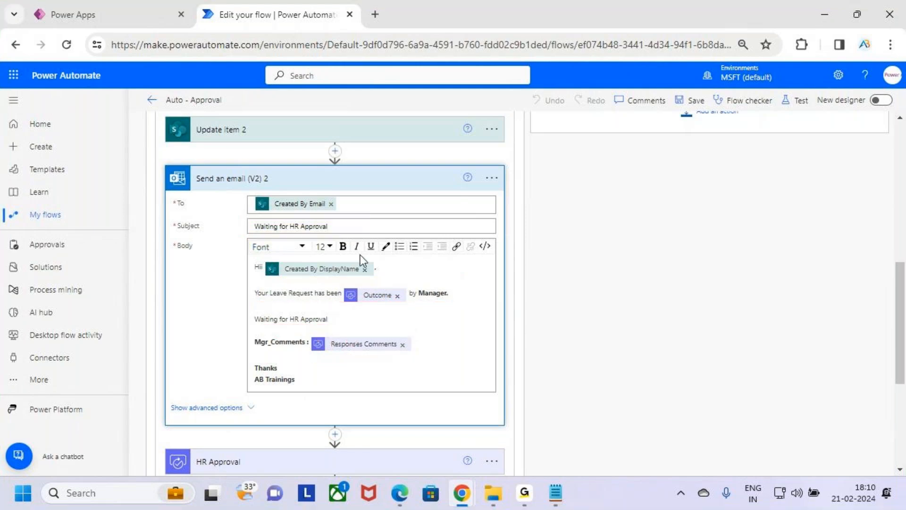
click(388, 181)
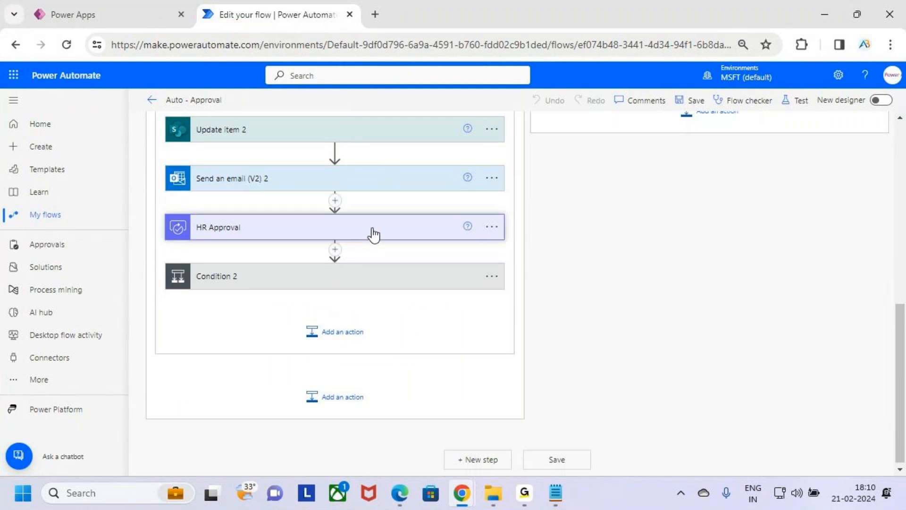
Expand the HR Approval action and mark HR Value in Assigned to with a temporary annotation.
click(336, 236)
scroll(352, 268, up, 6)
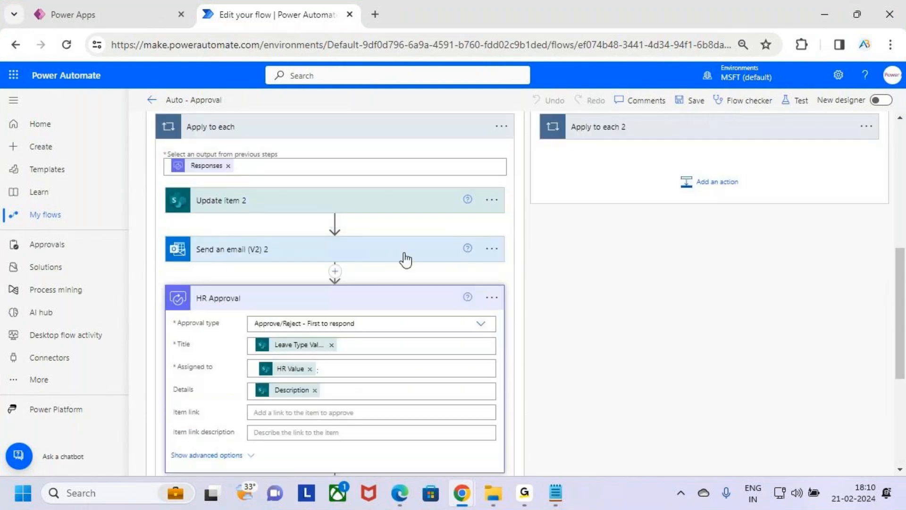
scroll(329, 387, down, 6)
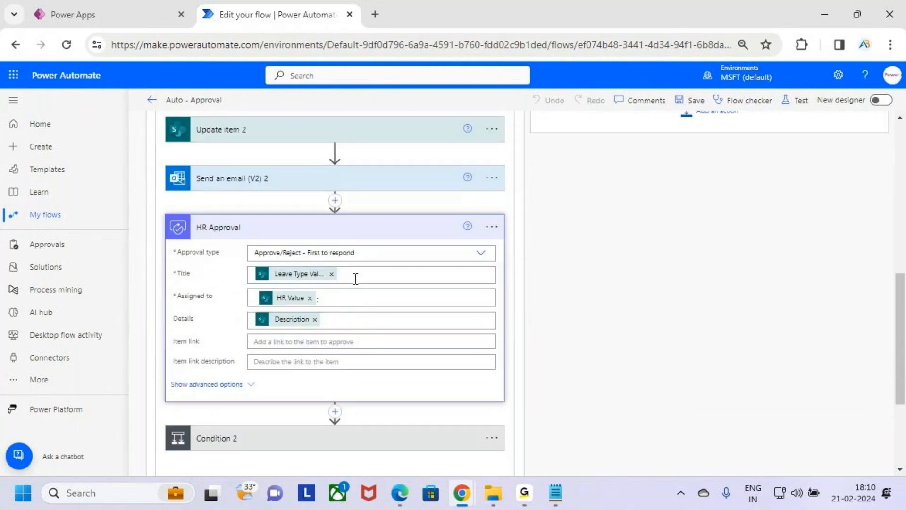
key(ctrl+2)
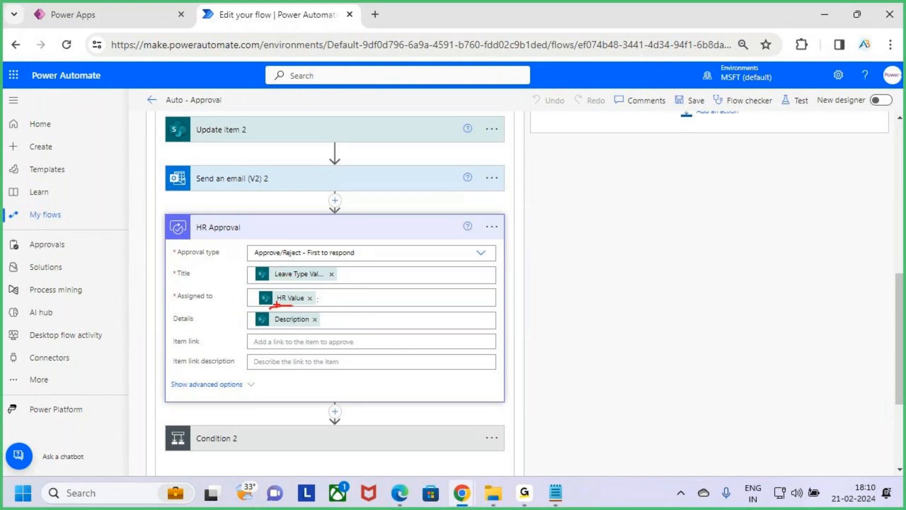
key(Escape)
Mark the HR field in the Leave Request app preview, return to the flow and collapse the HR Approval action.
click(157, 7)
key(ctrl+2)
drag(398, 383, 429, 352)
key(Escape)
click(249, 13)
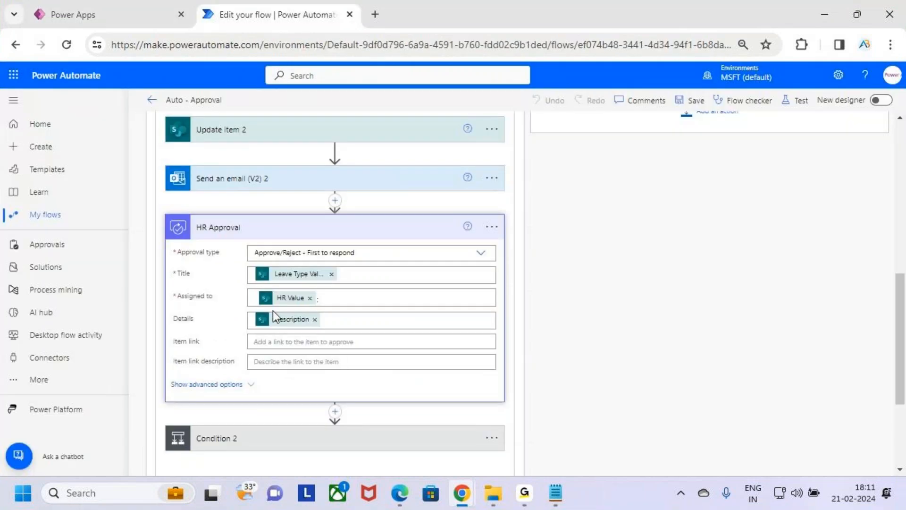
click(347, 326)
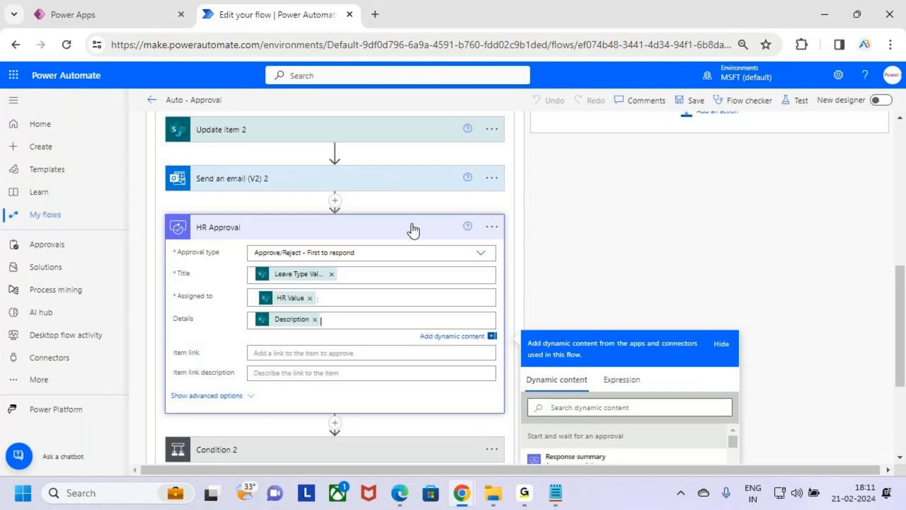
click(414, 231)
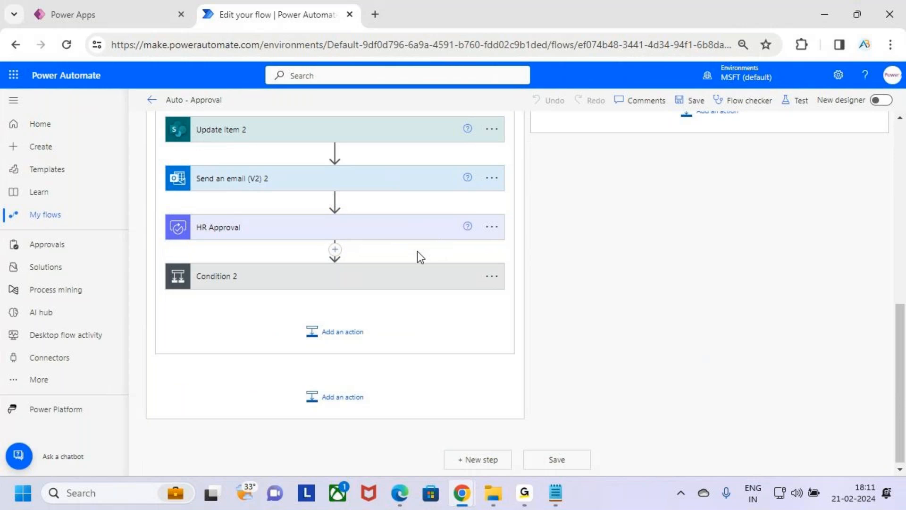
Expand Condition 2 and mark HR Approval, Outcome and Approve with temporary annotations.
click(410, 280)
scroll(580, 316, down, 3)
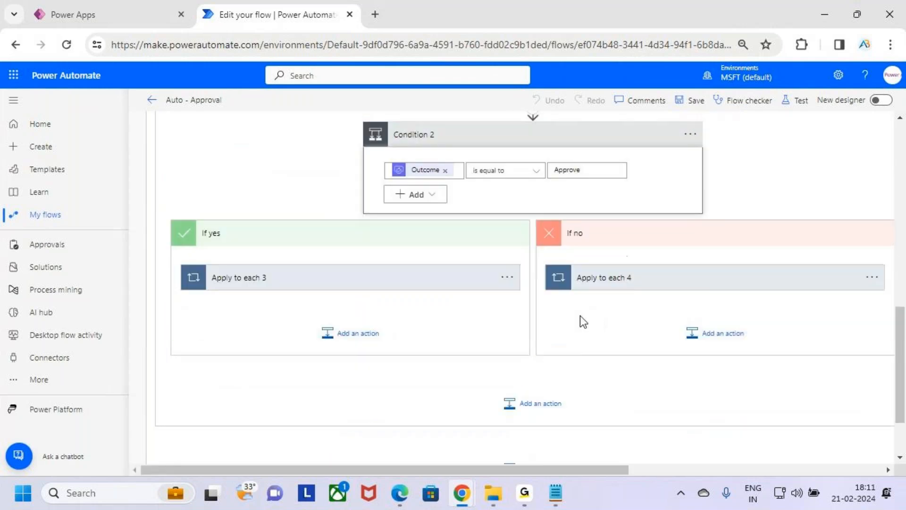
scroll(536, 250, up, 2)
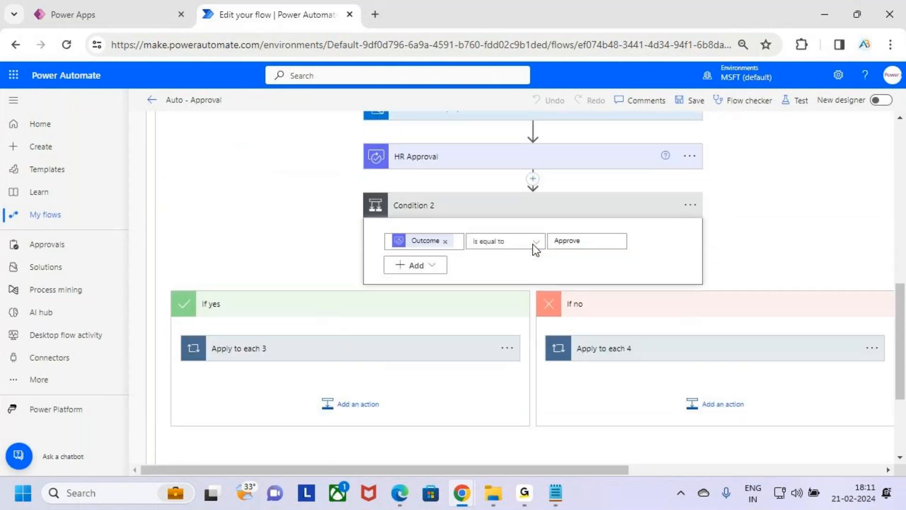
mouse_move(398, 171)
mouse_down()
mouse_move(446, 164)
mouse_move(388, 150)
mouse_move(418, 184)
mouse_up()
drag(429, 251, 455, 246)
drag(551, 250, 607, 250)
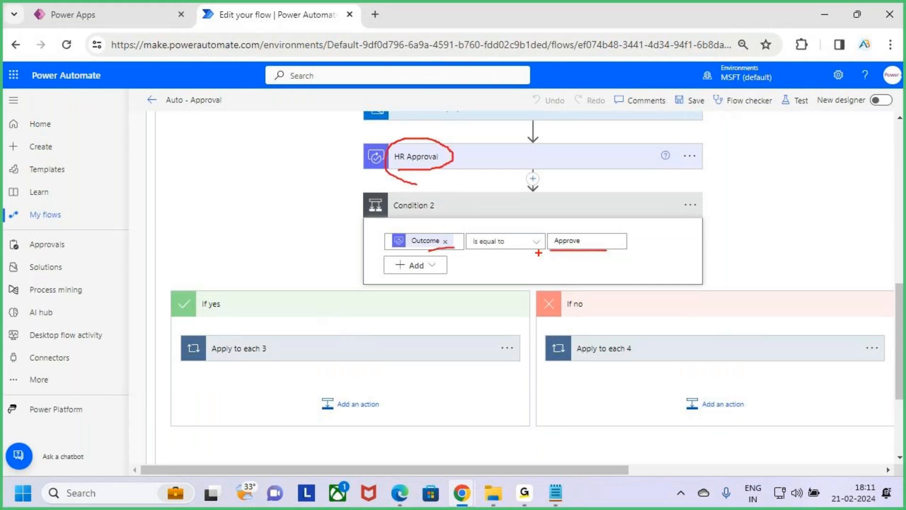
drag(550, 251, 618, 254)
key(Escape)
Expand Apply to each 3 and Update item 4, mark its Status Value and HR_Comments with temporary annotations, and collapse Update item 4.
click(414, 353)
scroll(414, 354, down, 2)
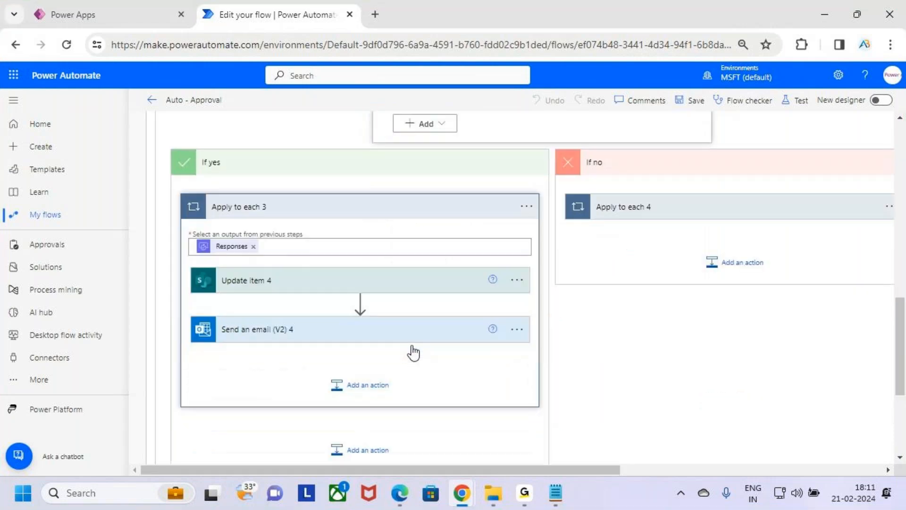
click(402, 288)
scroll(401, 302, down, 3)
scroll(412, 264, down, 2)
key(ctrl+2)
drag(270, 241, 350, 268)
mouse_move(277, 325)
mouse_down()
mouse_move(331, 348)
mouse_move(383, 350)
mouse_up()
drag(216, 345, 248, 339)
drag(370, 337, 405, 310)
key(Escape)
scroll(404, 302, up, 5)
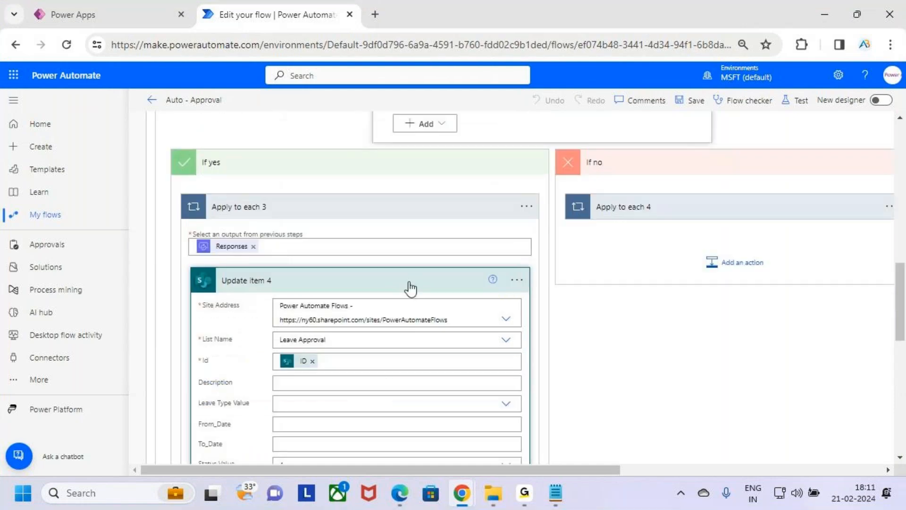
click(409, 283)
Expand Send an email (V2) 4, mark its Approved subject, outcome line and HR Comments with temporary annotations, and collapse it.
click(376, 196)
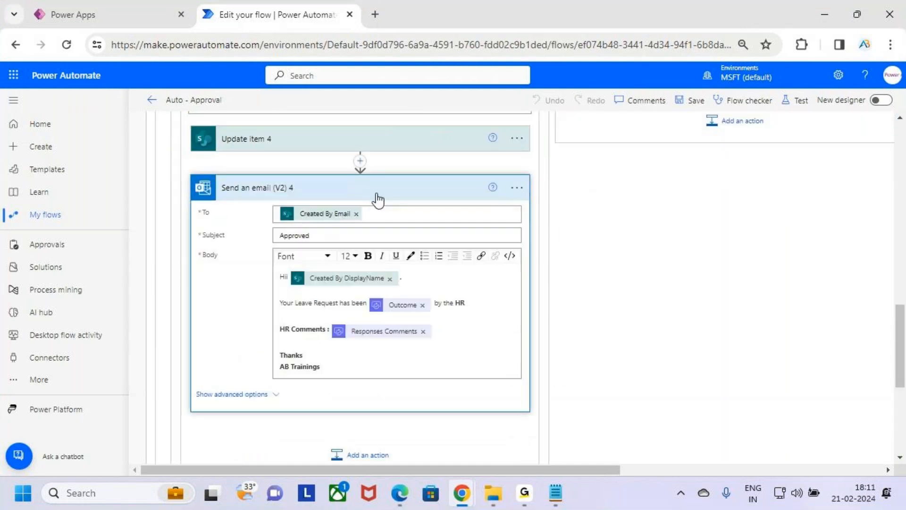
key(ctrl+2)
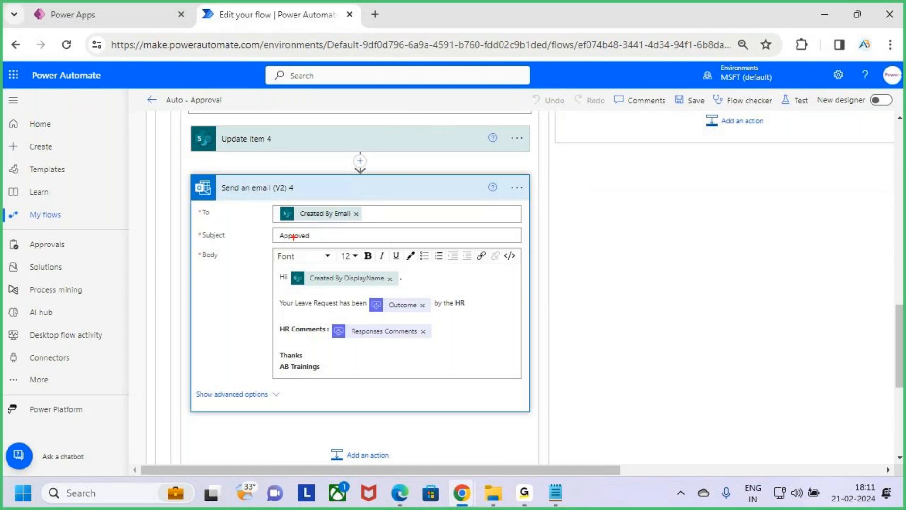
drag(273, 242, 321, 241)
drag(320, 291, 398, 293)
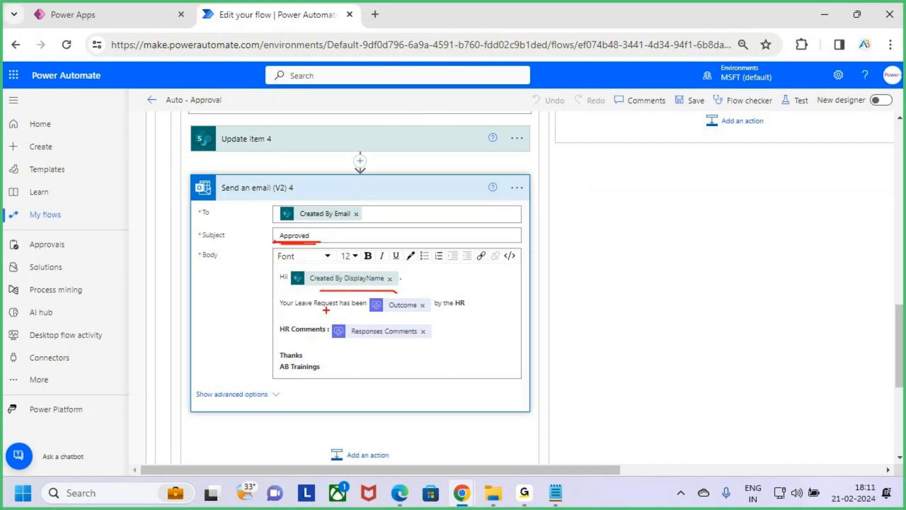
mouse_move(277, 291)
mouse_down()
mouse_move(331, 306)
mouse_move(480, 316)
mouse_up()
drag(290, 341, 420, 343)
key(Escape)
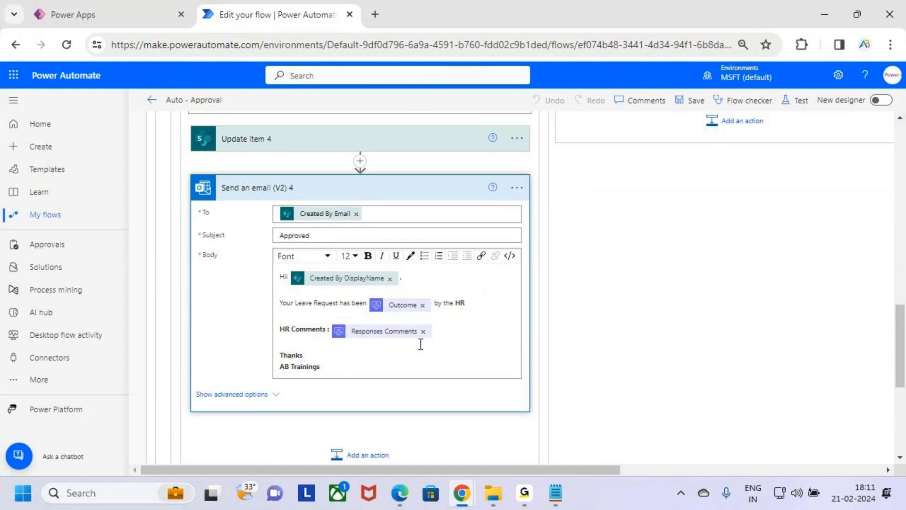
scroll(420, 344, up, 3)
click(418, 330)
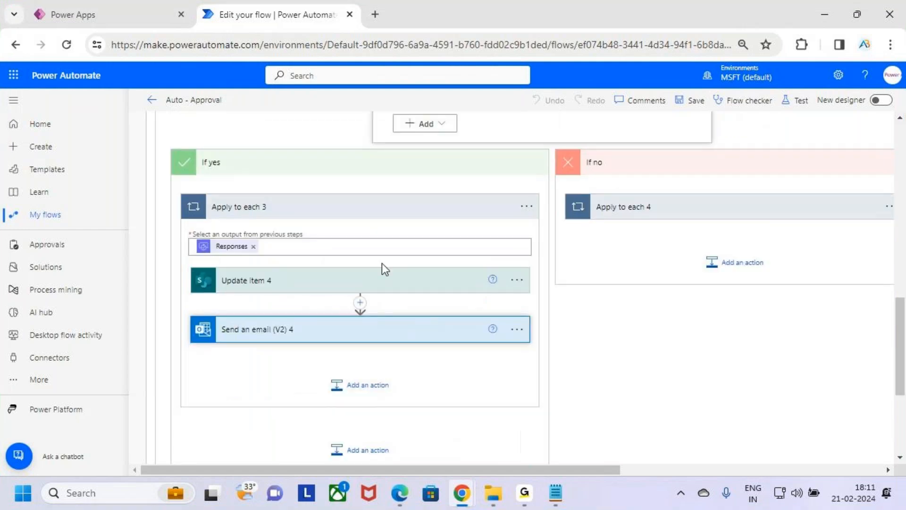
Collapse Apply to each 3 and mark the Approve value in Condition 2 with a temporary annotation.
click(383, 207)
scroll(613, 235, up, 2)
scroll(613, 235, up, 1)
key(ctrl+2)
drag(563, 232, 594, 254)
drag(590, 230, 557, 280)
key(Escape)
Expand Apply to each 4 and Update item 5, mark its Reject status and HR_Comments with temporary annotations, and collapse Update item 5.
click(692, 349)
scroll(699, 345, down, 3)
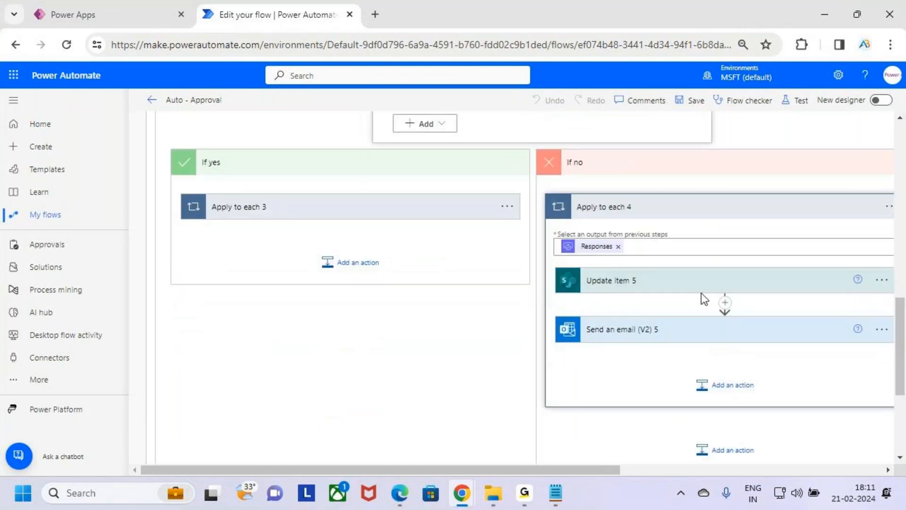
click(685, 283)
scroll(684, 287, down, 3)
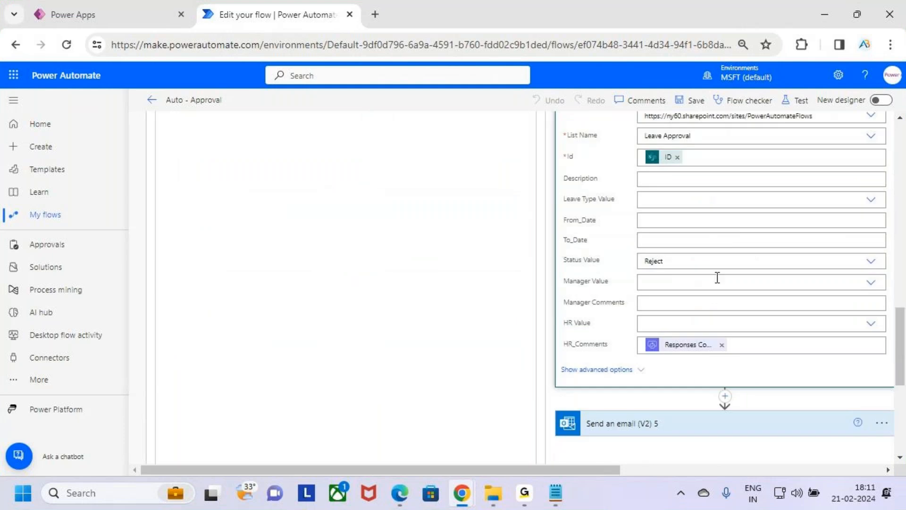
key(ctrl+2)
drag(630, 245, 689, 279)
drag(634, 331, 749, 360)
key(Escape)
scroll(749, 359, up, 5)
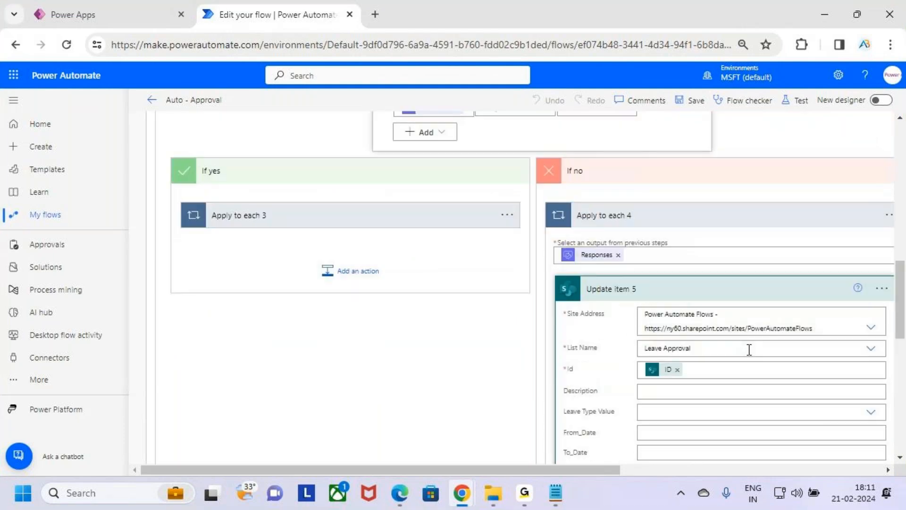
click(708, 291)
Expand Send an email (V2) 5, review its message body and highlight the Rejected subject.
scroll(722, 323, down, 2)
click(687, 271)
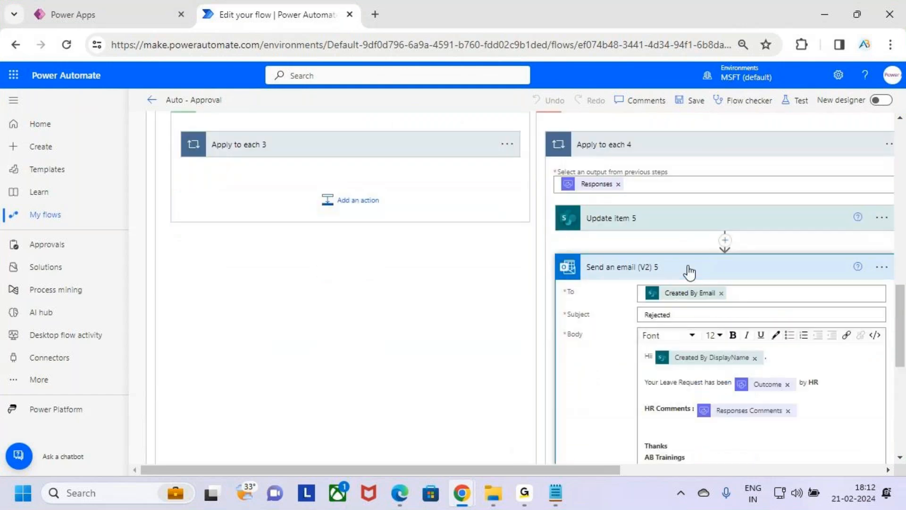
scroll(797, 250, down, 5)
scroll(813, 210, up, 2)
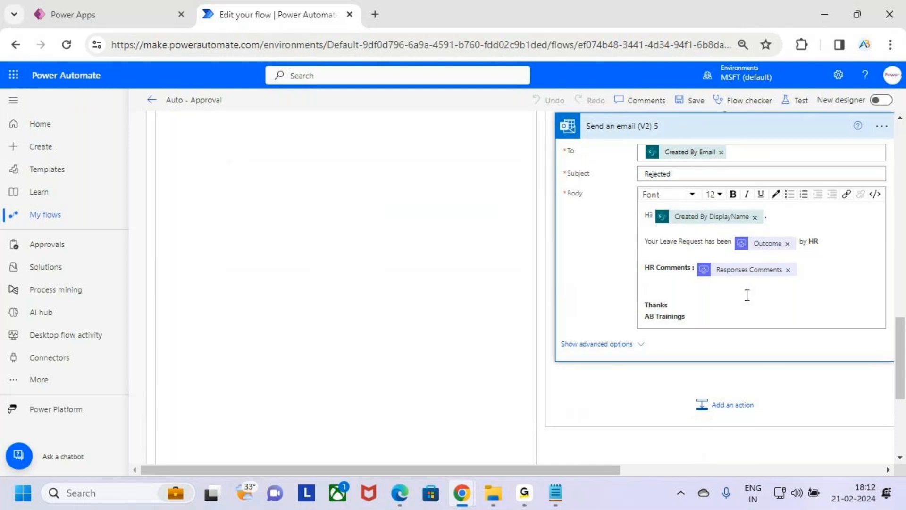
scroll(746, 295, up, 4)
drag(688, 314, 642, 319)
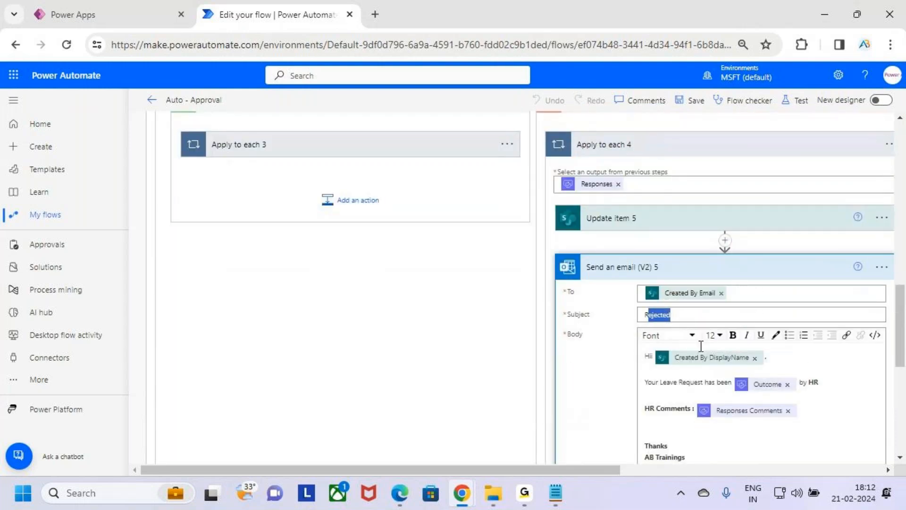
click(579, 360)
scroll(579, 360, up, 5)
scroll(579, 359, down, 5)
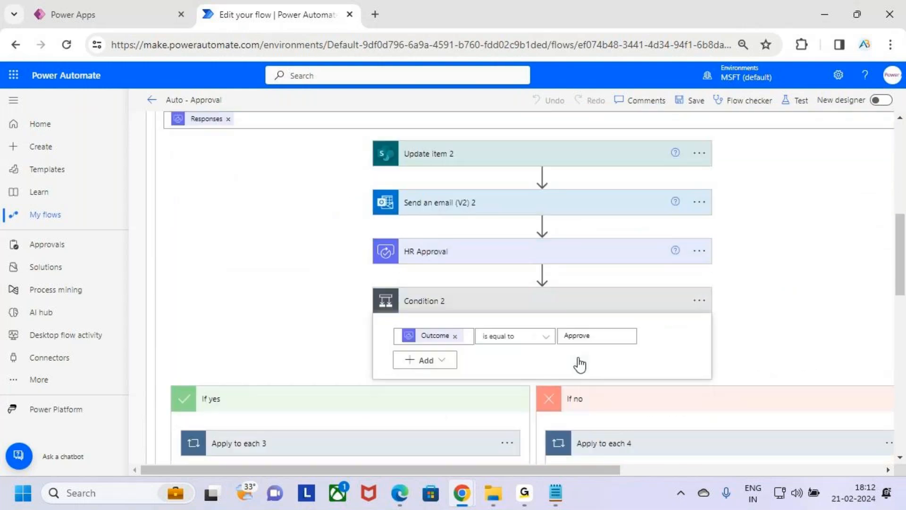
Collapse the If no and If yes branches of Condition 2, along with Condition 2 and the outer Condition.
click(626, 244)
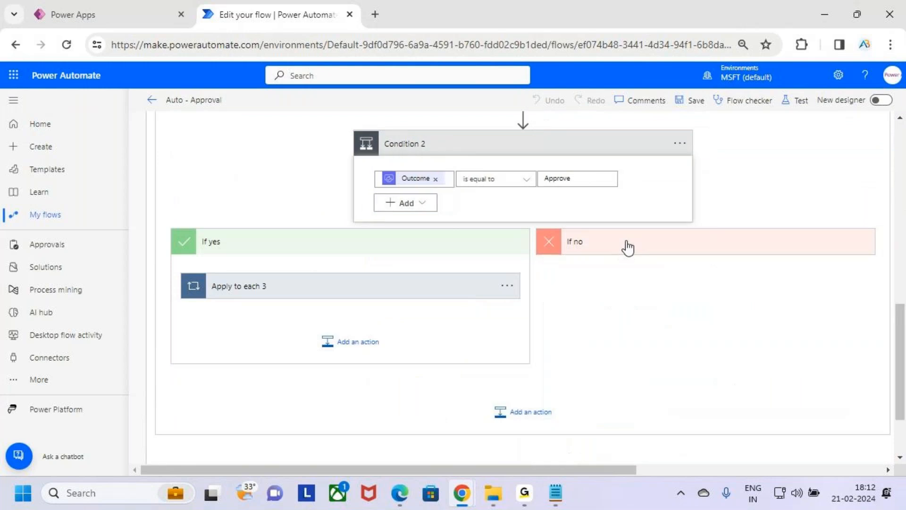
click(462, 243)
scroll(546, 293, up, 3)
click(574, 309)
scroll(508, 330, up, 5)
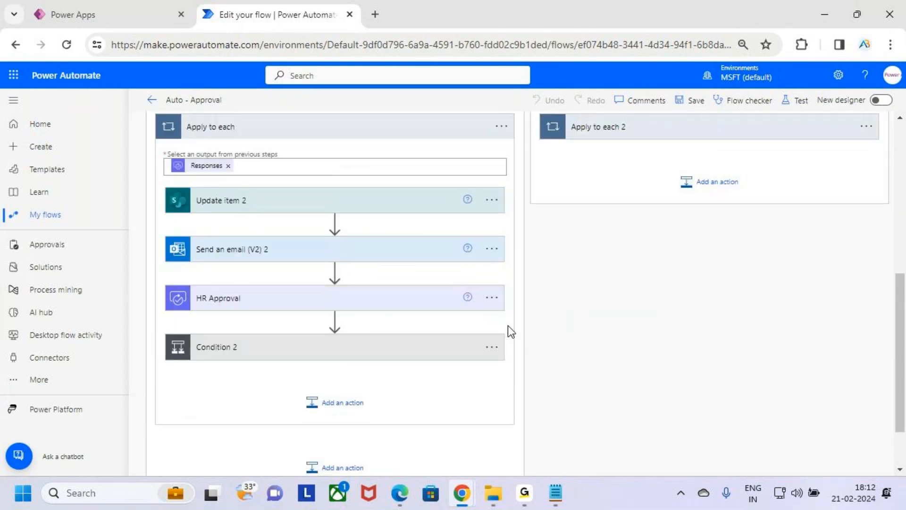
click(506, 296)
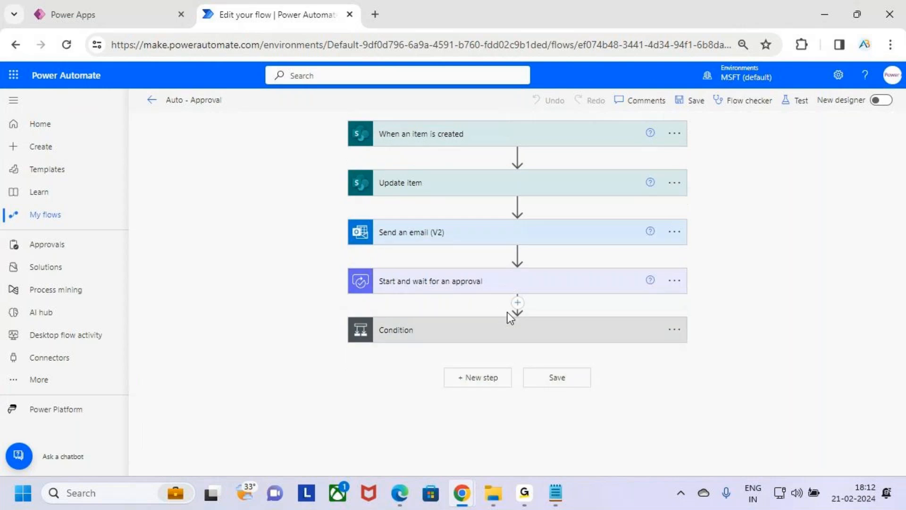
Expand the outer Condition and mark Start and wait for an approval with a temporary tick annotation.
click(516, 329)
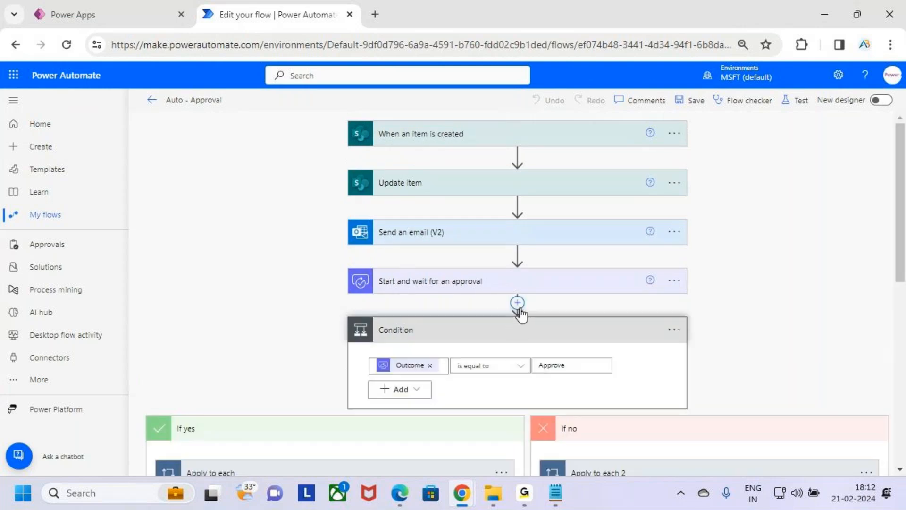
scroll(521, 311, down, 1)
key(ctrl+2)
drag(374, 214, 439, 158)
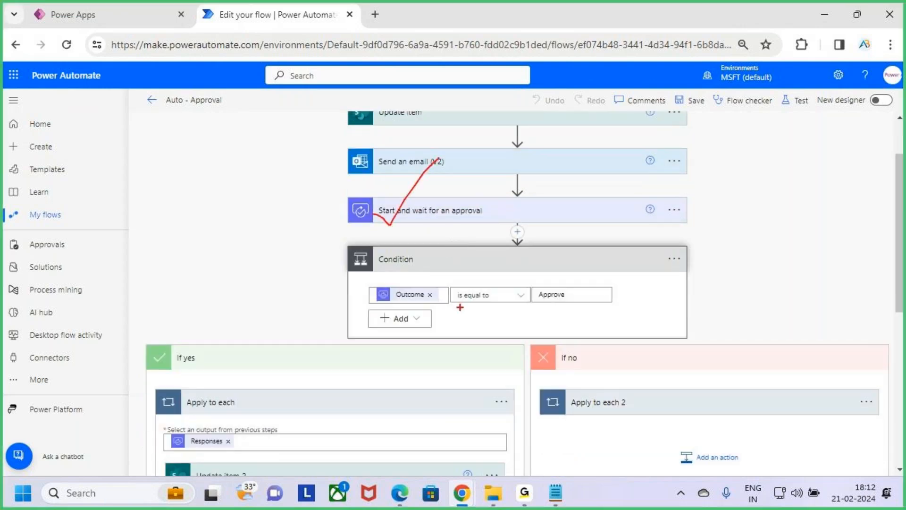
key(Escape)
Mark the actions inside the outer Condition's If yes branch with a temporary annotation.
scroll(657, 324, down, 2)
key(ctrl+2)
drag(157, 216, 316, 418)
key(Escape)
scroll(403, 366, down, 1)
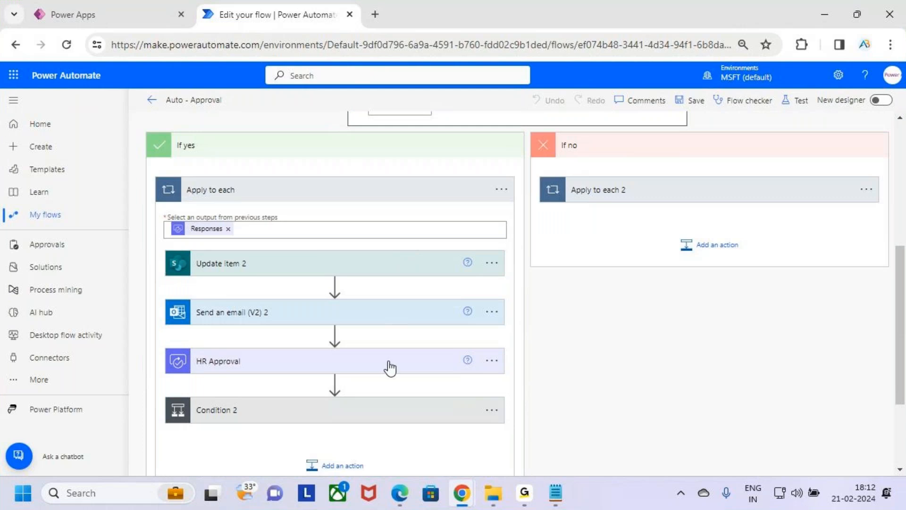
Expand Condition 2 and frame Apply to each 3 and the Apply to each 4 contents with temporary annotations.
scroll(390, 367, down, 1)
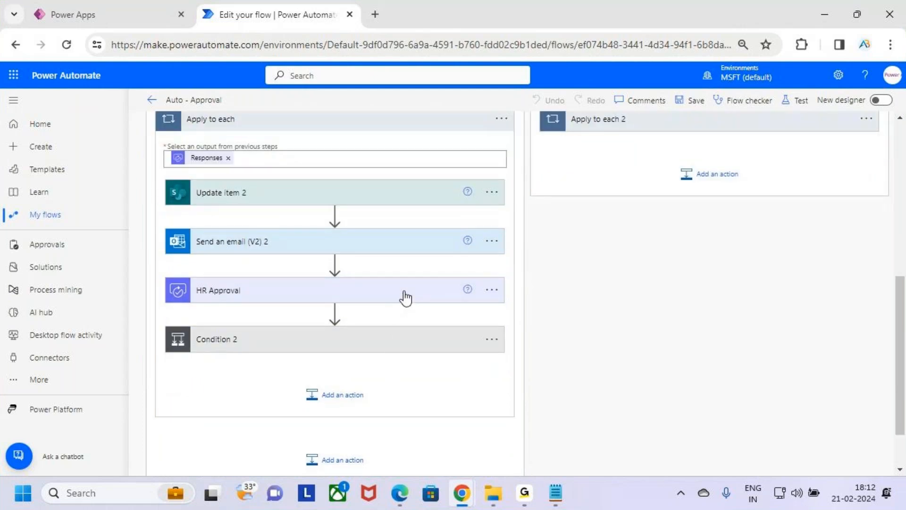
click(403, 341)
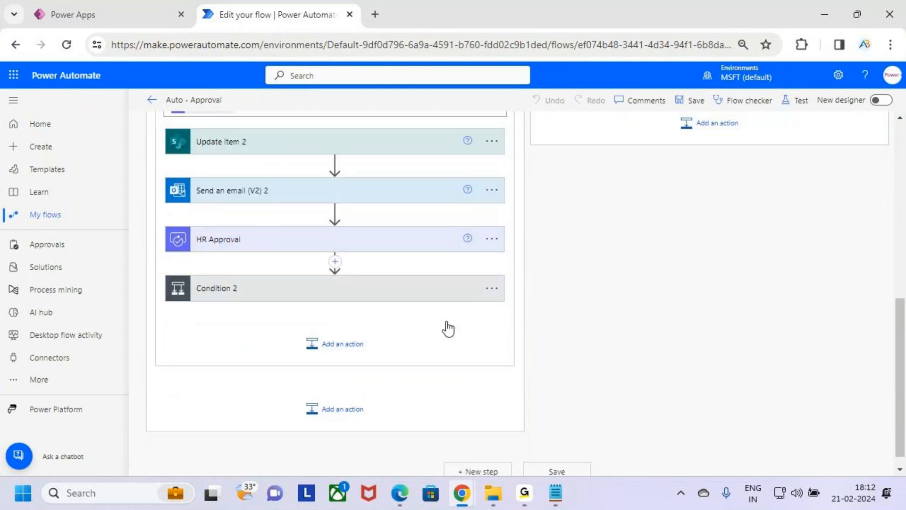
scroll(360, 332, down, 1)
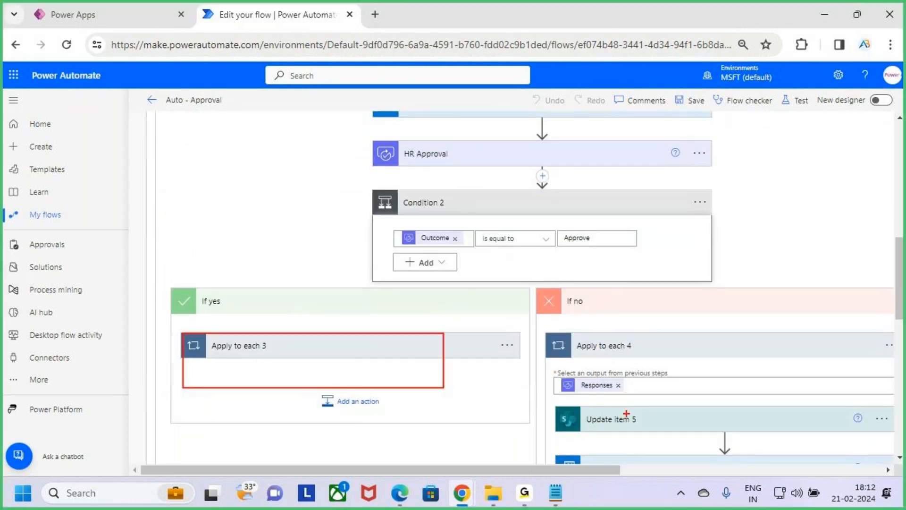
drag(563, 395, 767, 428)
key(Escape)
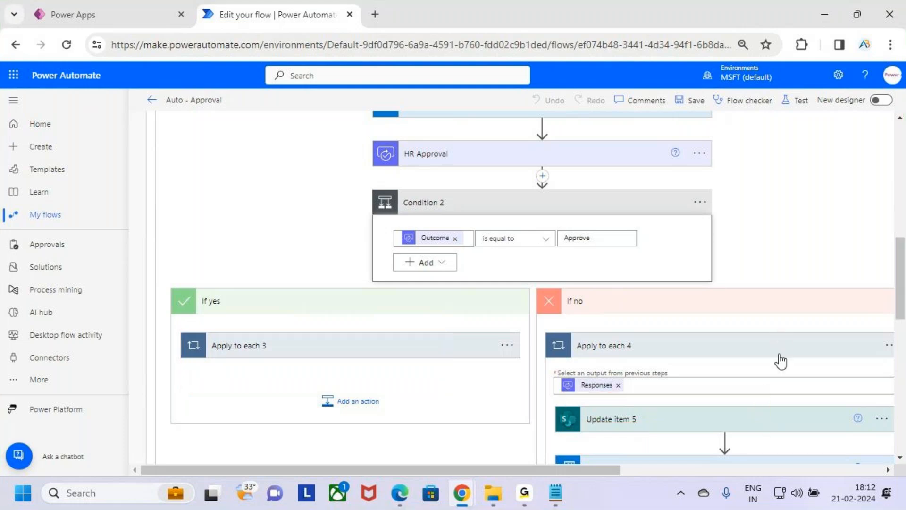
Collapse Apply to each 4, both Condition 2 branches, Condition 2 and the enclosing Apply to each.
click(780, 357)
click(358, 302)
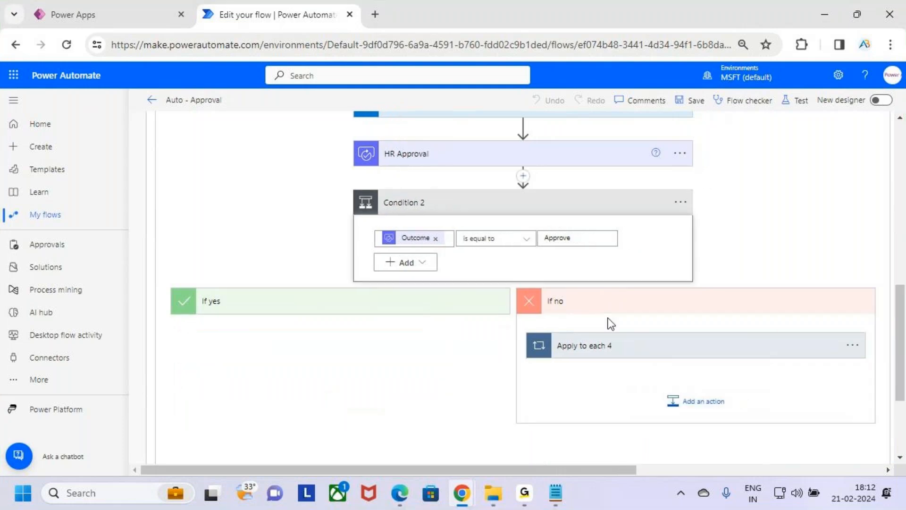
click(623, 312)
click(507, 204)
scroll(491, 274, up, 3)
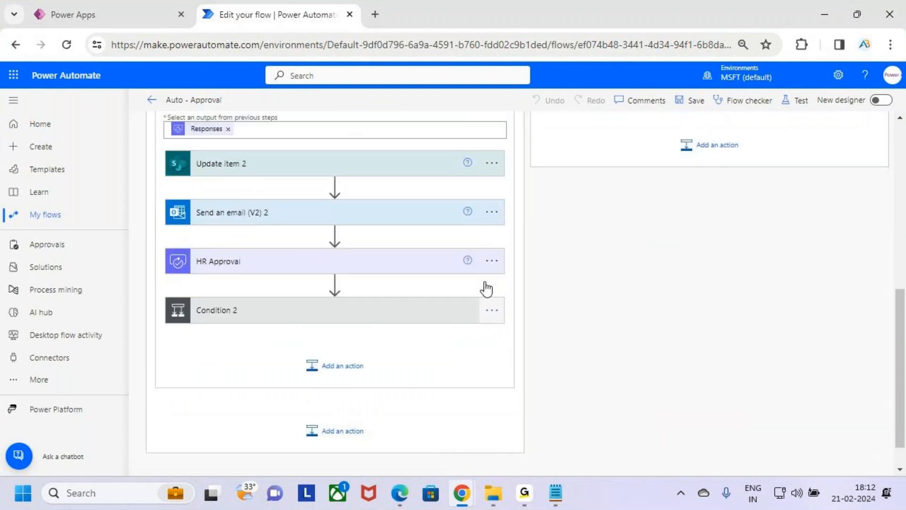
click(374, 204)
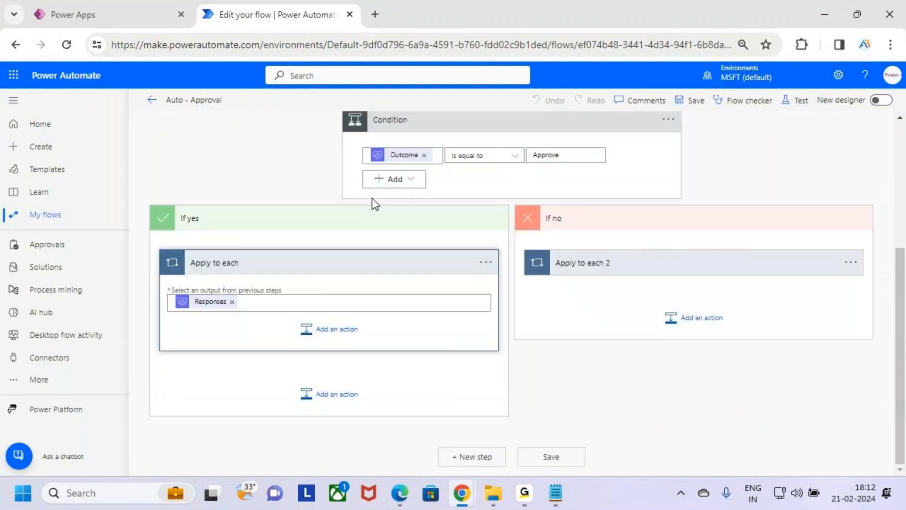
Collapse and reopen the outer Condition's If yes branch, and collapse the whole Condition.
scroll(451, 299, up, 3)
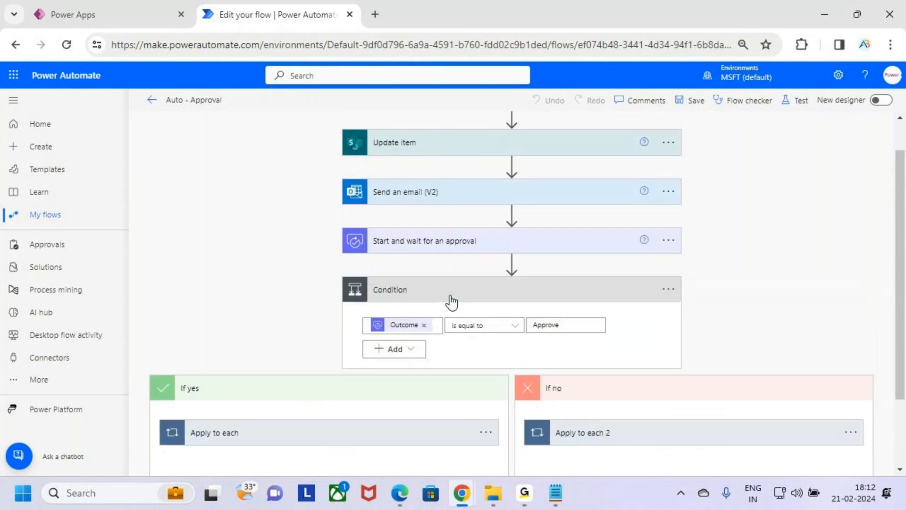
scroll(453, 302, down, 3)
click(415, 298)
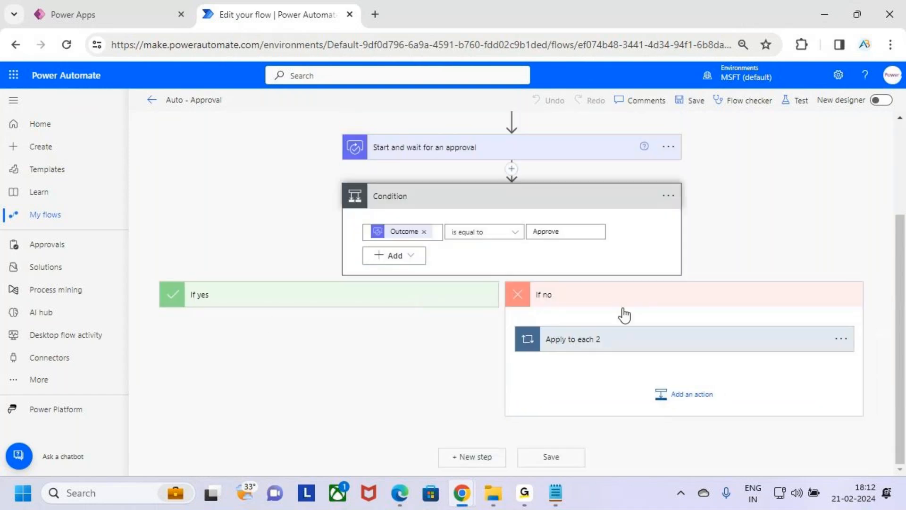
click(346, 306)
scroll(573, 311, up, 1)
scroll(573, 311, up, 1)
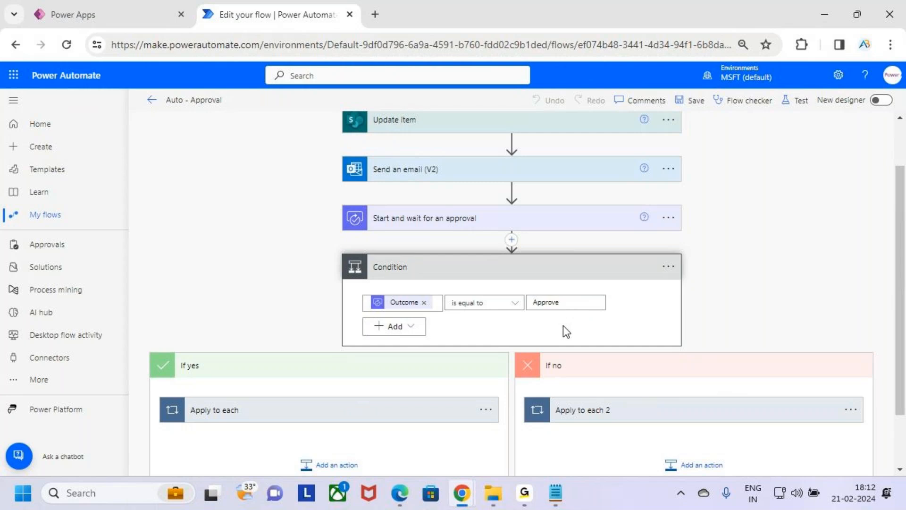
key(ctrl+2)
click(595, 269)
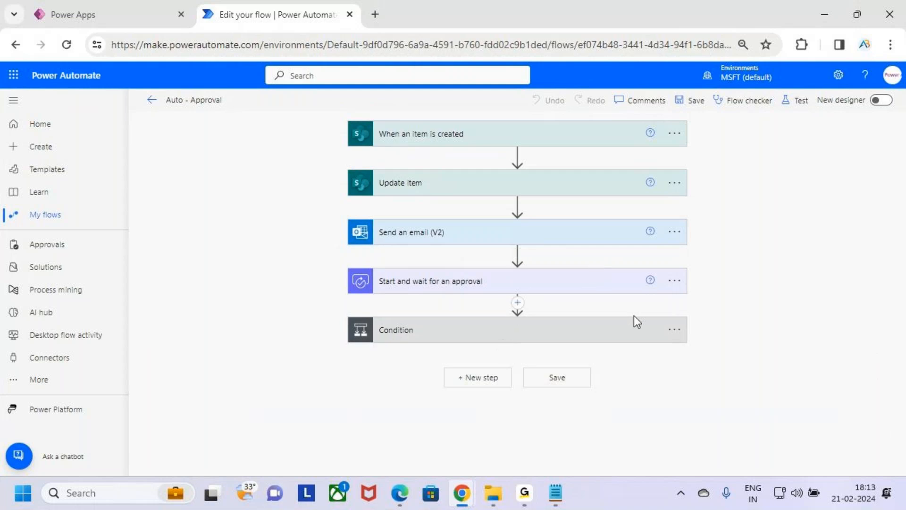
Expand and collapse the Start and wait for an approval action, and frame its options control with a temporary annotation.
click(617, 290)
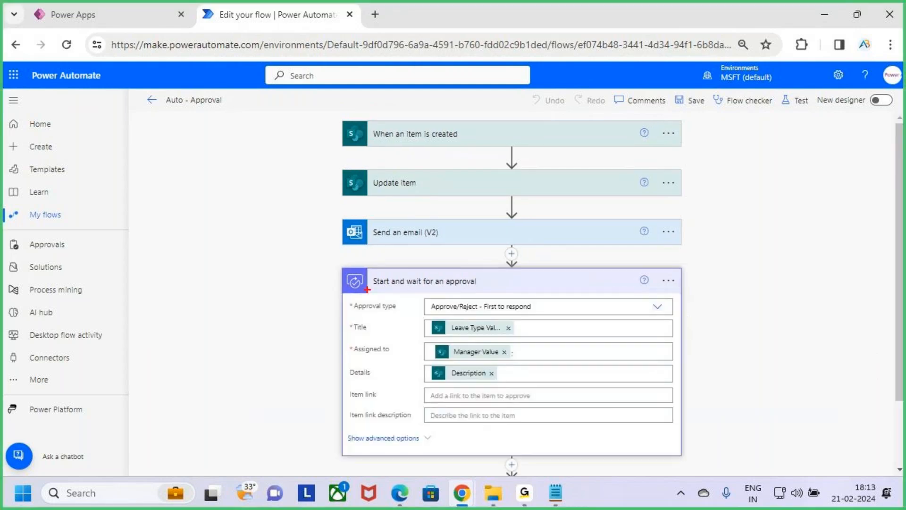
click(447, 290)
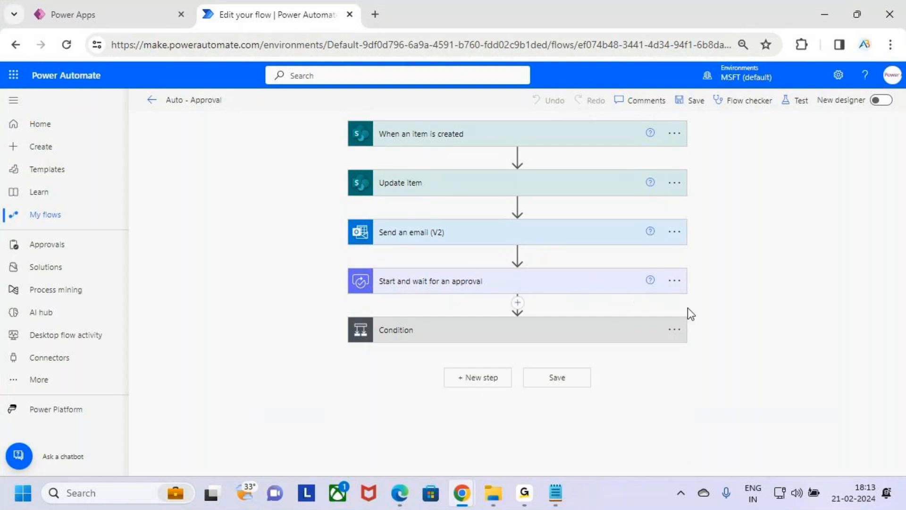
drag(661, 271, 689, 295)
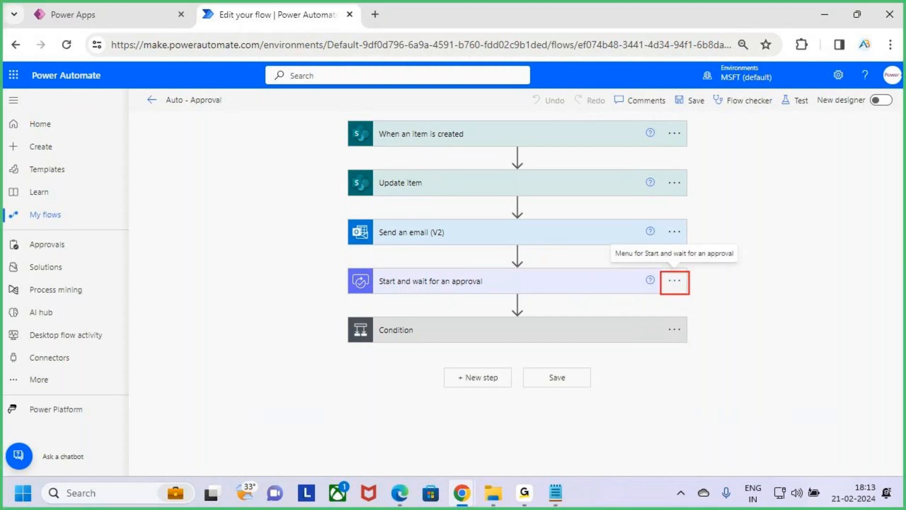
Frame the approval action's Settings option with a temporary annotation and open its settings.
click(678, 287)
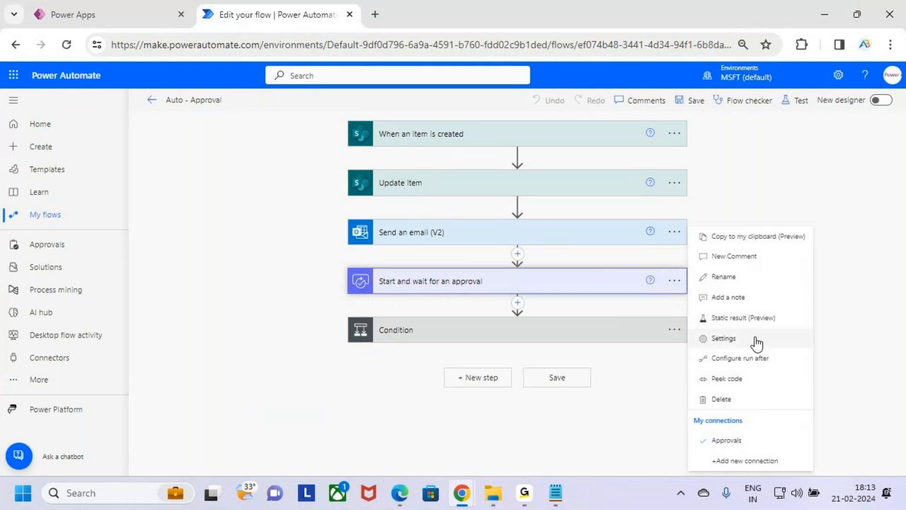
key(ctrl+2)
drag(690, 332, 778, 350)
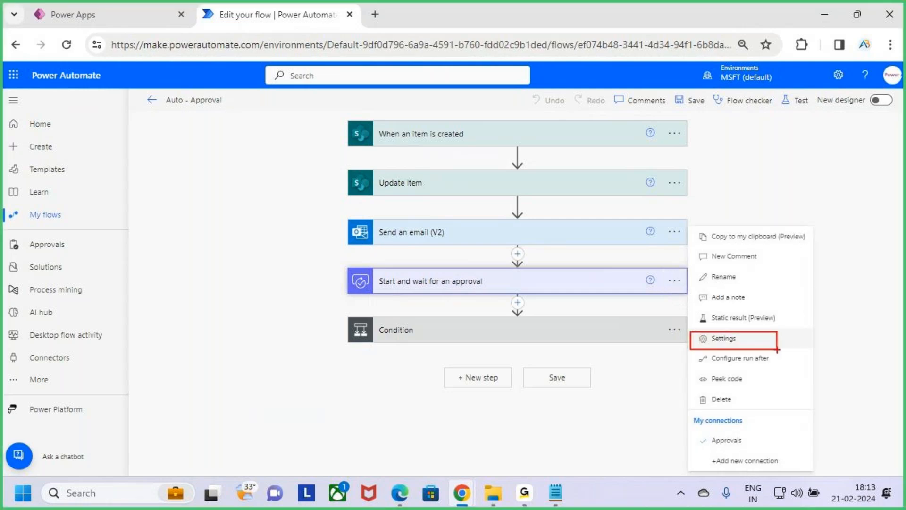
key(Escape)
click(764, 338)
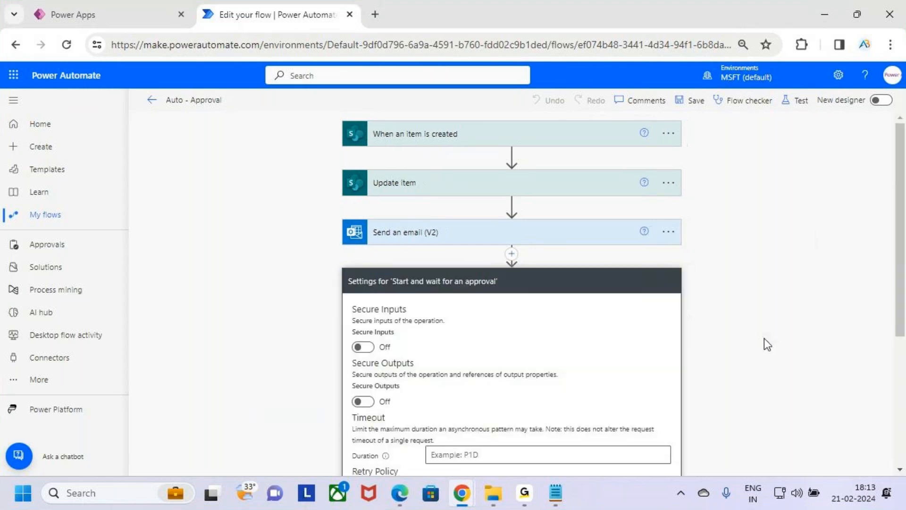
Mark the Timeout section in the approval action's settings with temporary annotations.
scroll(551, 226, down, 3)
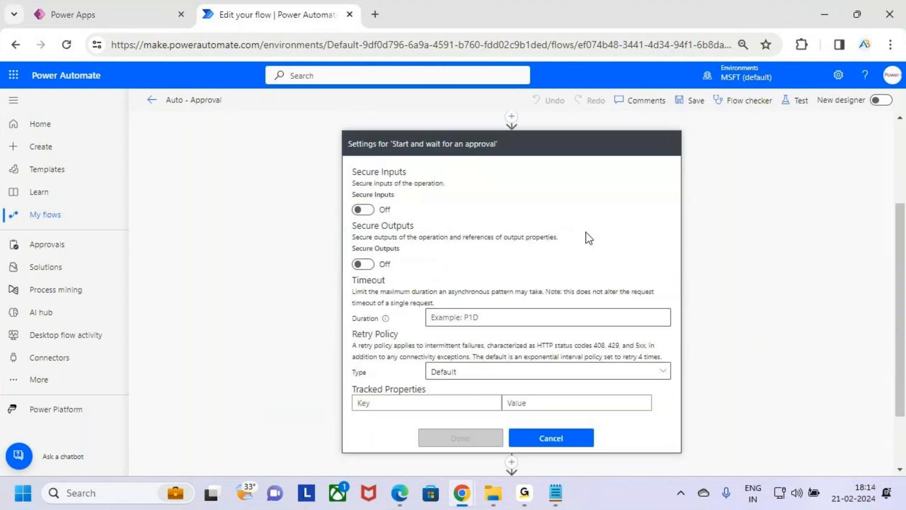
mouse_move(343, 269)
mouse_down()
mouse_move(496, 296)
mouse_move(409, 284)
mouse_move(418, 256)
mouse_up()
key(Escape)
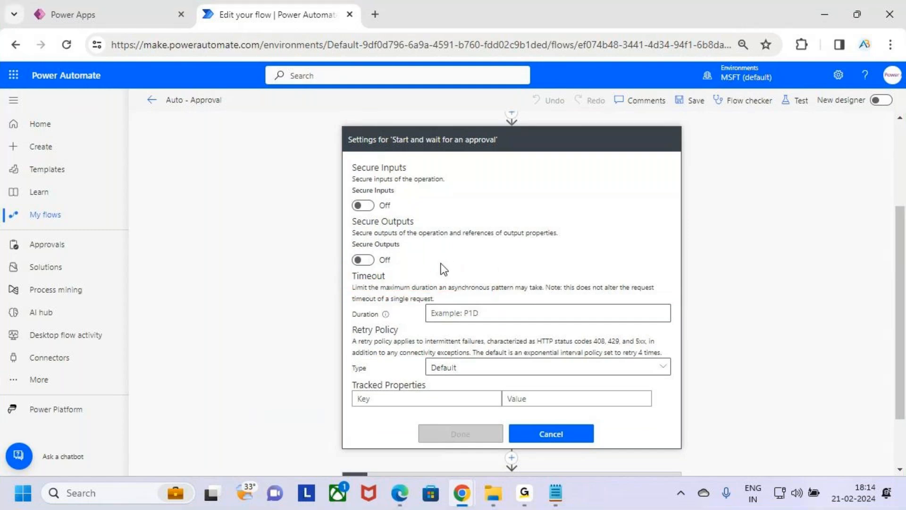
key(ctrl+2)
drag(348, 280, 444, 295)
key(Escape)
scroll(466, 253, up, 3)
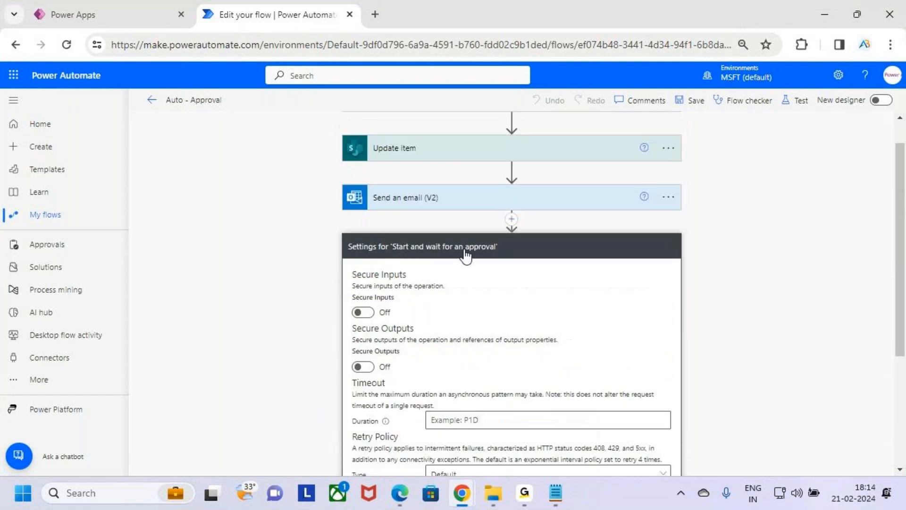
Cancel the approval action's settings, and underline its title and frame its card with temporary annotations.
scroll(522, 307, down, 5)
click(576, 357)
scroll(577, 337, up, 5)
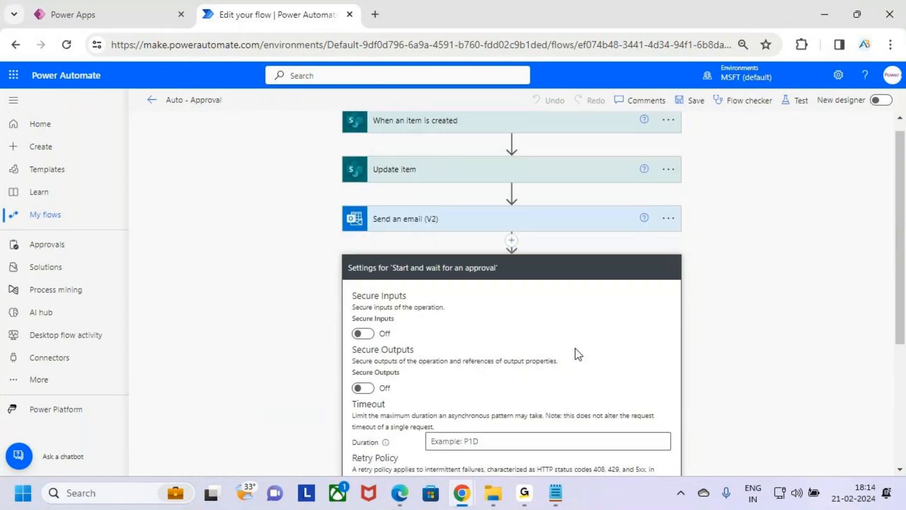
key(ctrl+2)
drag(412, 299, 474, 295)
drag(343, 269, 681, 459)
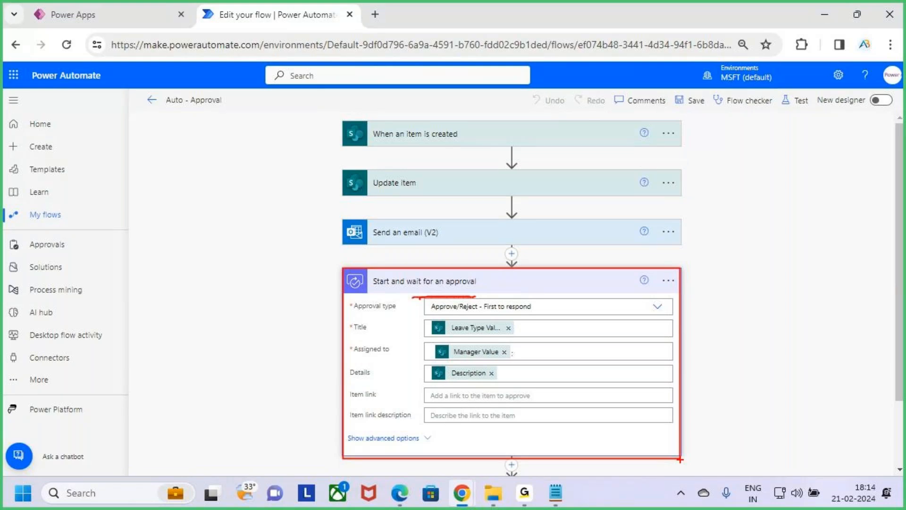
drag(573, 249, 563, 280)
key(Escape)
Switch to the Notepad class notes and highlight the word Timeout in the Class 3 section.
click(556, 493)
click(179, 228)
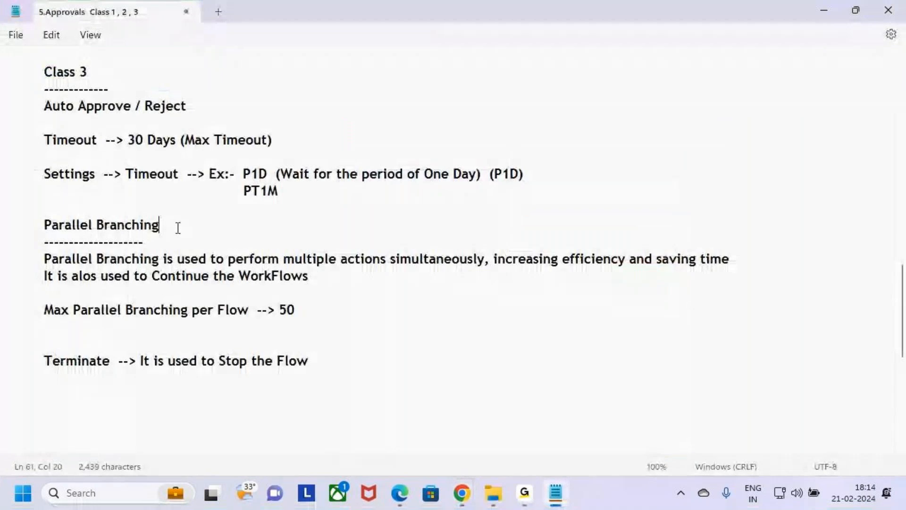
scroll(178, 227, up, 2)
drag(44, 241, 99, 244)
click(163, 258)
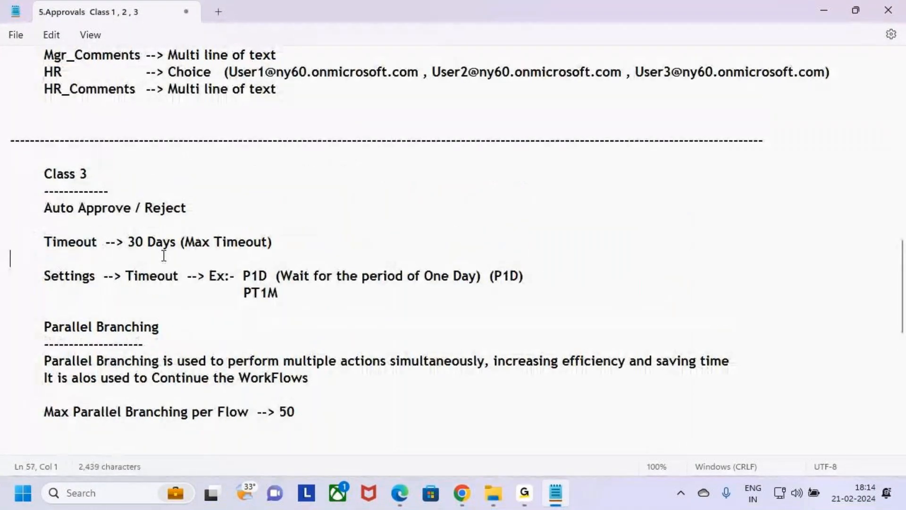
key(alt+Tab)
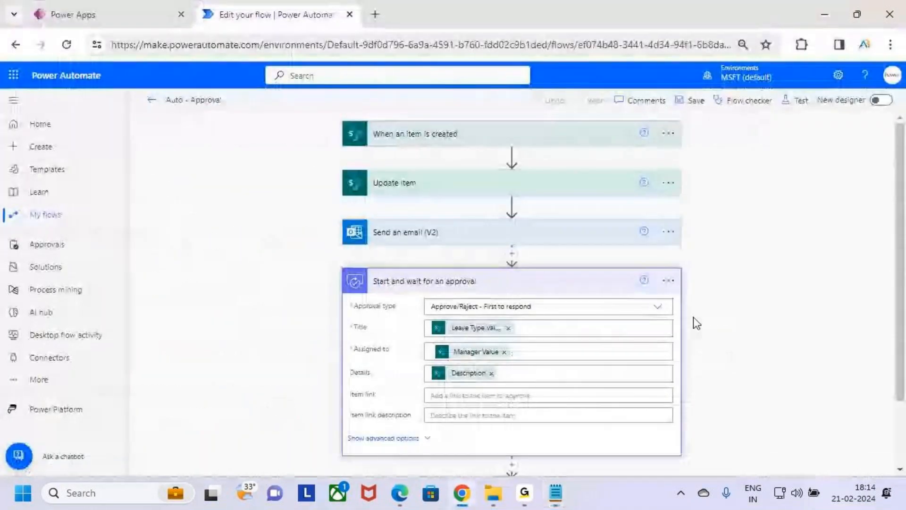
key(alt+Tab)
drag(43, 242, 95, 245)
click(115, 263)
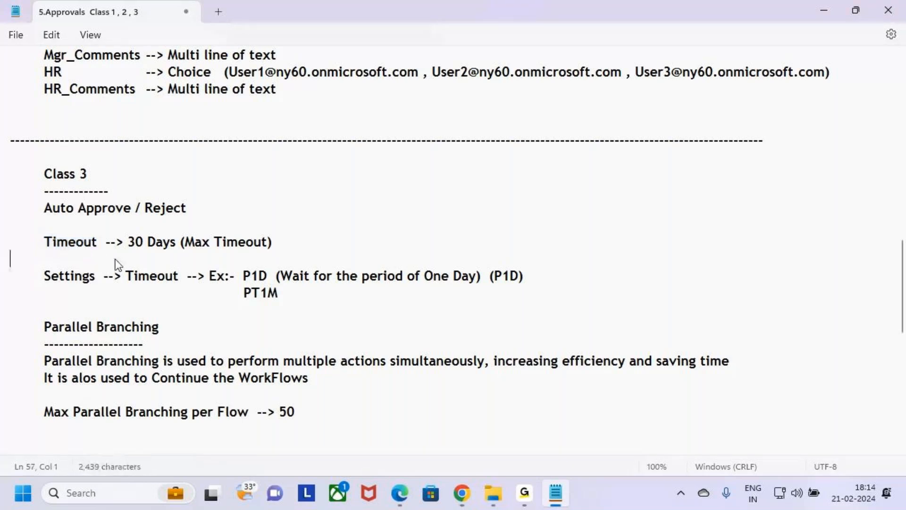
Return to Power Automate, tick Update item and Send an email (V2), and frame the approval action with temporary annotations.
key(alt+Tab)
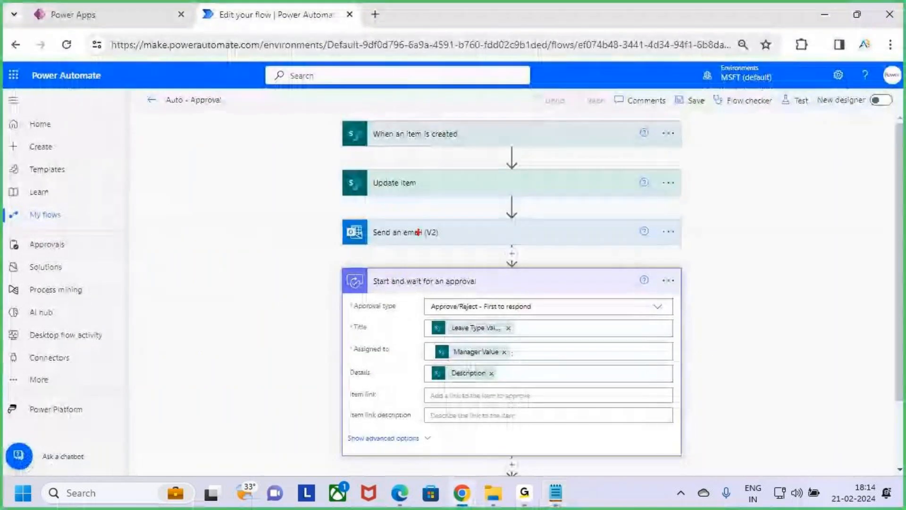
drag(438, 185, 455, 163)
mouse_move(444, 237)
mouse_down()
mouse_move(453, 241)
mouse_move(472, 220)
mouse_up()
mouse_move(340, 270)
mouse_down()
mouse_move(443, 338)
mouse_move(682, 456)
mouse_up()
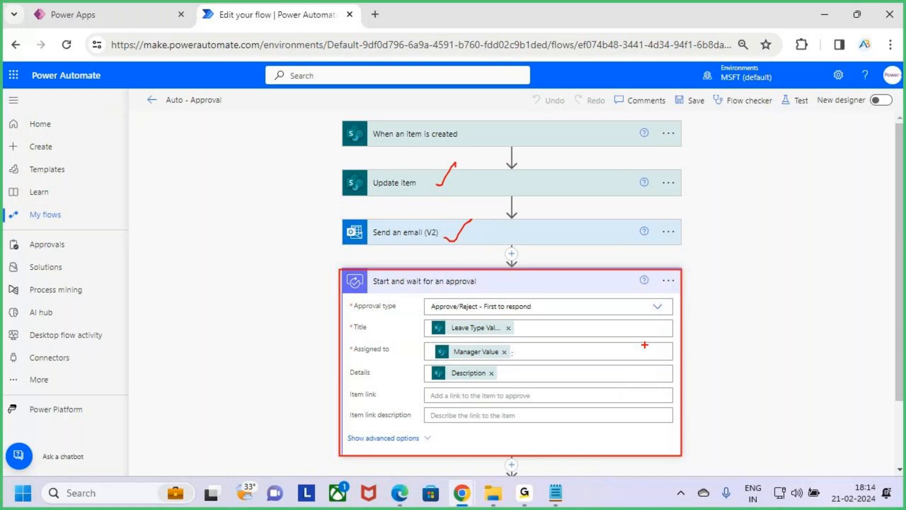
drag(678, 322, 731, 254)
key(Escape)
Review the flow down to the Condition and frame the Start and wait for an approval card again.
scroll(540, 424, down, 3)
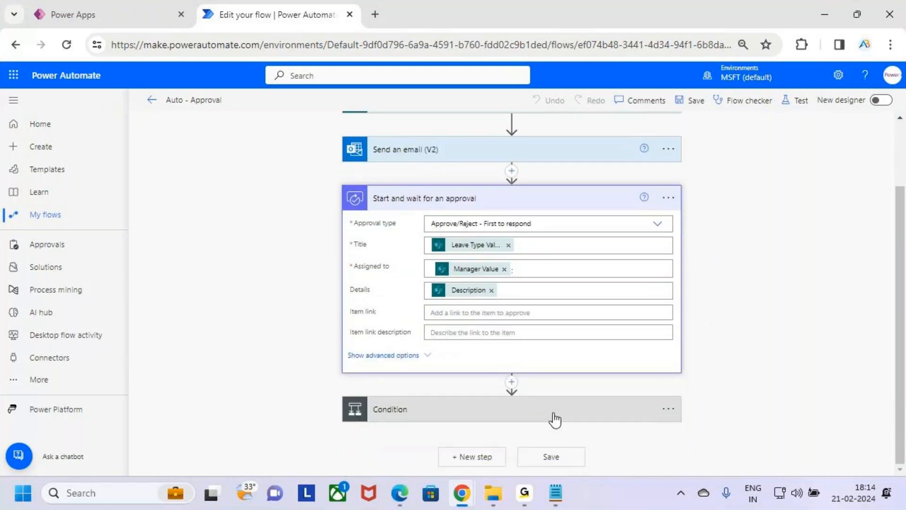
scroll(556, 421, up, 2)
key(ctrl+2)
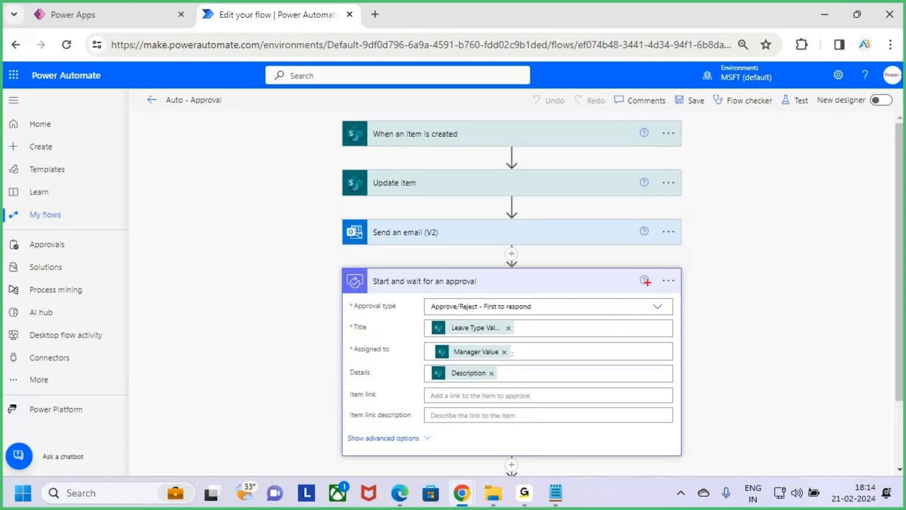
mouse_move(343, 267)
mouse_down()
mouse_move(630, 437)
mouse_move(682, 456)
mouse_up()
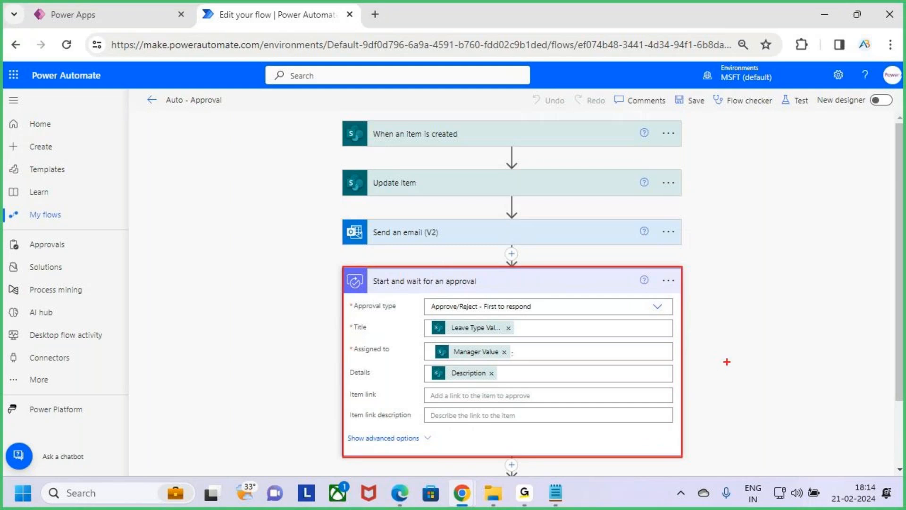
key(Escape)
Switch to the Notepad notes and highlight the maximum timeout line and its 30 Days value.
key(alt+Tab)
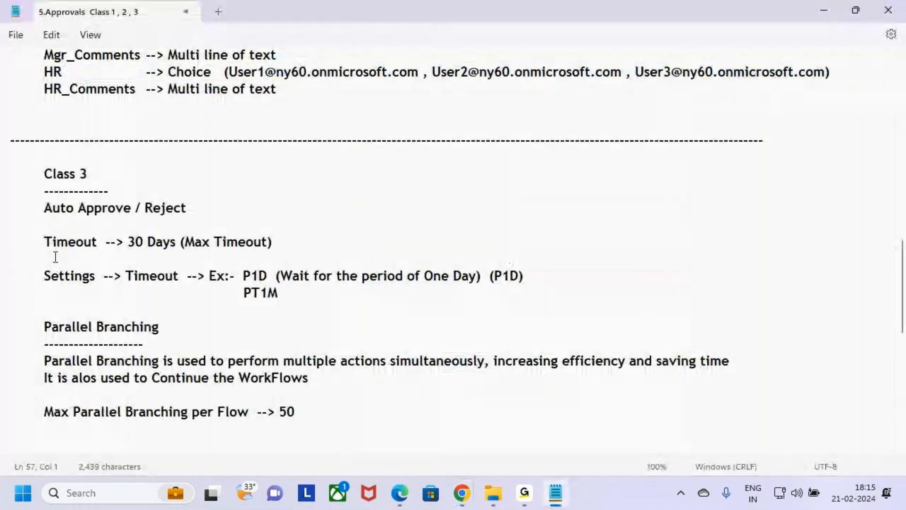
drag(46, 244, 279, 246)
click(186, 242)
click(194, 257)
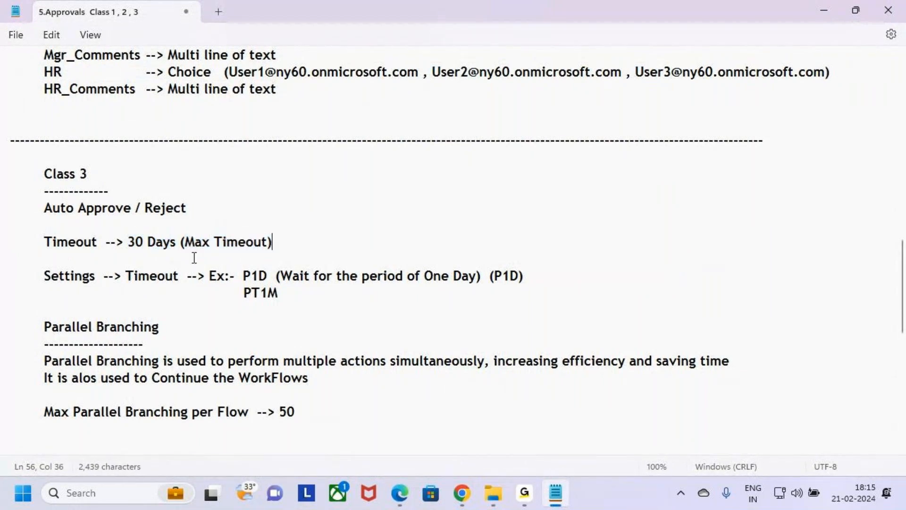
drag(128, 245, 183, 245)
click(319, 252)
Switch back to Power Automate and frame the expanded approval action with a temporary annotation.
key(alt+Tab)
scroll(528, 242, down, 2)
scroll(520, 236, up, 2)
key(ctrl+2)
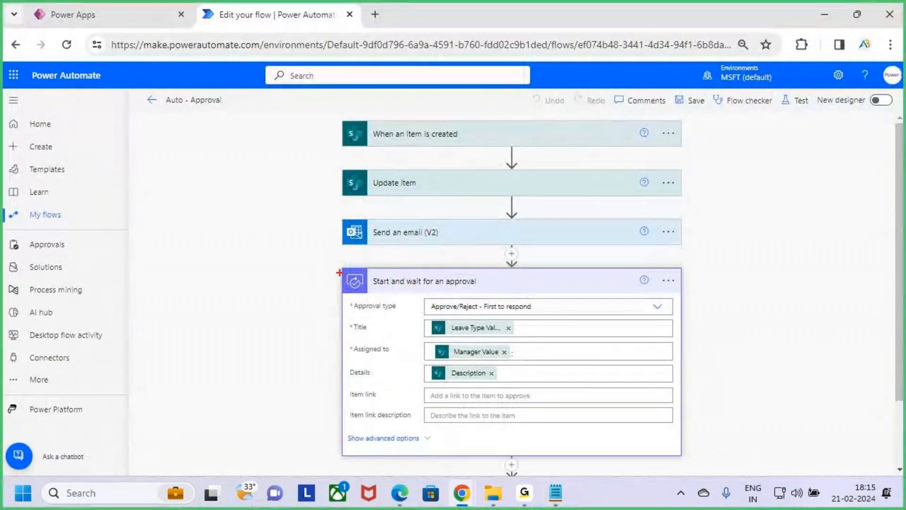
mouse_move(339, 268)
mouse_down()
mouse_move(441, 349)
mouse_move(683, 457)
mouse_up()
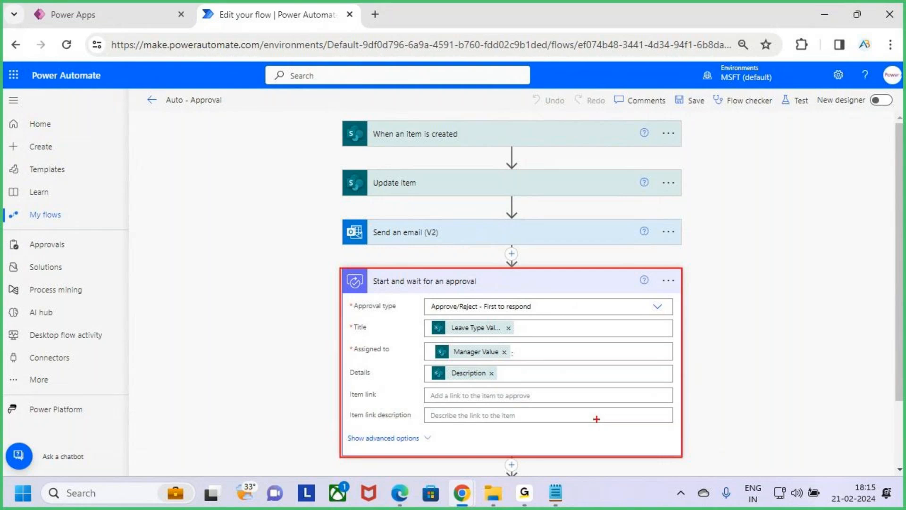
key(Escape)
Switch to the Notepad notes and highlight the word Timeout and the 30 Days limit separately.
key(alt+Tab)
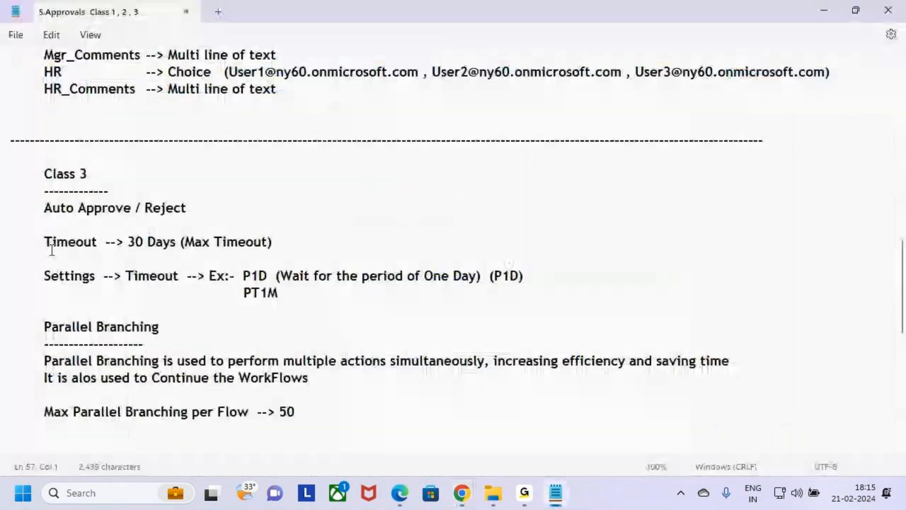
drag(44, 241, 70, 242)
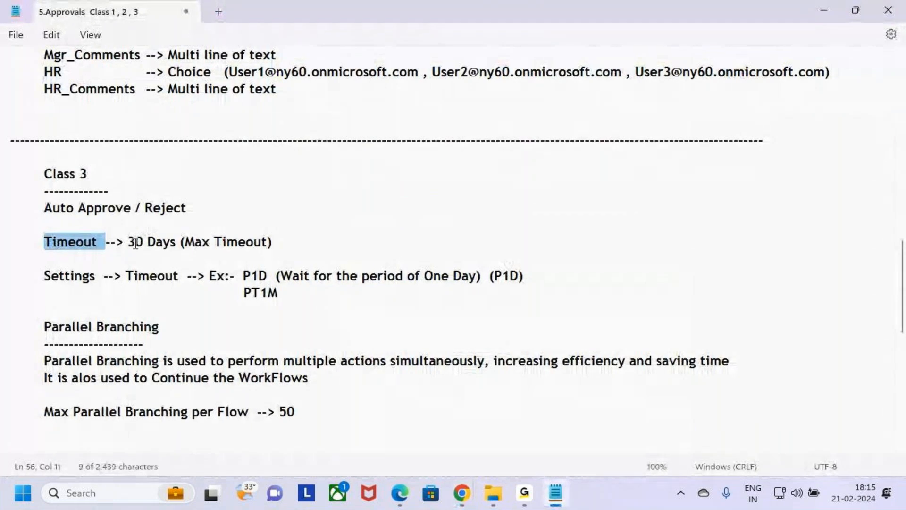
drag(129, 241, 176, 243)
click(297, 241)
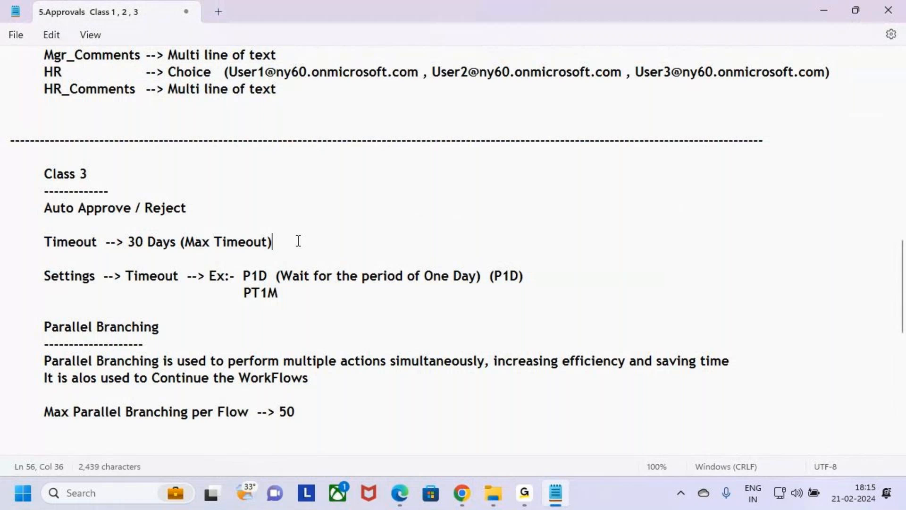
Return to Power Automate, frame the whole flow and the approval card, and write temporary freehand notes beside the card.
key(alt+Tab)
mouse_move(308, 98)
mouse_down()
mouse_move(635, 486)
mouse_move(719, 494)
mouse_up()
mouse_move(343, 269)
mouse_down()
mouse_move(473, 370)
mouse_move(680, 455)
mouse_up()
mouse_move(721, 310)
mouse_down()
mouse_move(678, 350)
mouse_move(708, 363)
mouse_up()
drag(751, 307, 765, 347)
mouse_move(779, 325)
mouse_down()
mouse_move(782, 336)
mouse_move(786, 328)
mouse_up()
mouse_move(806, 283)
mouse_down()
mouse_move(824, 347)
mouse_move(838, 330)
mouse_move(845, 367)
mouse_move(904, 321)
mouse_up()
key(Escape)
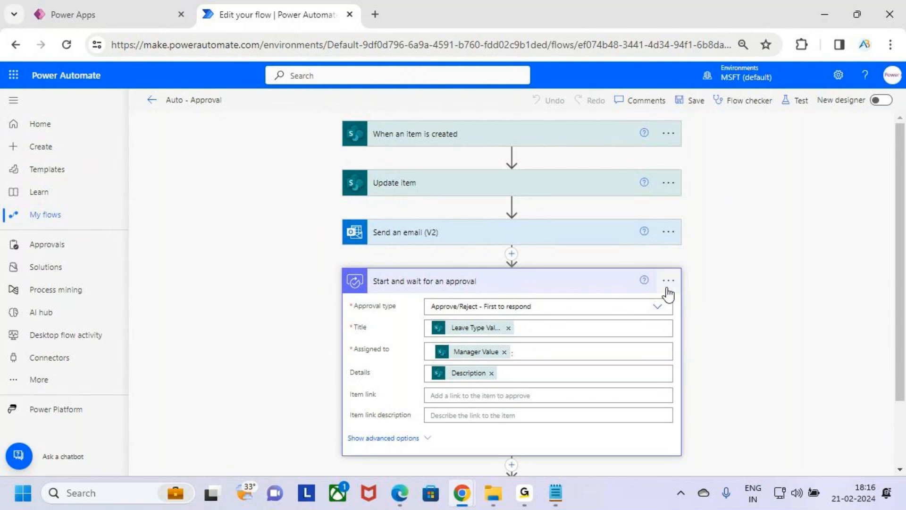
Review the Leave Request form in Power Apps and return to the Auto - Approval flow.
key(ctrl+2)
key(Escape)
click(158, 7)
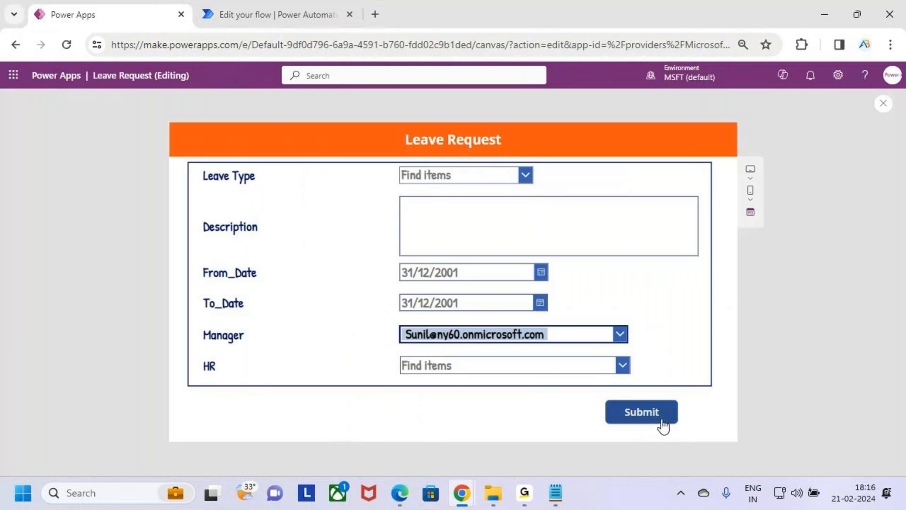
click(282, 8)
Write a temporary freehand note beside the Start and wait for an approval card and clear it.
key(ctrl+2)
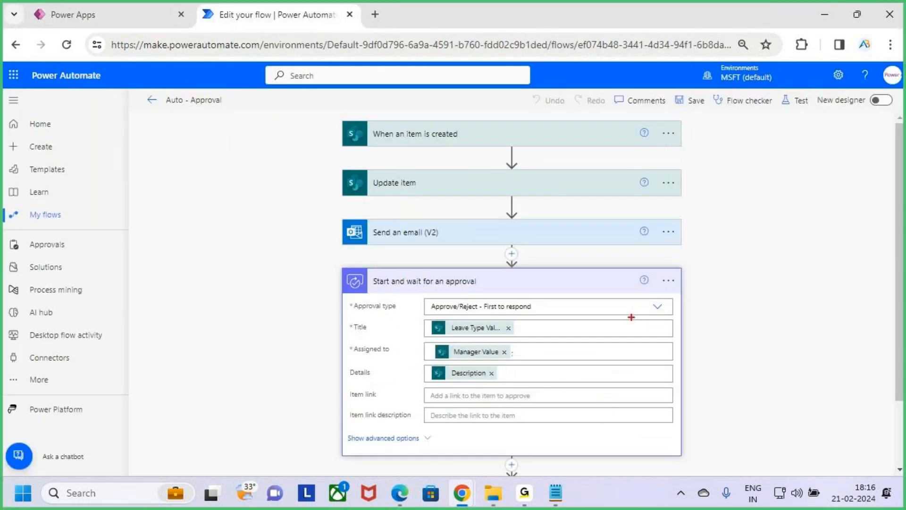
drag(711, 269, 714, 307)
drag(733, 268, 739, 306)
mouse_move(740, 290)
mouse_down()
mouse_move(745, 301)
mouse_move(754, 289)
mouse_move(773, 298)
mouse_up()
drag(715, 331, 776, 318)
key(Escape)
Frame the approval card, write a temporary freehand note beside its lower part, and clear the annotations.
key(ctrl+2)
drag(342, 268, 682, 456)
mouse_move(678, 376)
mouse_down()
mouse_move(698, 373)
mouse_move(685, 392)
mouse_up()
drag(718, 360, 720, 375)
mouse_move(726, 364)
mouse_down()
mouse_move(727, 377)
mouse_move(778, 365)
mouse_move(786, 383)
mouse_up()
key(Escape)
Frame the approval action's options control, mark its Settings option with a temporary annotation, and open the settings.
scroll(480, 410, down, 3)
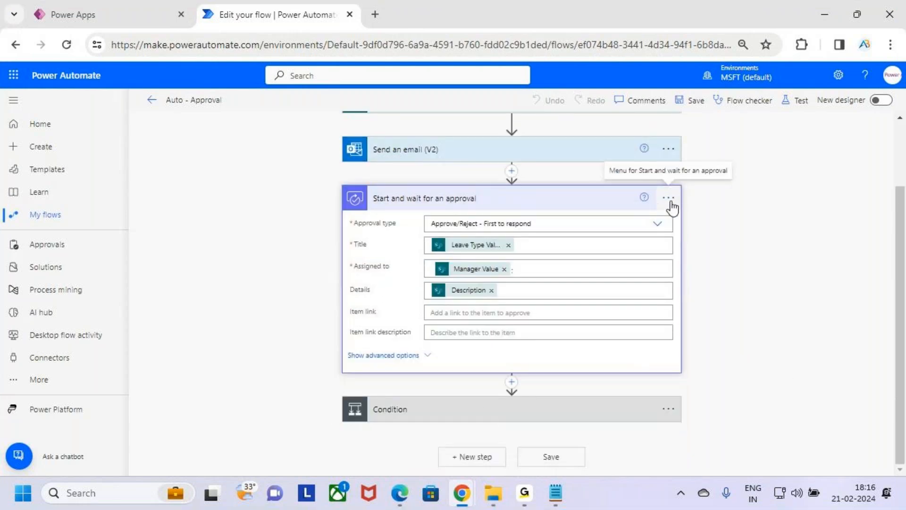
scroll(705, 291, up, 2)
key(ctrl+2)
drag(648, 257, 689, 287)
key(Escape)
click(668, 270)
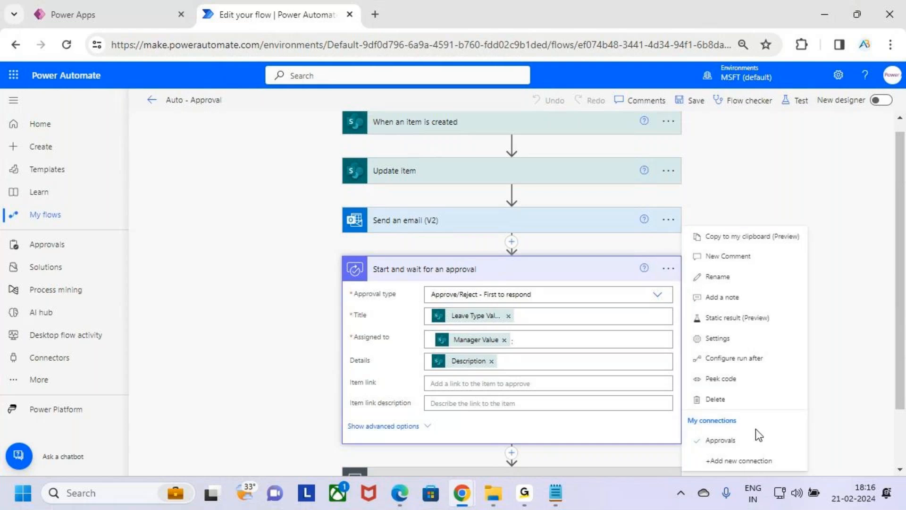
key(ctrl+2)
mouse_move(680, 324)
mouse_down()
mouse_move(793, 348)
mouse_move(789, 339)
mouse_move(831, 301)
mouse_up()
key(Escape)
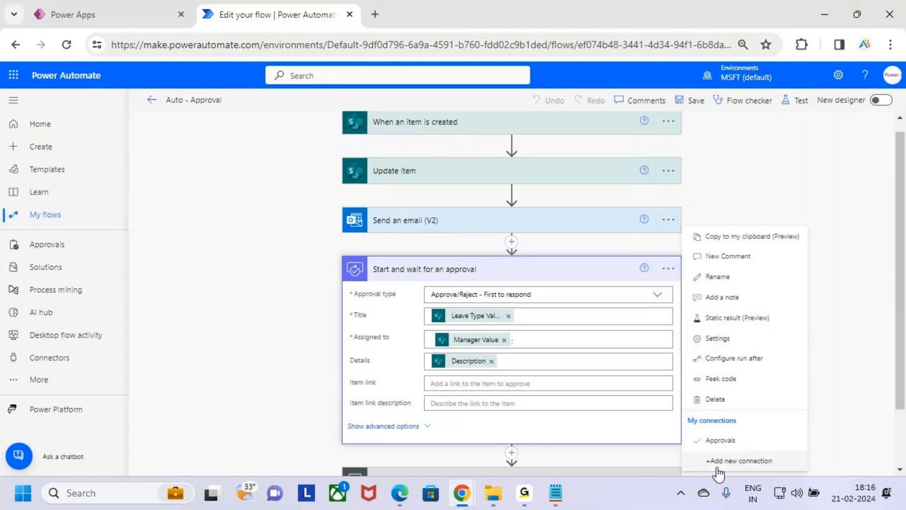
click(769, 340)
Frame the Timeout duration area in the reopened approval settings with a temporary annotation.
scroll(492, 326, down, 3)
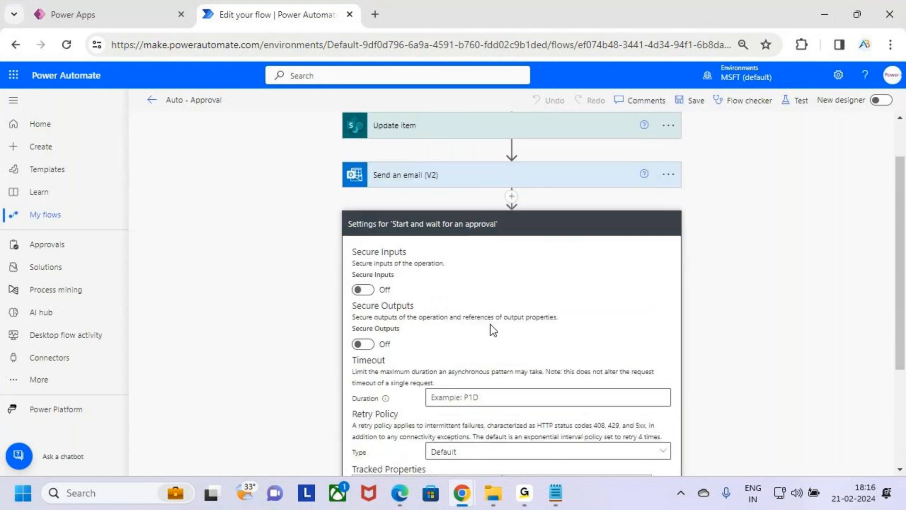
key(ctrl+2)
drag(343, 294, 424, 315)
key(Escape)
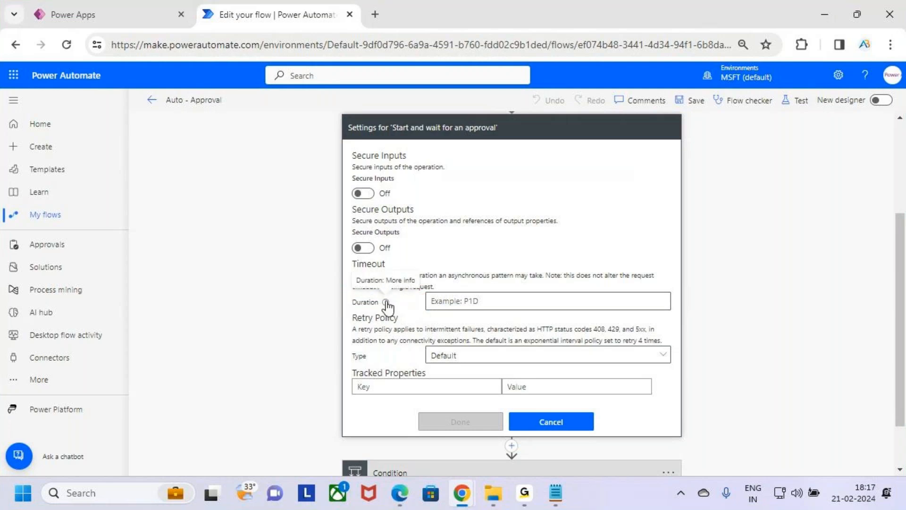
Show the help for the timeout Duration field and underline the format it specifies.
mouse_move(387, 306)
key(ctrl+2)
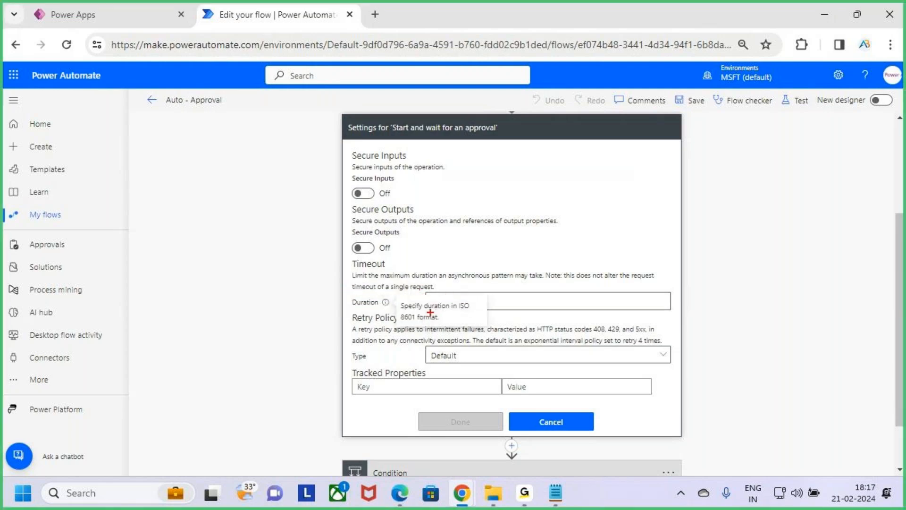
drag(432, 312, 479, 313)
key(Escape)
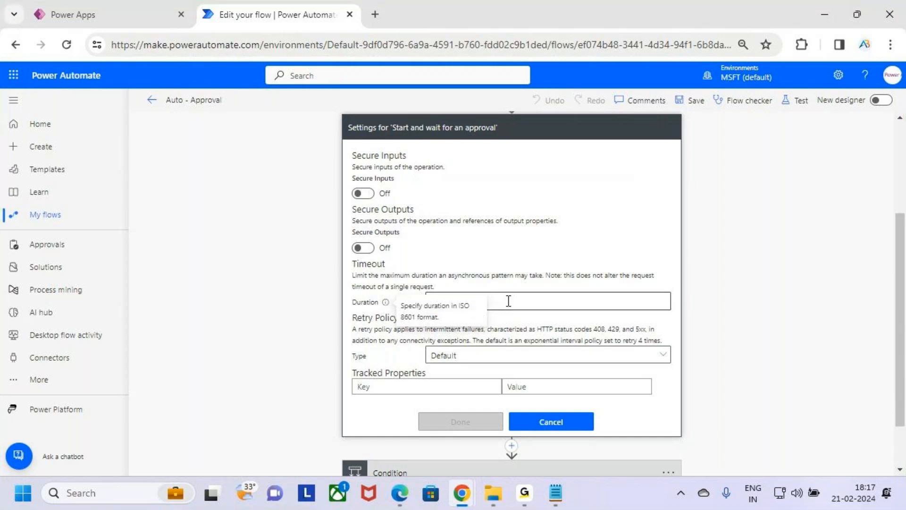
Mark the P1D example in the Duration field with temporary annotations and switch to the Notepad notes.
key(ctrl+2)
drag(430, 312, 457, 314)
mouse_move(490, 256)
mouse_down()
mouse_move(492, 292)
mouse_move(470, 310)
mouse_move(493, 310)
mouse_up()
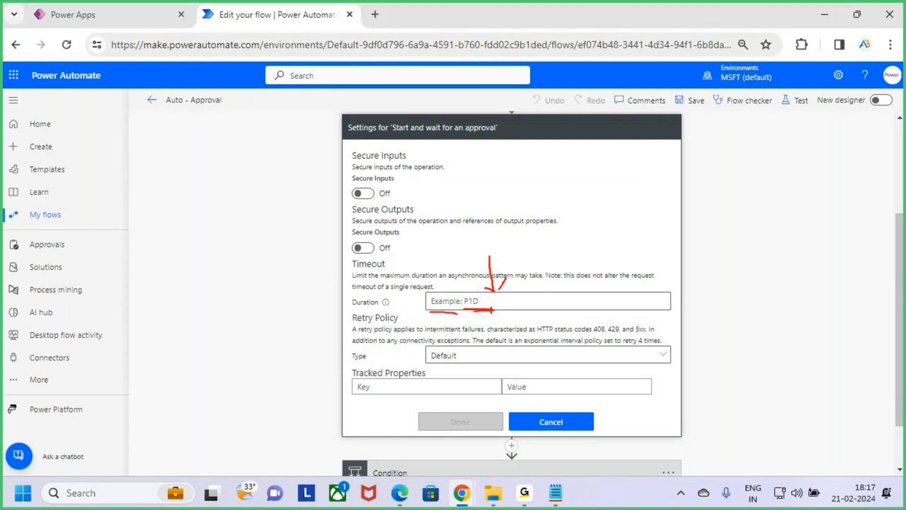
key(Escape)
key(alt+Tab)
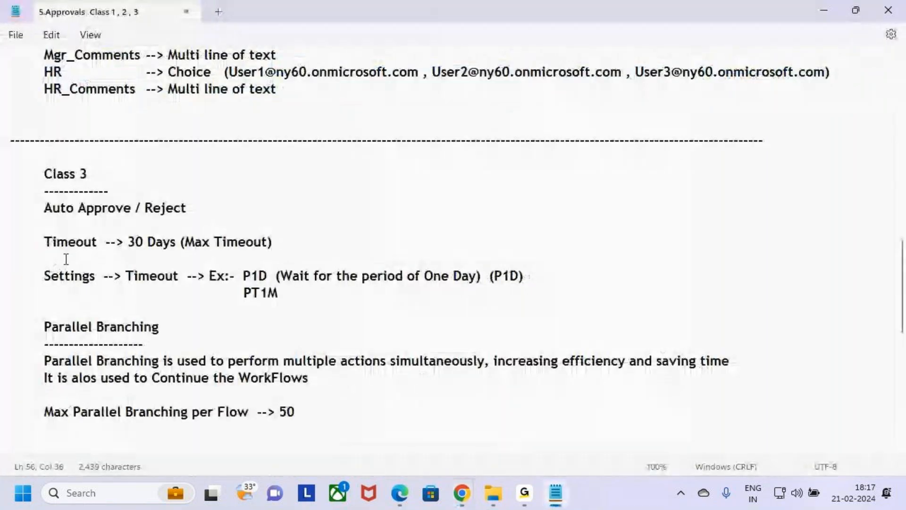
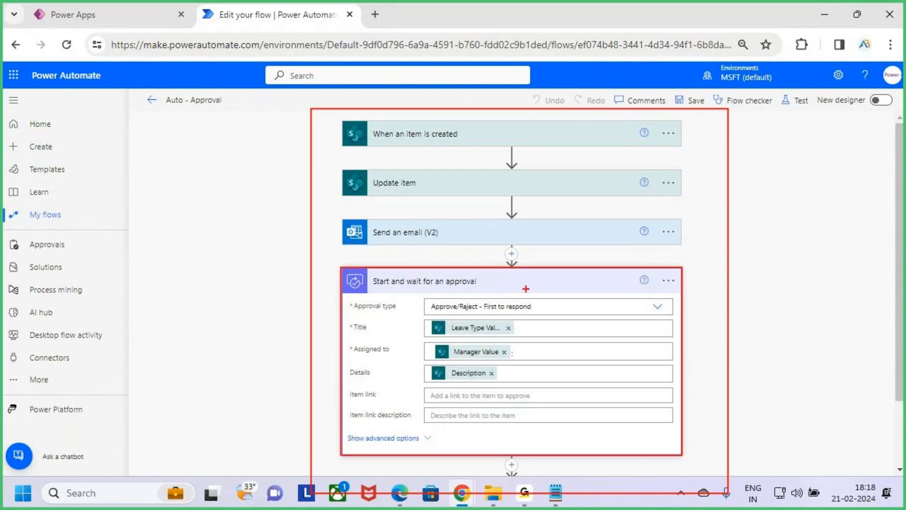
Draw a temporary arrow and a handwritten 1M note beside the approval action, and clear all annotations.
drag(659, 312, 711, 313)
mouse_move(708, 301)
mouse_down()
mouse_move(726, 314)
mouse_move(698, 349)
mouse_up()
mouse_move(750, 297)
mouse_down()
mouse_move(752, 345)
mouse_move(811, 341)
mouse_up()
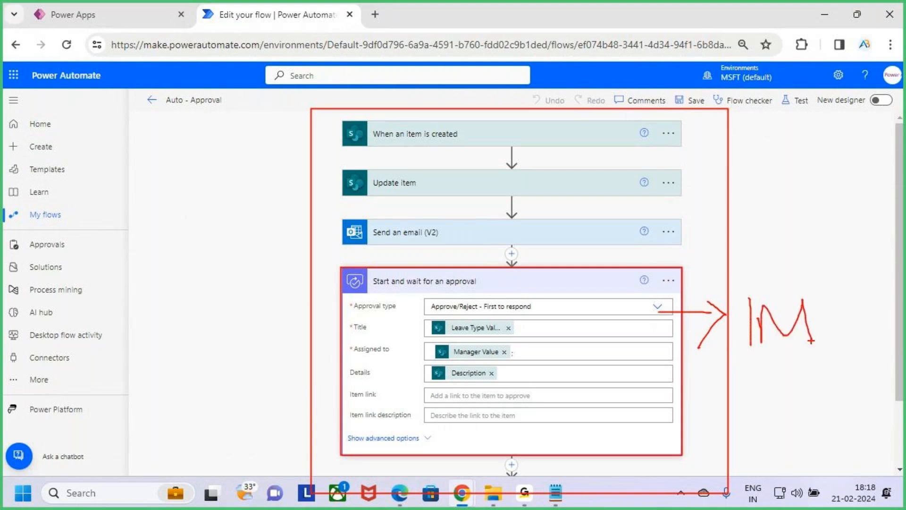
key(Escape)
Expand the Condition below the approval action and review its outcome test and its If yes and If no branches.
scroll(590, 364, down, 2)
click(584, 409)
scroll(506, 418, down, 5)
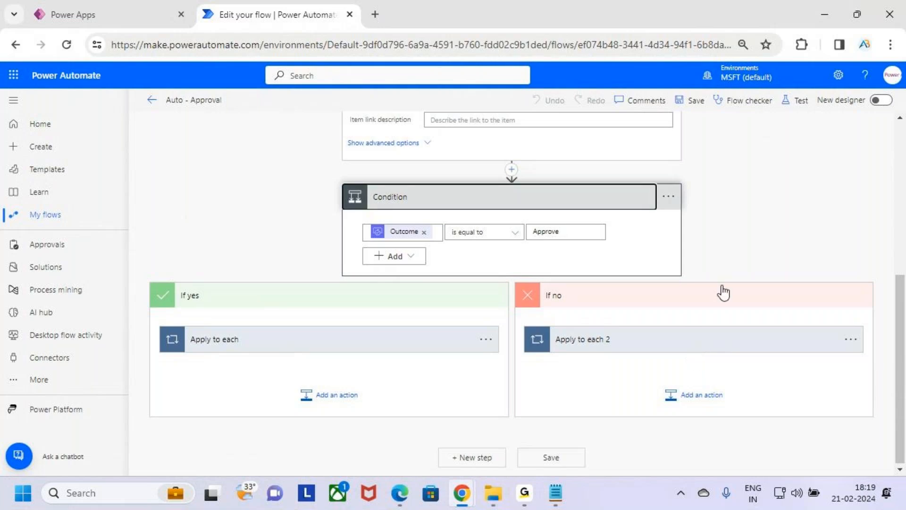
scroll(576, 321, up, 5)
click(562, 196)
click(556, 252)
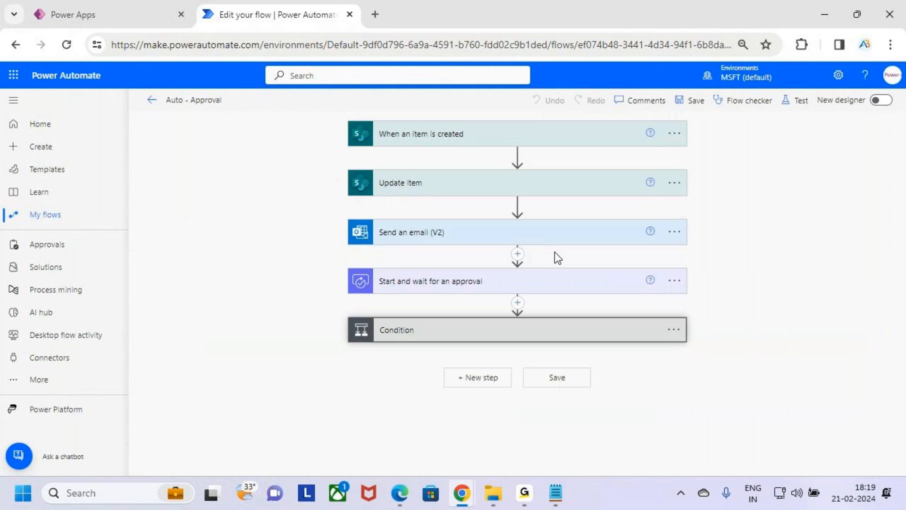
click(559, 336)
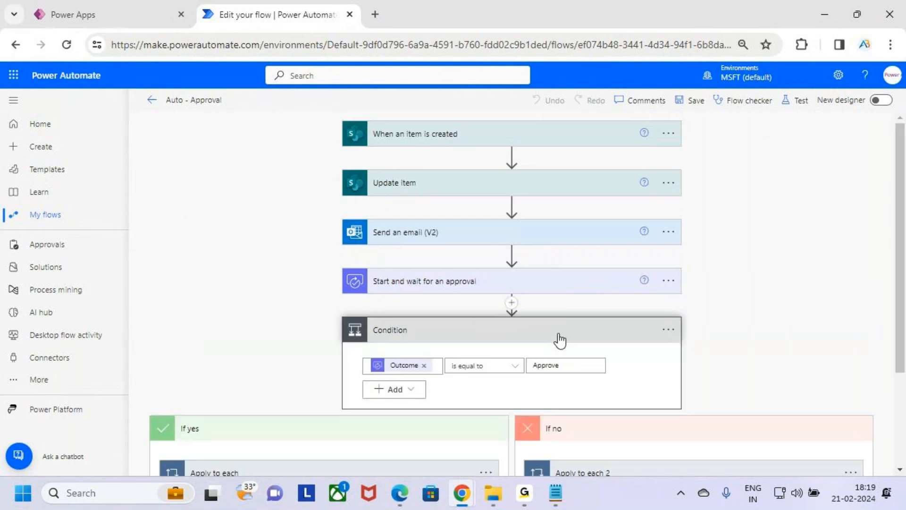
Frame the approval action with a temporary annotation, check the timeout Duration in its settings, and close them without changes.
key(ctrl+2)
drag(346, 264, 649, 304)
key(Escape)
click(669, 282)
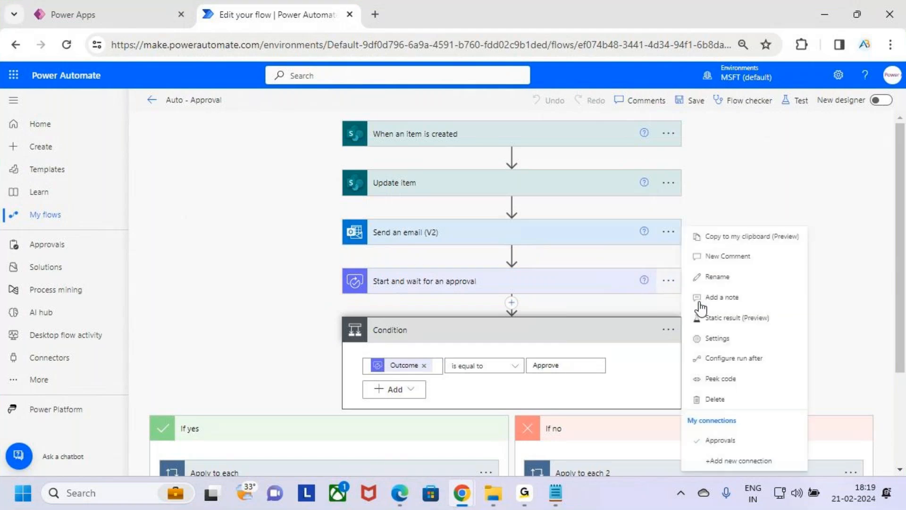
click(751, 341)
scroll(457, 290, down, 3)
drag(457, 171, 418, 177)
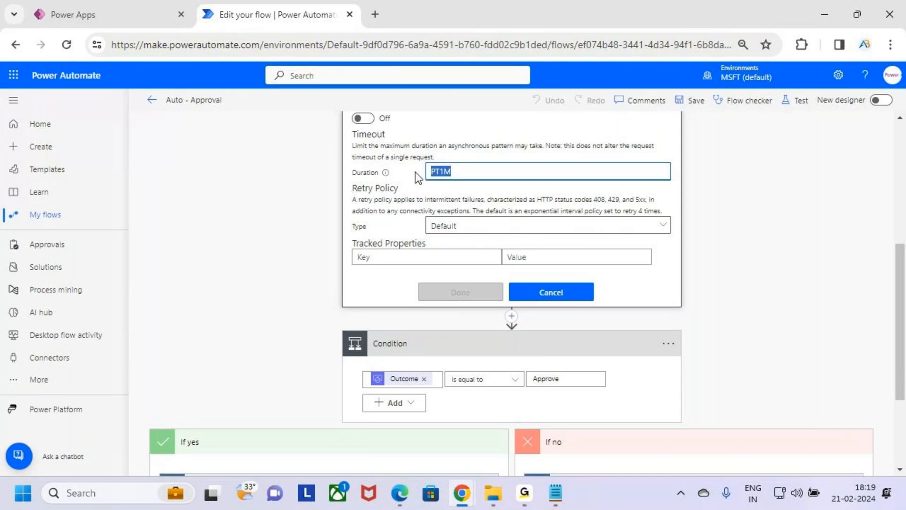
click(565, 296)
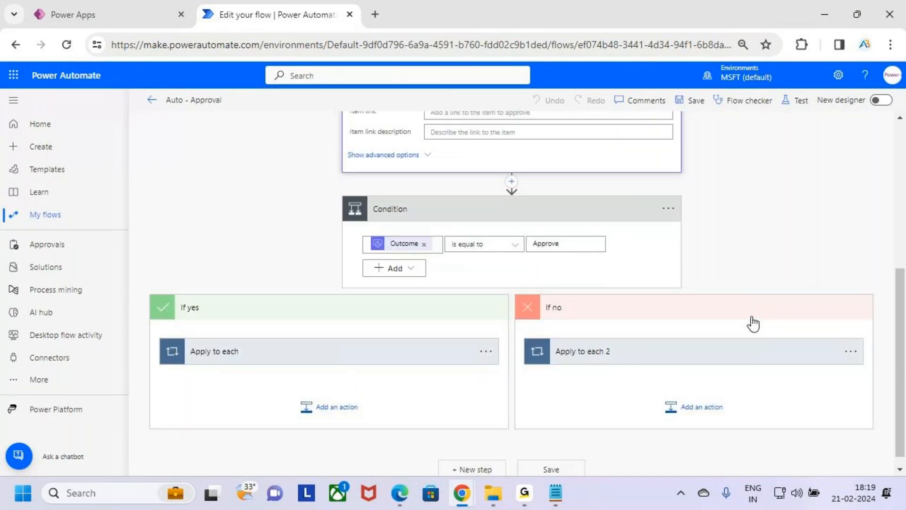
Frame the Condition with a temporary annotation, and collapse the approval action and the condition's If yes and If no branches.
mouse_move(337, 186)
mouse_down()
mouse_move(388, 227)
mouse_move(527, 277)
mouse_move(693, 294)
mouse_up()
scroll(733, 242, up, 5)
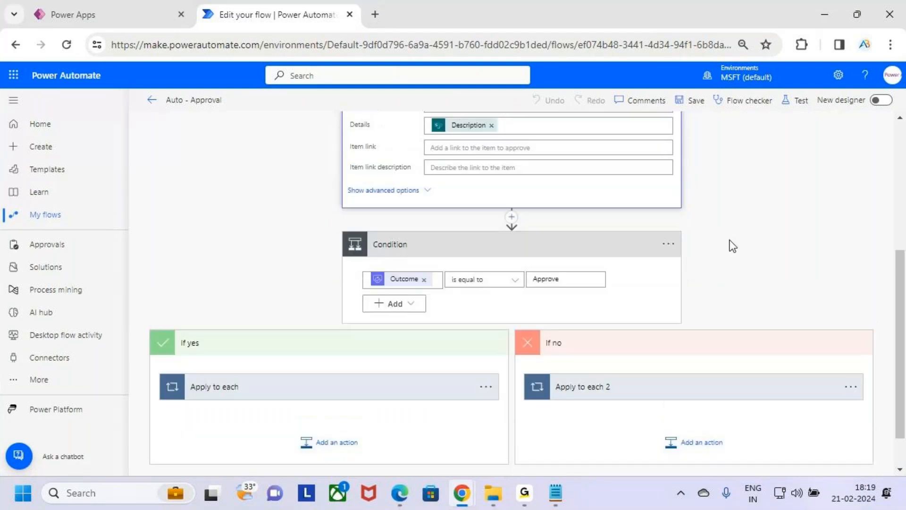
click(601, 214)
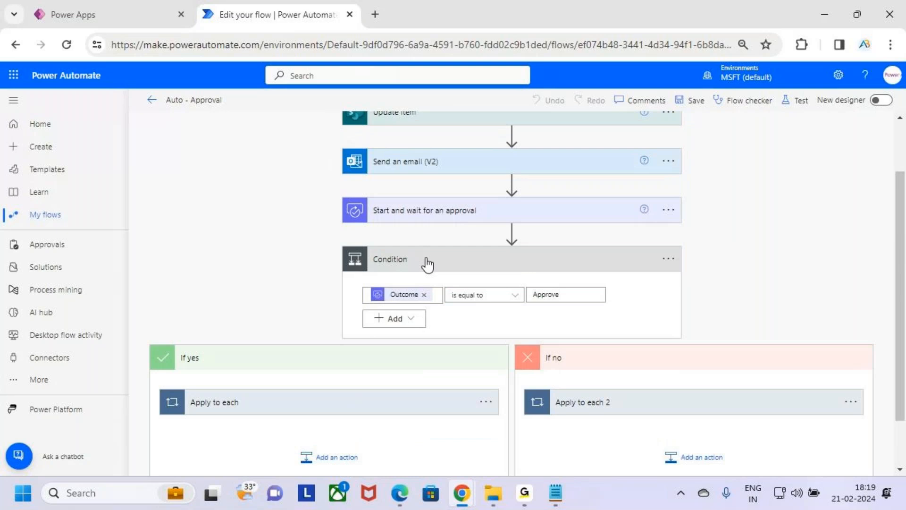
click(483, 269)
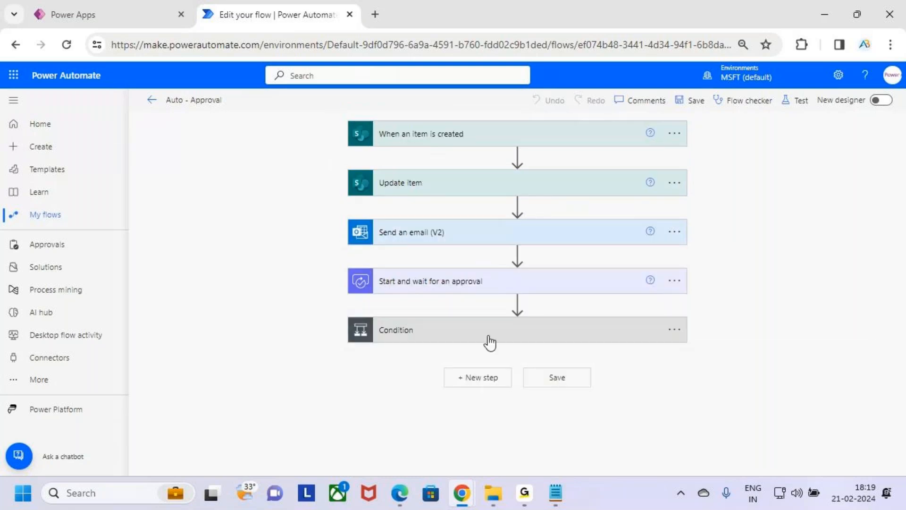
click(559, 326)
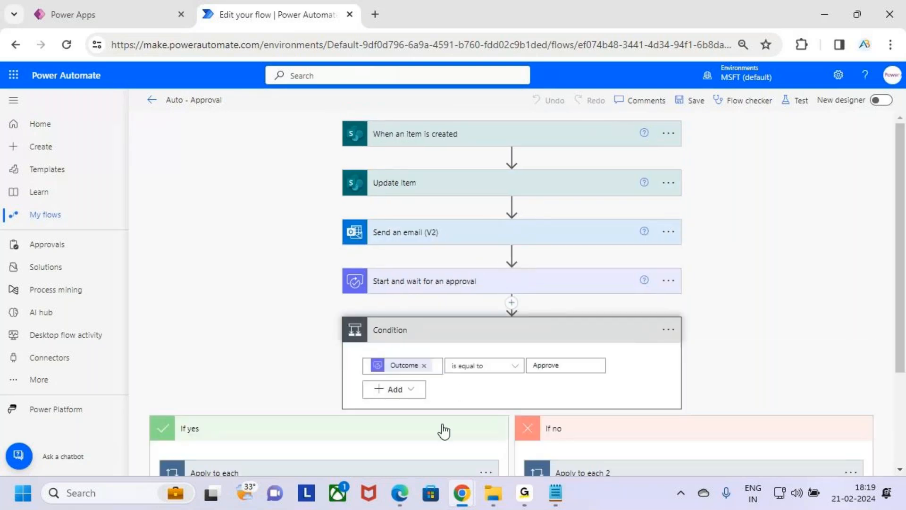
click(577, 429)
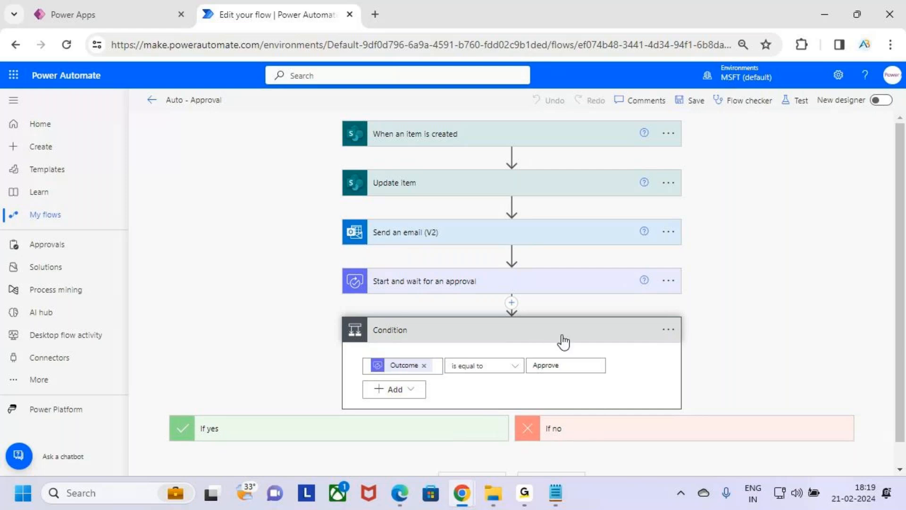
Mark the condition's options control and its Configure run after option with temporary annotations, and open the run-after settings.
drag(650, 322, 688, 344)
key(Escape)
click(671, 332)
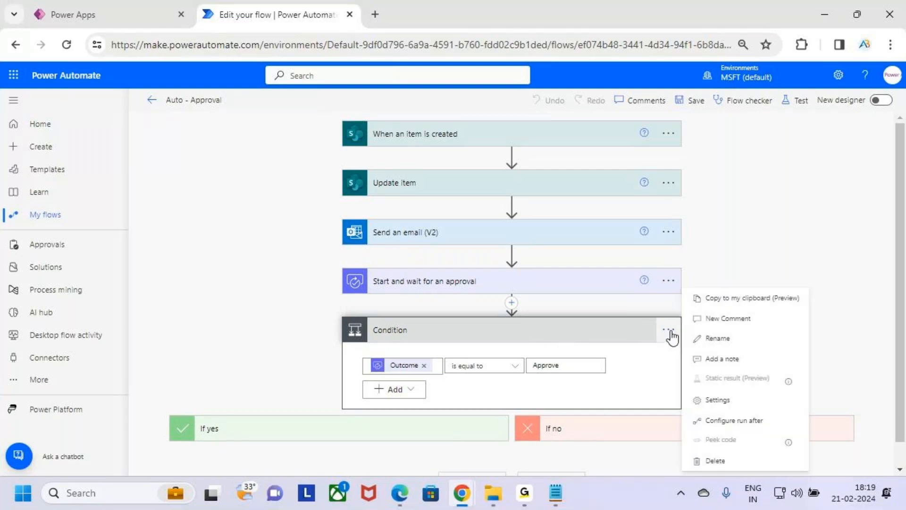
key(ctrl+2)
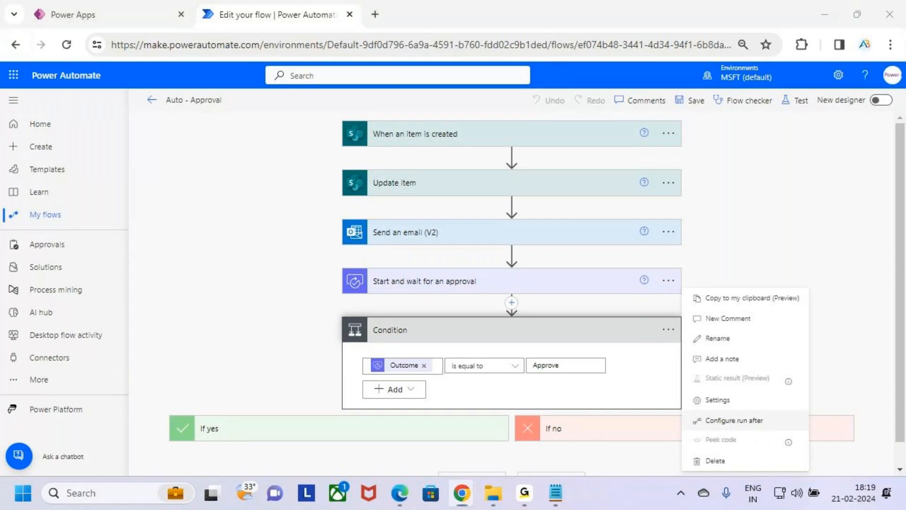
mouse_move(689, 412)
mouse_down()
mouse_move(803, 434)
mouse_move(831, 392)
mouse_up()
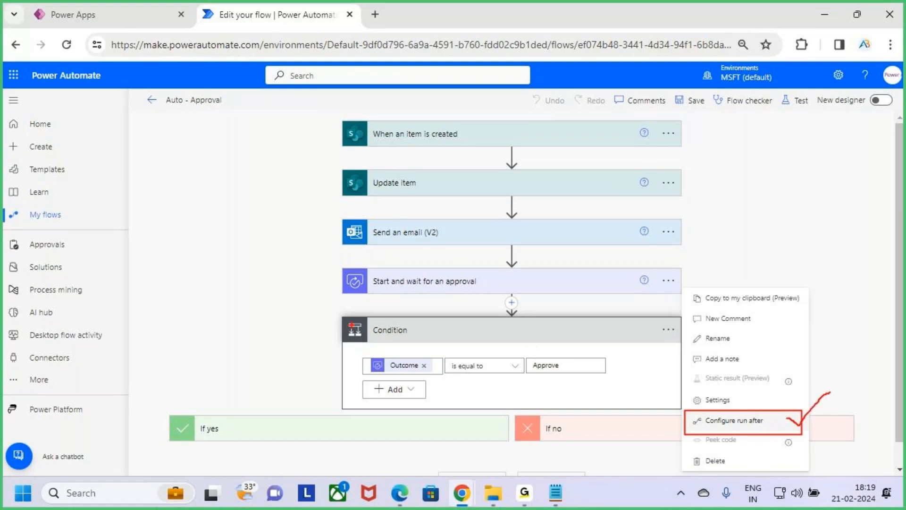
drag(340, 313, 654, 392)
key(Escape)
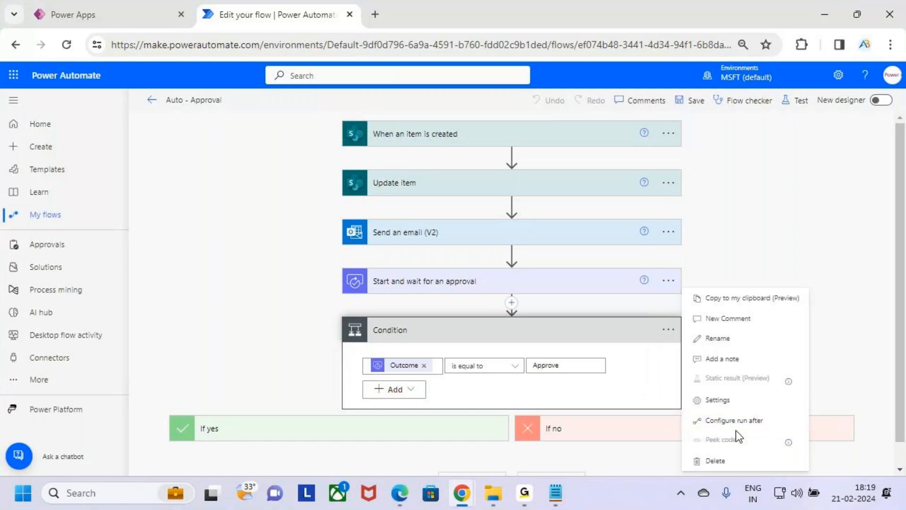
click(772, 423)
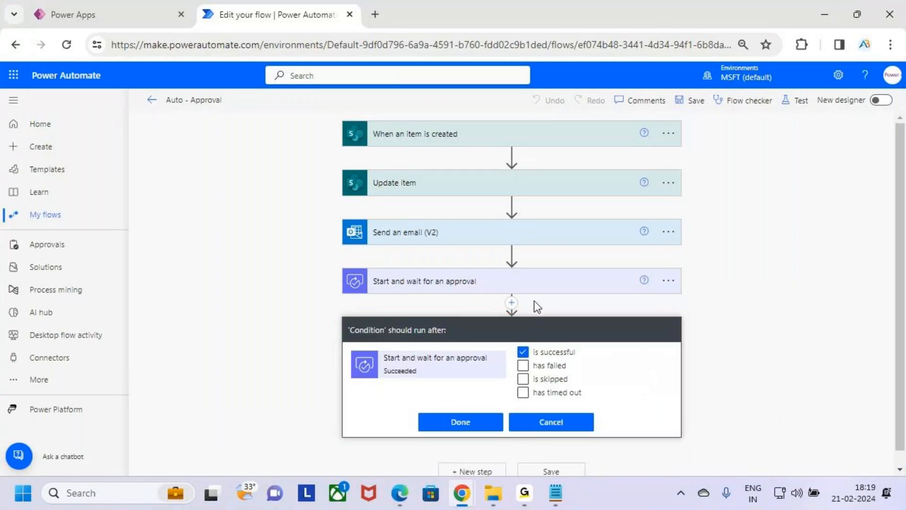
Mark the approval action and the "is successful" option with temporary annotations in the run-after settings, and close the settings.
scroll(605, 356, down, 1)
key(ctrl+2)
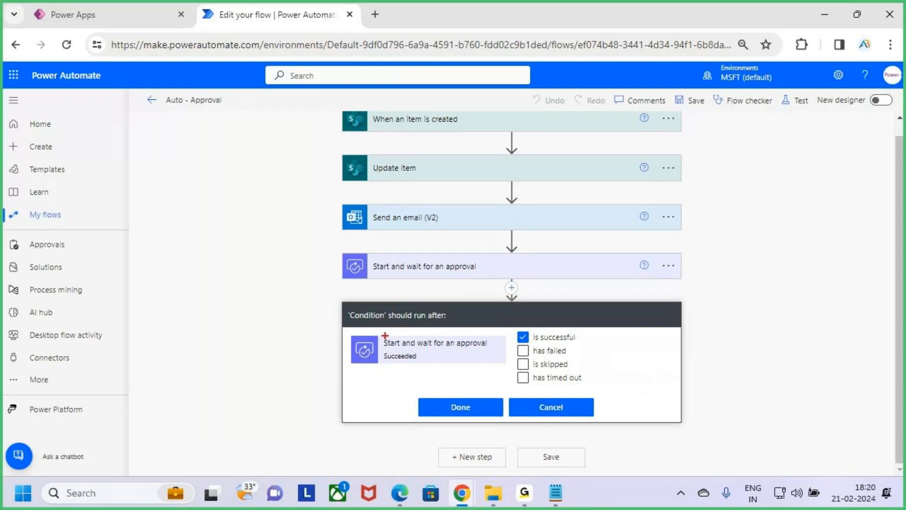
drag(345, 333, 500, 367)
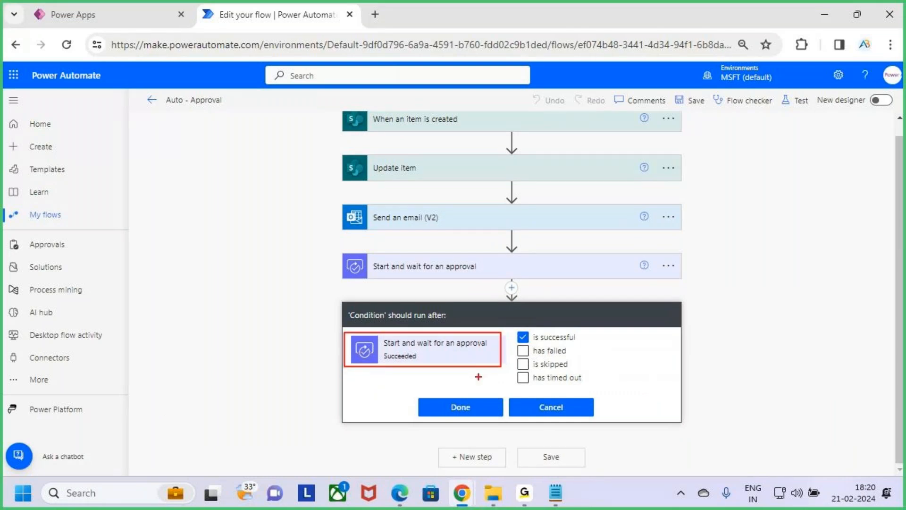
mouse_move(376, 277)
mouse_down()
mouse_move(433, 279)
mouse_move(449, 251)
mouse_up()
mouse_move(527, 343)
mouse_down()
mouse_move(561, 343)
mouse_move(586, 327)
mouse_up()
drag(512, 326, 536, 345)
drag(541, 292, 541, 312)
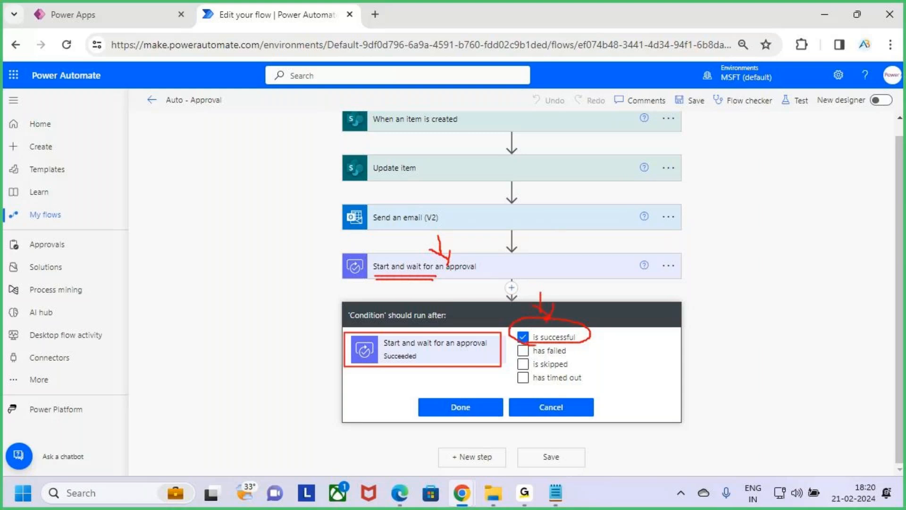
click(485, 410)
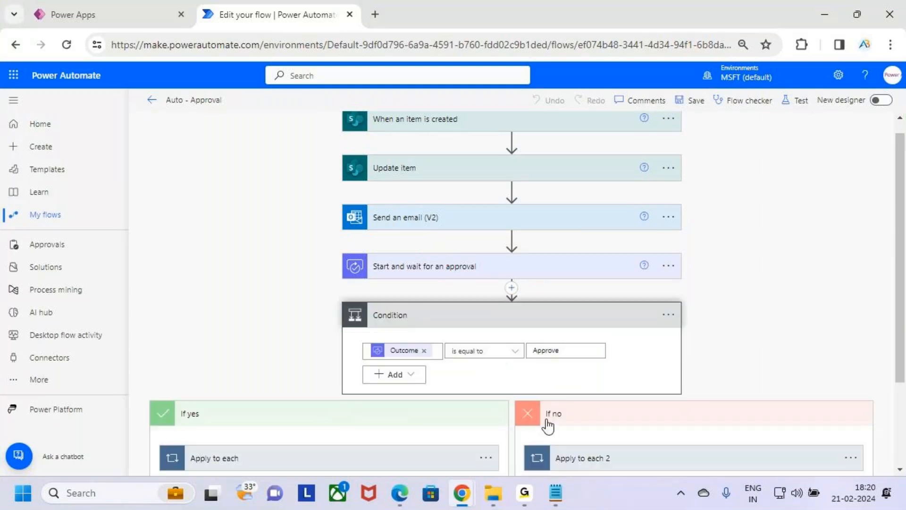
Frame the Condition, circle and tick the approval action above it, add a handwritten note, and clear the annotations.
mouse_move(333, 304)
mouse_down()
mouse_move(619, 395)
mouse_move(678, 399)
mouse_up()
mouse_move(387, 280)
mouse_down()
mouse_move(476, 279)
mouse_move(409, 285)
mouse_up()
drag(479, 259, 520, 220)
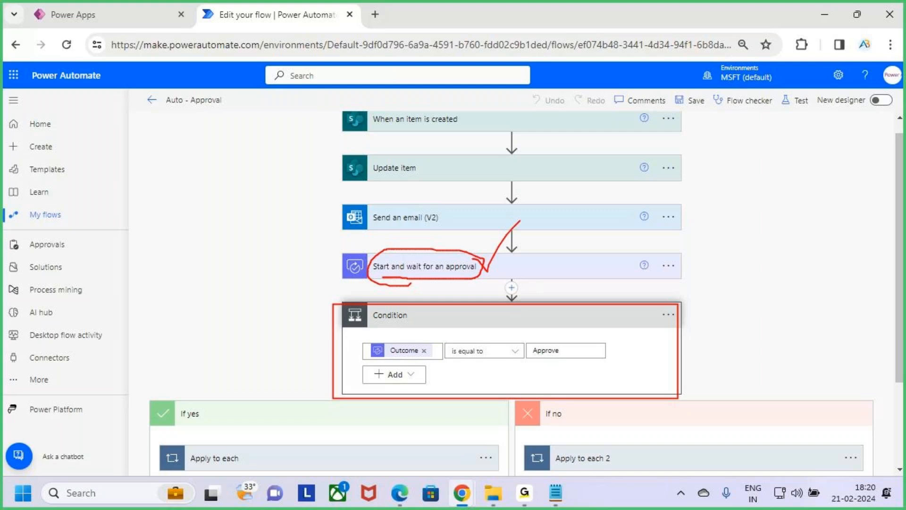
mouse_move(720, 267)
mouse_down()
mouse_move(750, 279)
mouse_move(769, 248)
mouse_move(825, 284)
mouse_move(860, 327)
mouse_move(867, 378)
mouse_up()
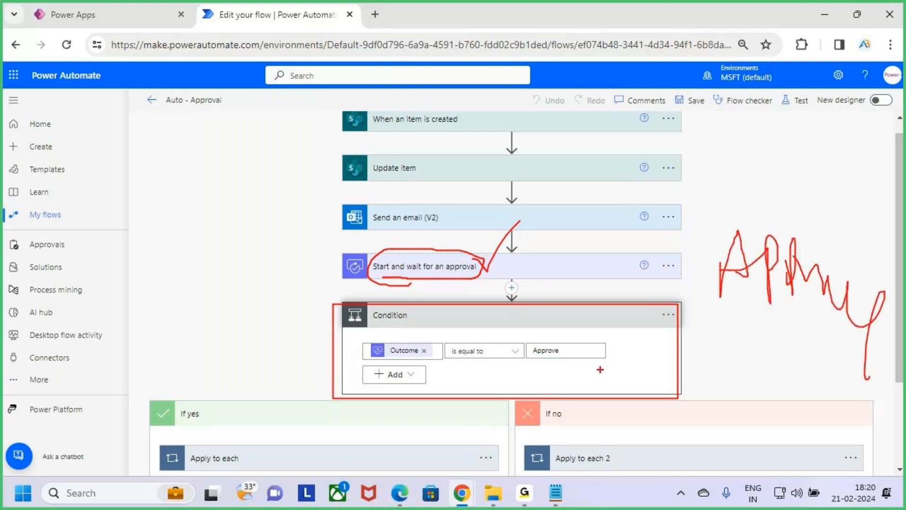
mouse_move(485, 352)
mouse_down()
mouse_move(493, 358)
mouse_move(566, 261)
mouse_up()
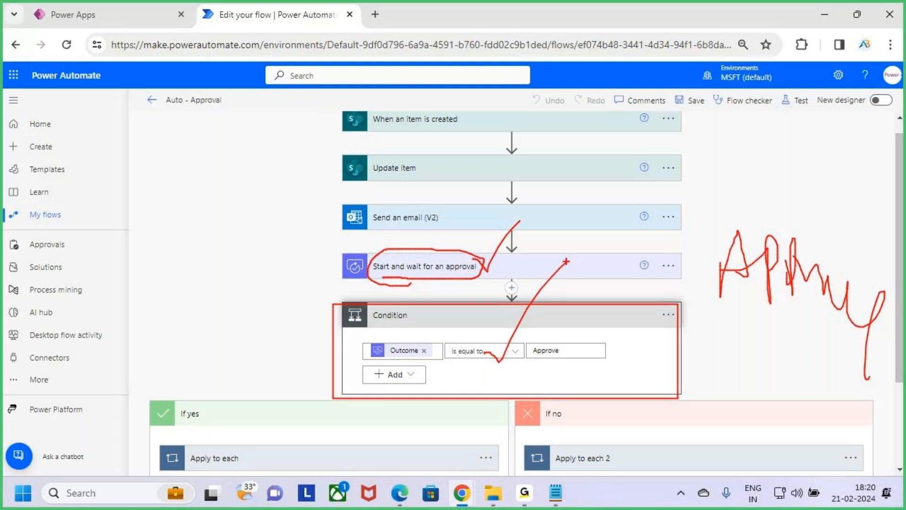
key(Escape)
Reopen the condition's run-after settings, mark the approval action and "is successful" with temporary annotations, and close the settings.
click(668, 315)
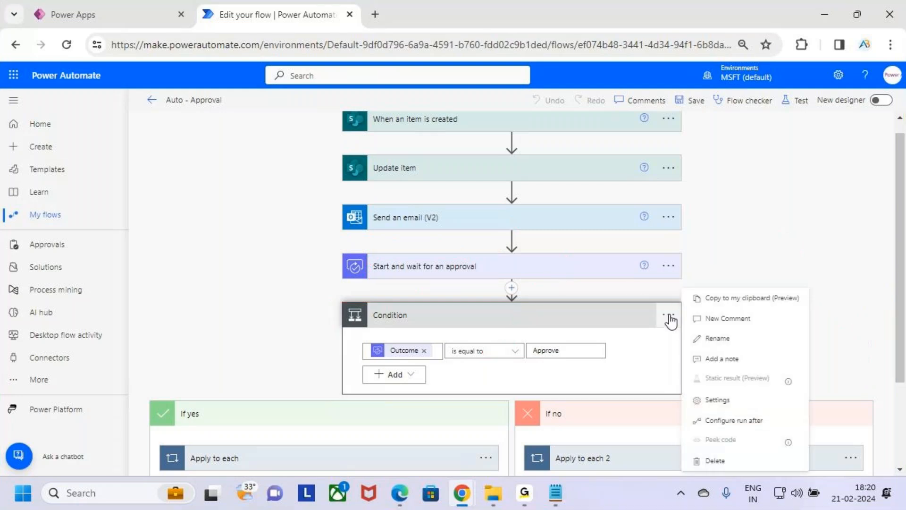
click(748, 428)
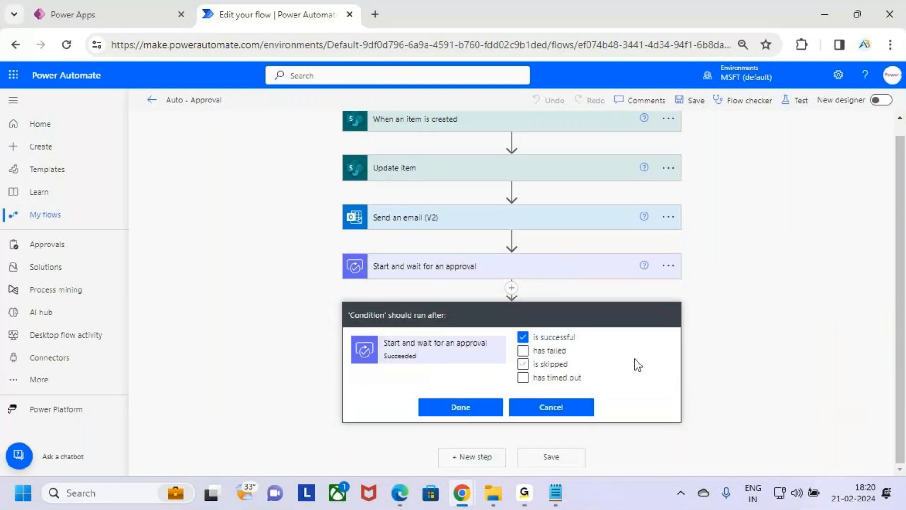
key(ctrl+2)
mouse_move(371, 278)
mouse_down()
mouse_move(505, 270)
mouse_move(382, 249)
mouse_move(370, 282)
mouse_up()
mouse_move(351, 331)
mouse_down()
mouse_move(435, 359)
mouse_move(492, 364)
mouse_move(567, 346)
mouse_up()
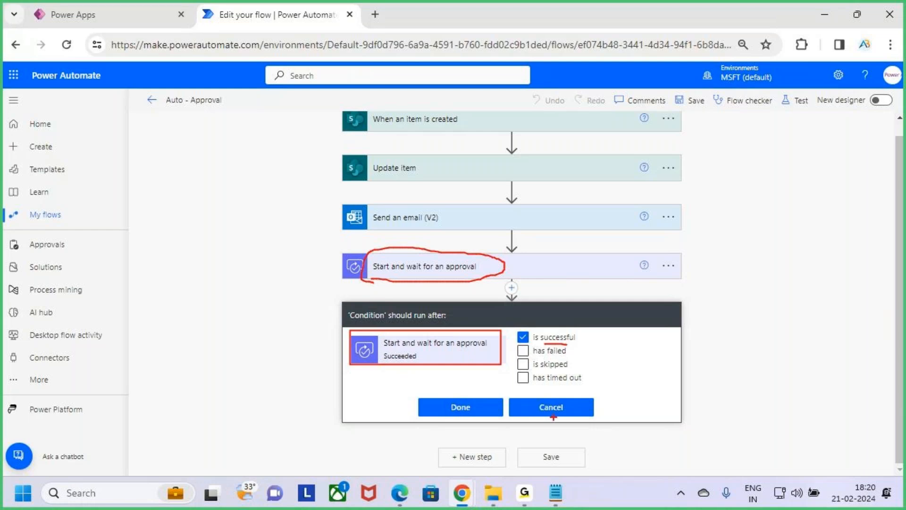
key(Escape)
click(470, 409)
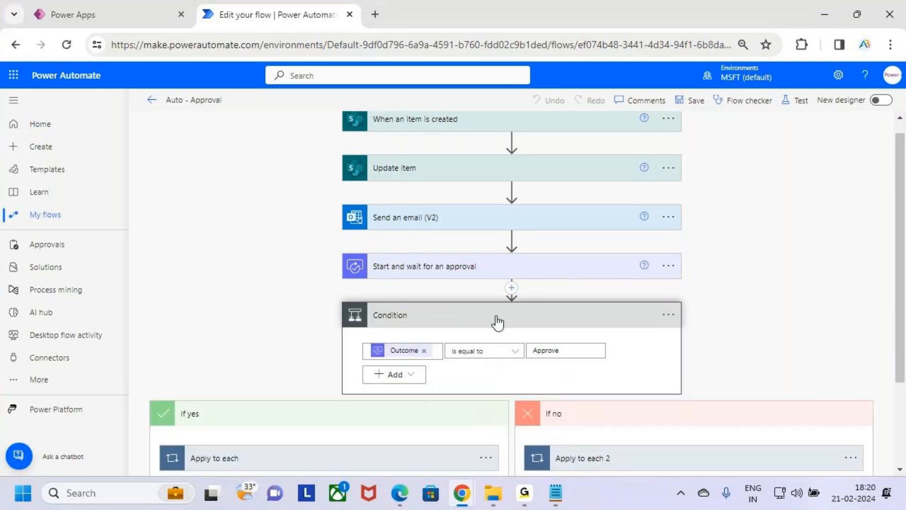
Circle the approval action and mark the Condition below it with temporary annotations, and clear them.
key(ctrl+2)
mouse_move(399, 277)
mouse_down()
mouse_move(508, 266)
mouse_move(385, 275)
mouse_move(443, 274)
mouse_up()
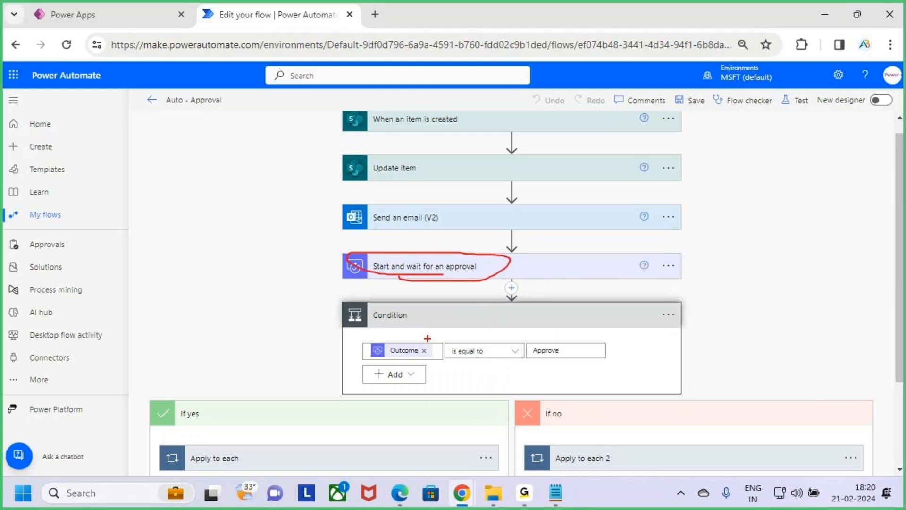
drag(411, 321, 455, 298)
key(Escape)
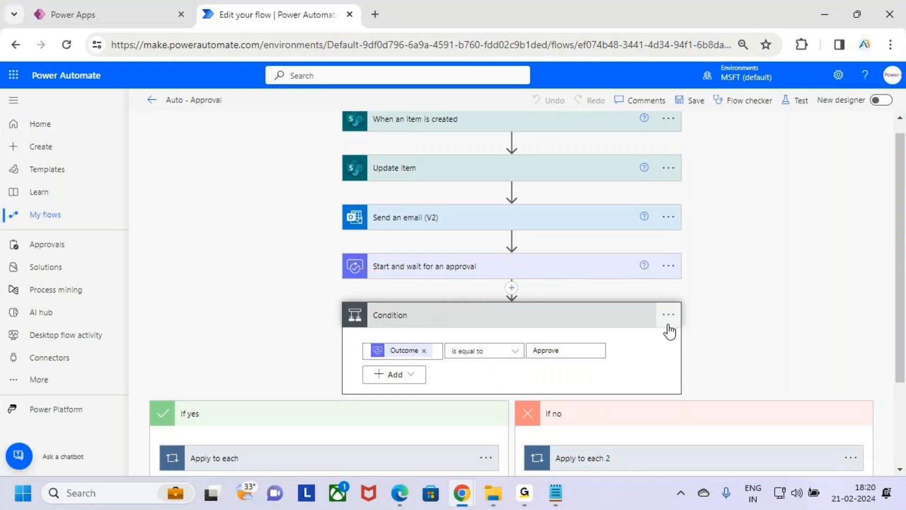
Open the condition's run-after settings and mark the "is successful" and "has timed out" options with temporary annotations.
click(668, 321)
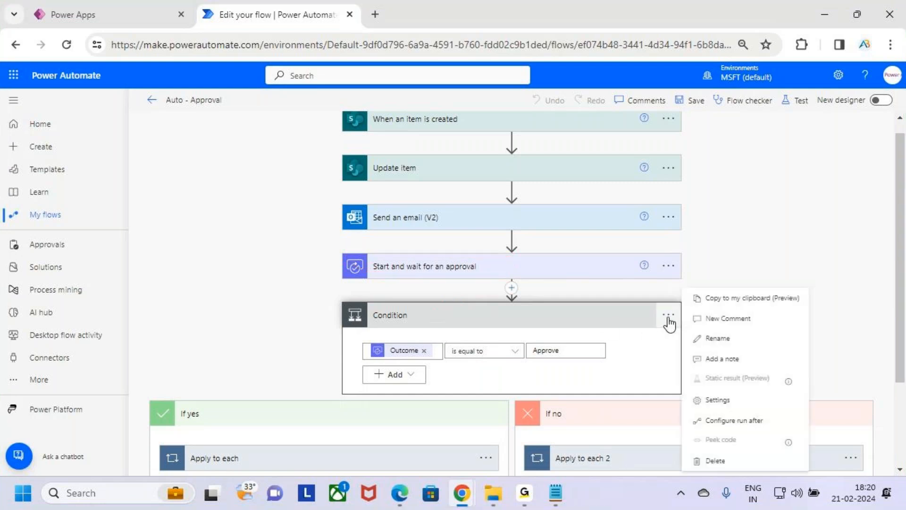
click(756, 422)
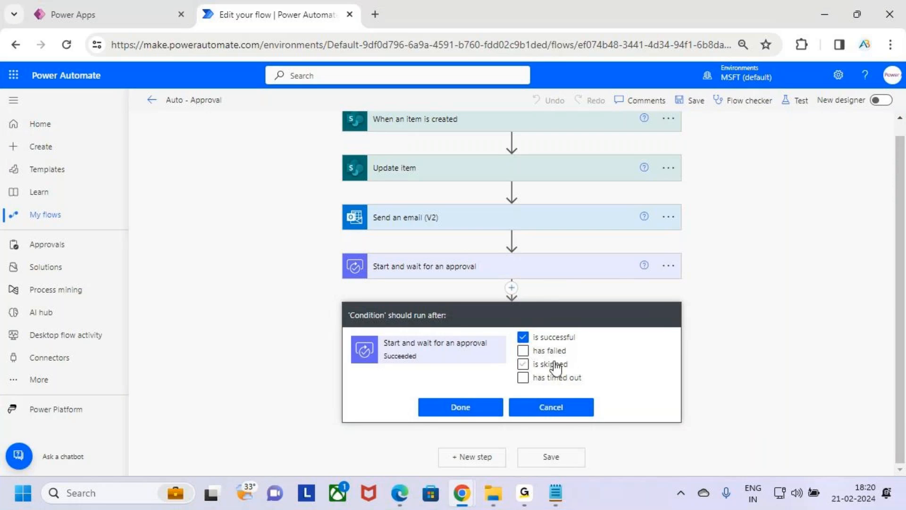
key(ctrl+2)
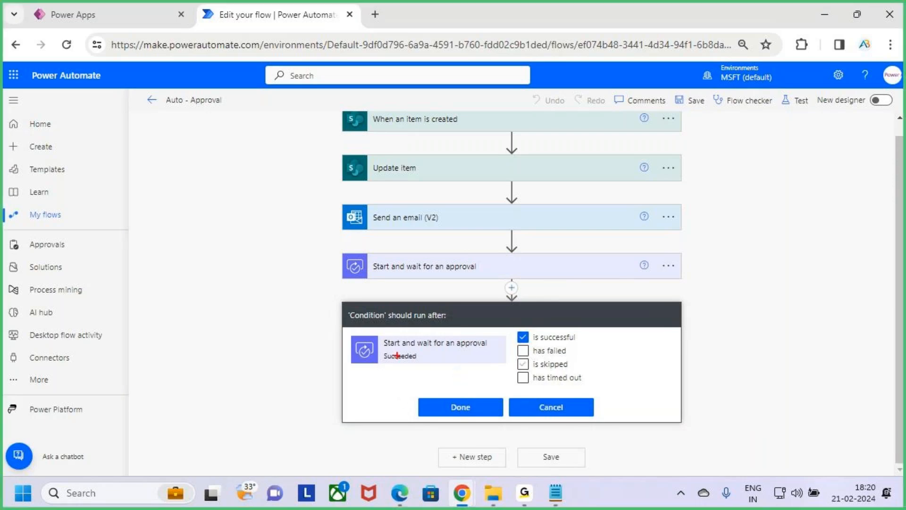
mouse_move(242, 349)
mouse_down()
mouse_move(236, 389)
mouse_move(282, 358)
mouse_move(298, 401)
mouse_up()
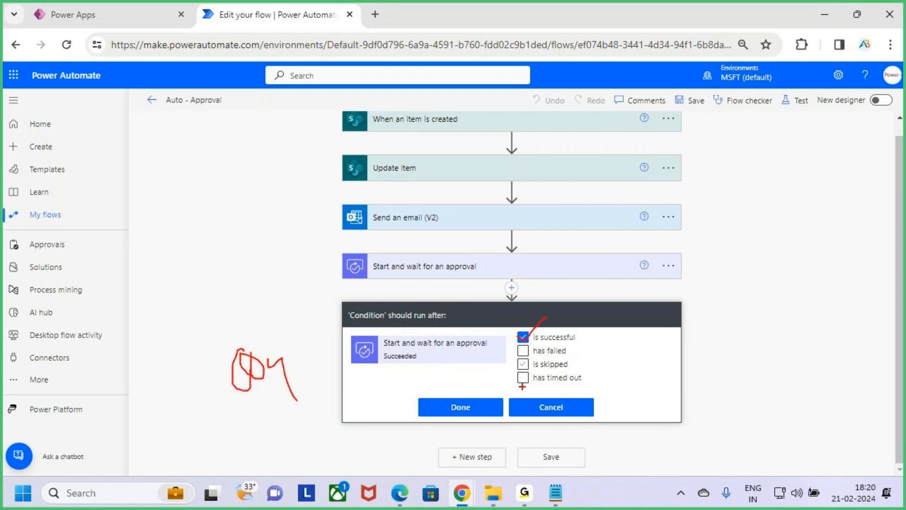
drag(518, 376, 541, 367)
key(Escape)
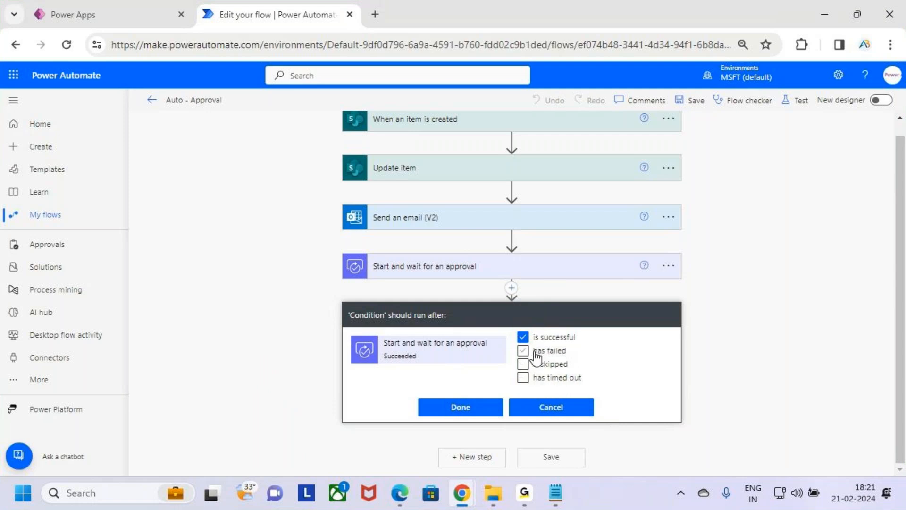
Enable "has timed out" in the condition's run-after settings, apply it, and clear the annotations around the approval action and Condition.
click(556, 382)
click(456, 412)
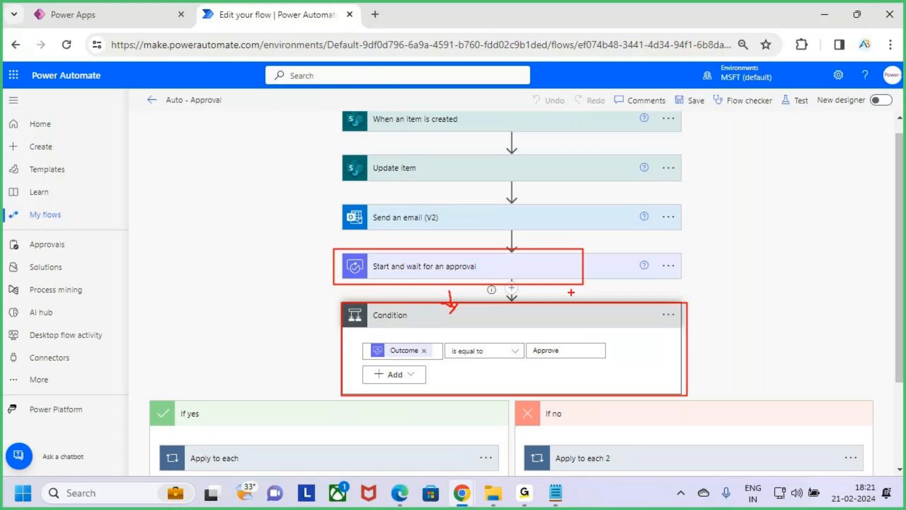
key(Escape)
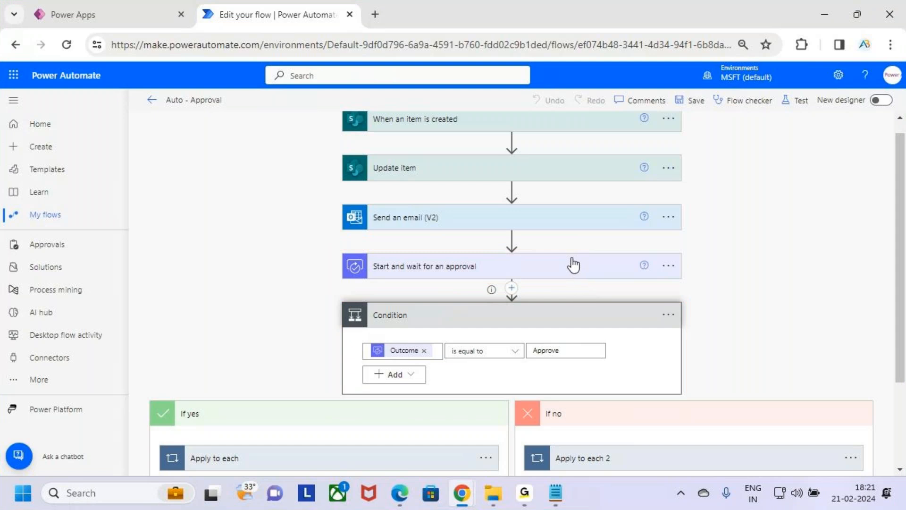
Reopen the Condition's Configure run after settings and deselect "has timed out".
scroll(497, 367, down, 2)
scroll(494, 370, up, 3)
click(669, 330)
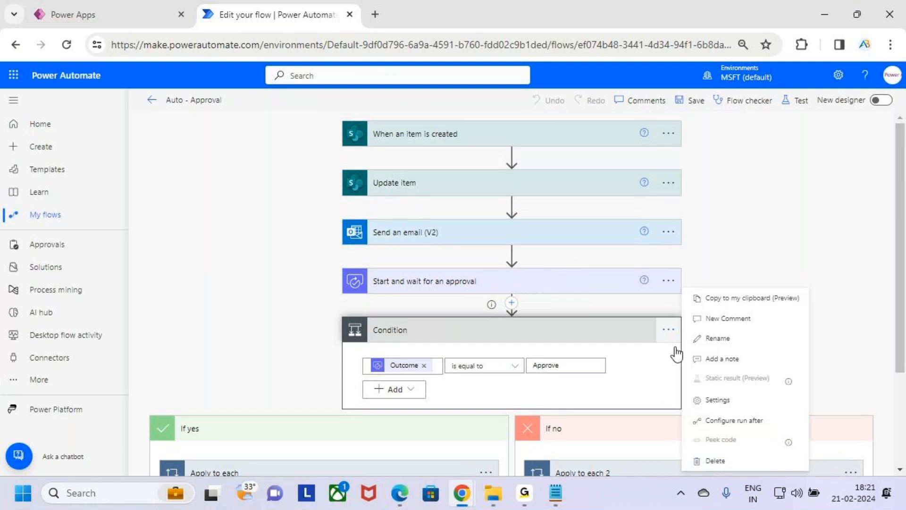
click(743, 419)
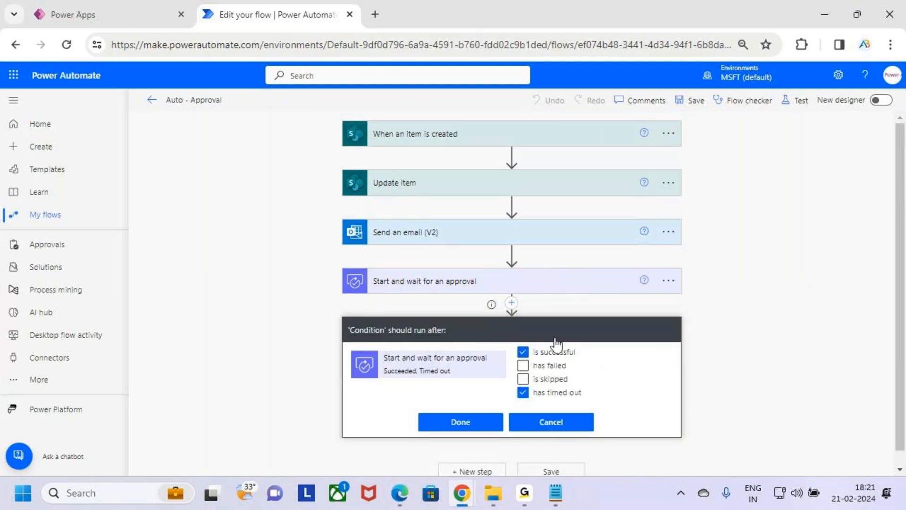
click(559, 393)
Frame "is successful" and the approval action with temporary annotations, apply the run-after settings, and reopen them once to check.
drag(507, 339, 588, 360)
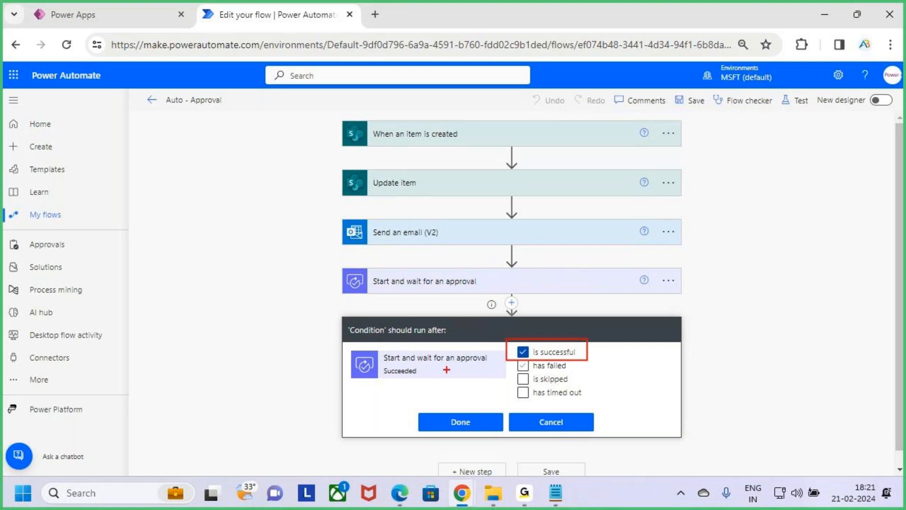
drag(345, 347, 481, 383)
drag(560, 348, 611, 317)
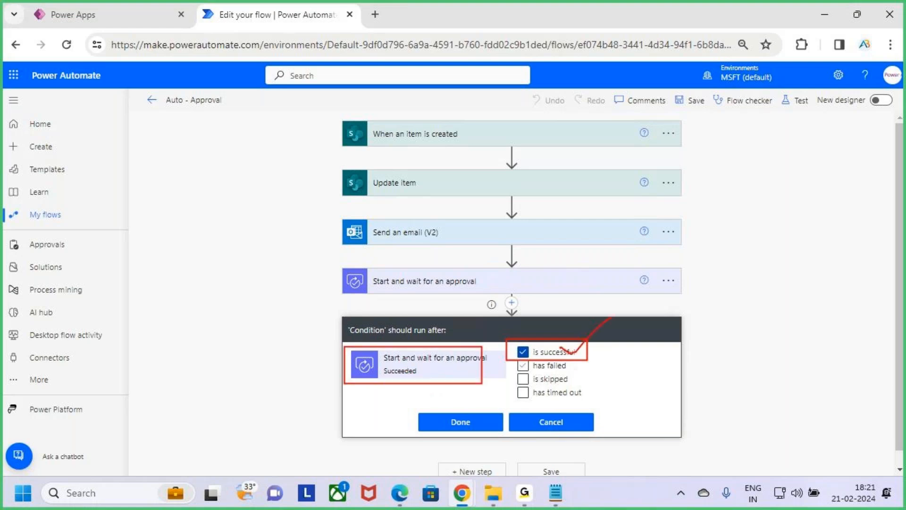
click(474, 427)
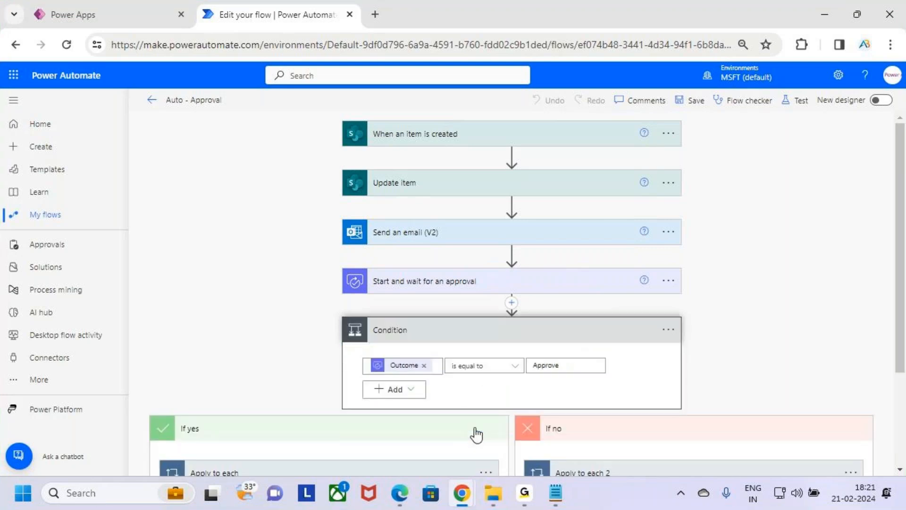
click(675, 331)
click(756, 421)
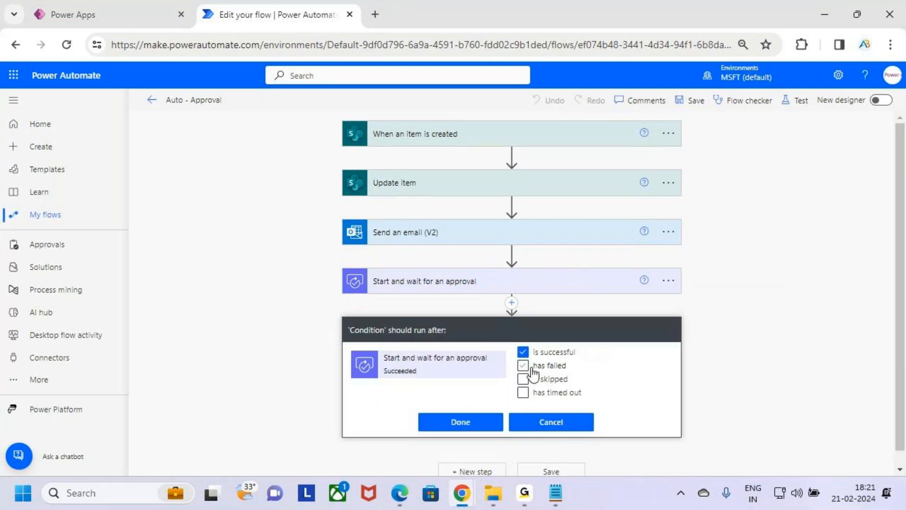
click(479, 428)
Underline the Condition's Outcome expression, mark its If yes and If no branches with temporary annotations, and clear them.
scroll(633, 367, down, 3)
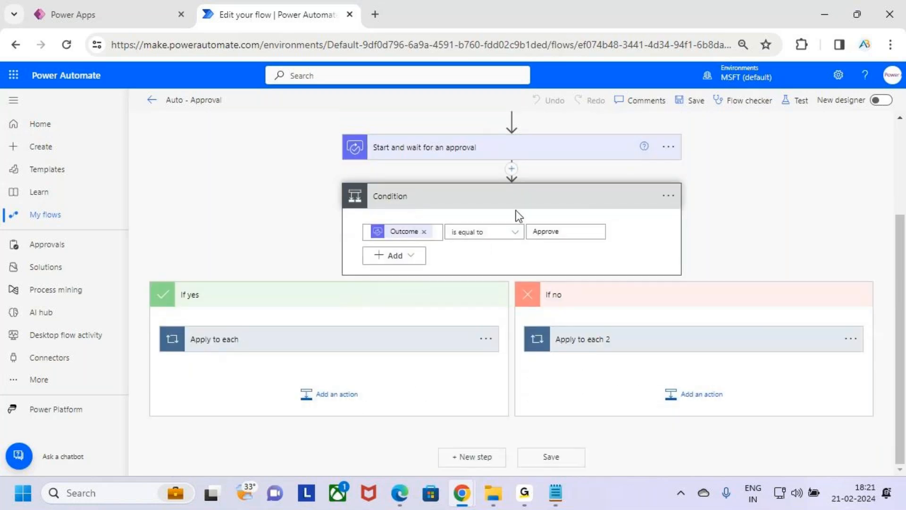
drag(407, 244, 576, 241)
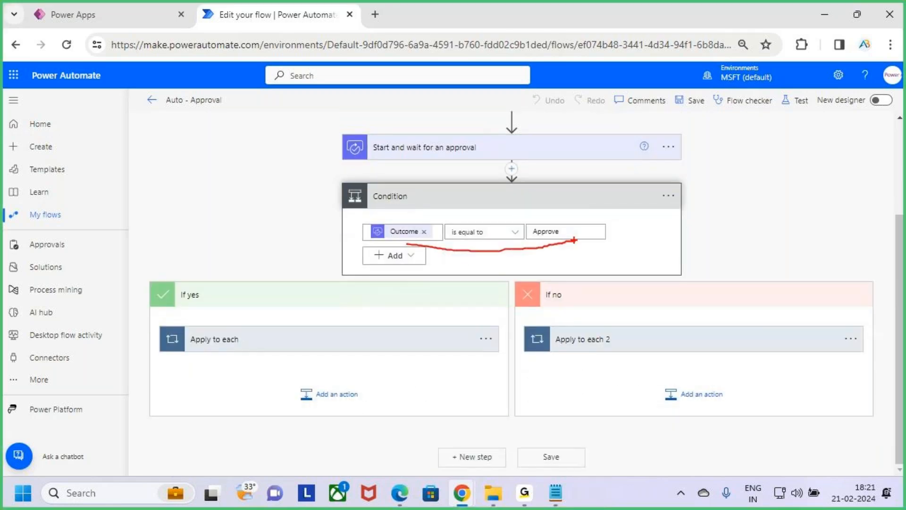
drag(321, 344, 366, 269)
mouse_move(581, 225)
mouse_down()
mouse_move(612, 251)
mouse_move(590, 279)
mouse_up()
drag(657, 323, 758, 256)
key(Escape)
Collapse the Condition card, frame it with a temporary annotation, and clear the annotation.
scroll(590, 317, up, 3)
click(549, 333)
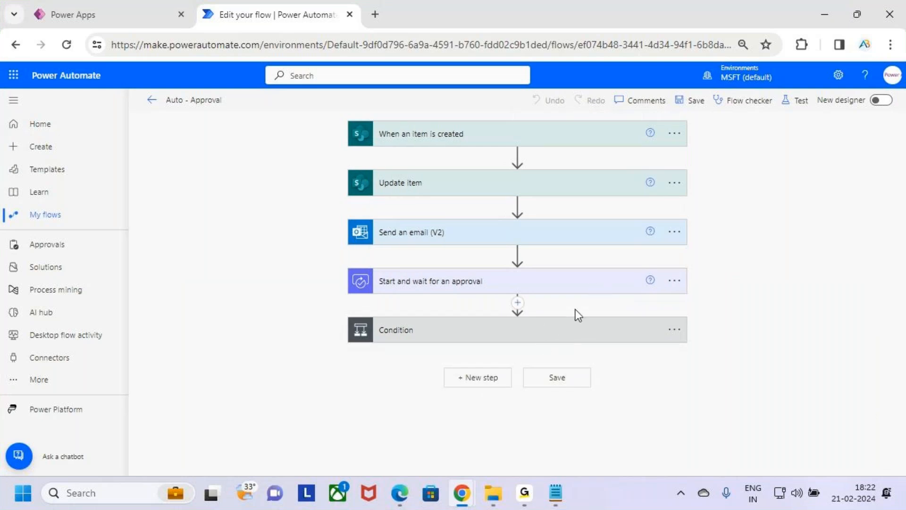
key(ctrl+2)
drag(348, 310, 695, 361)
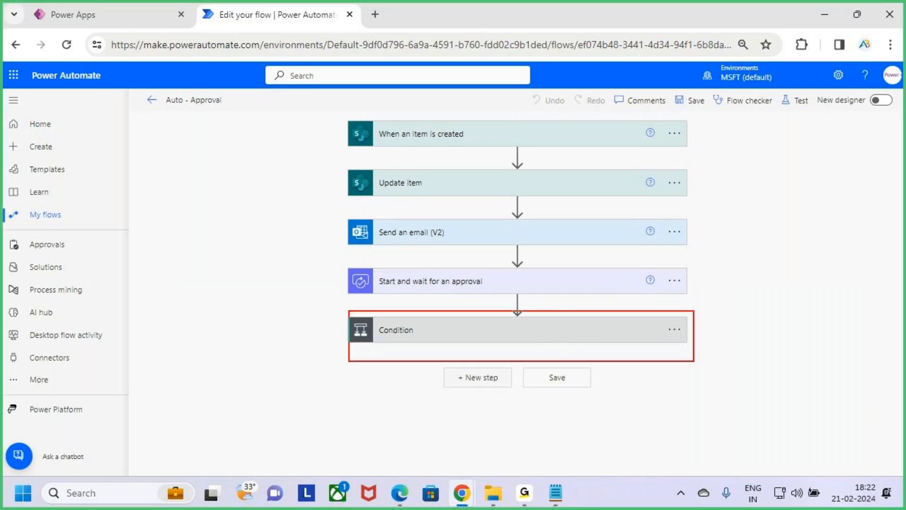
key(Escape)
Reopen the Condition's run-after settings, underline "has timed out" with a temporary annotation, and close the settings.
click(673, 331)
click(739, 424)
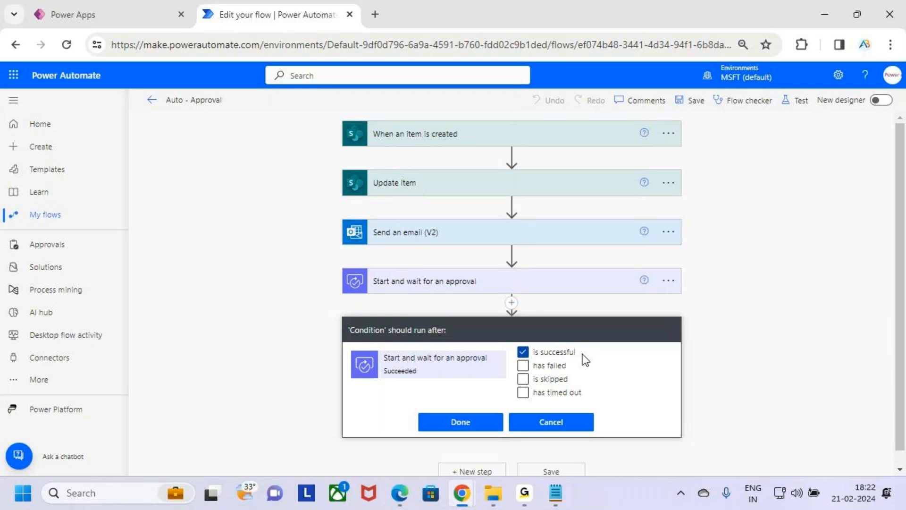
key(ctrl+2)
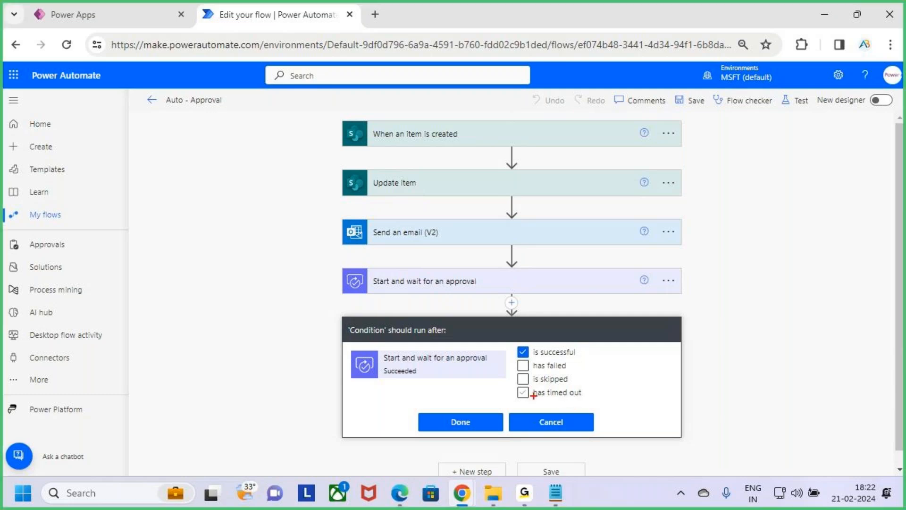
drag(525, 399, 586, 400)
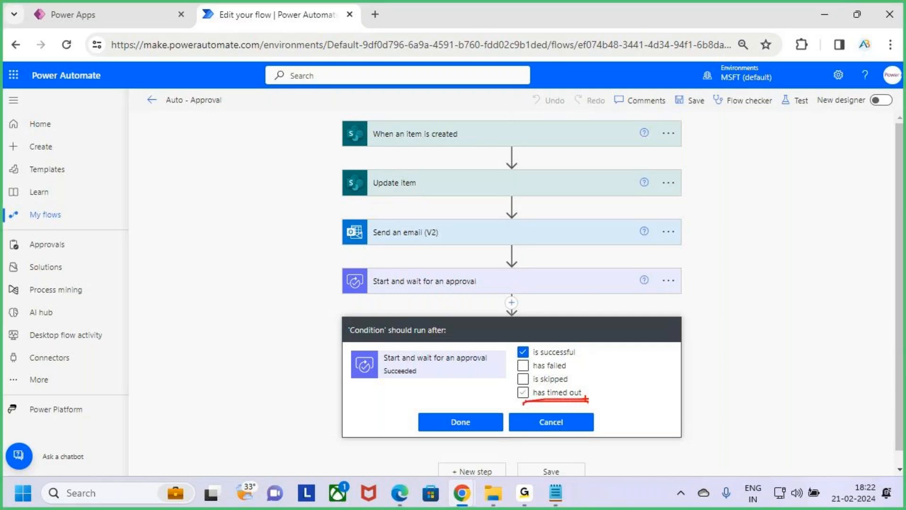
key(Escape)
click(461, 428)
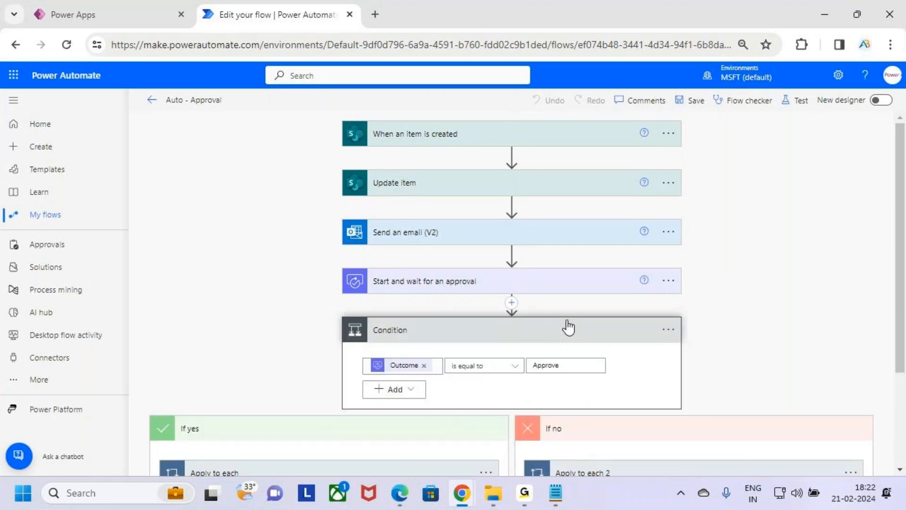
Frame the expanded Condition, tick it and the approval action, add a handwritten note beside them, and clear the annotations.
key(ctrl+2)
mouse_move(339, 317)
mouse_down()
mouse_move(451, 373)
mouse_move(681, 409)
mouse_up()
mouse_move(670, 278)
mouse_down()
mouse_move(712, 258)
mouse_move(742, 227)
mouse_up()
mouse_move(734, 338)
mouse_down()
mouse_move(737, 364)
mouse_move(711, 375)
mouse_up()
mouse_move(743, 349)
mouse_down()
mouse_move(789, 352)
mouse_move(805, 363)
mouse_up()
drag(458, 398, 525, 355)
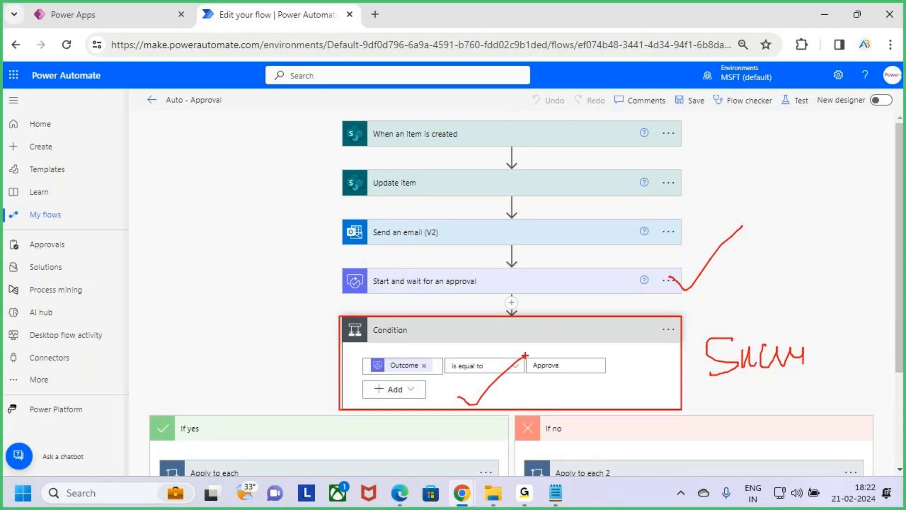
key(Escape)
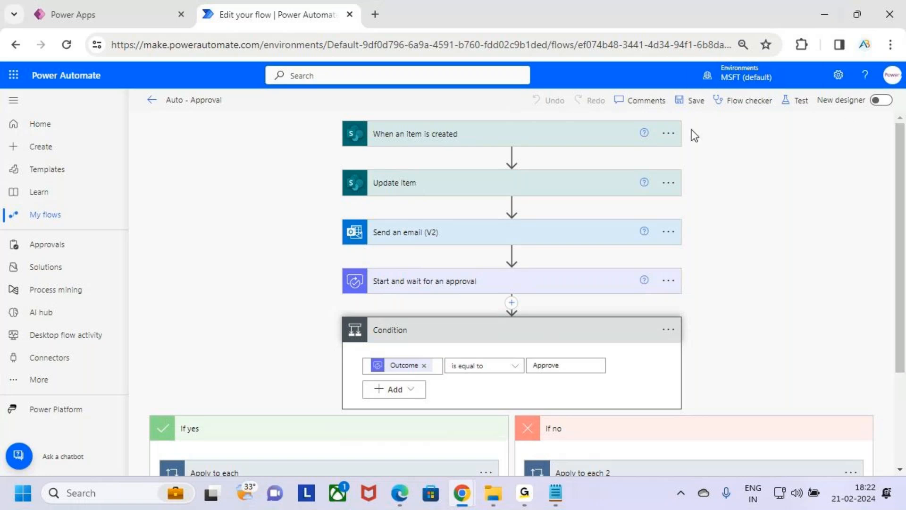
Collapse the Condition and add a parallel branch directly below the "Start and wait for an approval" action.
click(564, 338)
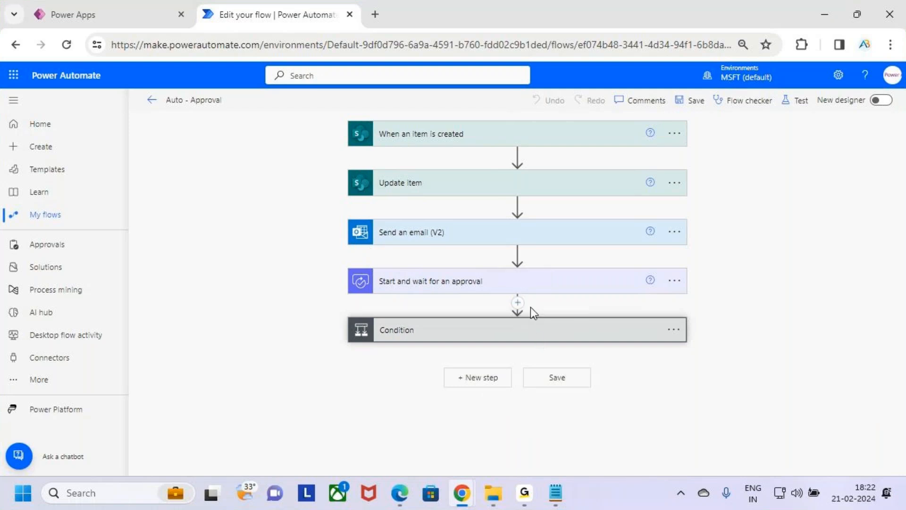
click(518, 304)
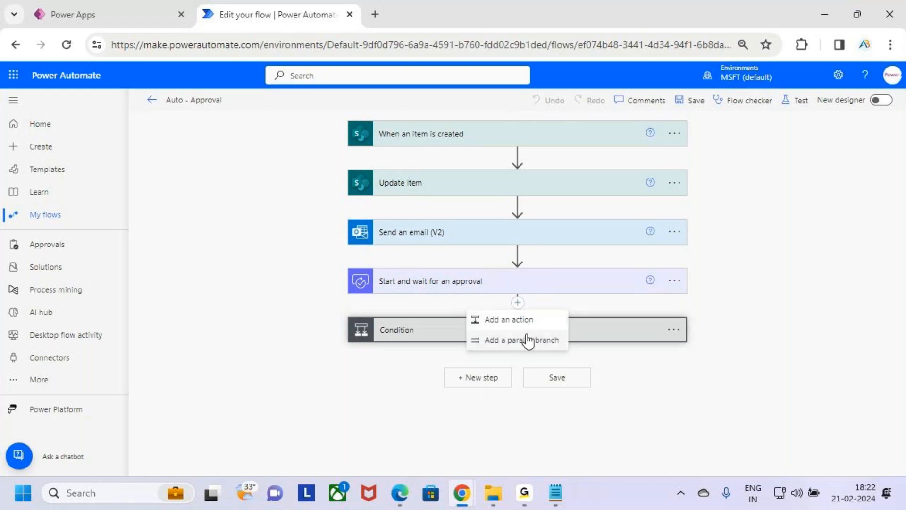
key(ctrl+2)
drag(465, 333, 561, 350)
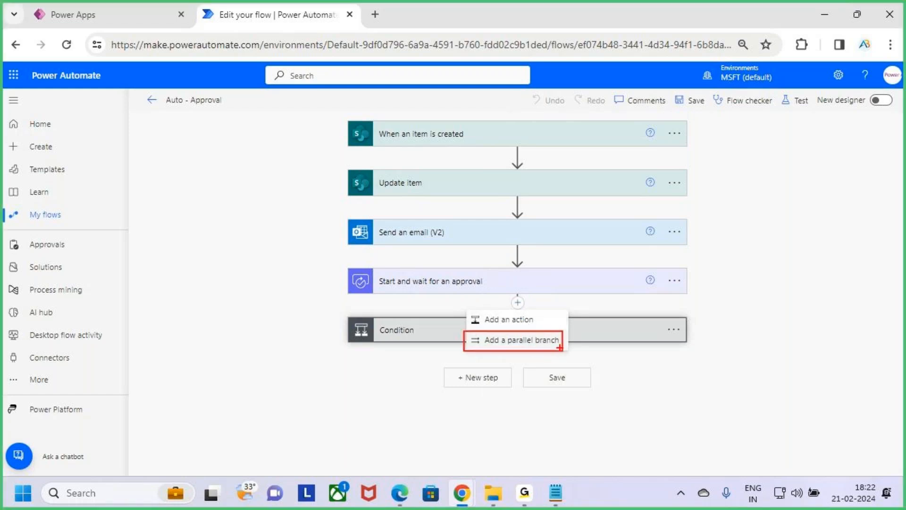
key(Escape)
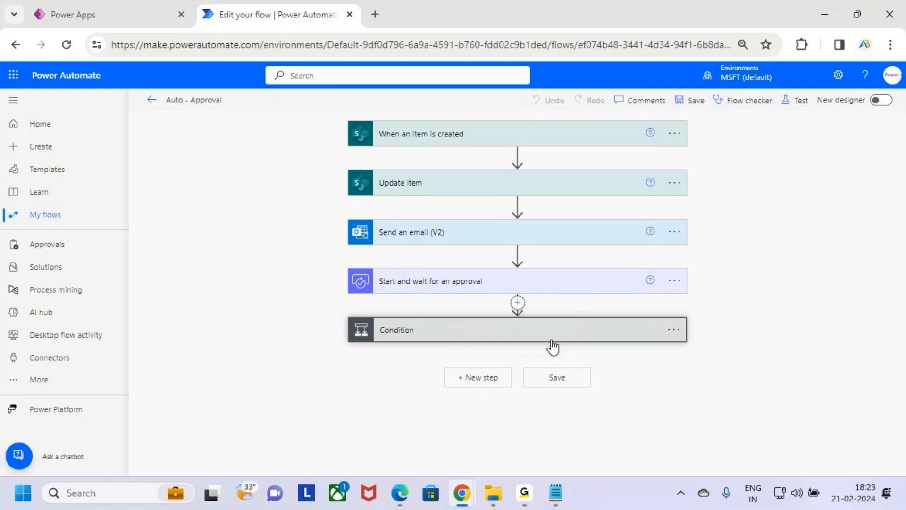
Mark the approval action, the Condition branch and the new parallel branch with temporary annotations, and clear them.
key(ctrl+2)
drag(465, 283, 487, 260)
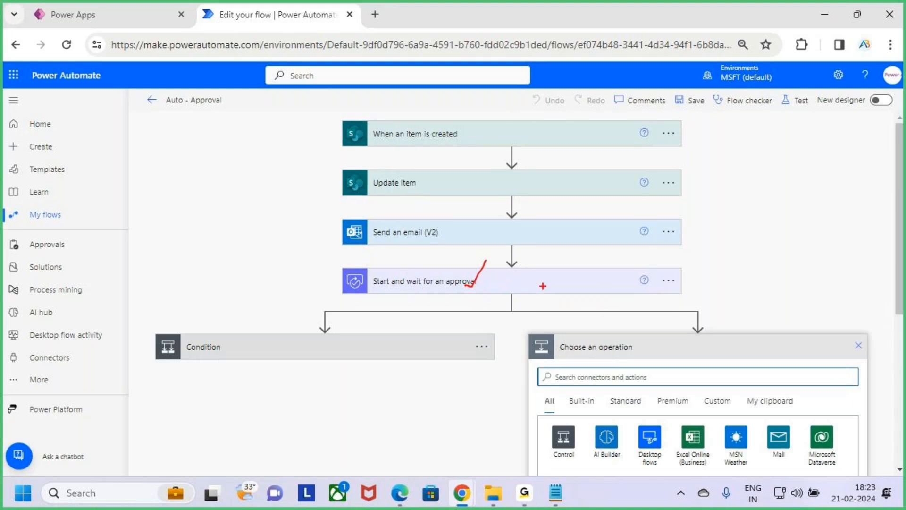
drag(246, 362, 303, 319)
mouse_move(522, 291)
mouse_down()
mouse_move(507, 265)
mouse_move(501, 274)
mouse_up()
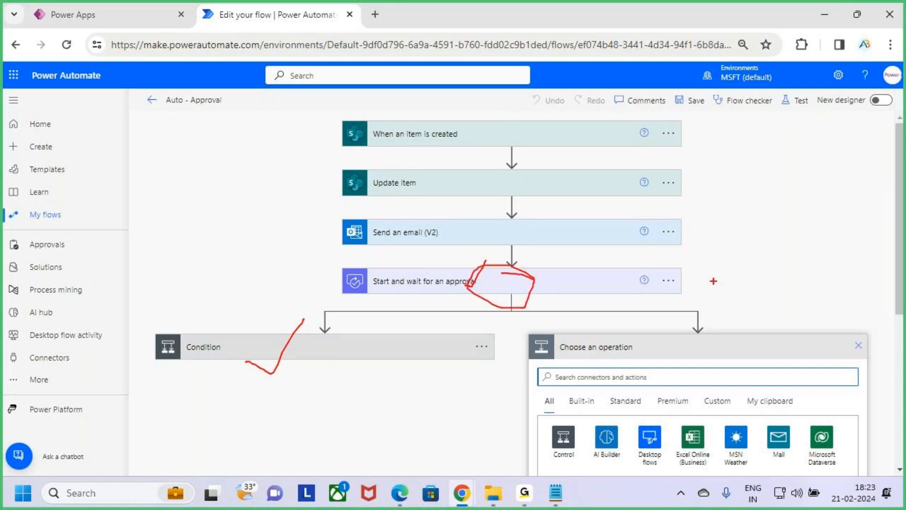
key(e)
mouse_move(536, 334)
mouse_down()
mouse_move(732, 390)
mouse_move(855, 391)
mouse_up()
key(Escape)
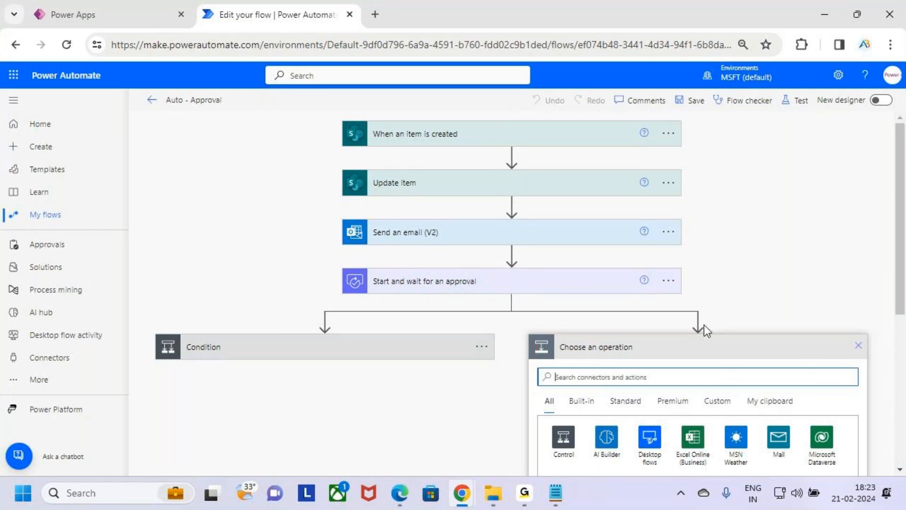
scroll(744, 285, down, 3)
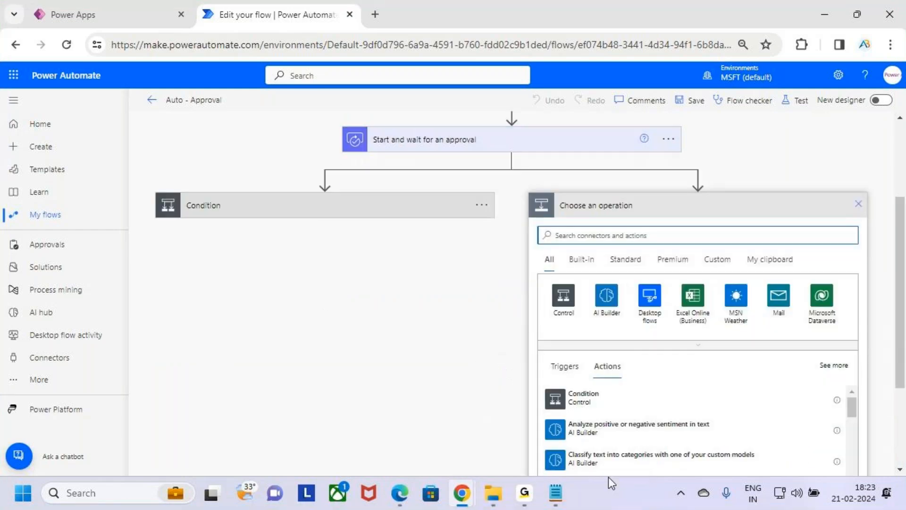
Switch to the Notepad notes, lengthen the dashed line under the "Parallel Branching" heading, and highlight the definition's first clause.
click(560, 502)
scroll(150, 299, down, 3)
drag(44, 173, 155, 176)
click(152, 185)
key(BackSpace)
key(BackSpace)
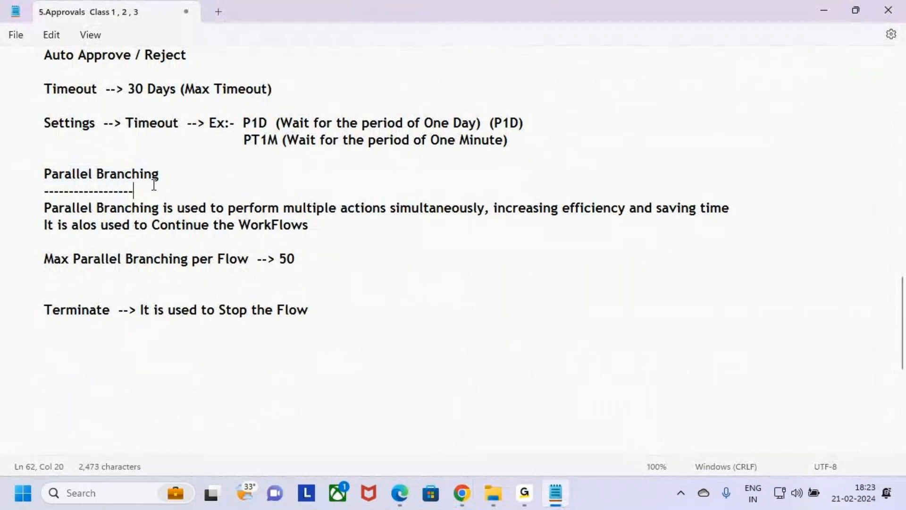
text(-------)
drag(44, 207, 485, 212)
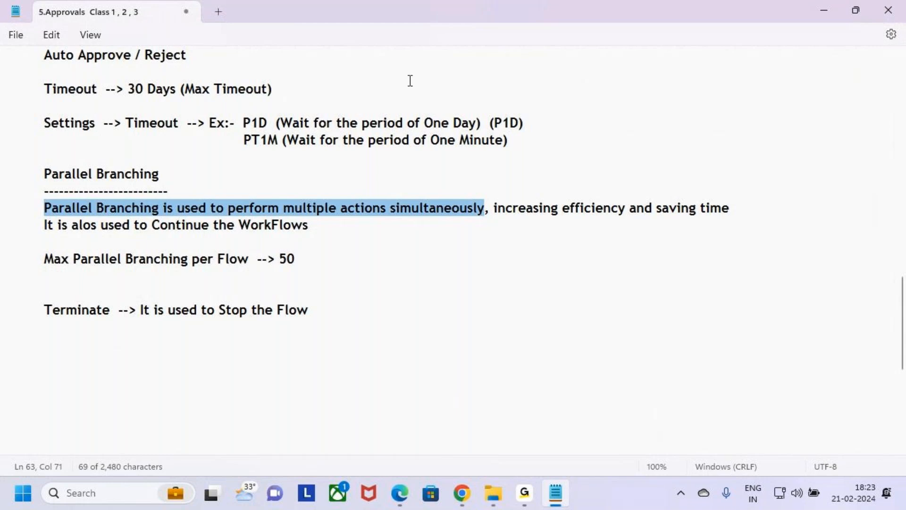
Return to the flow in Chrome, mark the approval action and both branches, handwrite "1M" beside them, and clear the annotations.
key(alt+Tab)
scroll(472, 151, up, 3)
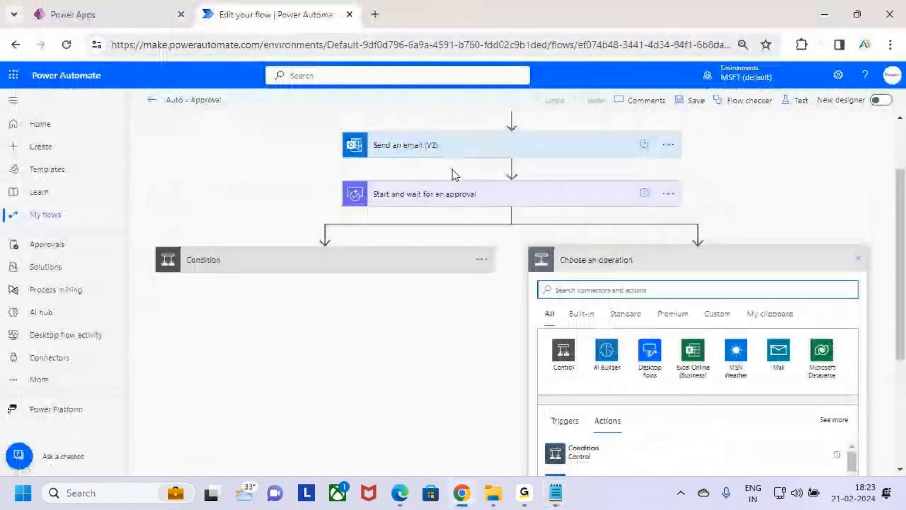
key(ctrl+2)
drag(486, 210, 512, 189)
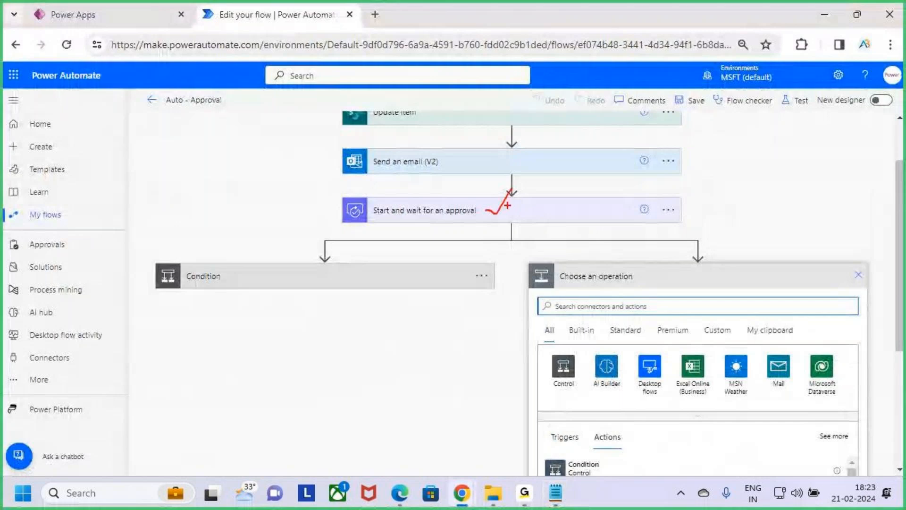
drag(144, 267, 473, 302)
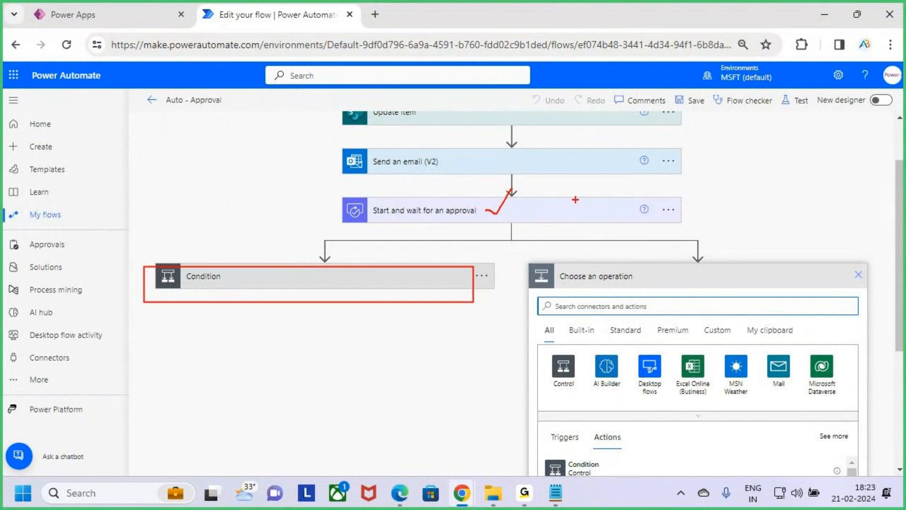
drag(710, 171, 710, 191)
mouse_move(721, 190)
mouse_down()
mouse_move(725, 171)
mouse_move(745, 194)
mouse_up()
drag(615, 324, 662, 286)
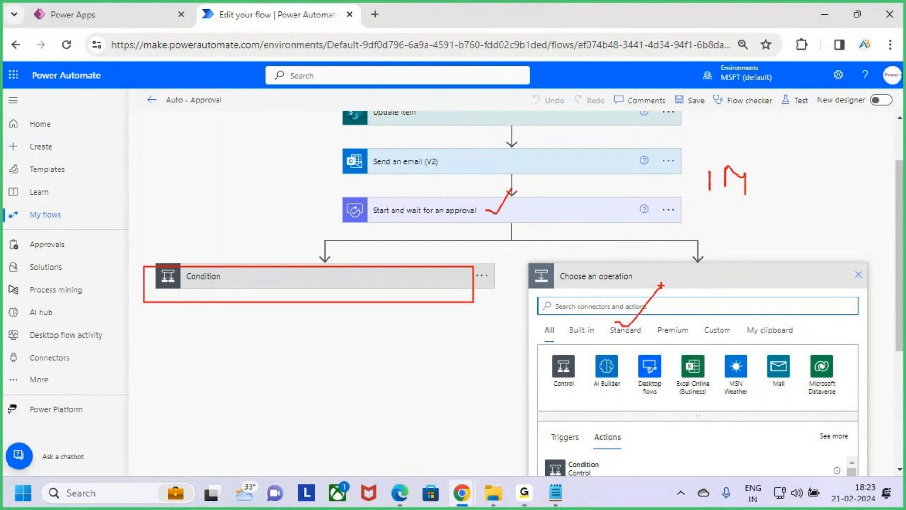
key(Escape)
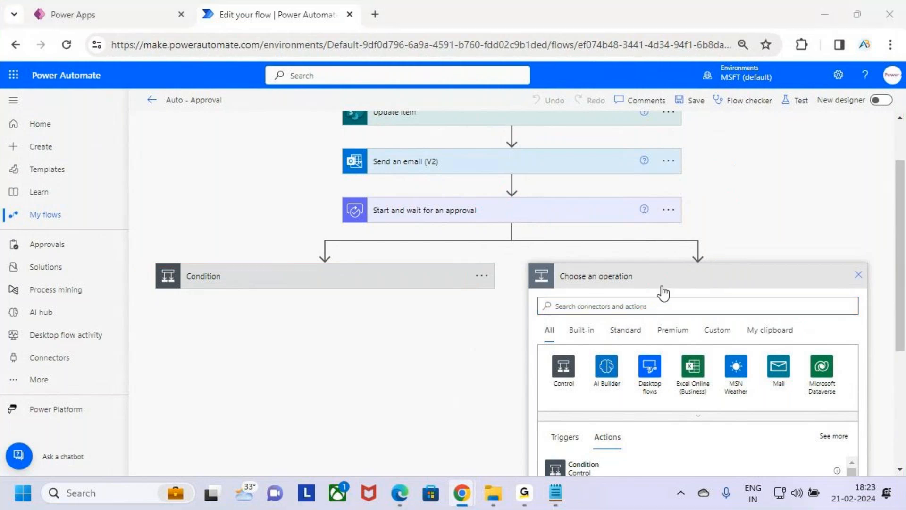
Switch to the Notepad notes, highlight the Parallel Branching definition about simultaneous actions, and return to the flow in Chrome.
key(alt+Tab)
mouse_move(45, 209)
mouse_down()
mouse_move(309, 223)
mouse_move(464, 214)
mouse_up()
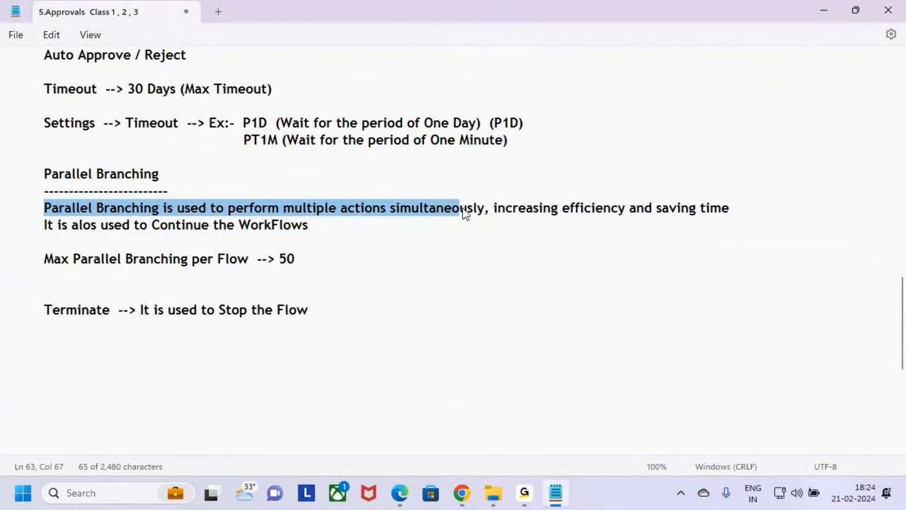
key(alt+Tab)
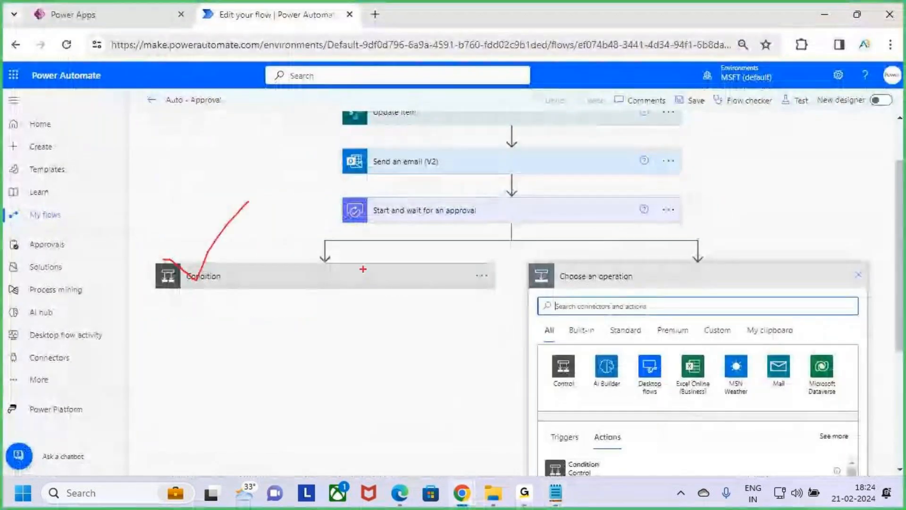
Mark the approval action, the Condition and the parallel branch, handwrite a short label beside each branch, and clear the annotations.
drag(643, 286, 707, 236)
mouse_move(181, 266)
mouse_down()
mouse_move(202, 291)
mouse_move(251, 214)
mouse_up()
mouse_move(420, 201)
mouse_down()
mouse_move(441, 207)
mouse_move(416, 196)
mouse_up()
mouse_move(337, 299)
mouse_down()
mouse_move(342, 279)
mouse_move(352, 319)
mouse_move(388, 309)
mouse_move(446, 329)
mouse_up()
mouse_move(718, 265)
mouse_down()
mouse_move(689, 250)
mouse_move(657, 334)
mouse_move(684, 264)
mouse_up()
drag(743, 225, 740, 224)
drag(765, 231, 798, 236)
mouse_move(802, 204)
mouse_down()
mouse_move(804, 260)
mouse_move(829, 255)
mouse_up()
mouse_move(702, 289)
mouse_down()
mouse_move(716, 314)
mouse_move(778, 239)
mouse_up()
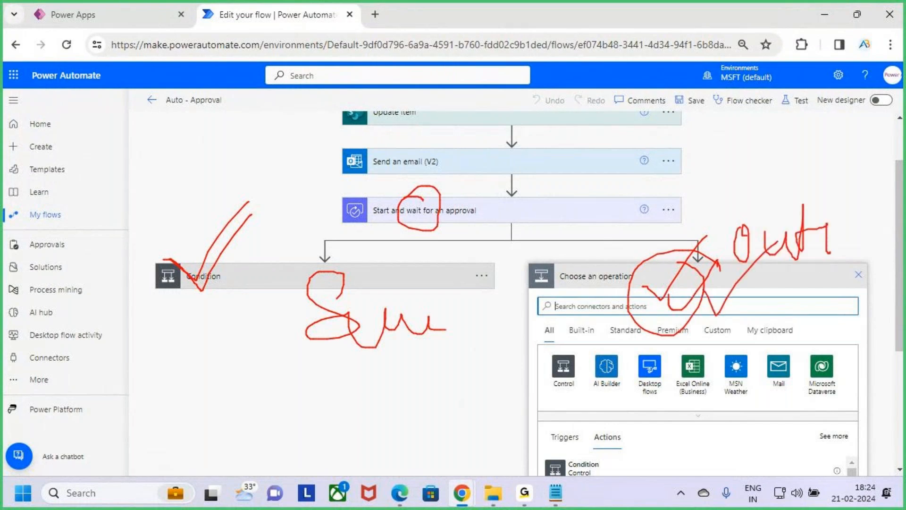
key(Escape)
Switch to the Notepad notes and highlight the Parallel Branching heading and its definition phrases on simultaneous actions, increasing efficiency and saving time.
key(alt+Tab)
click(206, 231)
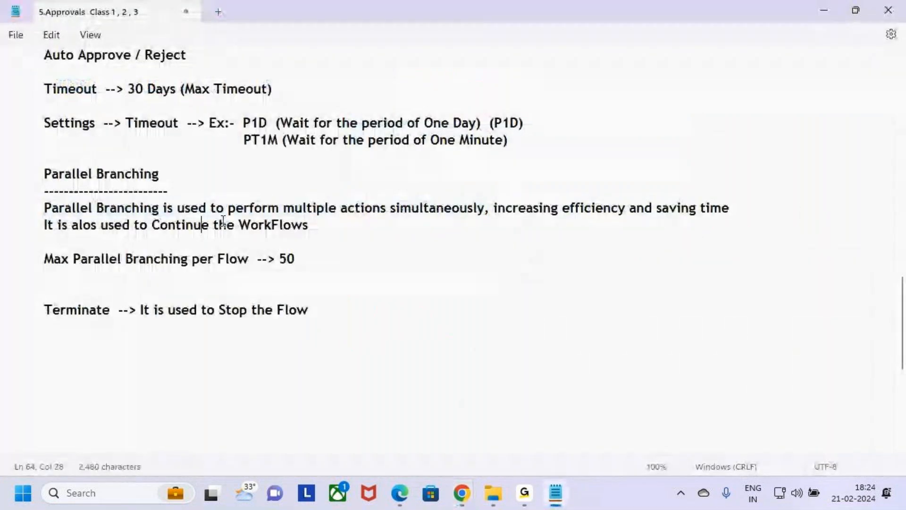
drag(33, 208, 488, 211)
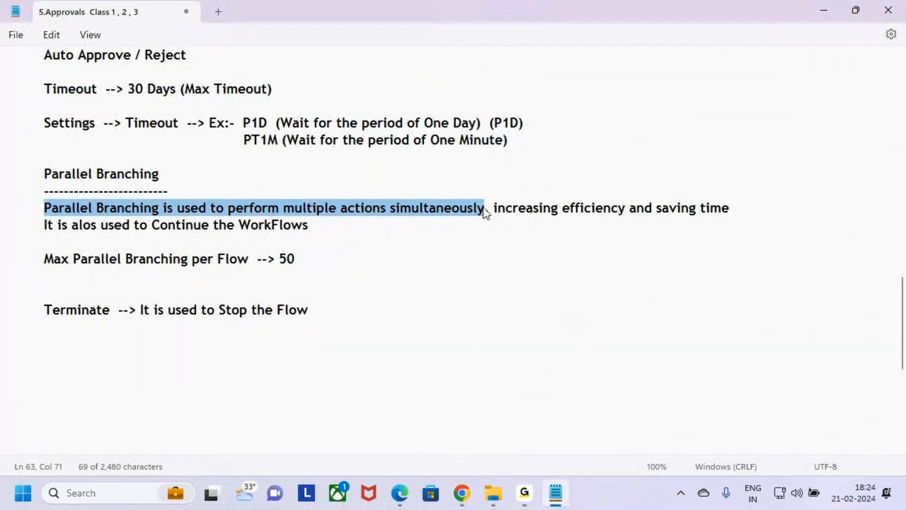
click(529, 230)
drag(44, 174, 147, 175)
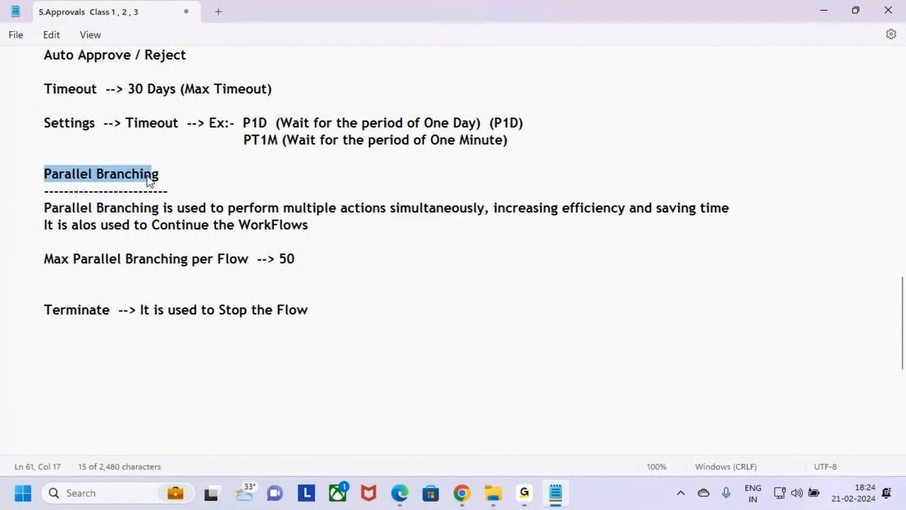
click(529, 236)
click(513, 232)
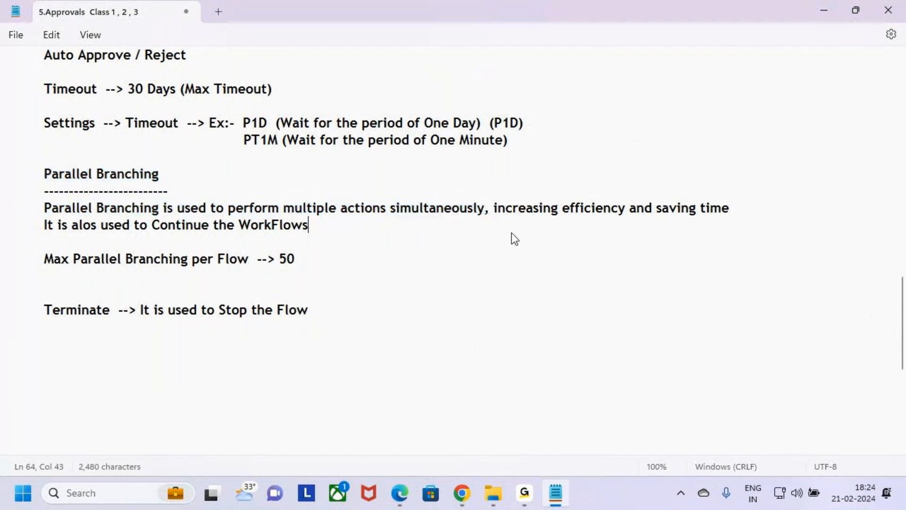
drag(494, 207, 626, 208)
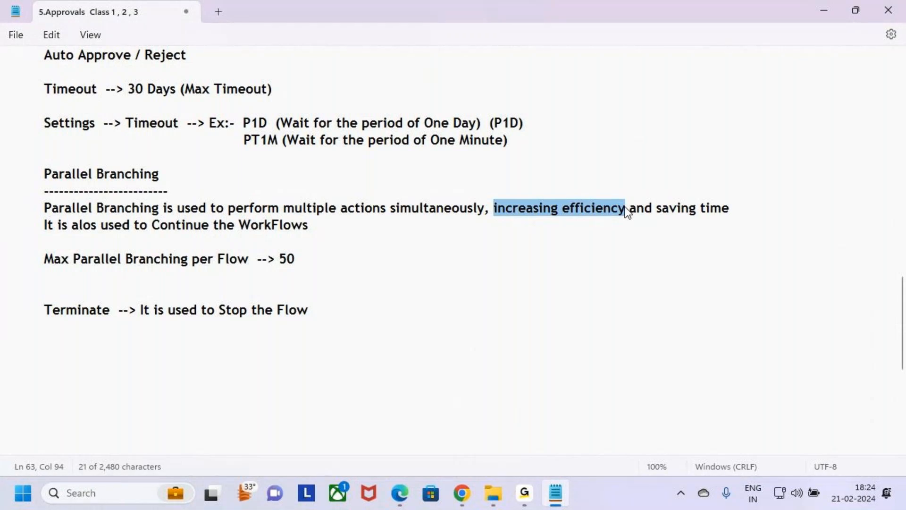
drag(653, 213, 748, 218)
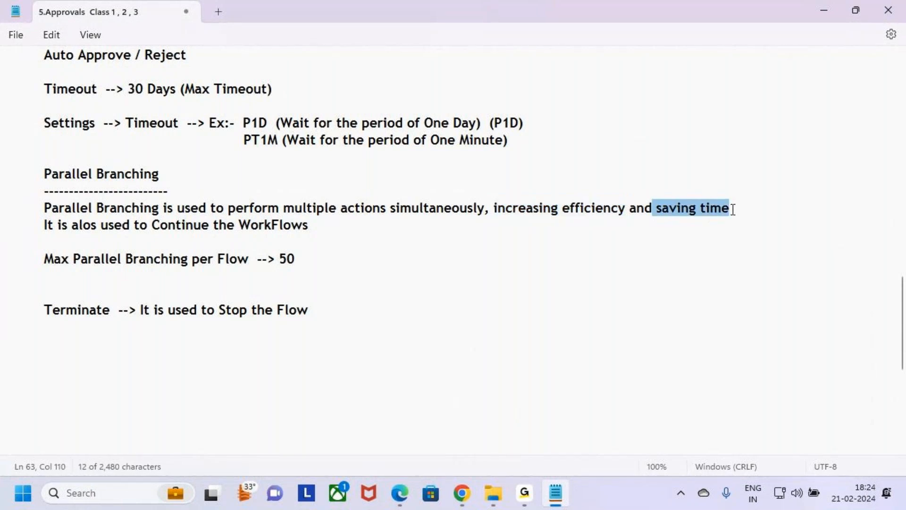
Correct the misspelled word "alos" to "also" in the second line of the Parallel Branching definition.
click(81, 228)
double_click(80, 229)
text(als)
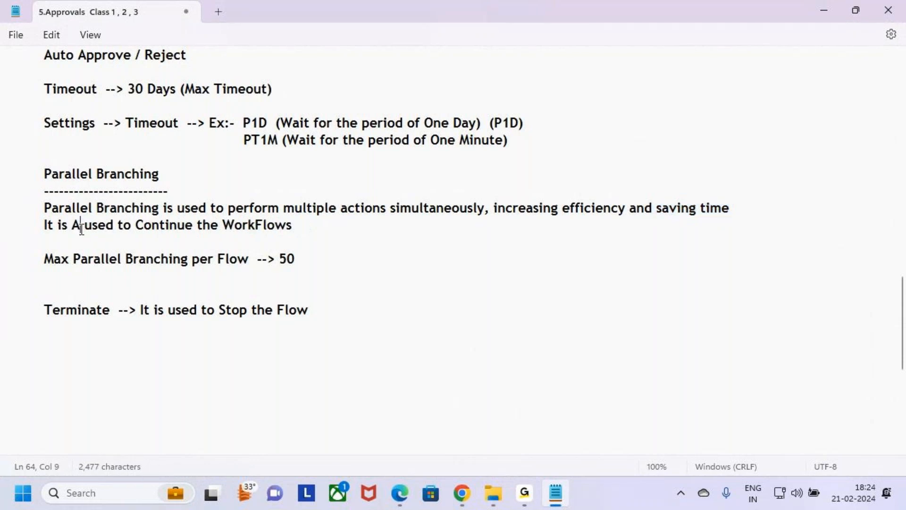
text(o)
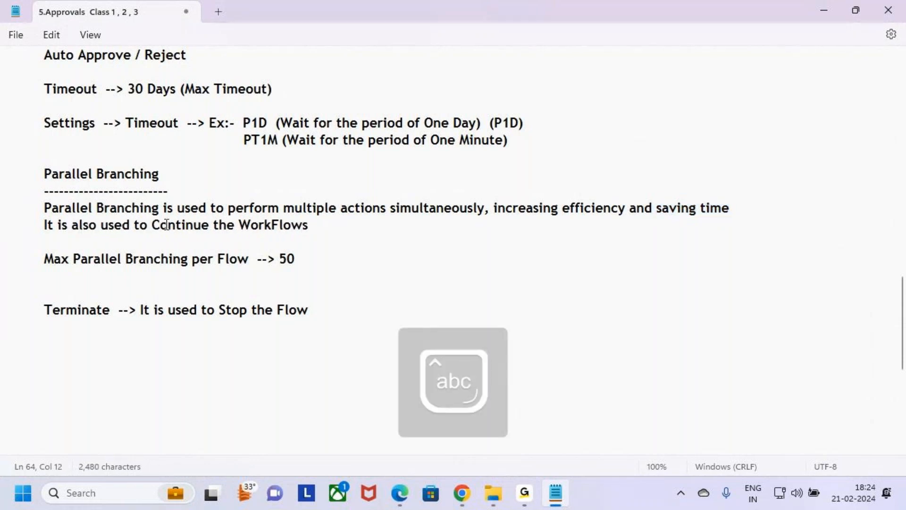
Highlight the sentence "It is also used to Continue the WorkFlows" and clear the selection.
drag(152, 226, 325, 223)
click(324, 223)
drag(44, 226, 320, 228)
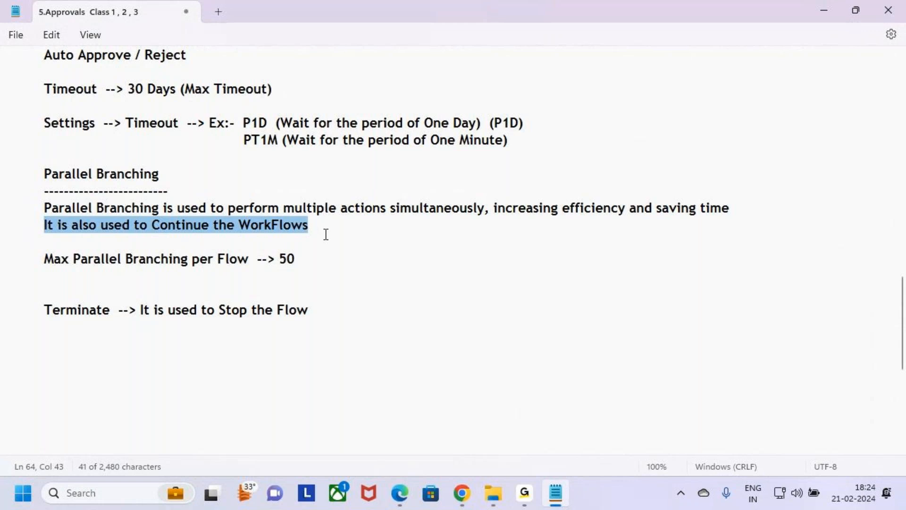
click(325, 234)
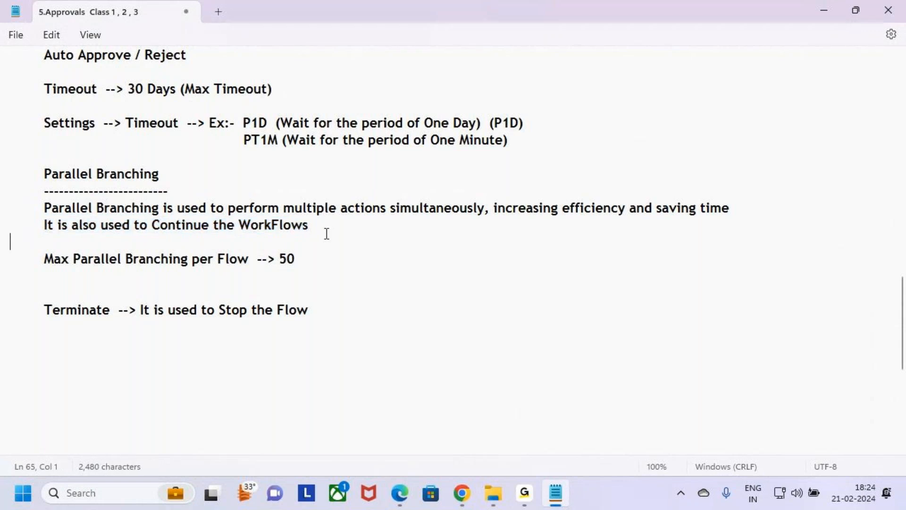
Return to the flow in Chrome, mark the approval action and both branches, handwrite "1M" above the parallel branch, and clear the annotations.
key(alt+Tab)
key(ctrl+2)
mouse_move(390, 198)
mouse_down()
mouse_move(381, 198)
mouse_move(384, 225)
mouse_move(410, 200)
mouse_move(384, 201)
mouse_up()
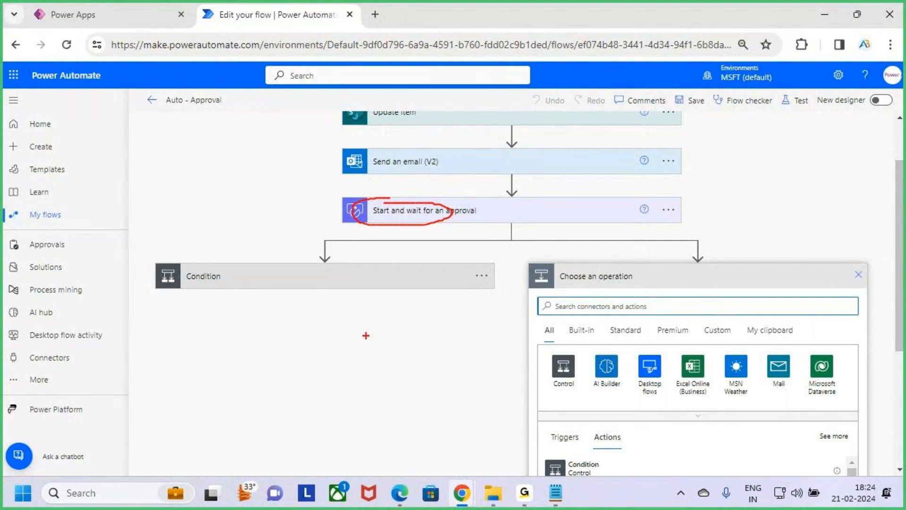
drag(341, 220, 355, 187)
drag(145, 282, 231, 208)
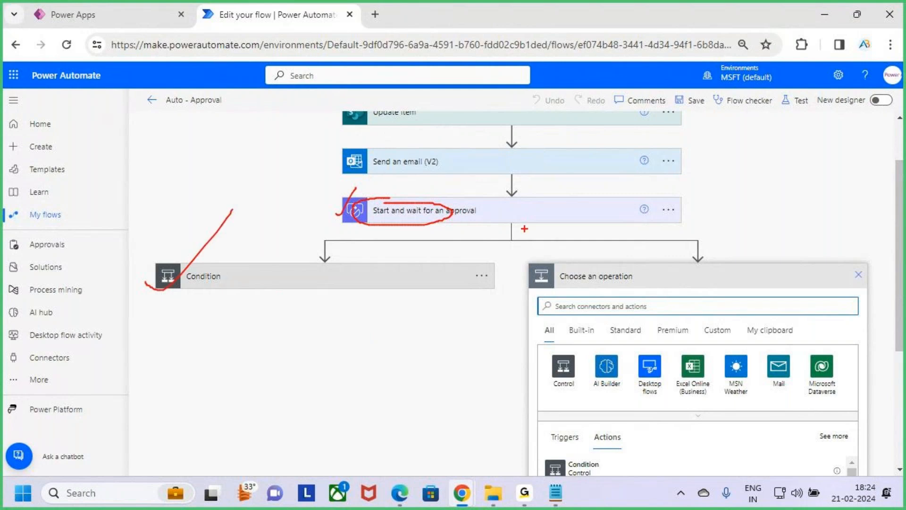
drag(742, 181, 745, 209)
mouse_move(766, 209)
mouse_down()
mouse_move(768, 187)
mouse_move(788, 188)
mouse_move(795, 212)
mouse_up()
mouse_move(656, 307)
mouse_down()
mouse_move(661, 314)
mouse_move(781, 232)
mouse_up()
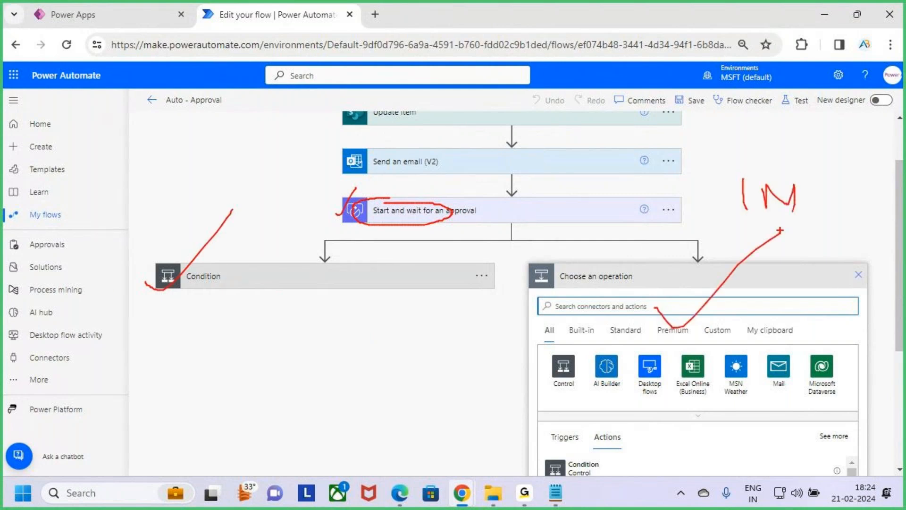
key(Escape)
Switch to the Notepad notes and highlight the Parallel Branching definition, "Continue the WorkFlows", and the maximum branches per flow line.
key(alt+Tab)
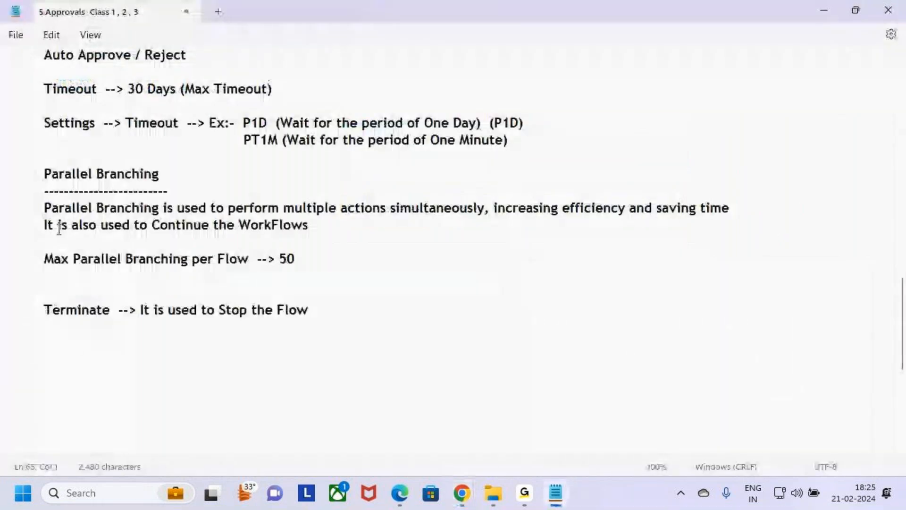
drag(46, 212, 738, 210)
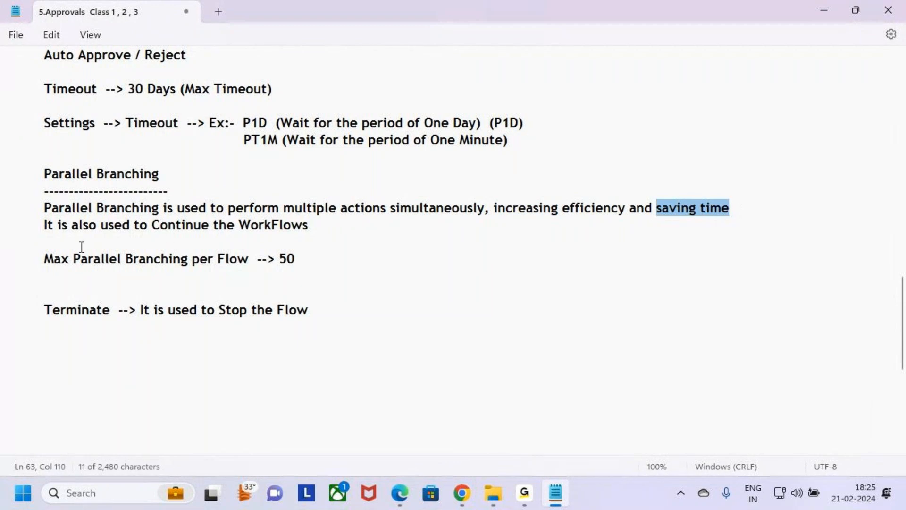
drag(152, 223, 324, 224)
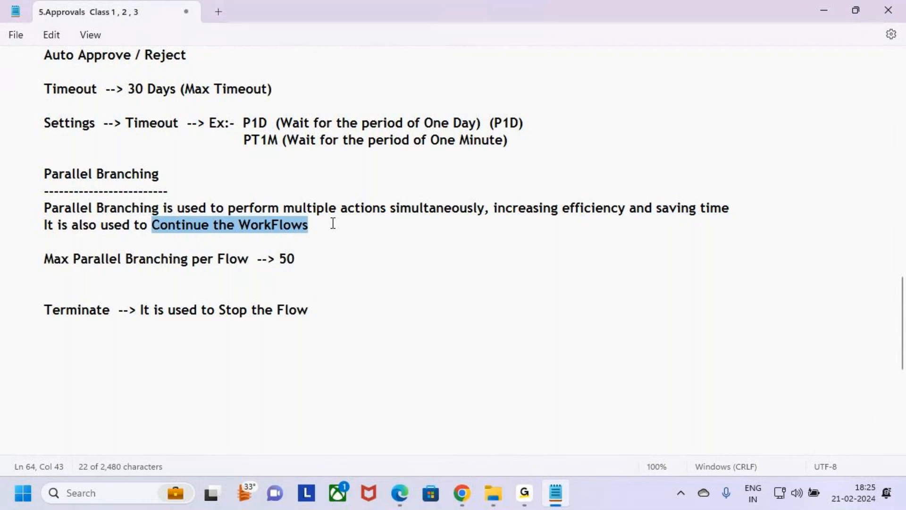
drag(333, 224, 4, 178)
click(73, 247)
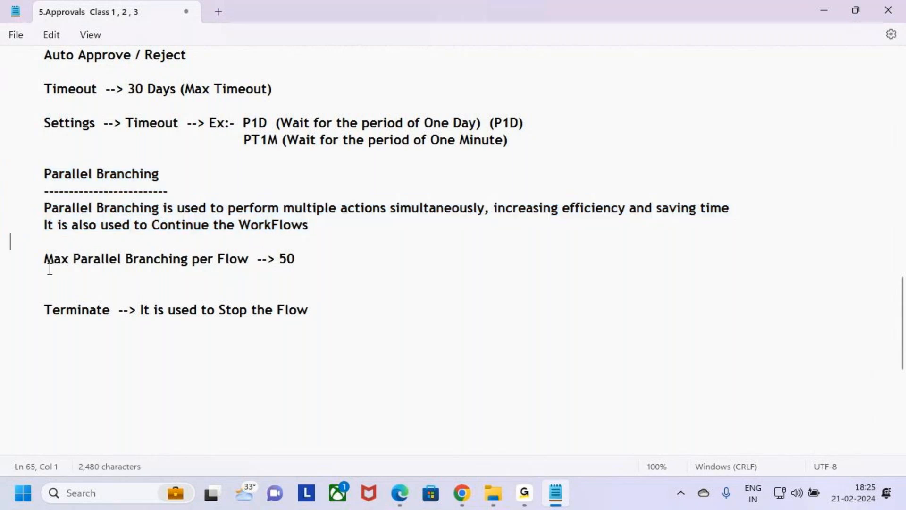
drag(44, 259, 117, 260)
drag(194, 263, 338, 257)
Return to the flow in Chrome, mark the whole flow with a temporary annotation, and clear it.
key(alt+Tab)
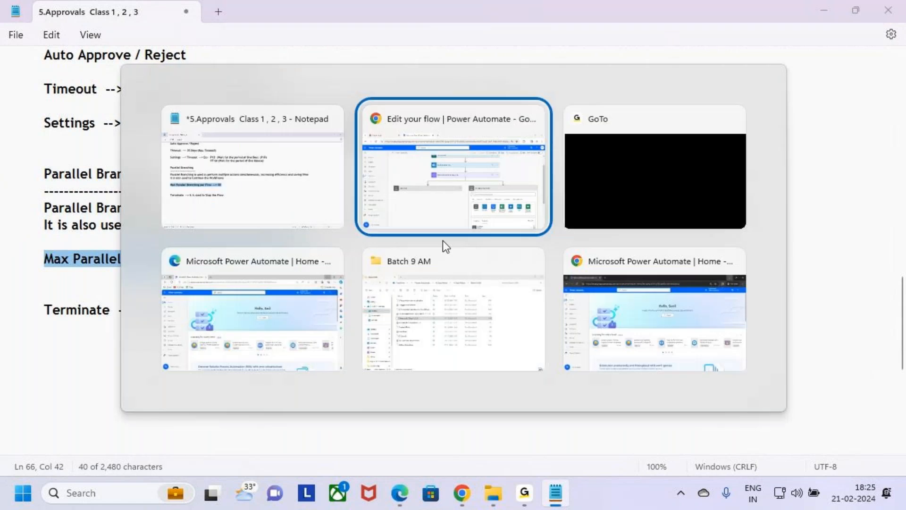
key(ctrl+2)
mouse_move(320, 106)
mouse_down()
mouse_move(683, 400)
mouse_move(743, 404)
mouse_up()
key(Escape)
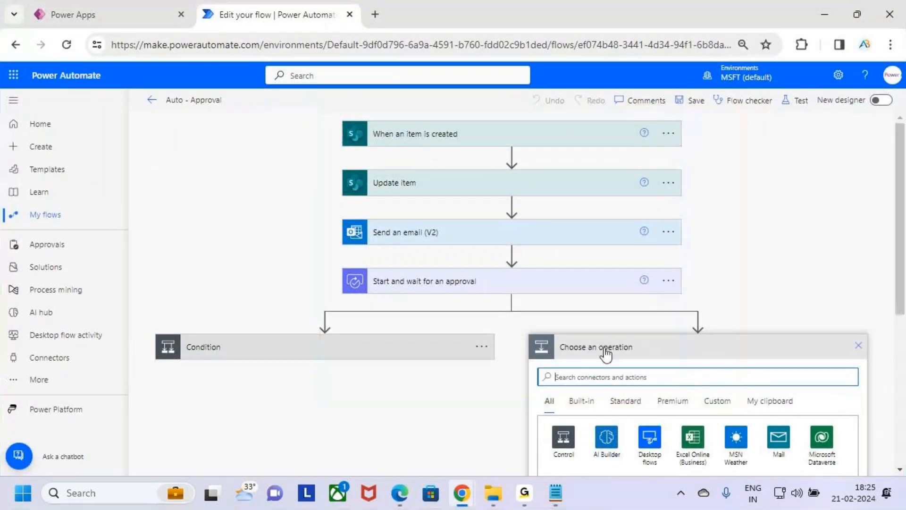
Switch to the Notepad notes and highlight the maximum parallel branching value of 50 and the Parallel Branching section.
key(alt+Tab)
click(311, 258)
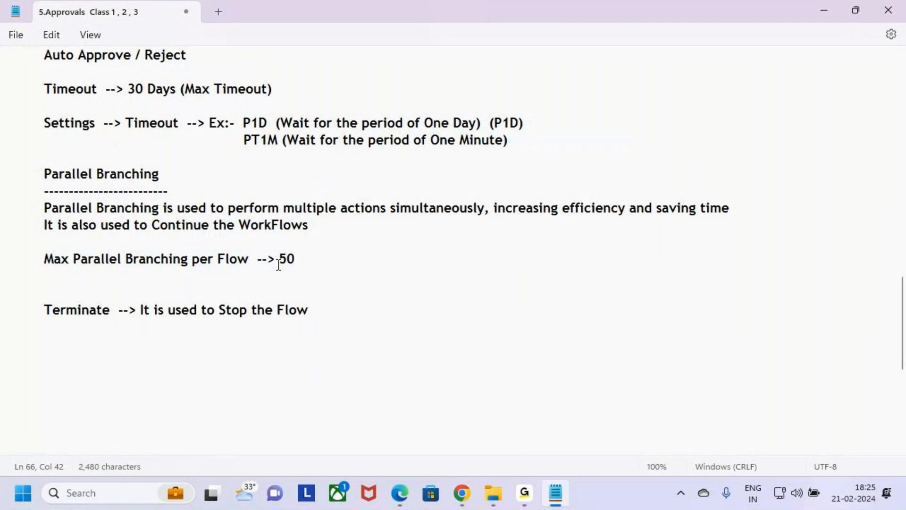
drag(275, 259, 320, 260)
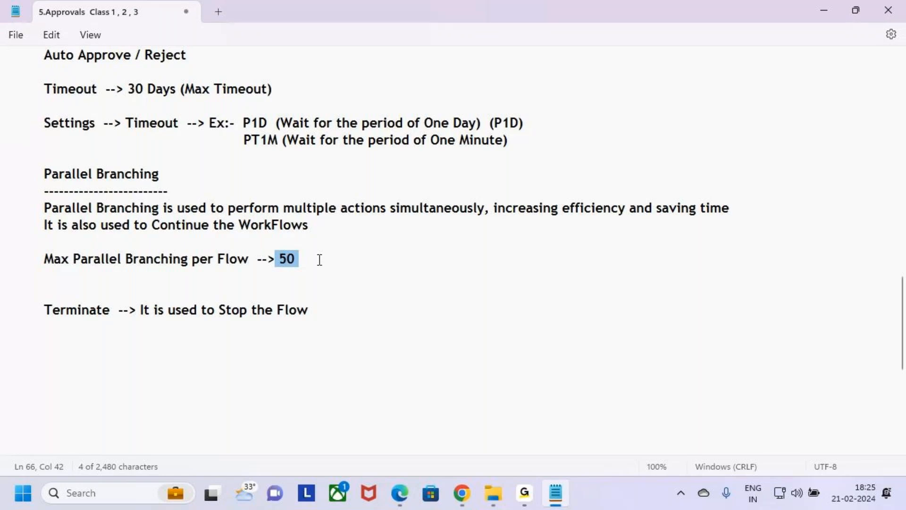
click(319, 260)
drag(280, 263, 308, 261)
drag(310, 227, 3, 173)
click(343, 238)
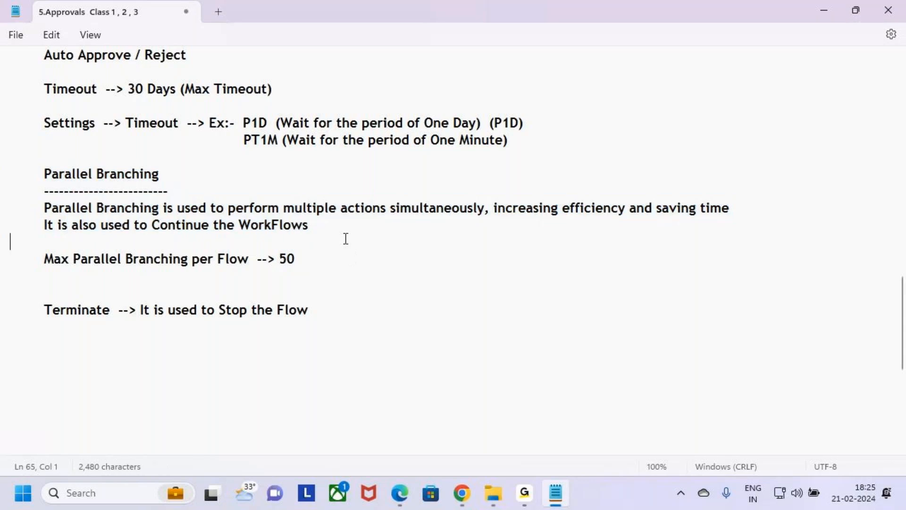
Return to the flow in Chrome, search the parallel branch's operations for "Update Items", and add the SharePoint Update item action.
key(alt+Tab)
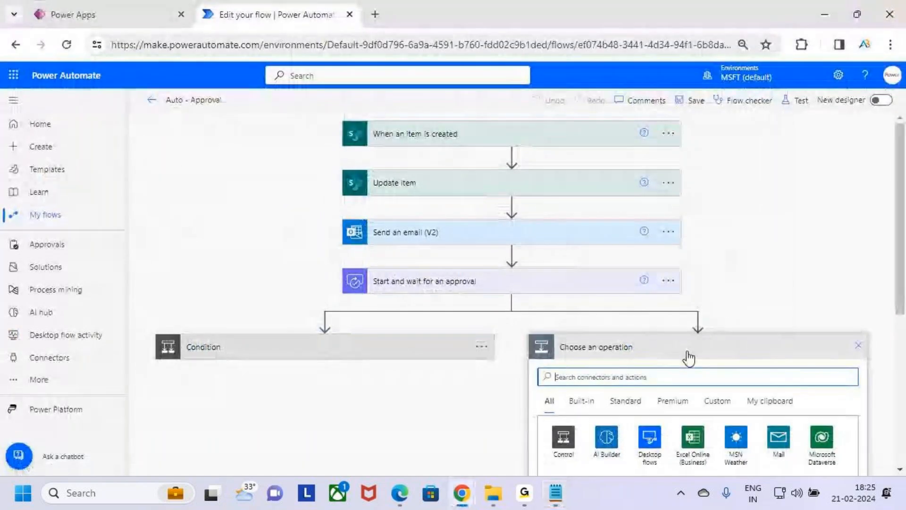
drag(703, 374, 770, 377)
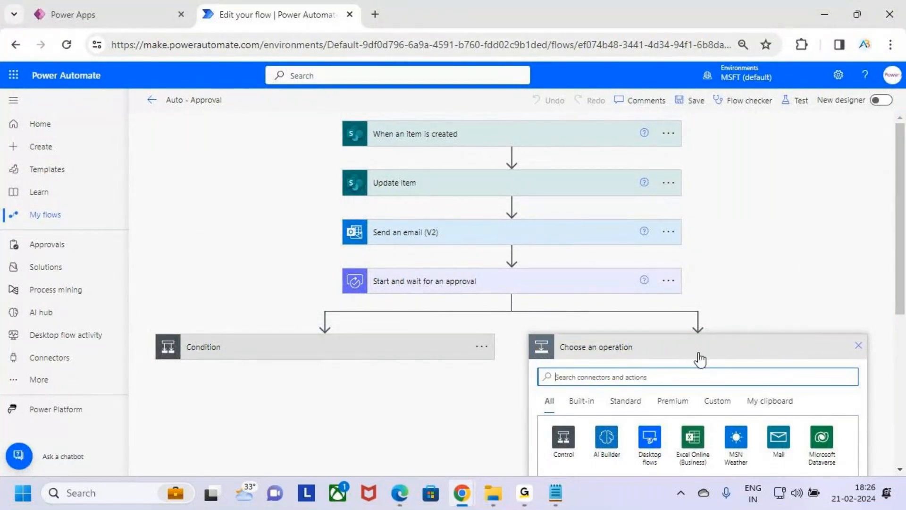
scroll(645, 336, down, 3)
text(Update Items)
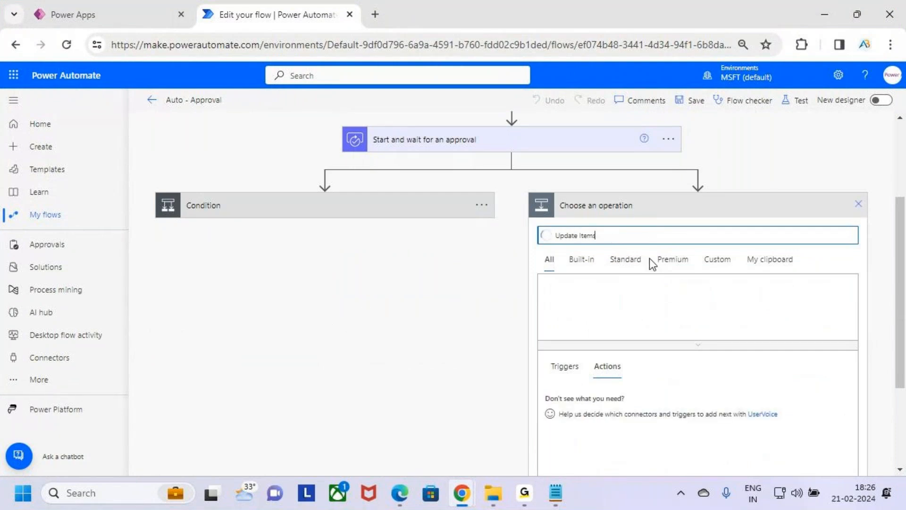
scroll(649, 259, up, 2)
scroll(725, 251, down, 5)
drag(550, 272, 636, 300)
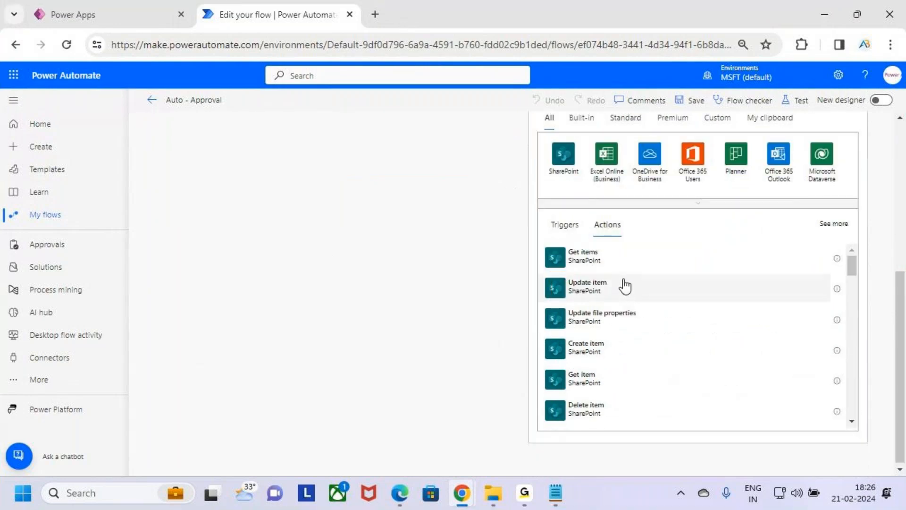
click(623, 288)
Set the new Update item action's site address to Power Automate Flows and its list name to Leave Approval.
scroll(632, 273, up, 1)
scroll(662, 270, down, 1)
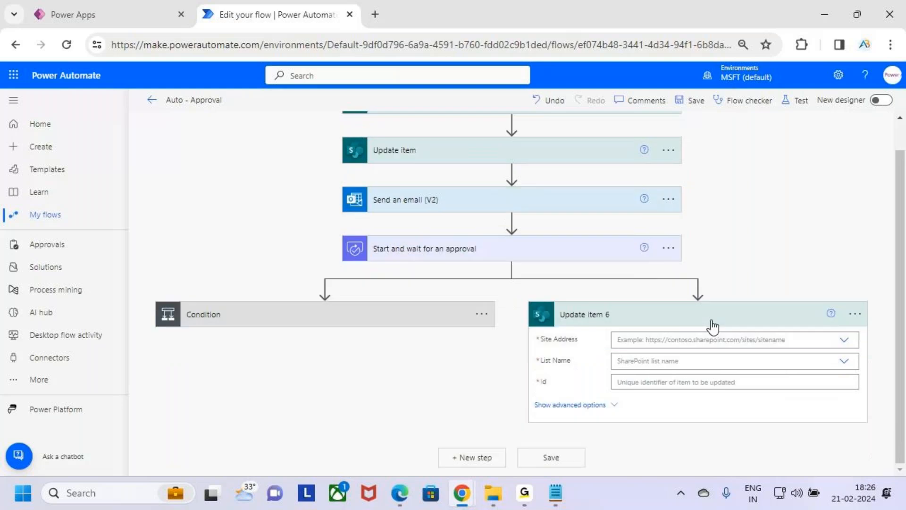
click(684, 344)
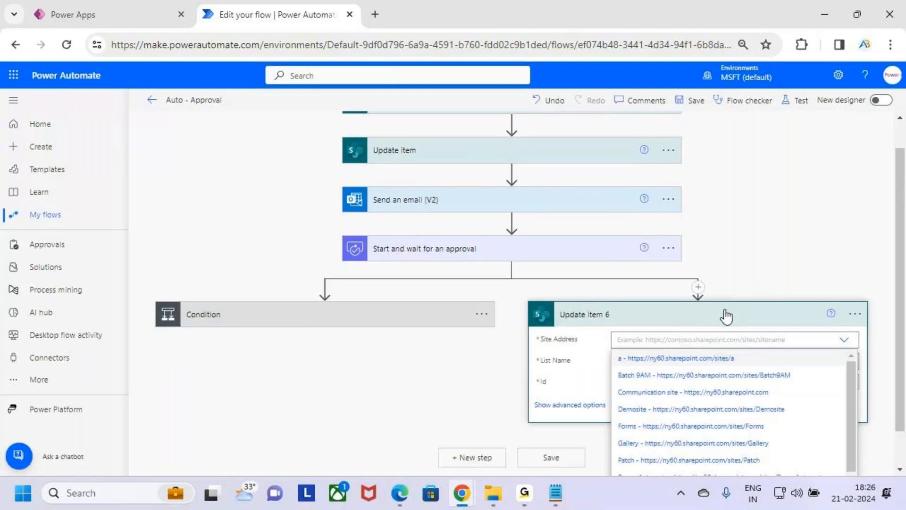
scroll(763, 367, down, 1)
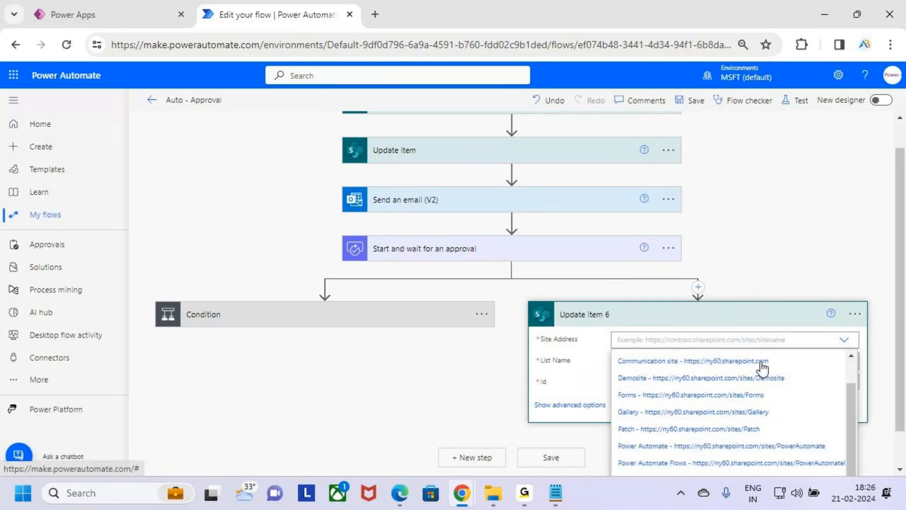
scroll(763, 370, down, 1)
click(700, 421)
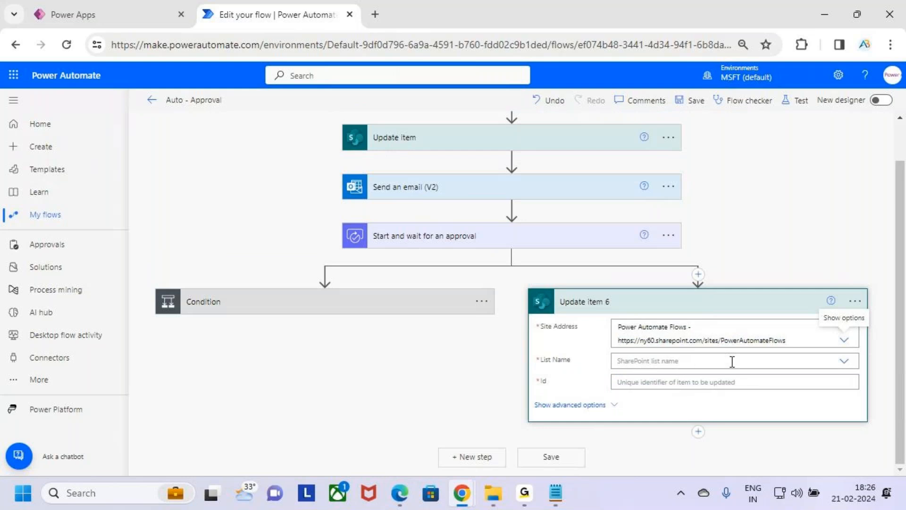
click(655, 359)
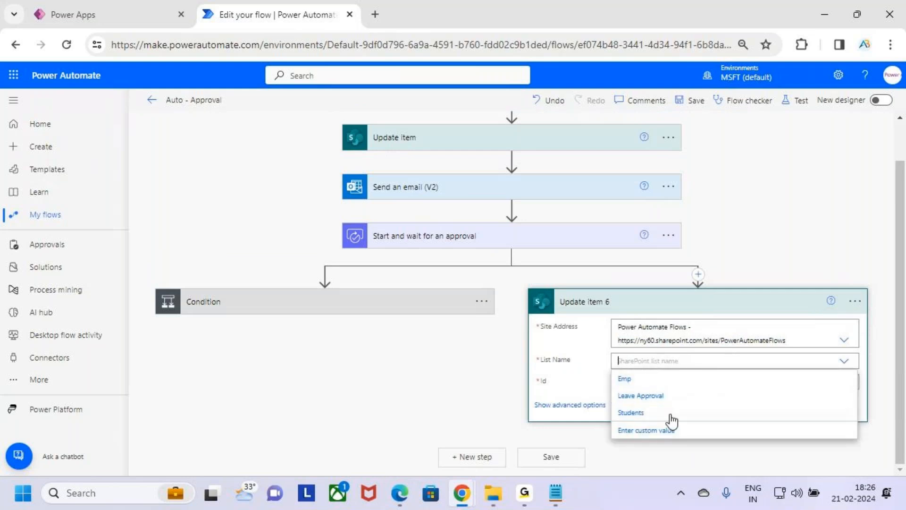
click(709, 398)
Set the new Update item action's Id to the ID value from the When an item is created trigger.
click(667, 381)
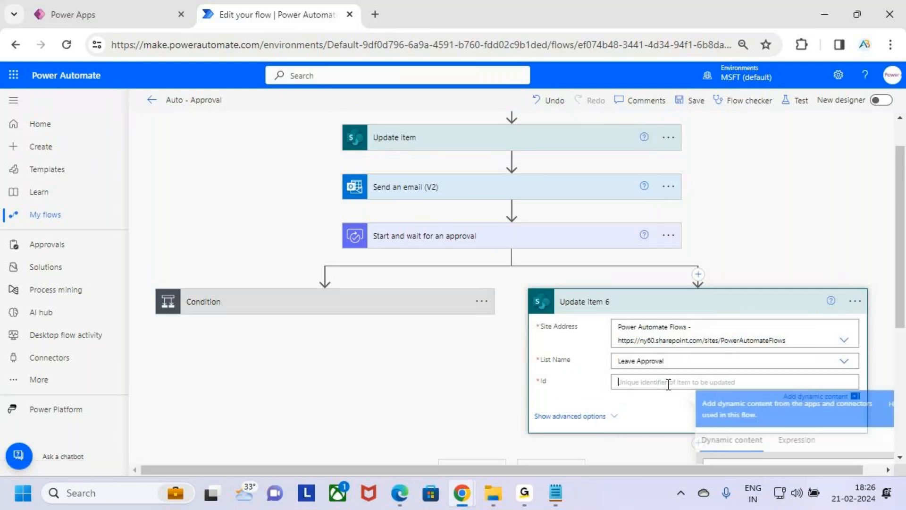
scroll(772, 278, down, 4)
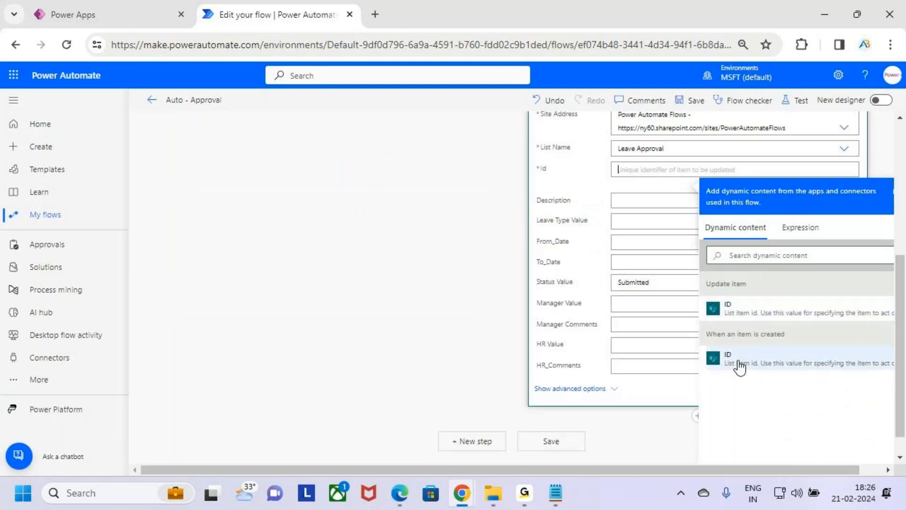
drag(778, 371, 857, 379)
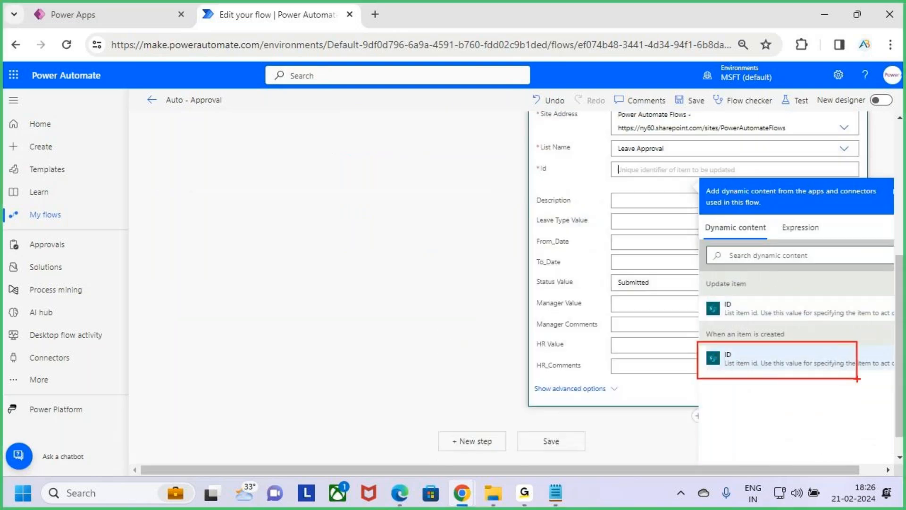
click(786, 366)
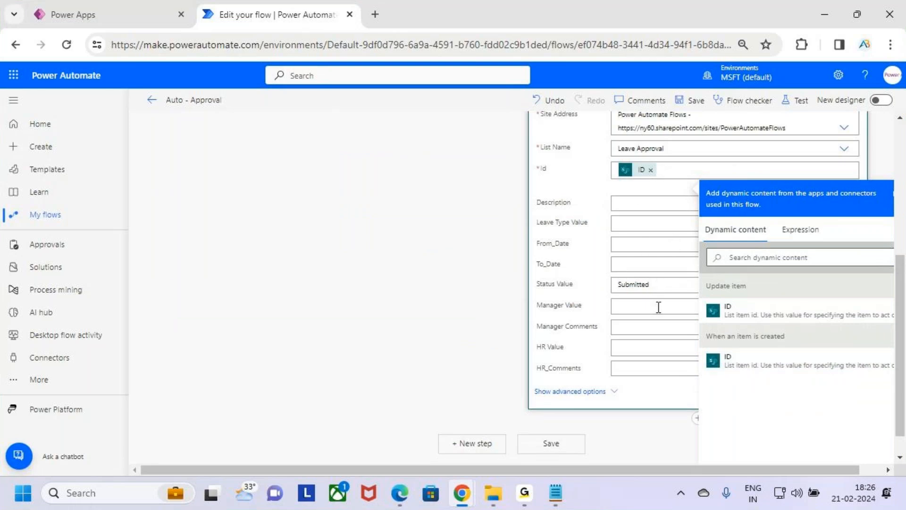
Set the new Update item action's Status Value to Approve, marking the approval path and the status field with temporary annotations.
click(661, 285)
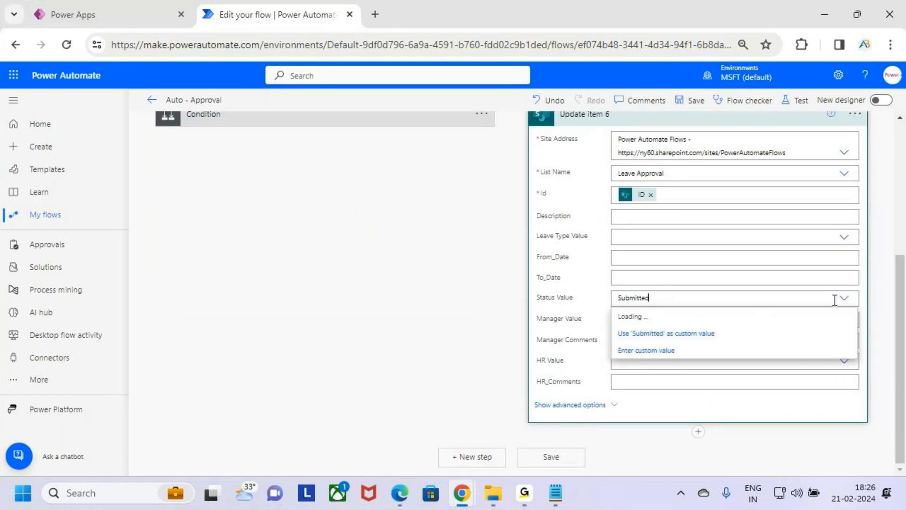
click(848, 302)
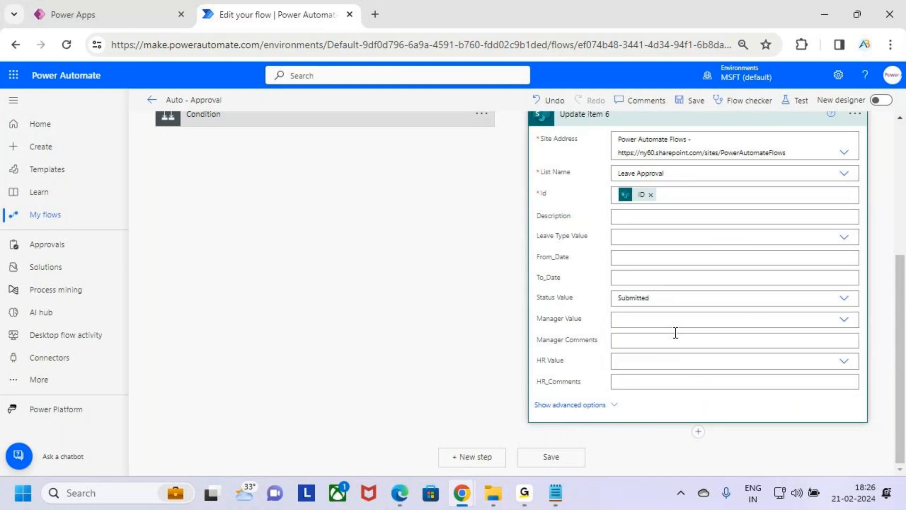
click(843, 304)
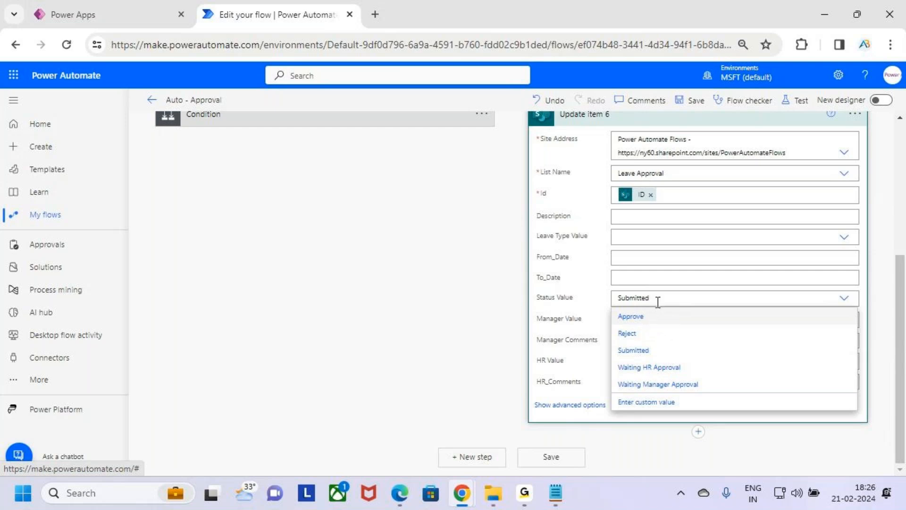
scroll(659, 302, up, 5)
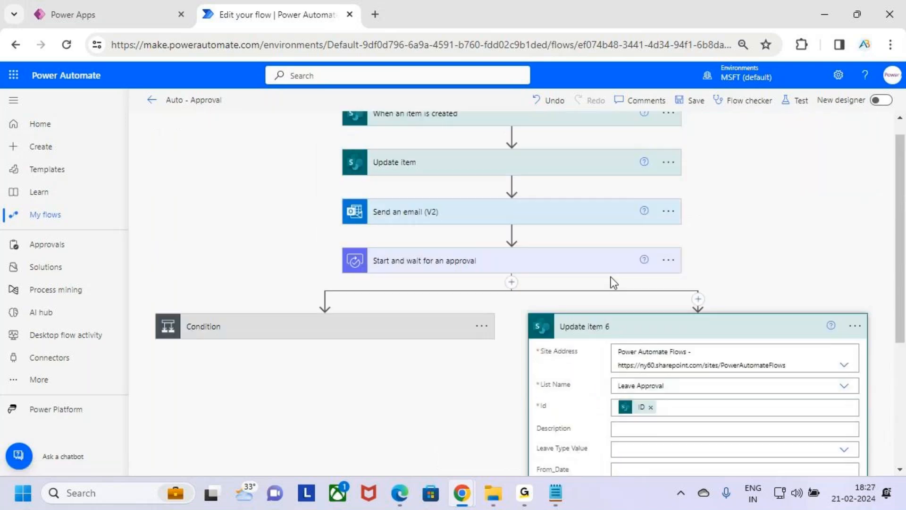
key(ctrl+2)
drag(619, 263, 635, 238)
mouse_move(725, 219)
mouse_down()
mouse_move(730, 257)
mouse_move(750, 212)
mouse_move(785, 236)
mouse_up()
drag(640, 337, 674, 303)
key(Escape)
scroll(720, 367, down, 5)
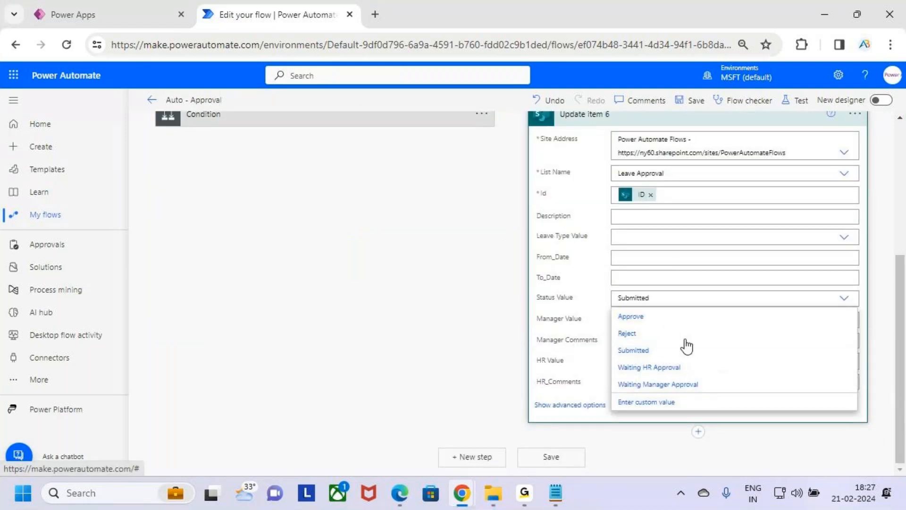
click(670, 324)
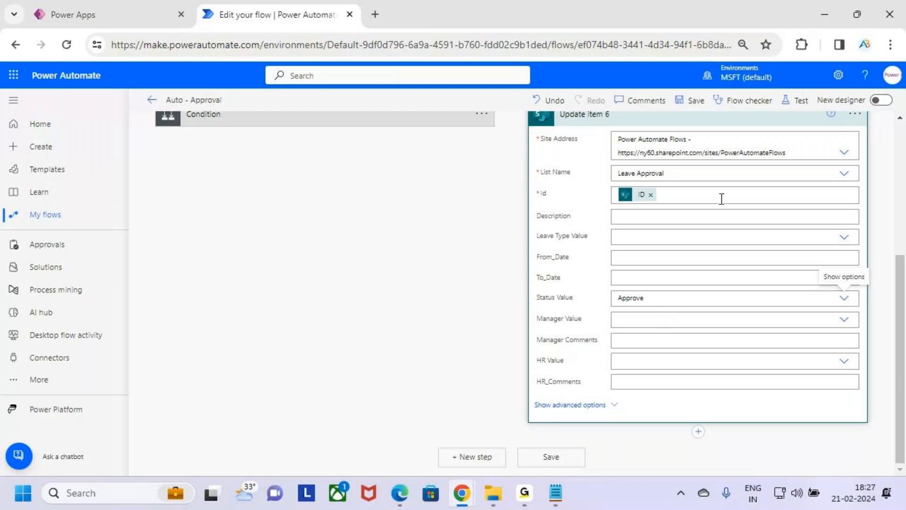
drag(531, 290, 589, 306)
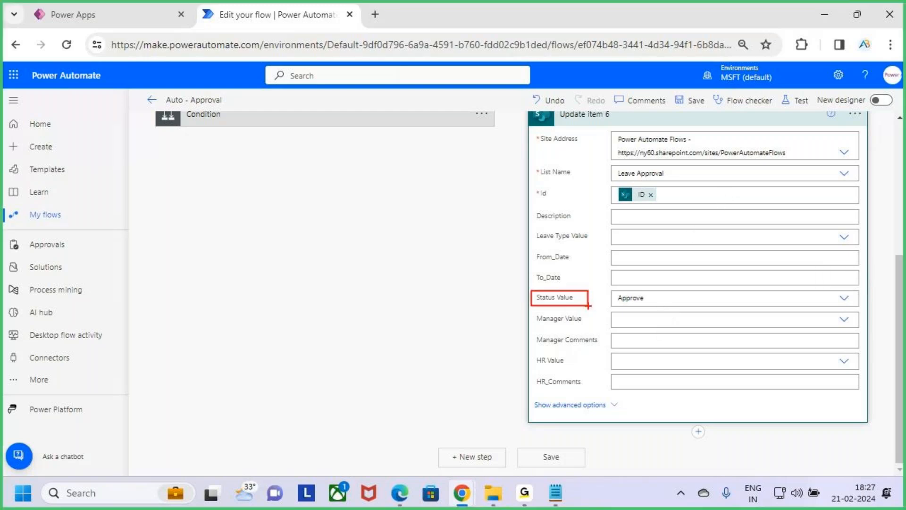
key(Escape)
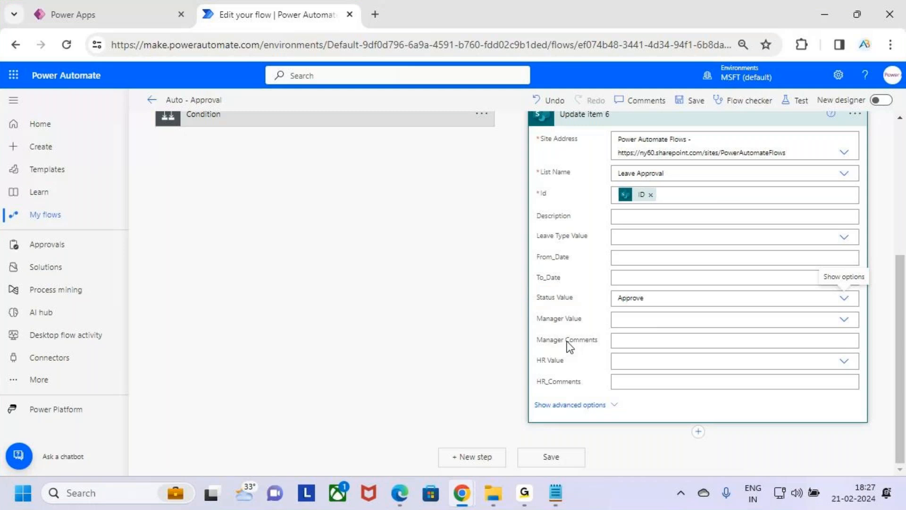
Enter "Auto Approved by the System" as the new Update item action's Manager Comments and collapse the action.
click(638, 339)
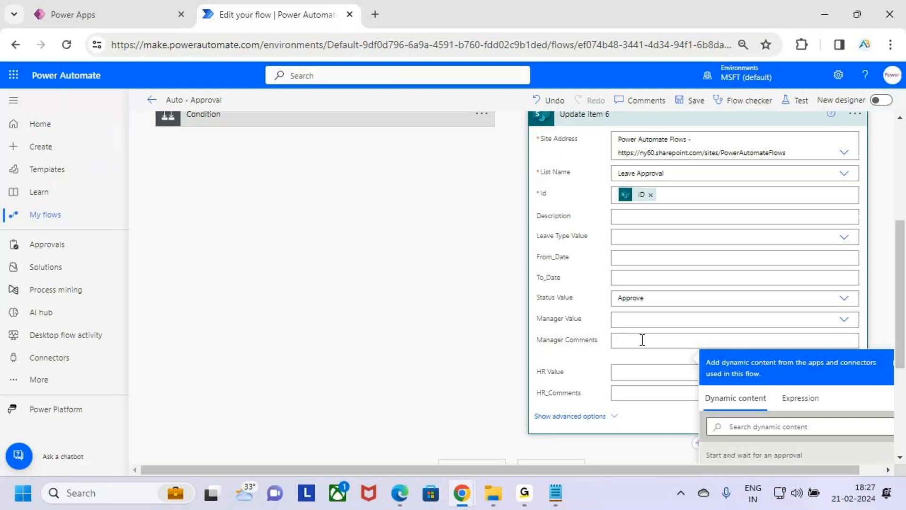
text(It)
key(BackSpace)
key(BackSpace)
text(A)
key(BackSpace)
text(a)
key(BackSpace)
key(BackSpace)
text(Auto Approved by the Sy)
key(BackSpace)
key(BackSpace)
key(BackSpace)
key(BackSpace)
key(BackSpace)
key(BackSpace)
key(BackSpace)
key(BackSpace)
key(BackSpace)
key(BackSpace)
key(BackSpace)
text(ed by the System)
drag(722, 341, 613, 338)
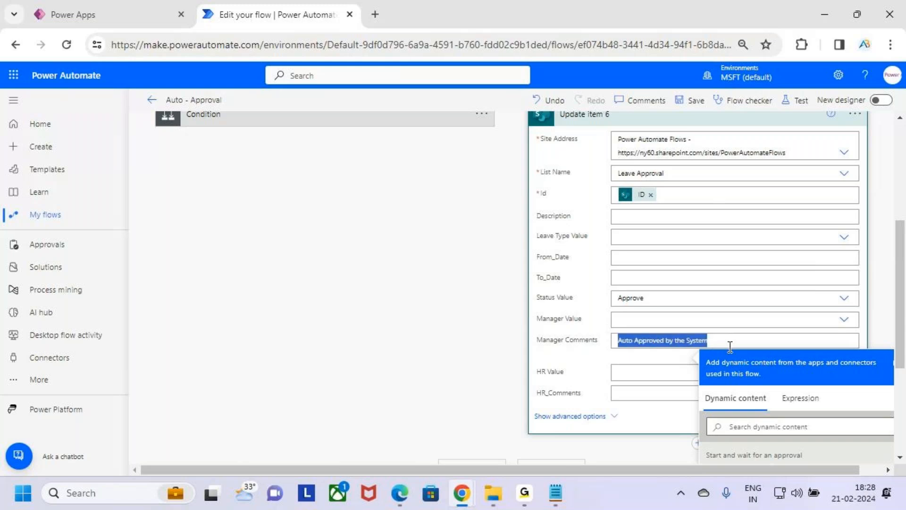
click(745, 344)
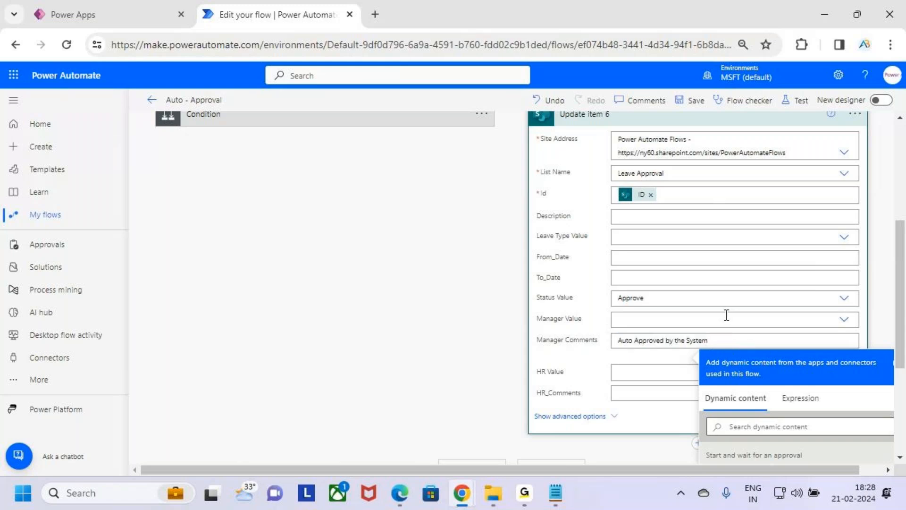
scroll(730, 314, up, 2)
scroll(726, 312, down, 4)
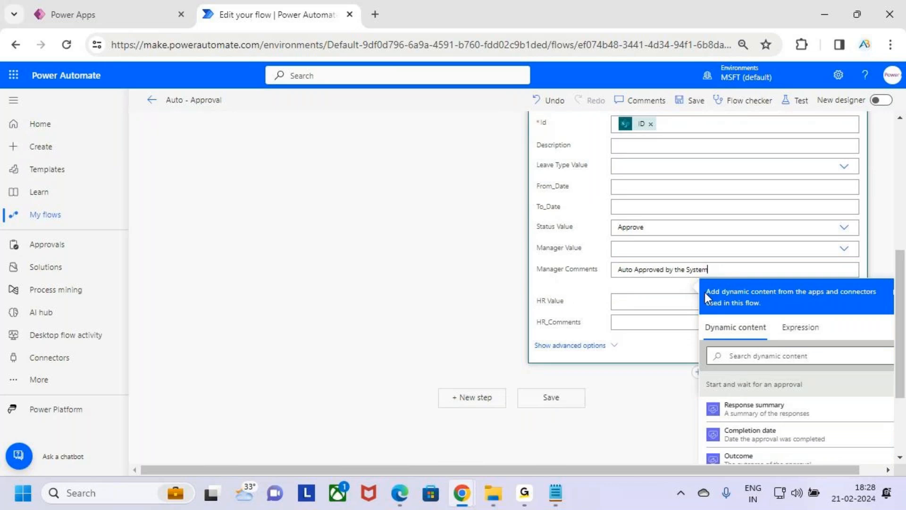
scroll(704, 293, up, 4)
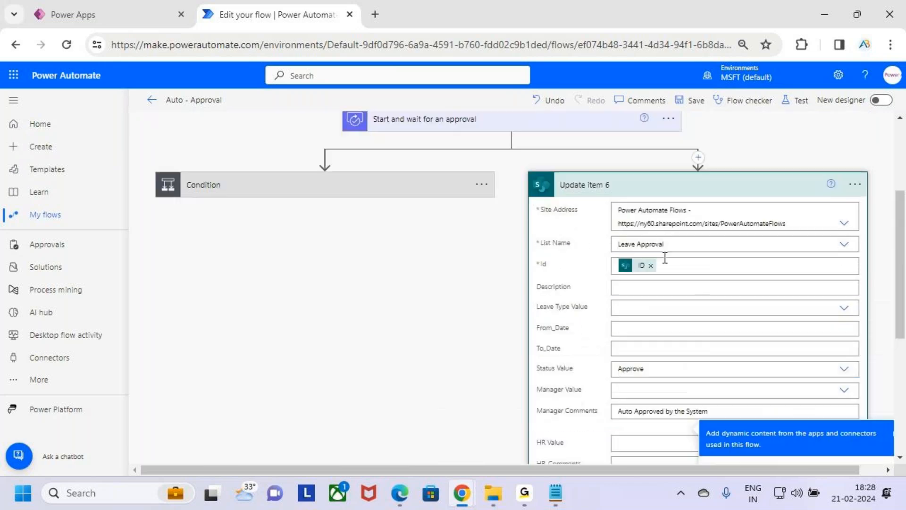
click(680, 193)
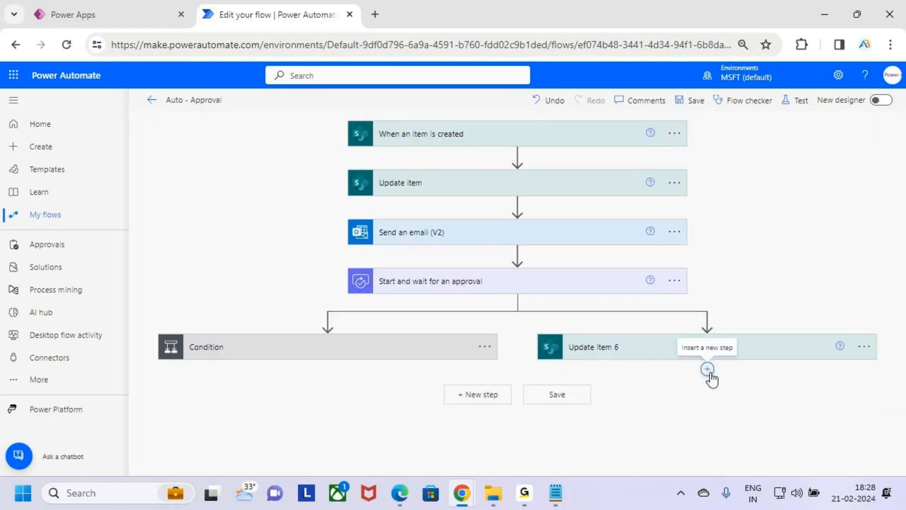
Search for "send an email" and add the Office 365 Outlook Send an email (V2) action below the parallel branch's Update item.
click(708, 370)
click(712, 385)
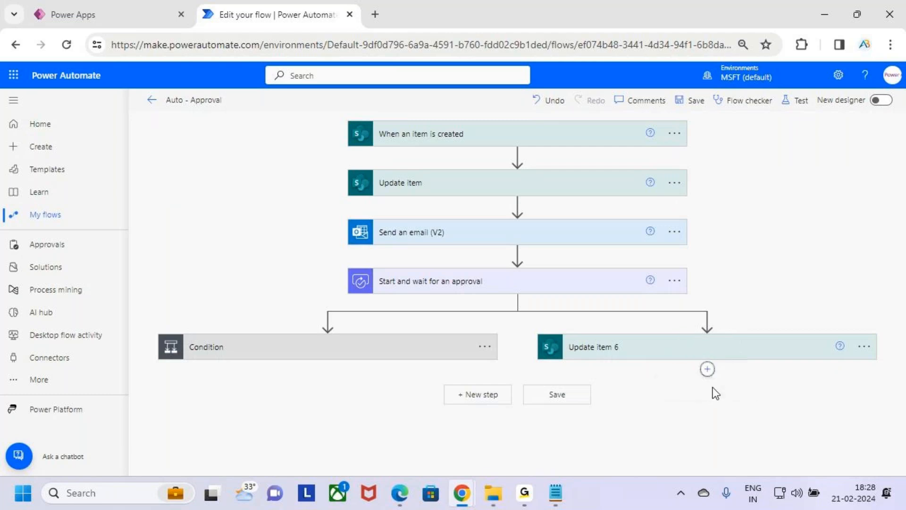
click(650, 355)
text(send an e)
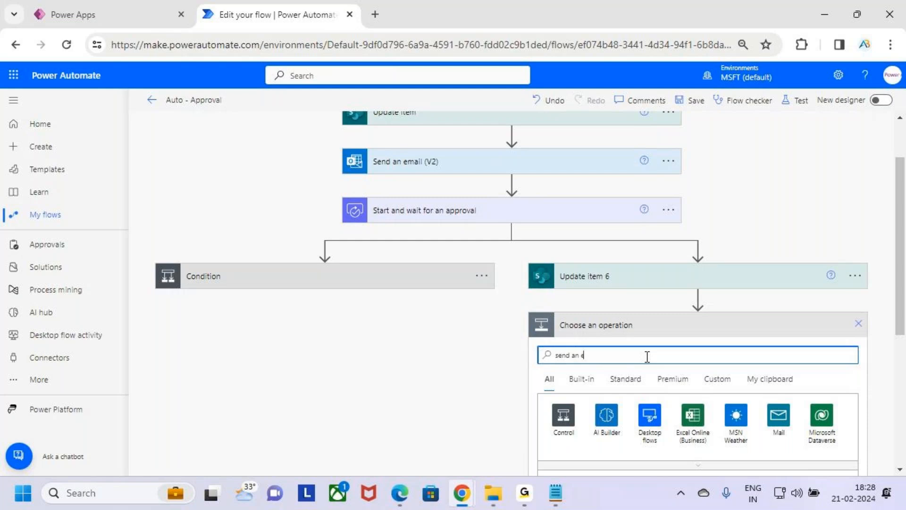
text(mail)
scroll(664, 305, down, 3)
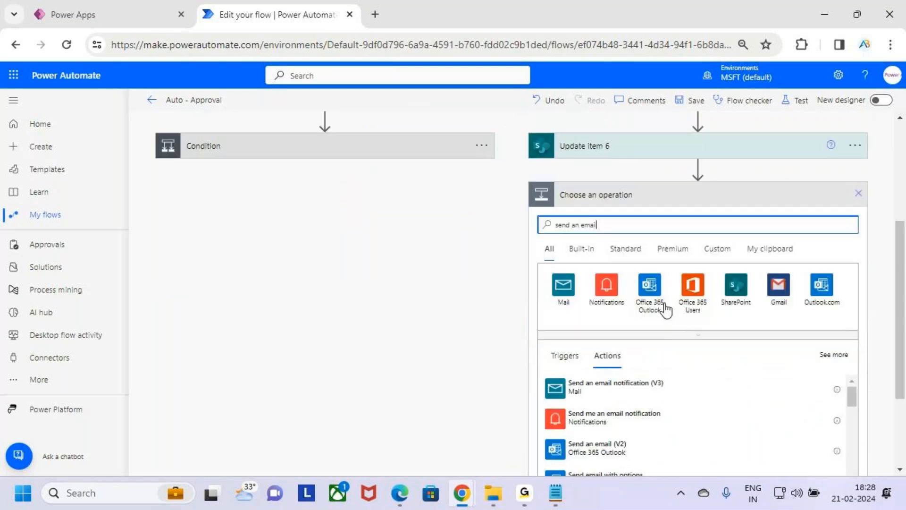
scroll(664, 381, down, 1)
scroll(667, 416, up, 1)
click(650, 437)
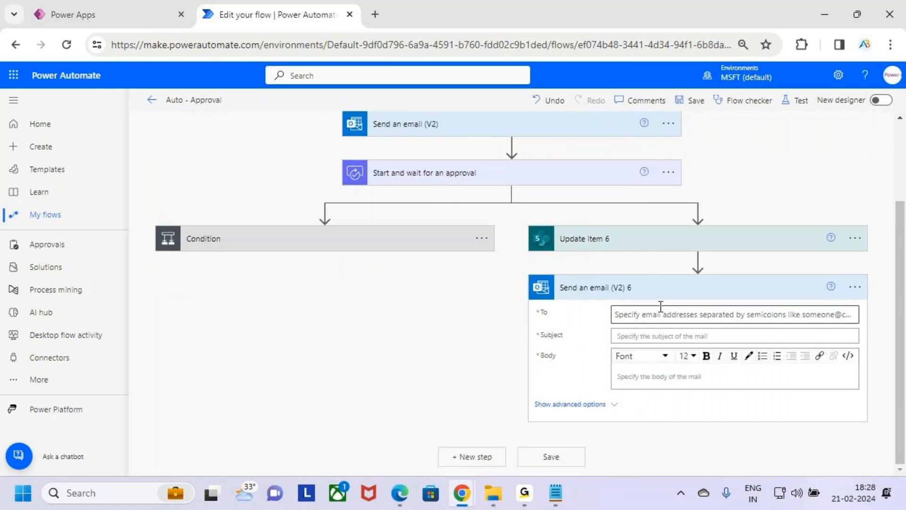
Set the new email's recipient to Created By Email from the When an item is created trigger.
click(825, 331)
click(808, 348)
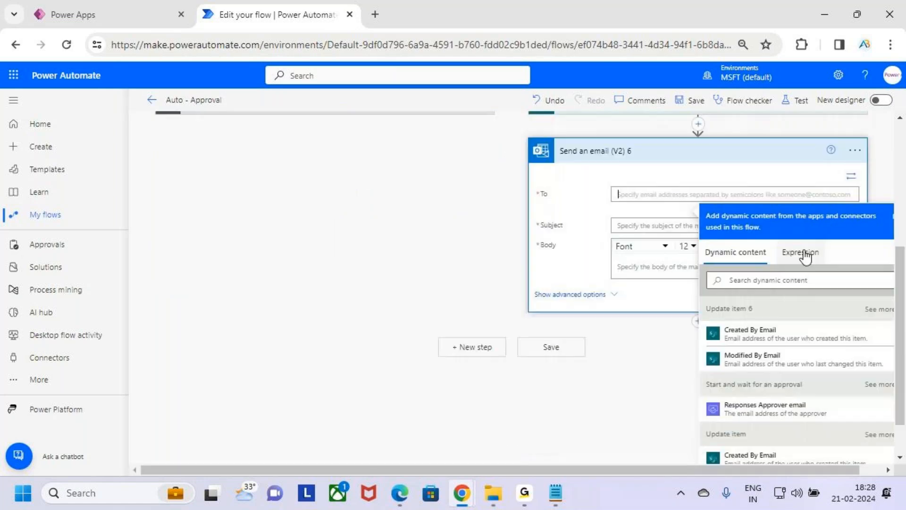
scroll(802, 312, down, 1)
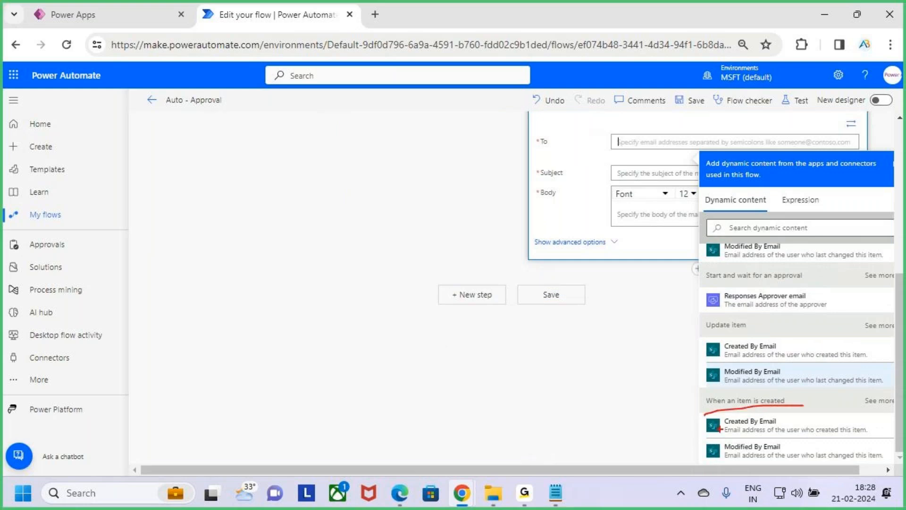
click(790, 431)
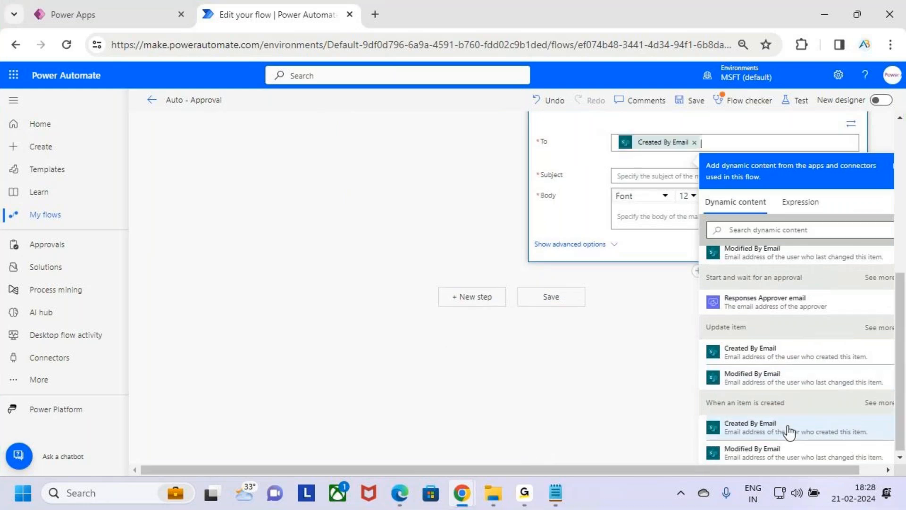
Enter "Auto Approved by System" as the new email's subject.
click(654, 174)
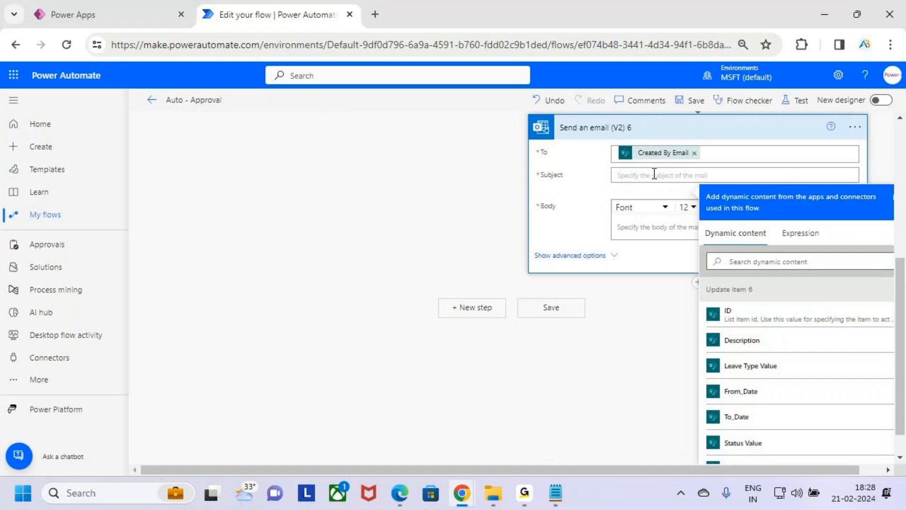
text(Auto Approved nby System)
Start the email body with "Hii" followed by Created By DisplayName from the When an item is created trigger.
click(659, 230)
text(Hii)
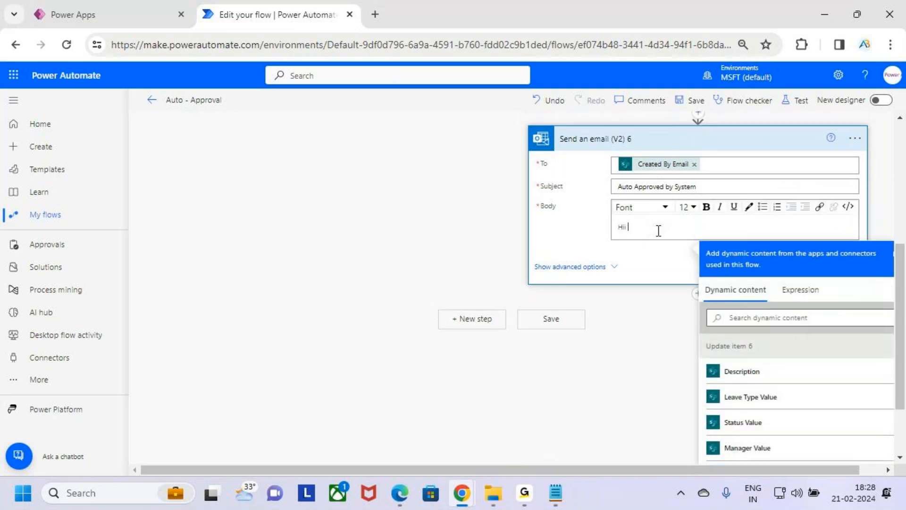
scroll(795, 402, down, 10)
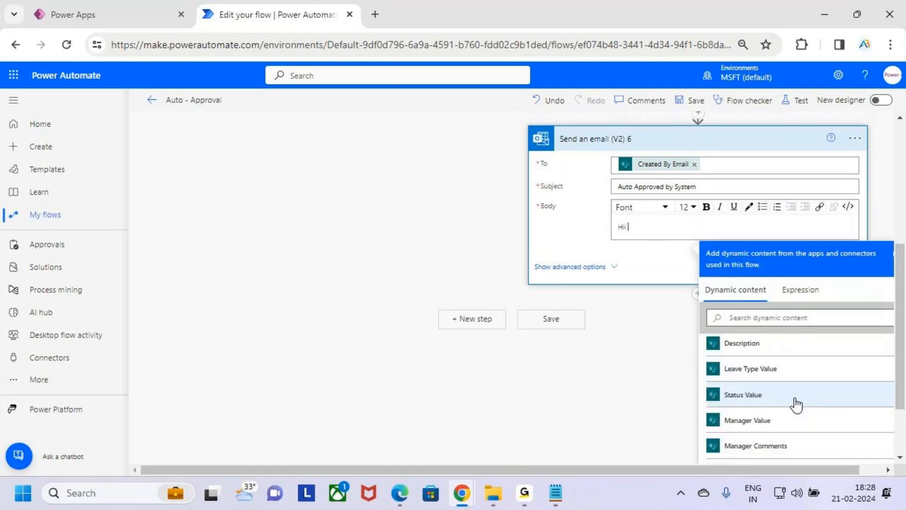
scroll(798, 409, down, 10)
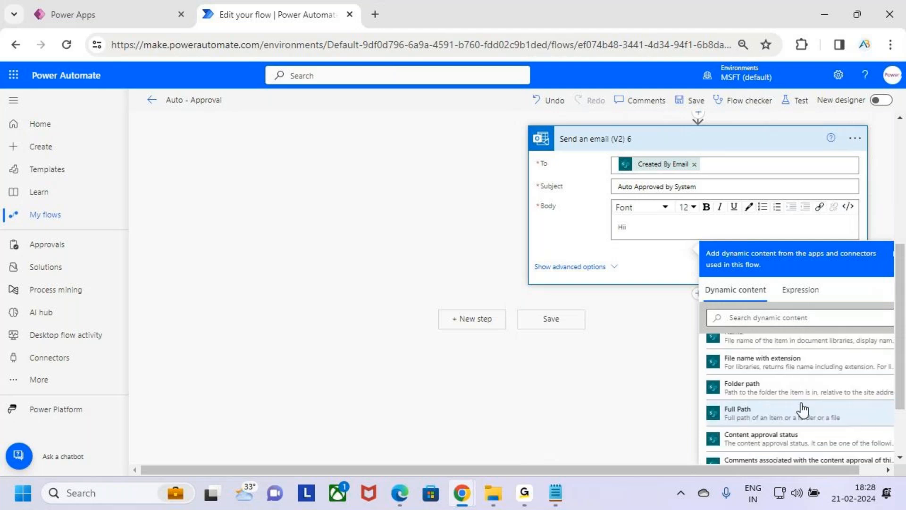
scroll(803, 382, up, 10)
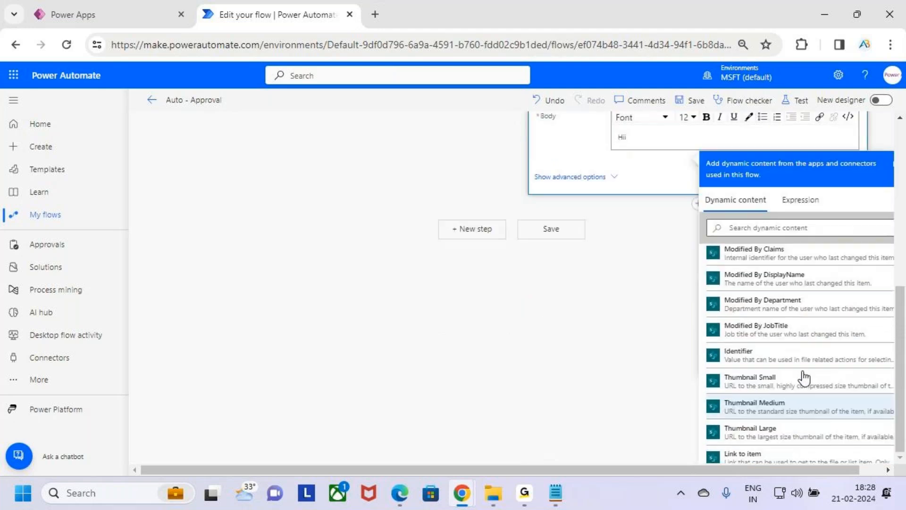
scroll(804, 376, up, 3)
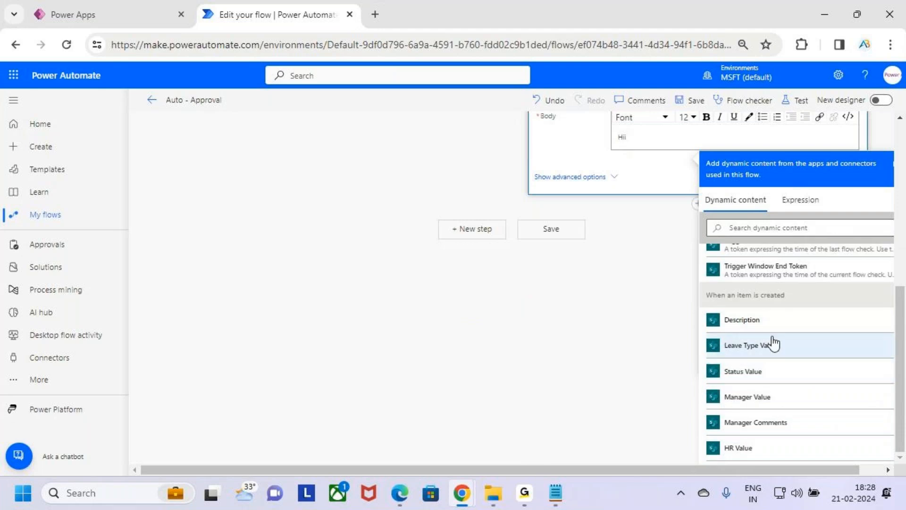
scroll(793, 330, down, 2)
scroll(784, 373, up, 6)
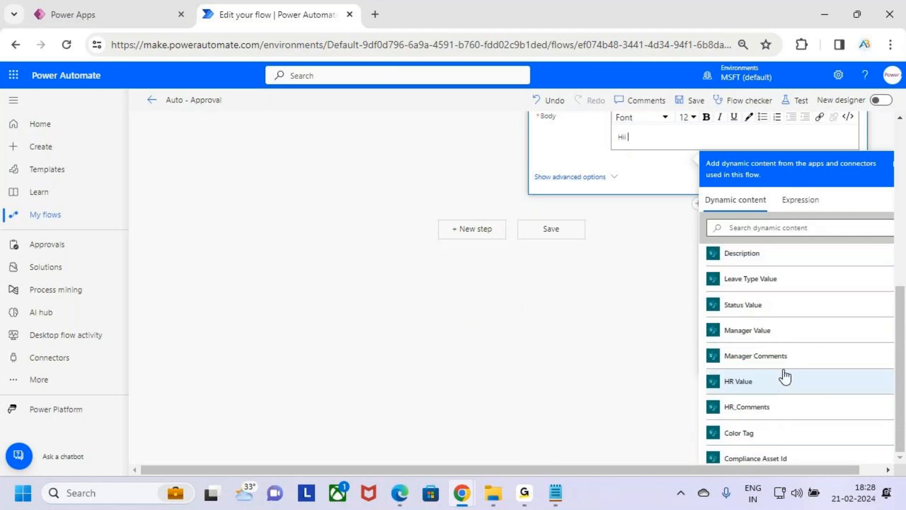
scroll(798, 347, down, 8)
scroll(803, 344, down, 2)
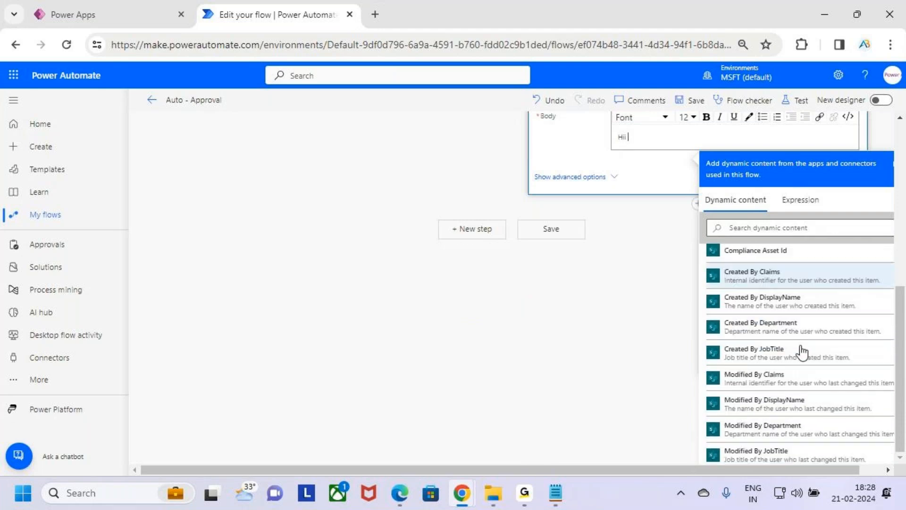
click(756, 302)
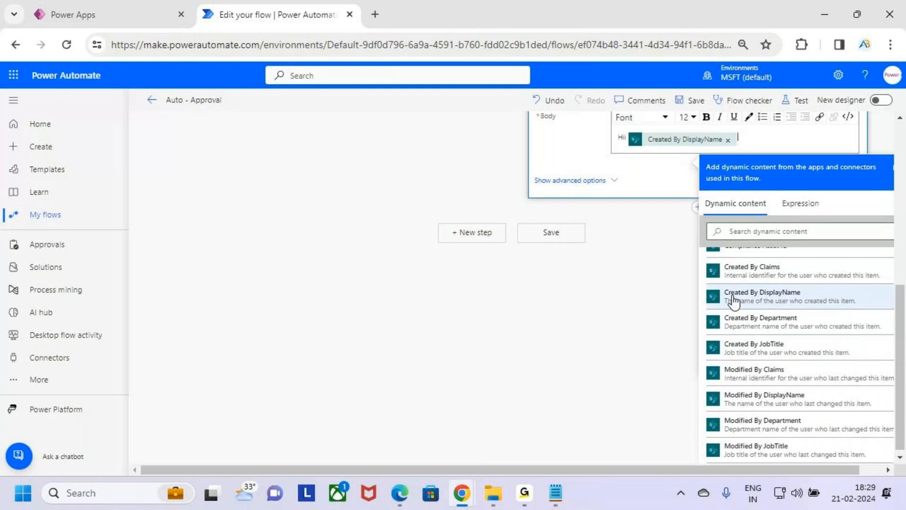
scroll(735, 302, up, 2)
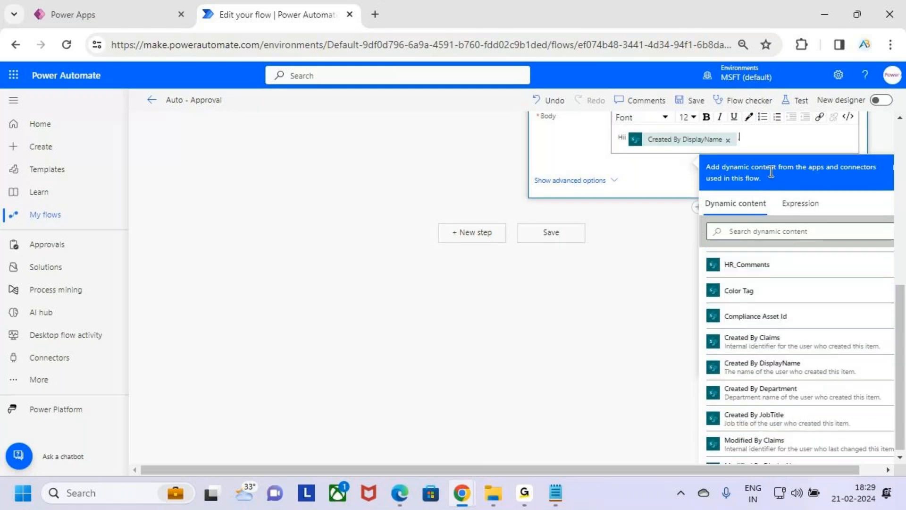
Add a comma after the greeting's name and the line "Your Leave Request has been Auto Approved by the System" below it.
key(shift+Left)
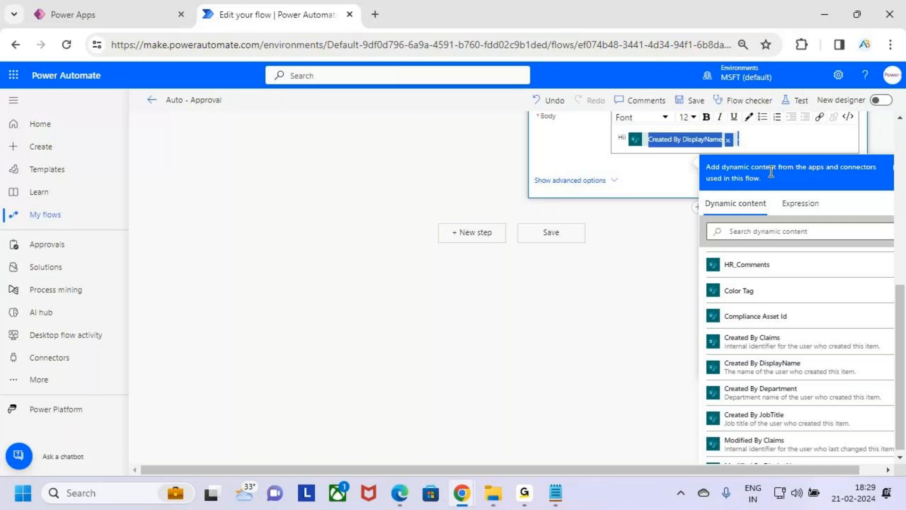
click(754, 137)
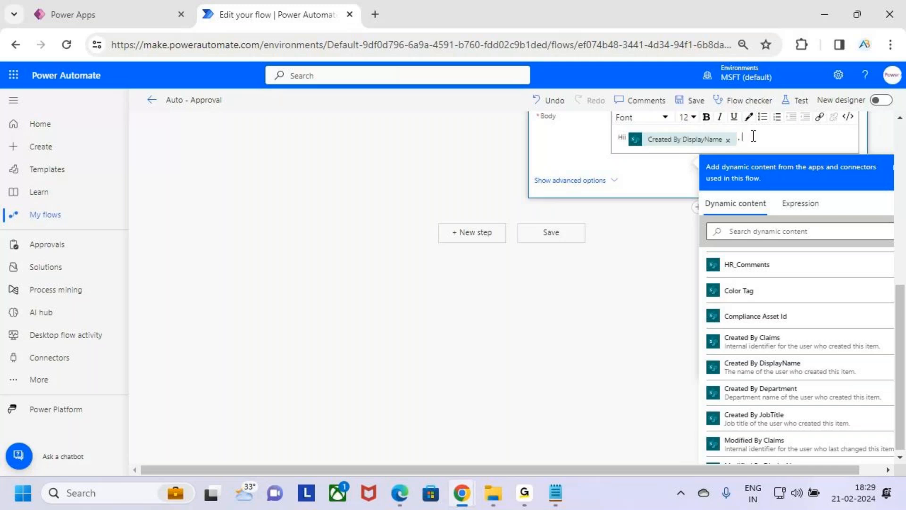
key(Return)
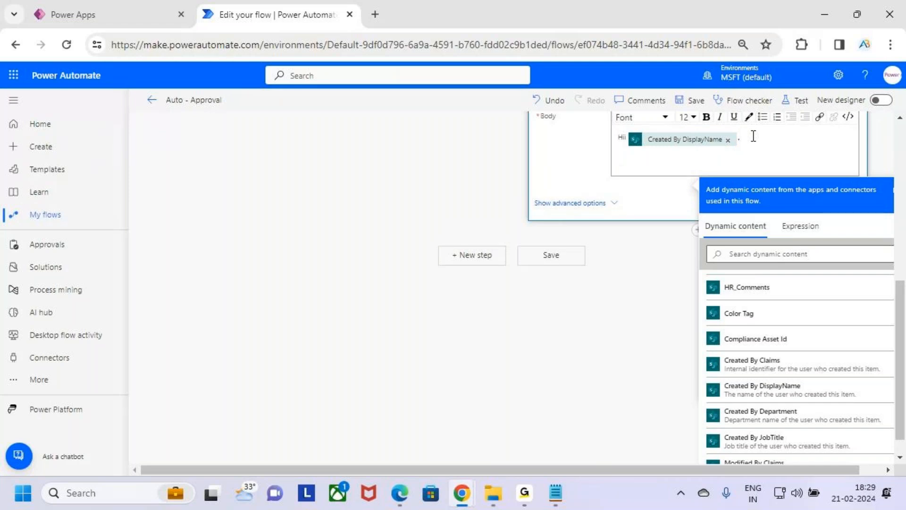
text(Your Leave Request has been)
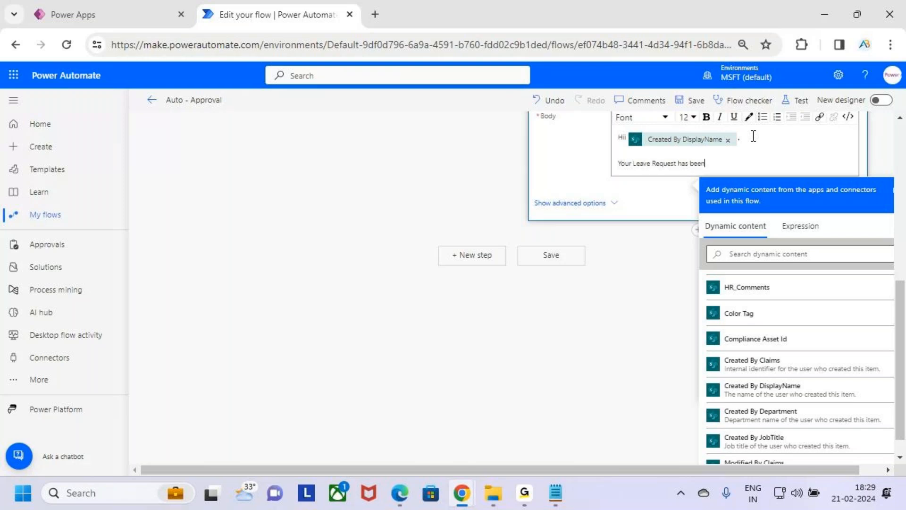
text( Auto Approved by the System)
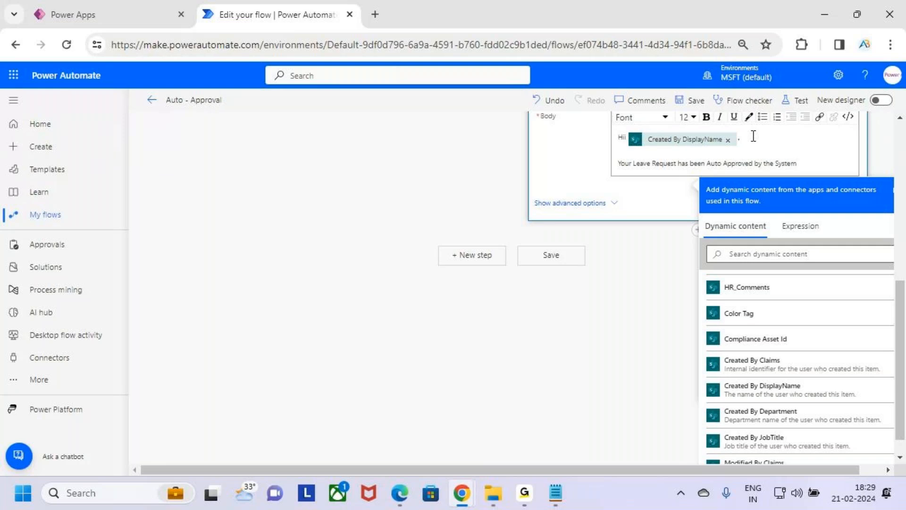
Close the email body with "Thanks" and "AB Trainings" on separate lines, both in bold.
key(Return)
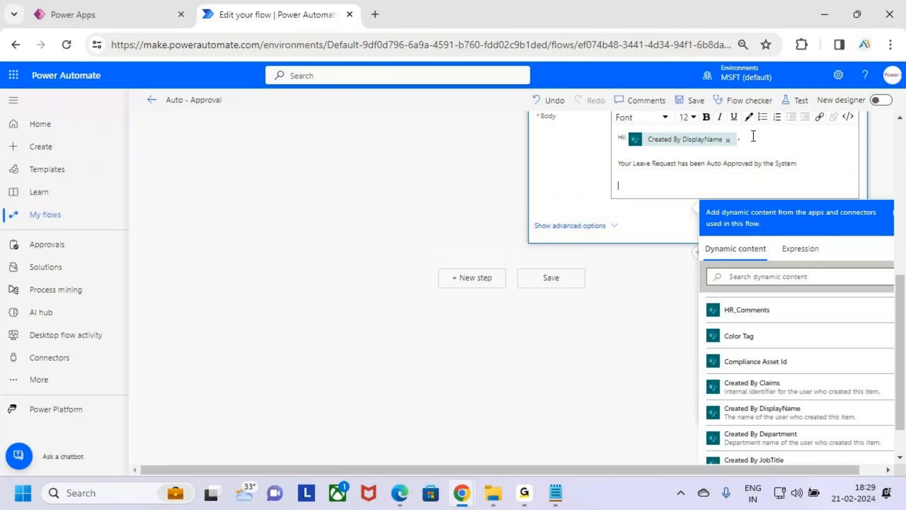
text(Thanks)
key(Return)
text(AB)
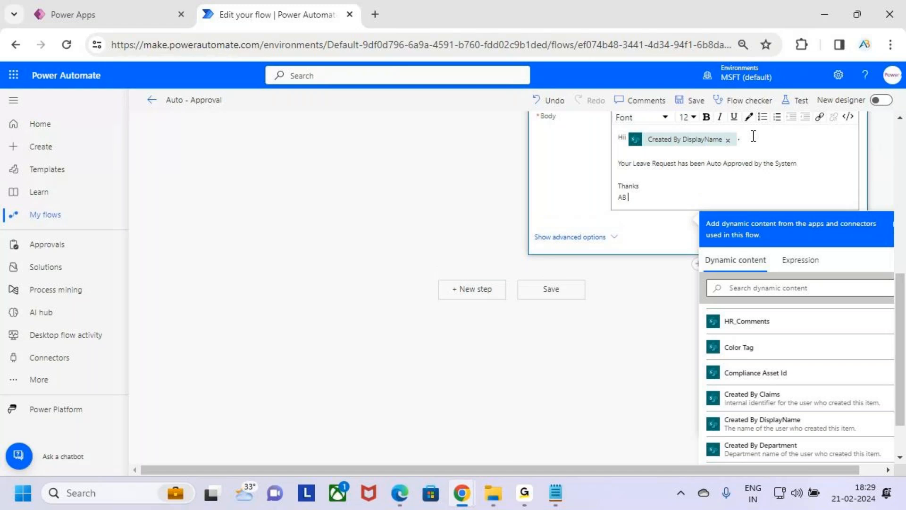
text( Trainings)
key(shift+Up)
key(shift+Home)
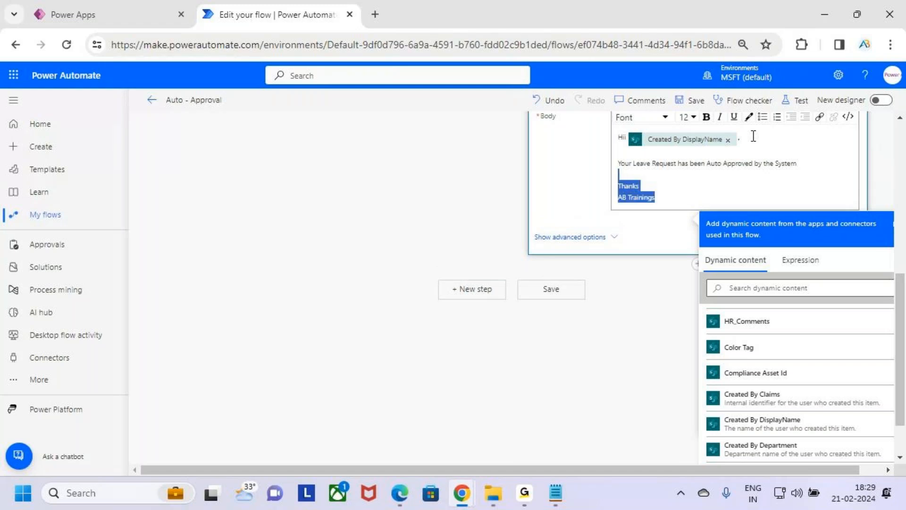
click(707, 117)
click(707, 178)
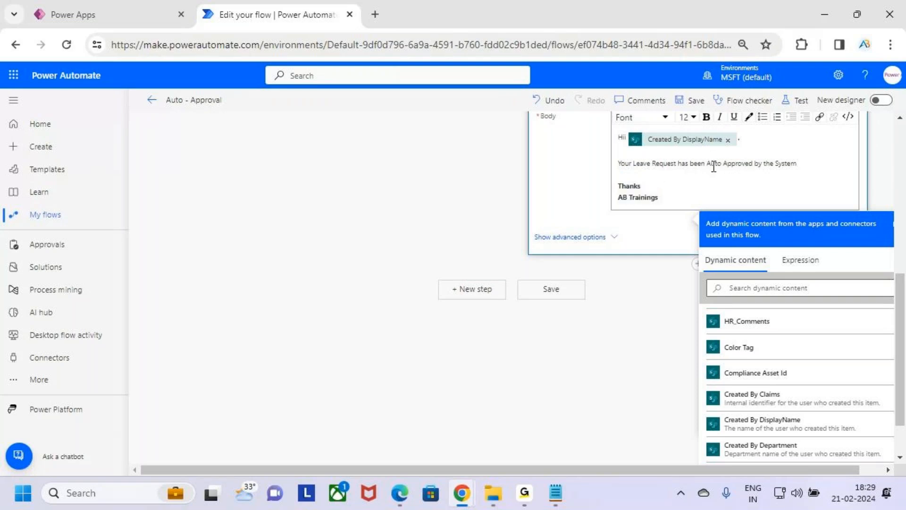
Replace "Auto Approved by the System" in the leave request sentence with "Approved" in bold.
drag(707, 163, 797, 163)
key(BackSpace)
key(BackSpace)
text(n Approb)
key(BackSpace)
text(ved)
key(shift+Left)
key(shift+Left)
key(shift+Left)
key(shift+Left)
key(shift+Left)
key(shift+Left)
key(shift+Left)
key(shift+Left)
click(706, 117)
click(747, 163)
Insert a bold "Mgr_Comments :" label on its own line between the leave request sentence and the sign-off.
click(679, 178)
key(Return)
key(Return)
click(642, 186)
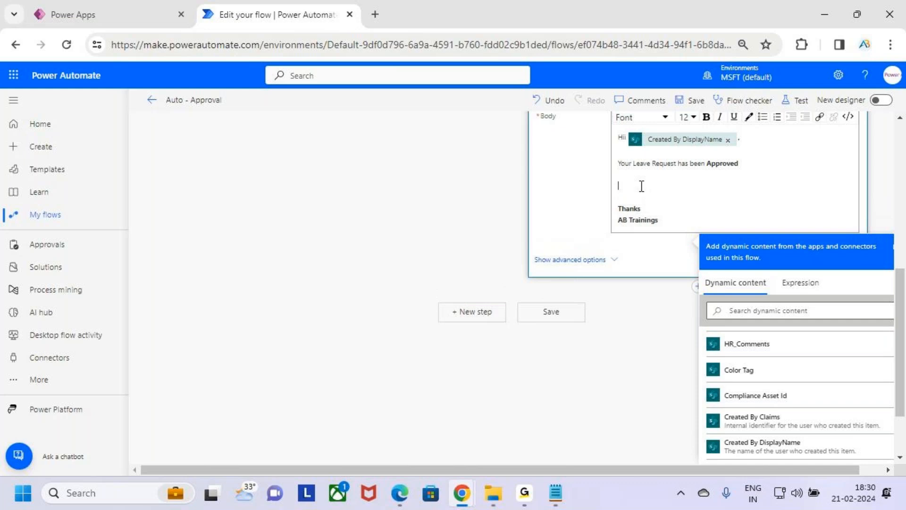
text(Mgr.)
text(Comments)
text( :)
triple_click(642, 186)
click(706, 117)
click(702, 187)
Enter "Auto Approved by the System" in regular weight after the Mgr_Comments label and collapse the email action.
text(Auto Approved by the System)
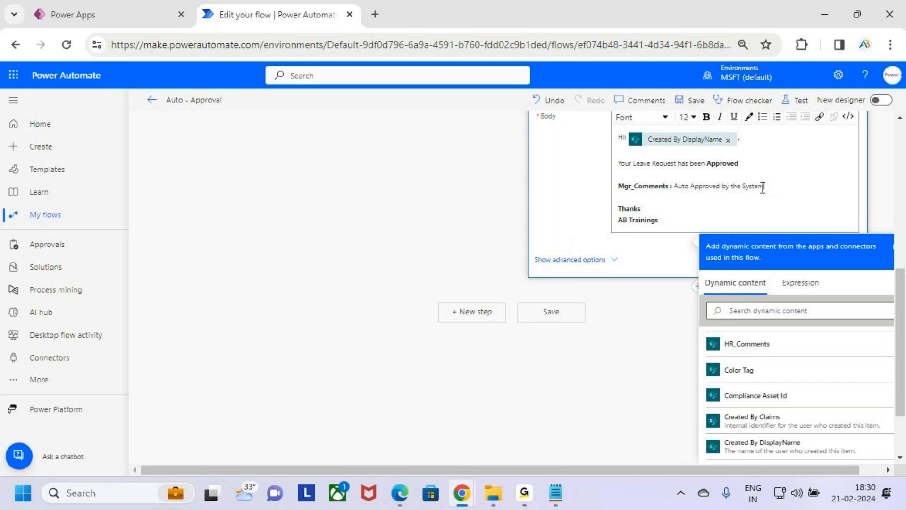
drag(763, 186, 721, 186)
click(720, 215)
scroll(718, 195, up, 3)
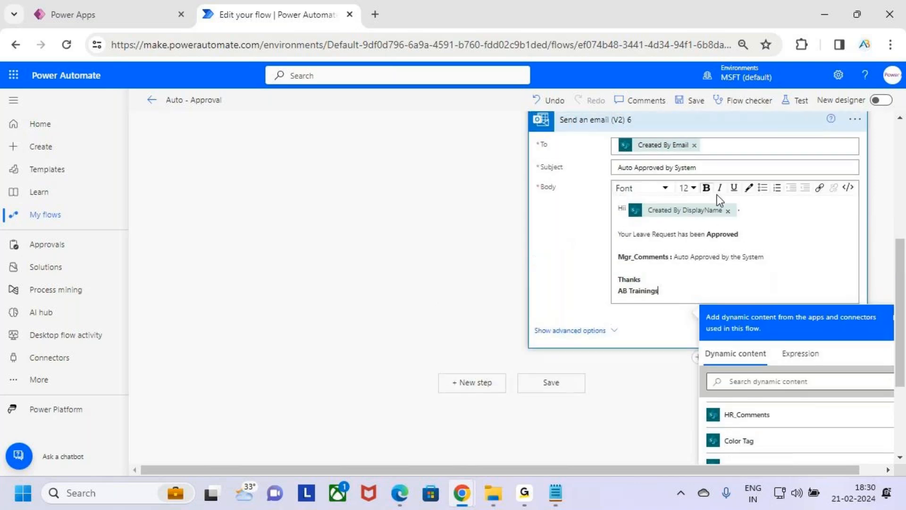
click(721, 193)
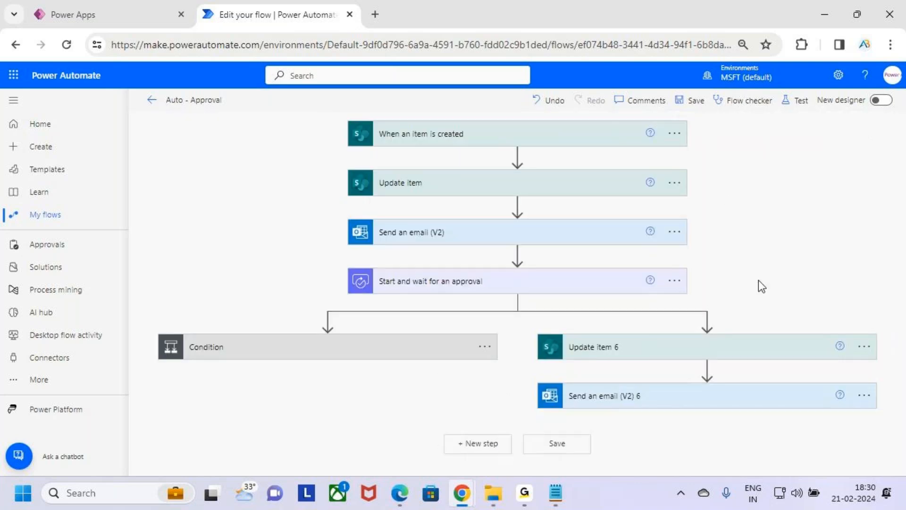
Search for "Terminate" and add the Terminate control action below the parallel branch's Send an email (V2) 6.
click(707, 418)
click(717, 435)
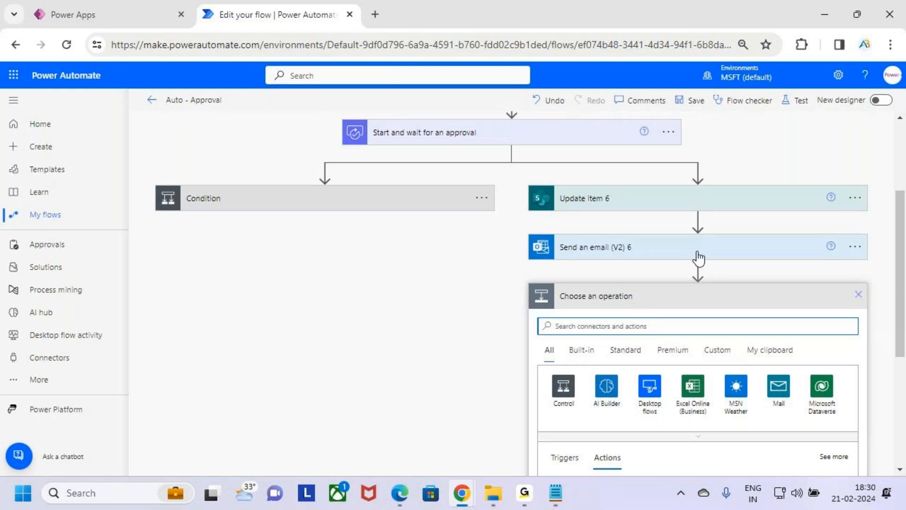
key(alt+Tab)
drag(45, 312, 117, 311)
key(alt+Tab)
click(633, 326)
text(Ter)
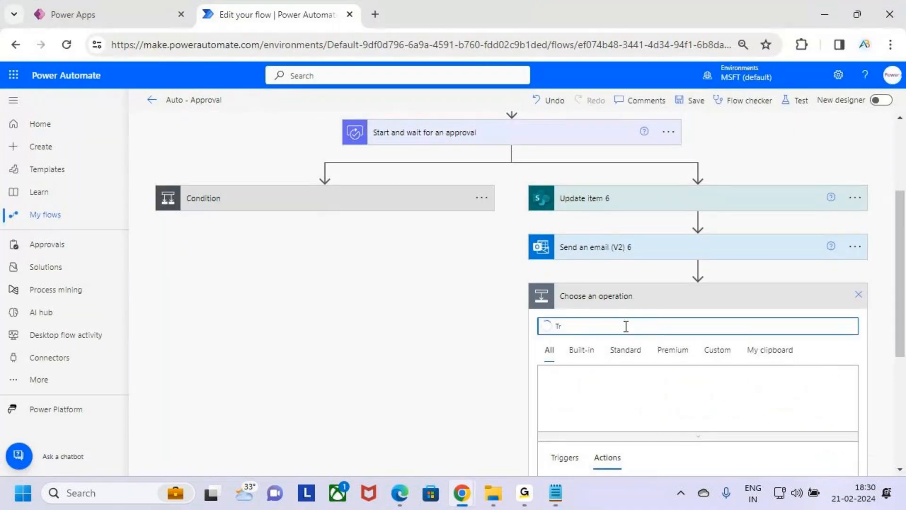
text(minate)
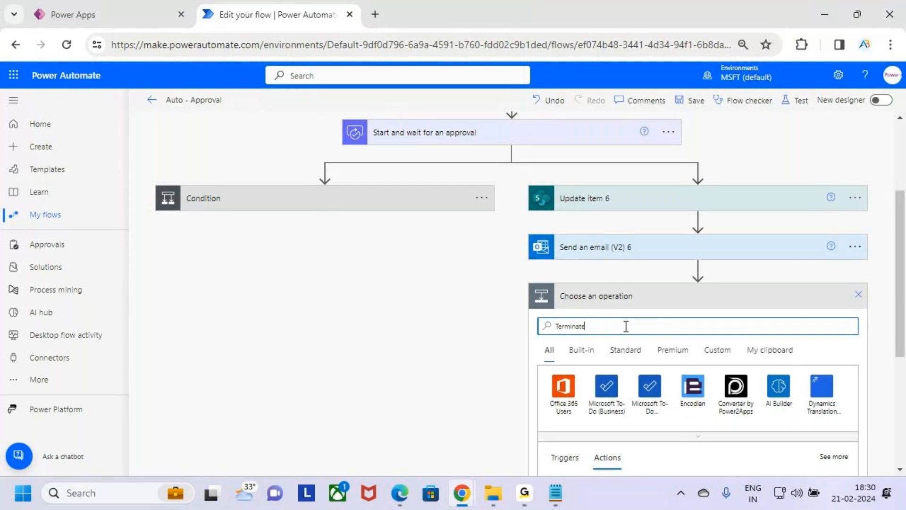
scroll(691, 264, down, 3)
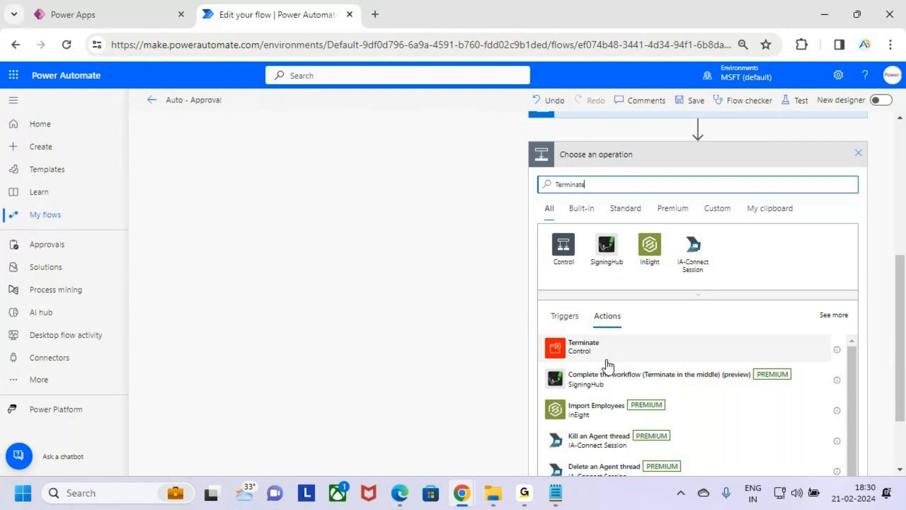
click(642, 347)
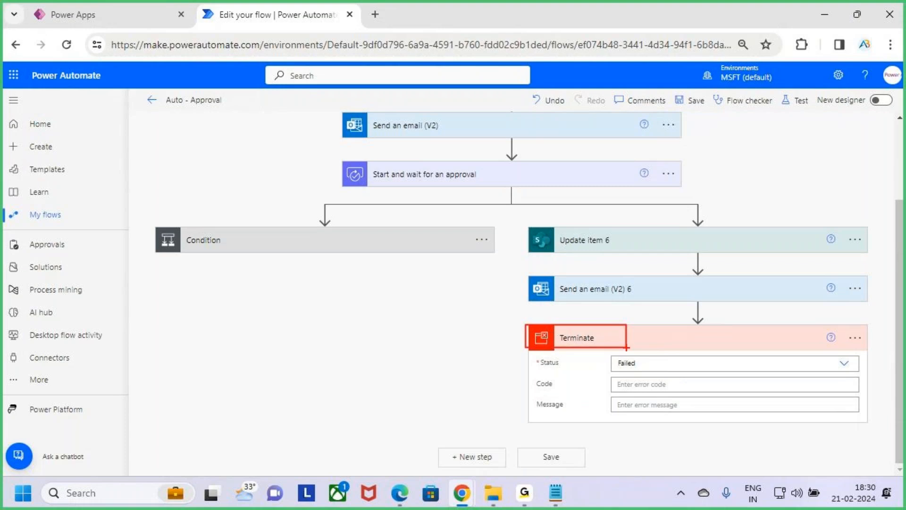
Switch to the Notepad class notes to review the Terminate definition, and return to the flow.
click(555, 493)
click(82, 311)
drag(137, 310, 323, 313)
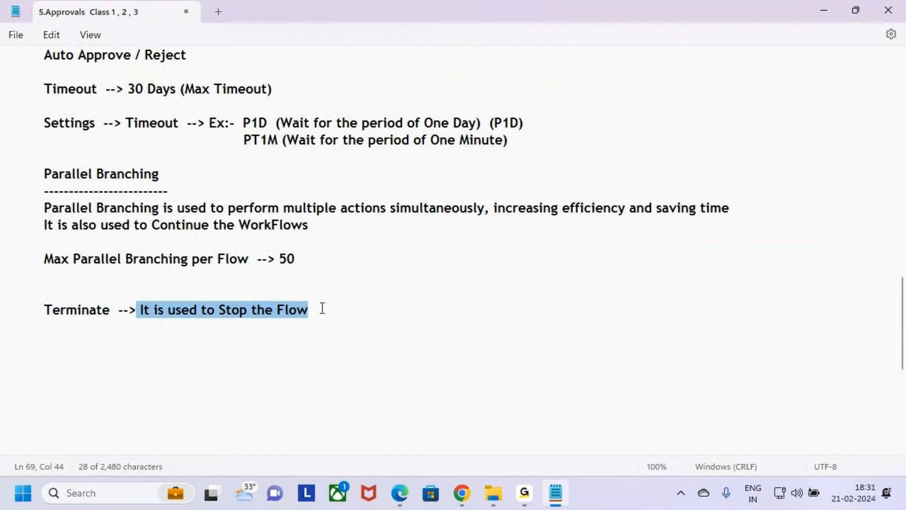
click(323, 308)
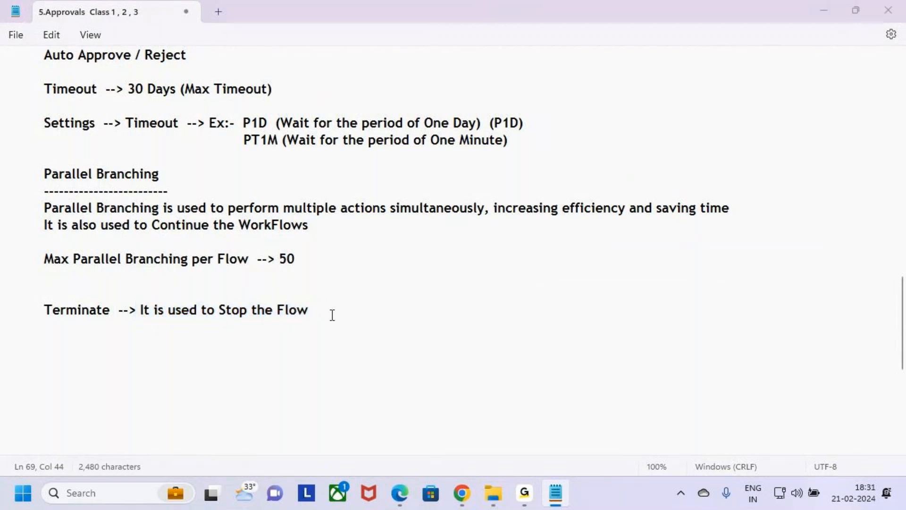
key(alt+Tab)
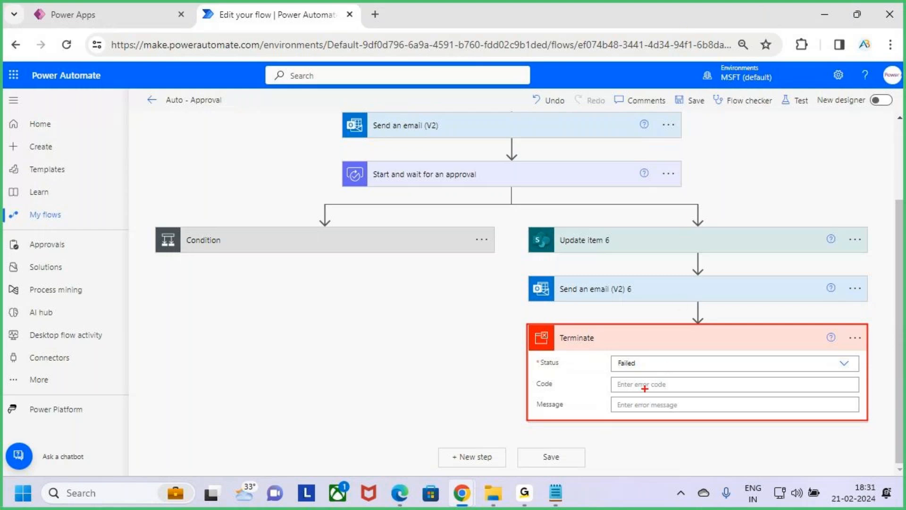
Set the Terminate action's status to Succeeded.
mouse_move(633, 378)
mouse_down()
mouse_move(643, 381)
mouse_move(695, 321)
mouse_up()
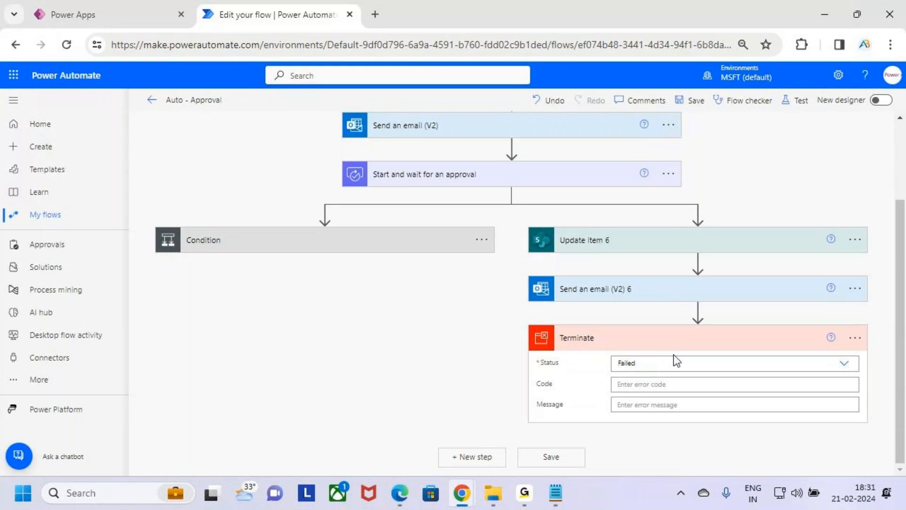
drag(538, 367, 585, 365)
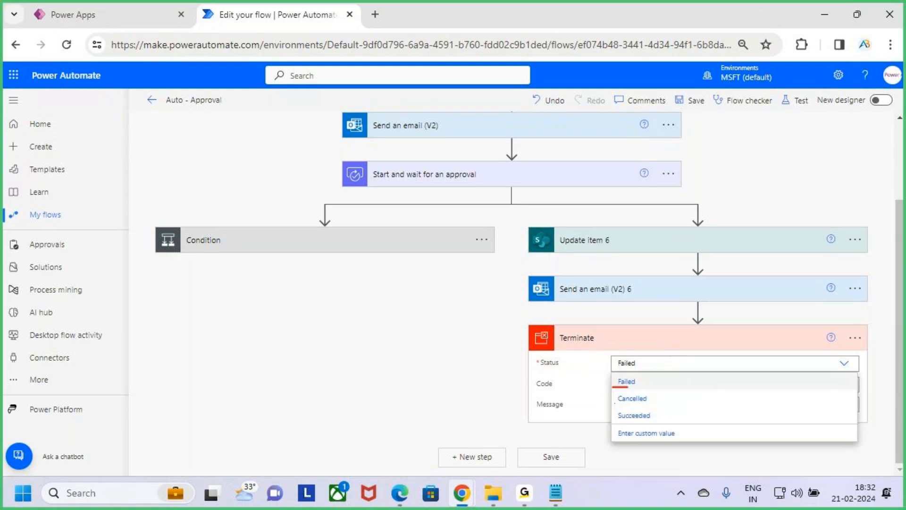
drag(616, 402, 646, 404)
drag(618, 424, 655, 422)
mouse_move(617, 404)
mouse_down()
mouse_move(660, 405)
mouse_move(630, 391)
mouse_move(609, 402)
mouse_move(630, 409)
mouse_up()
mouse_move(650, 409)
mouse_down()
mouse_move(623, 424)
mouse_move(652, 409)
mouse_up()
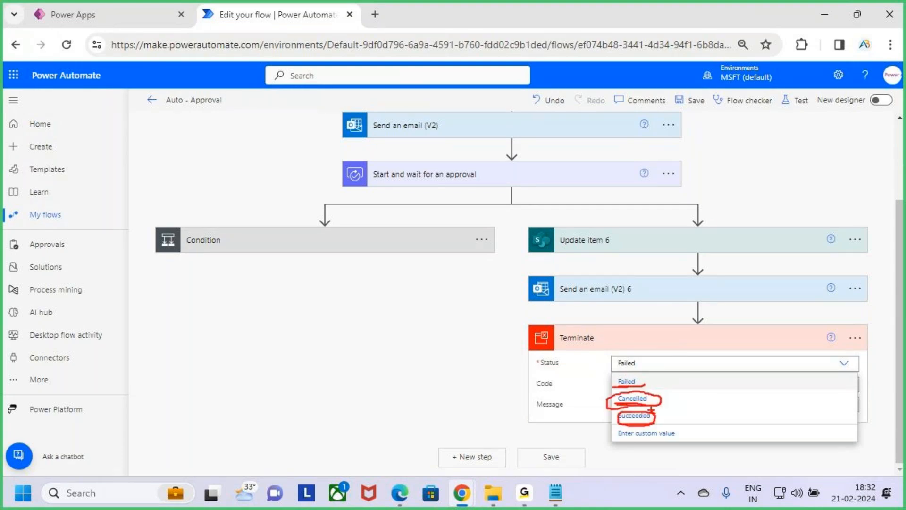
click(659, 417)
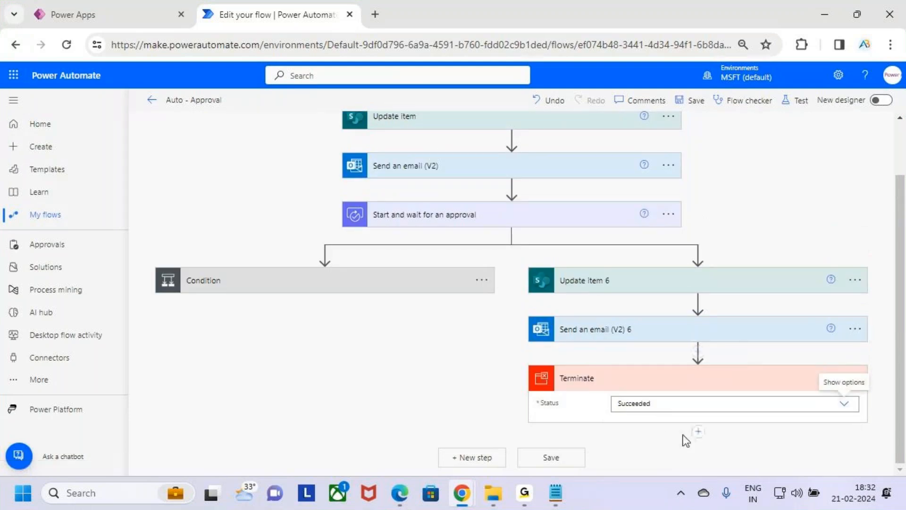
Open the settings of Start and wait for an approval to check its timeout duration.
scroll(622, 360, up, 2)
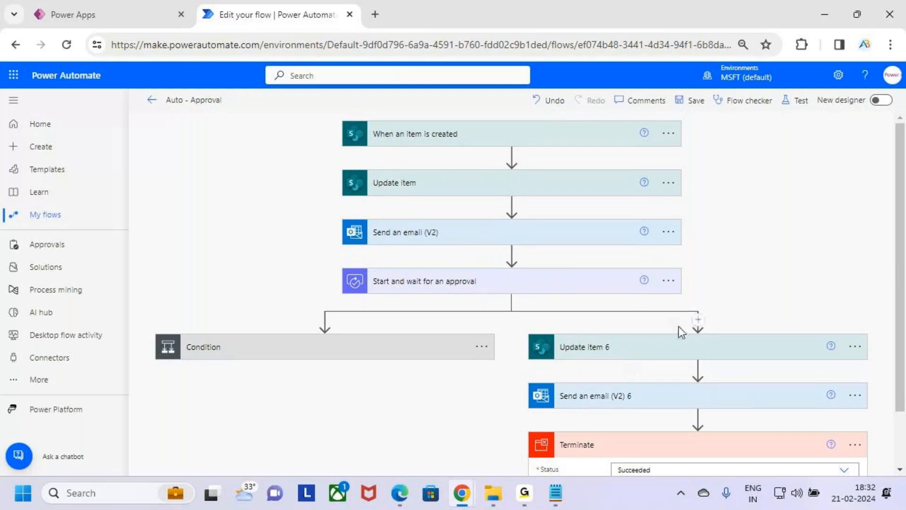
scroll(680, 328, down, 2)
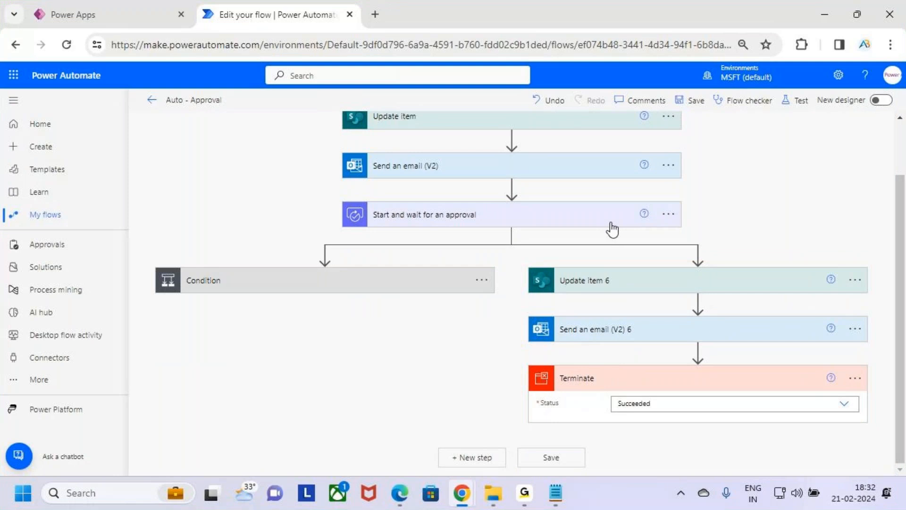
click(669, 214)
click(740, 334)
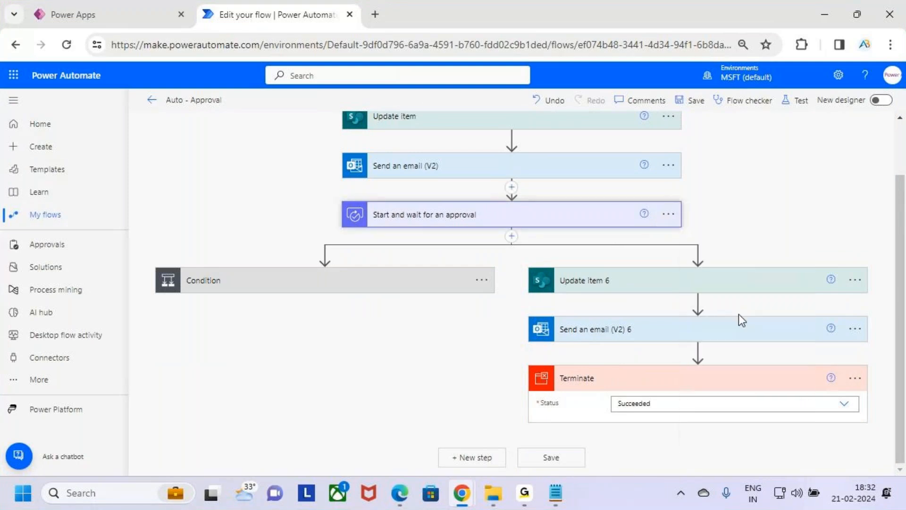
scroll(502, 302, down, 3)
click(468, 175)
click(552, 296)
scroll(771, 259, up, 5)
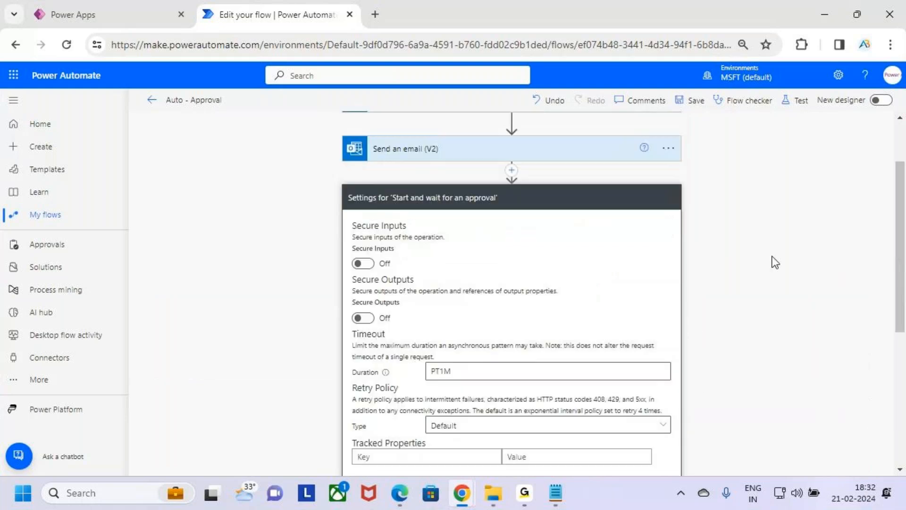
mouse_move(326, 118)
mouse_down()
mouse_move(598, 406)
mouse_move(694, 437)
mouse_up()
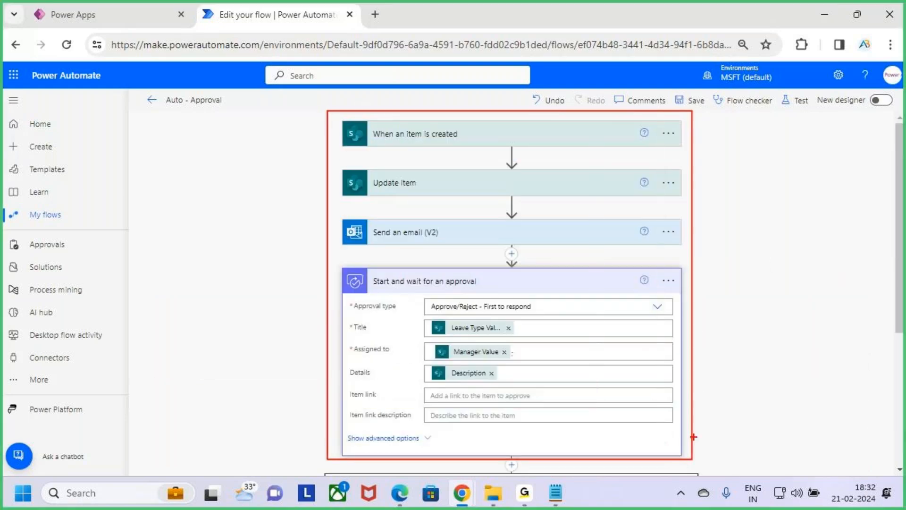
key(Escape)
key(ctrl+2)
drag(338, 266, 681, 455)
drag(682, 386, 719, 394)
drag(744, 350, 745, 384)
mouse_move(757, 357)
mouse_down()
mouse_move(775, 377)
mouse_move(759, 378)
mouse_move(790, 380)
mouse_up()
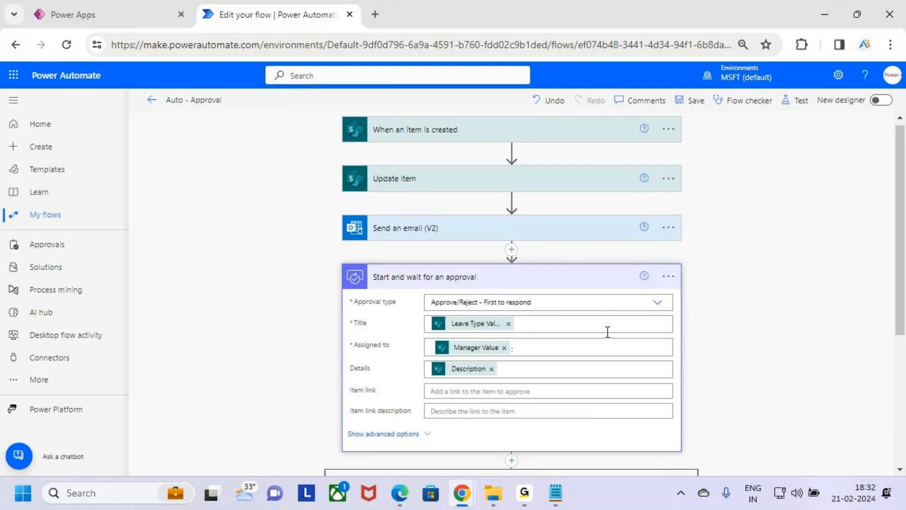
Check the Condition's run after configuration, and expand the Condition to inspect its criteria and branches.
scroll(391, 304, down, 5)
key(ctrl+2)
drag(186, 281, 343, 318)
key(Escape)
click(484, 299)
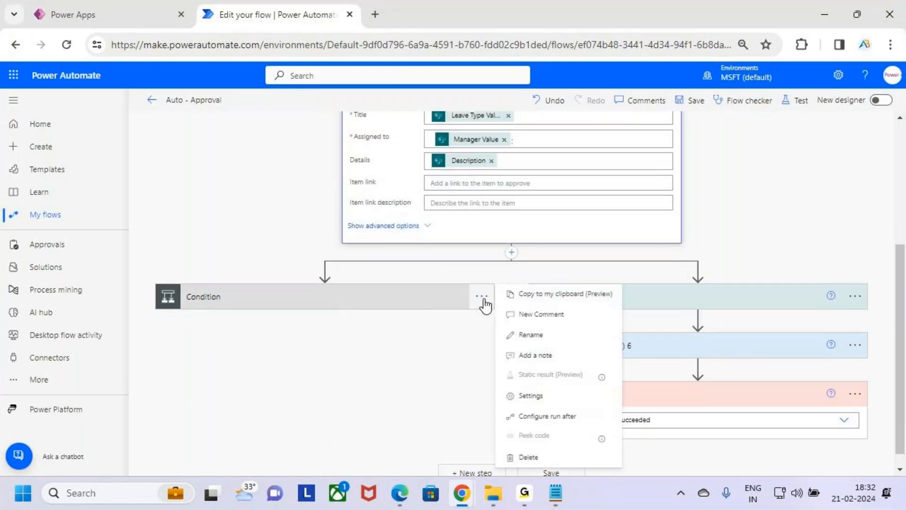
click(561, 414)
key(ctrl+2)
mouse_move(161, 313)
mouse_down()
mouse_move(326, 354)
mouse_move(399, 327)
mouse_up()
key(Escape)
click(291, 390)
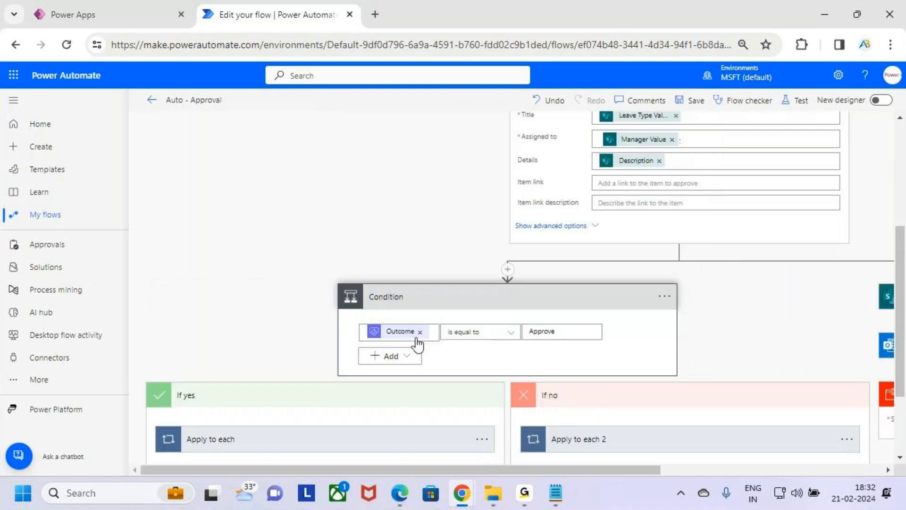
scroll(418, 345, down, 2)
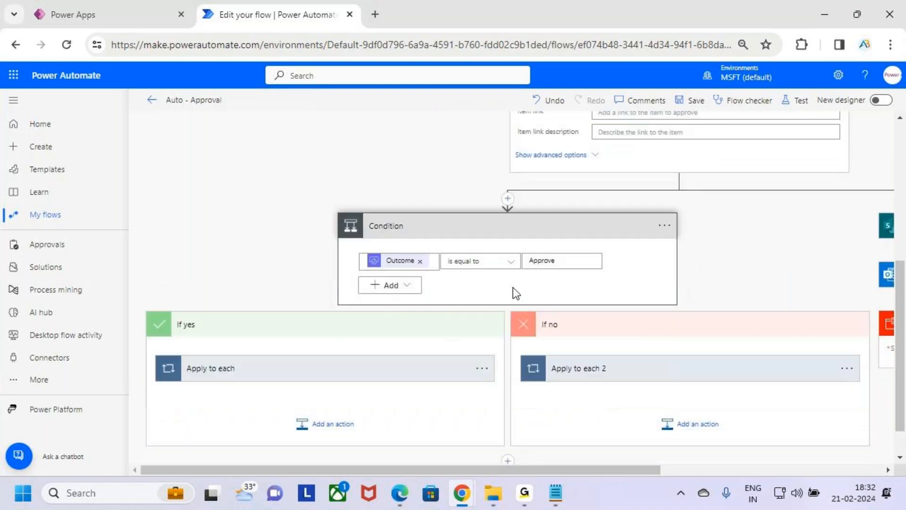
Collapse the If yes and If no branches, the Condition, and the Start and wait for an approval action.
click(415, 328)
click(536, 328)
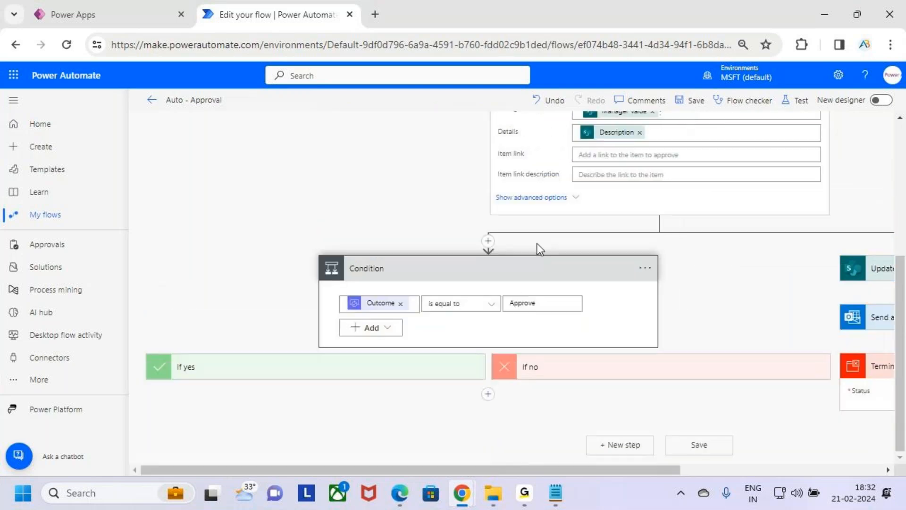
click(538, 273)
drag(164, 261, 395, 317)
scroll(500, 198, up, 3)
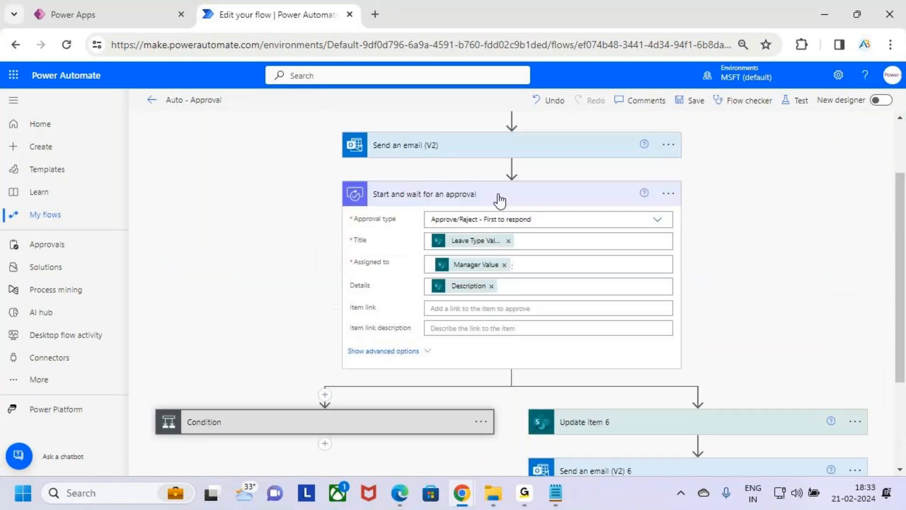
click(503, 199)
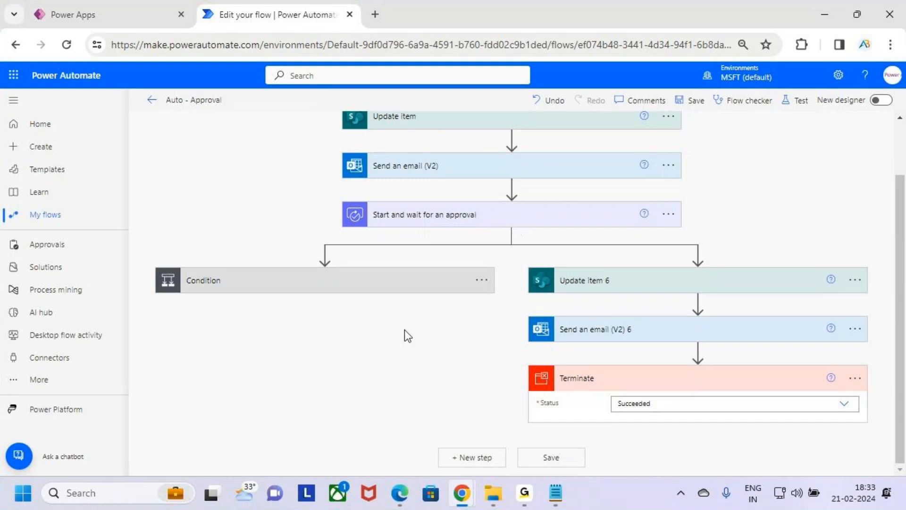
key(ctrl+2)
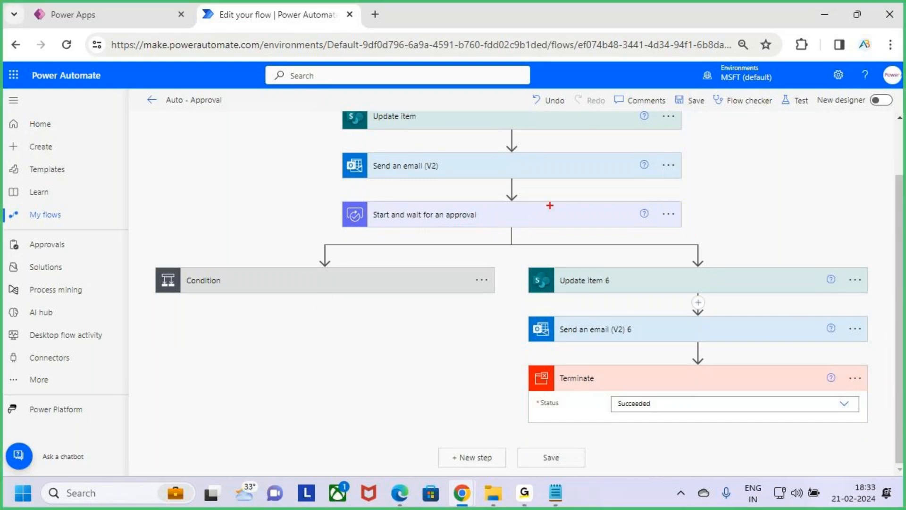
mouse_move(339, 196)
mouse_down()
mouse_move(379, 214)
mouse_move(693, 230)
mouse_move(716, 207)
mouse_move(710, 221)
mouse_up()
key(Escape)
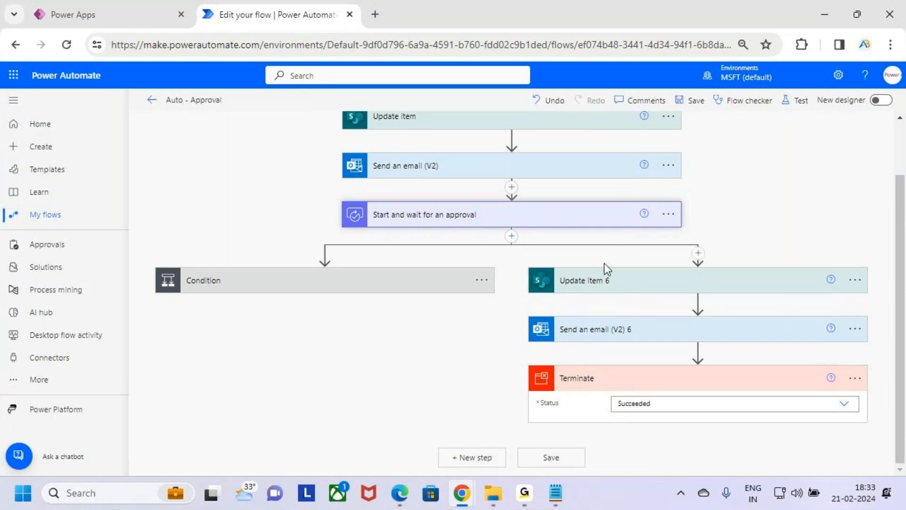
key(ctrl+2)
mouse_move(517, 259)
mouse_down()
mouse_move(549, 289)
mouse_move(880, 430)
mouse_up()
key(Escape)
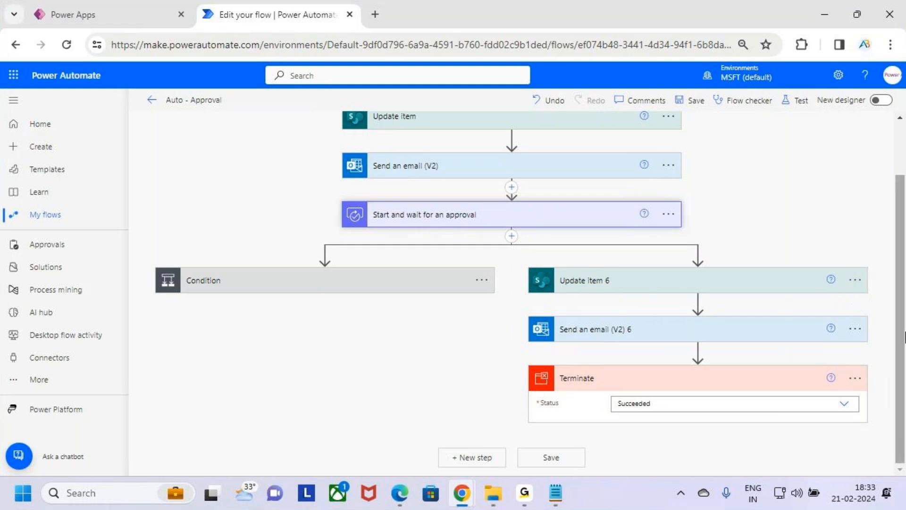
key(ctrl+2)
mouse_move(522, 256)
mouse_down()
mouse_move(803, 437)
mouse_move(879, 431)
mouse_up()
key(Escape)
Configure Update item 6 to run only when Start and wait for an approval has timed out, and collapse its card.
click(856, 280)
key(ctrl+2)
drag(720, 325, 821, 352)
key(Escape)
click(806, 348)
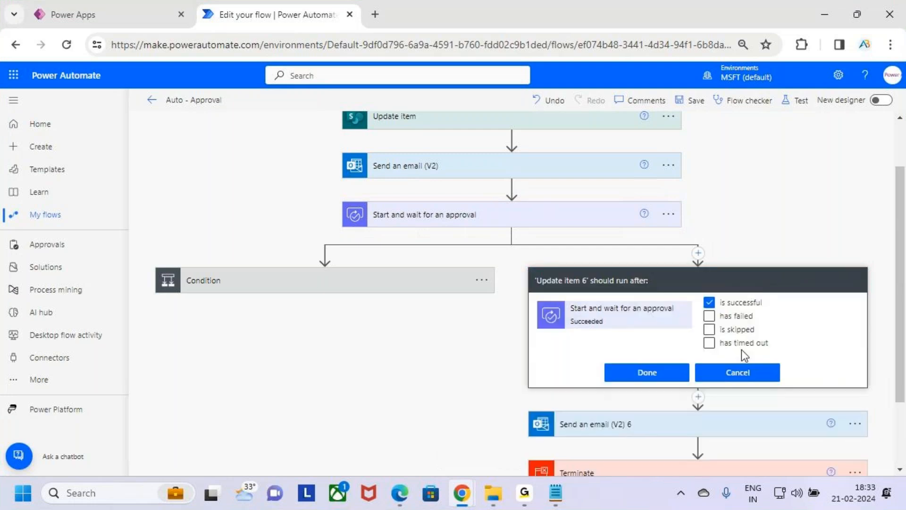
key(ctrl+2)
drag(357, 194, 468, 213)
drag(537, 293, 685, 329)
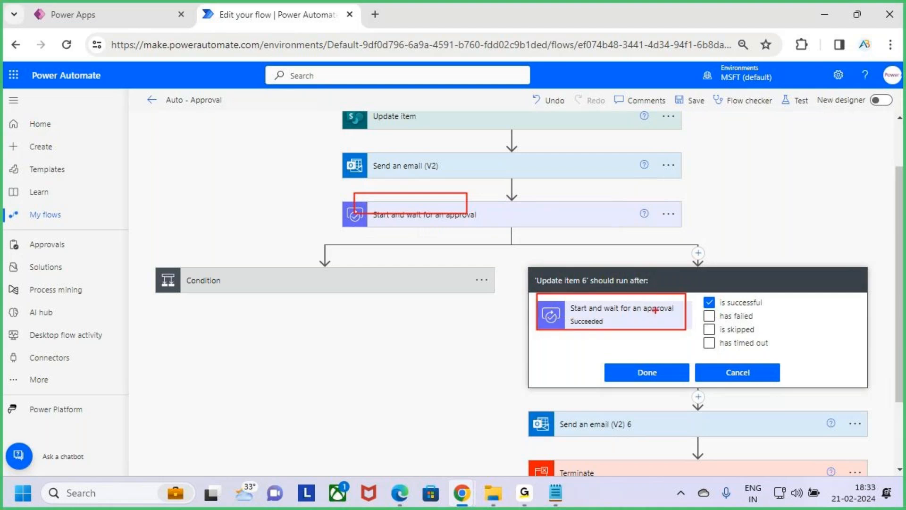
drag(599, 304, 651, 254)
drag(709, 339, 730, 322)
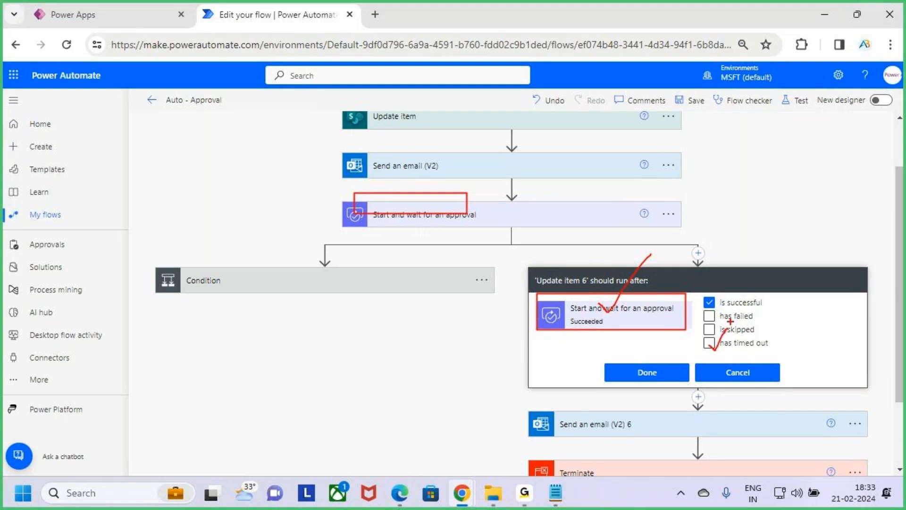
key(Escape)
click(709, 302)
click(709, 343)
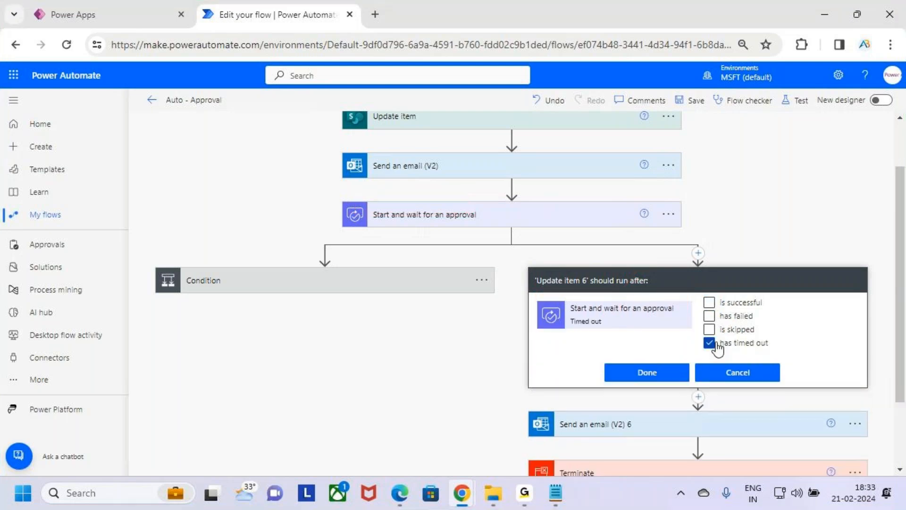
key(ctrl+2)
drag(721, 349, 762, 349)
mouse_move(348, 196)
mouse_down()
mouse_move(690, 232)
mouse_move(691, 181)
mouse_up()
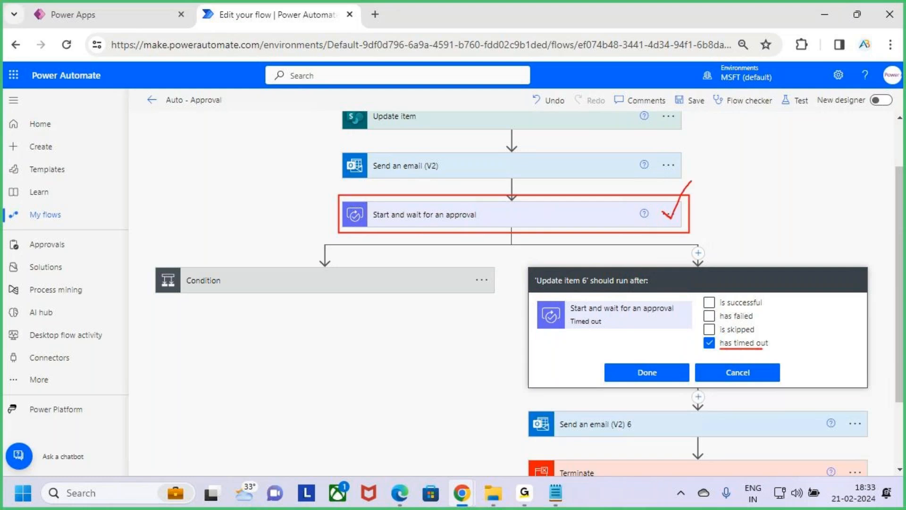
key(Escape)
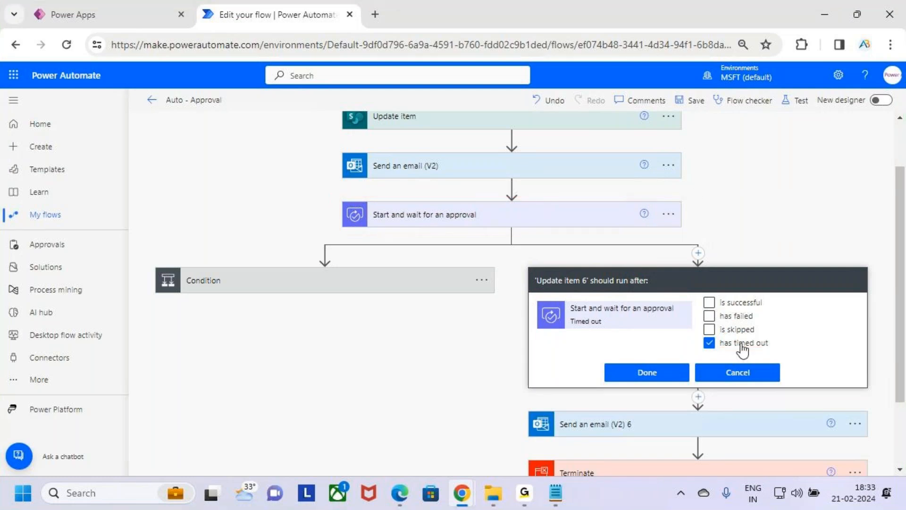
click(658, 381)
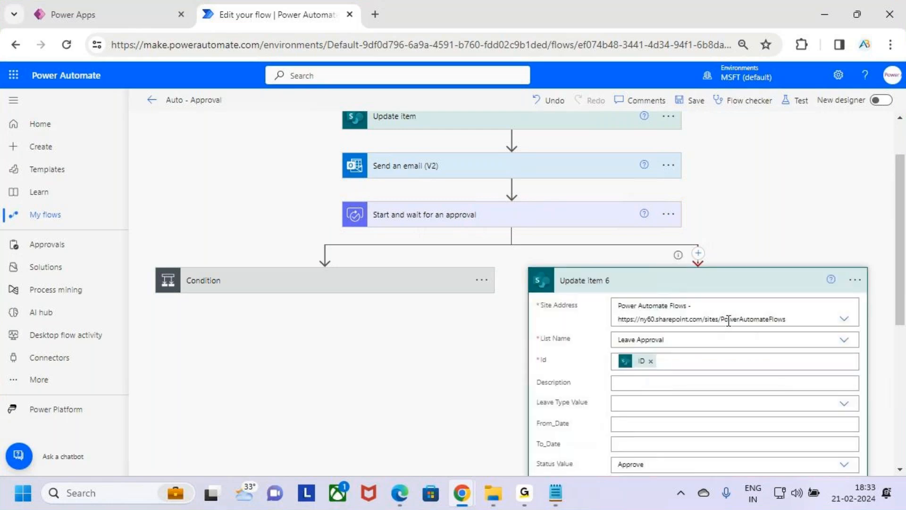
click(668, 291)
key(ctrl+2)
mouse_move(519, 262)
mouse_down()
mouse_move(861, 430)
mouse_move(882, 430)
mouse_up()
drag(621, 218, 642, 189)
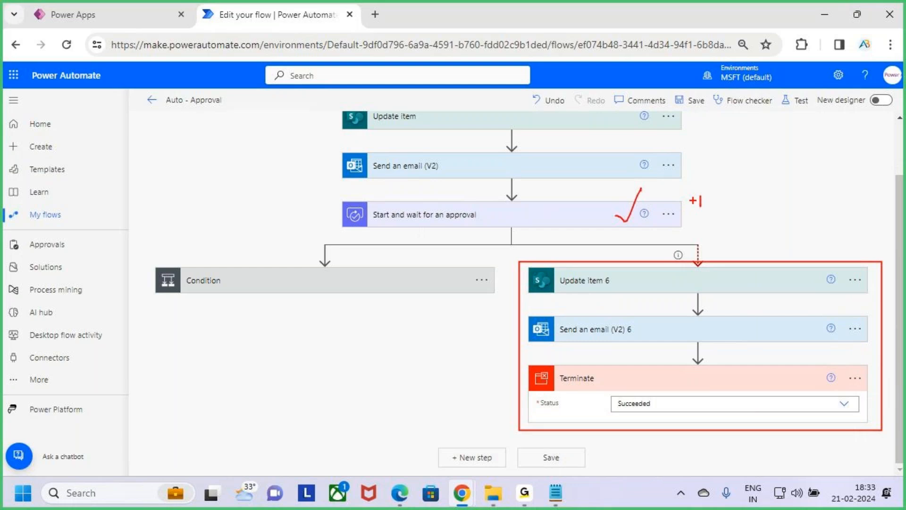
drag(716, 194, 718, 211)
mouse_move(732, 196)
mouse_down()
mouse_move(783, 199)
mouse_move(811, 178)
mouse_move(813, 215)
mouse_up()
drag(798, 195, 833, 189)
drag(687, 333, 764, 304)
mouse_move(709, 126)
mouse_down()
mouse_move(710, 158)
mouse_move(730, 122)
mouse_move(757, 160)
mouse_up()
mouse_move(152, 261)
mouse_down()
mouse_move(273, 318)
mouse_move(485, 332)
mouse_up()
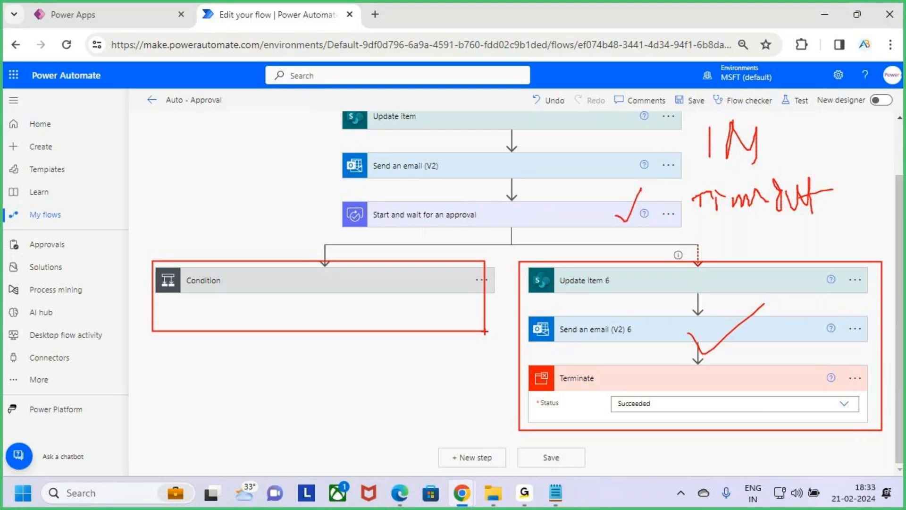
key(Escape)
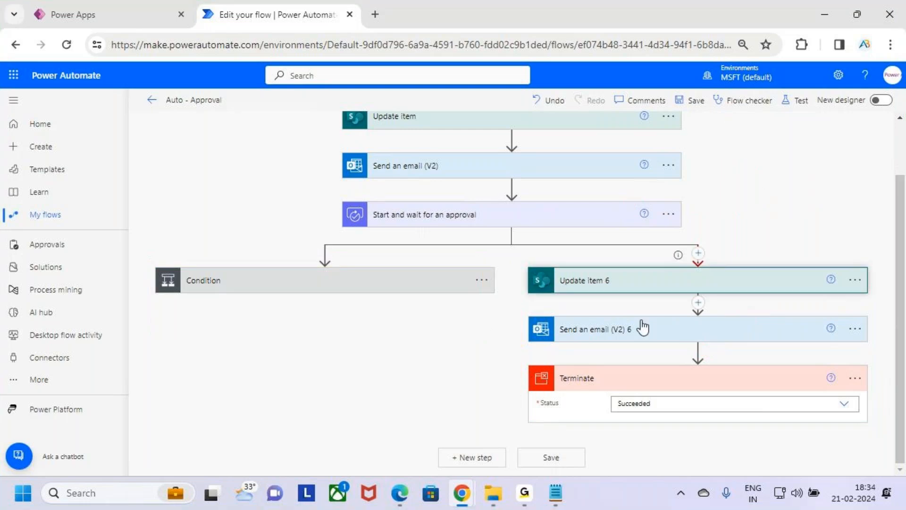
Expand Update item 6 to check its Status Value options, and collapse the card.
click(652, 287)
click(652, 286)
click(656, 280)
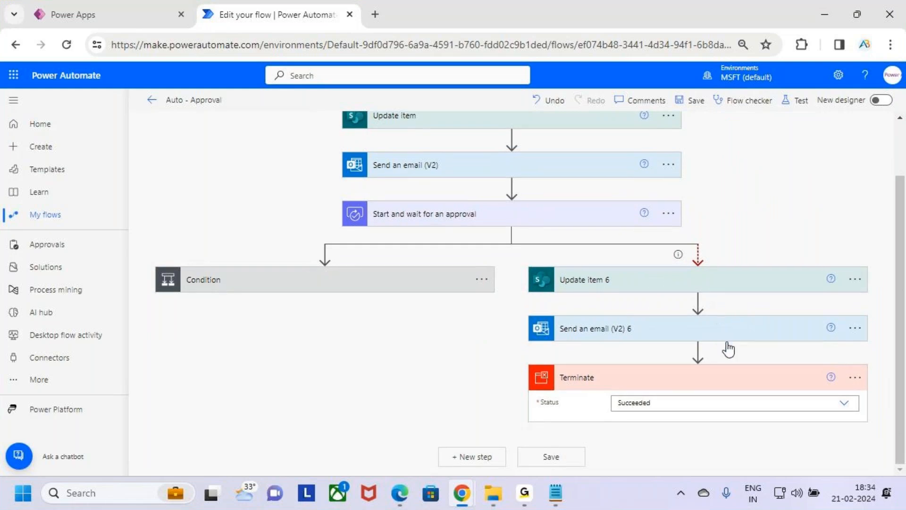
scroll(690, 368, down, 3)
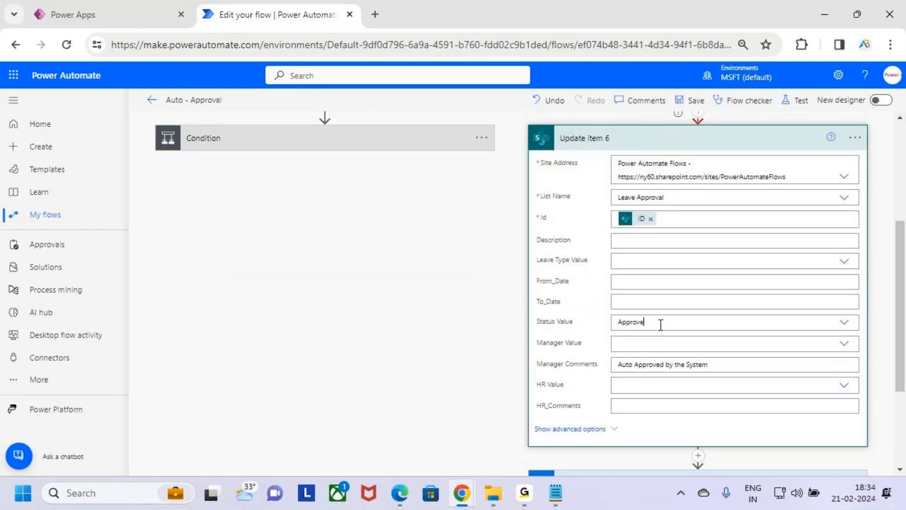
click(661, 325)
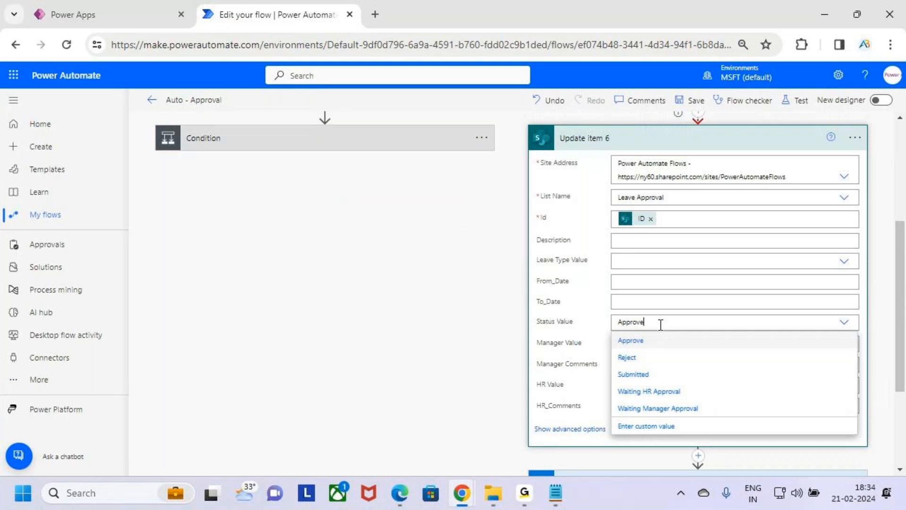
click(722, 146)
Save the Auto - Approval flow.
scroll(689, 267, up, 3)
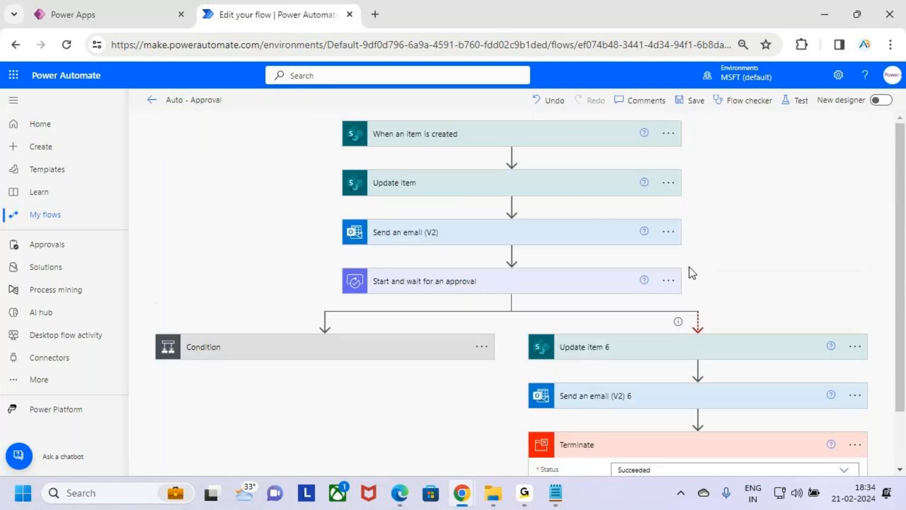
click(697, 101)
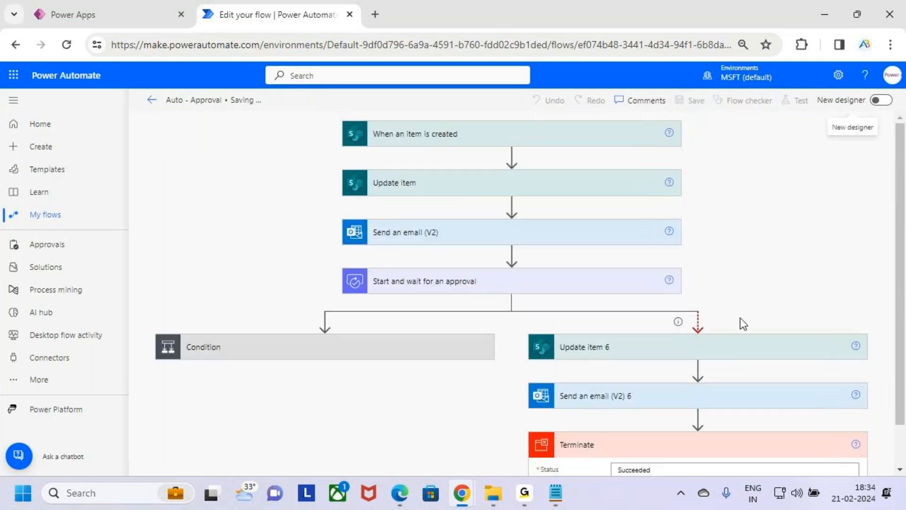
scroll(775, 361, down, 1)
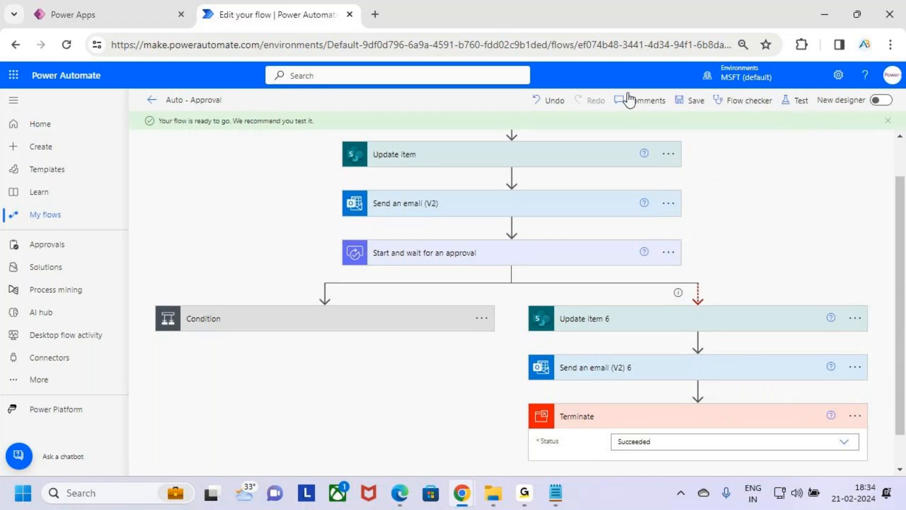
Switch to SharePoint and open the Leave Approval list in the Power Automate Flows site.
click(15, 75)
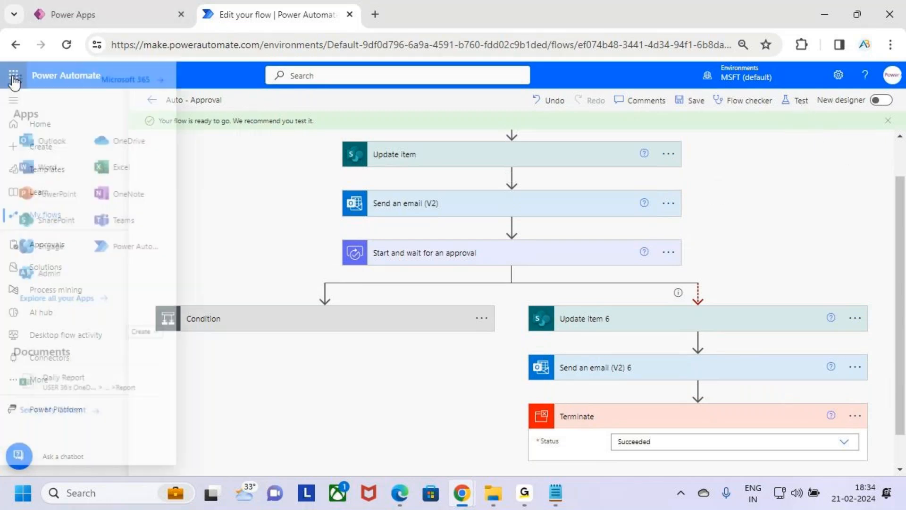
click(57, 225)
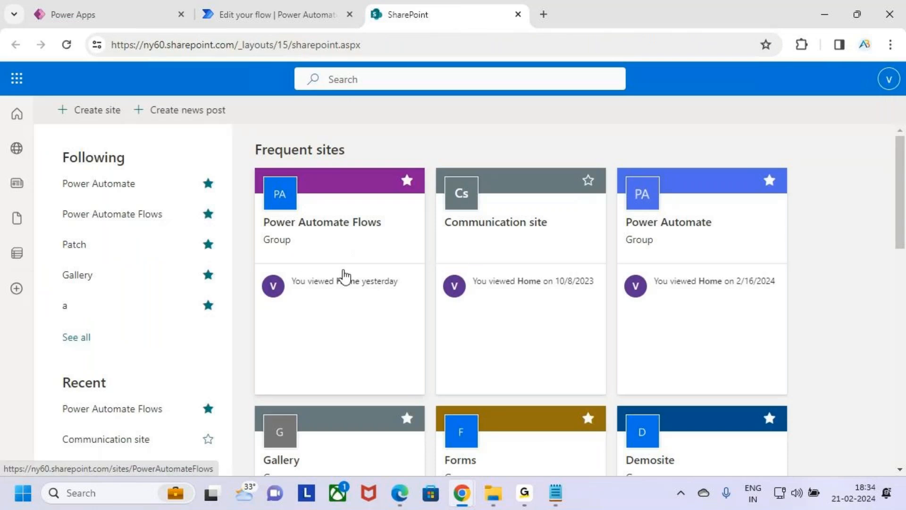
scroll(285, 292, down, 3)
scroll(323, 265, up, 3)
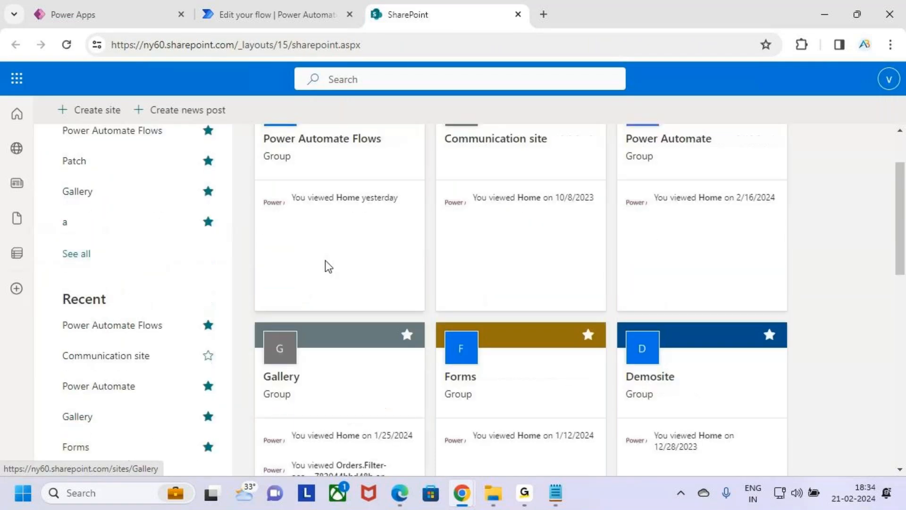
click(354, 240)
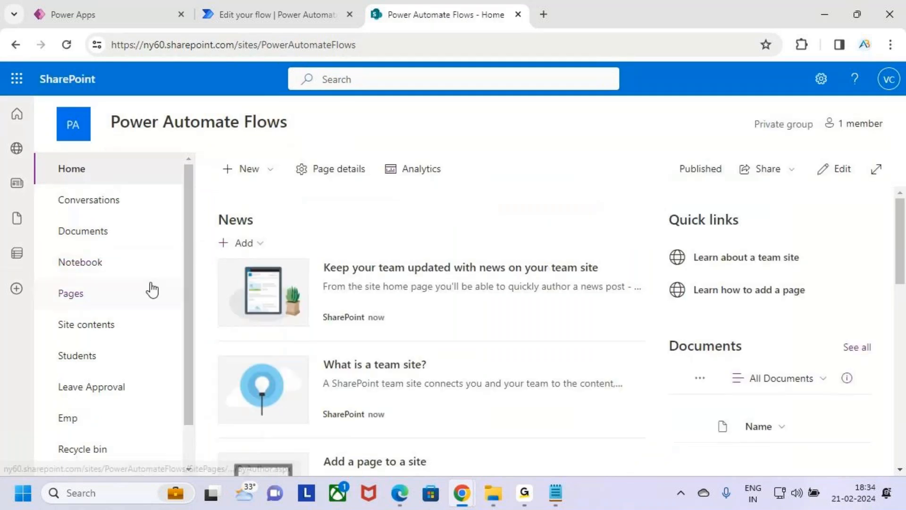
click(115, 391)
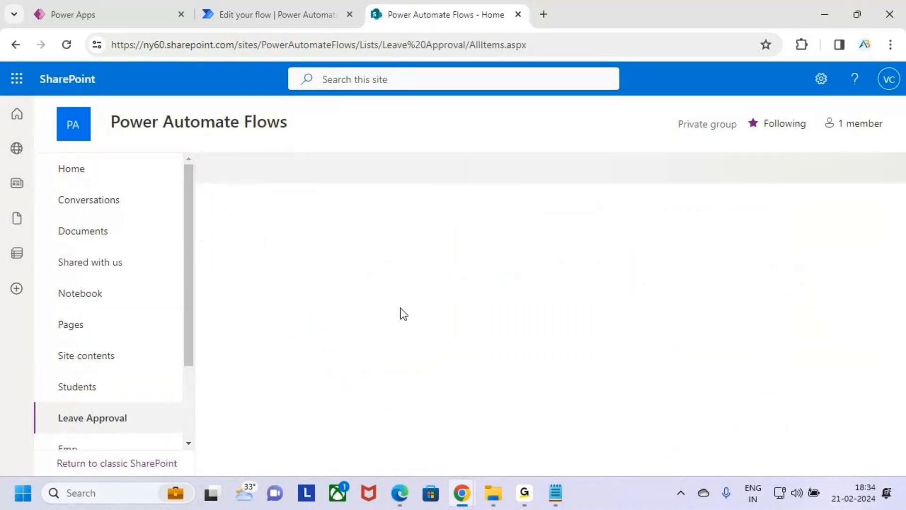
Delete the existing Paid Leave item from the Leave Approval list.
click(235, 289)
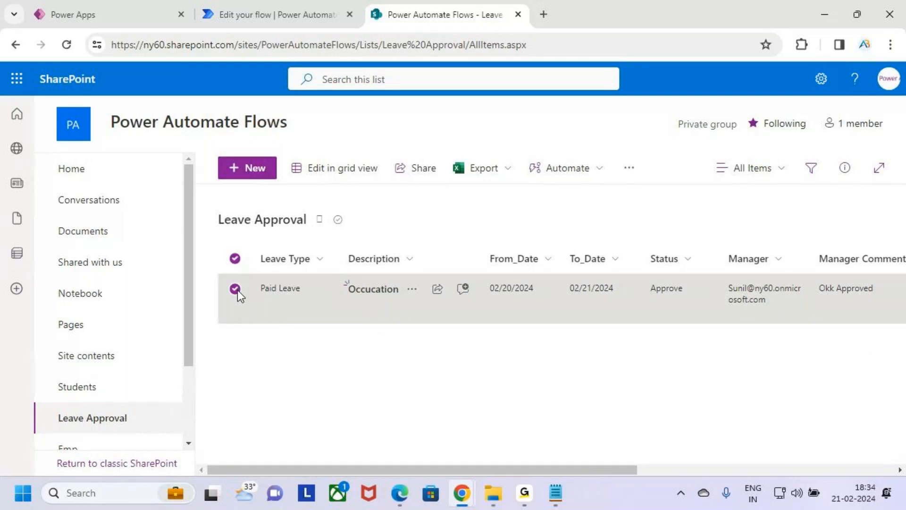
click(585, 170)
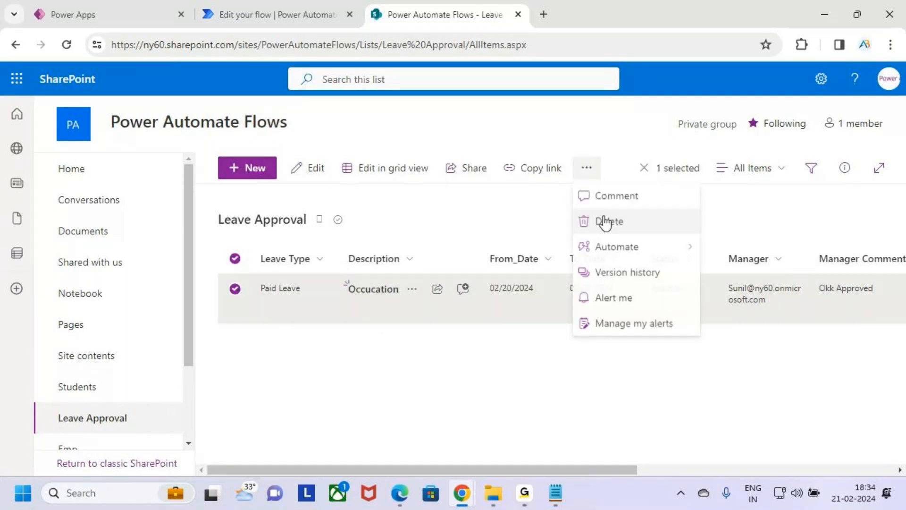
click(612, 220)
click(496, 324)
Return to the Auto - Approval flow in Power Automate and start a manual test.
click(270, 15)
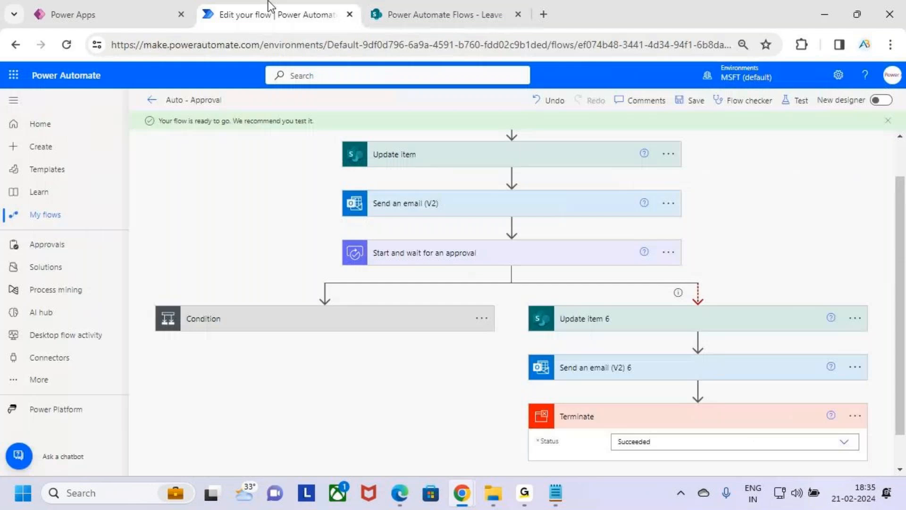
click(801, 100)
click(759, 140)
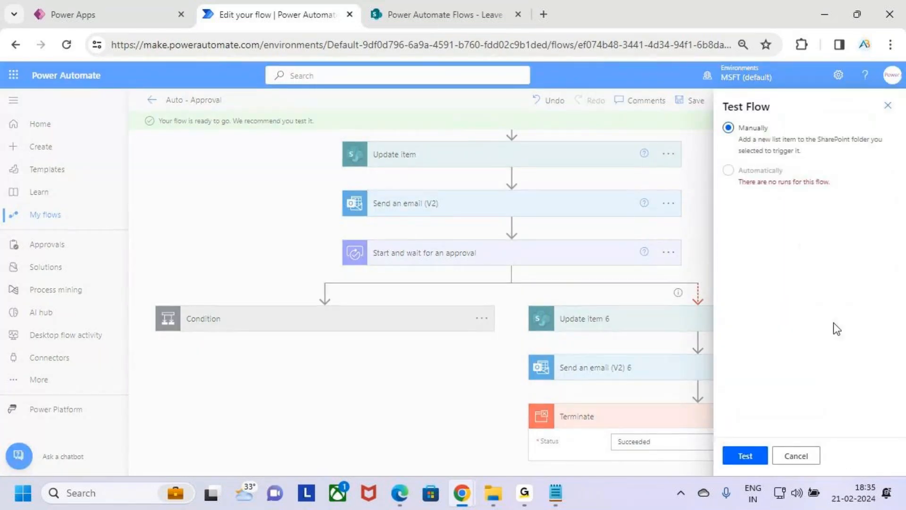
click(886, 108)
click(798, 107)
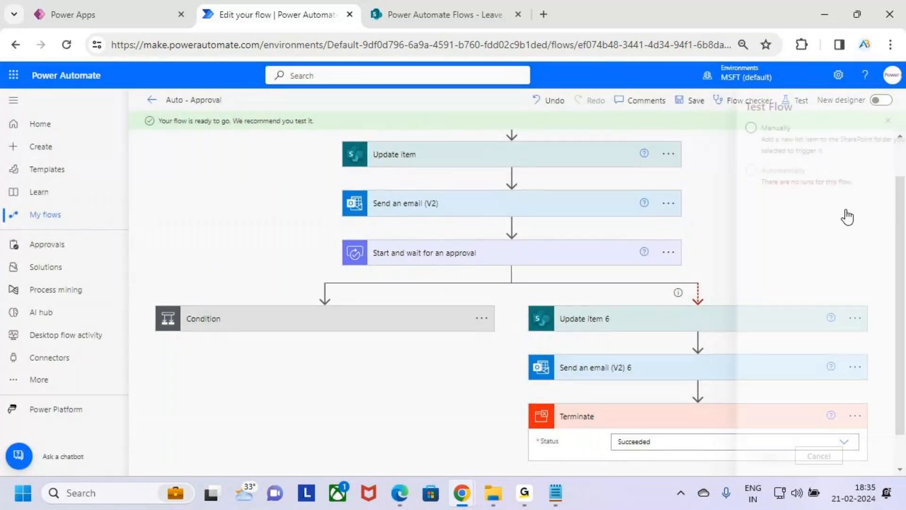
click(795, 154)
click(750, 456)
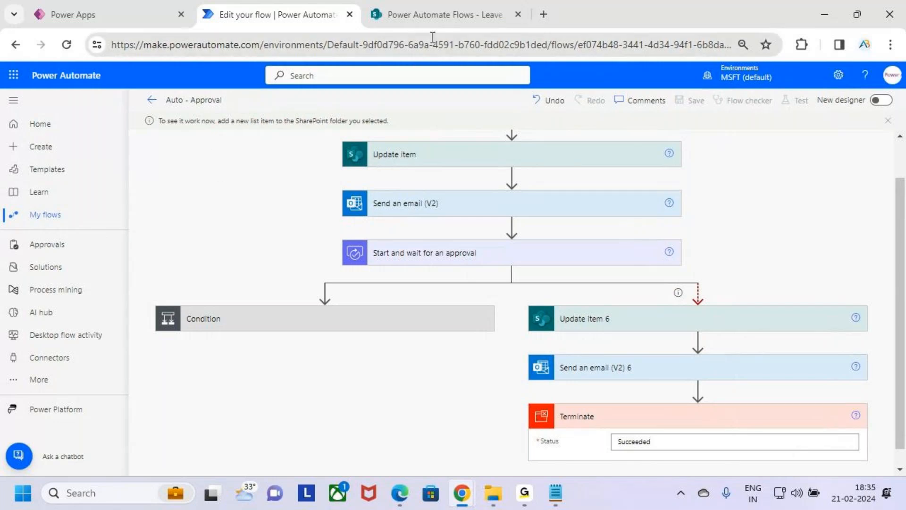
Switch to the Leave Request app in Power Apps and fill in Leave Type Casual Leave and Description "Travelling".
click(131, 5)
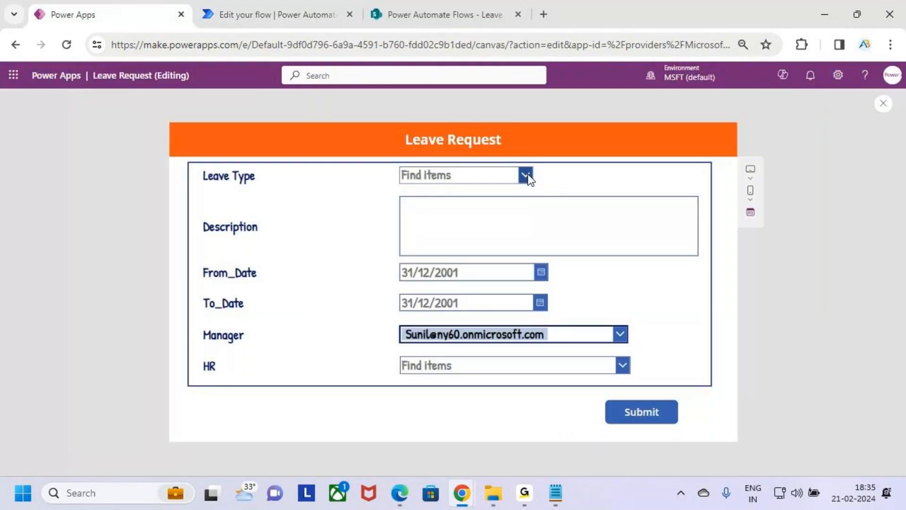
click(525, 176)
click(490, 220)
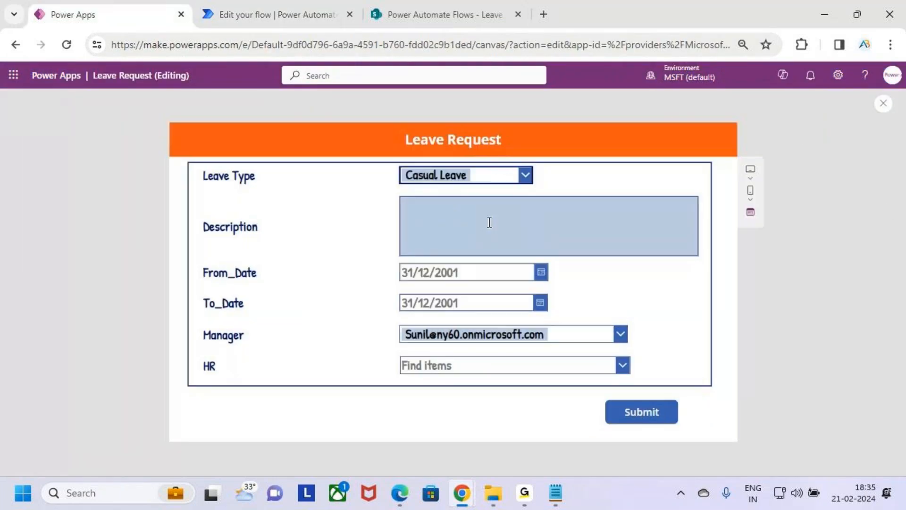
click(472, 209)
text(Trav elling)
click(423, 208)
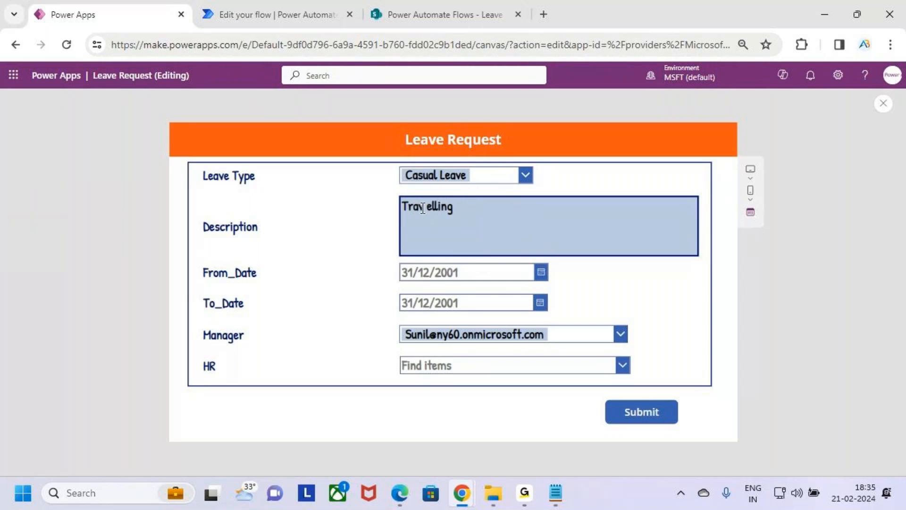
key(BackSpace)
key(BackSpace)
key(BackSpace)
text(av)
key(BackSpace)
text(e)
click(481, 216)
Set From_Date to 22/02/2024 and To_Date to 23/02/2024 in the leave request form.
click(542, 273)
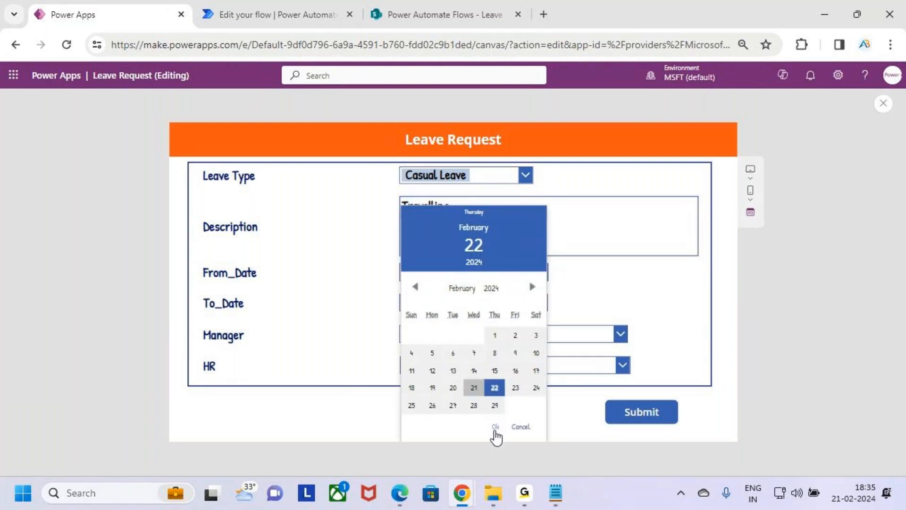
click(496, 426)
click(540, 304)
click(516, 388)
click(495, 426)
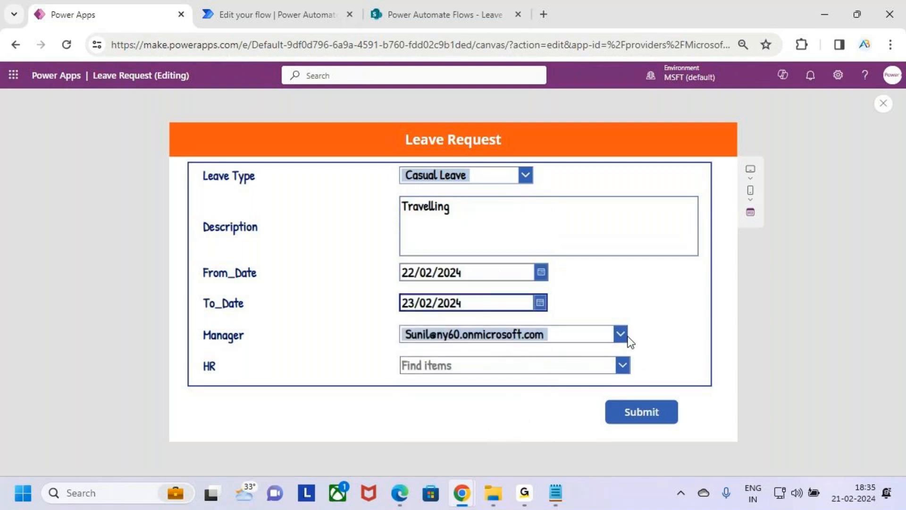
Submit the leave request with the HR field left empty and the manager unchanged.
click(622, 365)
click(652, 339)
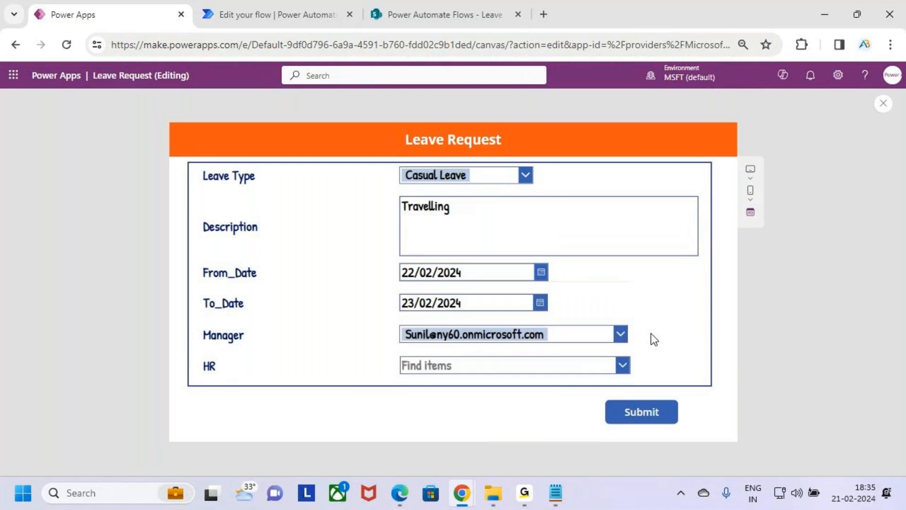
key(ctrl+2)
drag(204, 377, 236, 377)
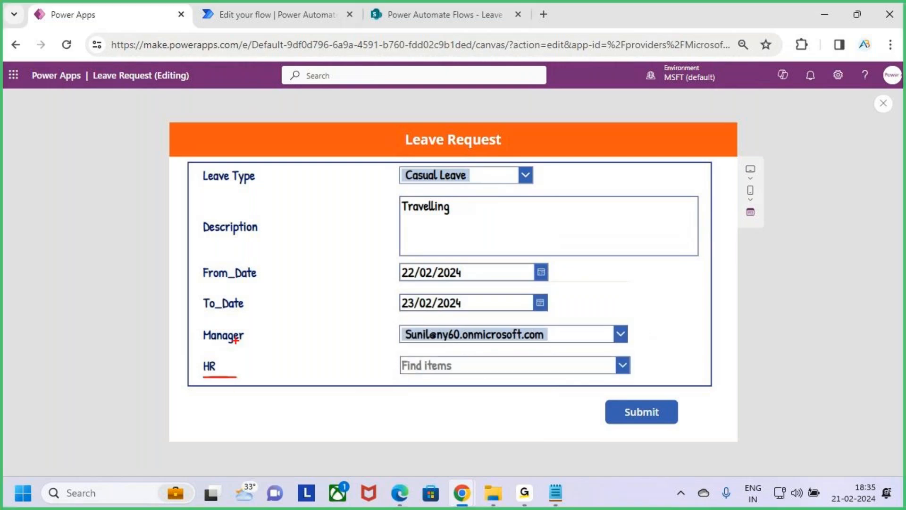
drag(218, 345, 250, 346)
key(Escape)
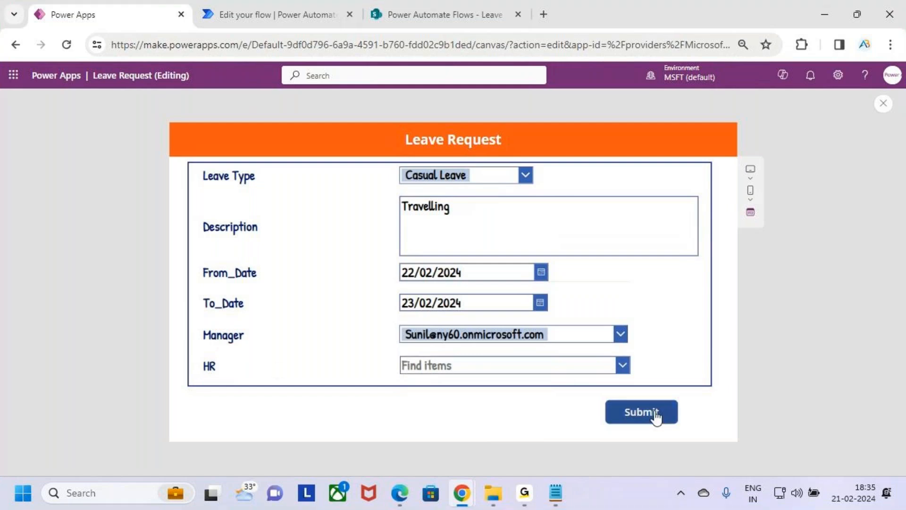
click(659, 418)
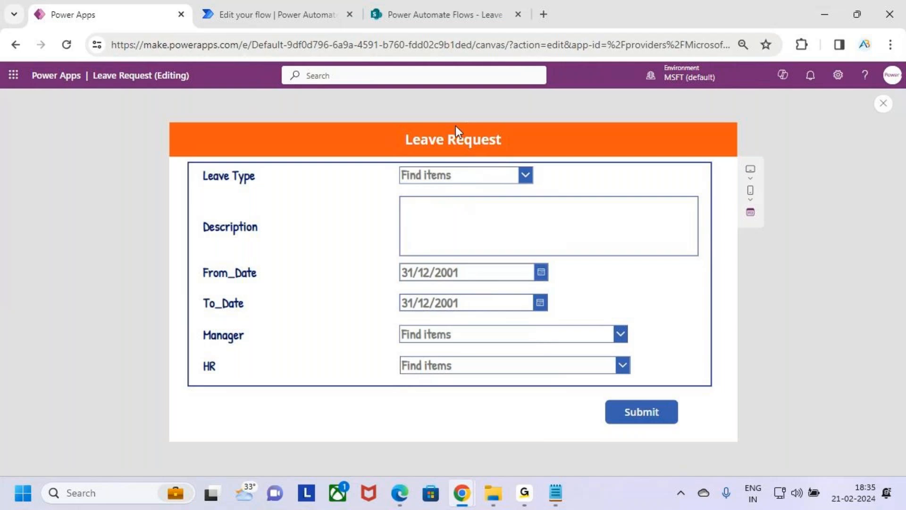
Refresh the Leave Approval list in SharePoint and return to the Auto - Approval flow run in Power Automate.
click(257, 9)
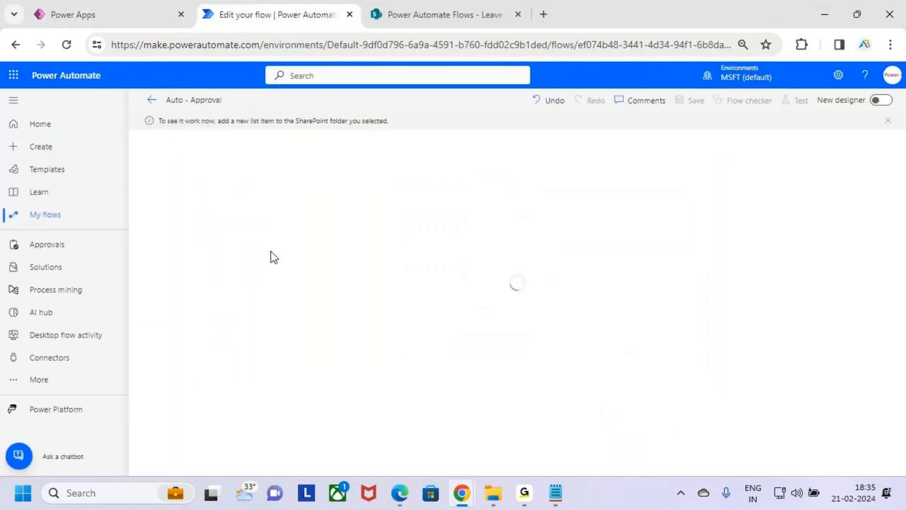
click(420, 14)
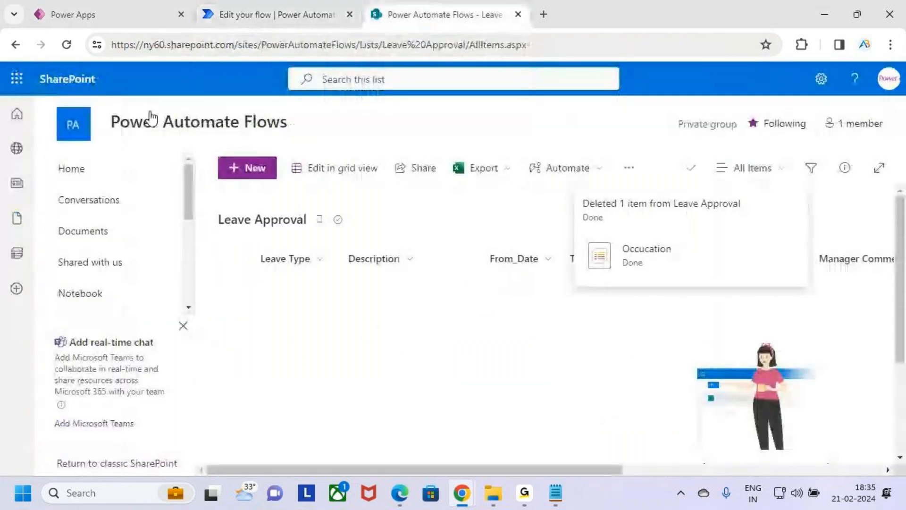
click(67, 44)
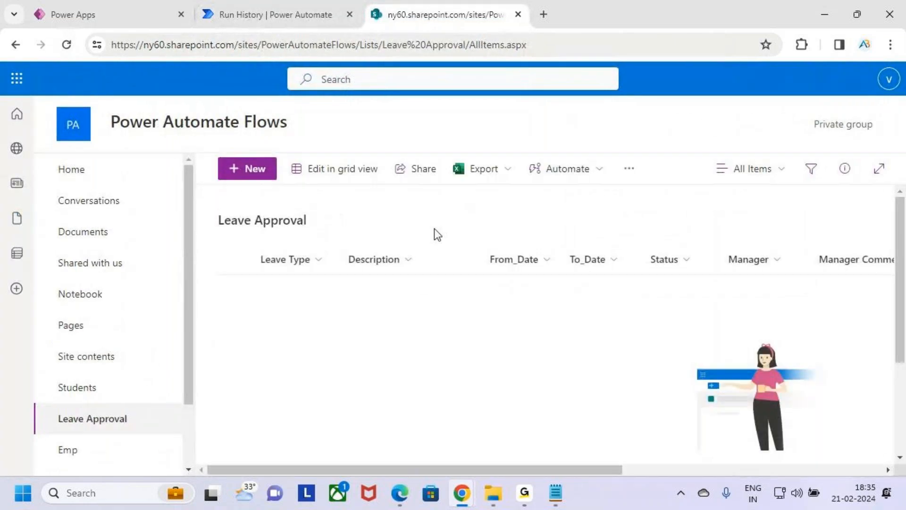
click(276, 2)
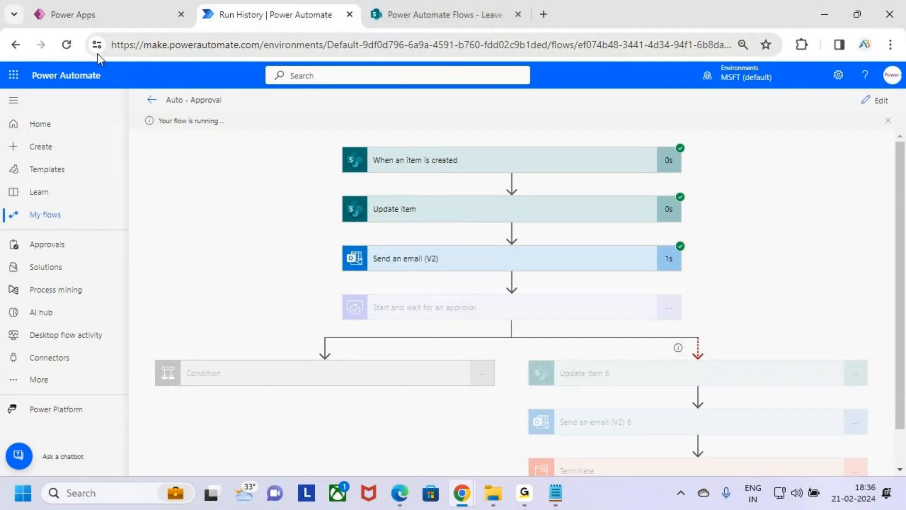
Open Outlook in a new tab, and check the new request's Status in the refreshed Leave Approval list in SharePoint.
click(13, 75)
click(42, 144)
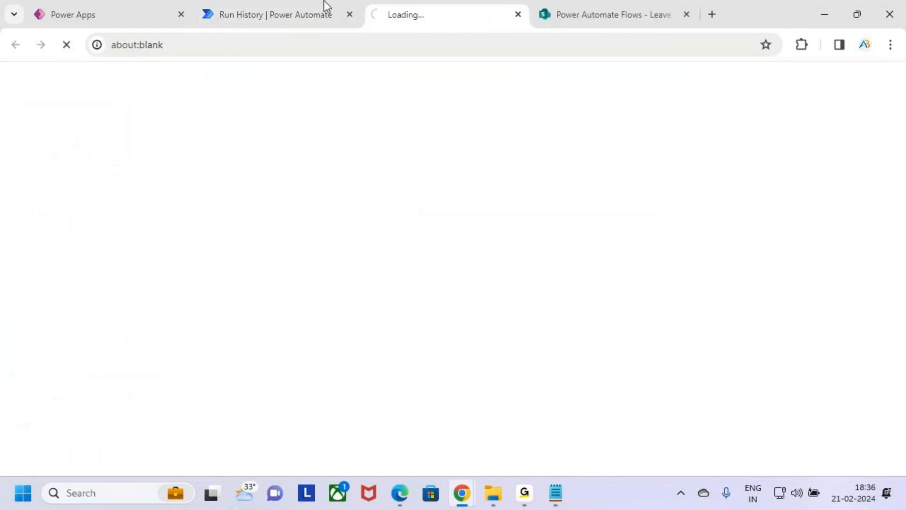
click(590, 14)
click(67, 45)
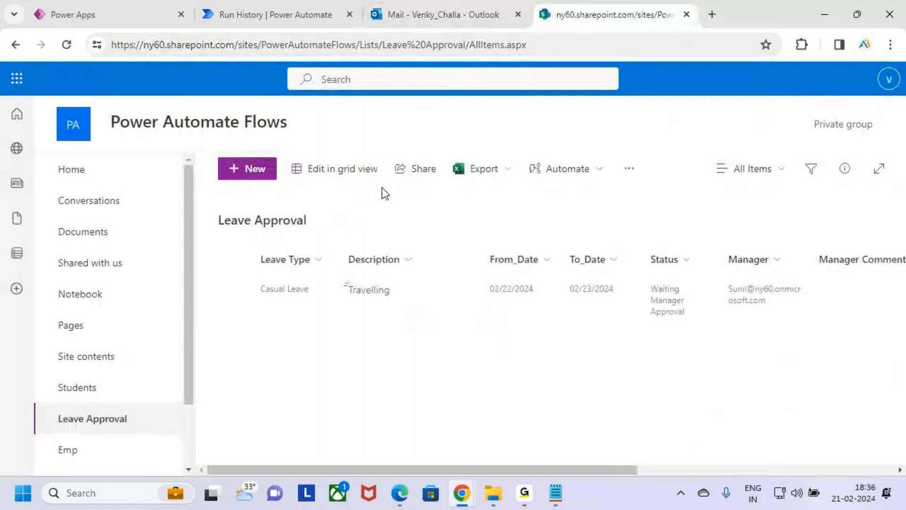
key(ctrl+2)
mouse_move(644, 272)
mouse_down()
mouse_move(677, 326)
mouse_move(700, 338)
mouse_up()
key(Escape)
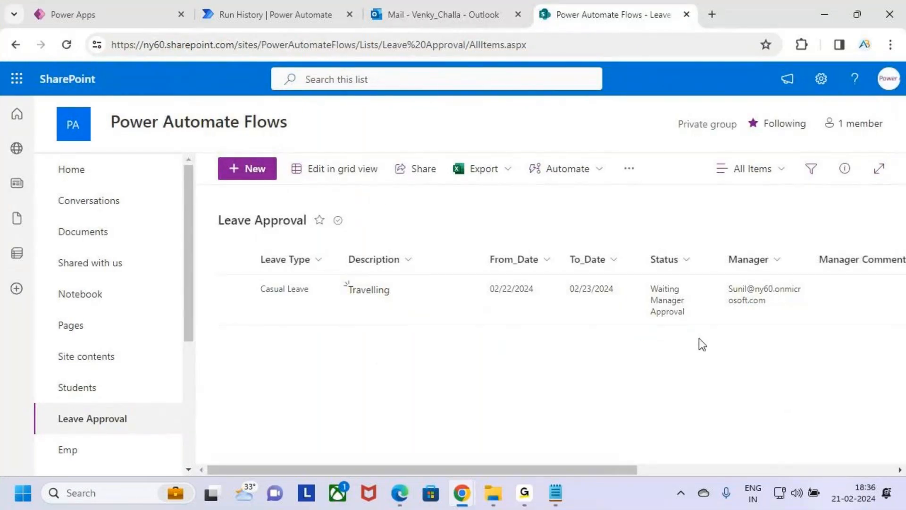
Switch to Outlook and read the "Your Leave Request Has been Submitted" email.
click(463, 3)
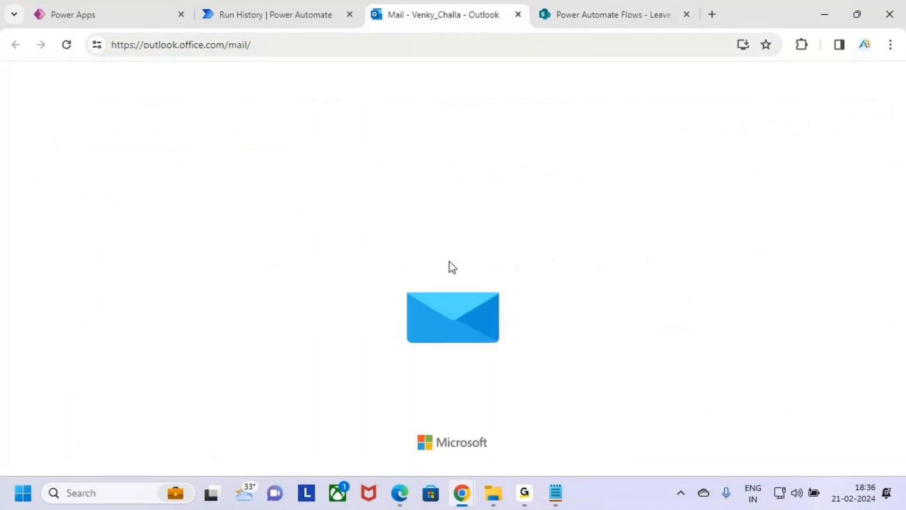
click(313, 279)
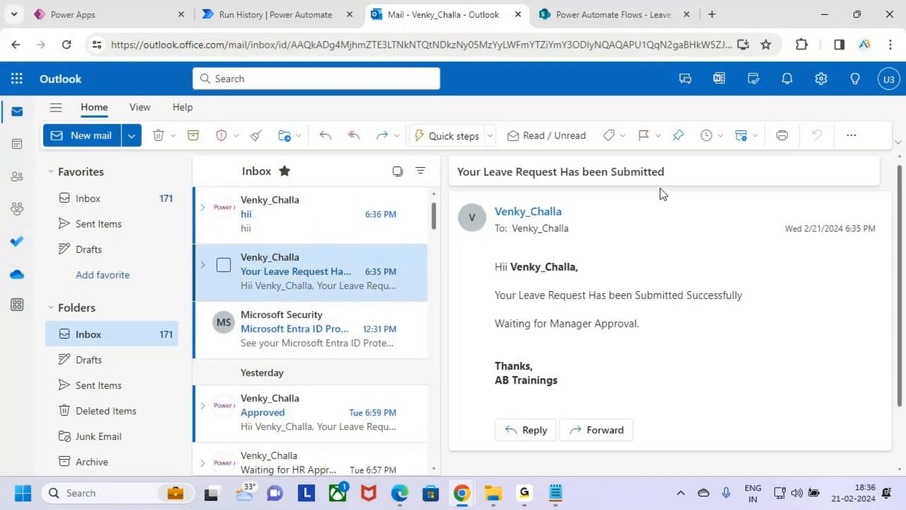
key(ctrl+2)
drag(482, 252, 596, 280)
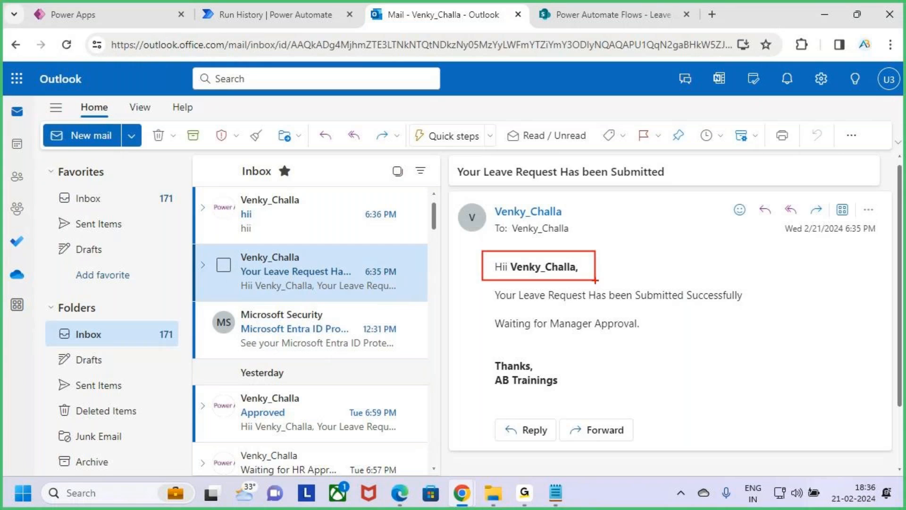
mouse_move(495, 282)
mouse_down()
mouse_move(738, 315)
mouse_move(776, 310)
mouse_up()
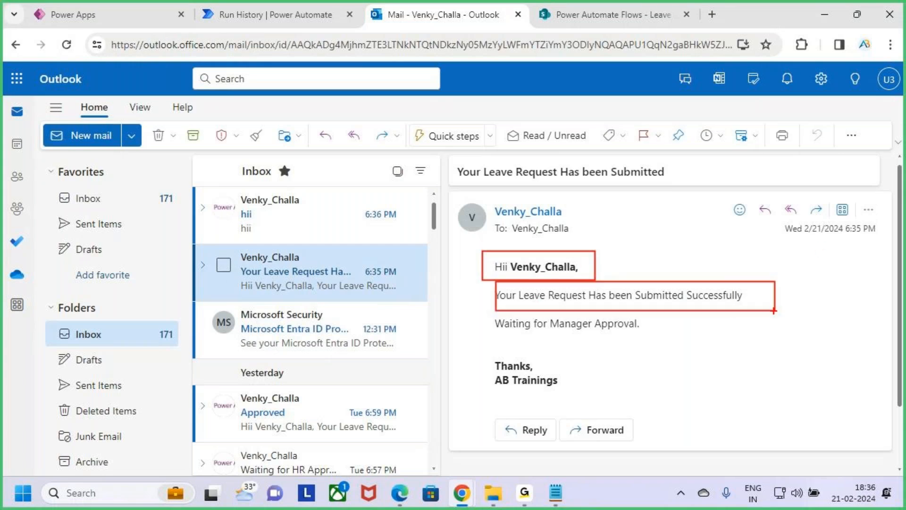
drag(837, 238, 876, 240)
Switch to the Auto - Approval flow run and examine the Start and wait for an approval action and the branches below it.
click(266, 15)
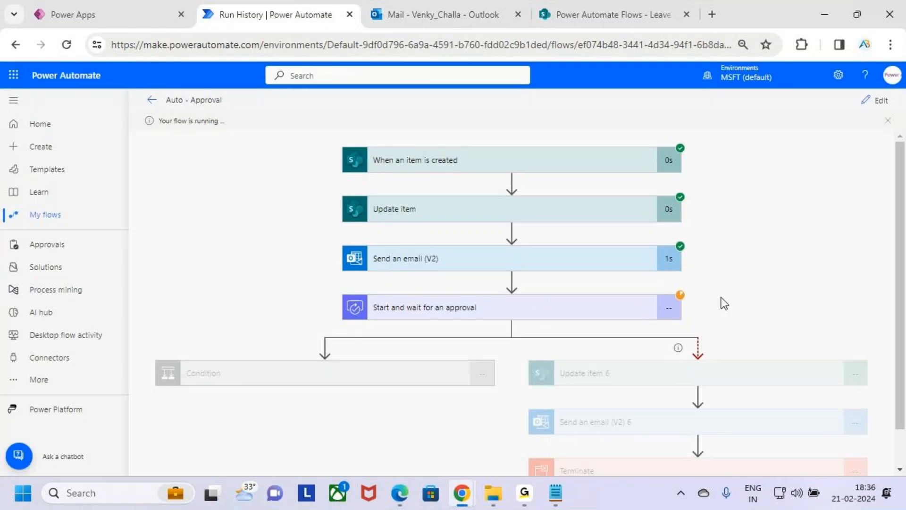
mouse_move(336, 291)
mouse_down()
mouse_move(530, 324)
mouse_move(698, 324)
mouse_up()
drag(722, 267, 722, 311)
mouse_move(741, 270)
mouse_down()
mouse_move(742, 297)
mouse_move(772, 264)
mouse_move(772, 302)
mouse_up()
drag(733, 319, 812, 306)
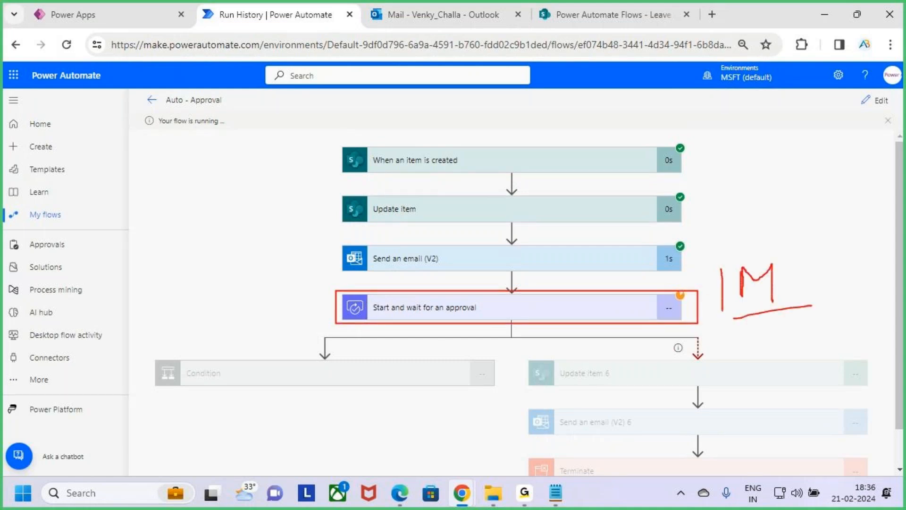
key(Escape)
key(ctrl+2)
drag(241, 379, 307, 326)
mouse_move(680, 301)
mouse_down()
mouse_move(703, 289)
mouse_move(711, 310)
mouse_up()
mouse_move(547, 350)
mouse_down()
mouse_move(584, 387)
mouse_move(867, 473)
mouse_up()
key(Escape)
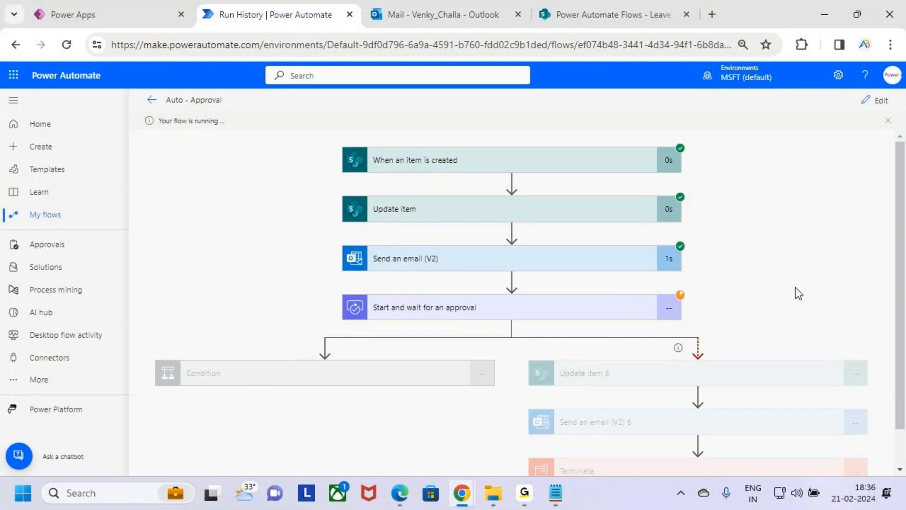
scroll(802, 288, down, 1)
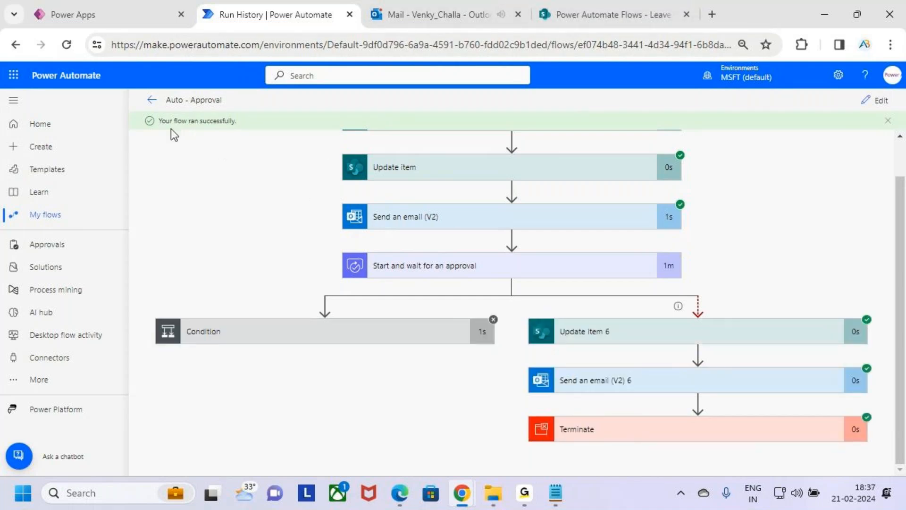
Examine the flow run's outcome, comparing the Condition branch with the parallel Update item 6, Send an email (V2) 6 and Terminate actions.
key(ctrl+2)
drag(144, 111, 254, 132)
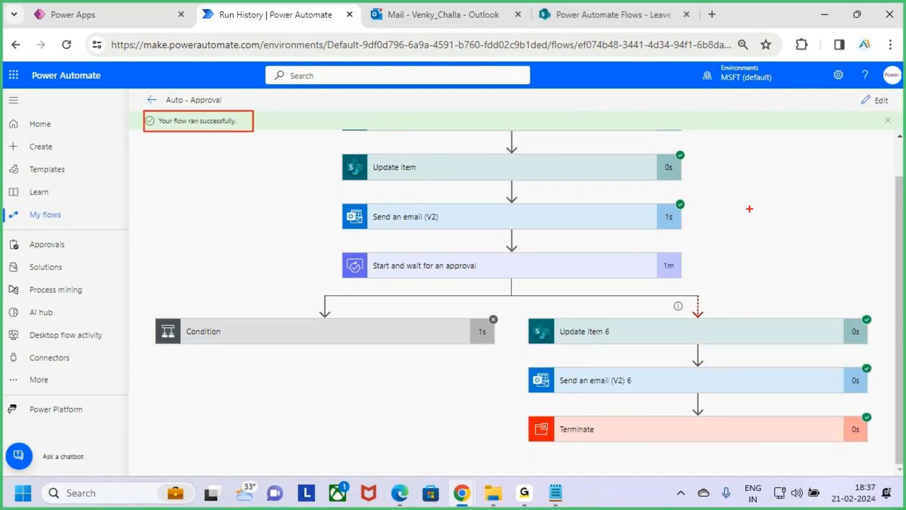
key(e)
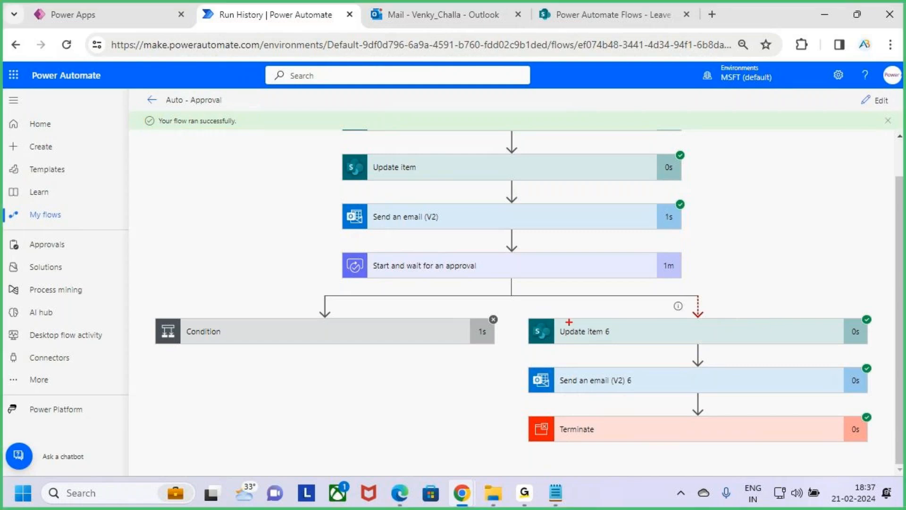
drag(517, 311, 887, 450)
drag(412, 332, 432, 346)
drag(433, 327, 407, 366)
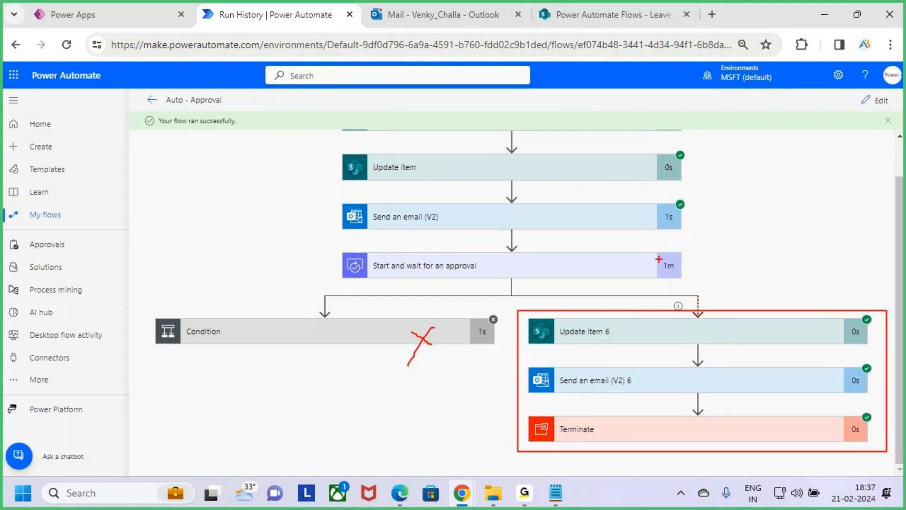
drag(662, 272, 680, 272)
mouse_move(737, 290)
mouse_down()
mouse_move(739, 317)
mouse_move(749, 308)
mouse_up()
drag(572, 392, 648, 391)
drag(609, 439, 669, 423)
key(Escape)
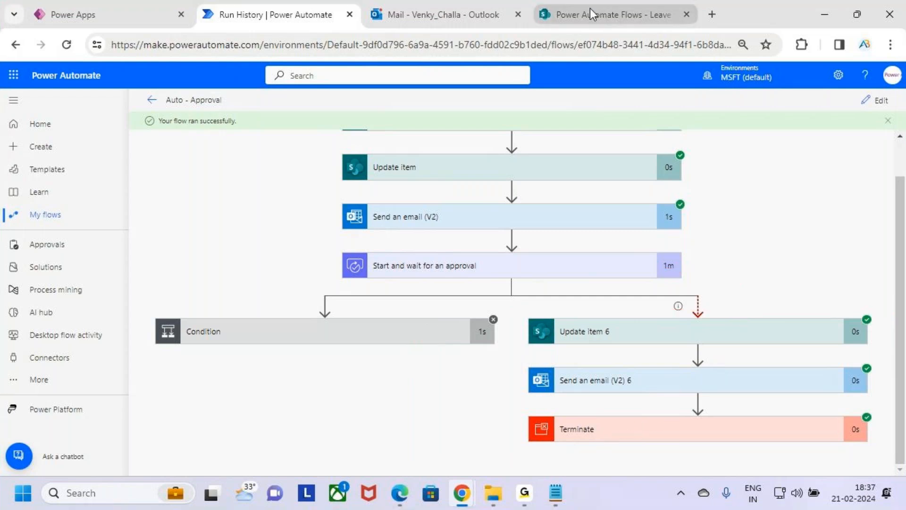
Switch to Outlook and read the "Auto Approved by System" email, including its manager comments.
click(444, 14)
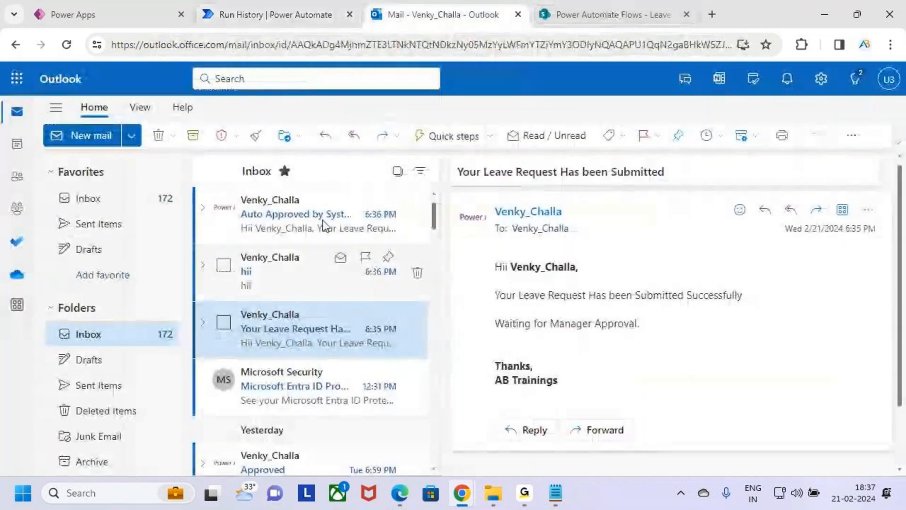
click(305, 216)
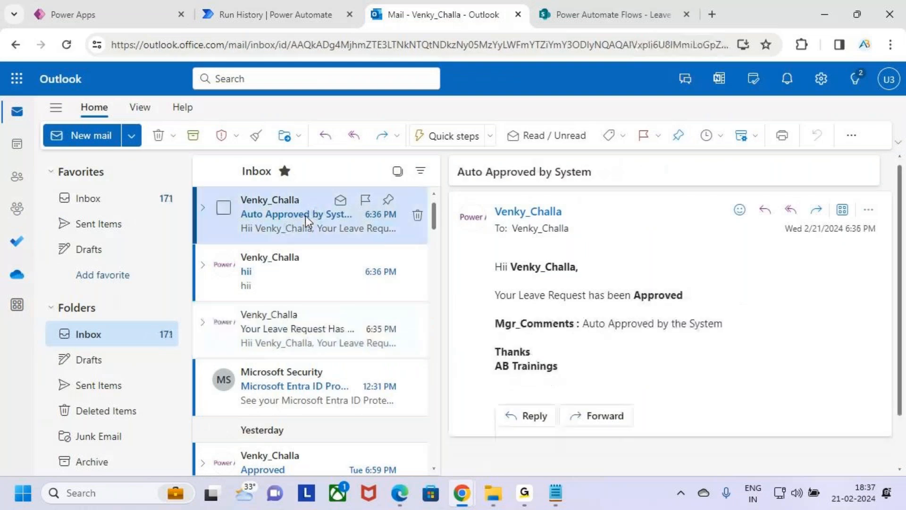
key(ctrl+2)
mouse_move(447, 159)
mouse_down()
mouse_move(542, 185)
mouse_move(611, 186)
mouse_up()
drag(486, 259, 597, 280)
drag(485, 282, 698, 305)
mouse_move(514, 336)
mouse_down()
mouse_move(751, 335)
mouse_move(784, 279)
mouse_up()
key(Escape)
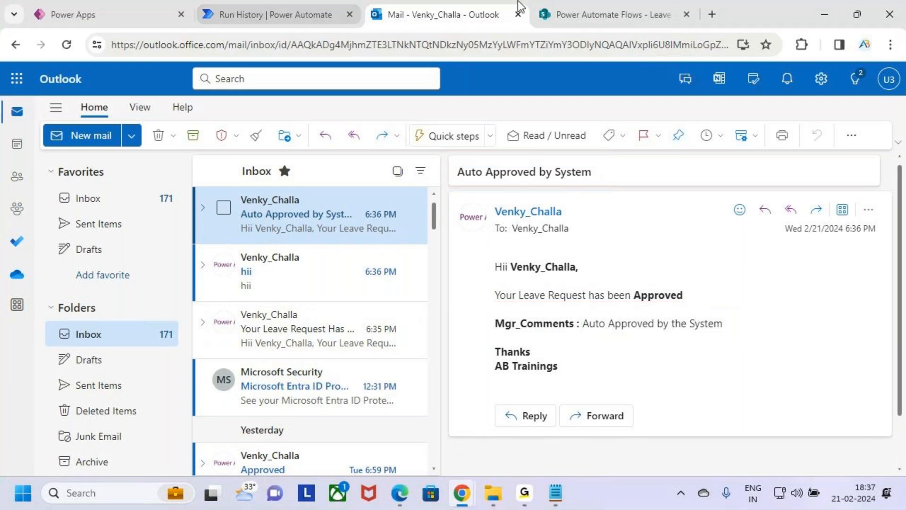
Switch to SharePoint and check the Status of the Travelling request in the Leave Approval list.
click(594, 14)
key(ctrl+2)
drag(630, 272, 709, 310)
drag(696, 286, 745, 259)
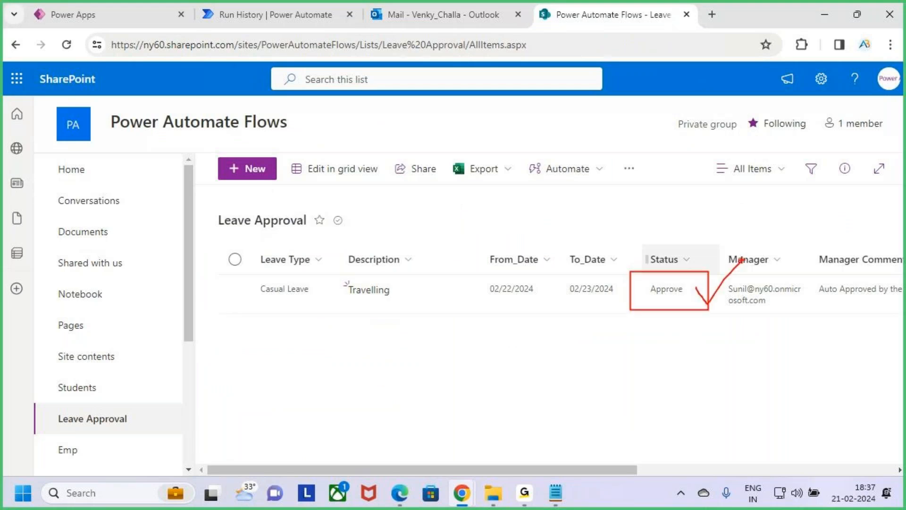
key(Escape)
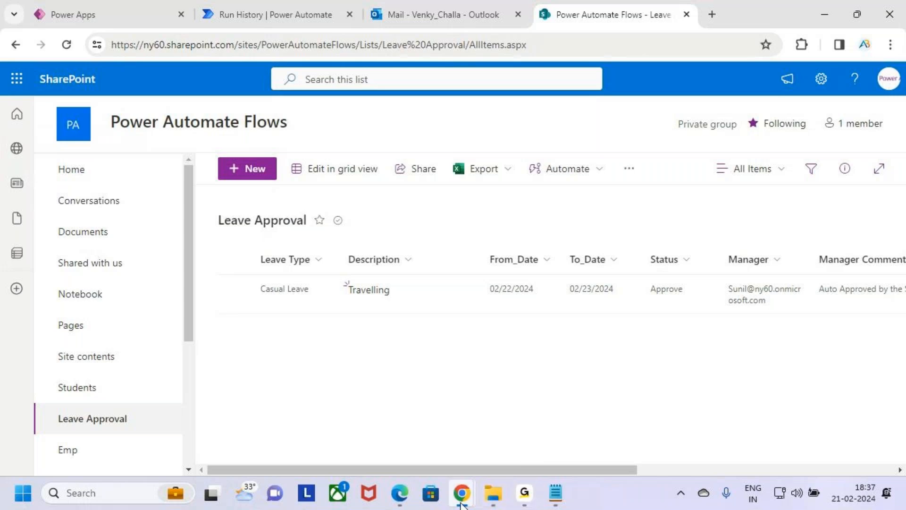
Switch to the incognito Power Automate window and display the signed-in manager's account details.
mouse_move(462, 504)
click(529, 432)
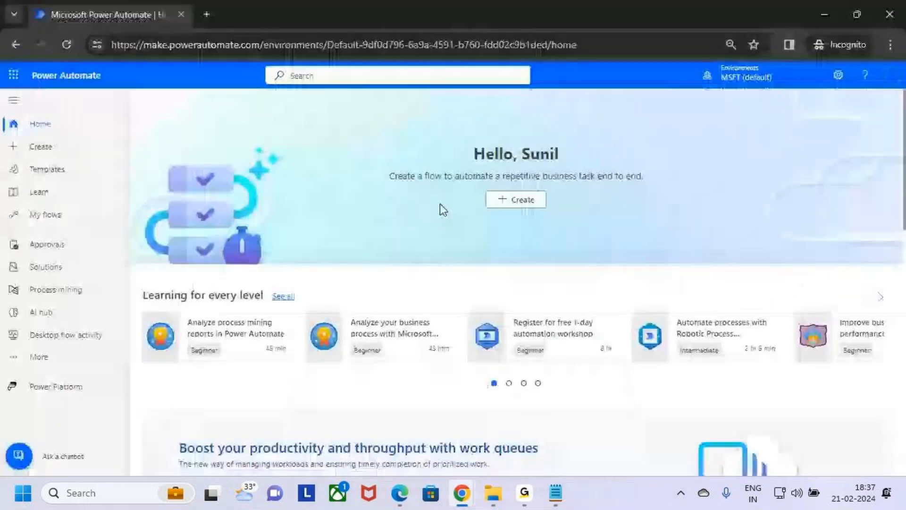
click(891, 76)
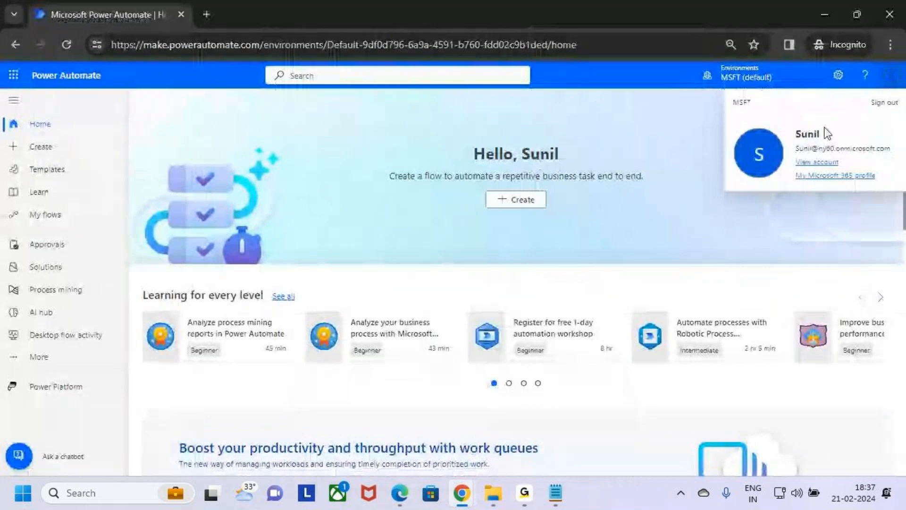
Close the account details and display the manager's received approval requests.
click(649, 203)
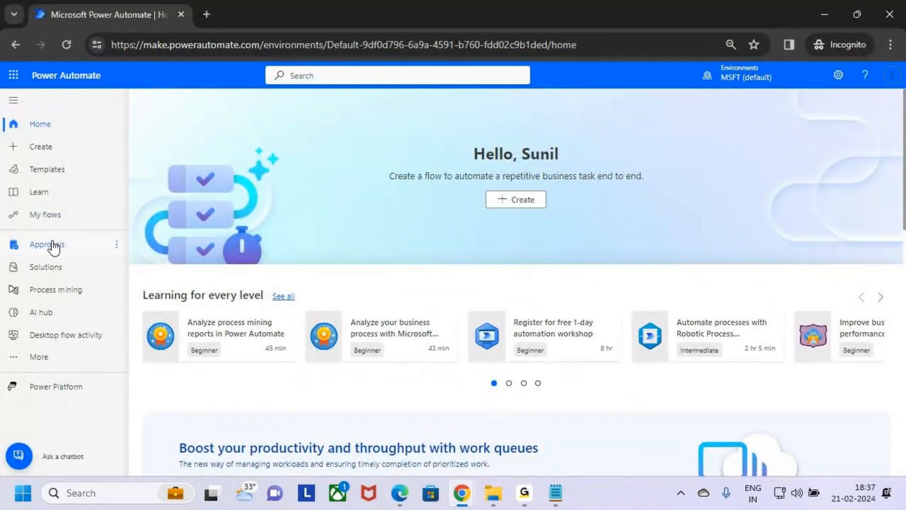
click(53, 246)
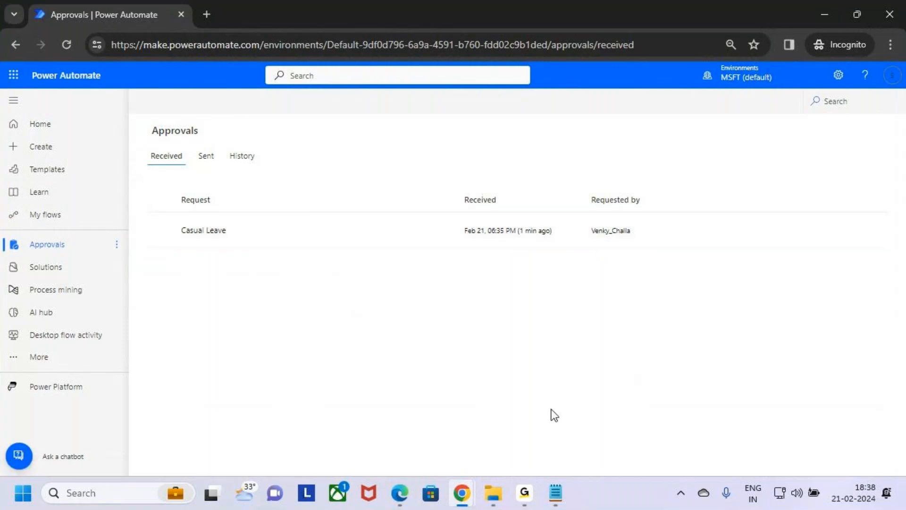
Switch back to the Auto - Approval flow's run history and review the approval action's duration, the parallel timeout branch and the Condition branch.
mouse_move(462, 493)
click(408, 410)
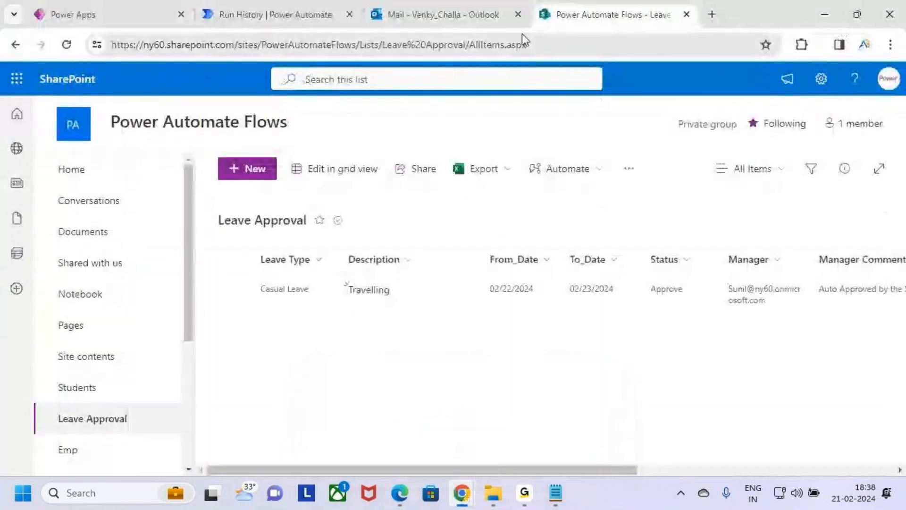
click(276, 15)
drag(657, 276, 683, 272)
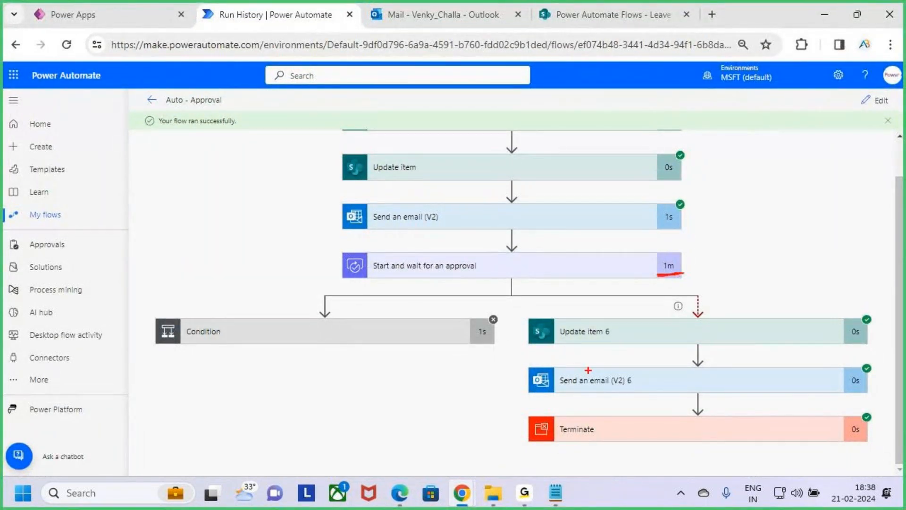
mouse_move(521, 316)
mouse_down()
mouse_move(789, 435)
mouse_move(878, 446)
mouse_up()
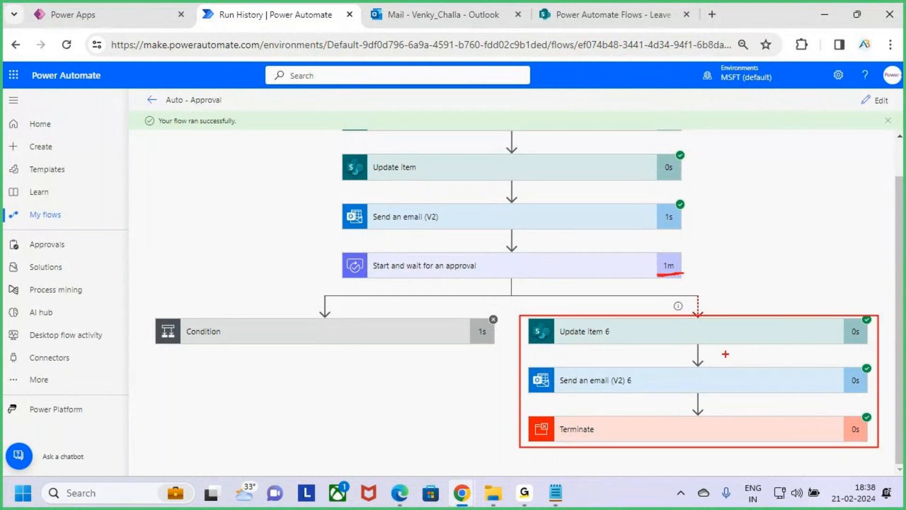
key(Escape)
key(ctrl+2)
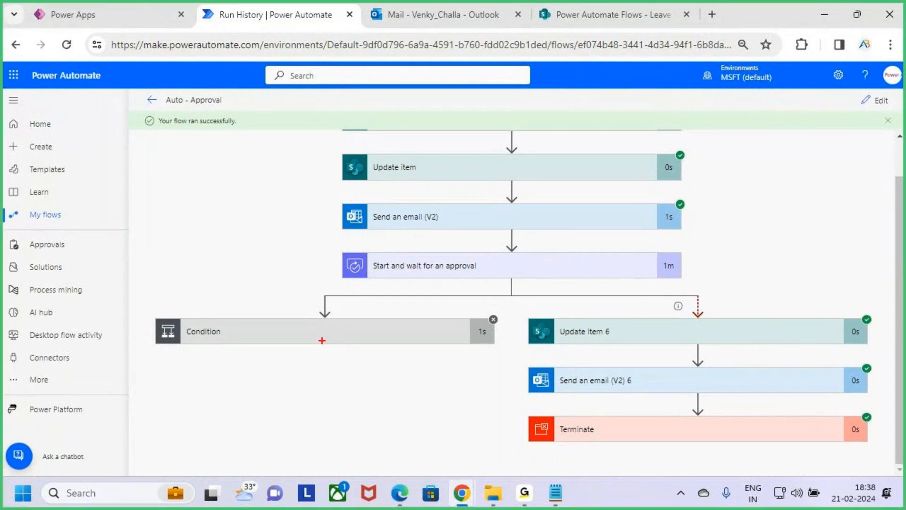
drag(268, 333, 375, 264)
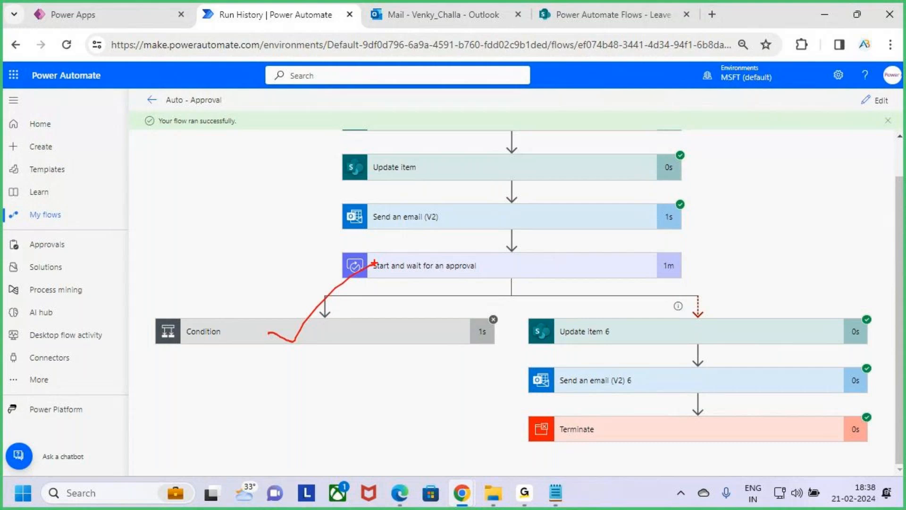
key(Escape)
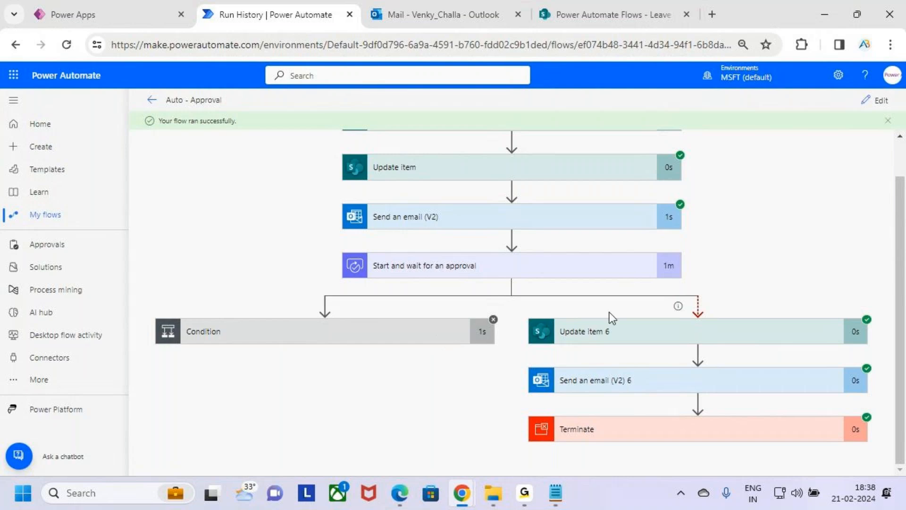
Review the timeout branch in the run history and the Auto Approved by System email in Outlook.
mouse_move(518, 309)
mouse_down()
mouse_move(629, 386)
mouse_move(879, 454)
mouse_up()
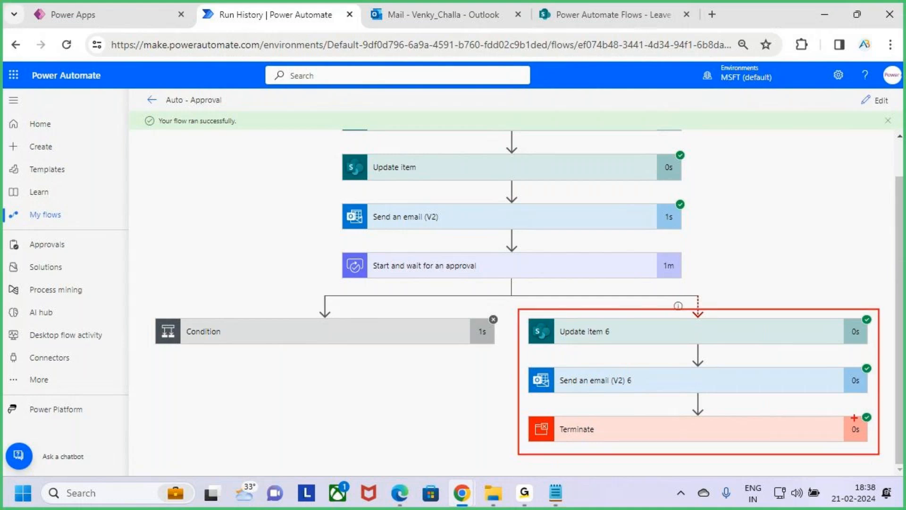
key(Escape)
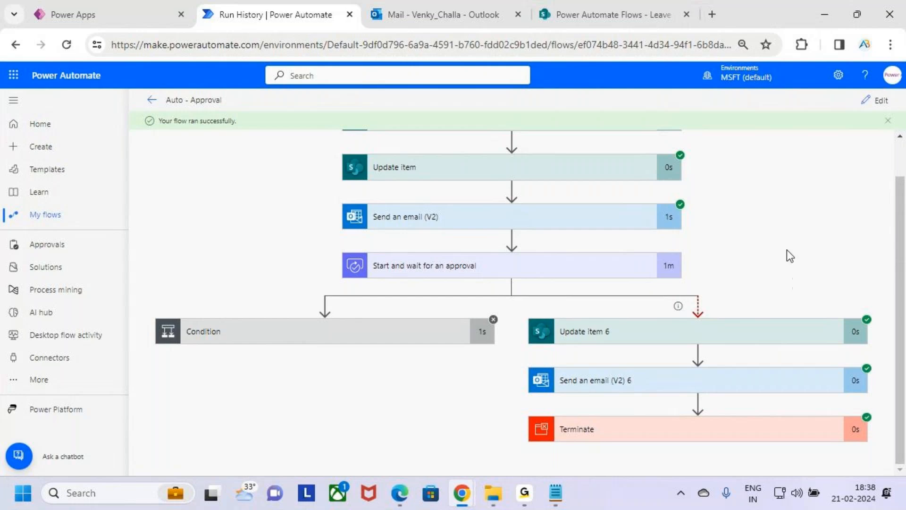
click(414, 14)
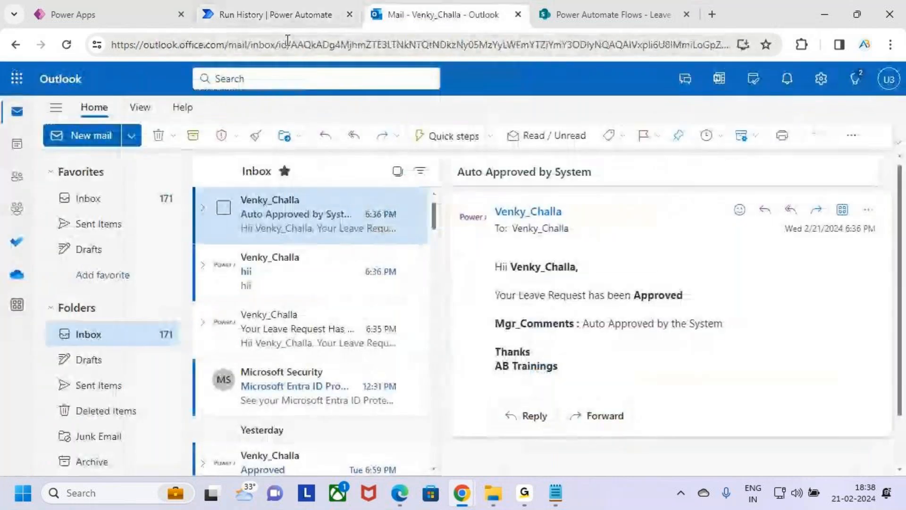
click(268, 14)
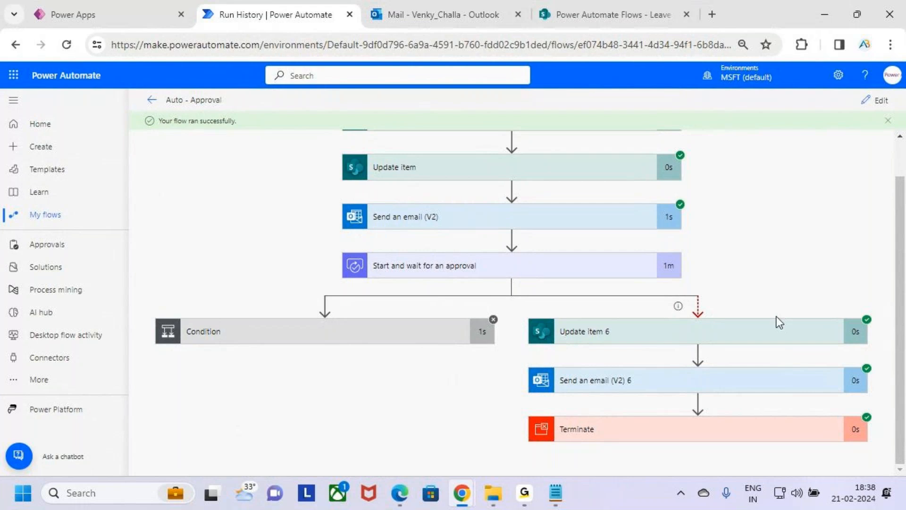
Check the Status of the Travelling request in the SharePoint Leave Approval list, returning to the flow's run history.
key(ctrl+2)
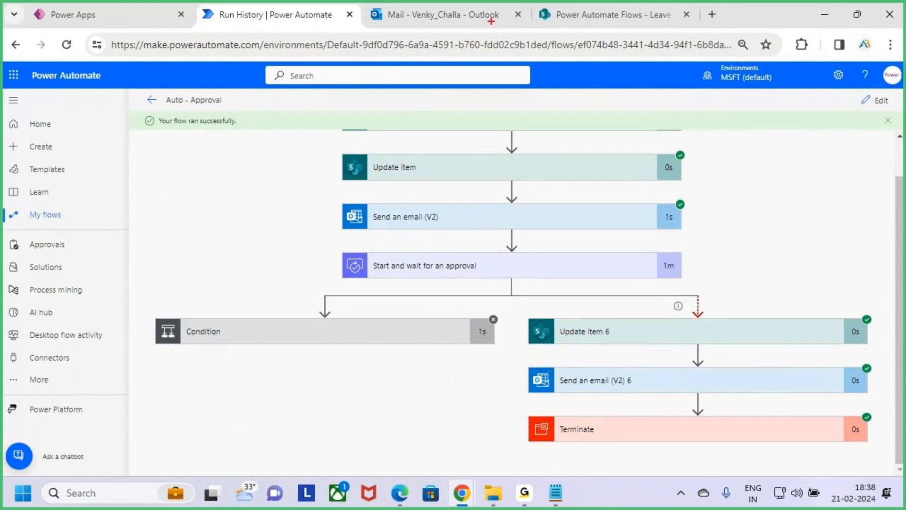
click(606, 16)
mouse_move(639, 273)
mouse_down()
mouse_move(707, 307)
mouse_move(683, 299)
mouse_move(716, 258)
mouse_up()
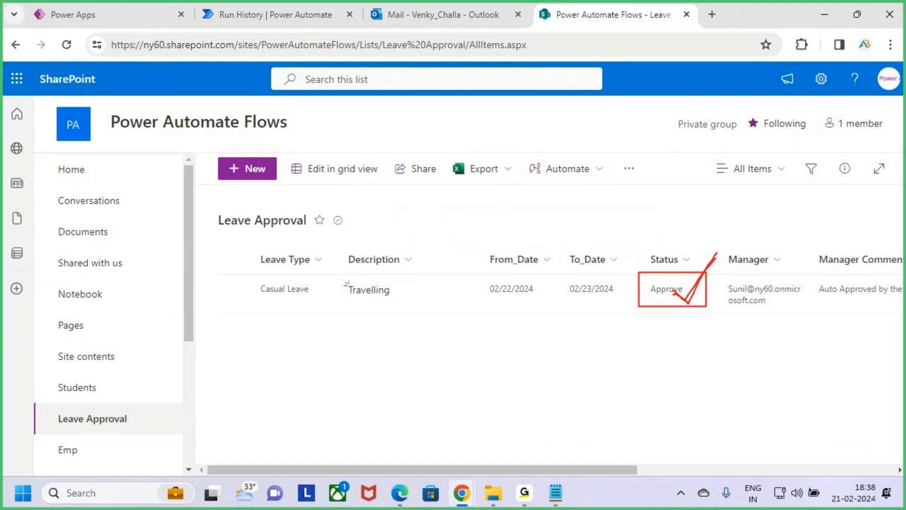
key(Escape)
click(260, 11)
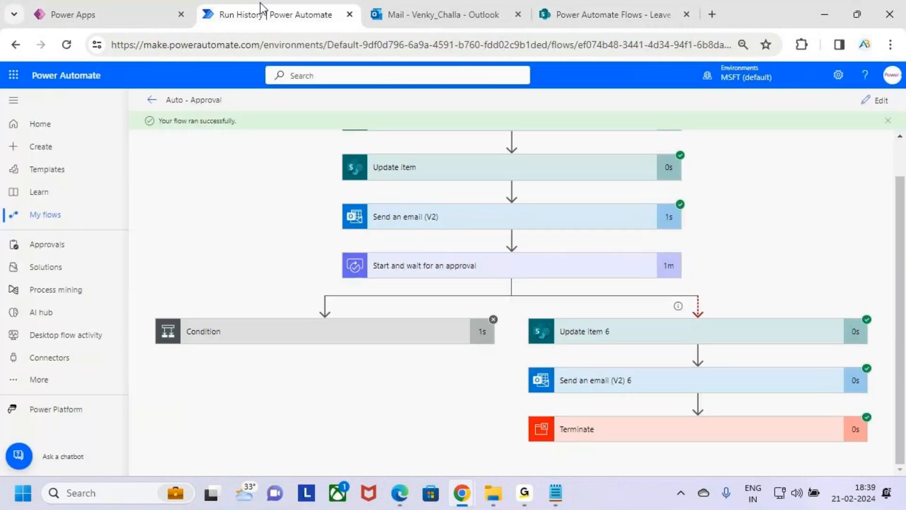
Examine the run's approval action and the Update item 6, Send an email (V2) 6 and Terminate actions in the timeout branch.
key(ctrl+2)
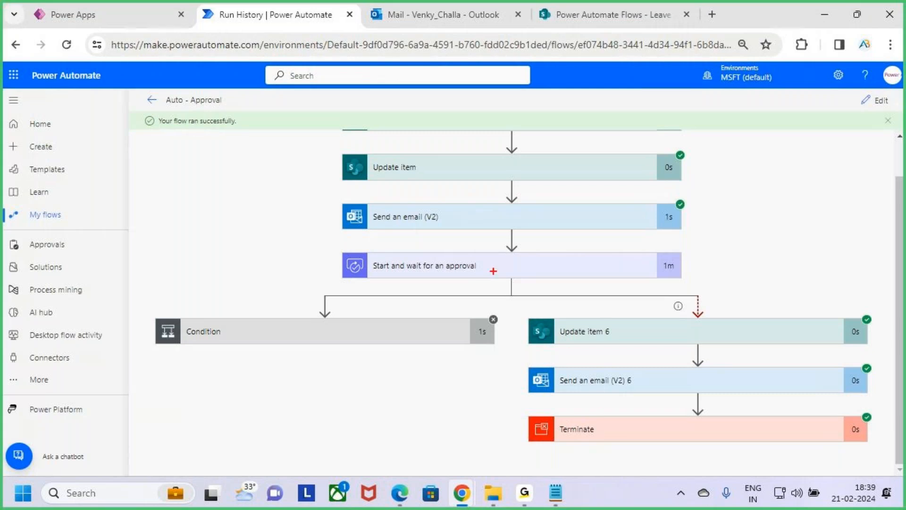
drag(491, 264, 528, 241)
drag(586, 344, 635, 343)
drag(572, 393, 681, 385)
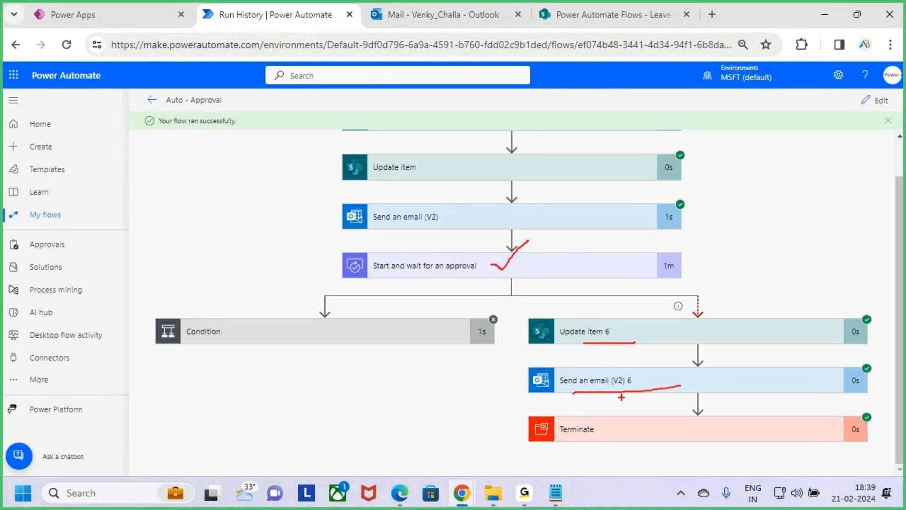
drag(585, 395, 663, 390)
drag(593, 270, 628, 240)
mouse_move(717, 399)
mouse_down()
mouse_move(720, 426)
mouse_move(741, 438)
mouse_move(734, 417)
mouse_move(783, 424)
mouse_up()
key(Escape)
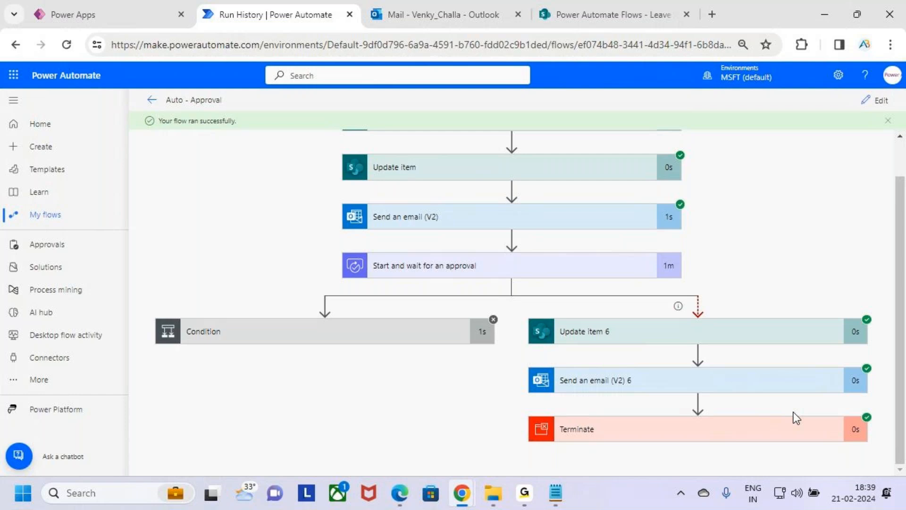
Open the Auto - Approval flow for editing and review the recipient, subject and body of Send an email (V2) 6.
click(876, 101)
scroll(755, 209, down, 3)
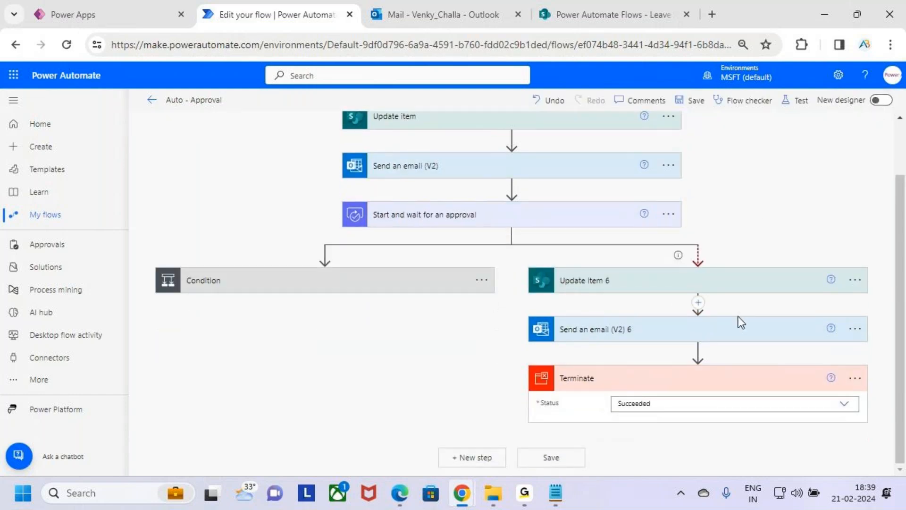
click(710, 335)
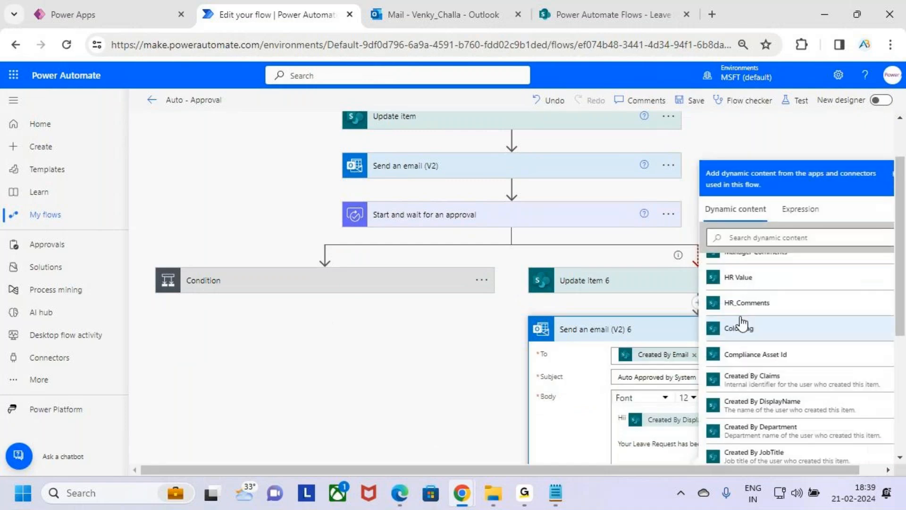
click(582, 423)
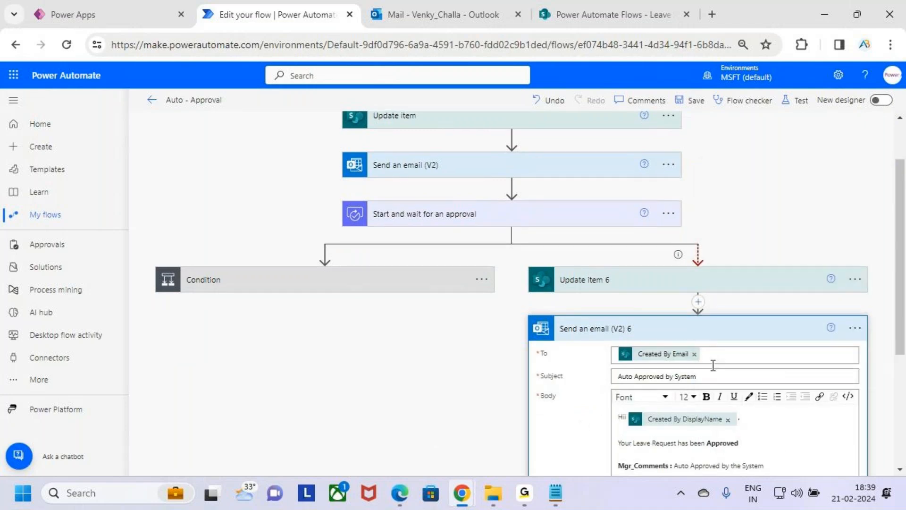
scroll(736, 286, down, 4)
click(682, 271)
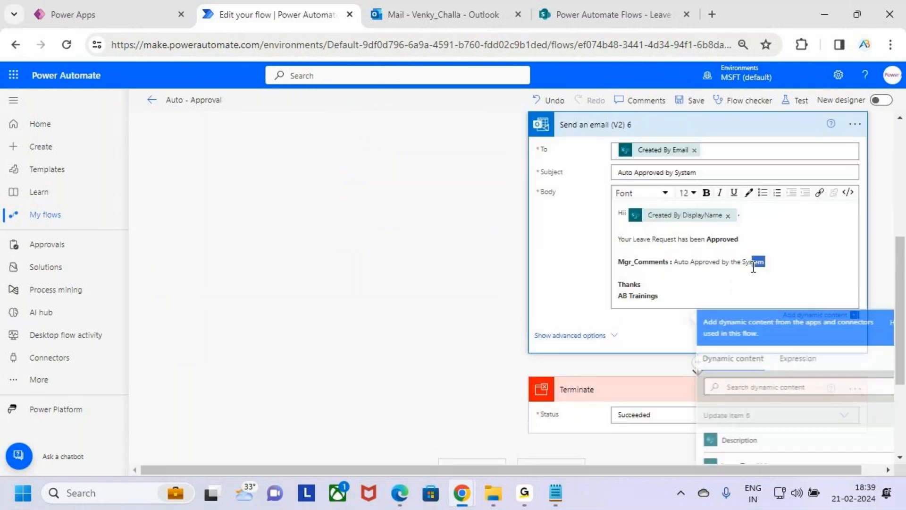
drag(707, 262, 756, 262)
click(696, 277)
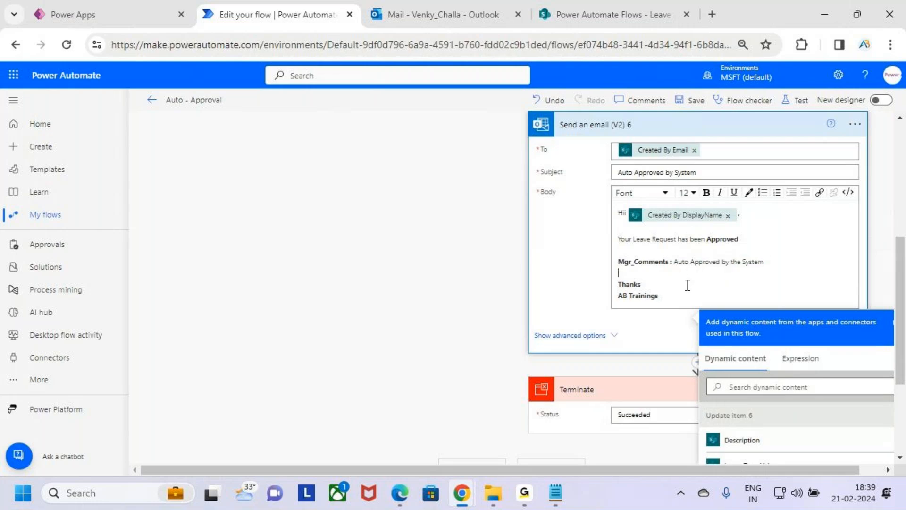
scroll(673, 225, down, 5)
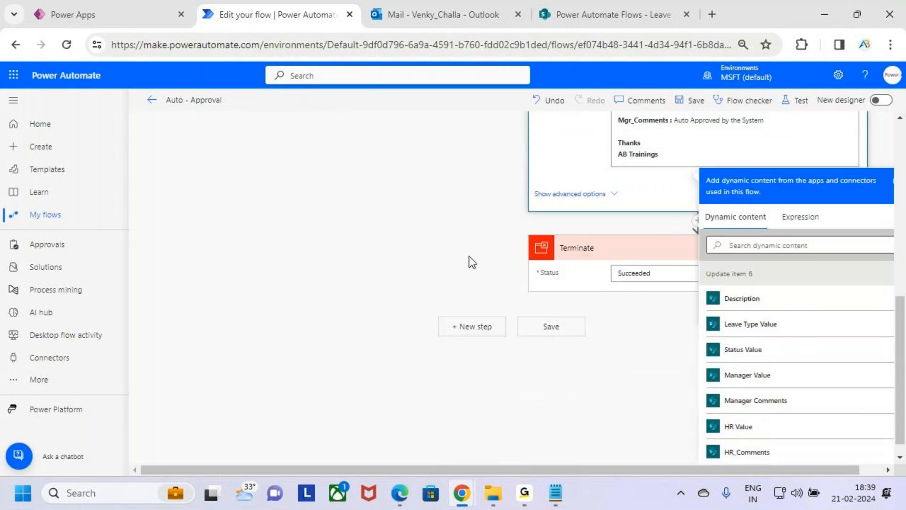
click(472, 259)
scroll(751, 246, up, 3)
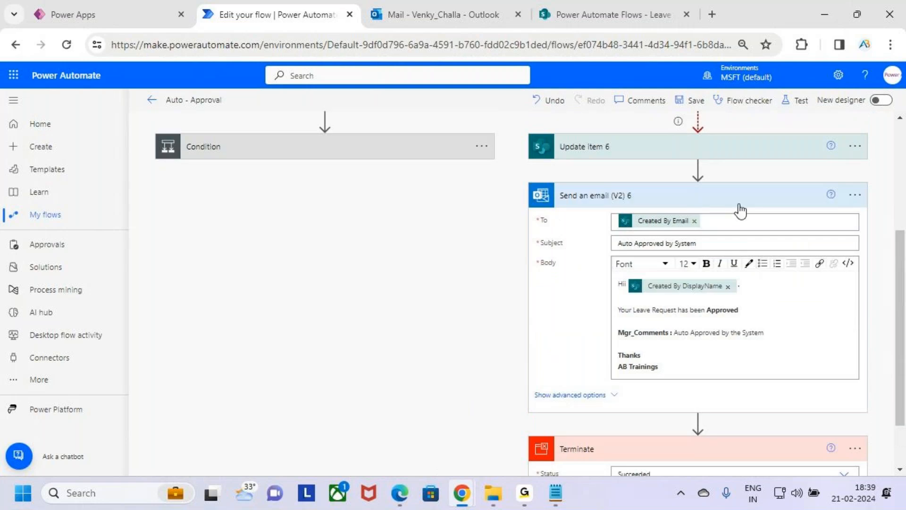
click(738, 203)
scroll(739, 203, up, 2)
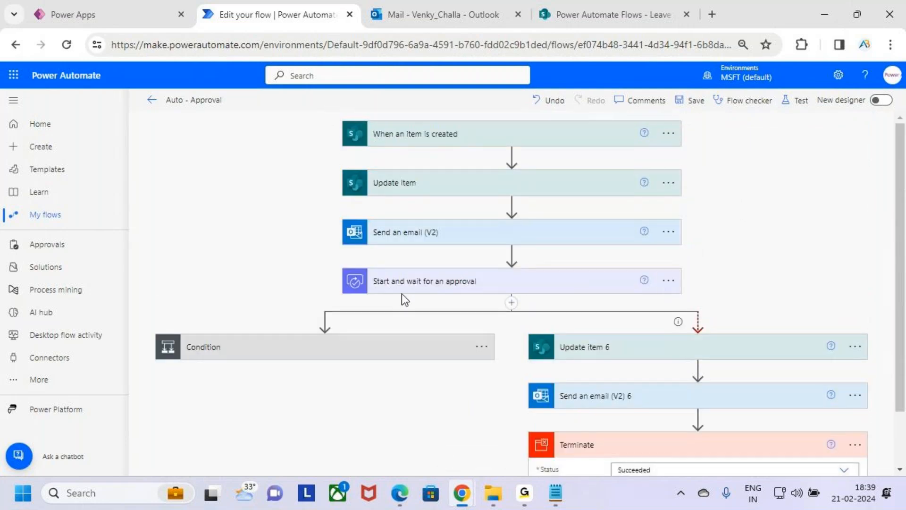
Rename the Start and wait for an approval action to MGR Approval.
click(675, 282)
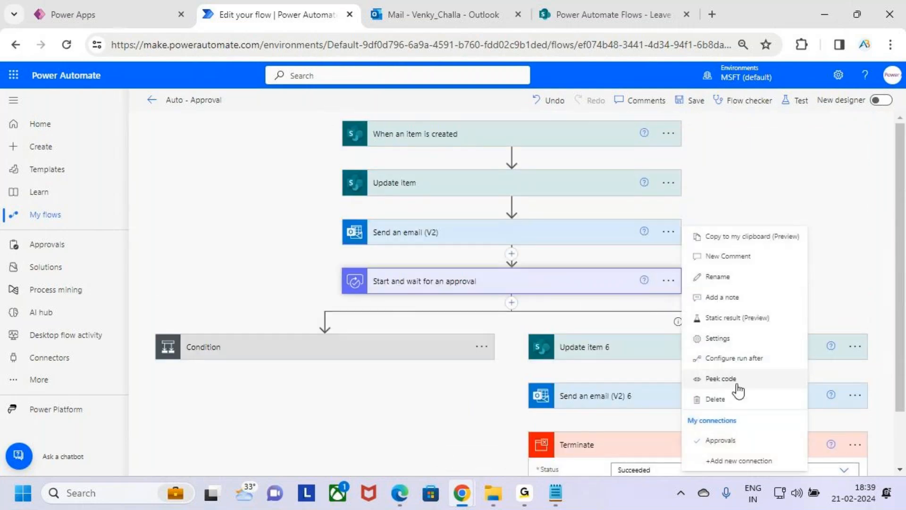
click(733, 277)
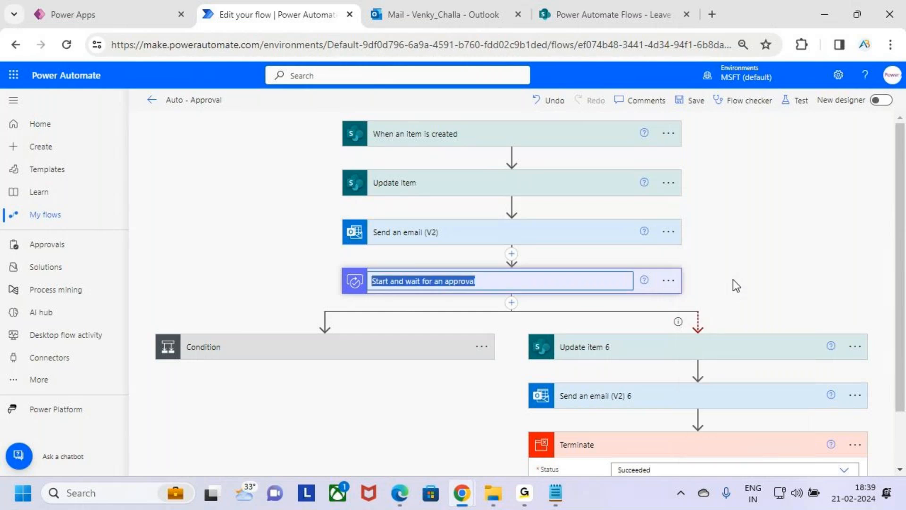
key(BackSpace)
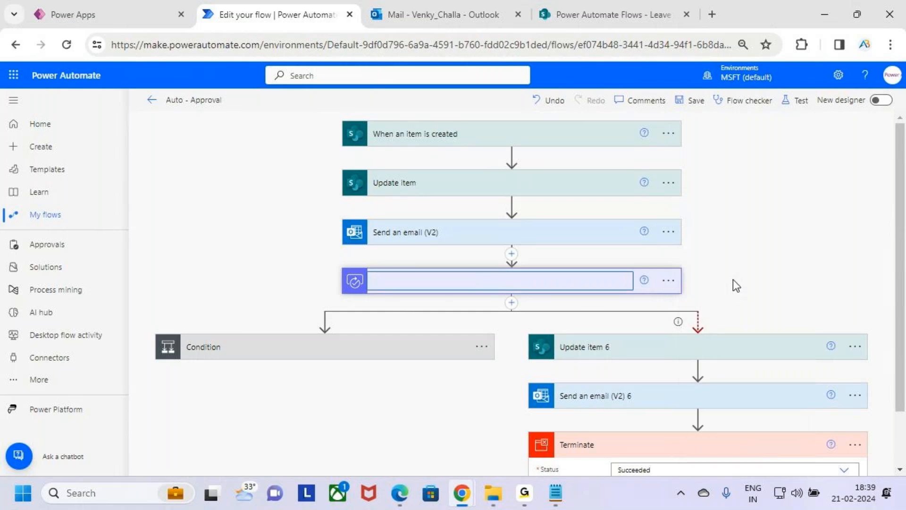
text(MGR Appr)
click(831, 295)
Set the Status Value of Update item 6 in the timeout branch to Waiting HR Approval and collapse the action.
scroll(772, 219, down, 2)
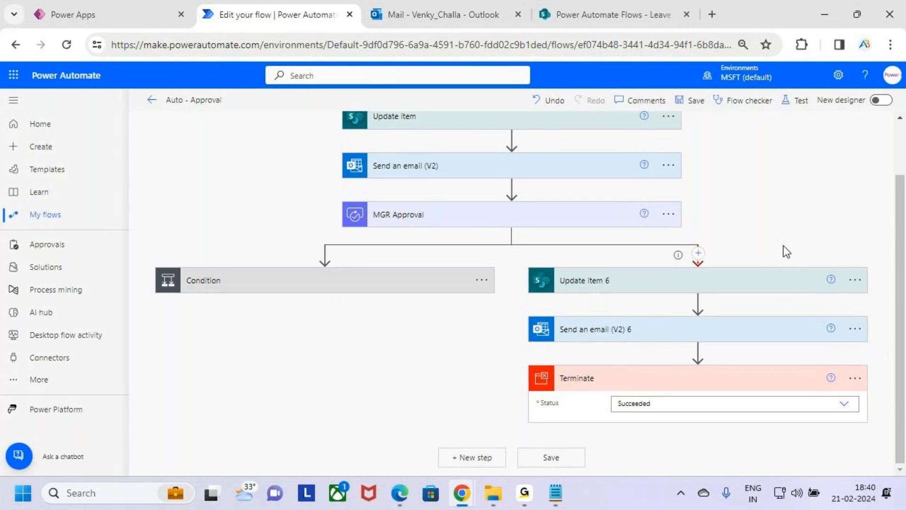
scroll(784, 240, up, 2)
scroll(786, 247, down, 2)
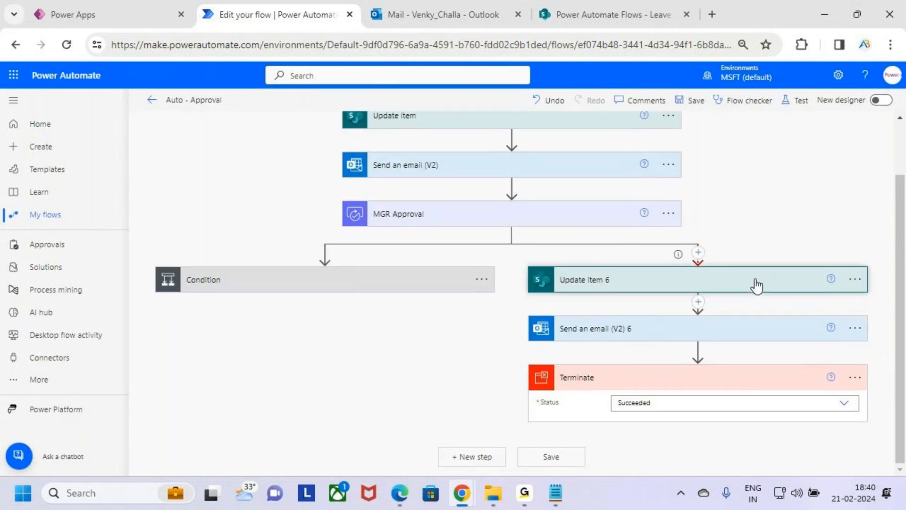
click(757, 280)
scroll(766, 257, down, 3)
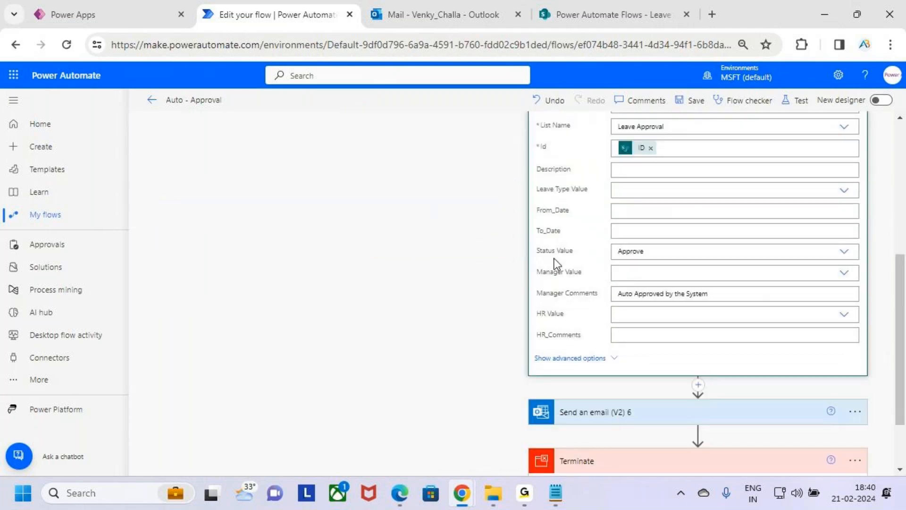
click(671, 252)
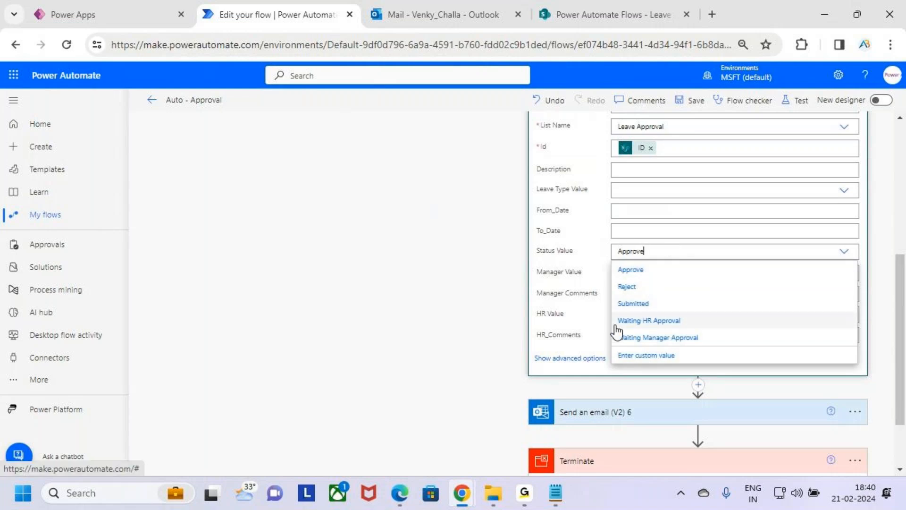
click(725, 321)
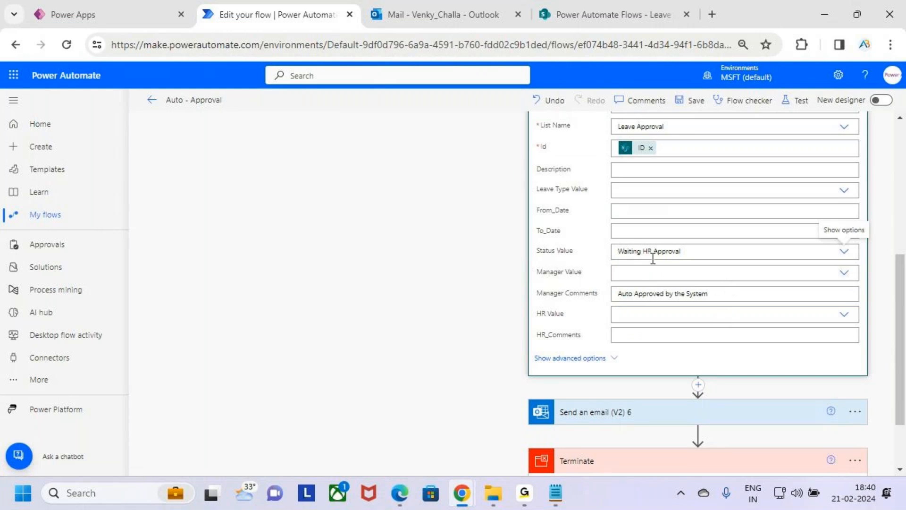
scroll(692, 253, up, 2)
scroll(779, 244, up, 2)
click(765, 220)
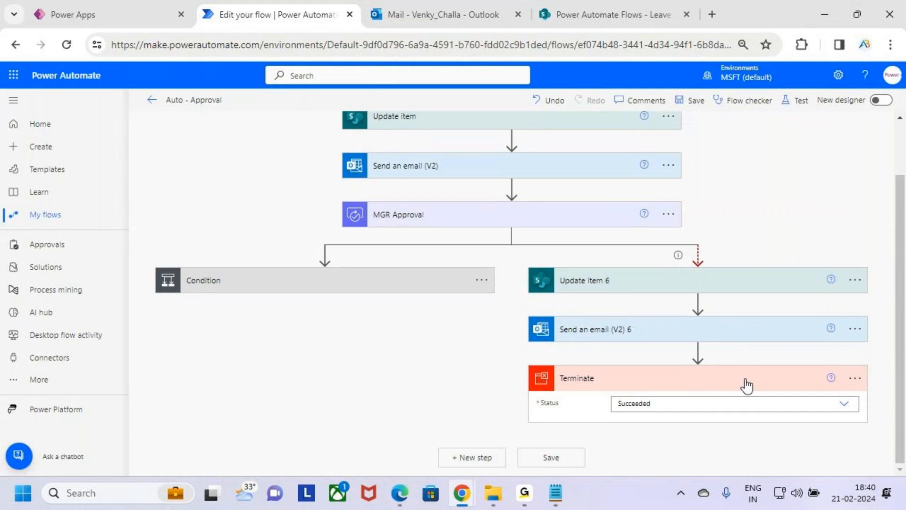
Search the actions for Approval and insert Start and wait for an approval between Send an email (V2) 6 and Terminate.
click(698, 351)
click(711, 373)
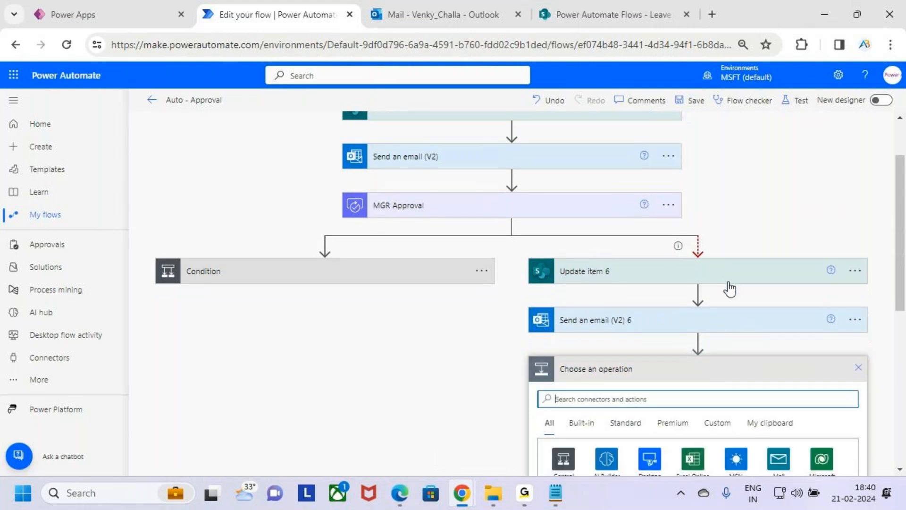
scroll(731, 289, down, 4)
scroll(755, 263, up, 3)
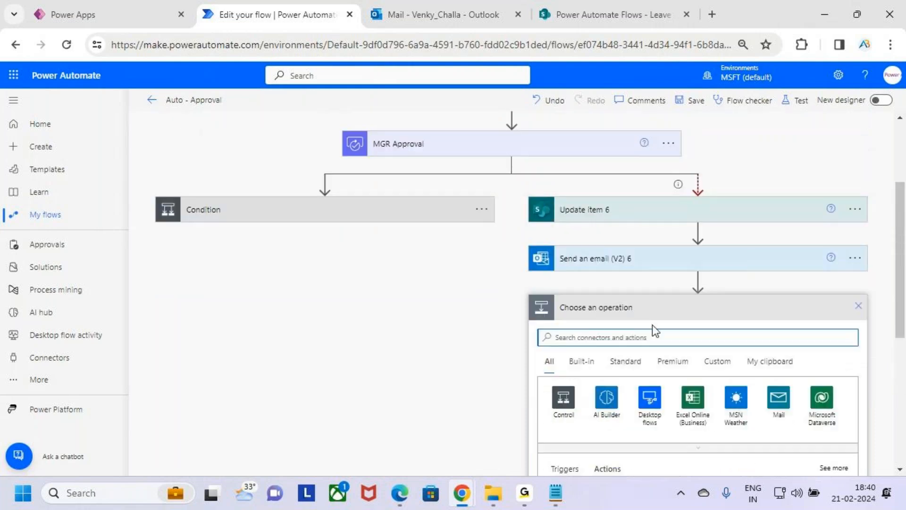
scroll(653, 325, down, 2)
text(approva)
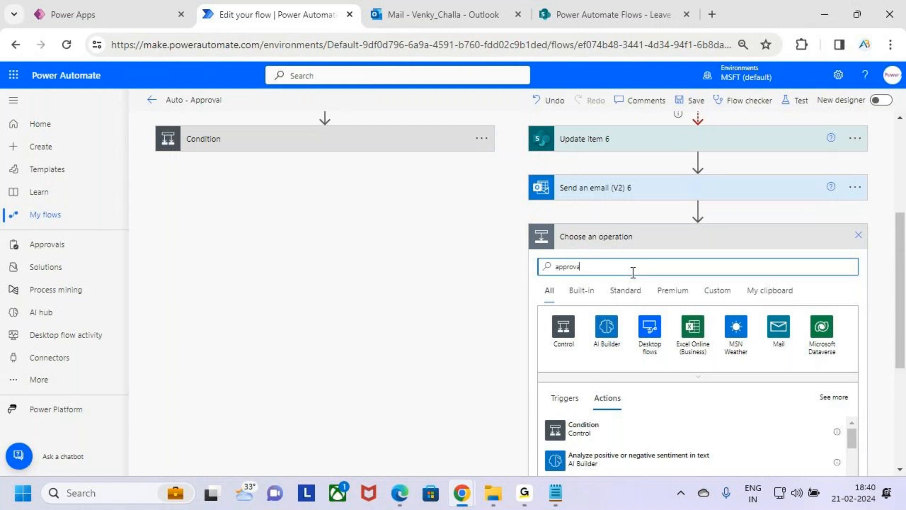
key(BackSpace)
key(BackSpace)
text(a)
key(BackSpace)
text(a)
key(BackSpace)
text(a)
key(BackSpace)
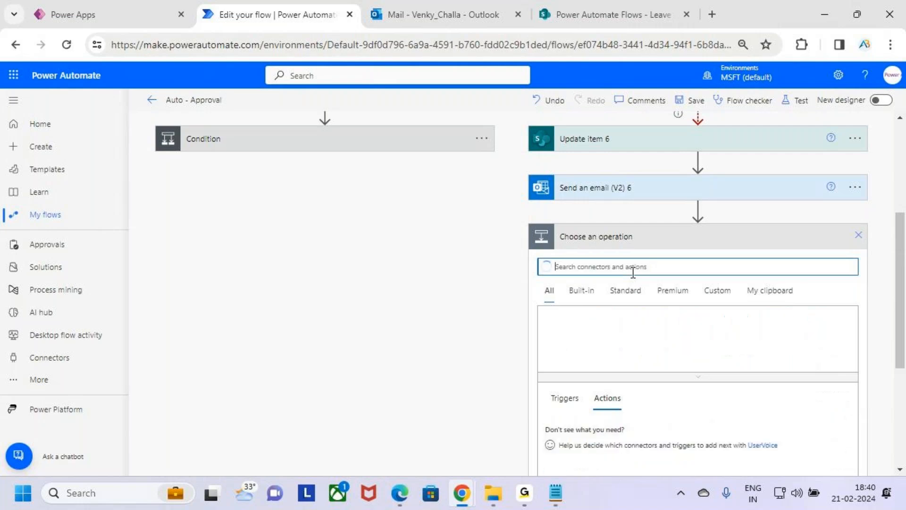
text(Approval)
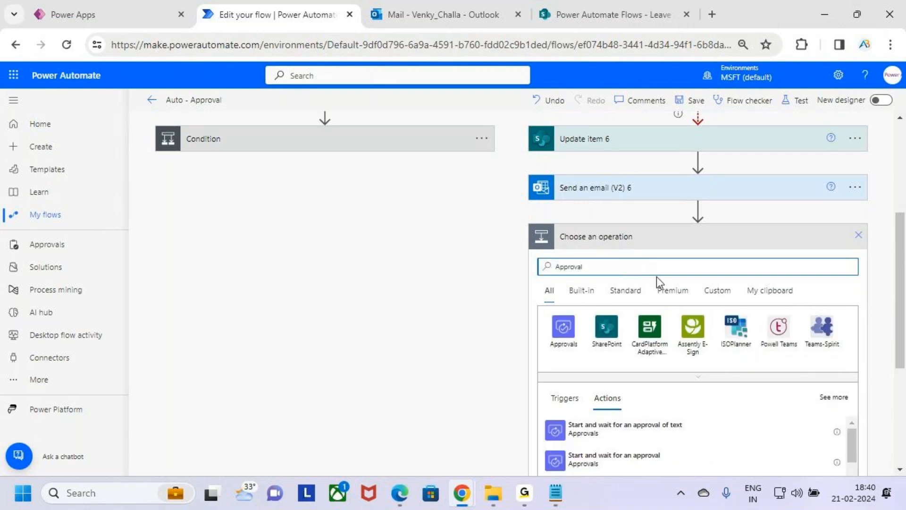
scroll(651, 337, down, 1)
scroll(647, 330, down, 1)
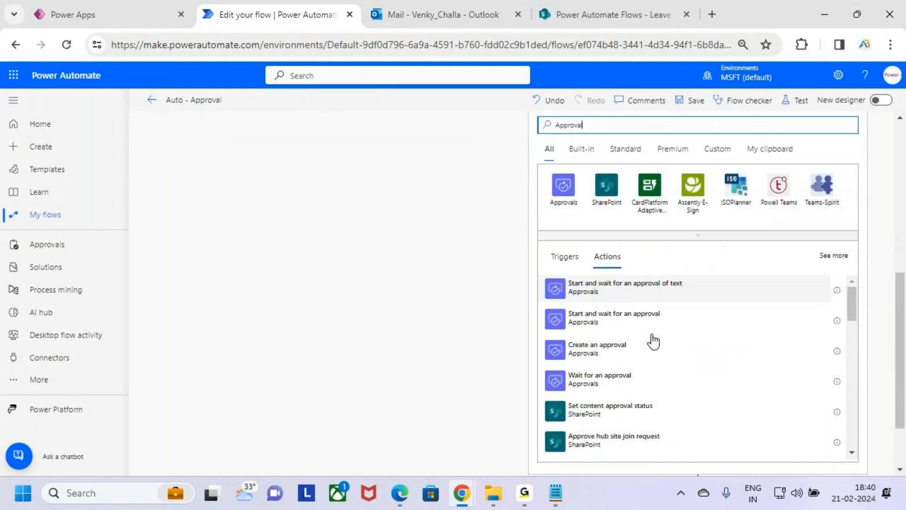
drag(549, 299, 686, 335)
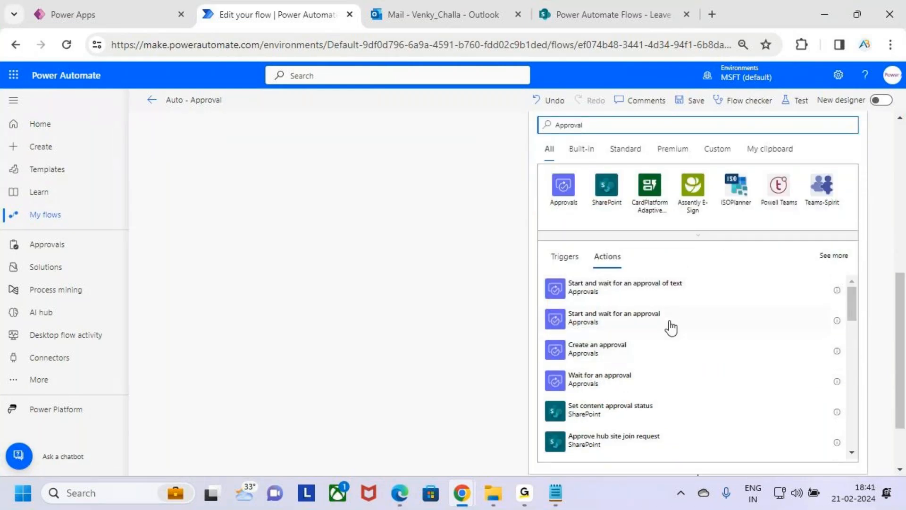
click(670, 325)
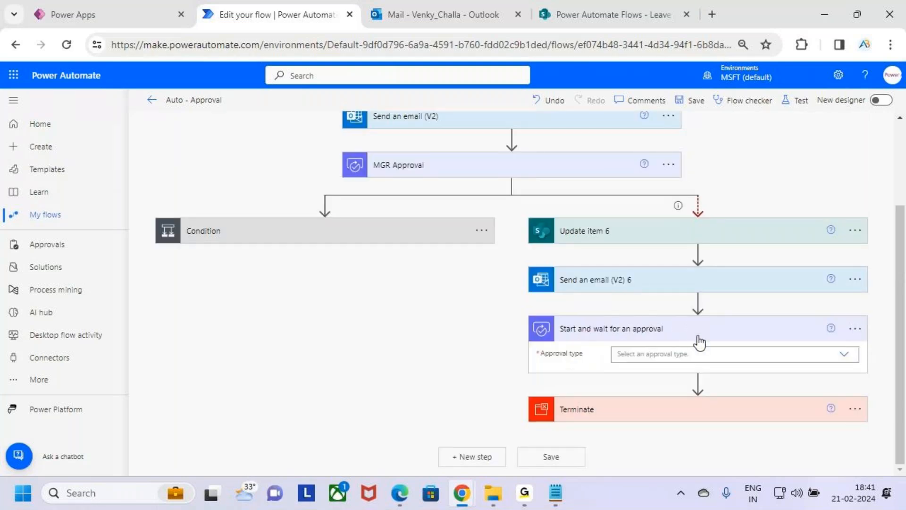
Set the approval type of the new Start and wait for an approval action to Approve/Reject - First to respond.
click(743, 354)
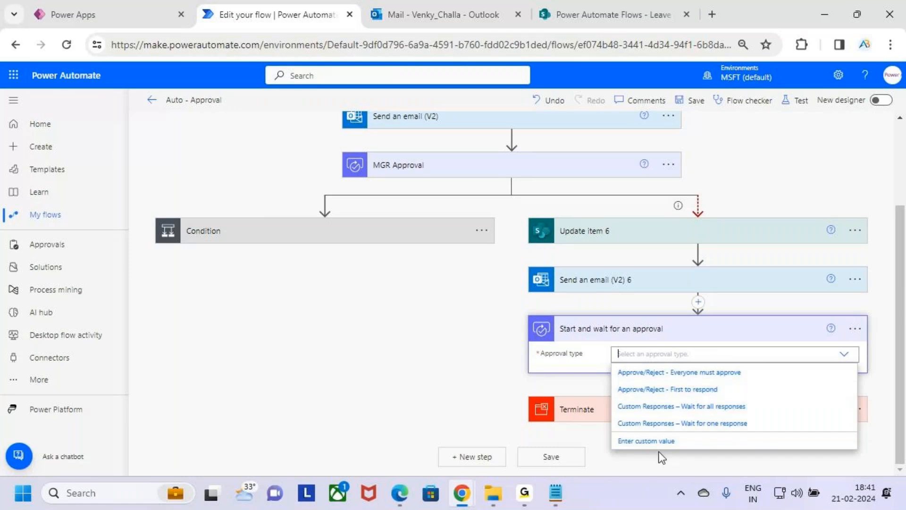
click(764, 395)
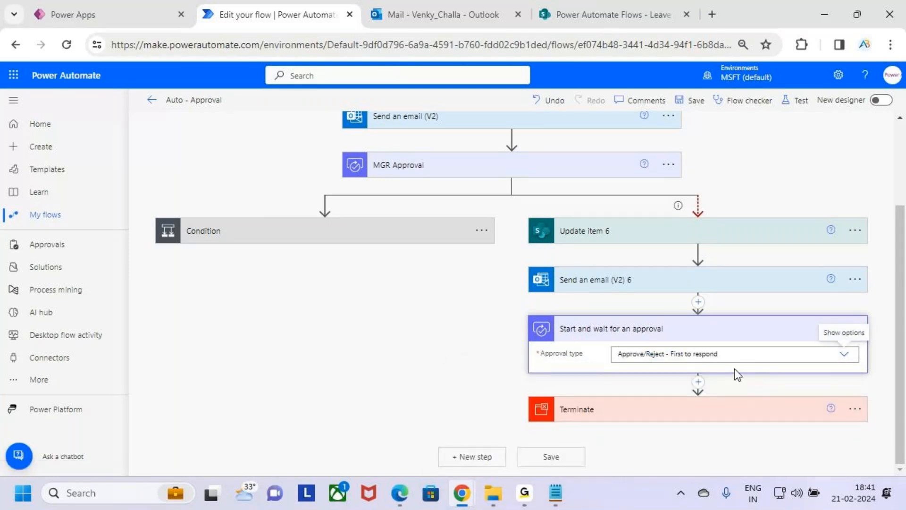
scroll(738, 326, down, 3)
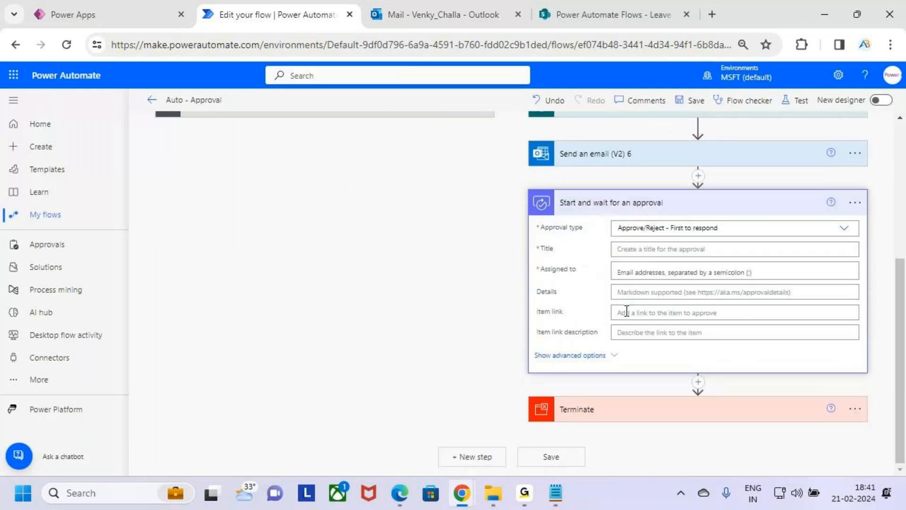
Set the approval's Title to the dynamic Leave Type Value from the When an item is created trigger.
click(661, 249)
scroll(814, 373, down, 15)
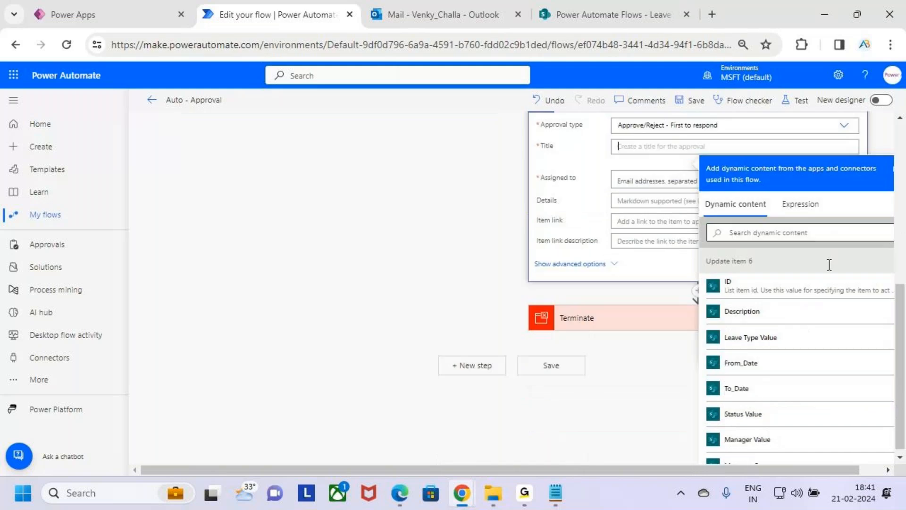
scroll(814, 395, down, 15)
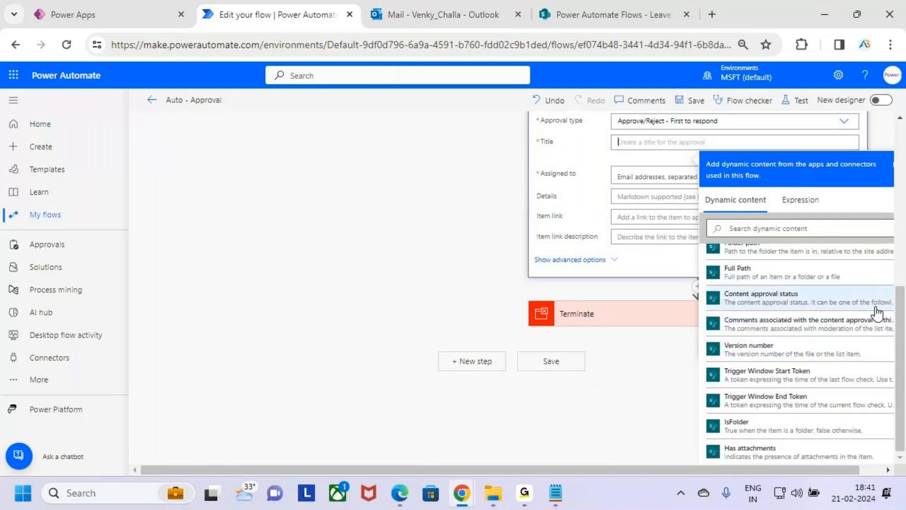
scroll(819, 387, up, 6)
scroll(813, 383, up, 10)
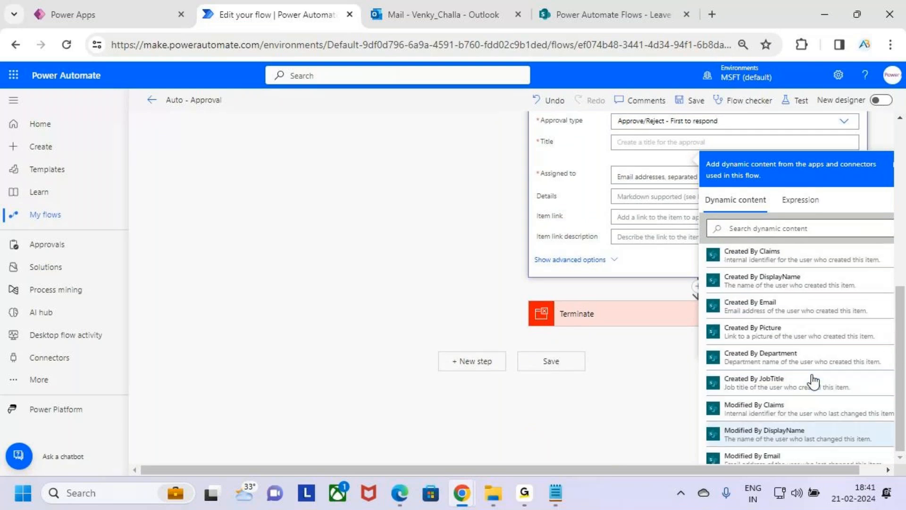
scroll(780, 337, up, 5)
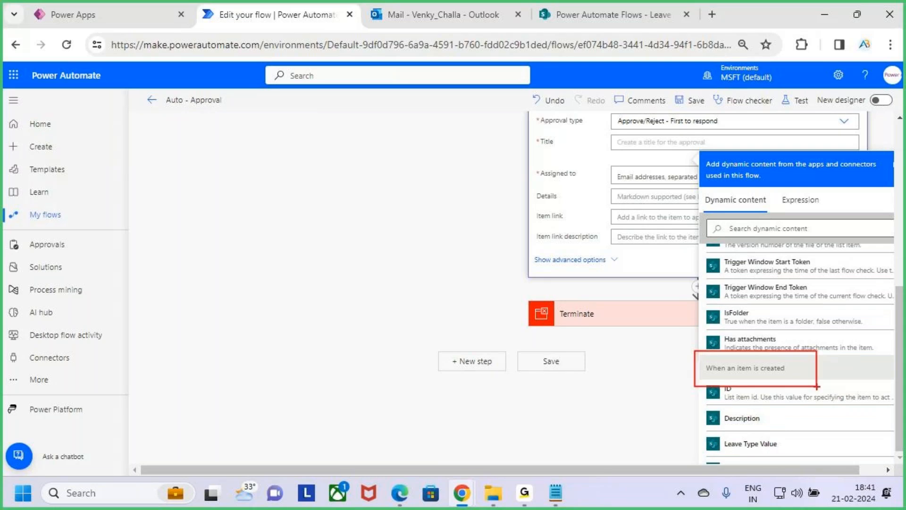
scroll(819, 394, down, 3)
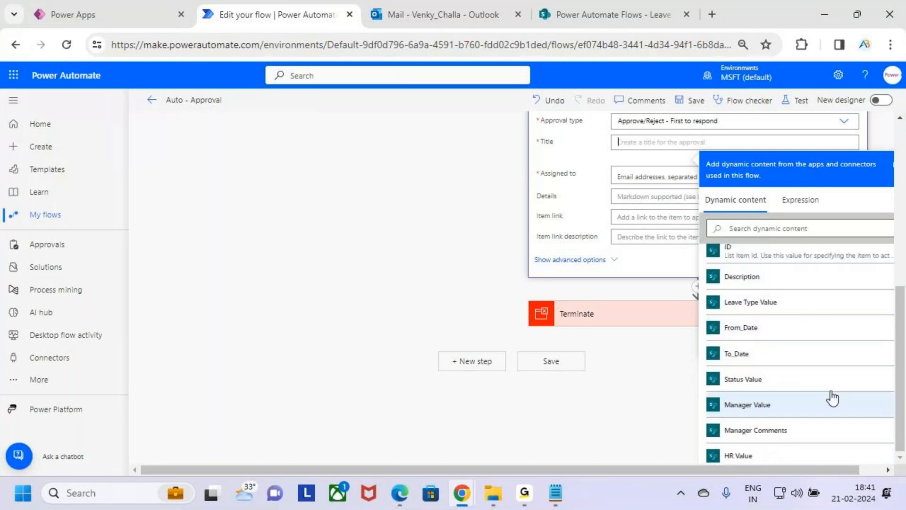
key(ctrl+2)
mouse_move(701, 286)
mouse_down()
mouse_move(747, 306)
mouse_move(838, 310)
mouse_up()
key(Escape)
click(817, 306)
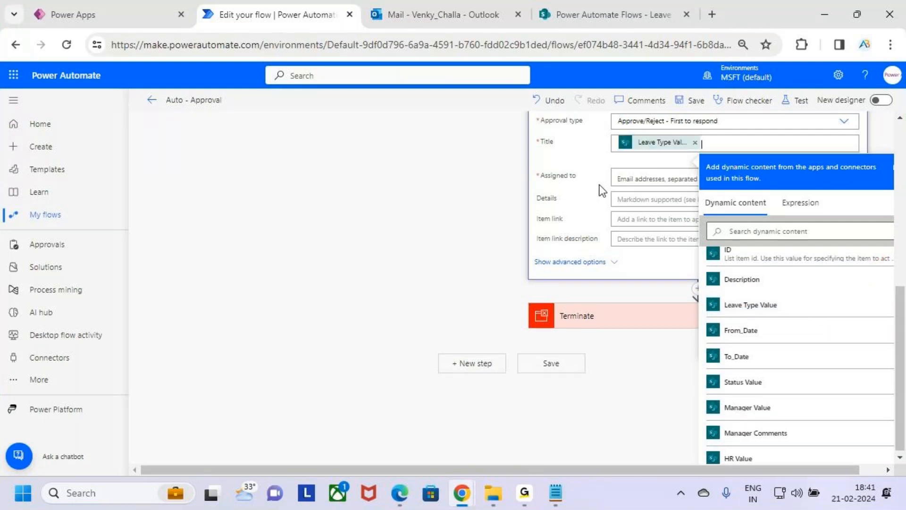
Assign the approval to the dynamic HR Value from the When an item is created trigger.
click(643, 178)
scroll(820, 370, down, 5)
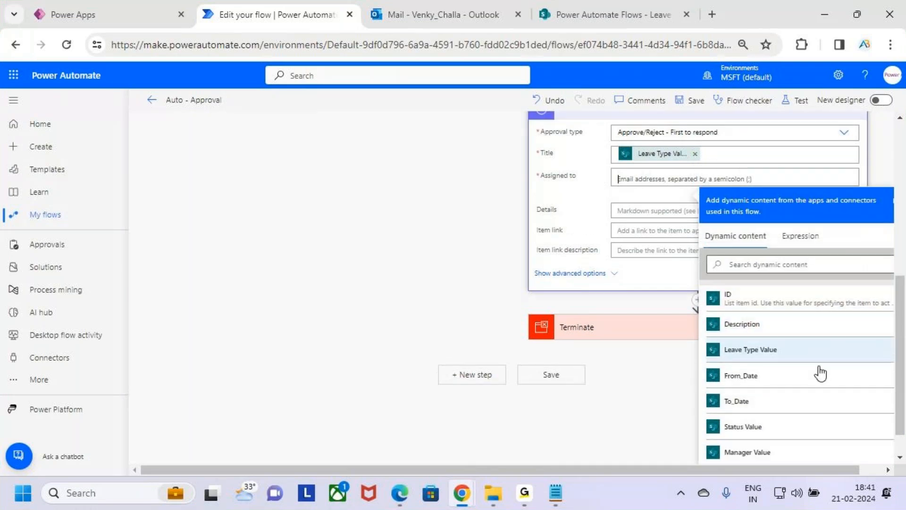
scroll(820, 382, down, 4)
scroll(821, 384, up, 2)
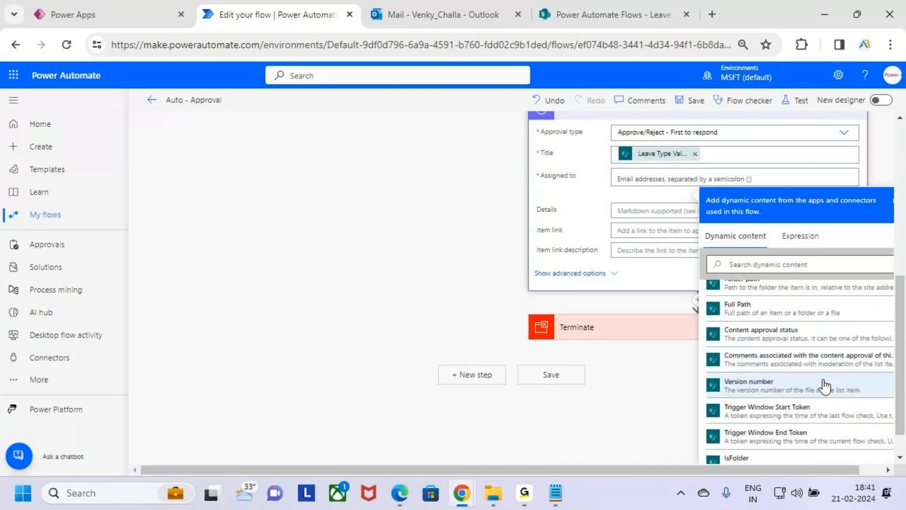
scroll(825, 385, up, 5)
scroll(825, 385, up, 10)
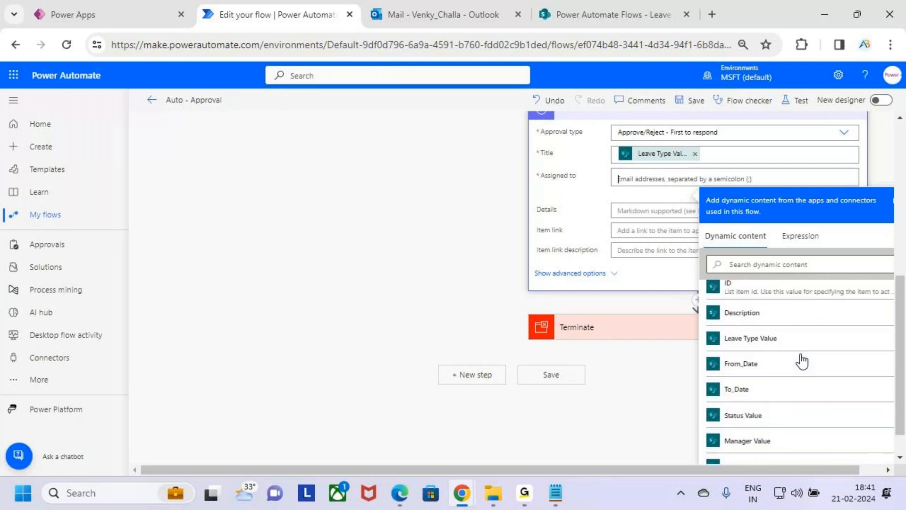
scroll(802, 361, up, 3)
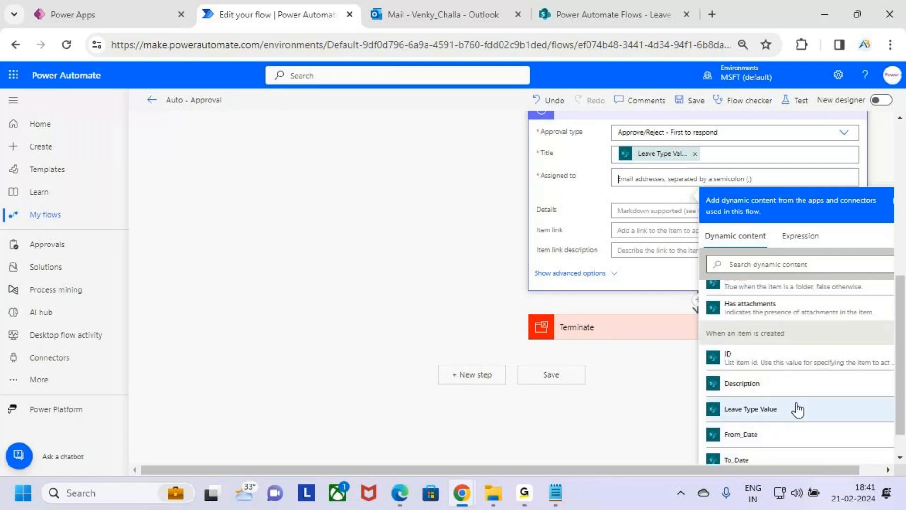
scroll(798, 413, down, 15)
scroll(799, 406, up, 6)
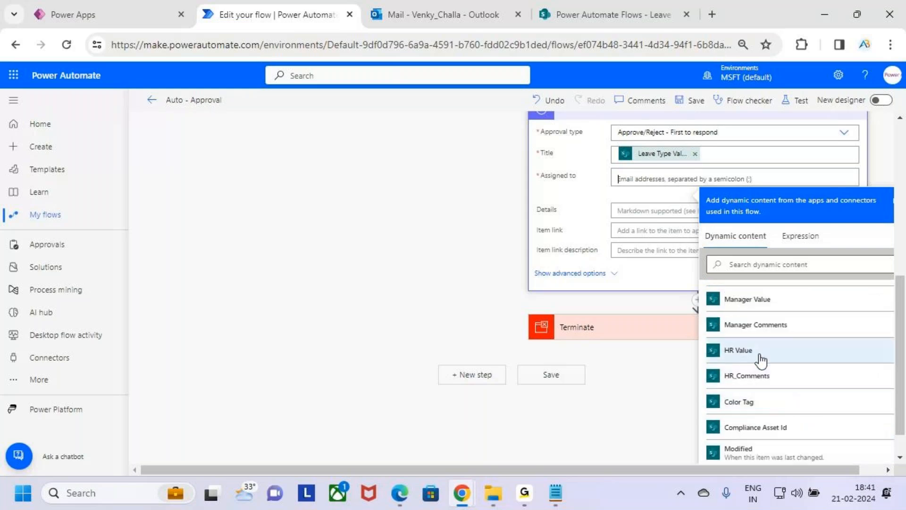
drag(708, 337, 806, 363)
click(813, 358)
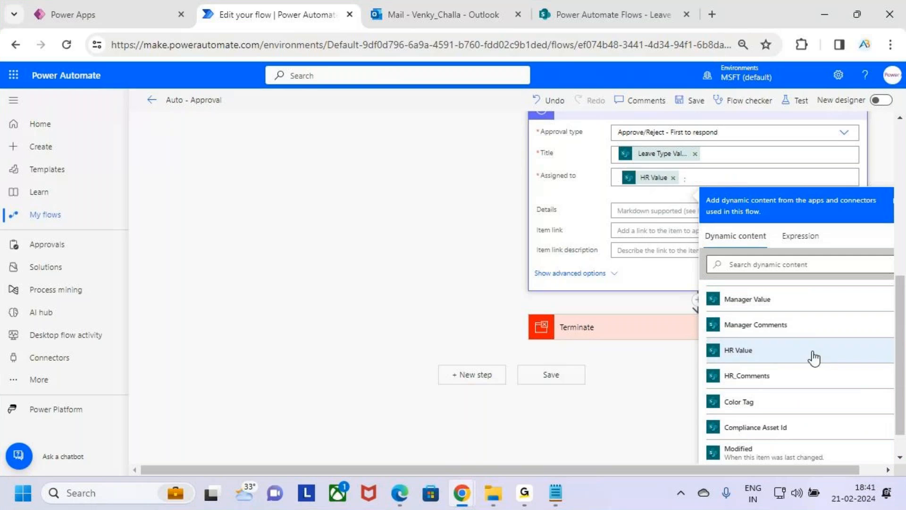
Check the HR field on the Leave Request form in Power Apps and return to the flow in Power Automate.
click(75, 14)
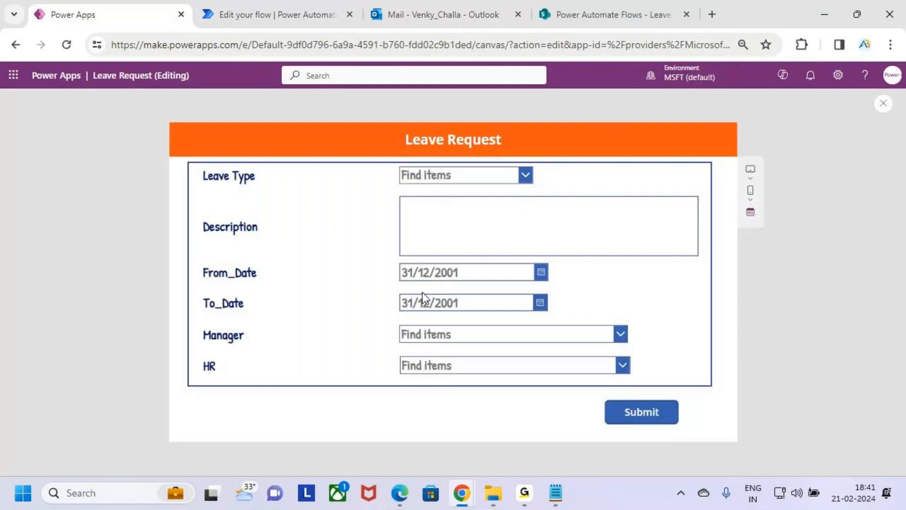
click(483, 375)
click(661, 347)
click(313, 7)
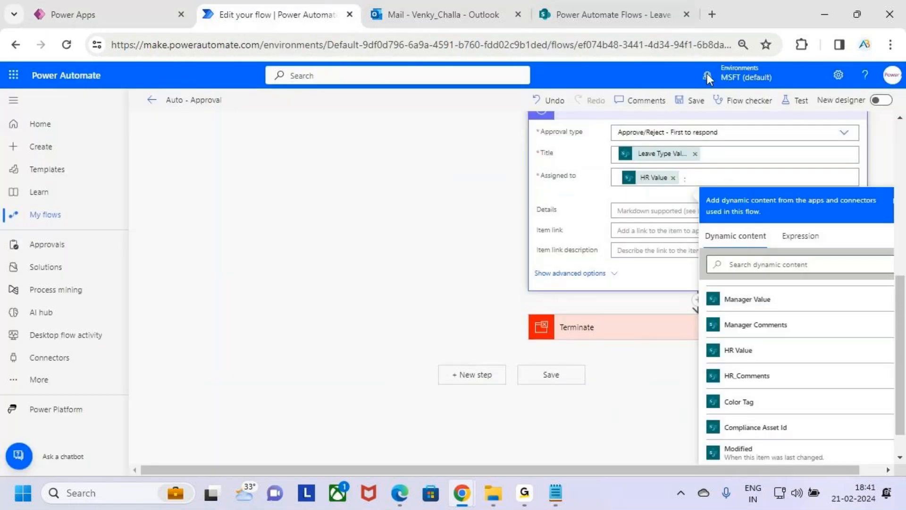
Copy the Mgr_Comments text "Auto Approved by the System" from the body of Send an email (V2) 6.
click(641, 210)
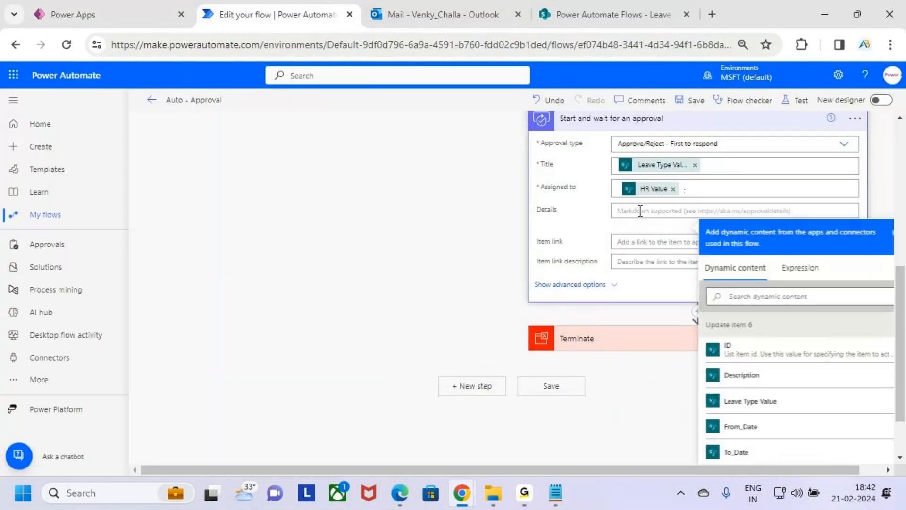
scroll(651, 209, up, 2)
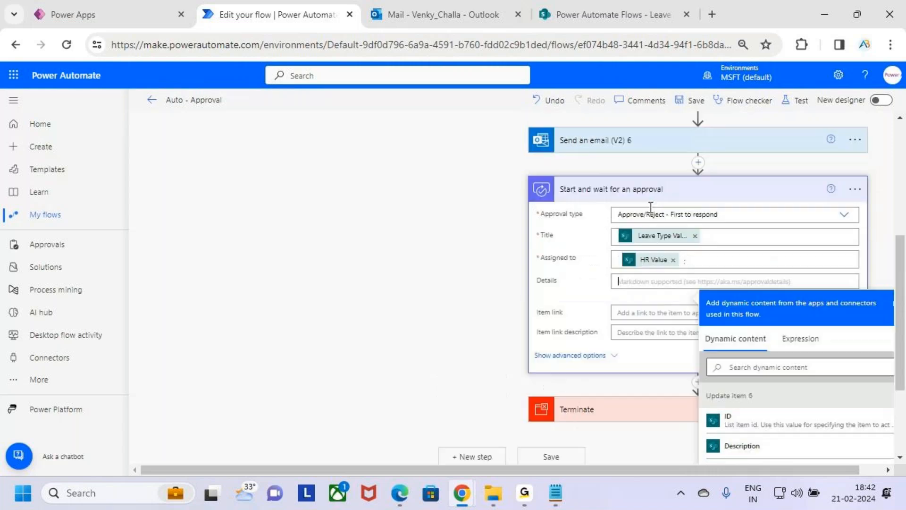
click(643, 151)
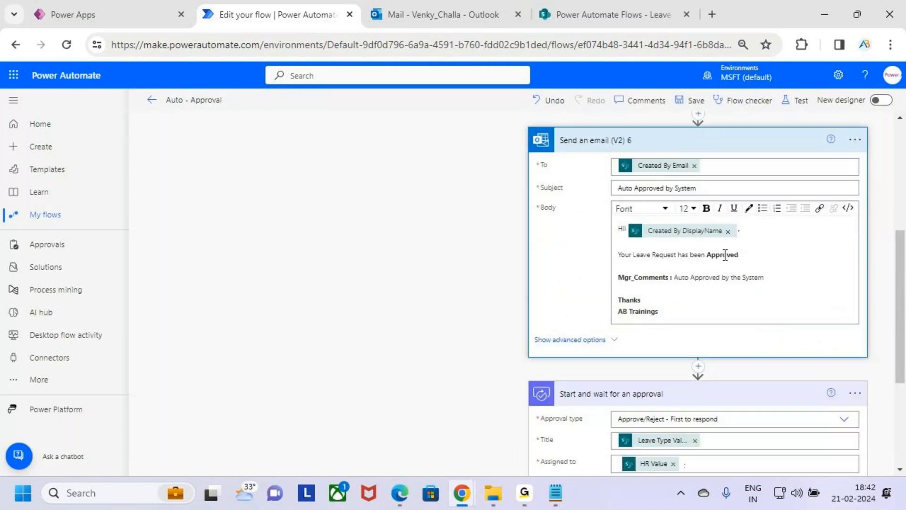
click(767, 278)
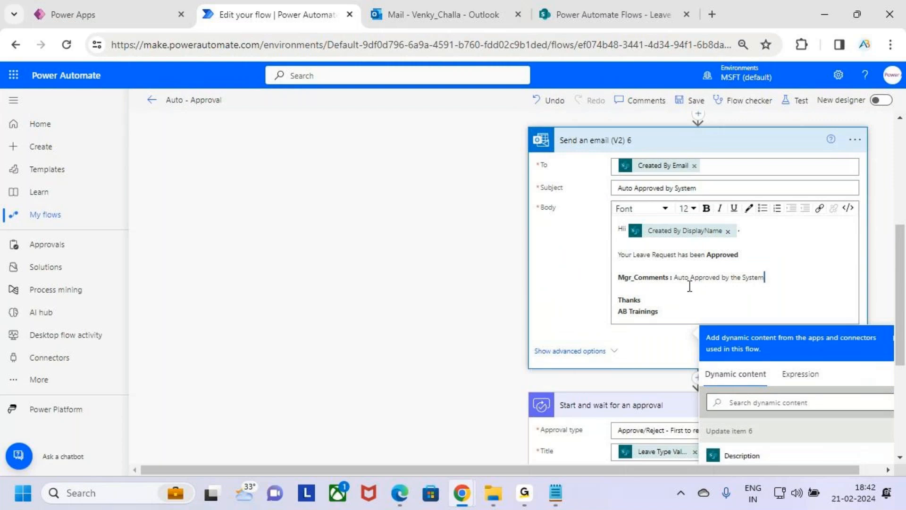
shift+click(676, 280)
click(752, 278)
click(777, 276)
click(754, 278)
click(767, 281)
click(765, 278)
drag(783, 278, 673, 279)
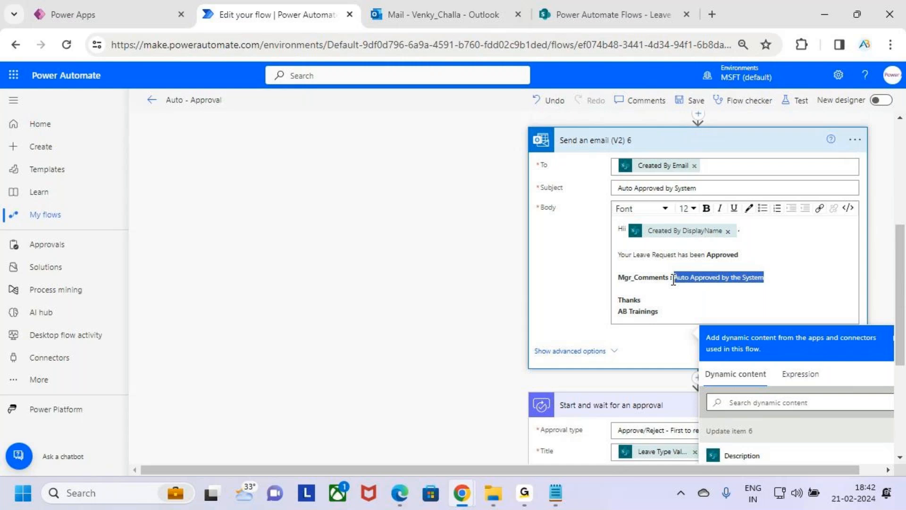
drag(765, 277, 677, 279)
key(ctrl+c)
Paste "Auto Approved by the System" into the Details of Start and wait for an approval and collapse the action.
scroll(684, 297, down, 1)
click(689, 235)
scroll(744, 223, up, 2)
click(740, 212)
scroll(736, 277, down, 2)
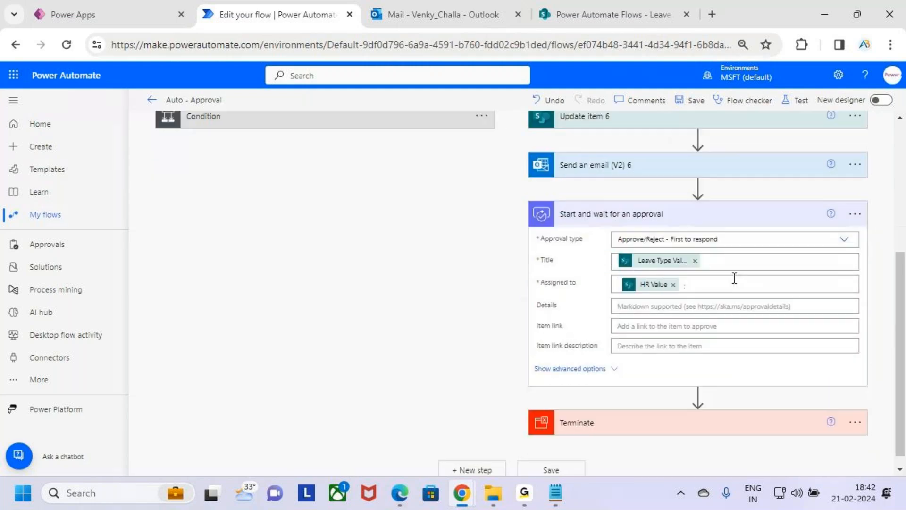
click(679, 289)
key(ctrl+v)
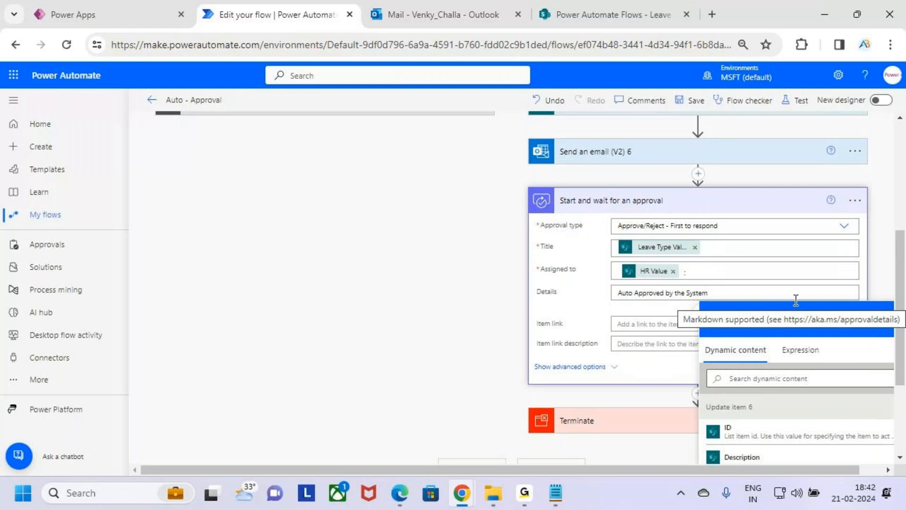
click(768, 207)
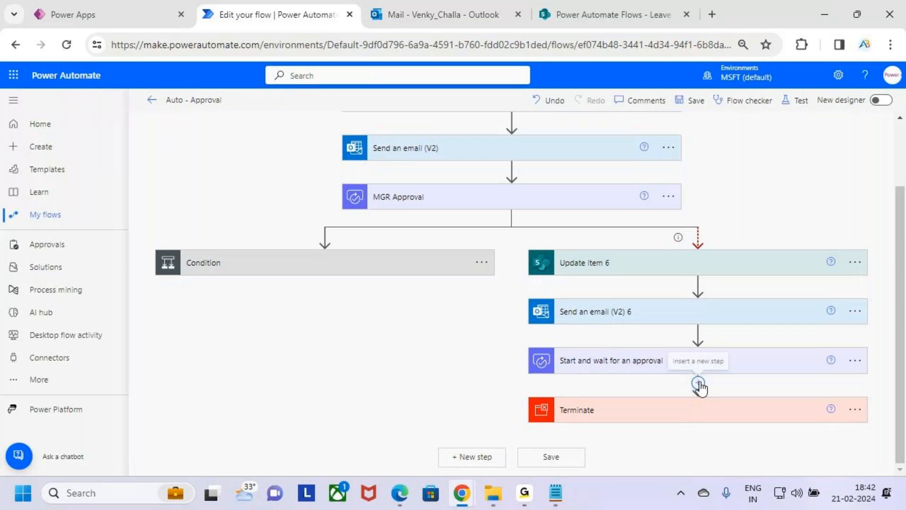
Rename the Start and wait for an approval action in the timeout branch to HR Approval 2.
click(856, 363)
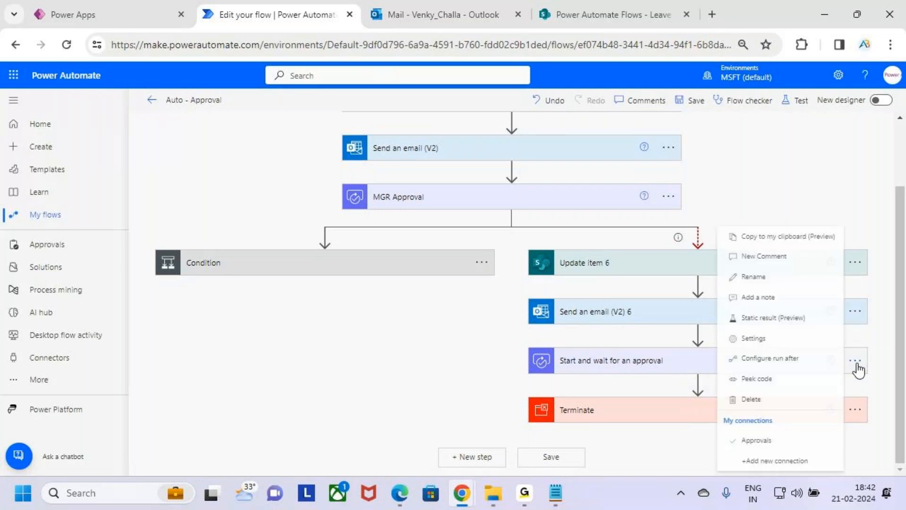
click(776, 279)
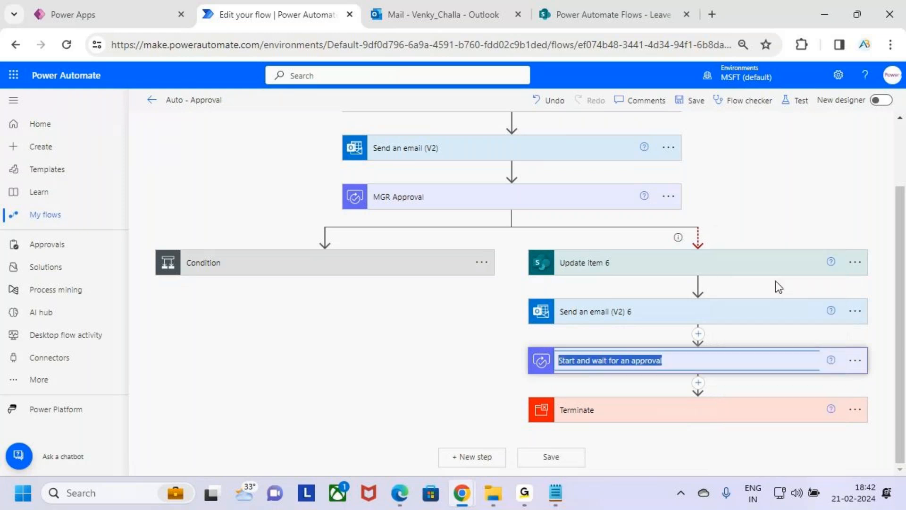
text(HR Approval 2)
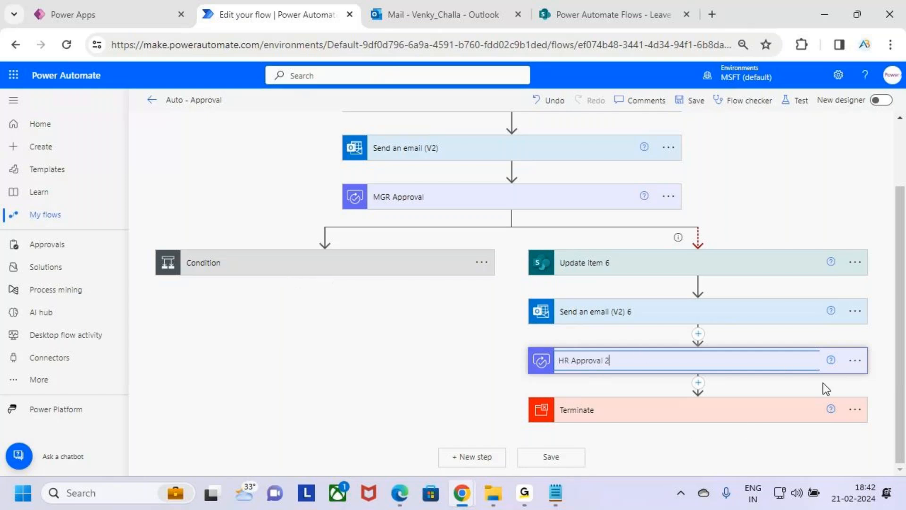
click(876, 387)
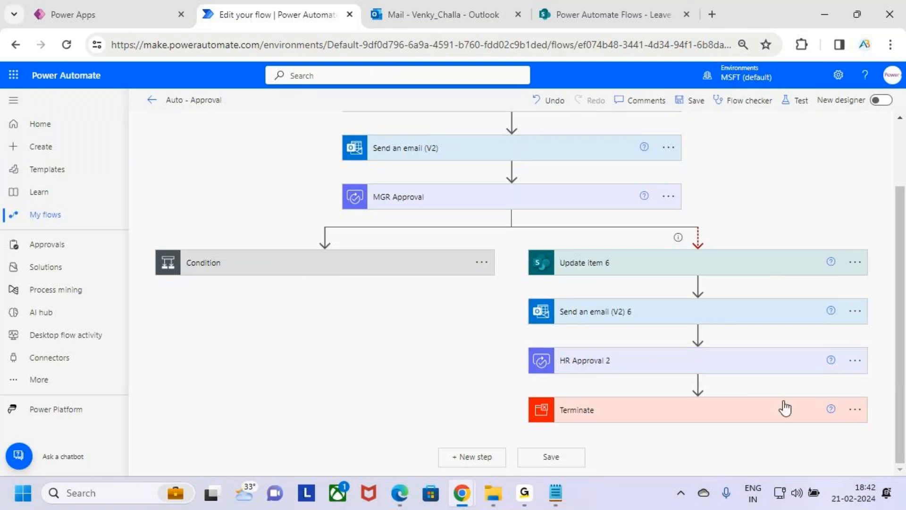
Search the actions for condition and insert a Condition control between HR Approval 2 and Terminate.
click(698, 382)
click(701, 401)
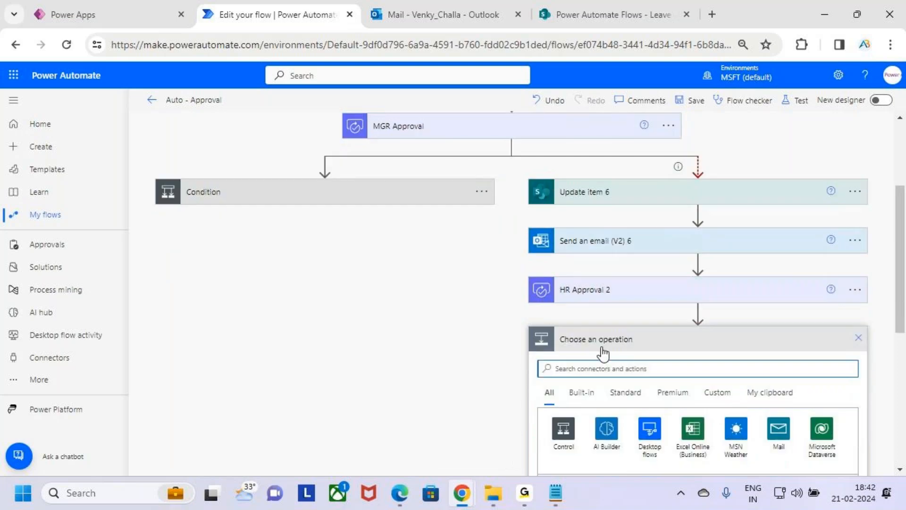
scroll(682, 355, down, 1)
click(581, 299)
text(c)
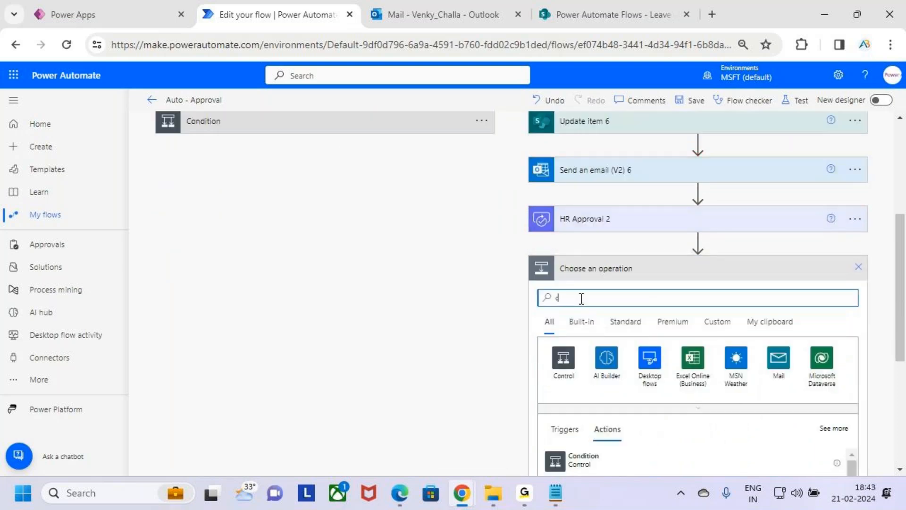
text(ondd)
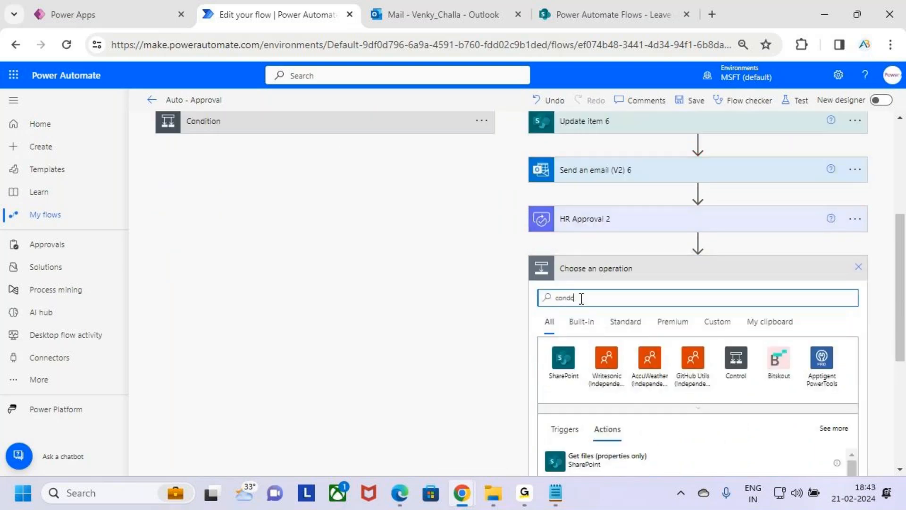
key(BackSpace)
key(BackSpace)
text(dition)
scroll(656, 293, down, 3)
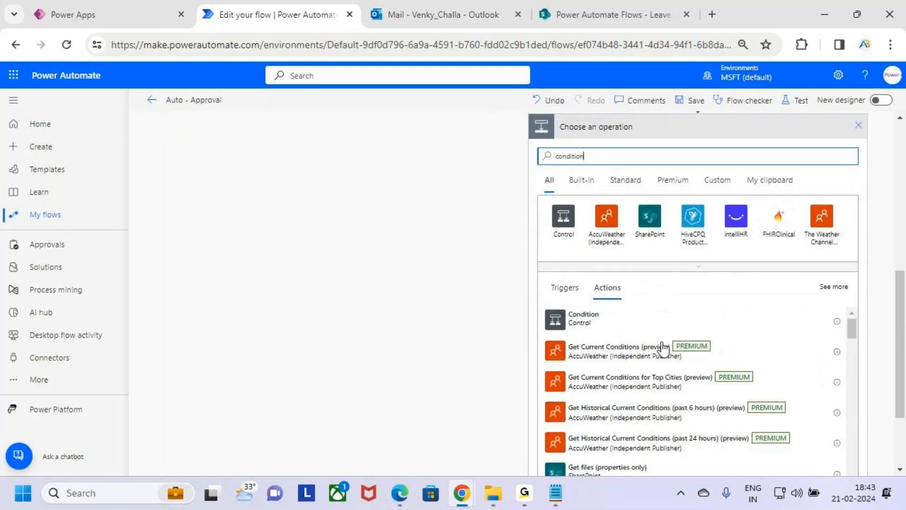
click(625, 326)
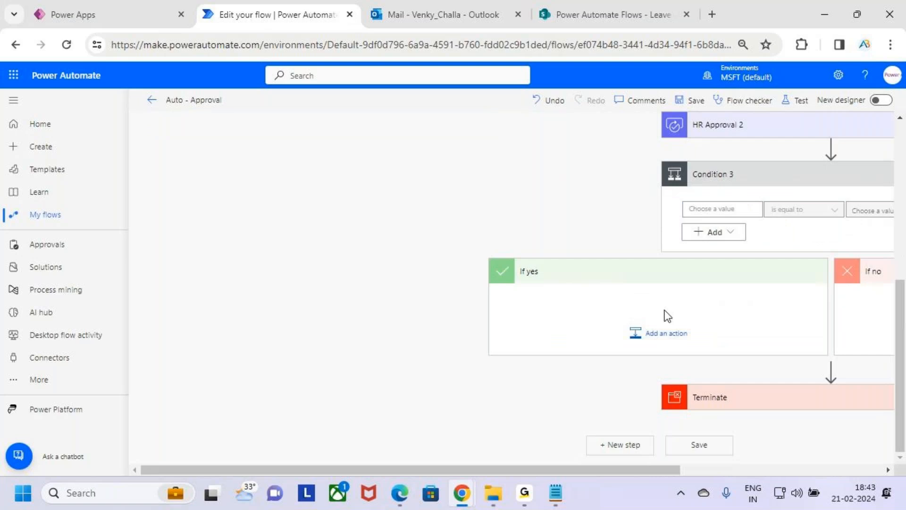
Set the first value of Condition 3 to the Outcome of HR Approval 2.
drag(675, 470, 812, 466)
click(517, 210)
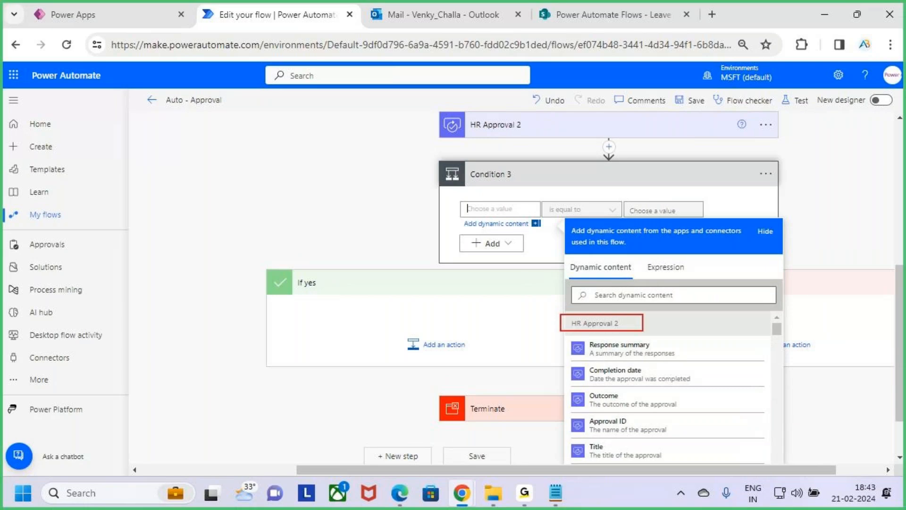
scroll(676, 373, up, 2)
scroll(708, 331, down, 3)
click(737, 332)
scroll(676, 257, up, 2)
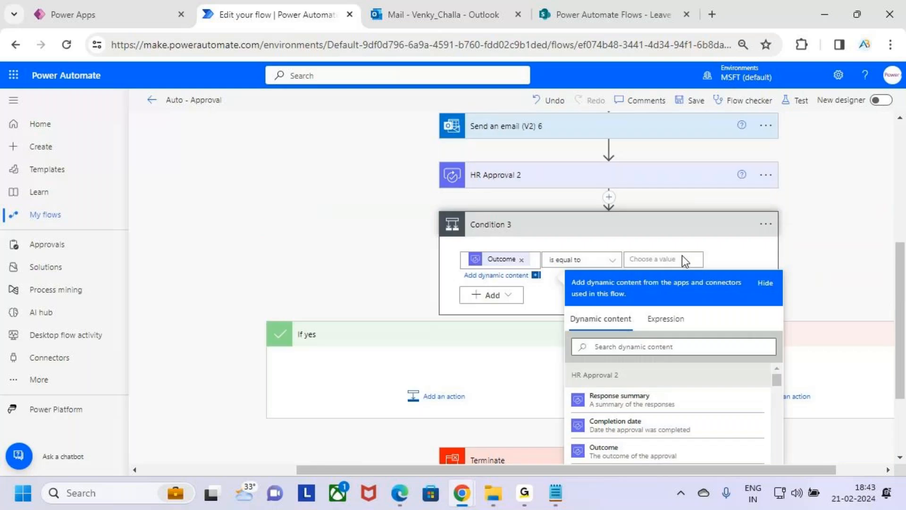
scroll(685, 261, up, 1)
Set the comparison value of Condition 3 to Approve.
click(641, 282)
text(Approve)
drag(685, 283, 630, 283)
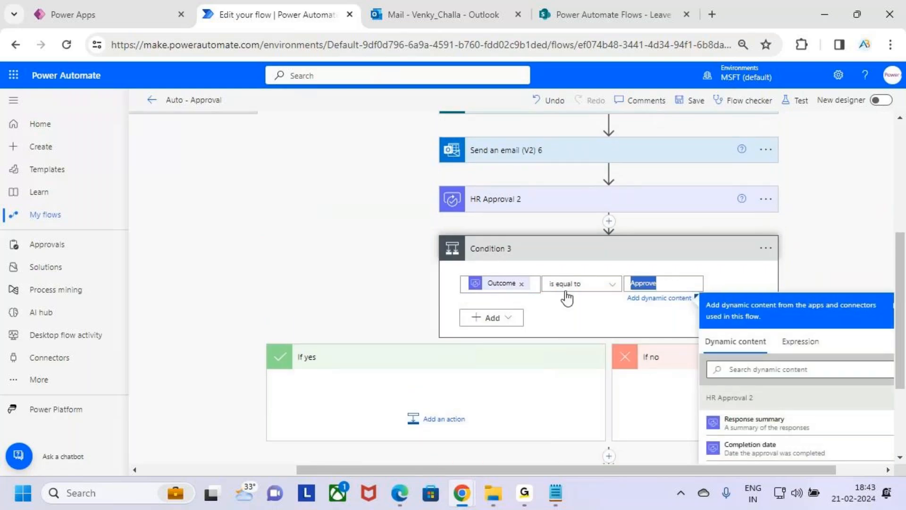
key(BackSpace)
text(A)
key(BackSpace)
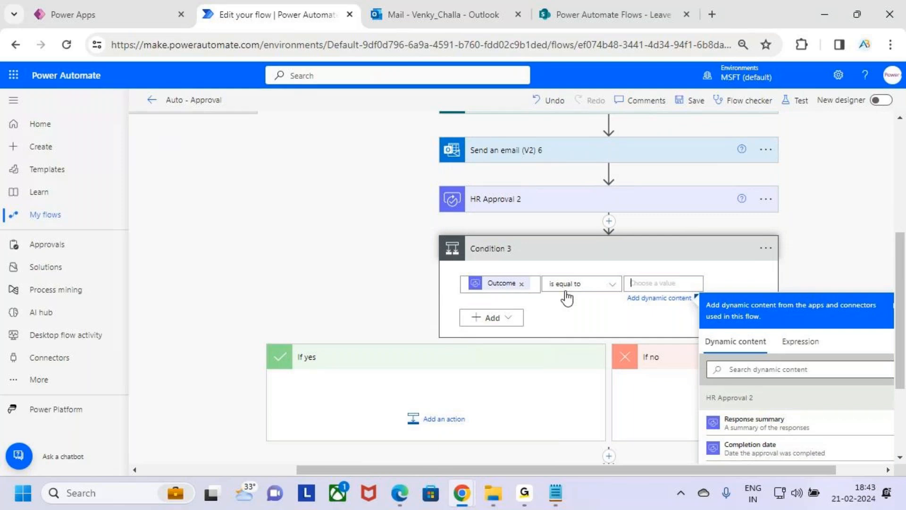
text(A)
key(BackSpace)
text(A)
key(BackSpace)
text(A)
key(BackSpace)
text(A)
key(BackSpace)
text(Approve)
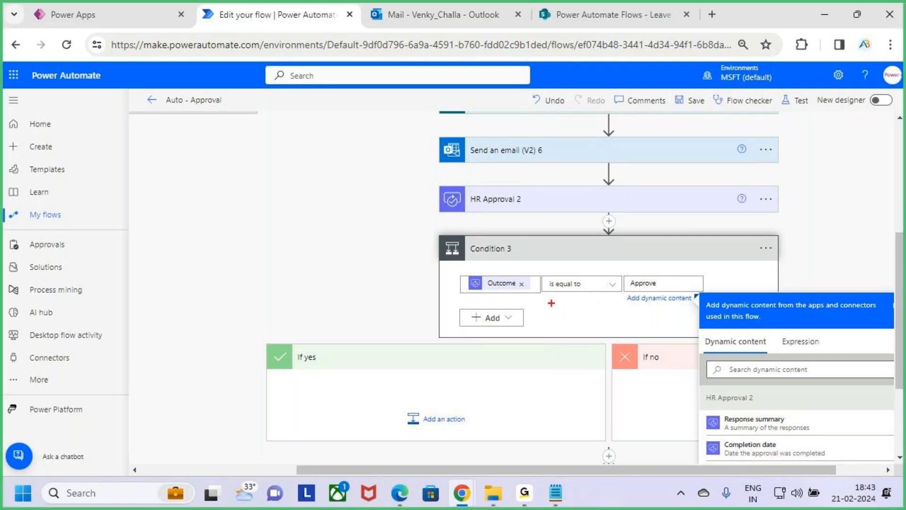
click(739, 285)
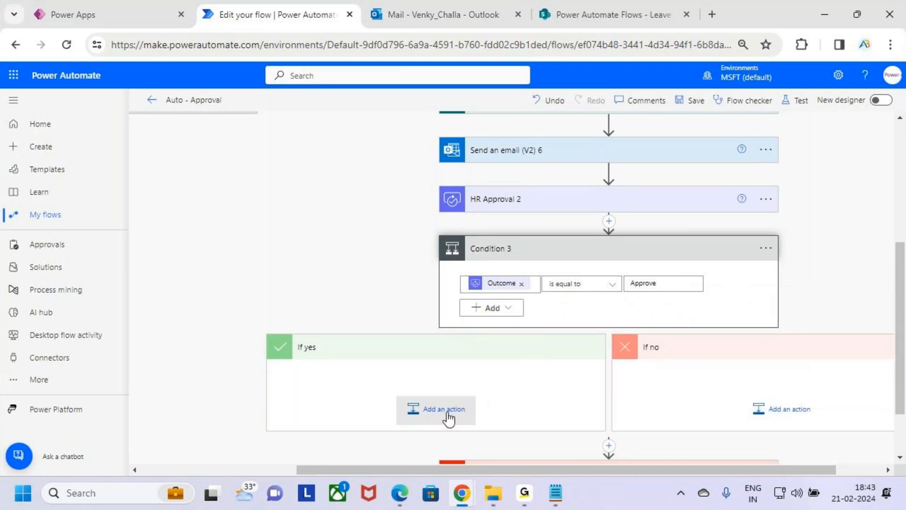
Search the actions for update item and insert the SharePoint Update item action in the If yes branch of Condition 3.
click(446, 418)
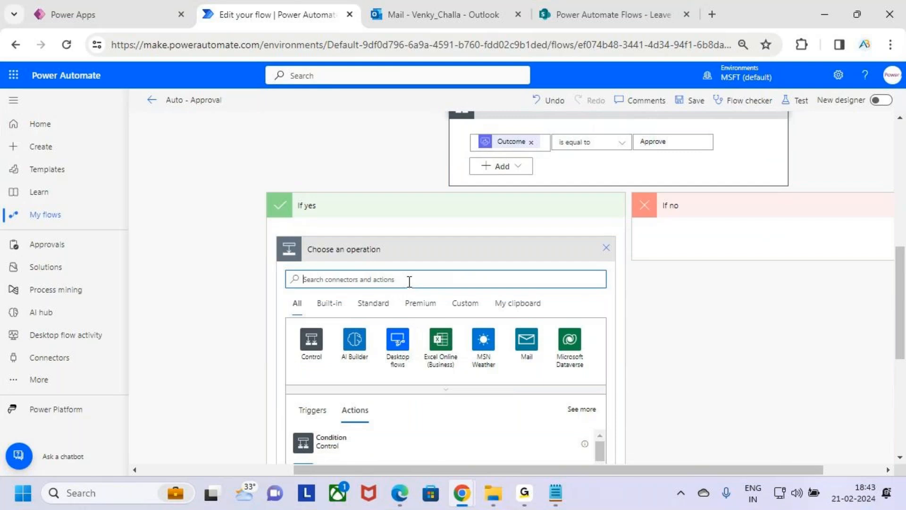
text(update)
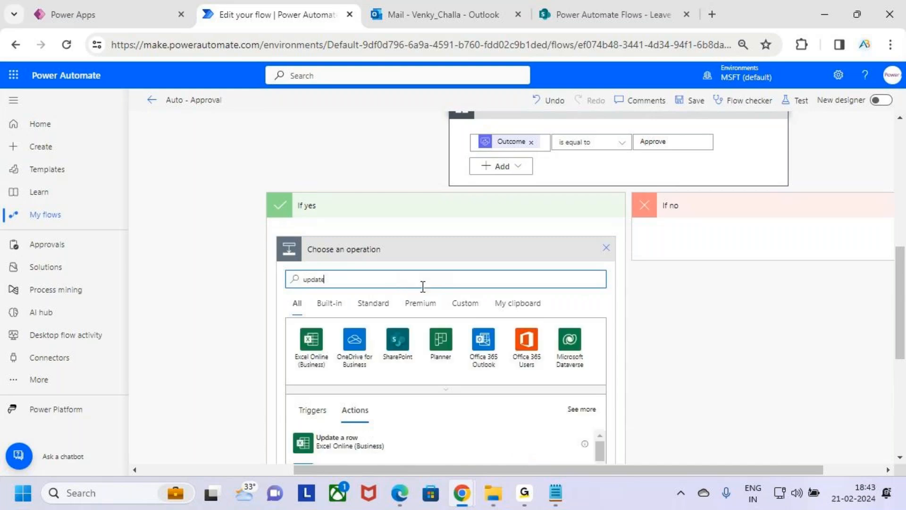
text( item)
scroll(406, 309, down, 3)
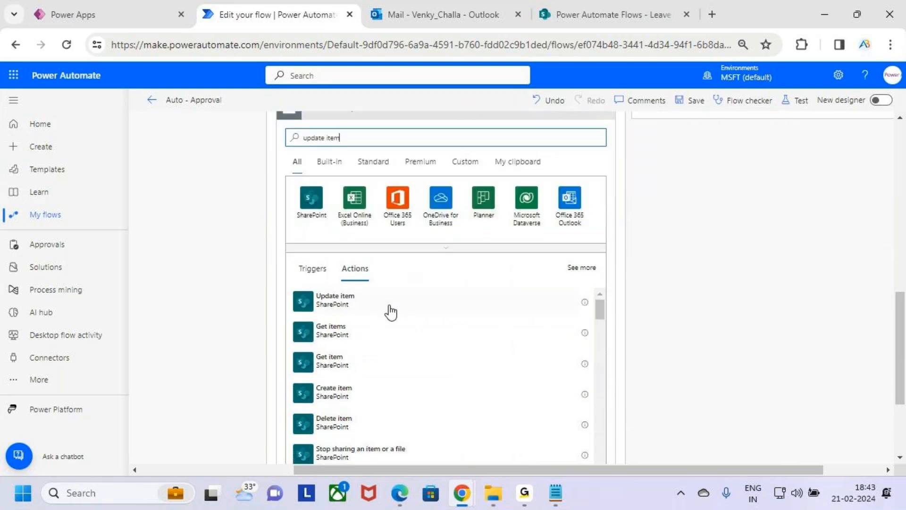
click(385, 305)
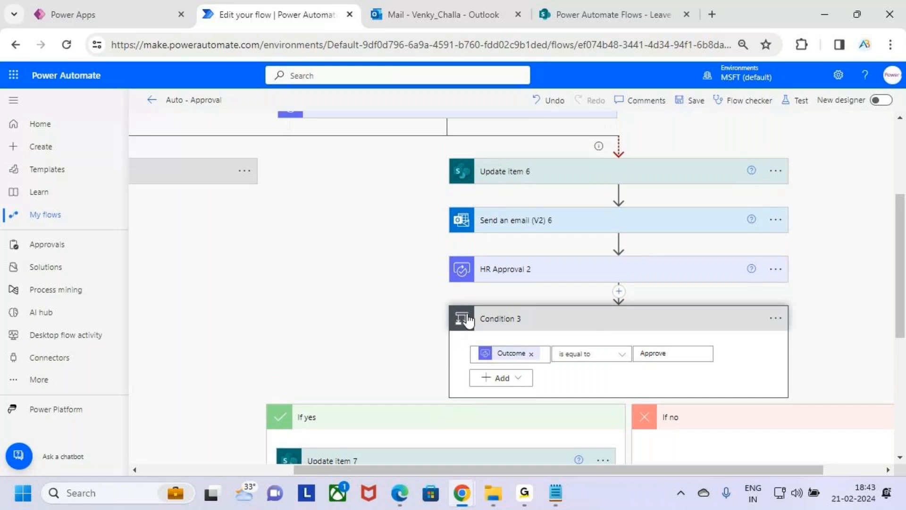
Set the Site Address of Update item 7 to Power Automate Flows and its List Name to Leave Approval.
click(569, 278)
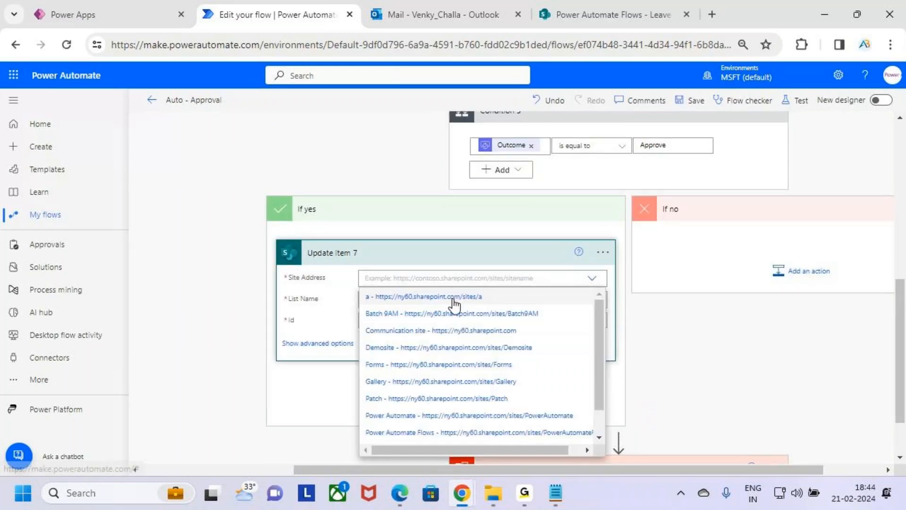
scroll(560, 345, down, 5)
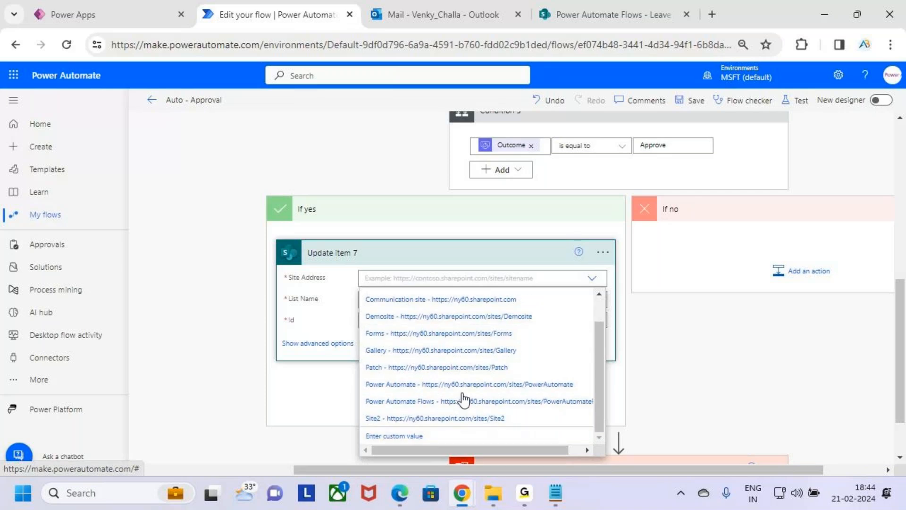
scroll(534, 314, up, 5)
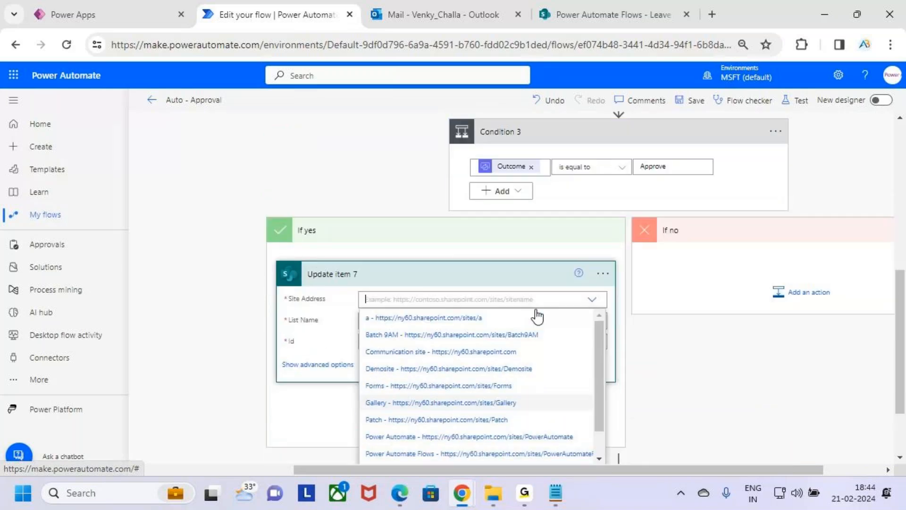
scroll(534, 314, down, 3)
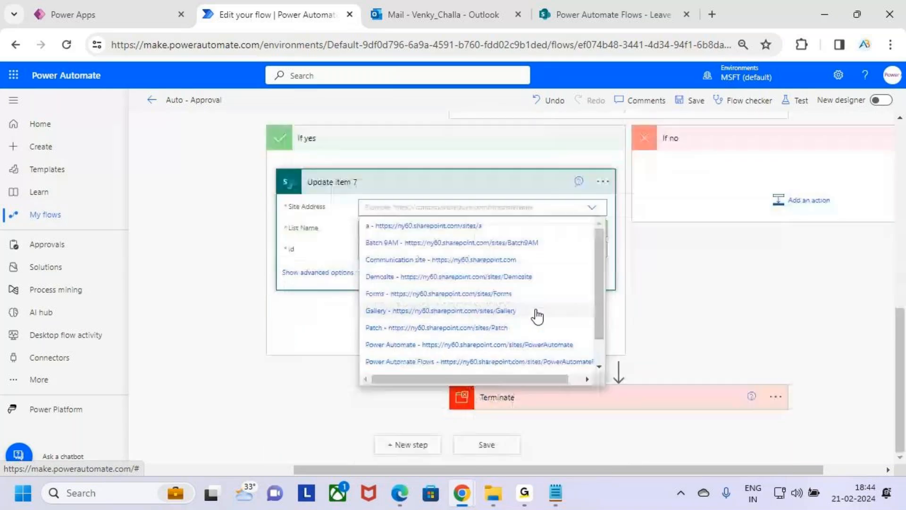
click(463, 361)
click(467, 241)
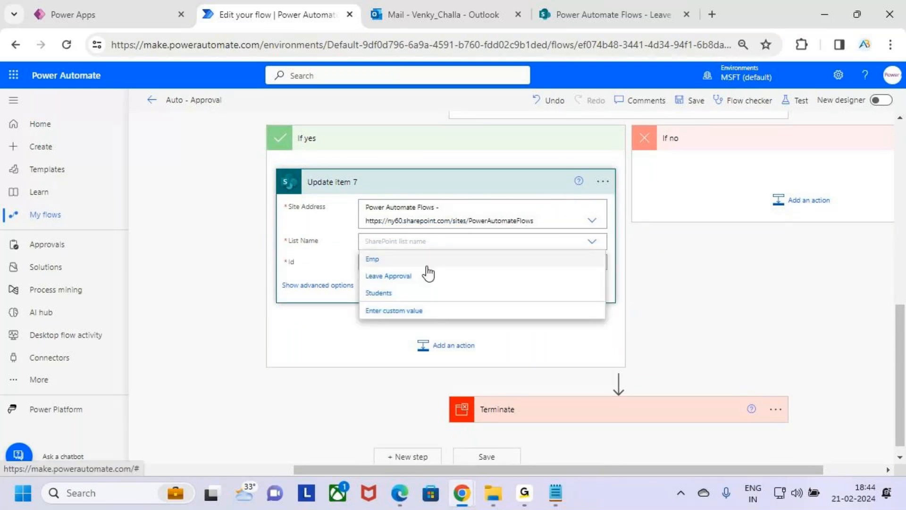
click(428, 275)
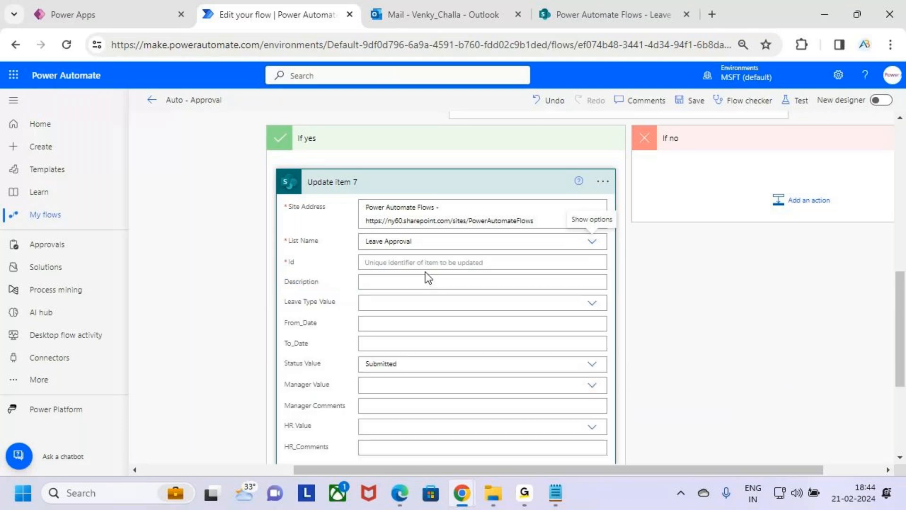
Set the Id of Update item 7 to the dynamic content ID of the list item.
click(432, 263)
scroll(680, 364, down, 3)
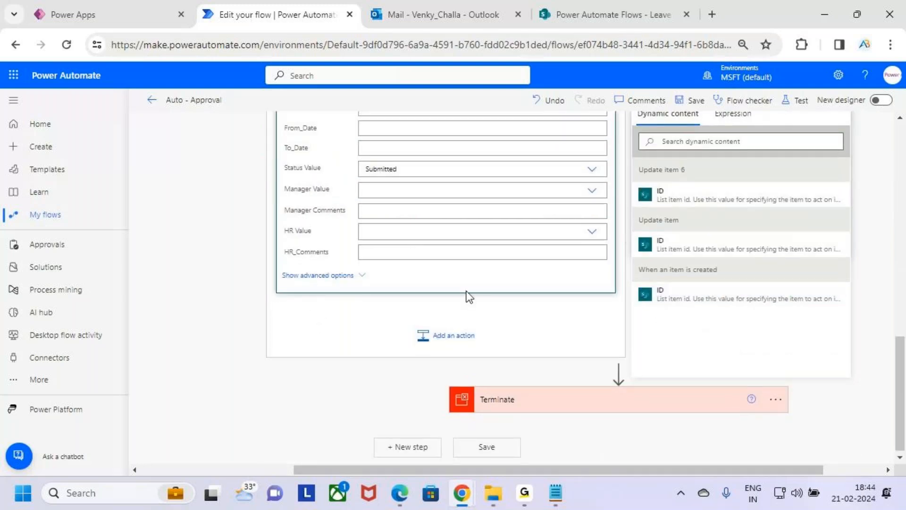
scroll(466, 292, up, 4)
Set the Status Value of Update item 7 to Approve.
scroll(441, 311, down, 1)
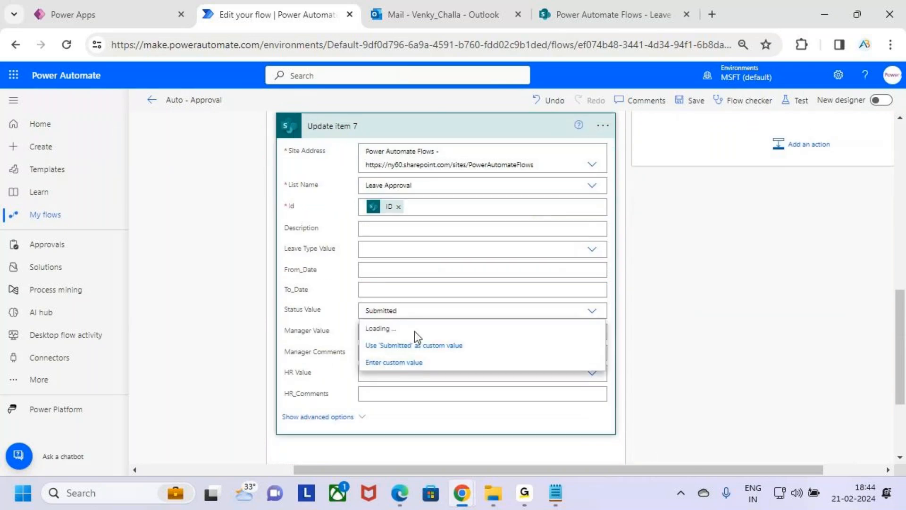
scroll(517, 297, up, 5)
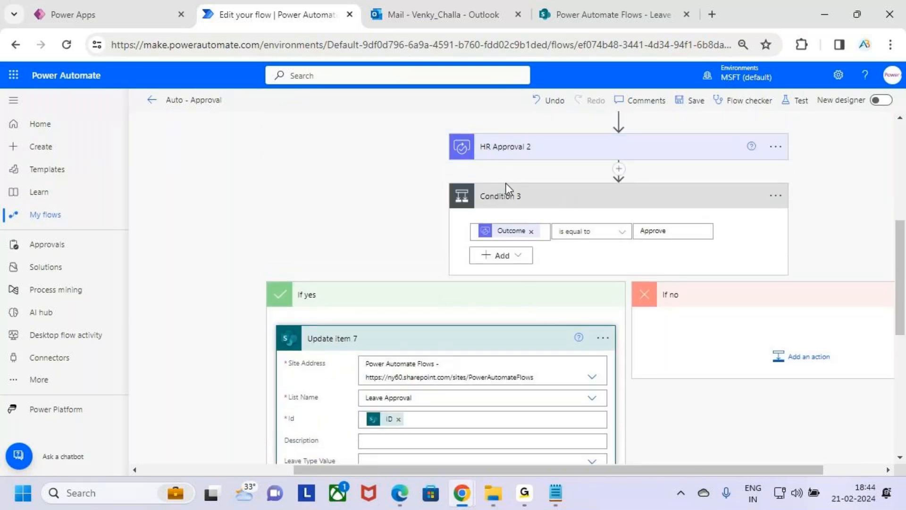
scroll(502, 286, down, 3)
scroll(502, 286, down, 3)
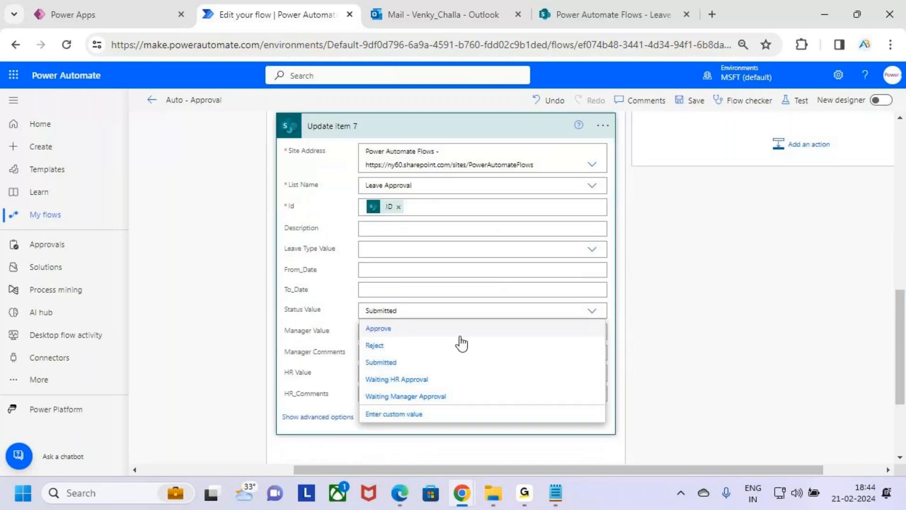
click(415, 333)
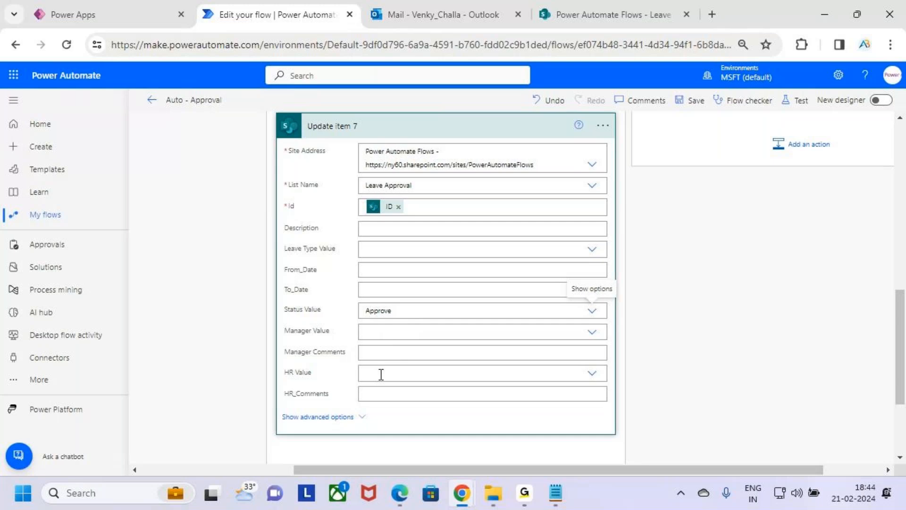
Fill HR_Comments in Update item 7 with the Responses Comments dynamic content from HR Approval 2.
click(396, 393)
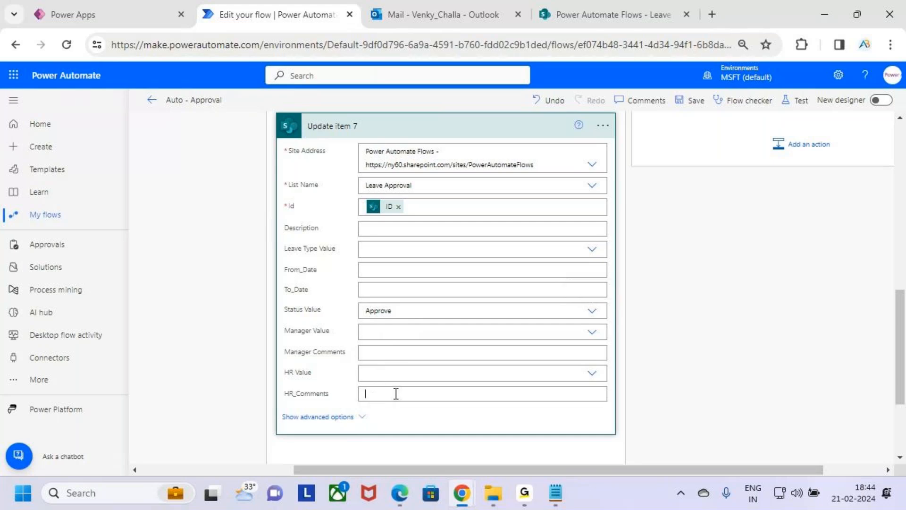
scroll(694, 309, down, 3)
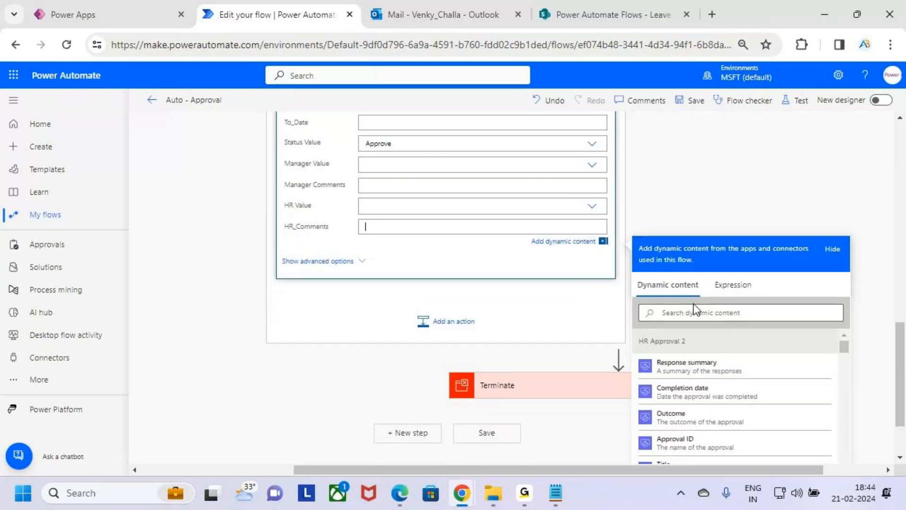
scroll(750, 368, down, 2)
scroll(750, 376, down, 3)
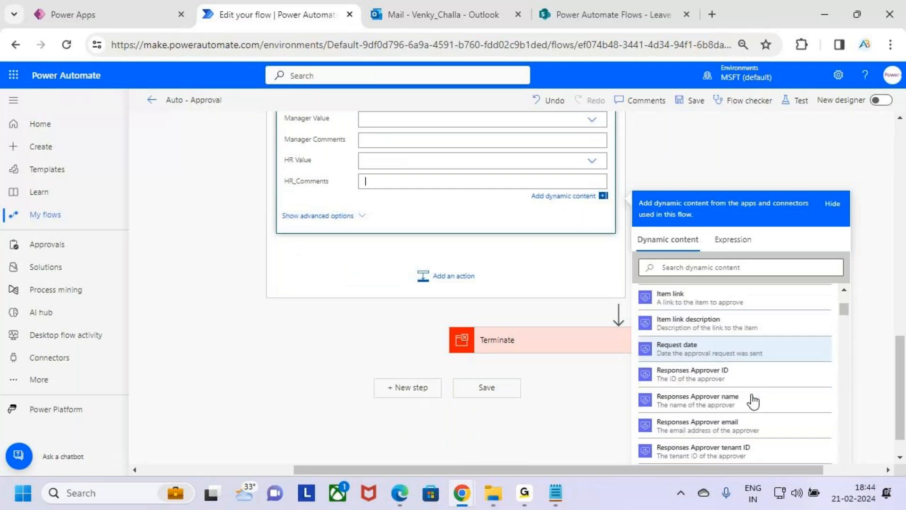
scroll(752, 400, up, 5)
scroll(753, 402, up, 2)
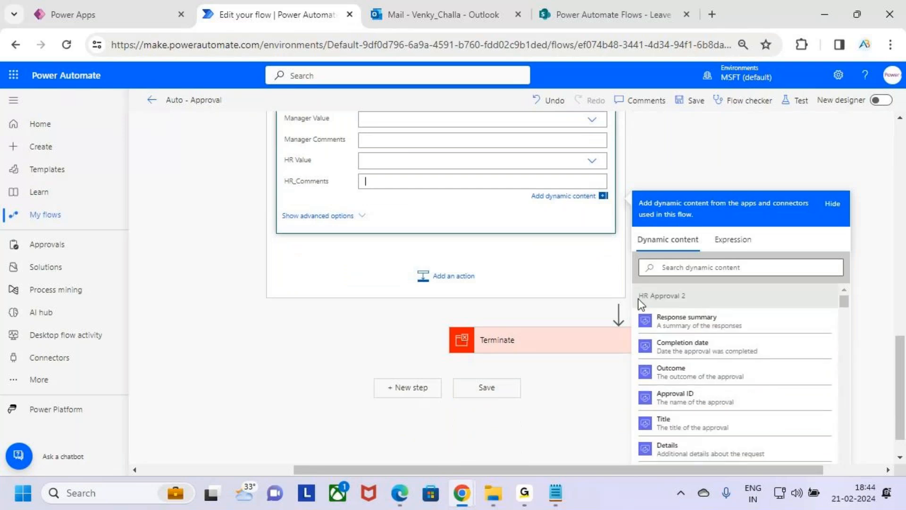
scroll(724, 329, down, 10)
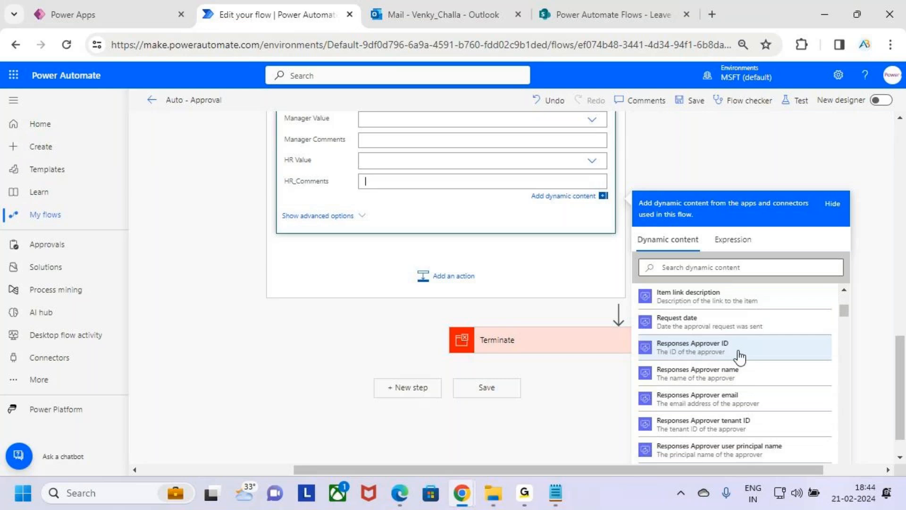
drag(628, 319, 786, 345)
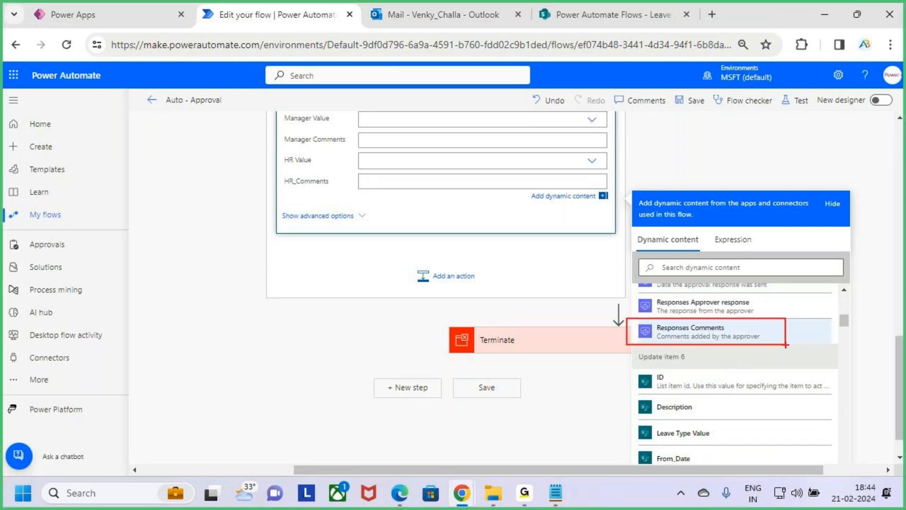
click(749, 338)
scroll(510, 321, up, 2)
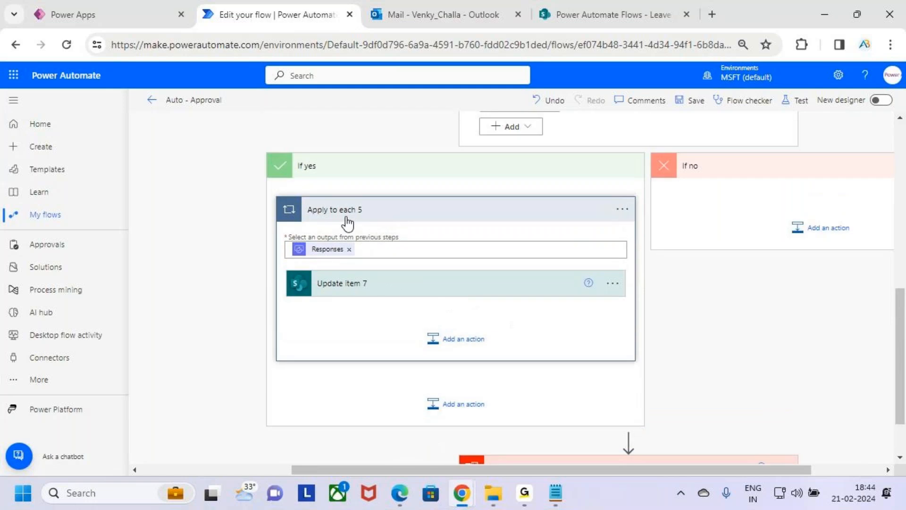
Search for send an email and insert the Office 365 Outlook Send an email (V2) action after Update item 7 inside Apply to each 5.
click(466, 349)
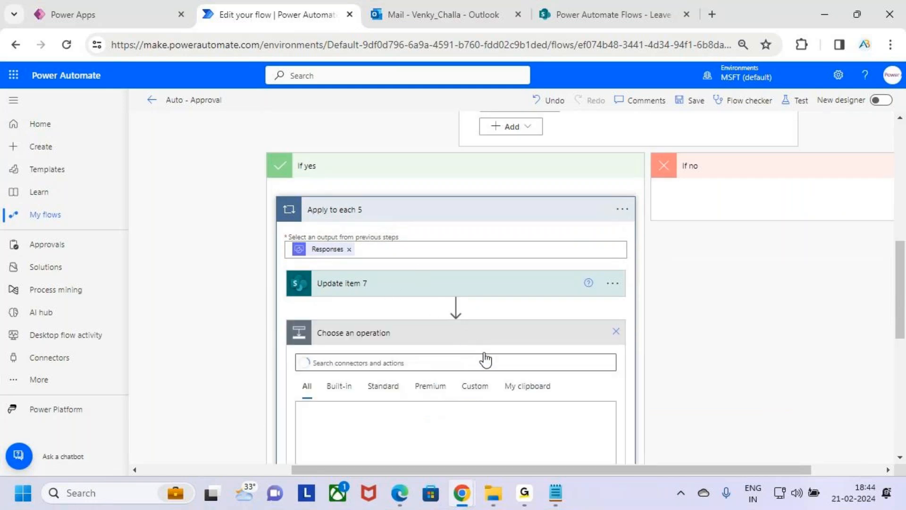
text(serd)
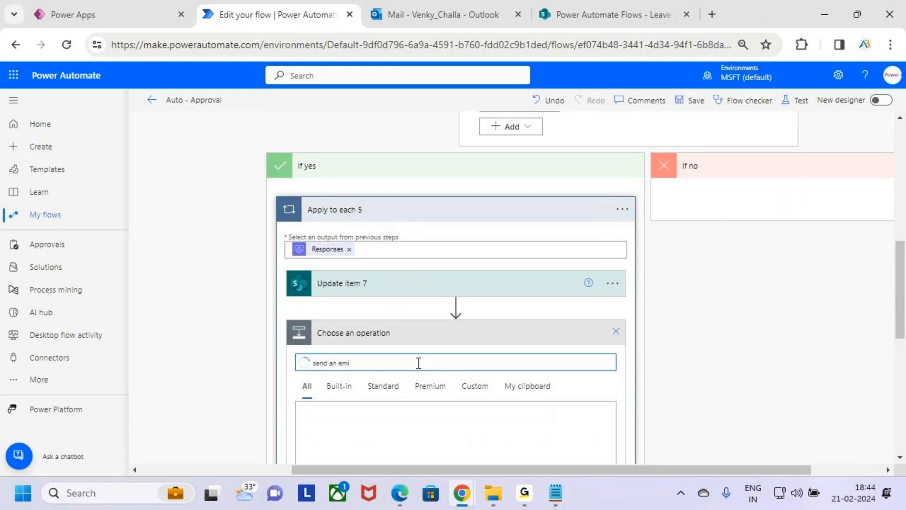
text(ail)
scroll(425, 354, down, 5)
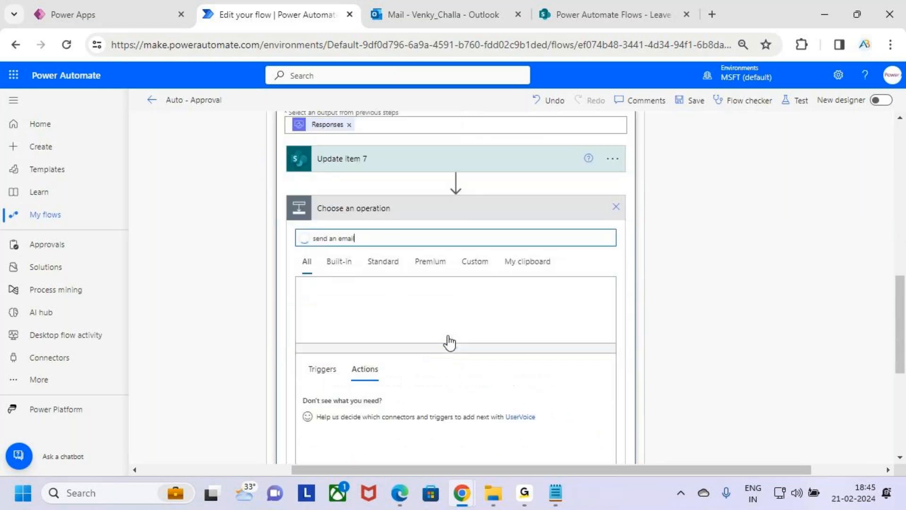
click(418, 376)
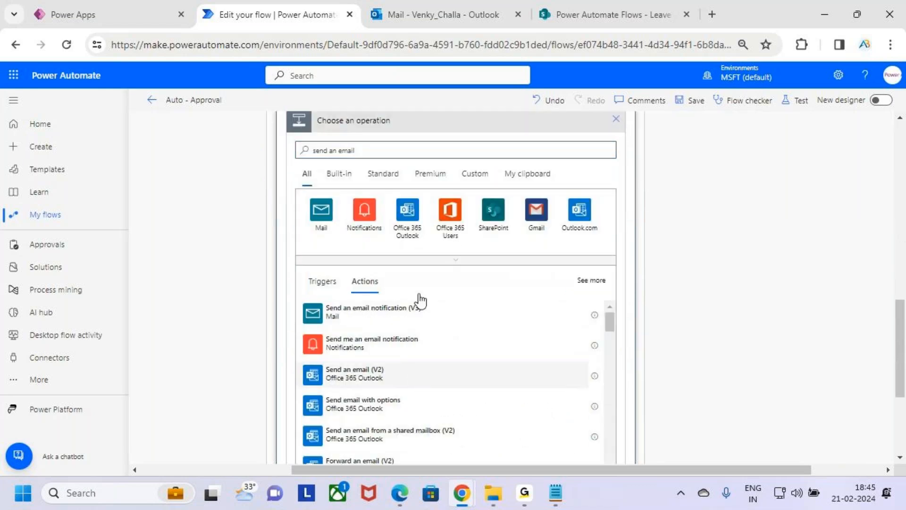
scroll(425, 274, up, 3)
Address Send an email (V2) 7 to Created By Email from When an item is created and set the subject to Approved.
click(408, 290)
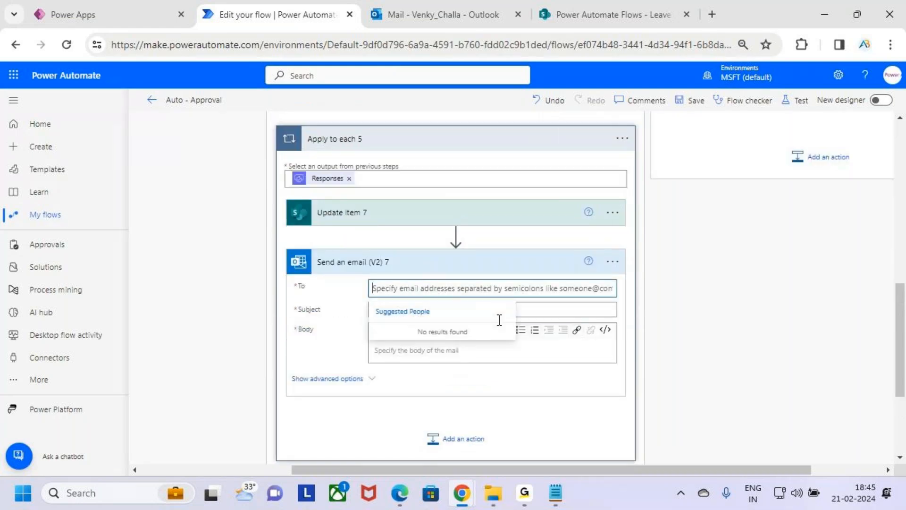
scroll(788, 336, down, 5)
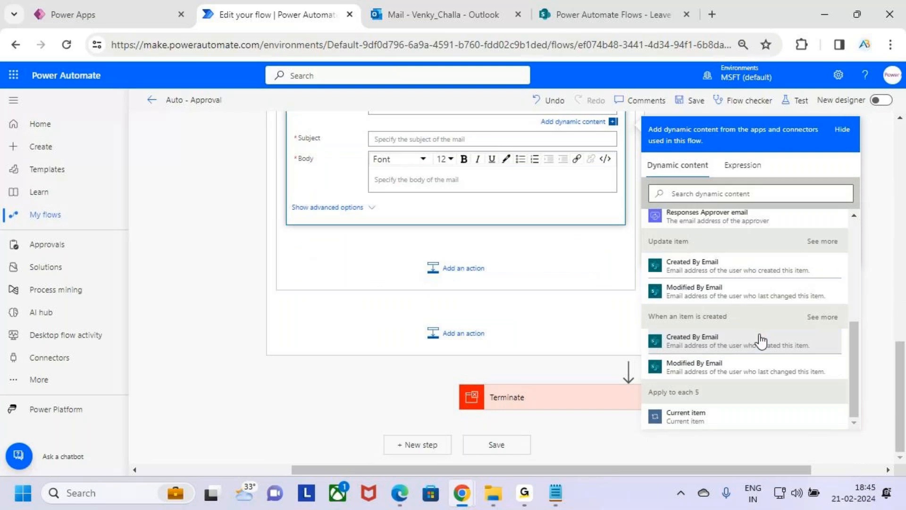
click(757, 340)
click(405, 210)
text(Appl)
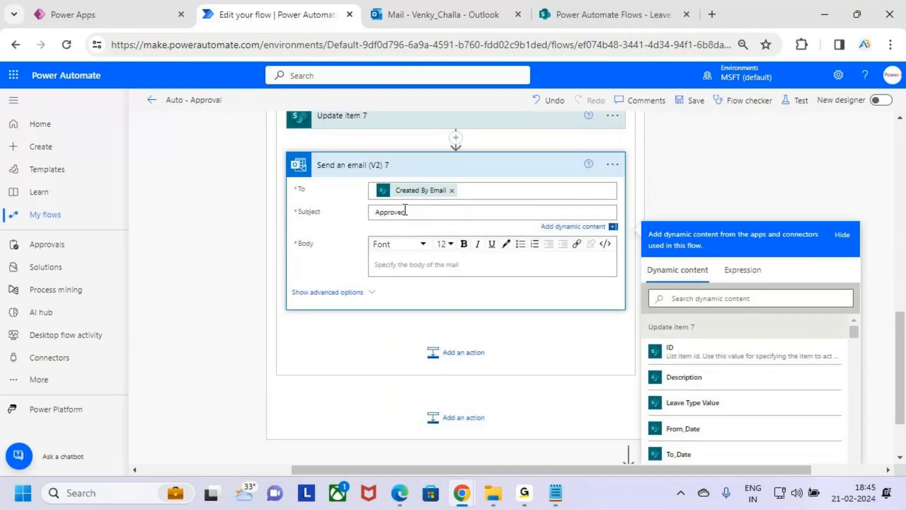
Begin the body of Send an email (V2) 7 with "Hii", the Created By DisplayName dynamic content and a comma.
click(454, 264)
text(Hii)
scroll(798, 203, down, 2)
scroll(809, 212, down, 2)
scroll(755, 345, down, 2)
scroll(760, 347, up, 6)
scroll(770, 325, down, 4)
scroll(733, 330, up, 4)
scroll(754, 333, down, 4)
scroll(765, 324, up, 2)
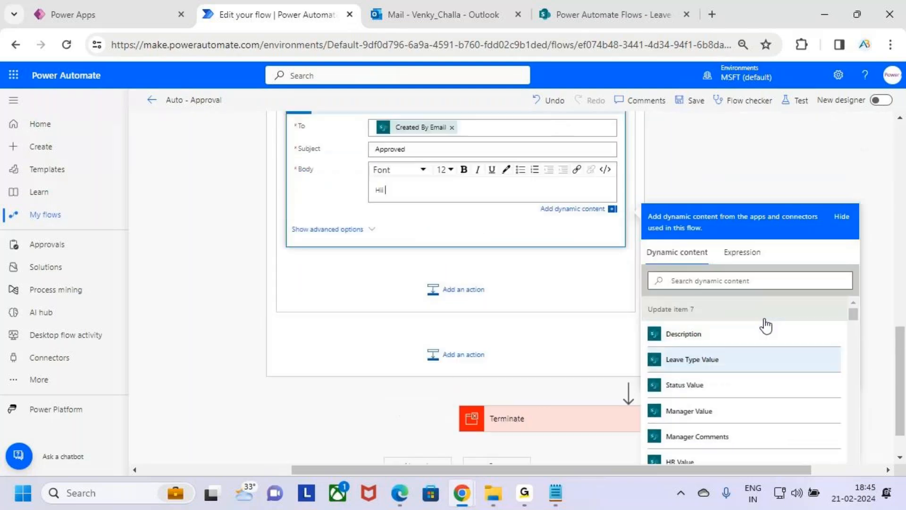
scroll(824, 297, down, 2)
scroll(783, 334, down, 5)
scroll(782, 333, down, 5)
scroll(743, 328, up, 2)
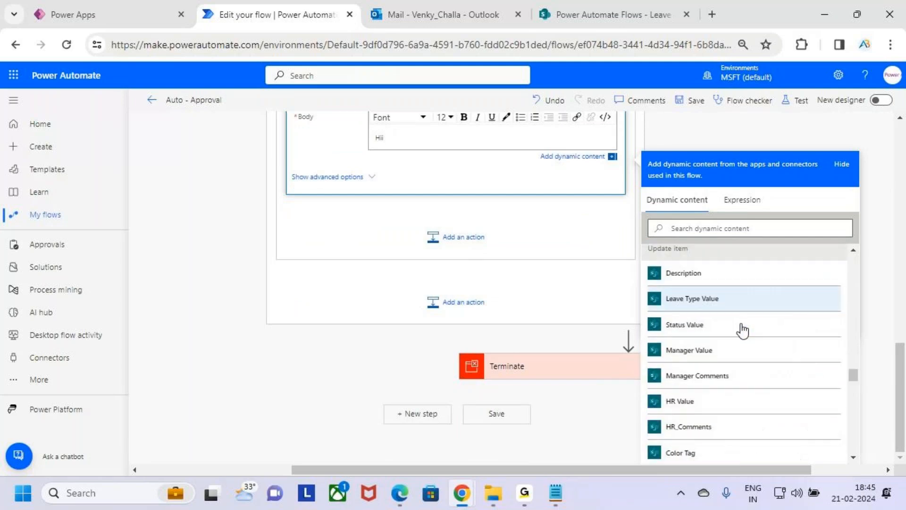
scroll(752, 334, down, 4)
scroll(751, 336, up, 4)
scroll(751, 336, down, 5)
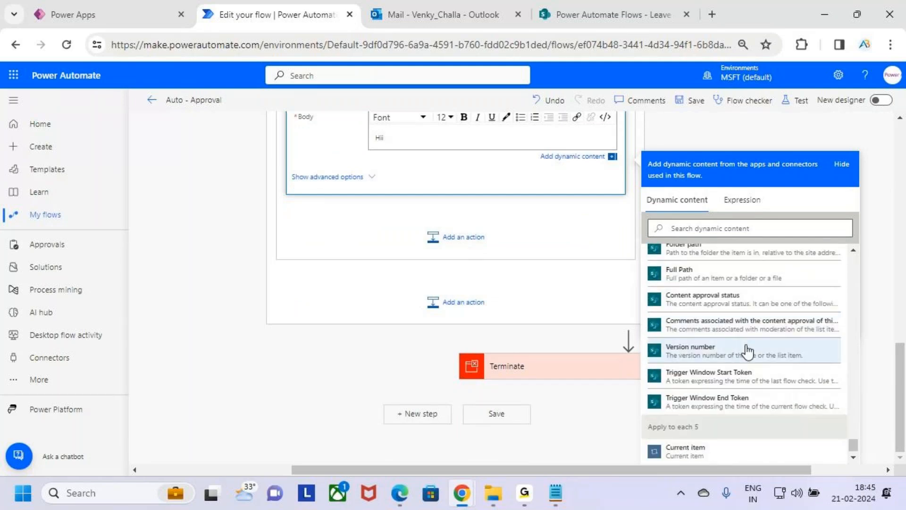
scroll(758, 344, up, 3)
scroll(766, 358, down, 3)
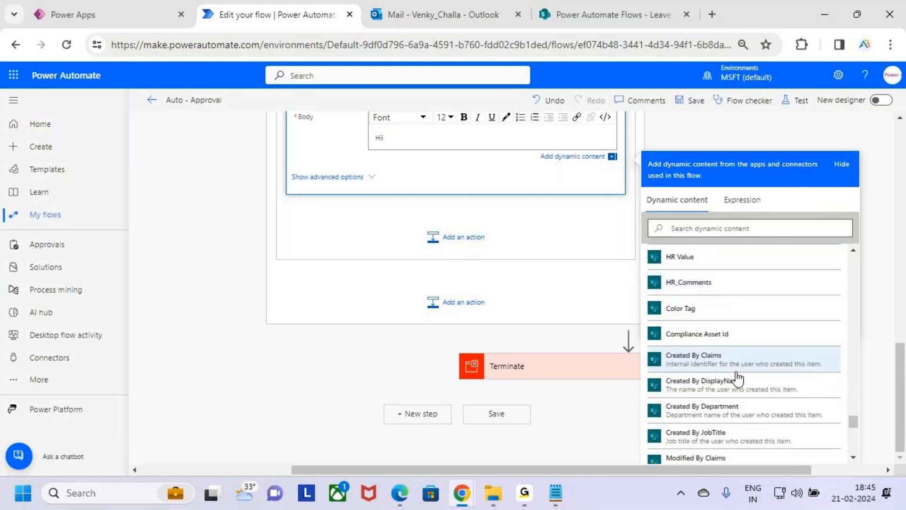
click(751, 385)
text(,)
key(shift+Left)
key(shift+Left)
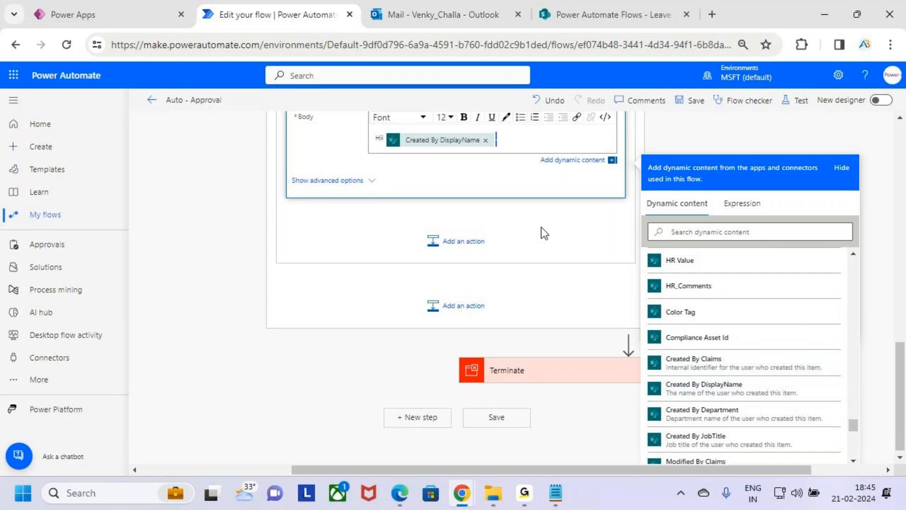
click(464, 117)
click(528, 138)
Add the text "Your Leave Request has been" on a new line below the greeting in the email body.
key(Return)
text(You)
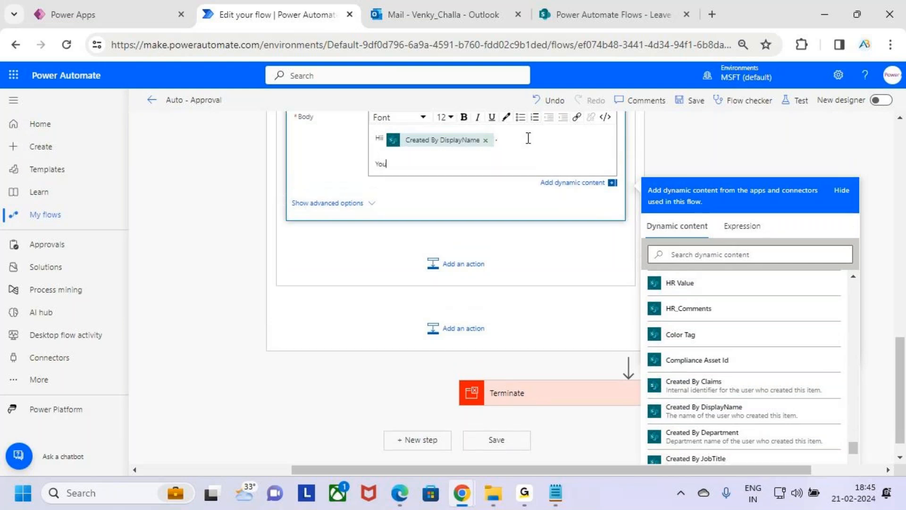
text(r Leave Request has been Appr)
key(BackSpace)
key(BackSpace)
key(BackSpace)
key(BackSpace)
key(BackSpace)
key(BackSpace)
Insert the Outcome dynamic content from HR Approval 2 after "Your Leave Request has been" in the email body.
scroll(715, 335, up, 15)
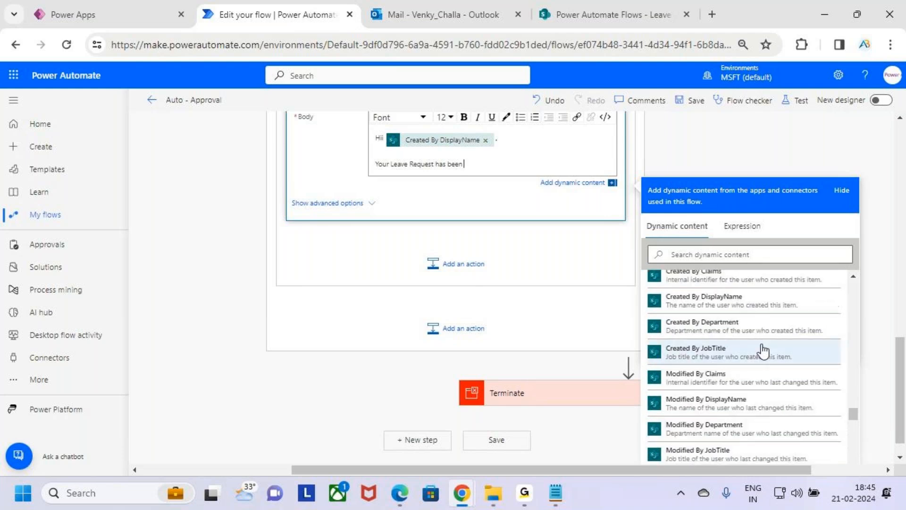
drag(854, 415, 848, 252)
scroll(707, 363, up, 3)
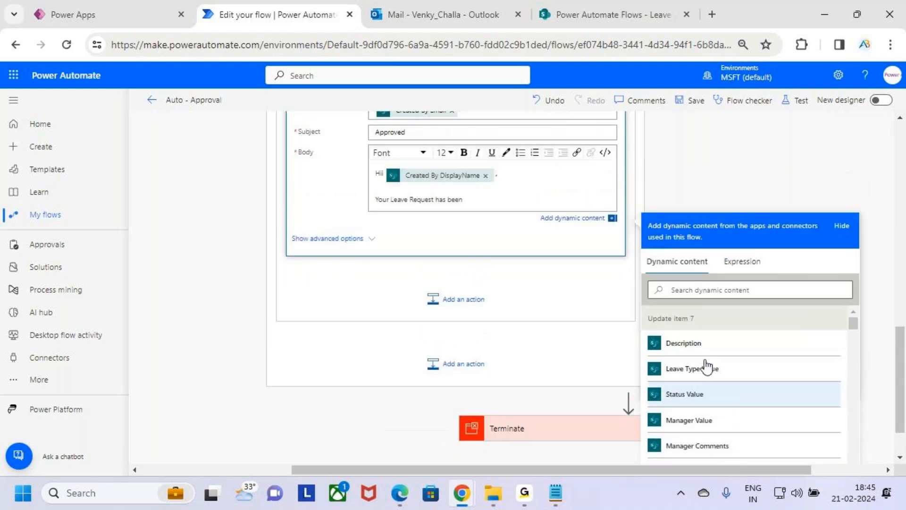
scroll(707, 366, up, 5)
scroll(779, 326, down, 7)
scroll(750, 405, down, 15)
click(739, 374)
scroll(744, 378, down, 3)
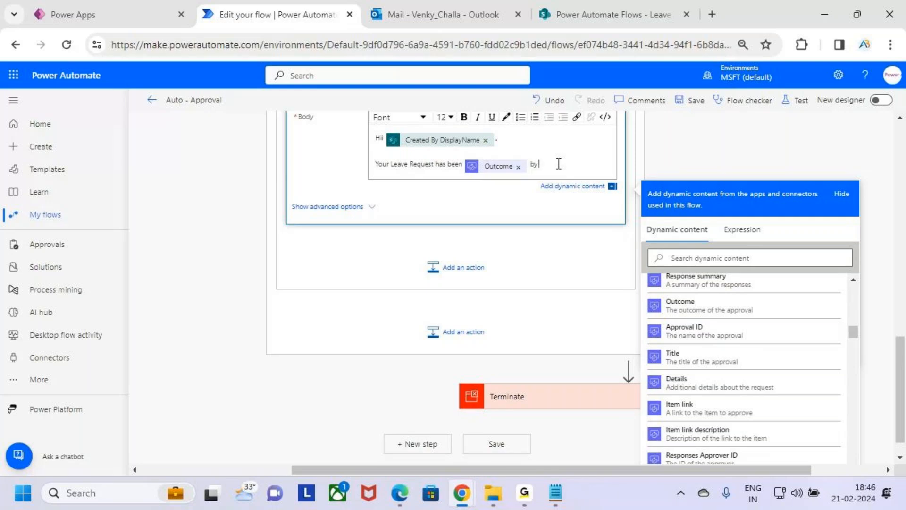
End the outcome sentence with "by HR" and apply bold to HR and the Outcome token.
text(HR)
key(shift+Left)
key(shift+Left)
click(464, 117)
click(475, 168)
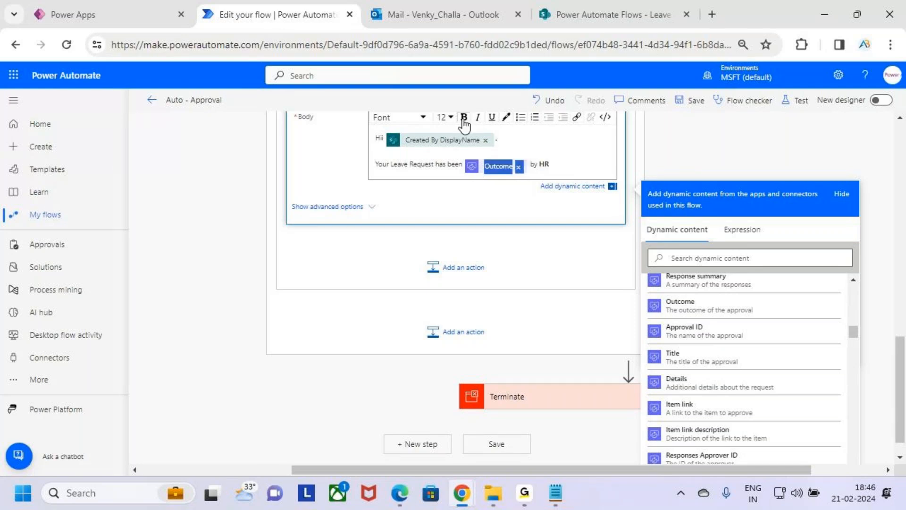
click(573, 170)
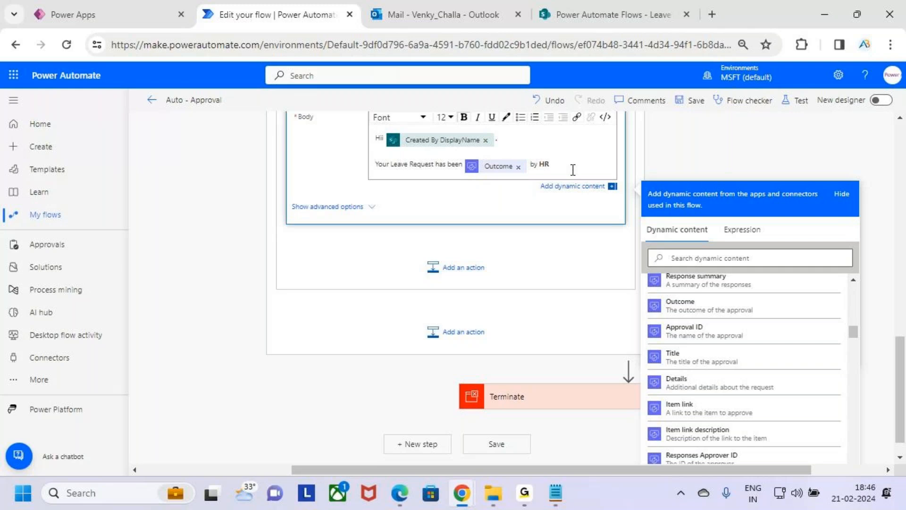
Add a bold "HR Comments :" line to the email body with the Responses Comments dynamic content from HR Approval 2.
key(Return)
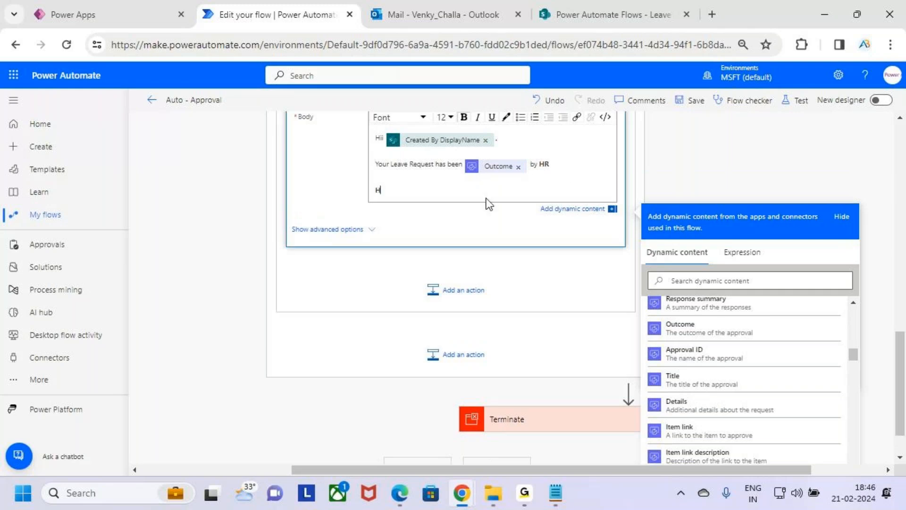
text(HR Comments)
scroll(744, 342, up, 2)
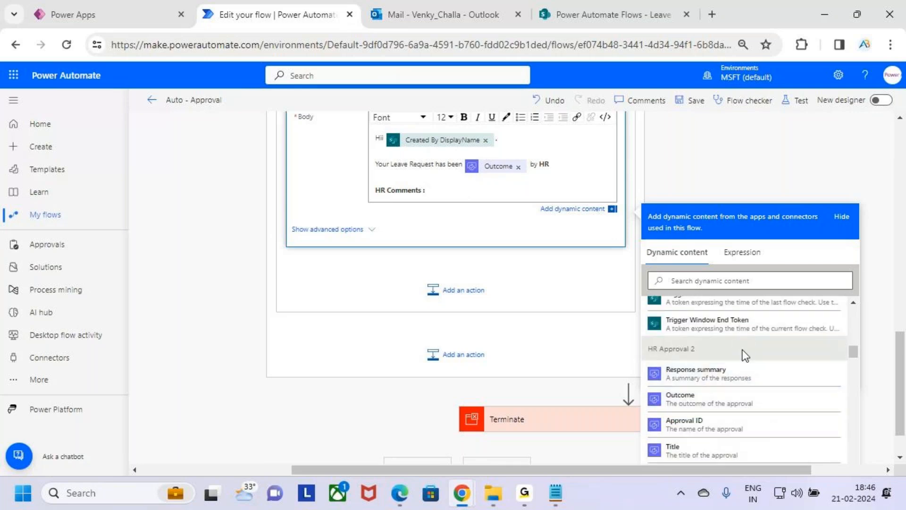
scroll(755, 355, down, 6)
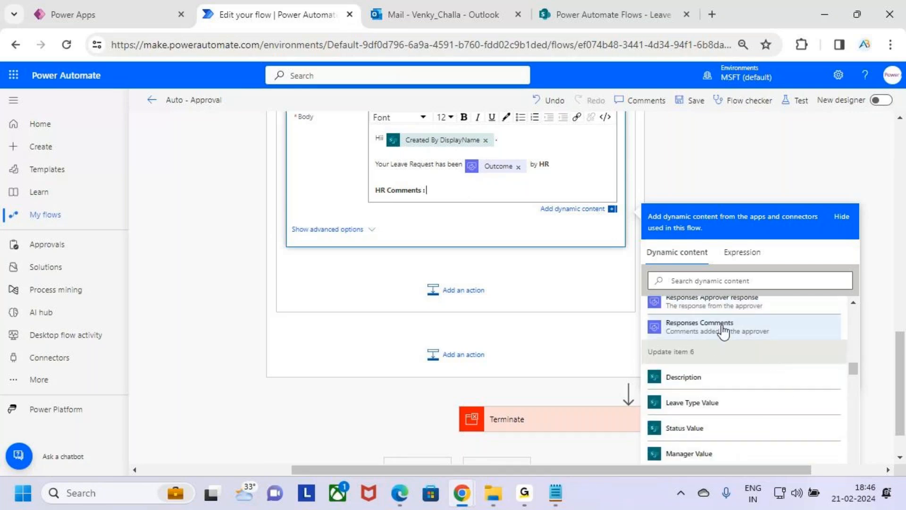
click(722, 329)
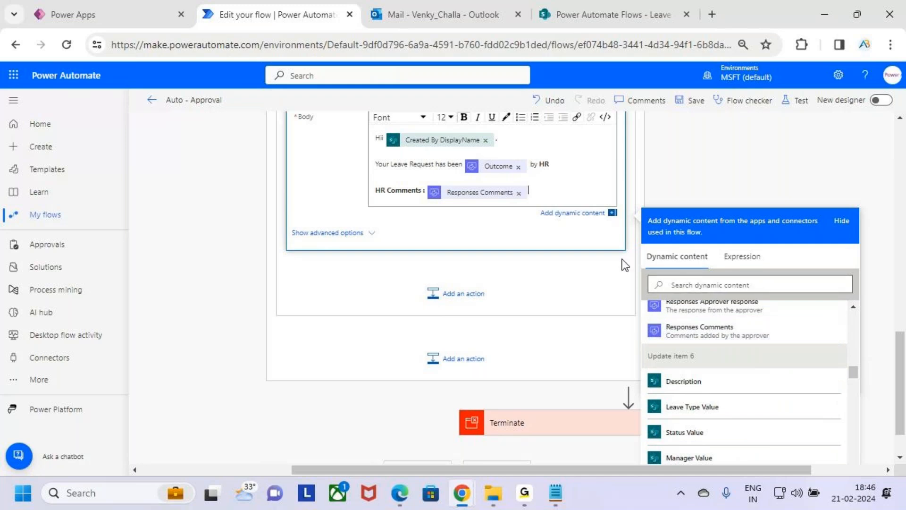
Close the email body with the sign-off "Thanks" and "AB Trainings" on separate lines below the HR comments.
key(Return)
key(Return)
text(Thank)
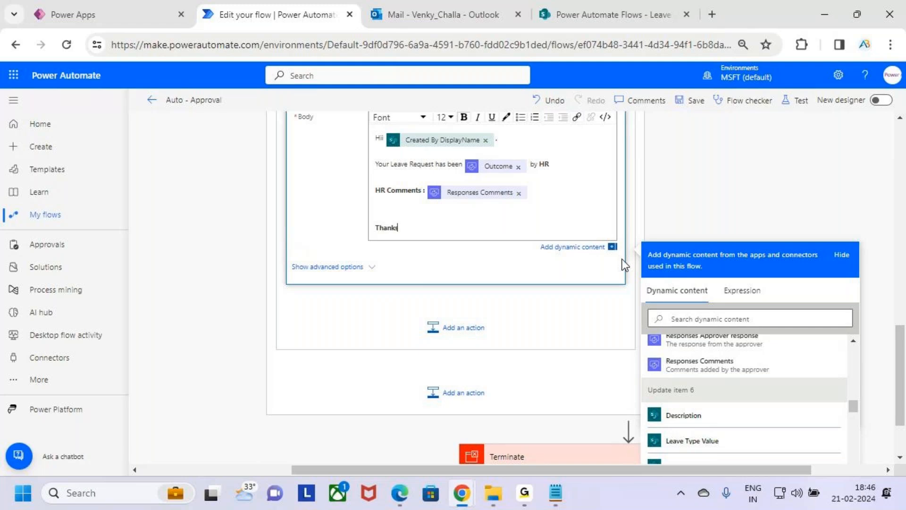
text(s)
key(Return)
text(AB Trainings)
click(537, 195)
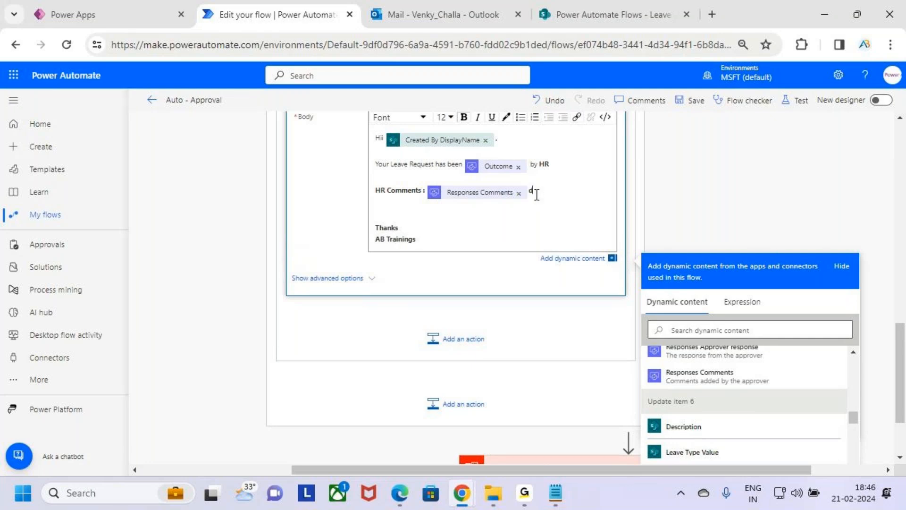
key(BackSpace)
click(465, 194)
click(538, 221)
Collapse the If yes branch of Condition 3 and add a SharePoint Update item action to the If no branch.
scroll(525, 248, up, 4)
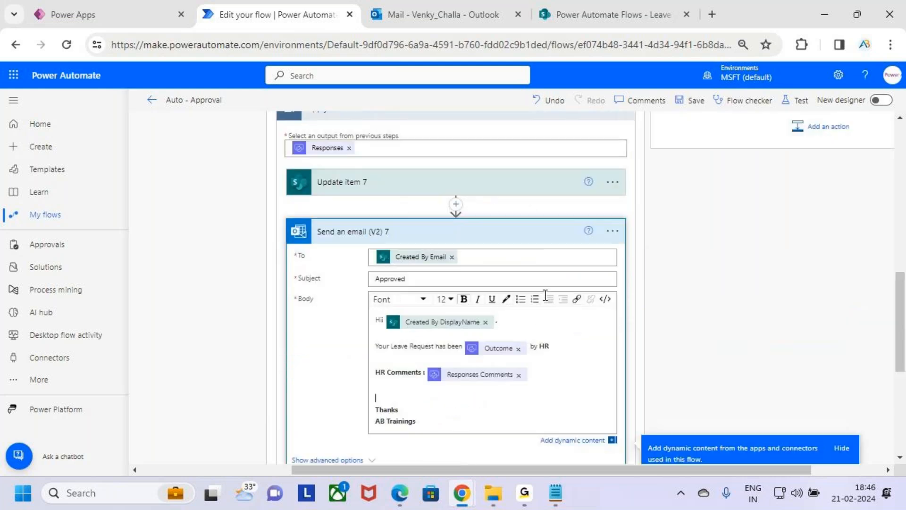
scroll(545, 295, up, 6)
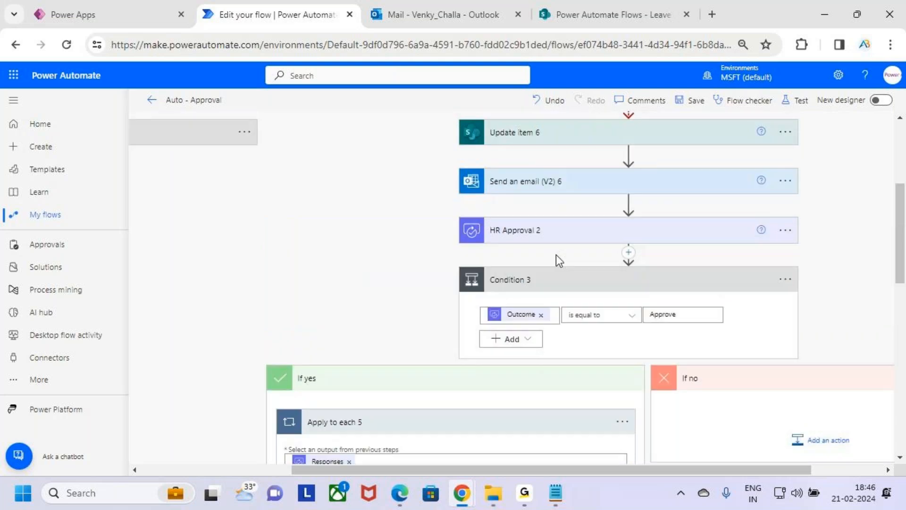
click(569, 382)
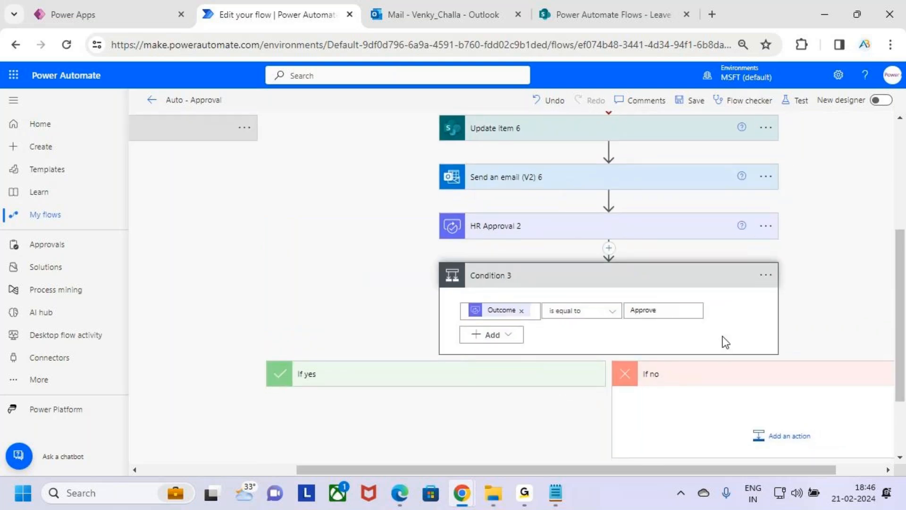
scroll(724, 340, down, 2)
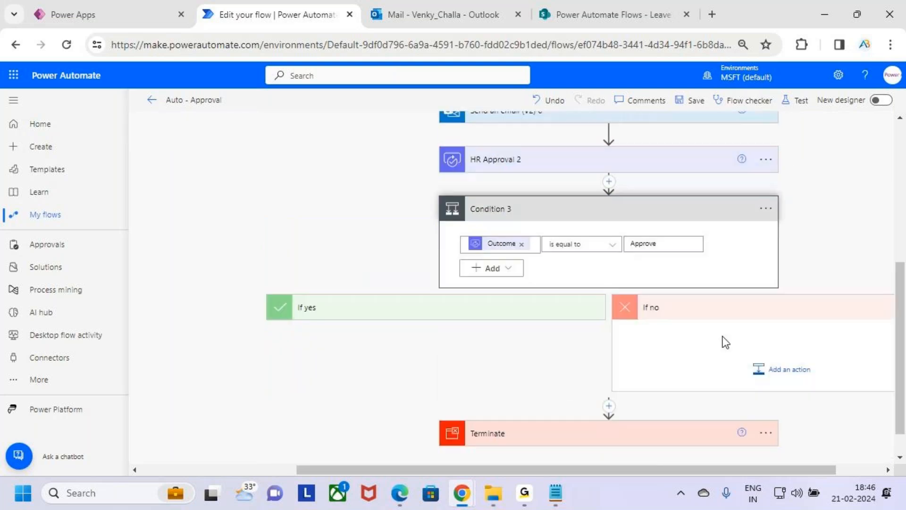
click(777, 371)
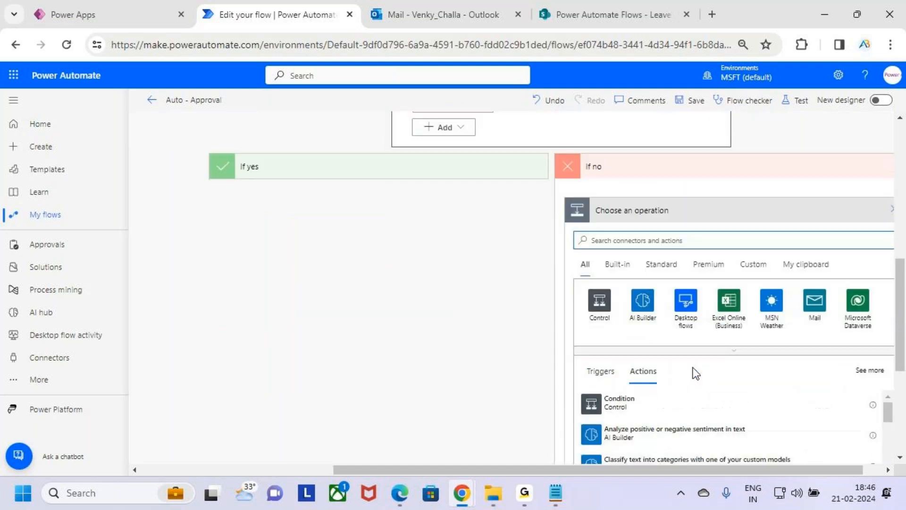
text(Update items)
key(BackSpace)
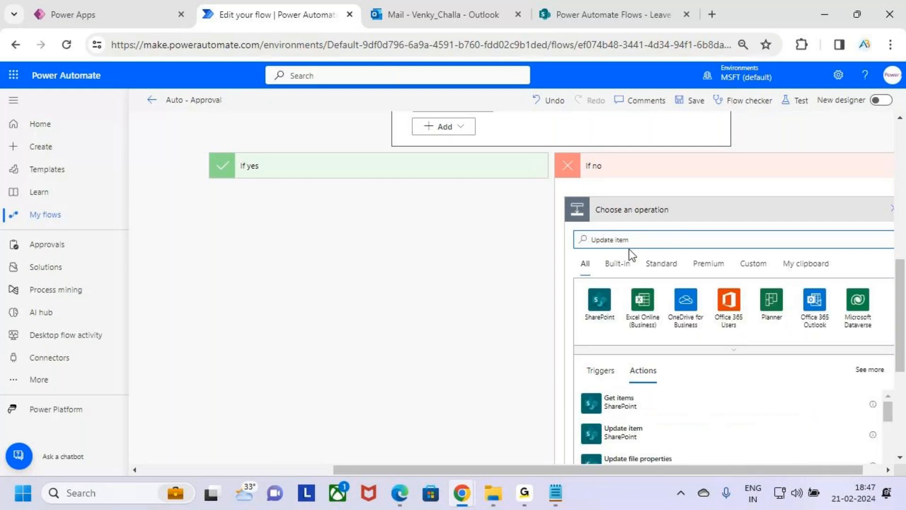
scroll(682, 324, down, 1)
click(651, 340)
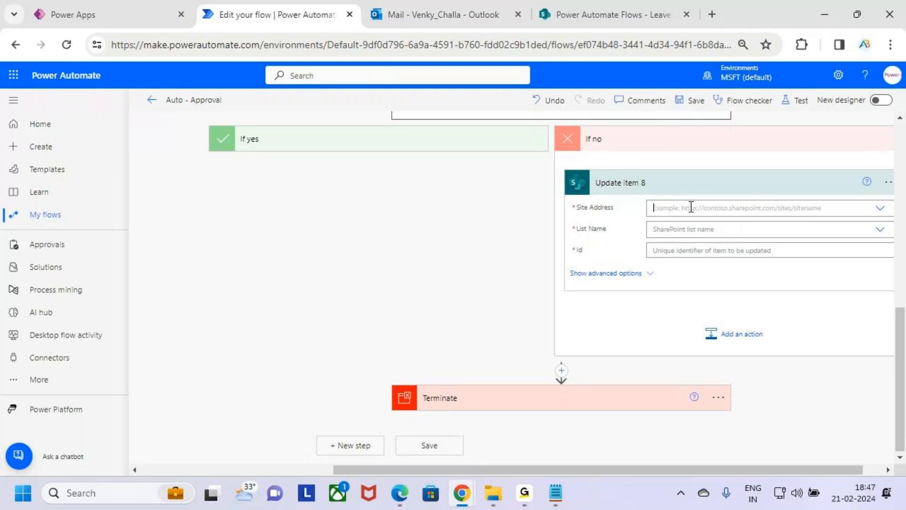
Point Update item 8 to the Power Automate Flows site and Leave Approval list, with the ID from When an item is created.
click(691, 207)
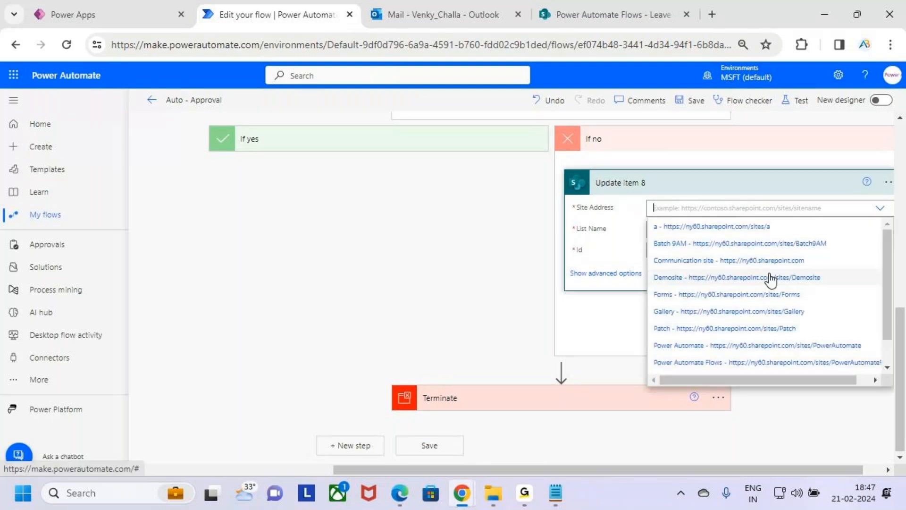
scroll(736, 313, down, 1)
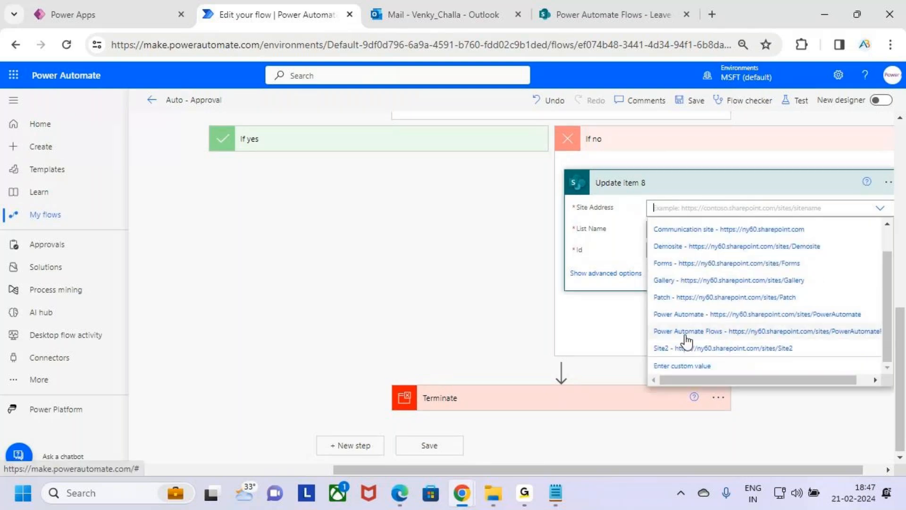
click(739, 330)
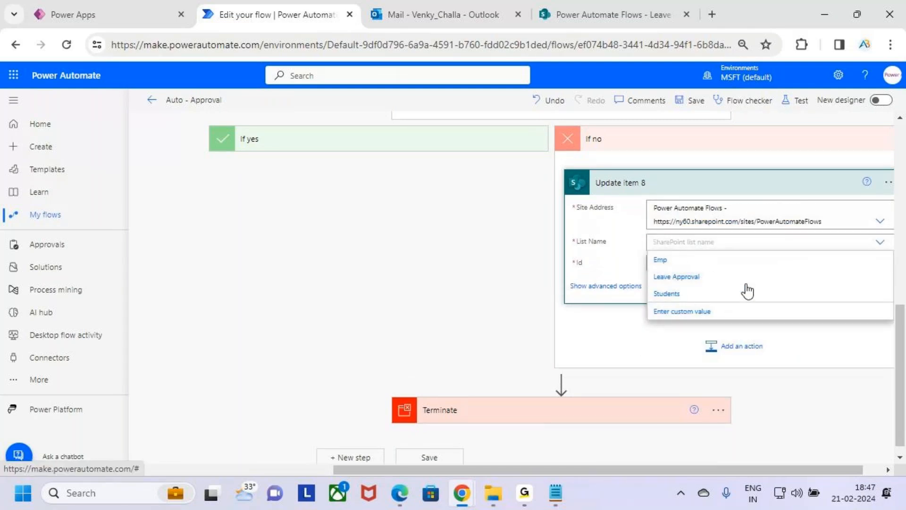
click(745, 276)
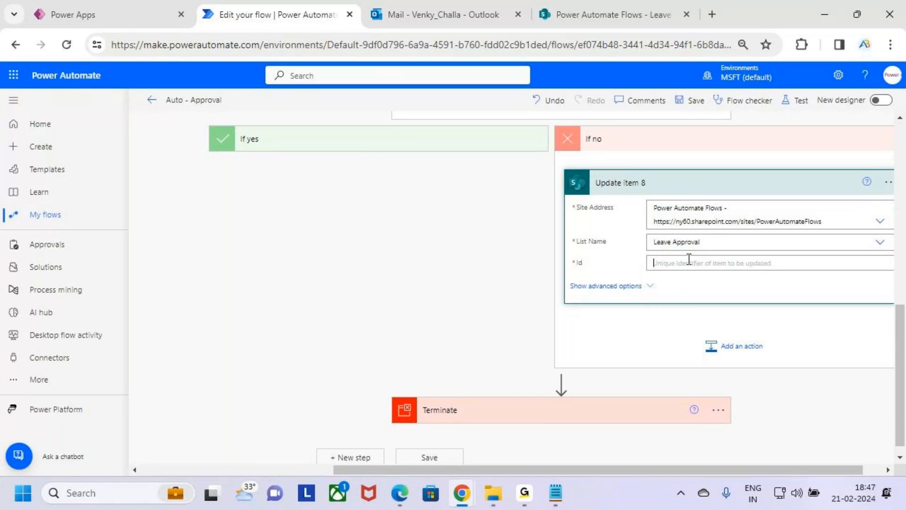
scroll(821, 341, down, 3)
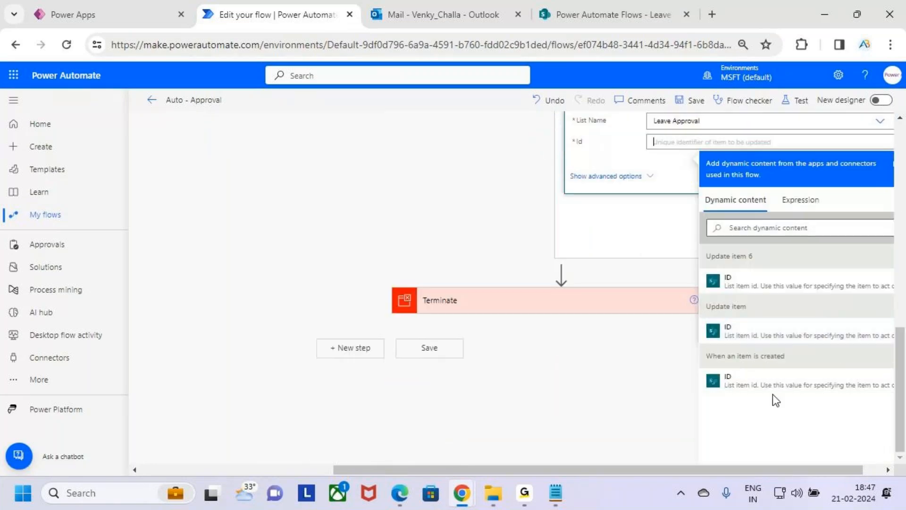
click(829, 380)
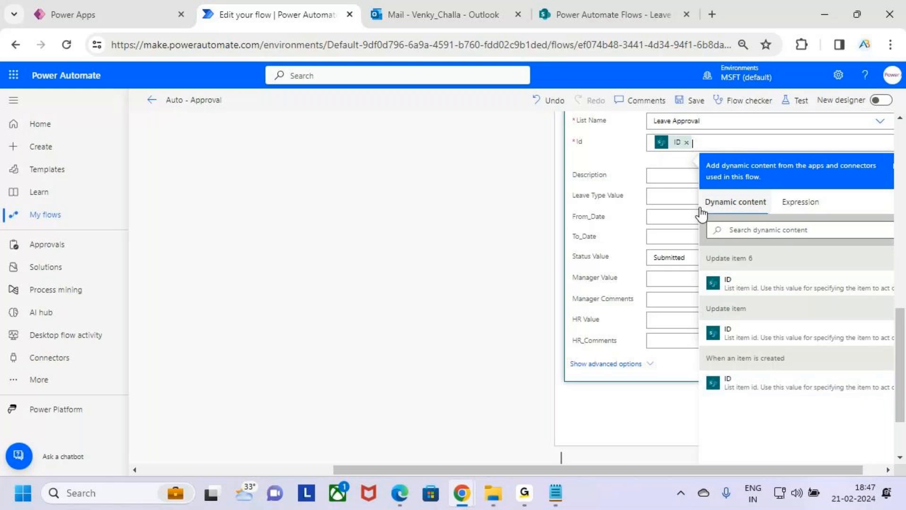
Set the Status Value of Update item 8 to Reject.
click(685, 260)
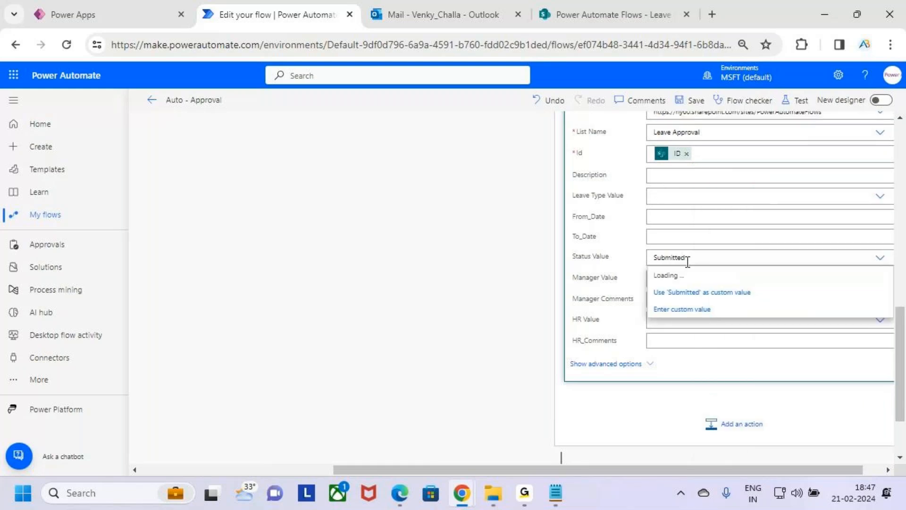
scroll(694, 283, up, 6)
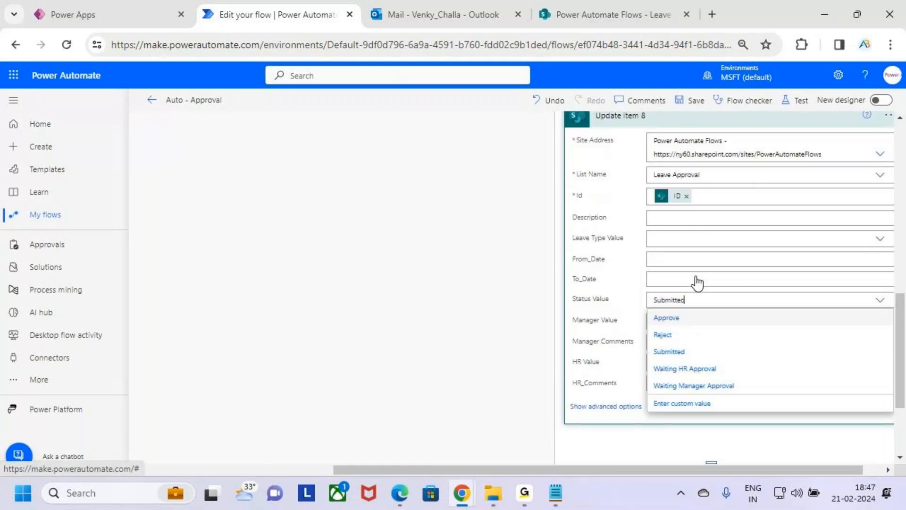
scroll(786, 328, down, 3)
scroll(785, 326, down, 3)
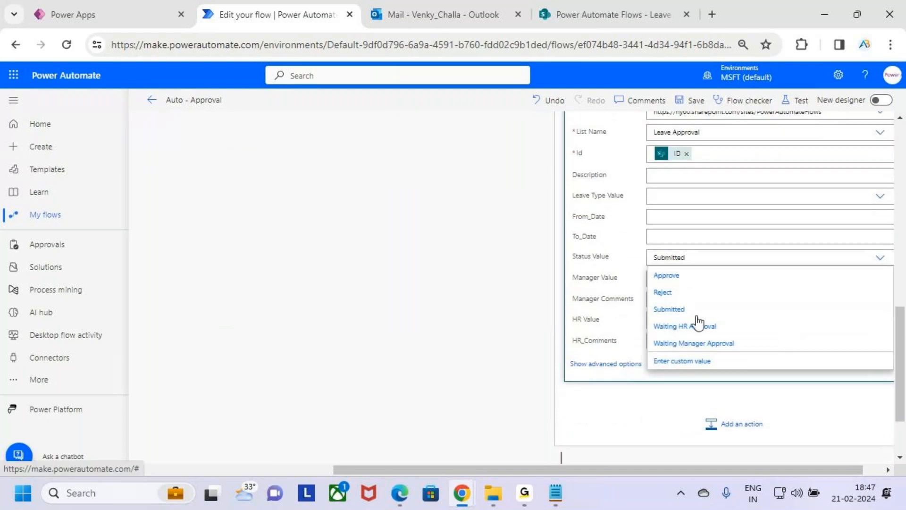
click(702, 295)
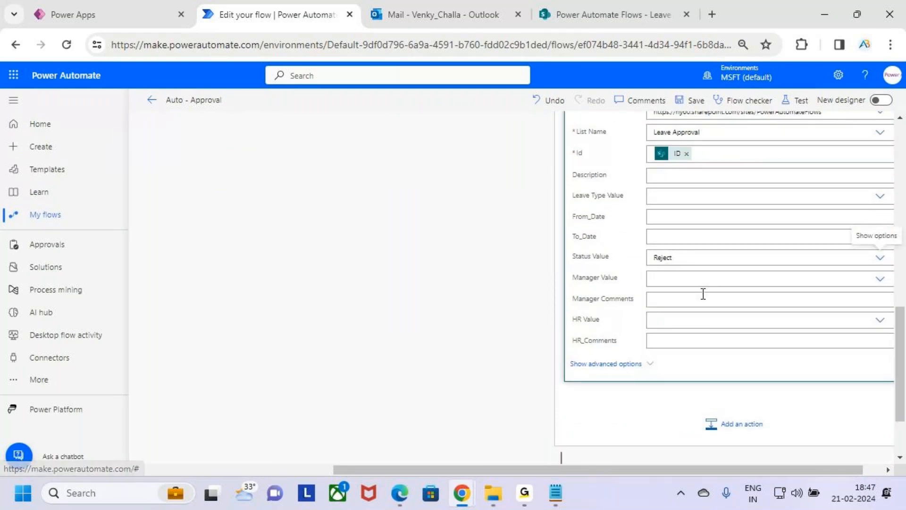
Fill HR_Comments of Update item 8 with the Responses Comments from HR Approval 2.
click(694, 340)
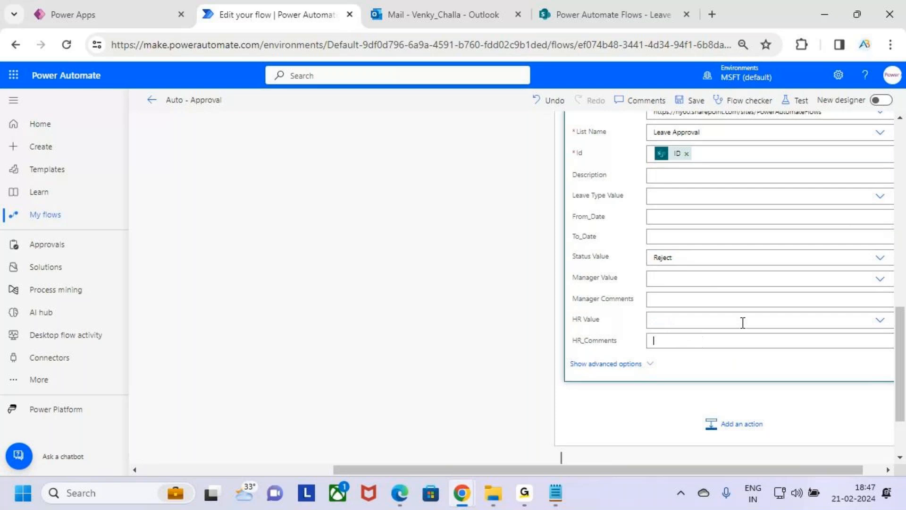
scroll(803, 293, down, 3)
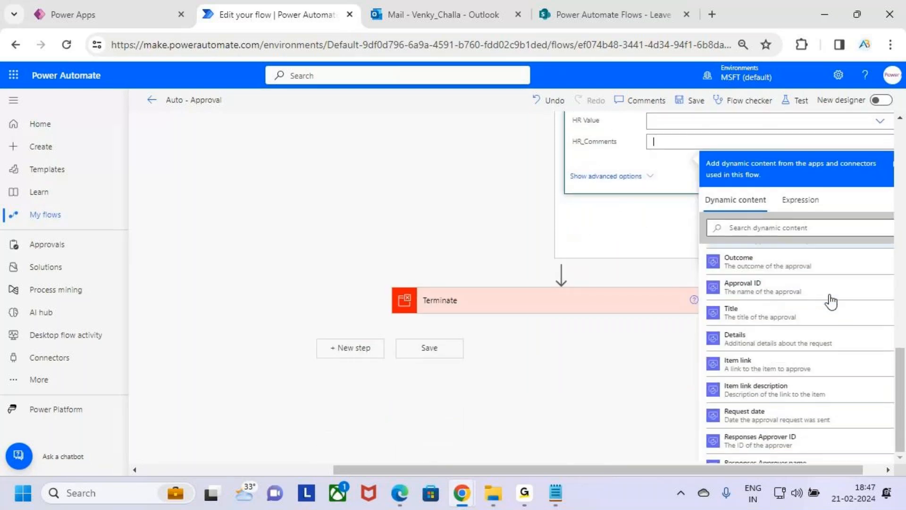
scroll(831, 301, up, 3)
scroll(831, 316, down, 5)
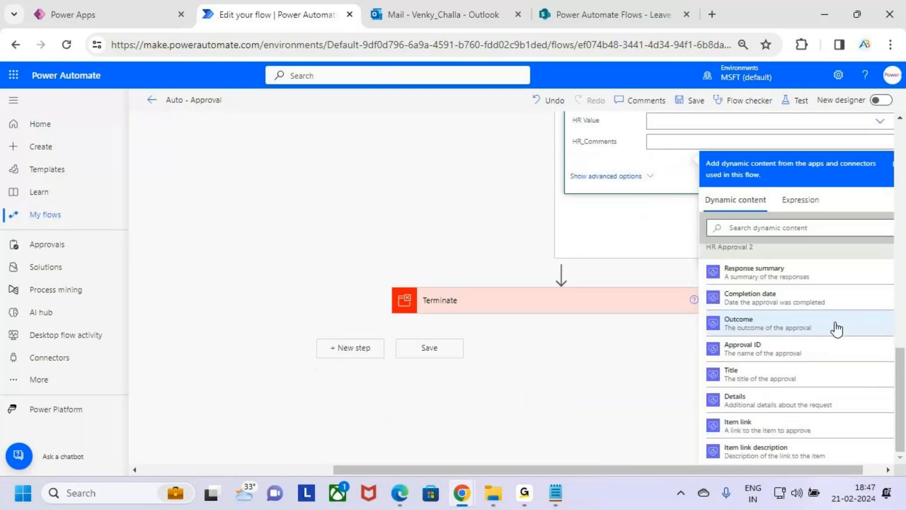
scroll(831, 330, down, 5)
click(823, 301)
scroll(746, 310, up, 3)
scroll(758, 362, down, 3)
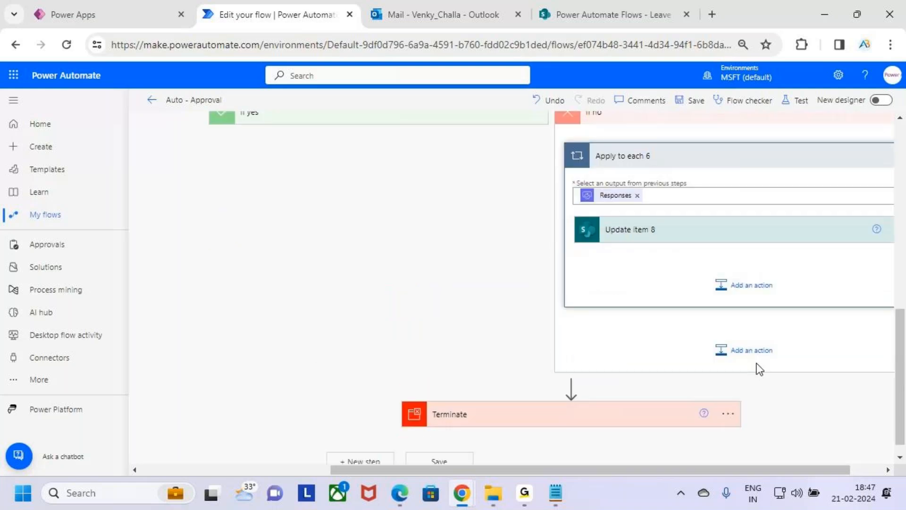
Add an Office 365 Outlook Send an email (V2) action below Update item 8 inside Apply to each 6.
scroll(633, 351, up, 3)
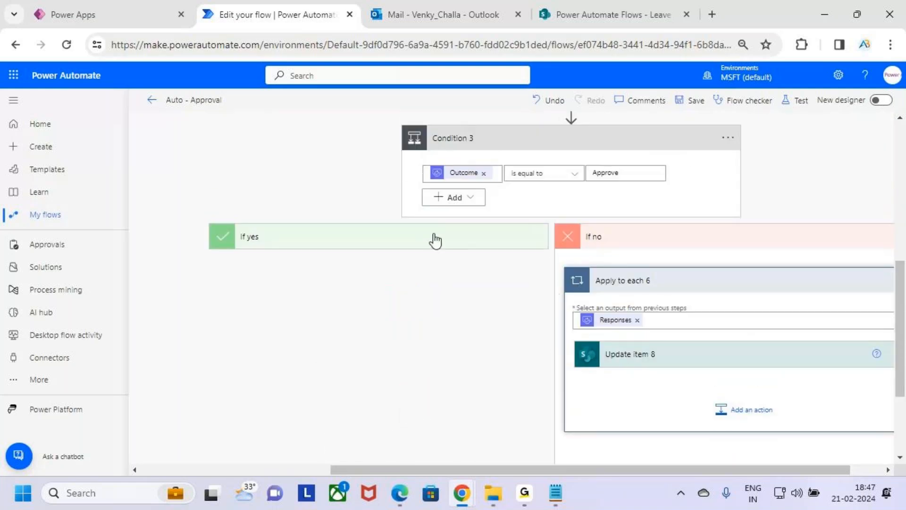
click(435, 241)
click(435, 241)
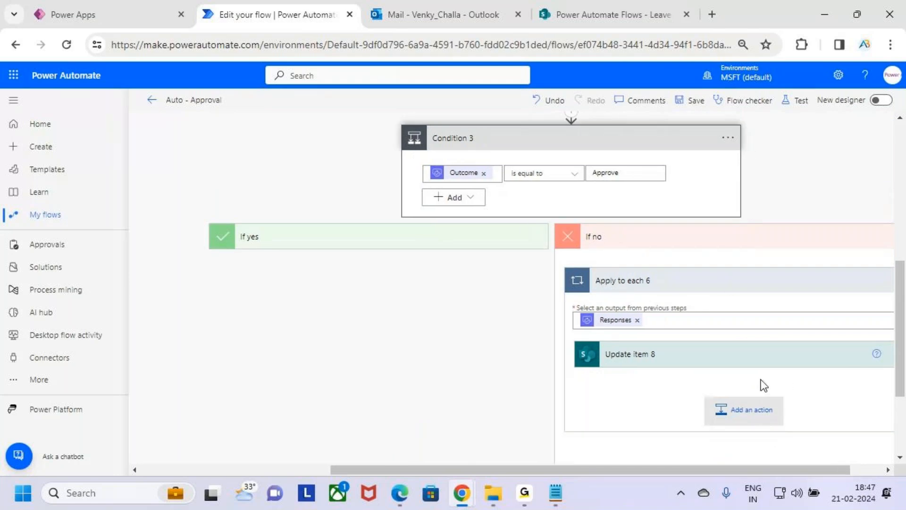
click(760, 409)
text(send an e)
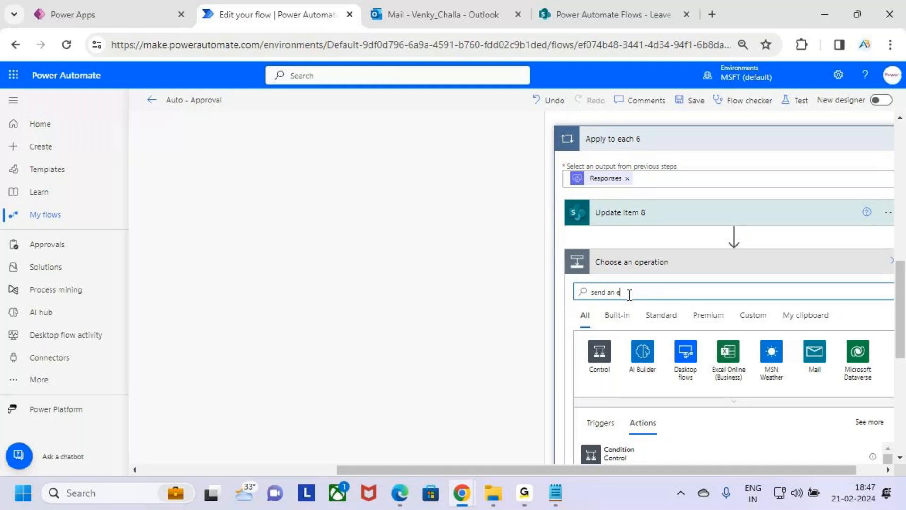
text(mail)
scroll(765, 330, down, 5)
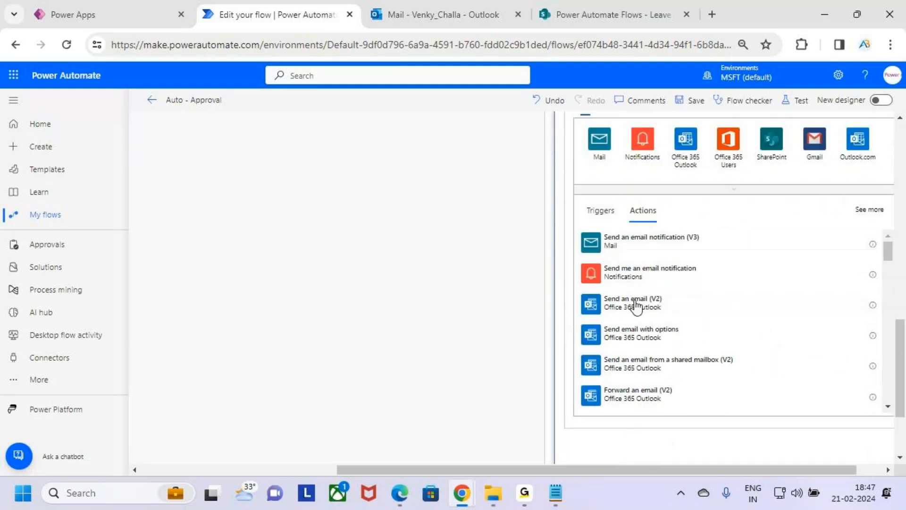
click(727, 313)
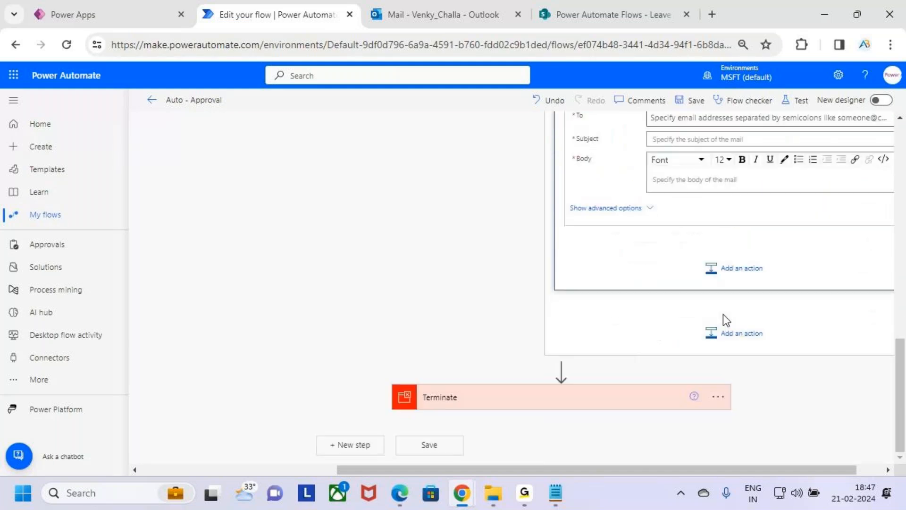
scroll(716, 333, up, 3)
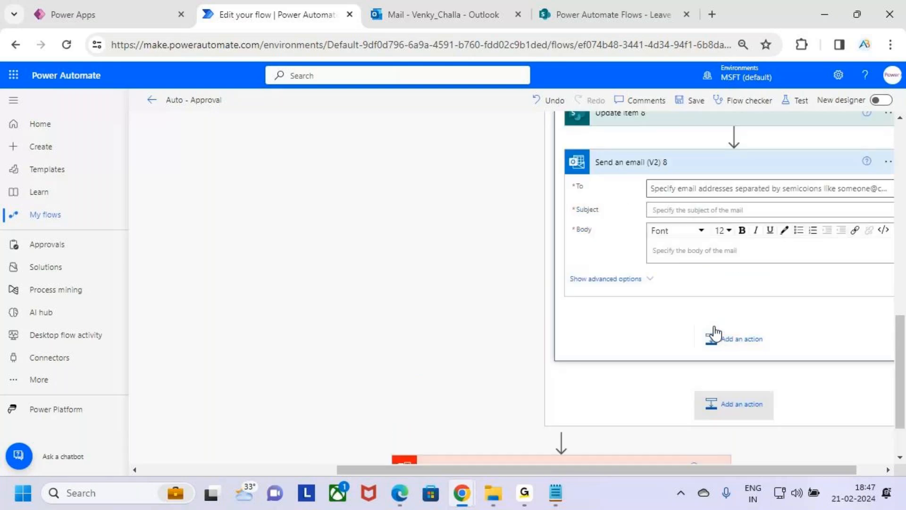
Address Send an email (V2) 8 to Created By Email from When an item is created, with the subject Rejected.
click(689, 277)
click(842, 293)
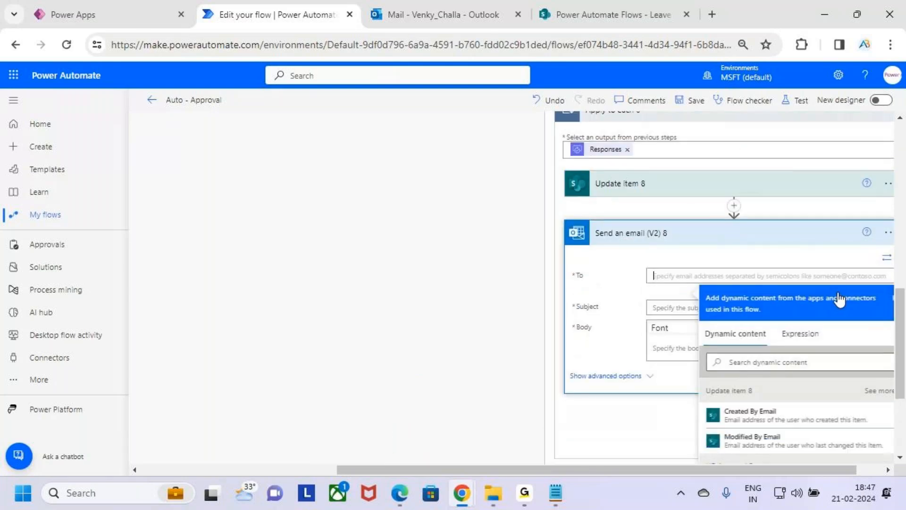
scroll(805, 222, down, 2)
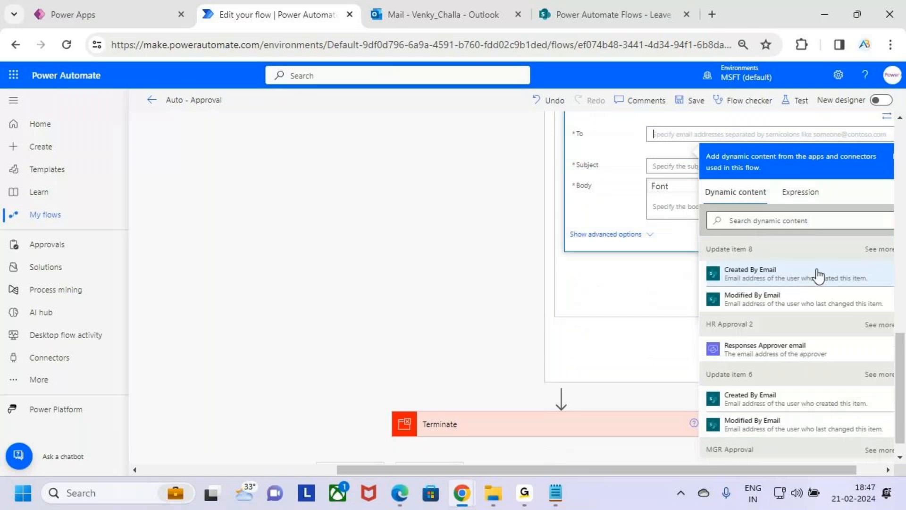
scroll(805, 418, down, 3)
click(793, 368)
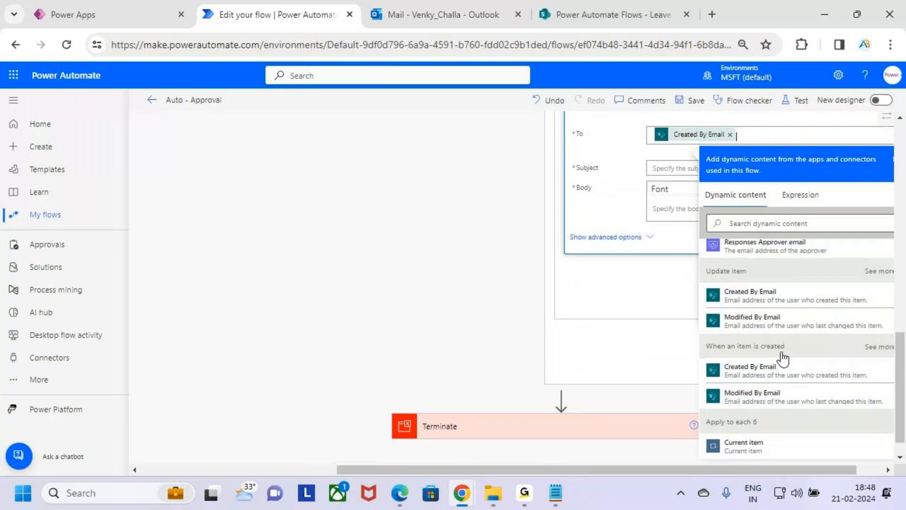
click(662, 169)
text(R)
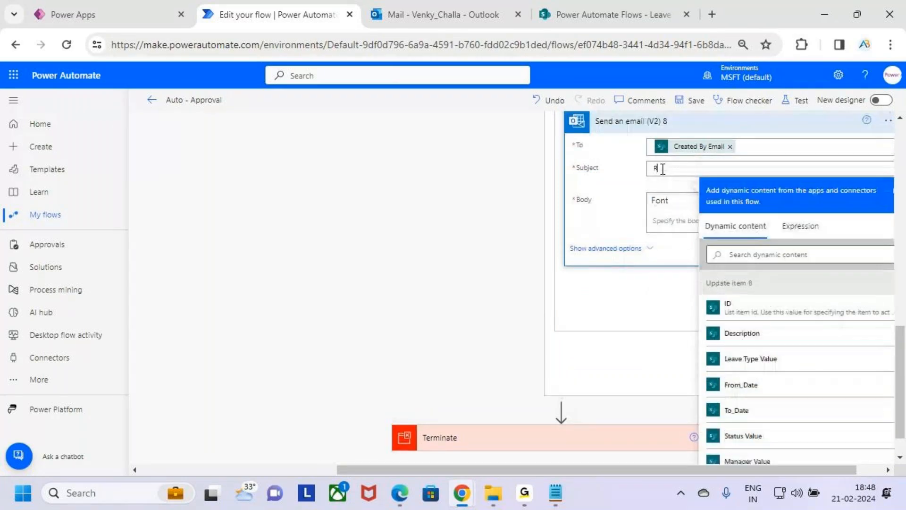
text(ejected)
Start the email body with the greeting "Hii", the Created By DisplayName and a comma, followed by a new line.
click(683, 224)
text(Hii)
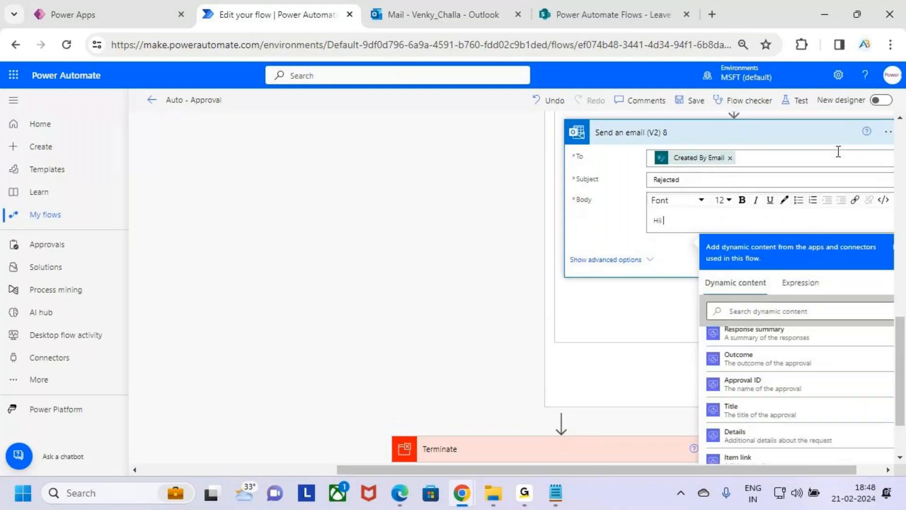
scroll(839, 334, down, 3)
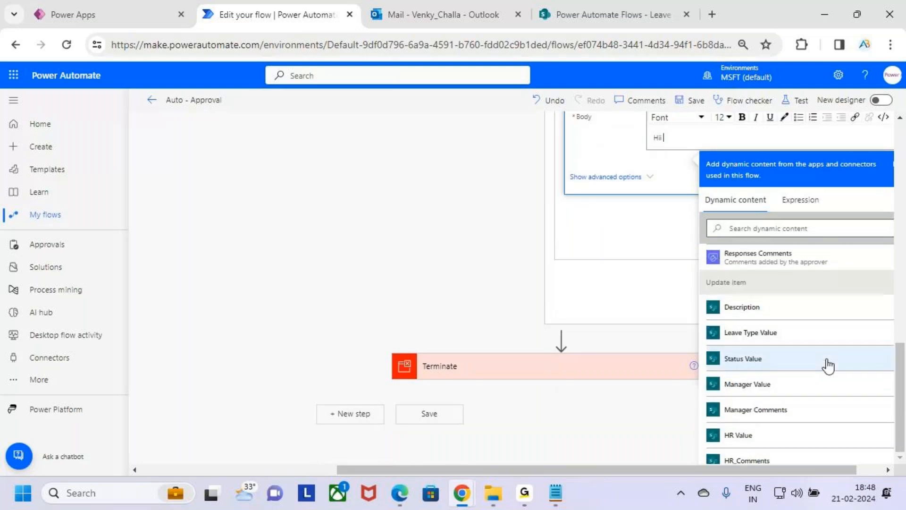
scroll(839, 358, down, 5)
scroll(842, 351, down, 6)
scroll(846, 350, up, 3)
scroll(848, 351, down, 5)
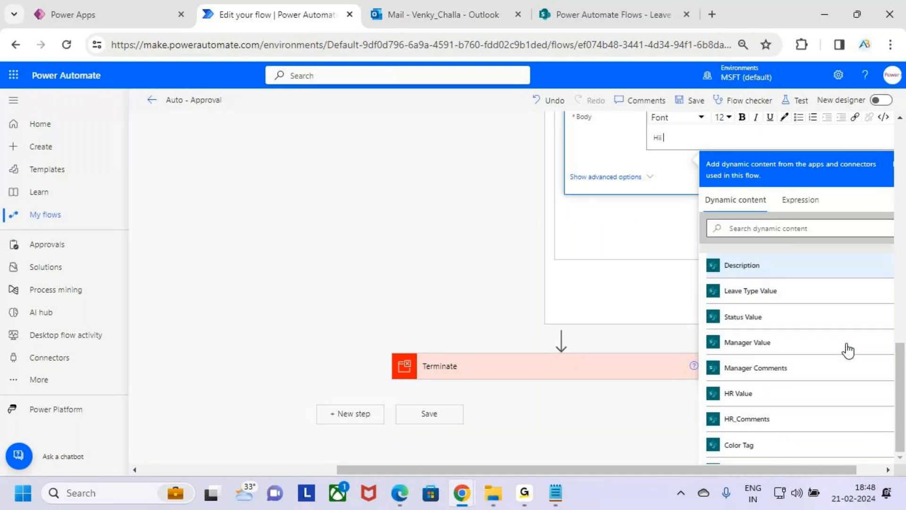
click(830, 313)
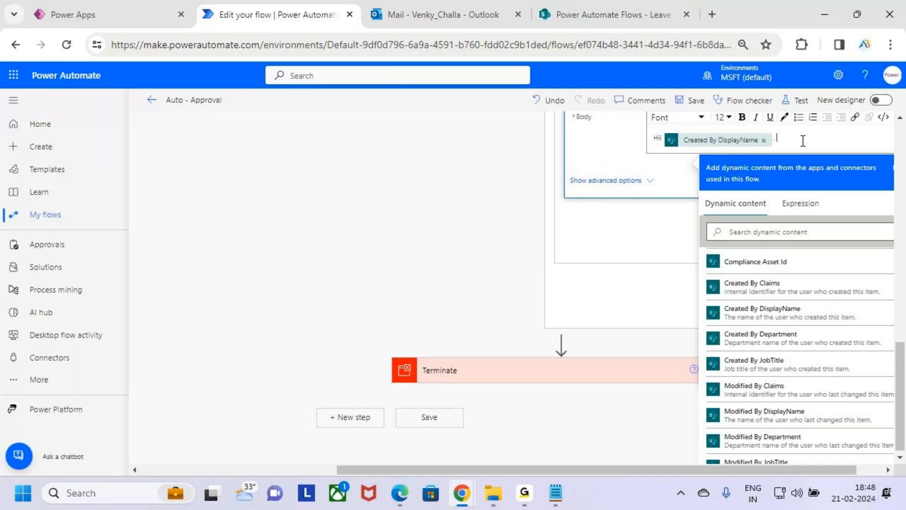
key(shift+Left)
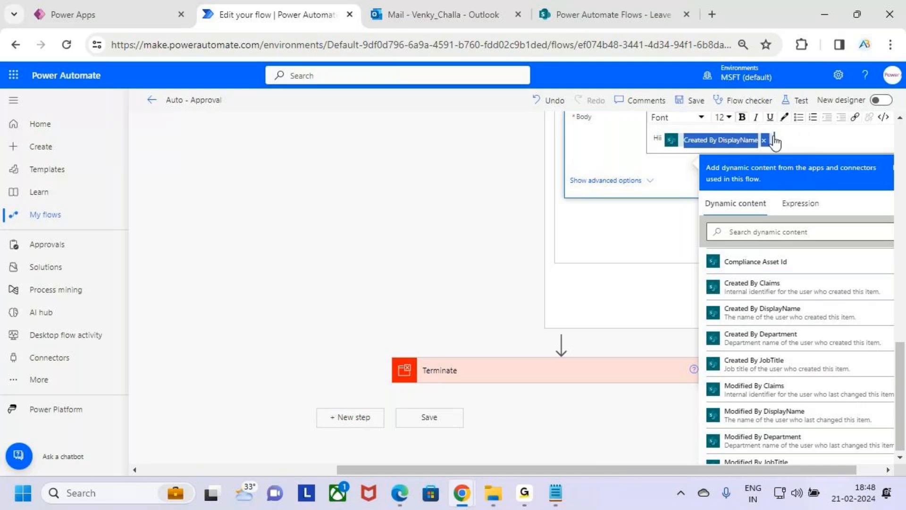
click(791, 139)
key(Return)
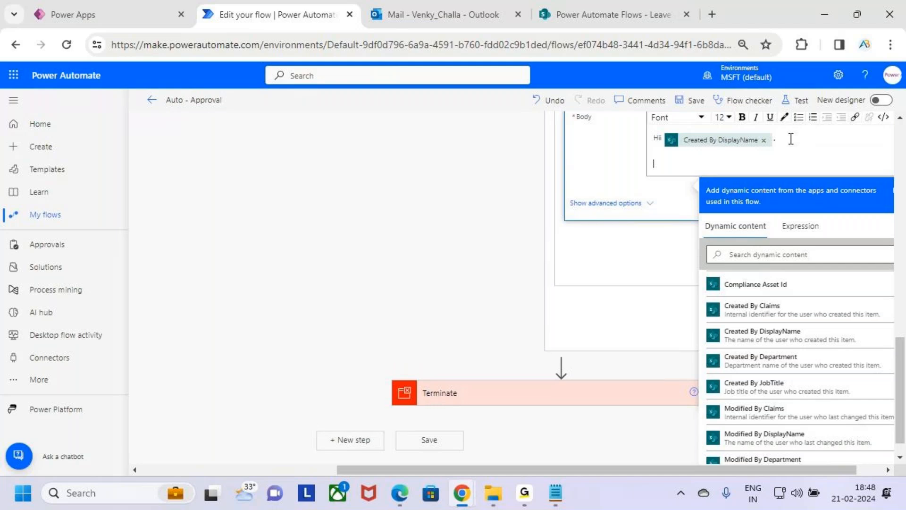
Write "Your Leave Request has been" on the line below the greeting in the email body.
text(Your Leave Request has been Re)
key(BackSpace)
key(BackSpace)
text(n)
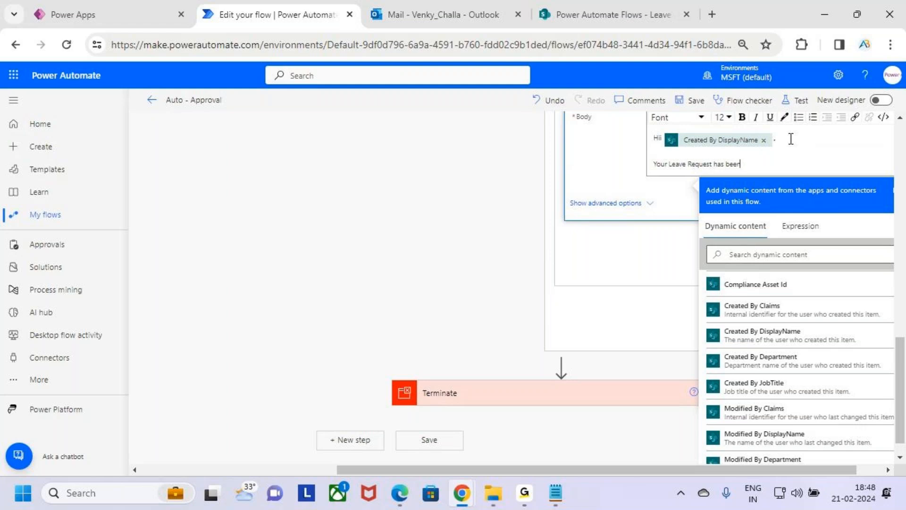
Insert the Outcome from HR Approval 2 after "Your Leave Request has been" in the email body.
scroll(831, 393, down, 5)
scroll(831, 392, down, 5)
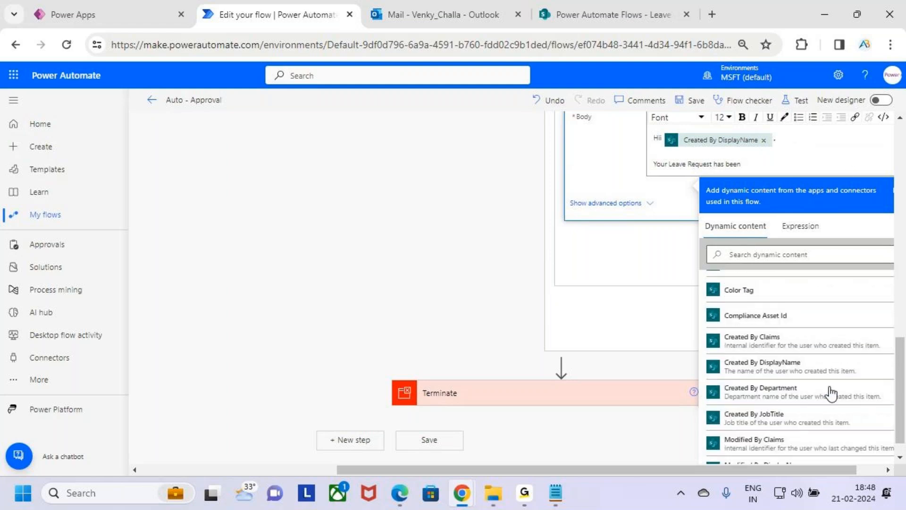
scroll(832, 393, down, 5)
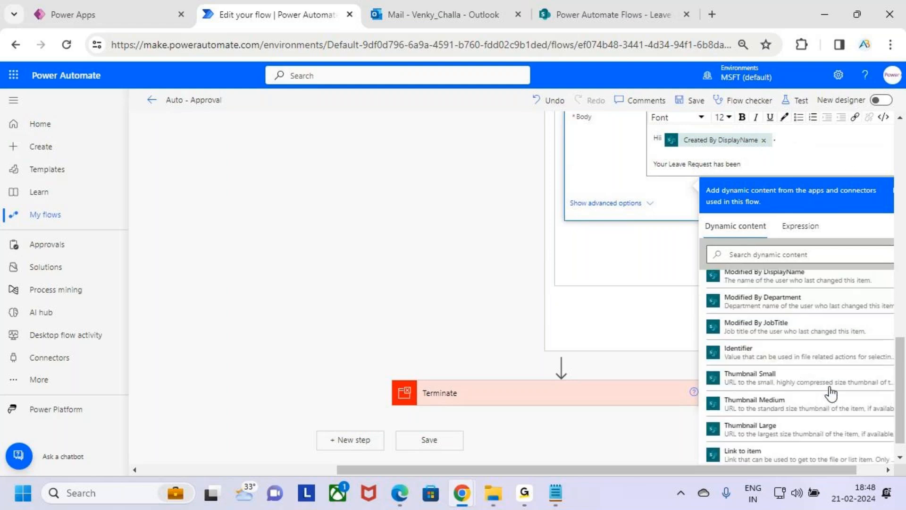
scroll(837, 353, down, 6)
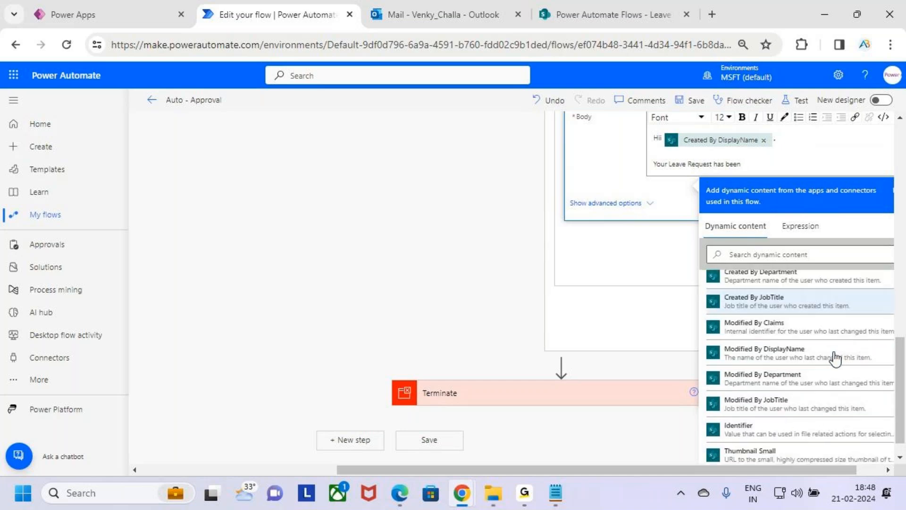
scroll(835, 361, down, 4)
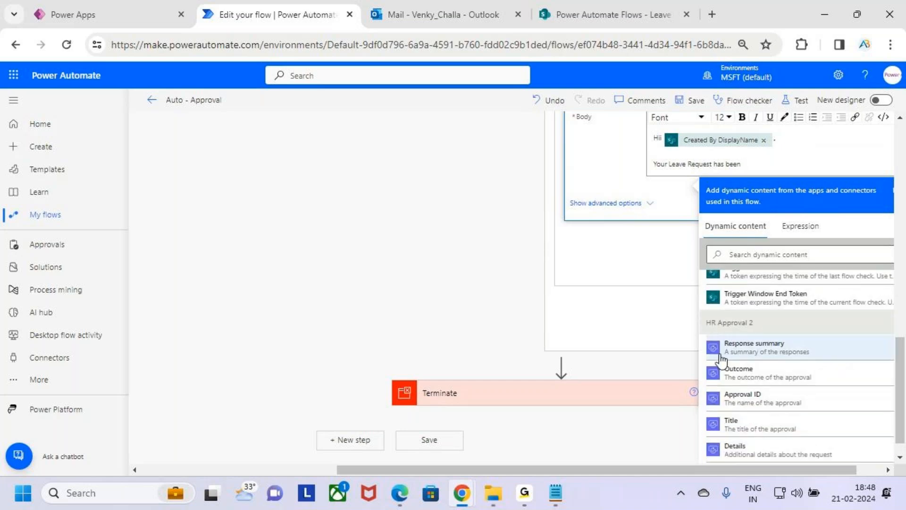
scroll(802, 364, down, 3)
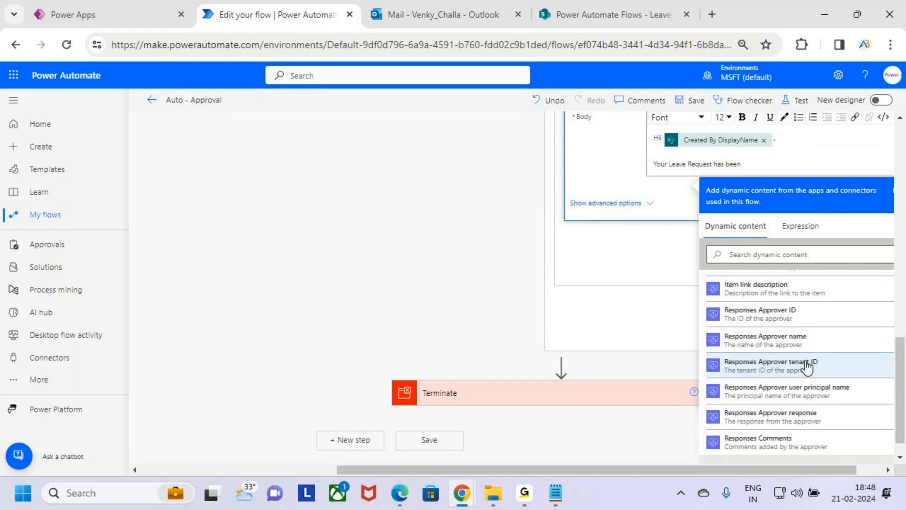
scroll(789, 350, up, 4)
scroll(786, 330, down, 2)
click(782, 302)
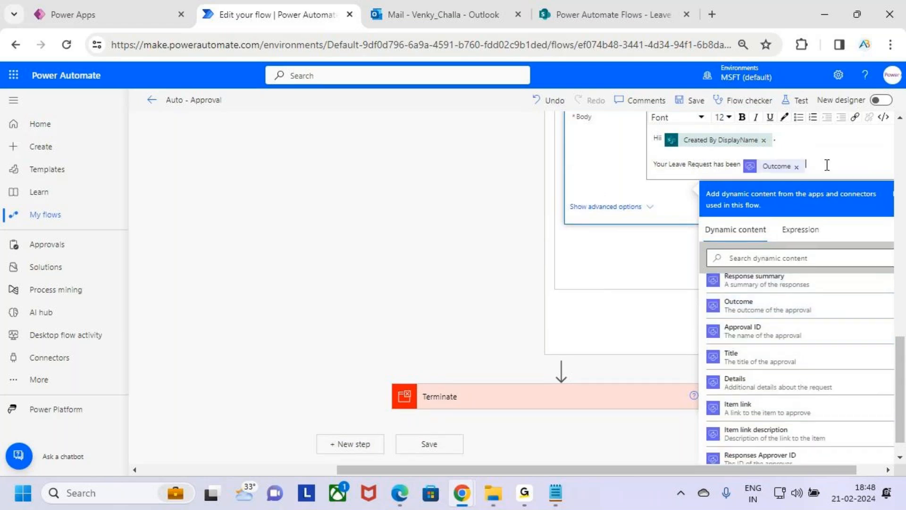
Complete the sentence with "by HR", make HR bold, and try to bold the Outcome token.
text(by HR)
drag(827, 165, 822, 165)
click(742, 117)
drag(809, 166, 749, 166)
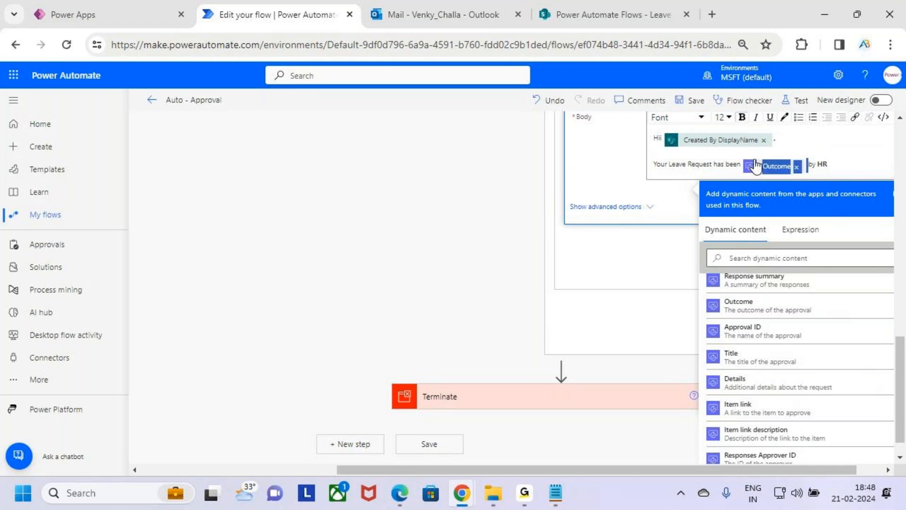
click(743, 119)
click(859, 164)
Add the label "HR Comments :" on a new line of the email body and make it bold.
key(Return)
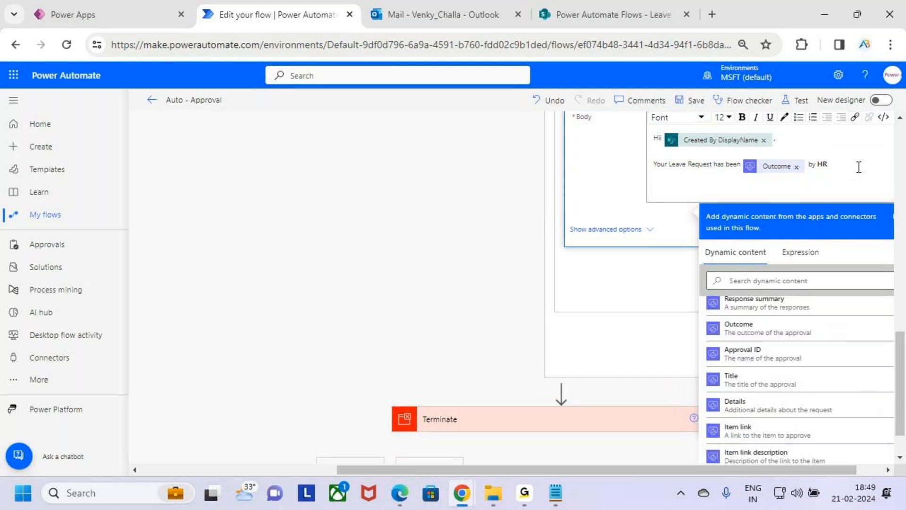
text(HR Comments :)
key(shift+Home)
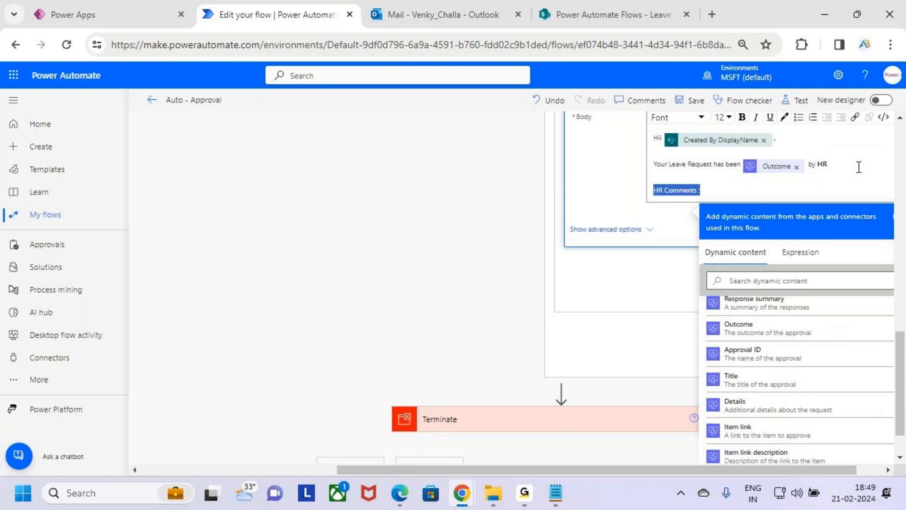
click(735, 189)
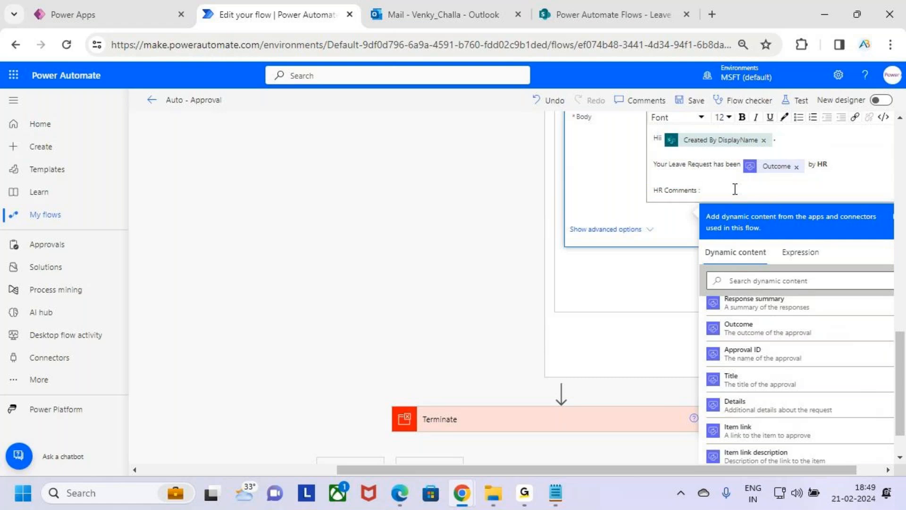
key(shift+Home)
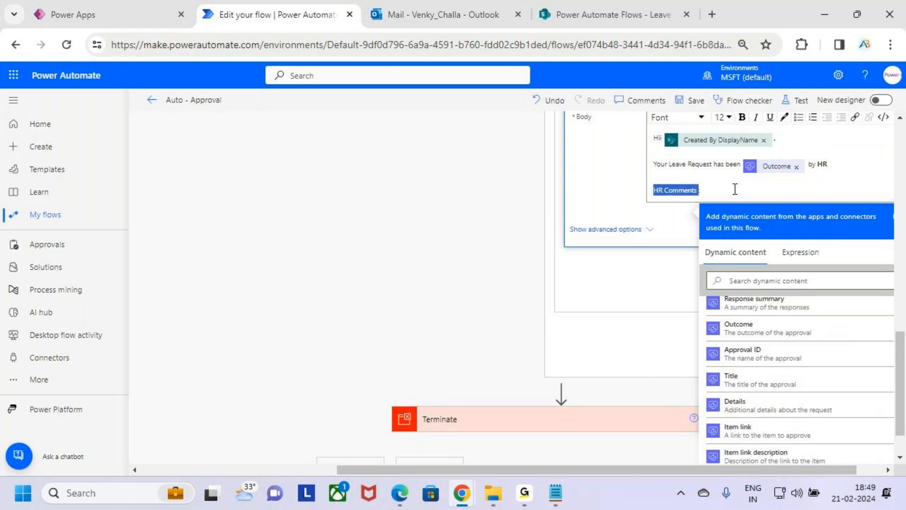
click(734, 194)
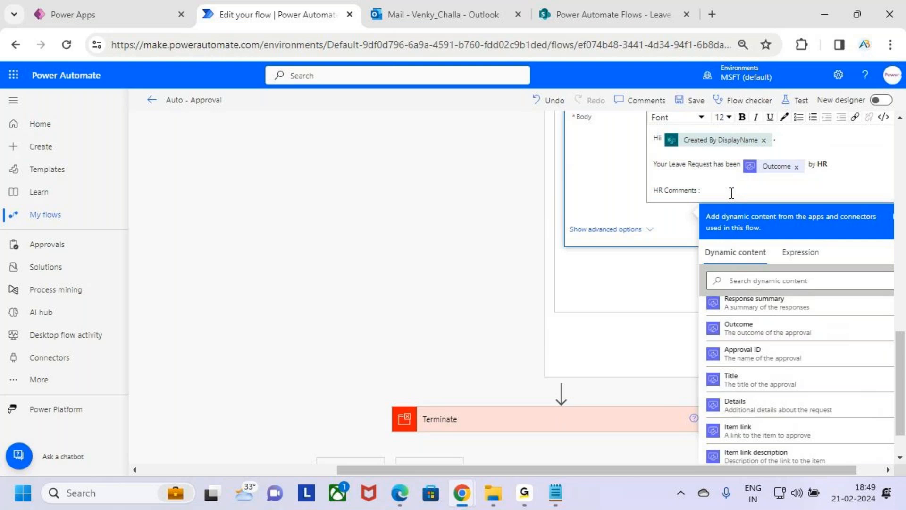
key(shift+Up)
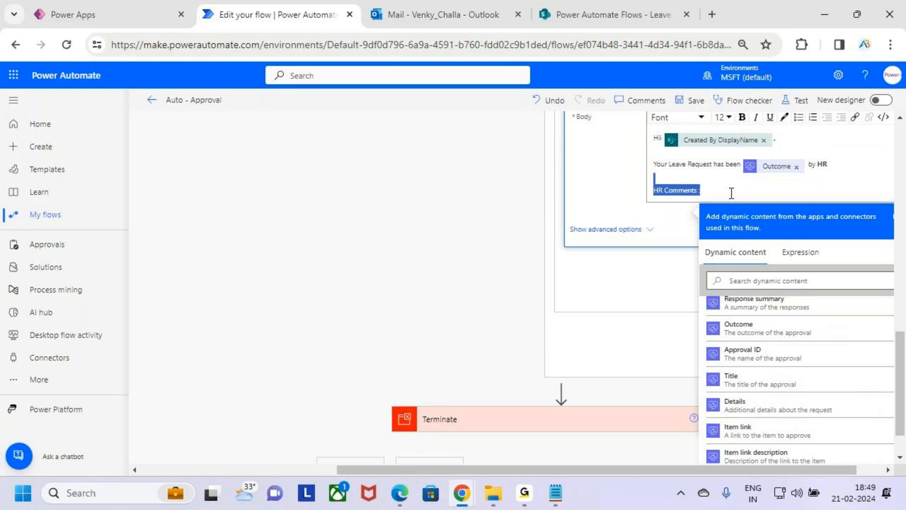
click(742, 117)
click(747, 194)
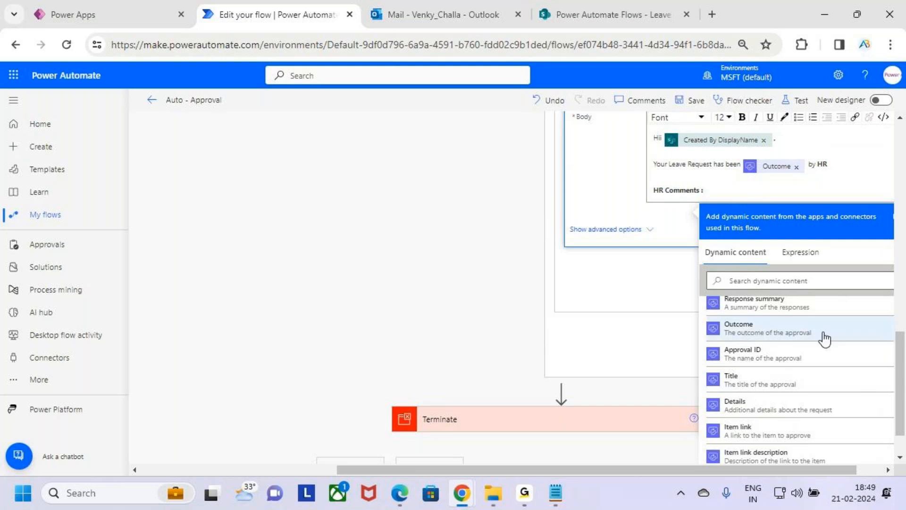
Insert the Responses Comments value from HR Approval 2 after the "HR Comments :" label in the email body.
scroll(831, 365, up, 4)
scroll(830, 369, down, 4)
scroll(759, 353, up, 2)
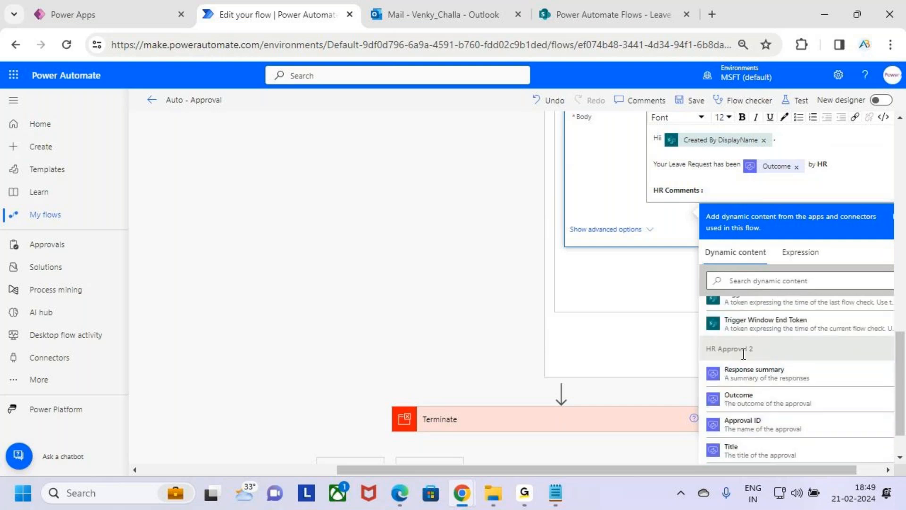
scroll(793, 354, down, 5)
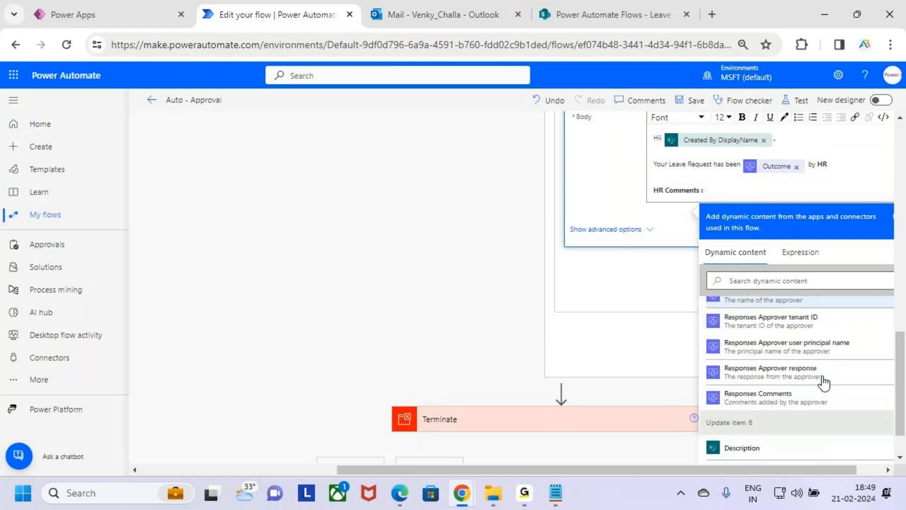
click(819, 328)
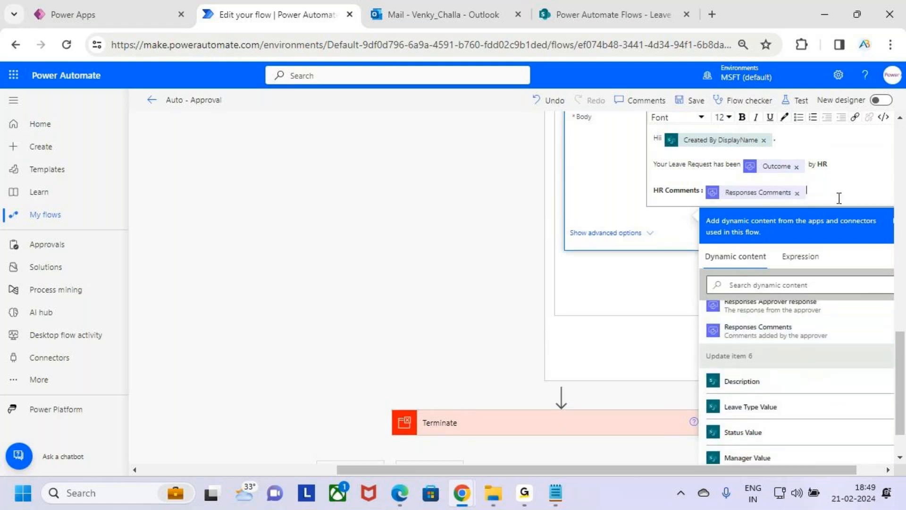
Add the sign-off "Thanks" with "AB Trainings" on the line beneath it at the end of the email body.
key(Return)
text(Thanks)
key(Return)
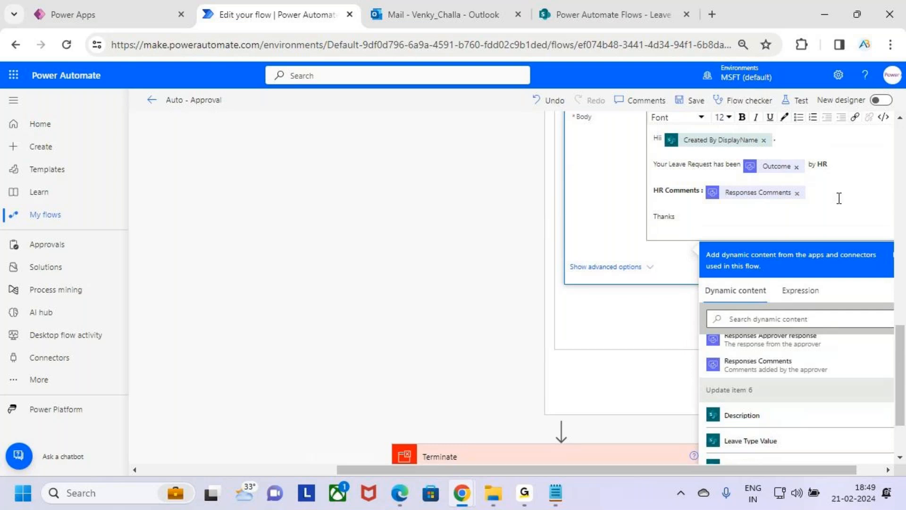
text(ABN Tr)
text(aining)
key(BackSpace)
key(BackSpace)
key(BackSpace)
key(BackSpace)
key(BackSpace)
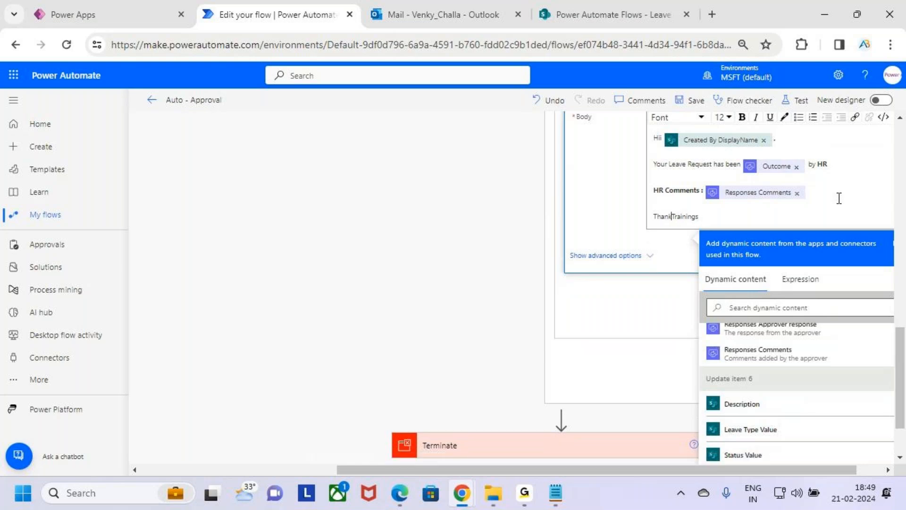
key(Return)
text(A)
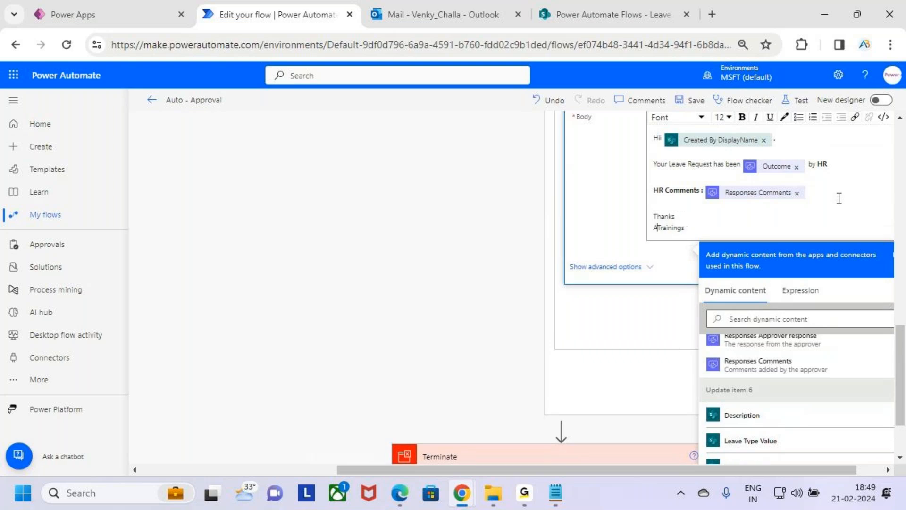
text(B)
Make both sign-off lines of the rejection email bold.
drag(691, 228, 653, 215)
click(742, 117)
click(742, 221)
Collapse the rejection email action, the If no branch and Condition 3.
scroll(733, 304, up, 3)
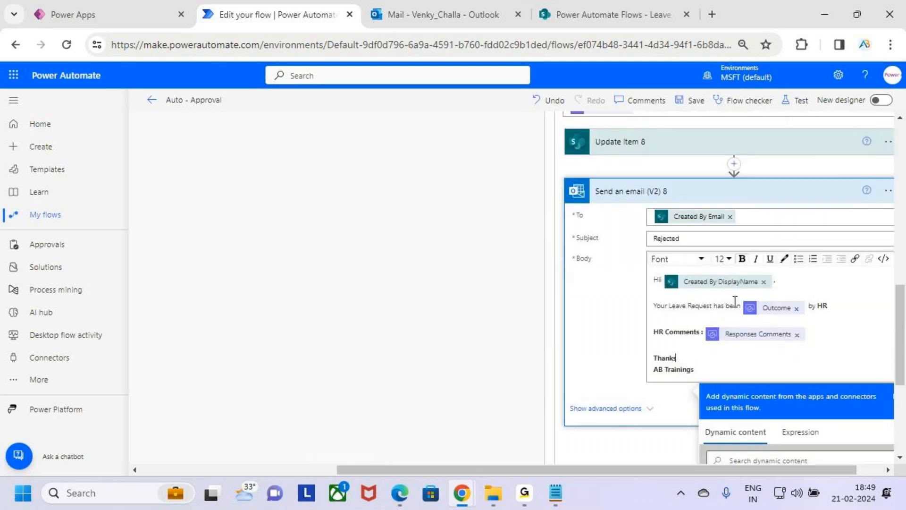
scroll(735, 301, up, 2)
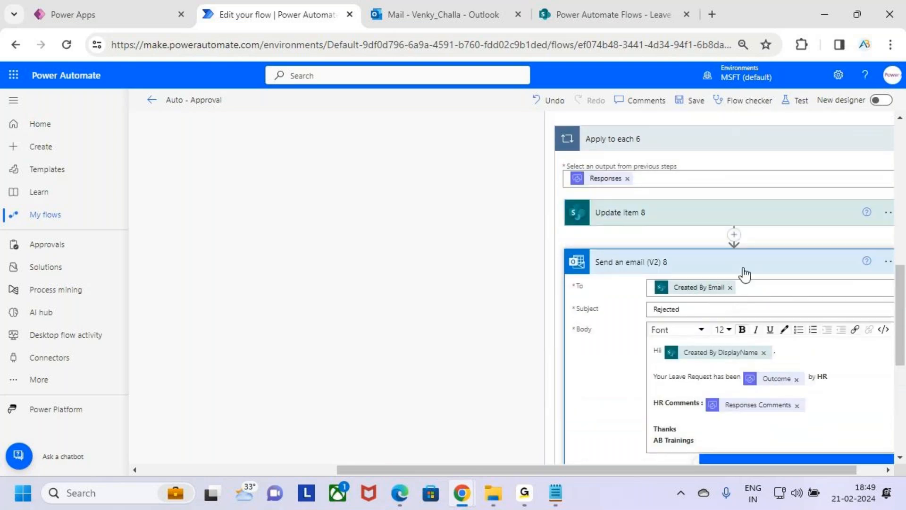
click(745, 274)
scroll(724, 318, up, 4)
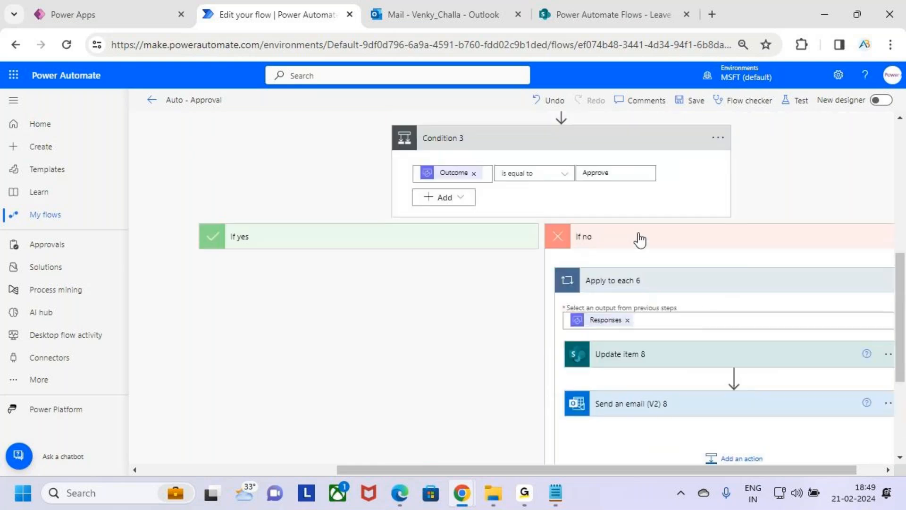
click(643, 246)
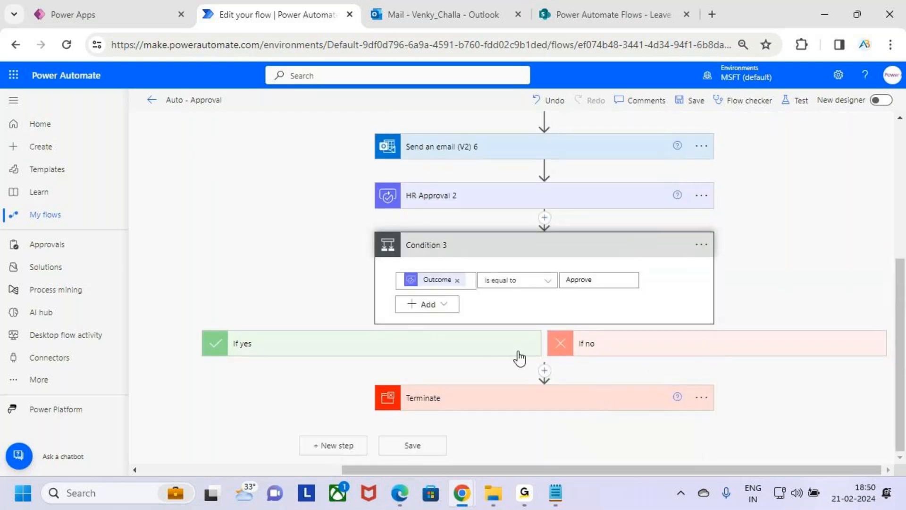
click(514, 244)
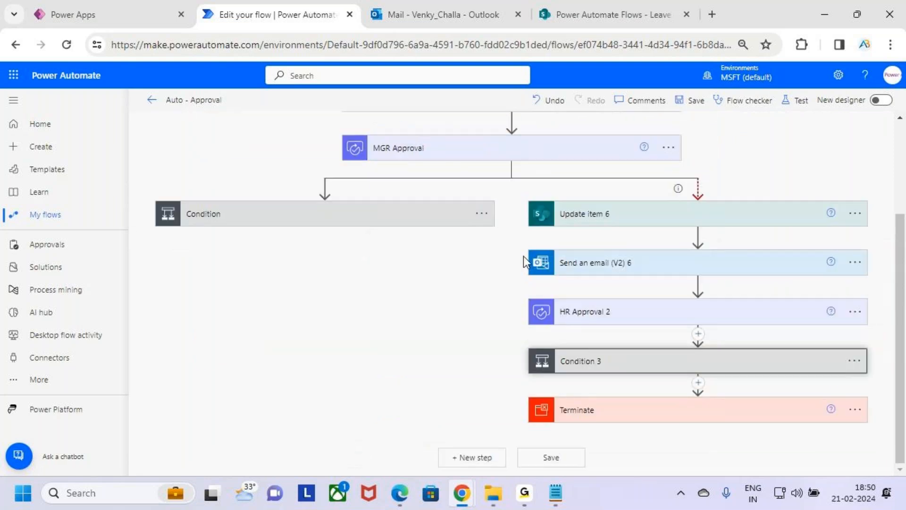
scroll(525, 262, up, 3)
key(ctrl+2)
mouse_move(357, 263)
mouse_down()
mouse_move(598, 295)
mouse_move(683, 287)
mouse_move(703, 293)
mouse_move(691, 310)
mouse_up()
mouse_move(730, 255)
mouse_down()
mouse_move(731, 288)
mouse_move(759, 254)
mouse_move(774, 282)
mouse_up()
drag(732, 305, 808, 289)
drag(213, 355, 243, 338)
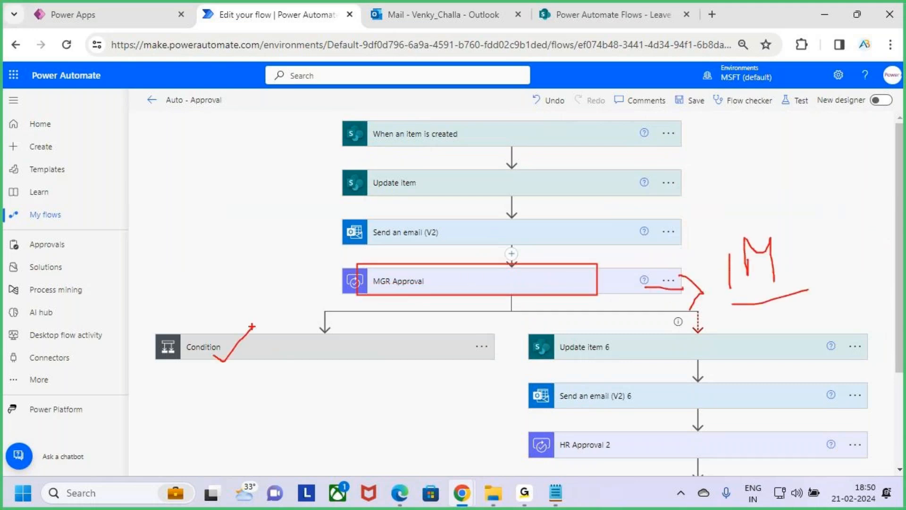
key(Escape)
Examine the actions in the If yes and If no branches of the manager approval condition, and collapse it.
click(277, 357)
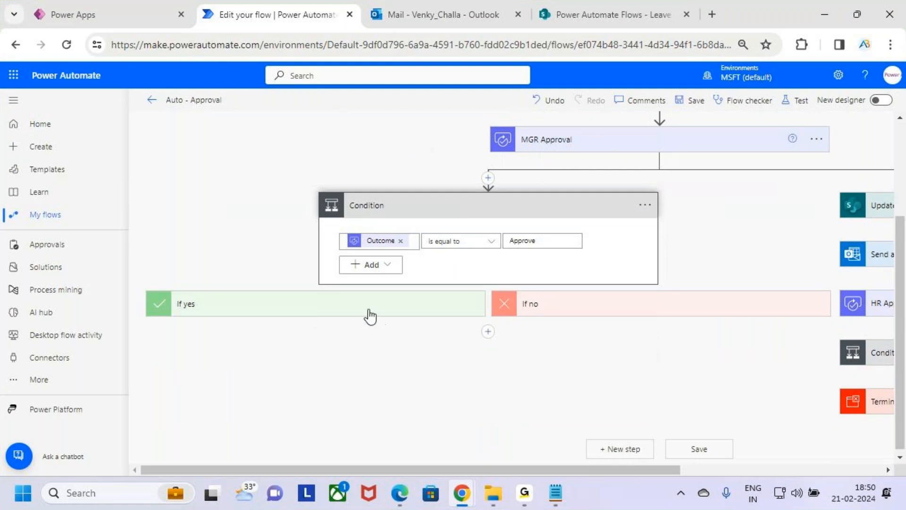
click(371, 311)
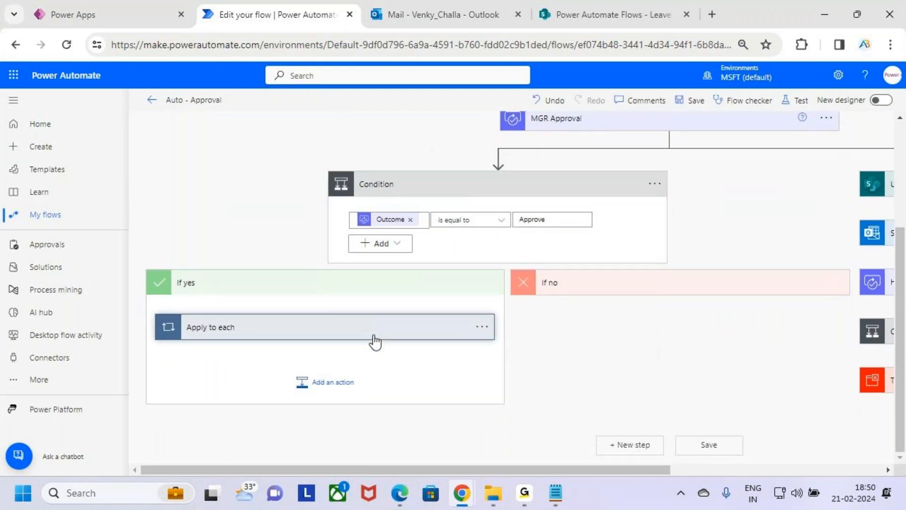
click(375, 337)
scroll(391, 349, down, 3)
scroll(390, 348, up, 4)
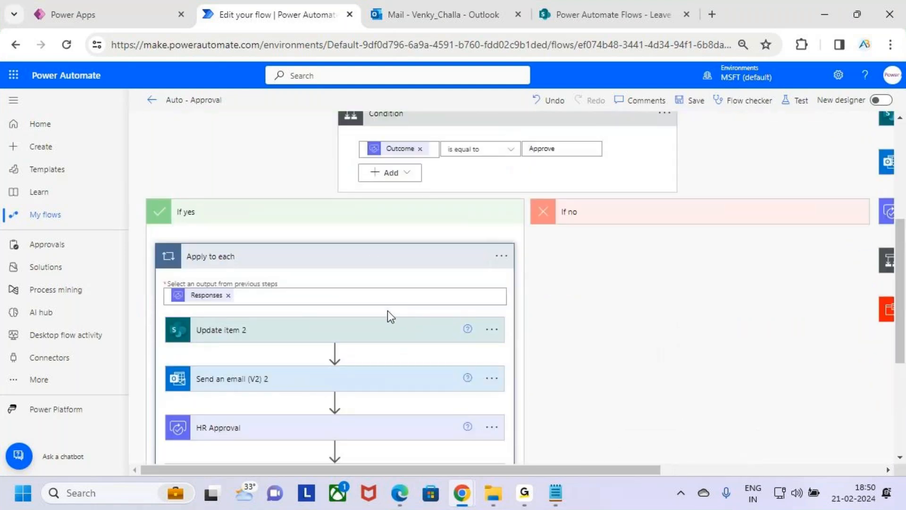
click(374, 261)
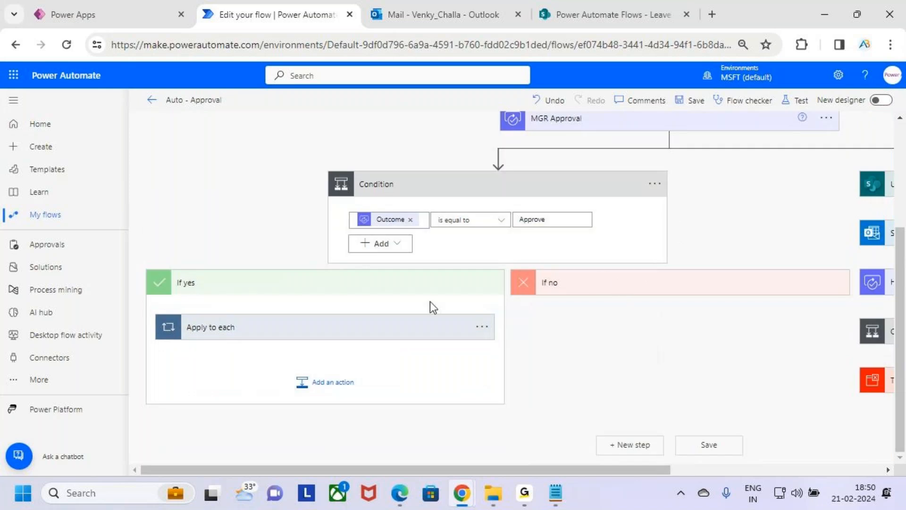
drag(411, 327, 591, 344)
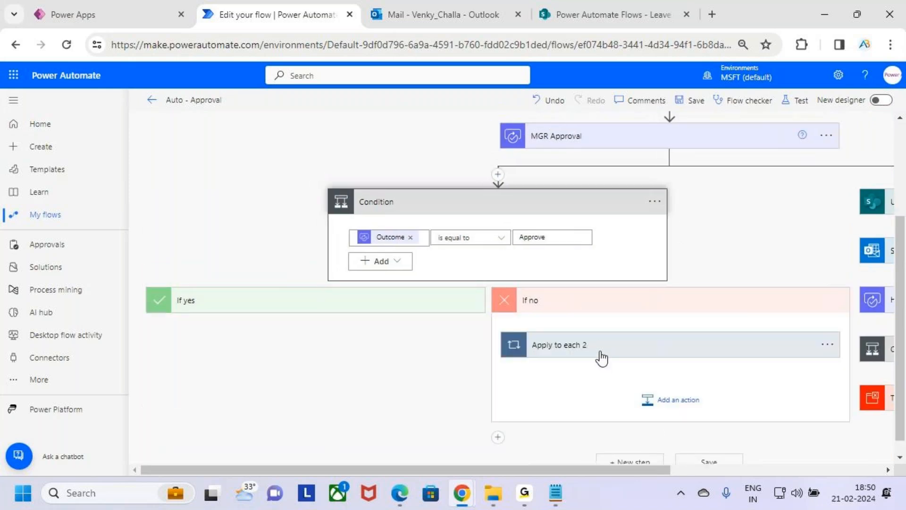
scroll(627, 377, down, 4)
scroll(626, 377, up, 3)
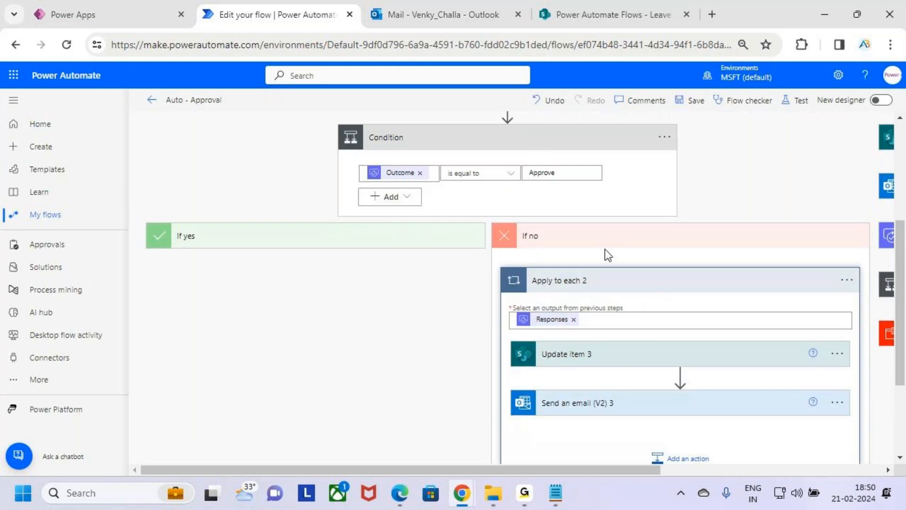
click(594, 238)
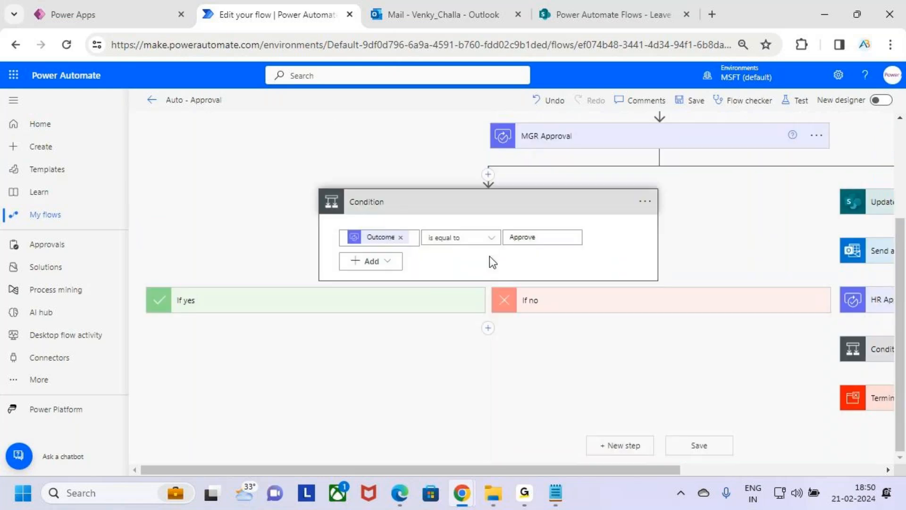
click(556, 208)
scroll(572, 282, up, 1)
key(ctrl+2)
mouse_move(632, 223)
mouse_down()
mouse_move(698, 220)
mouse_move(718, 233)
mouse_up()
mouse_move(739, 203)
mouse_down()
mouse_move(739, 230)
mouse_move(777, 242)
mouse_up()
drag(251, 309, 348, 228)
key(e)
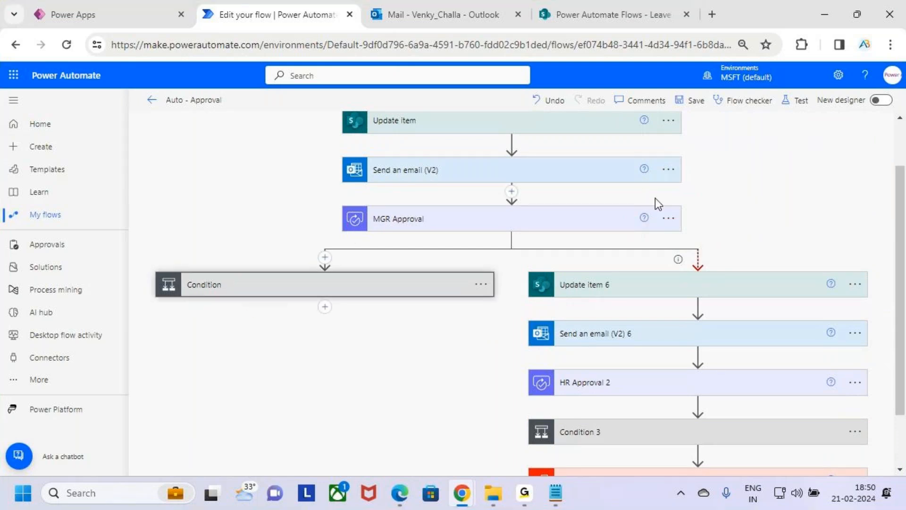
drag(664, 218, 698, 220)
mouse_move(692, 206)
mouse_down()
mouse_move(707, 221)
mouse_move(693, 236)
mouse_up()
drag(732, 202, 734, 217)
mouse_move(744, 201)
mouse_down()
mouse_move(750, 223)
mouse_move(773, 194)
mouse_move(731, 193)
mouse_up()
drag(776, 174, 715, 274)
key(Escape)
scroll(670, 294, down, 3)
key(ctrl+2)
mouse_move(520, 193)
mouse_down()
mouse_move(663, 319)
mouse_move(865, 426)
mouse_up()
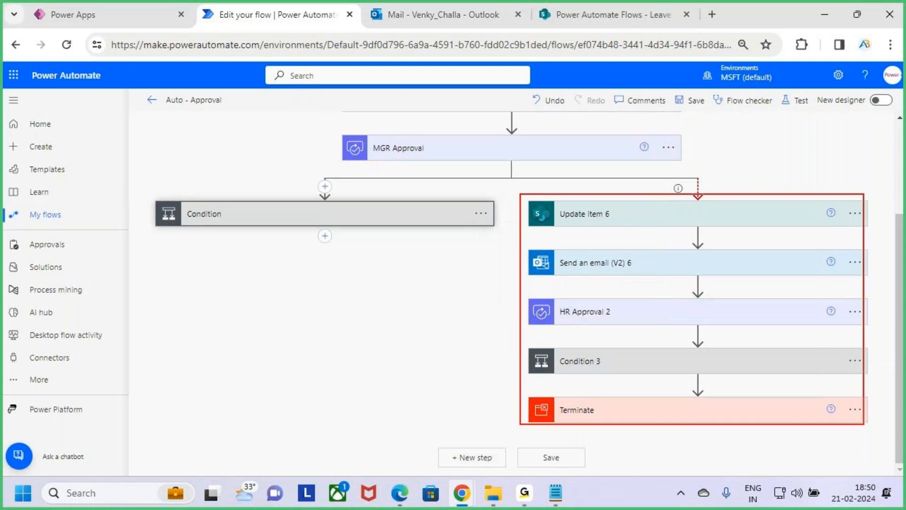
key(Escape)
Review the settings of Update item 6, Send an email (V2) 6 and HR Approval 2 in the timeout branch.
click(767, 226)
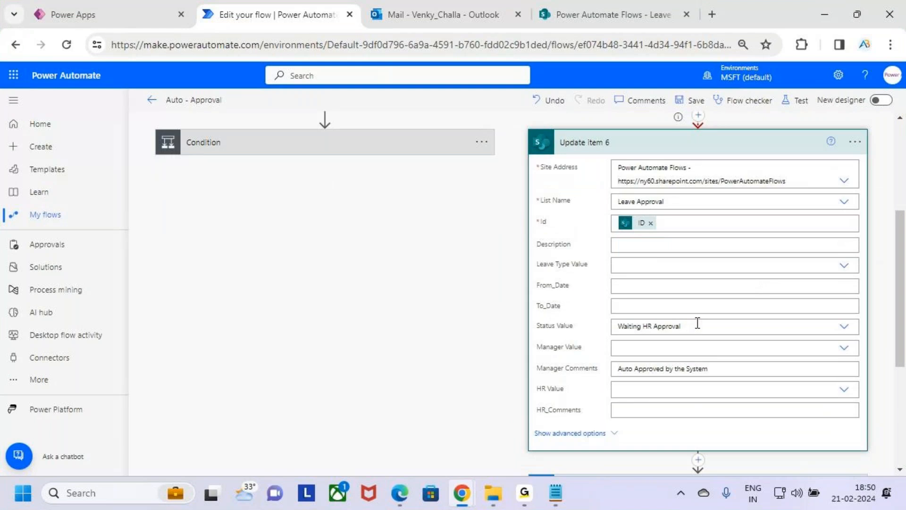
click(750, 143)
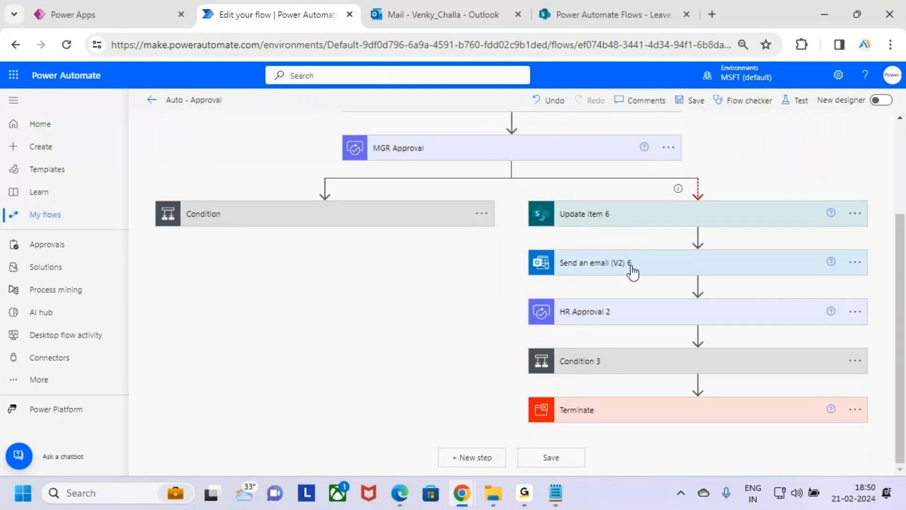
click(682, 271)
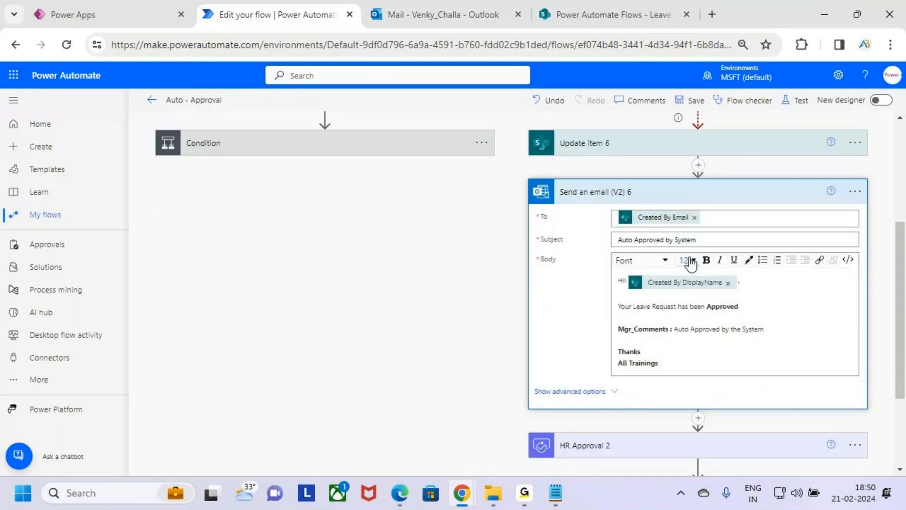
click(703, 241)
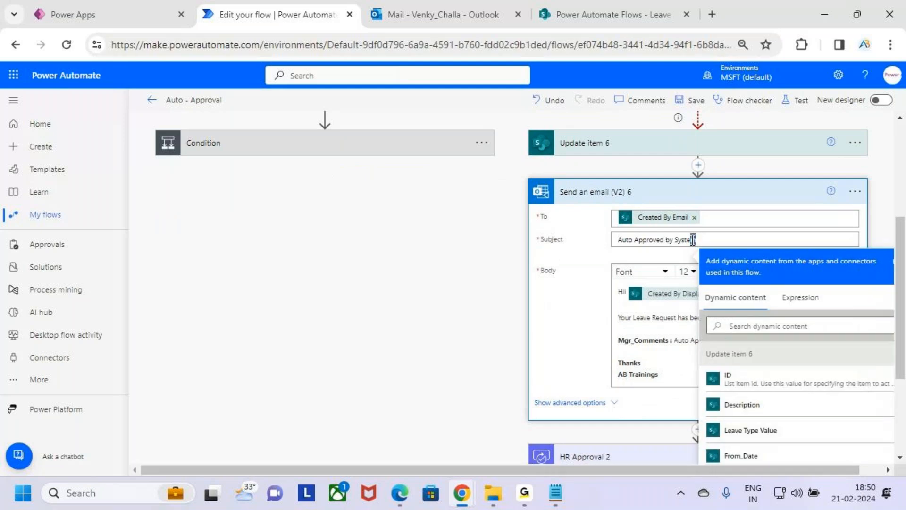
drag(691, 240, 694, 241)
click(716, 191)
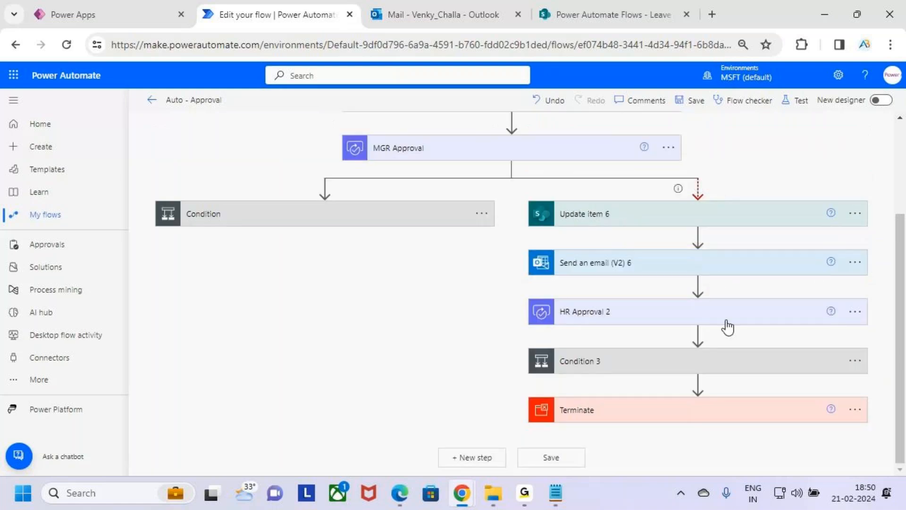
click(728, 316)
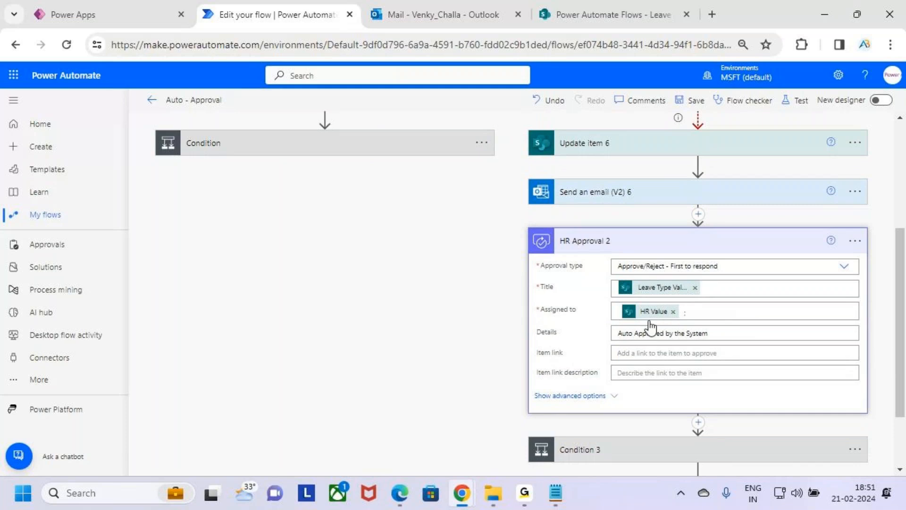
drag(619, 332, 713, 334)
click(728, 337)
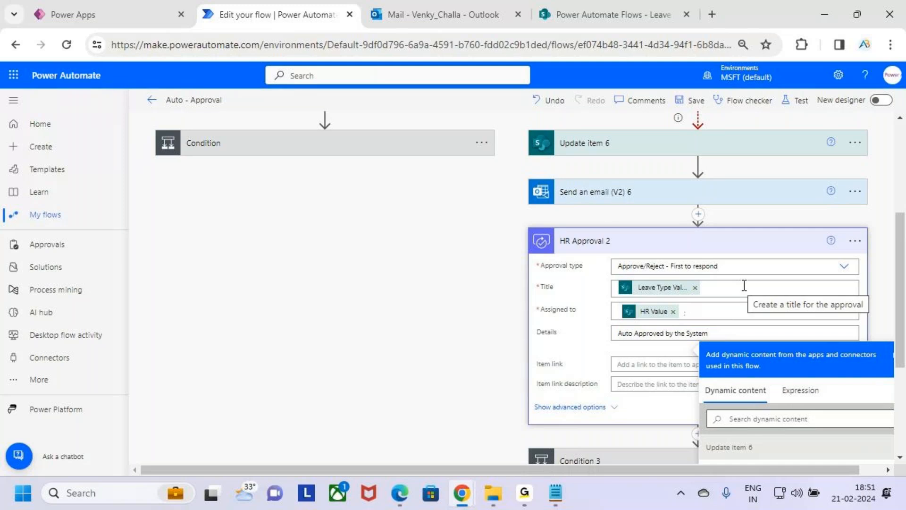
click(754, 242)
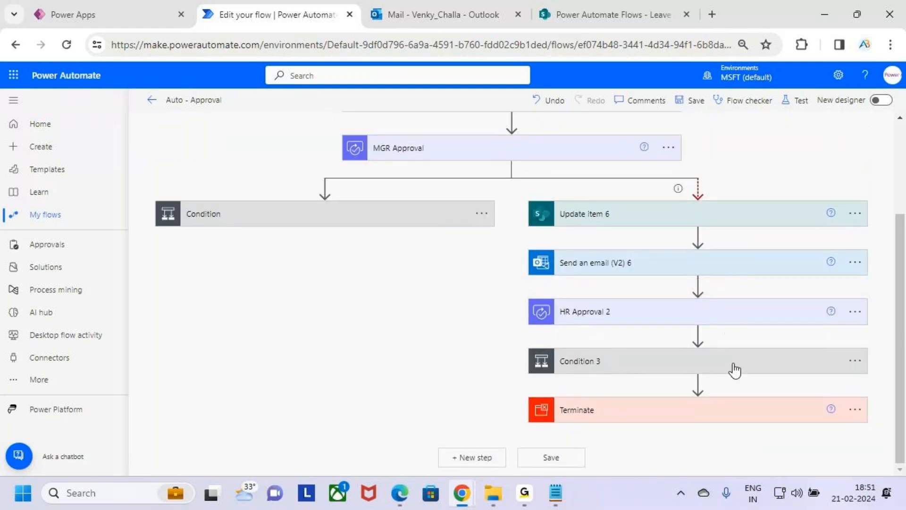
Examine the actions in the If yes and If no branches of Condition 3, collapsing each branch again.
click(735, 371)
scroll(643, 447, down, 1)
drag(601, 470, 743, 474)
click(537, 347)
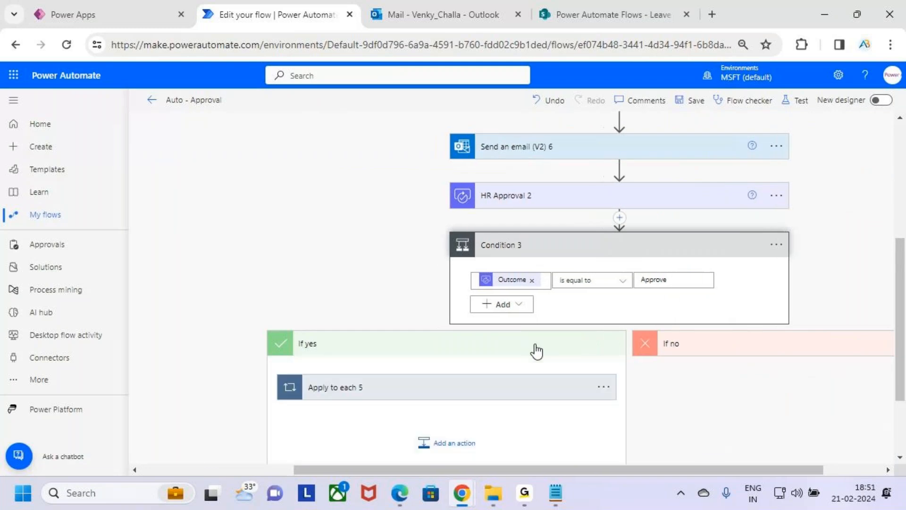
click(499, 290)
scroll(513, 263, down, 3)
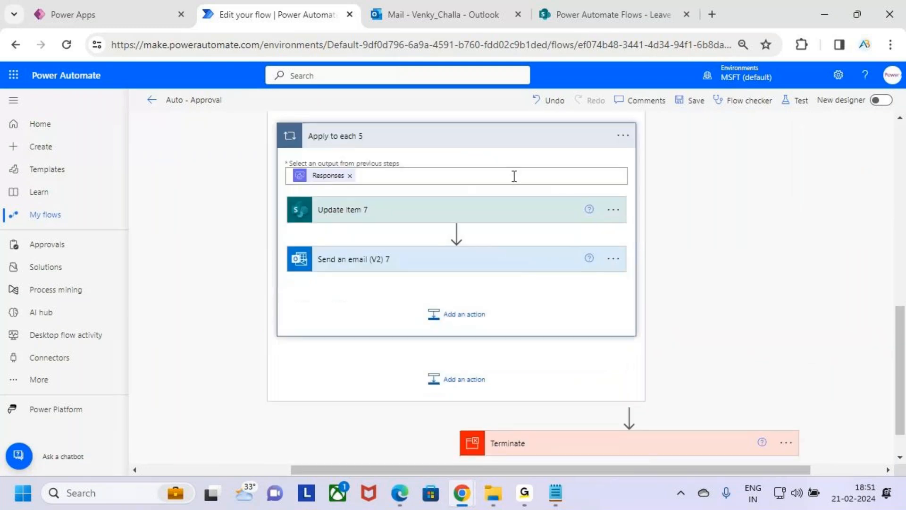
scroll(512, 182, up, 4)
click(507, 171)
scroll(610, 226, up, 3)
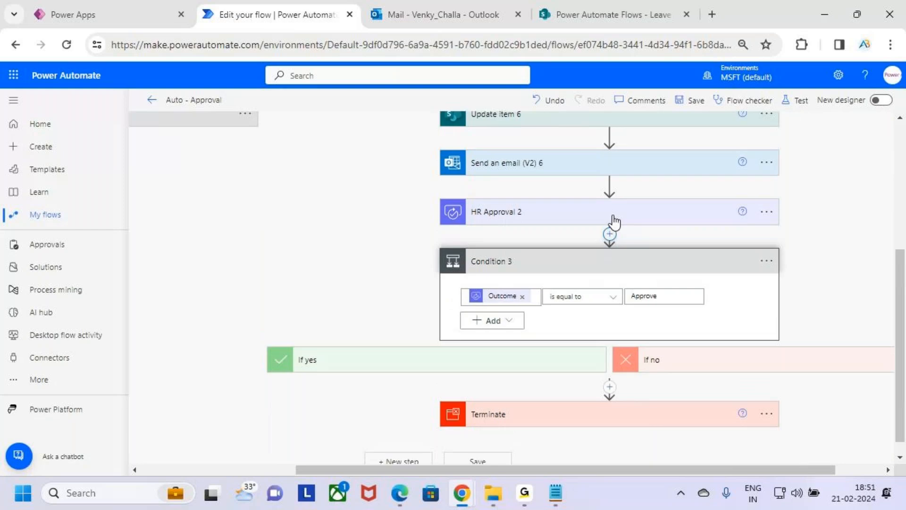
scroll(751, 362, down, 2)
click(736, 357)
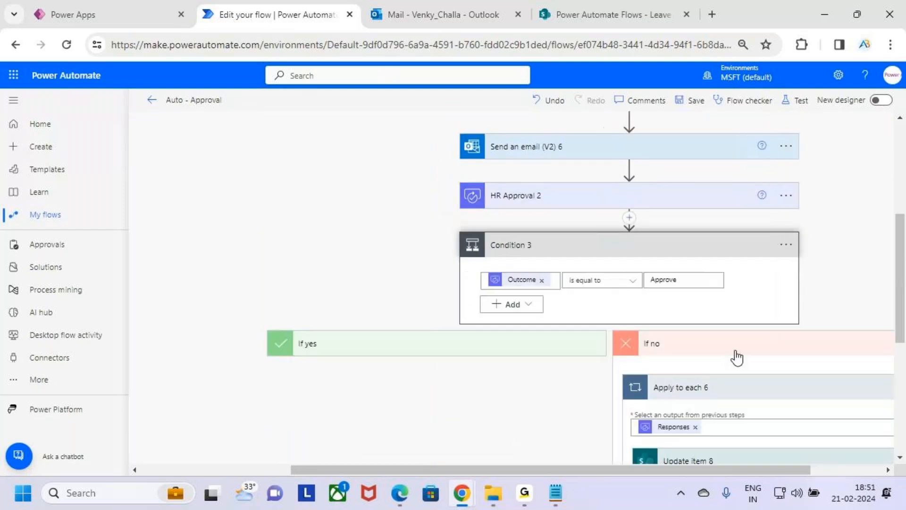
scroll(756, 363, down, 5)
scroll(745, 281, up, 3)
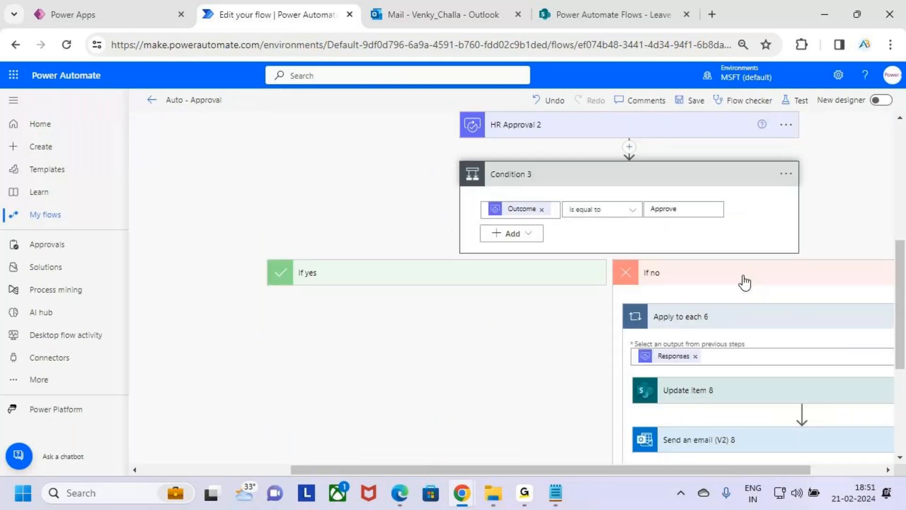
click(745, 281)
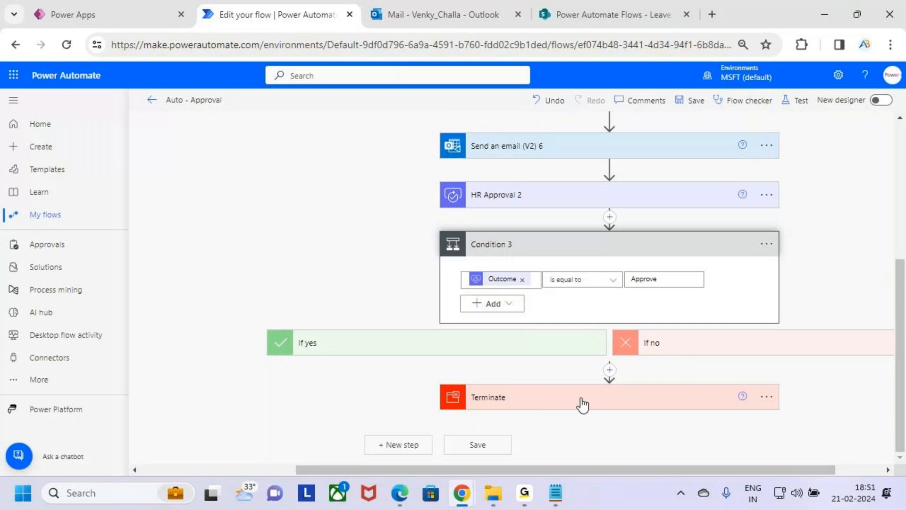
Collapse Condition 3 and examine the whole flow layout, from the item-created trigger to both branches after MGR Approval.
scroll(608, 410, up, 5)
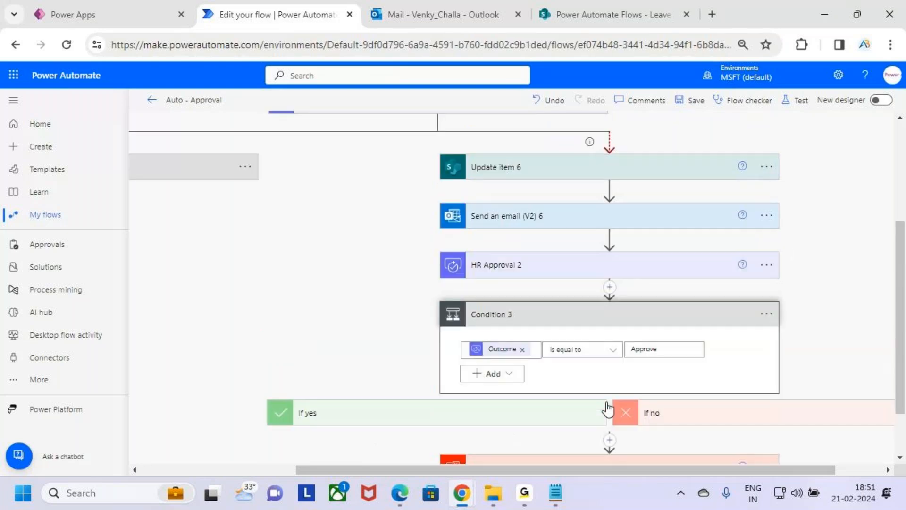
scroll(590, 406, down, 4)
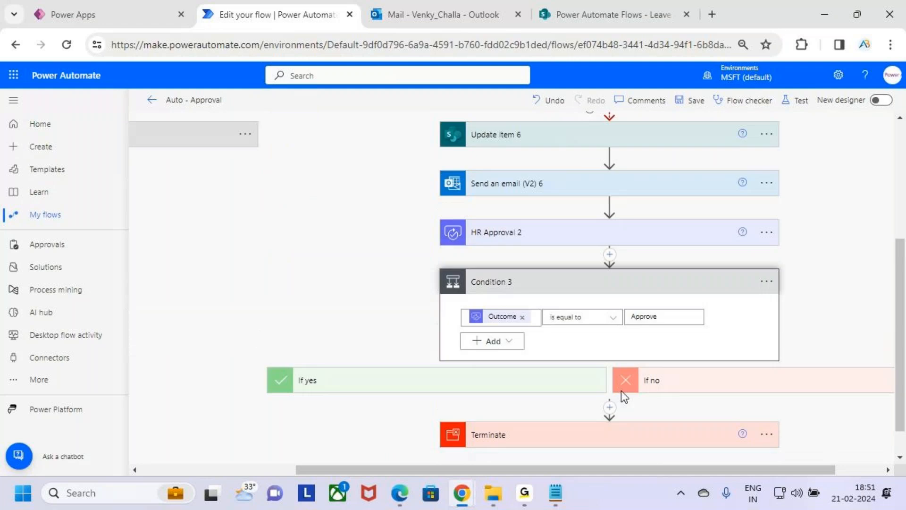
click(622, 290)
scroll(650, 296, up, 3)
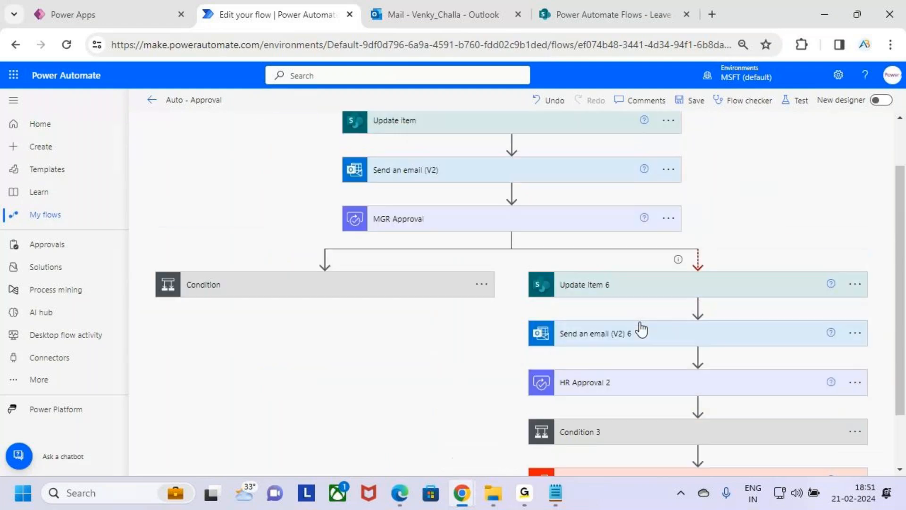
key(ctrl+minus)
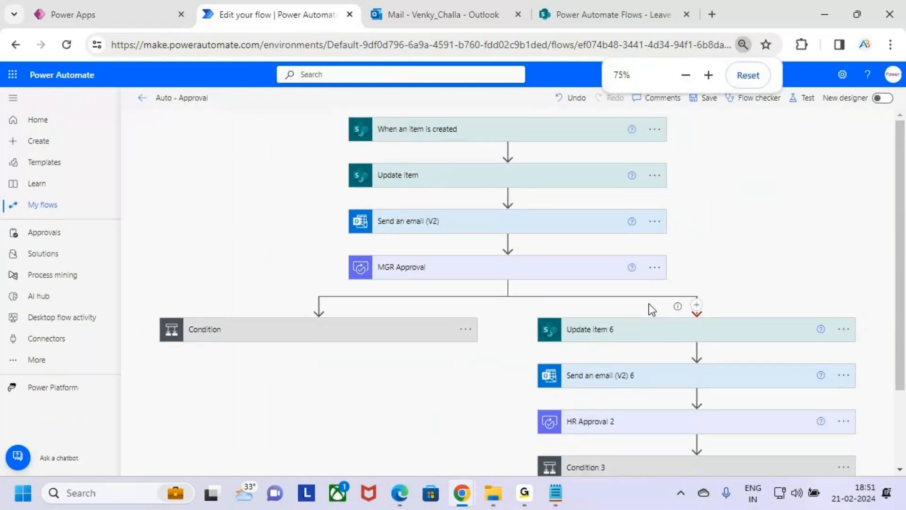
key(ctrl+minus)
key(ctrl+minus)
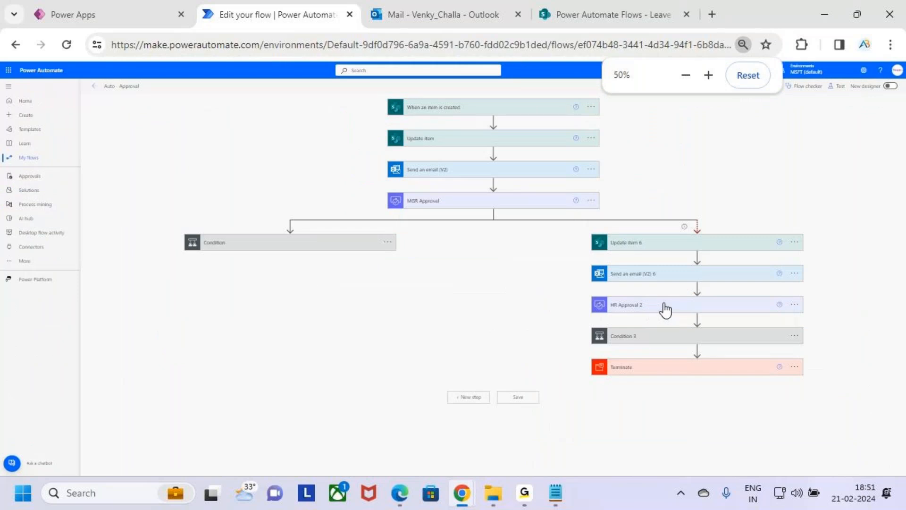
key(ctrl+plus)
scroll(772, 296, down, 1)
scroll(772, 293, up, 1)
key(ctrl+minus)
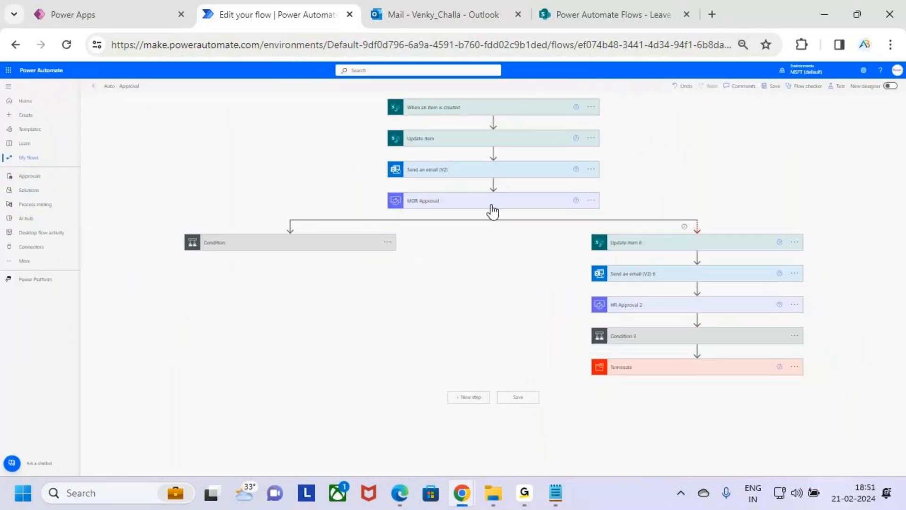
key(ctrl+2)
drag(567, 198, 587, 182)
drag(628, 162, 627, 189)
drag(635, 164, 660, 161)
key(Escape)
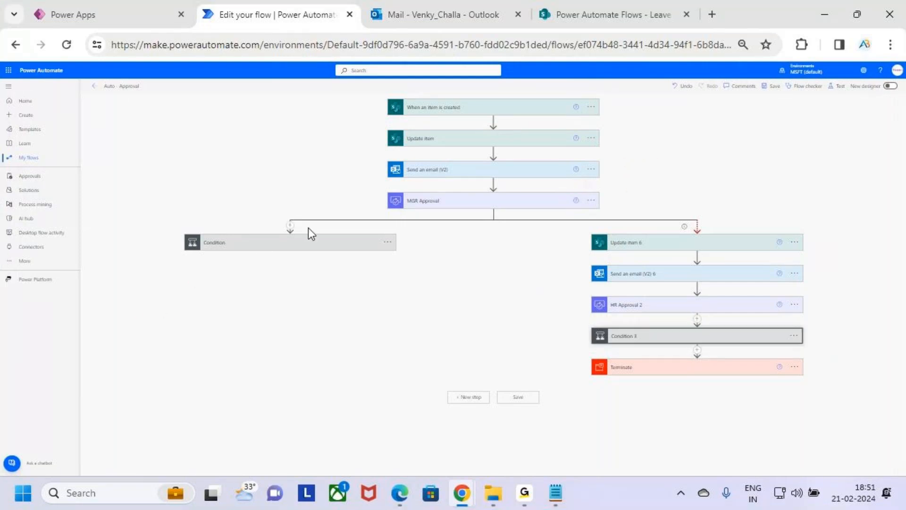
Expand the Condition that follows MGR Approval and compare it with the timeout branch.
click(310, 253)
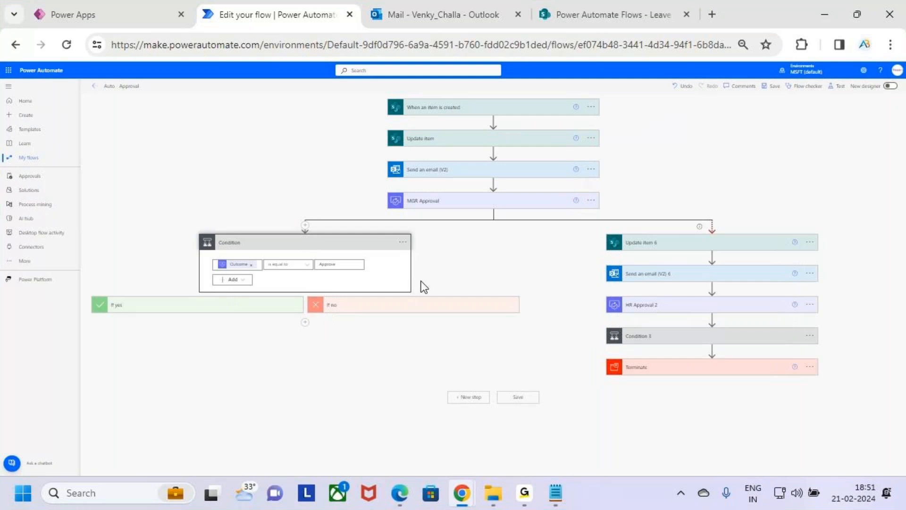
key(ctrl+2)
drag(584, 195, 615, 226)
mouse_move(660, 198)
mouse_down()
mouse_move(694, 173)
mouse_move(696, 204)
mouse_up()
mouse_move(639, 328)
mouse_down()
mouse_move(656, 338)
mouse_move(793, 206)
mouse_up()
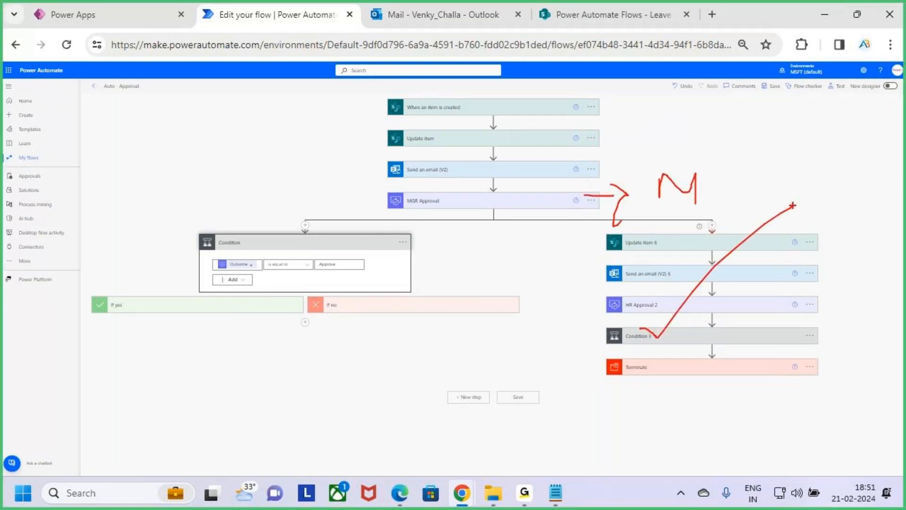
key(Escape)
Save the Auto - Approval flow.
key(ctrl+plus)
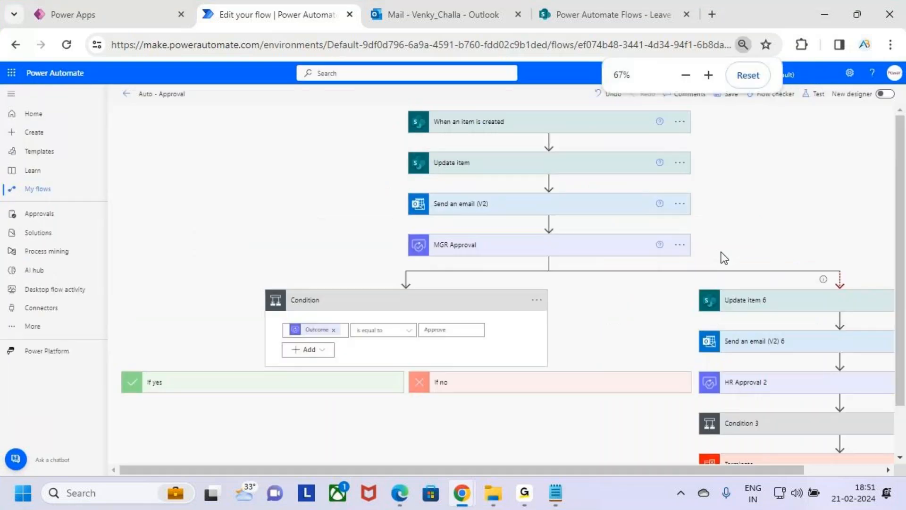
key(ctrl+plus)
key(ctrl+plus)
drag(600, 472, 741, 467)
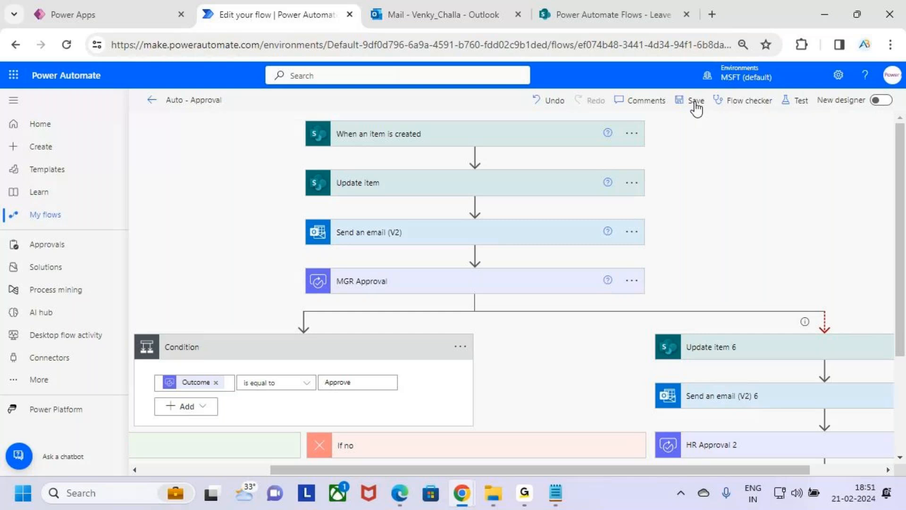
click(695, 101)
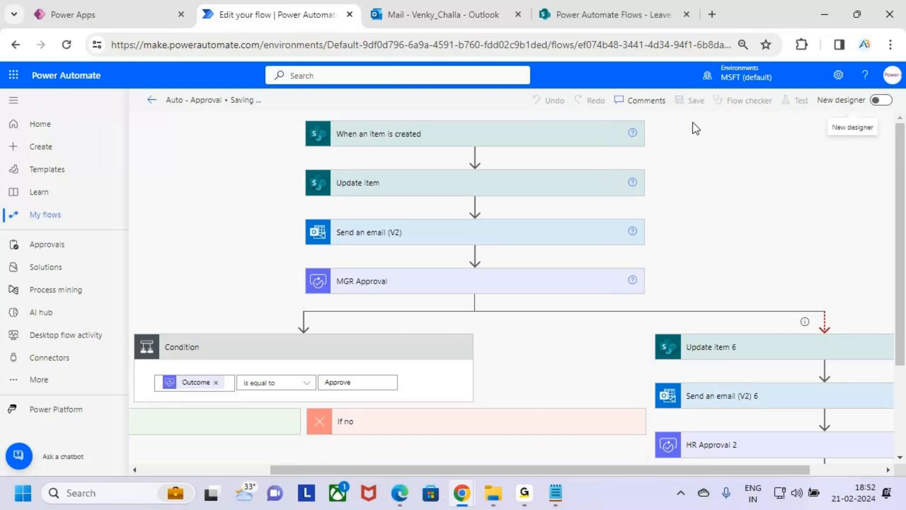
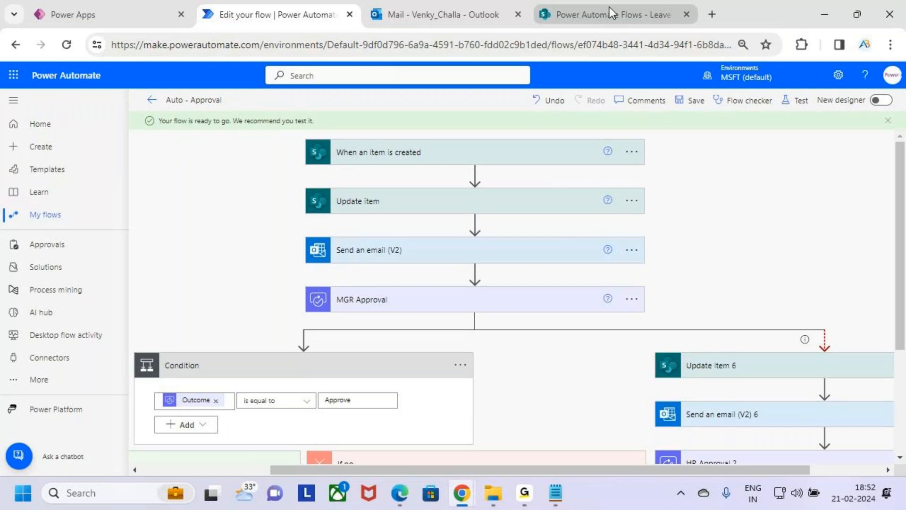
Switch to the SharePoint Leave Approval list and delete the Casual Leave item with the description Travelling.
click(566, 14)
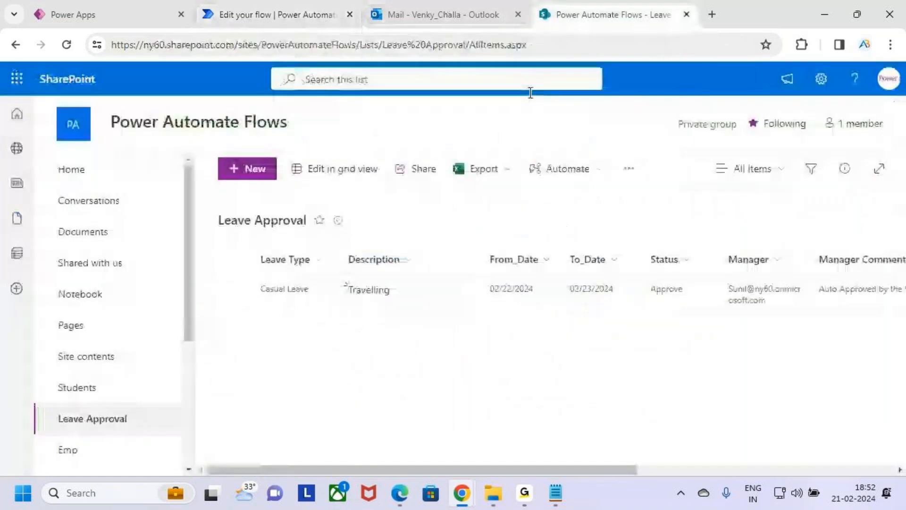
click(234, 289)
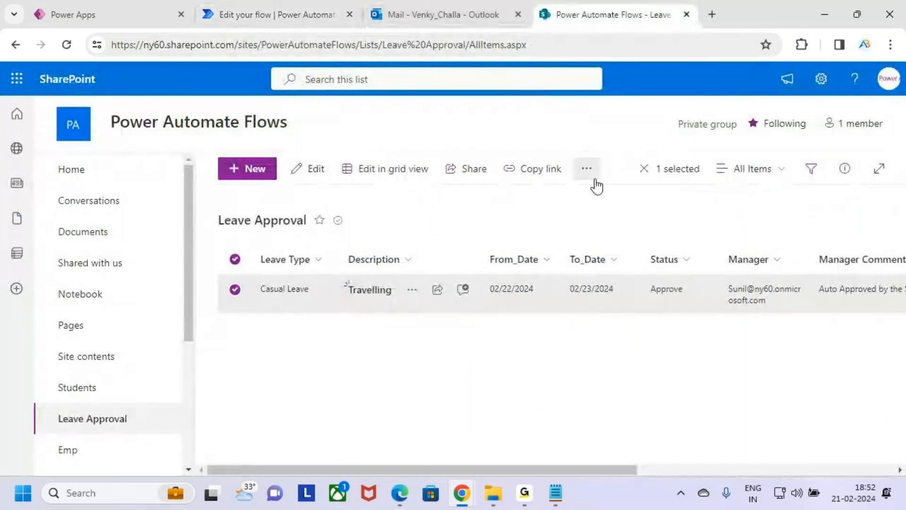
click(586, 169)
click(627, 225)
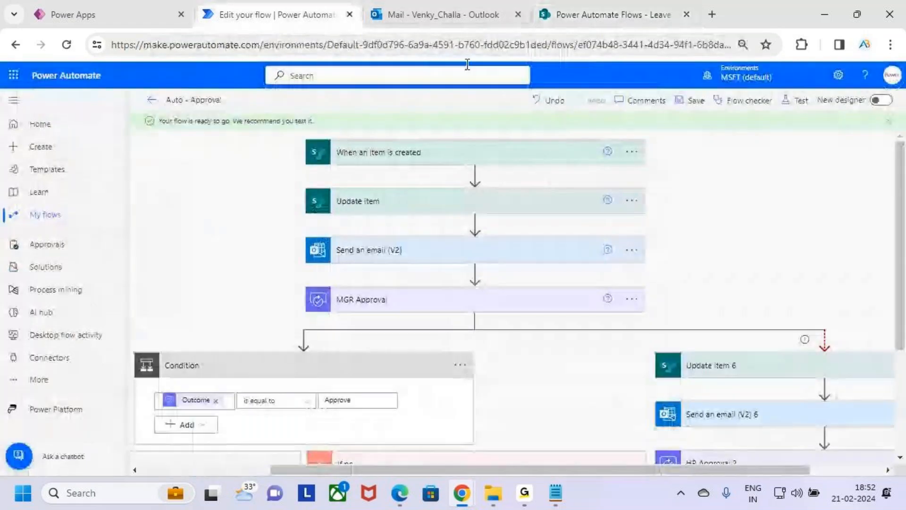
Check the Outlook inbox, return to the Auto - Approval flow and start a manual test run.
click(435, 14)
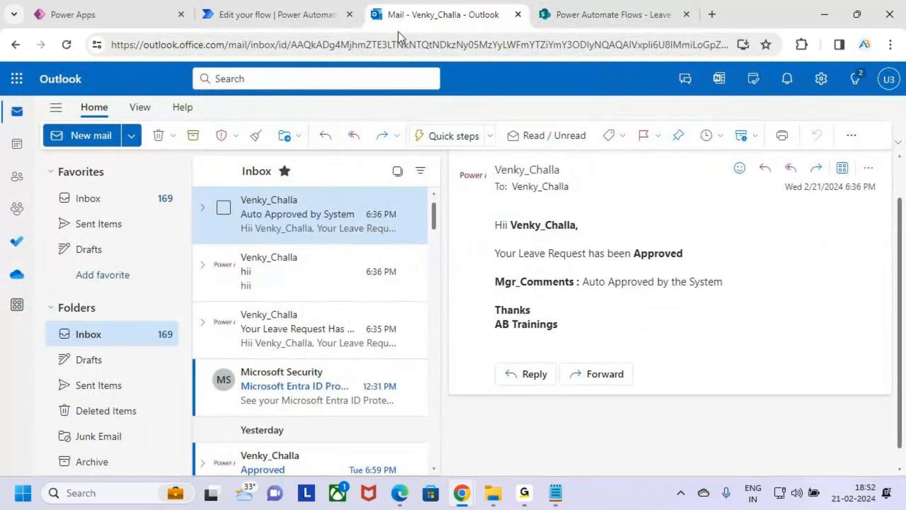
click(312, 15)
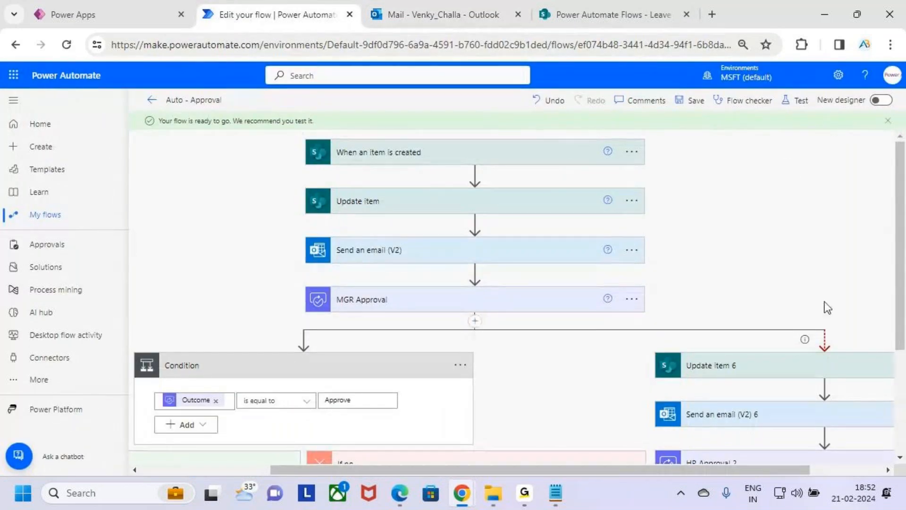
click(798, 101)
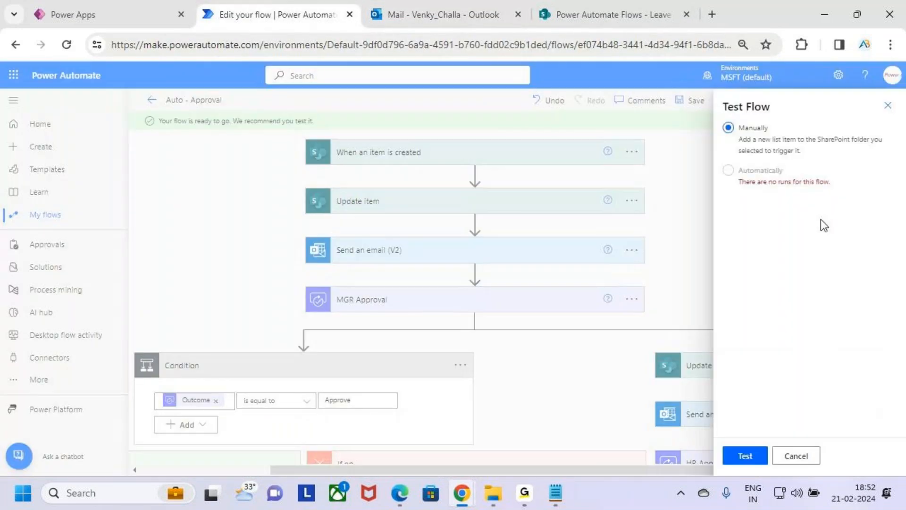
click(745, 455)
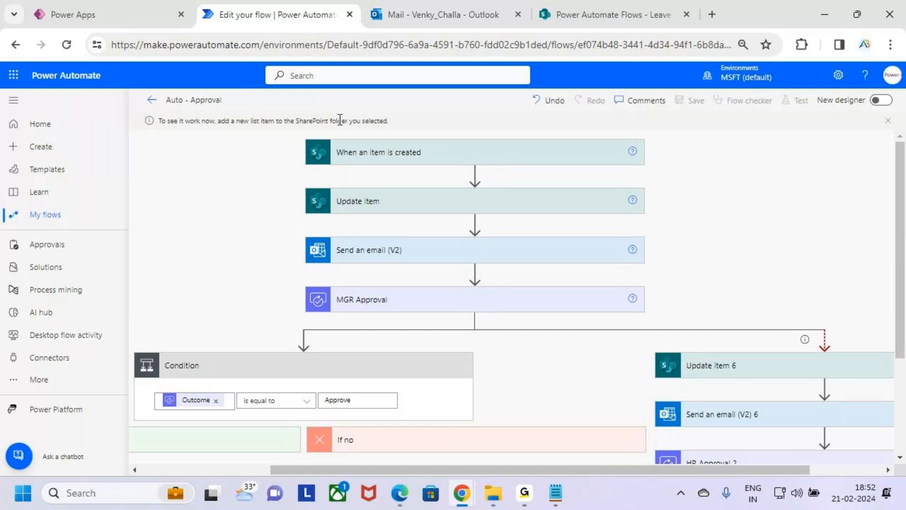
In the Power Apps Leave Request form, set the leave type to Paid Leave and enter the description "Occucation".
key(ctrl+shift+Tab)
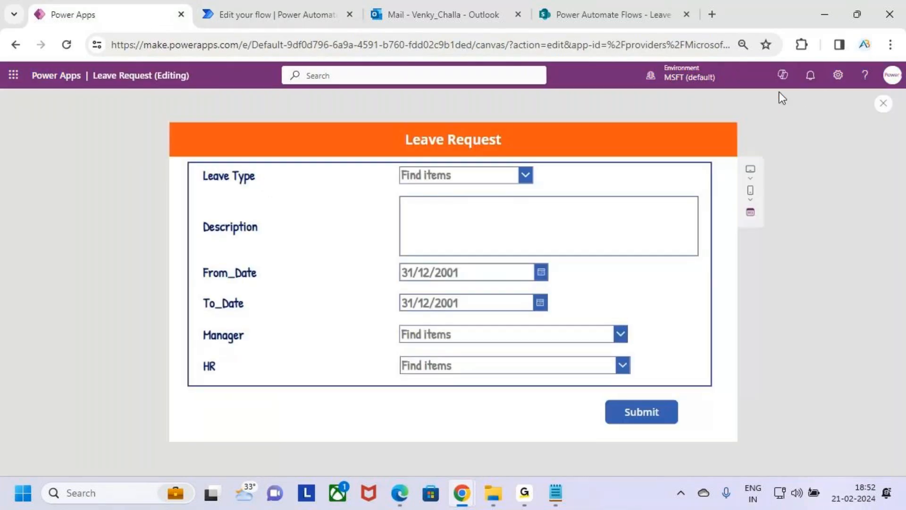
click(503, 173)
click(474, 280)
click(459, 207)
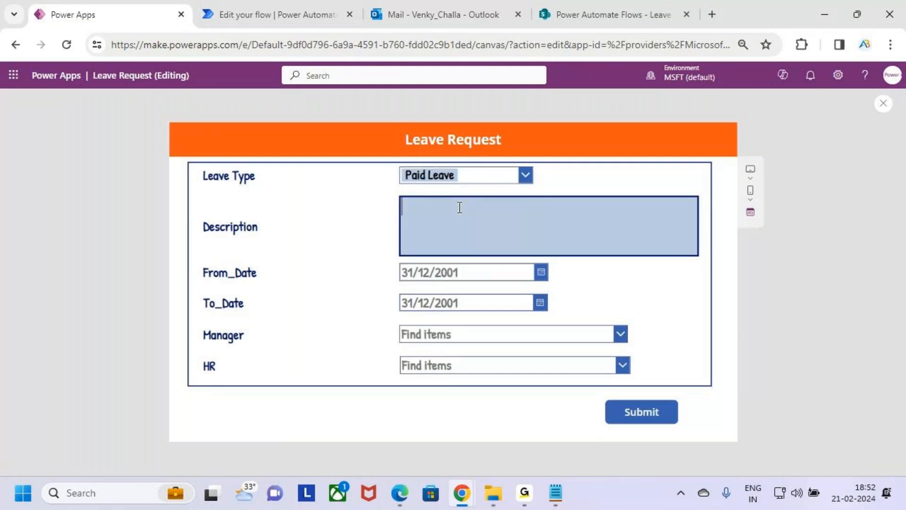
text(Occucation)
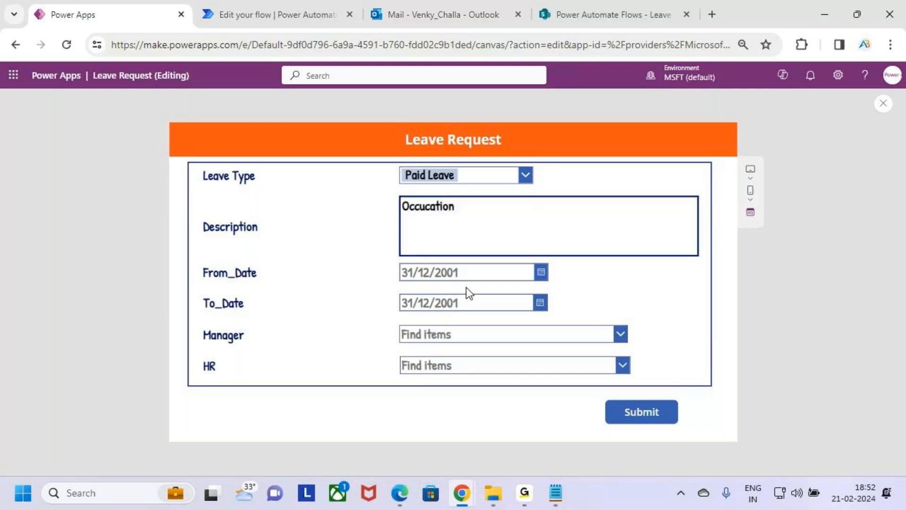
Set the leave request's From_Date to 21/02/2024 and To_Date to 22/02/2024.
click(541, 274)
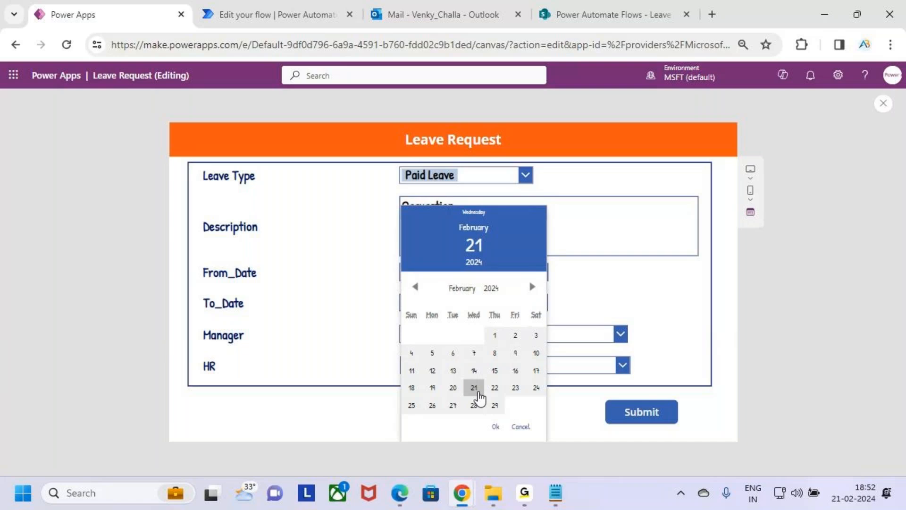
click(495, 427)
click(542, 306)
click(494, 387)
click(495, 427)
Choose the manager's and the HR contact's e-mail addresses and submit the leave request.
click(508, 346)
click(486, 363)
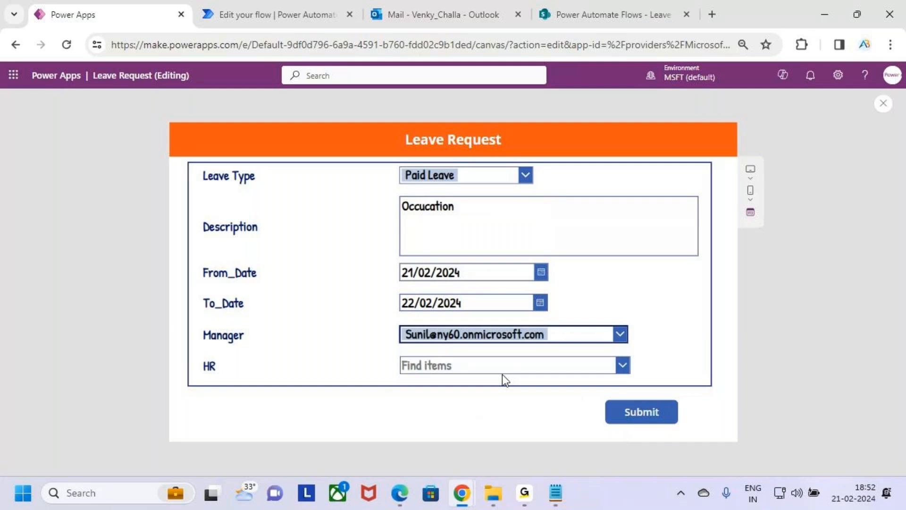
click(623, 365)
click(559, 361)
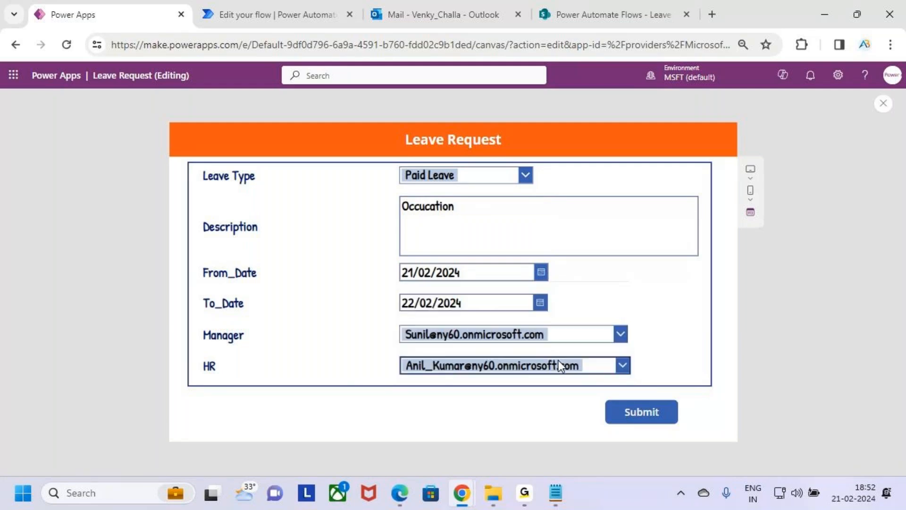
click(633, 412)
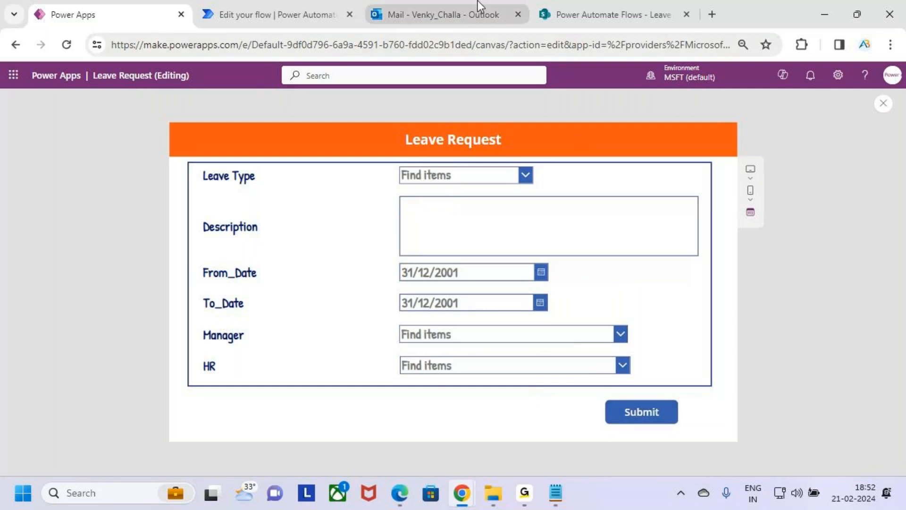
Reload the SharePoint Leave Approval list and check the progress of the Auto - Approval flow run.
click(615, 4)
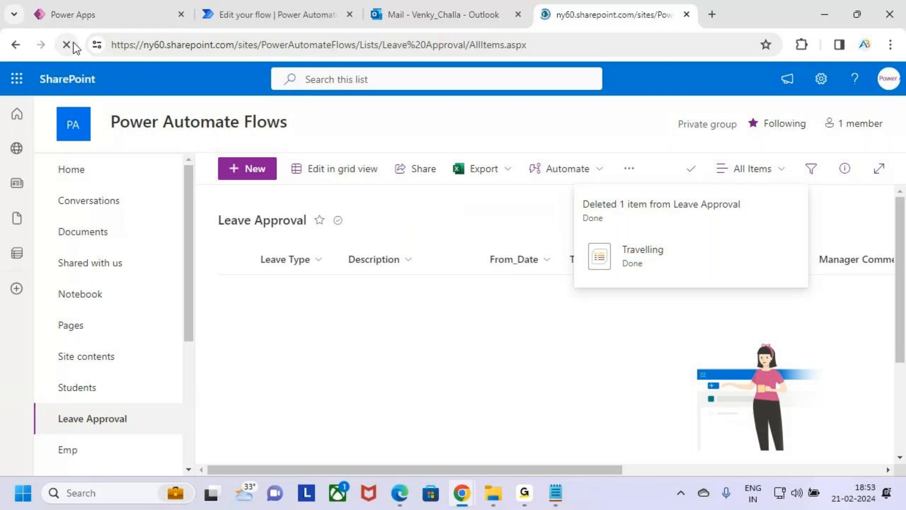
click(73, 41)
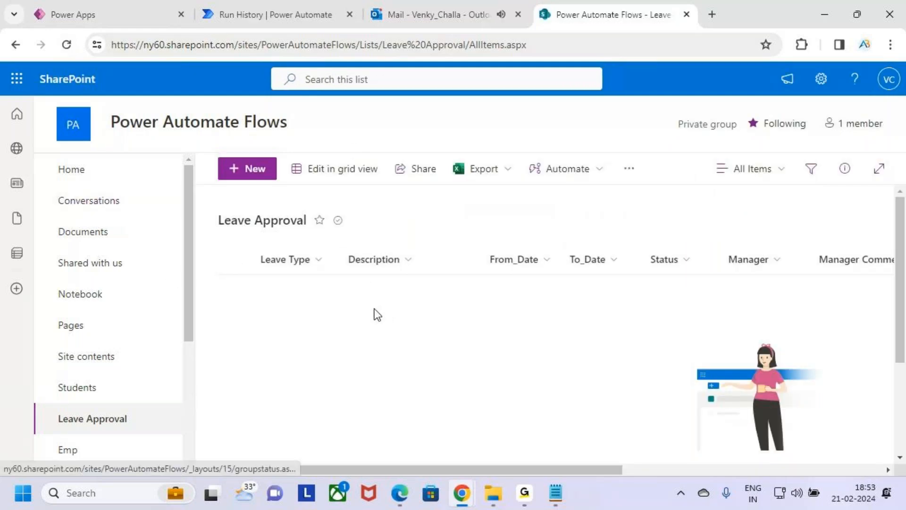
click(273, 14)
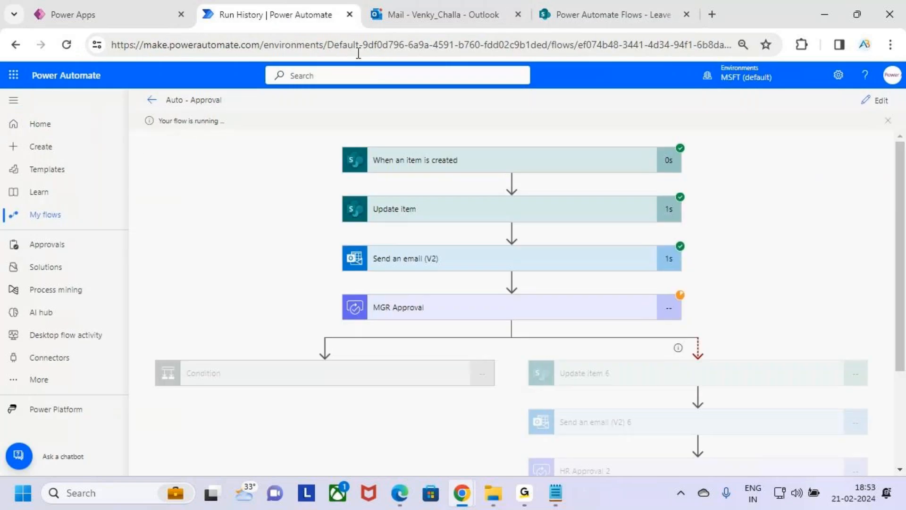
Open the newest leave request e-mail in Outlook and read its submission and manager approval text.
click(427, 9)
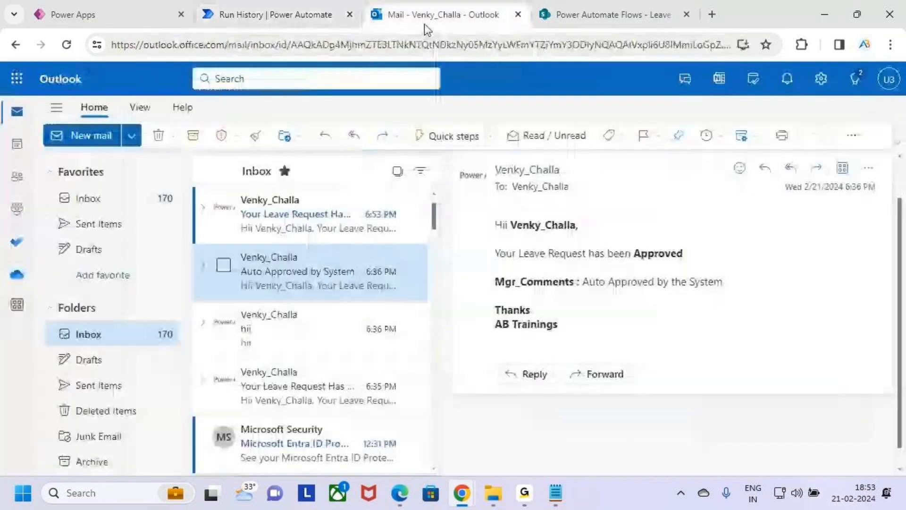
click(276, 216)
drag(496, 269, 588, 269)
drag(512, 295, 565, 297)
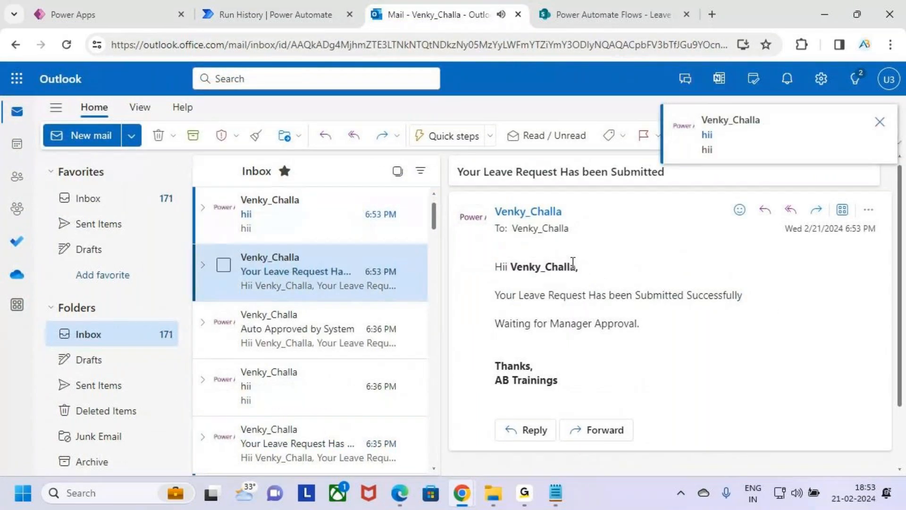
drag(513, 324, 578, 325)
click(578, 326)
Reload the SharePoint Leave Approval list and examine the new Paid Leave item's dates, status, manager and HR columns.
click(587, 12)
click(65, 46)
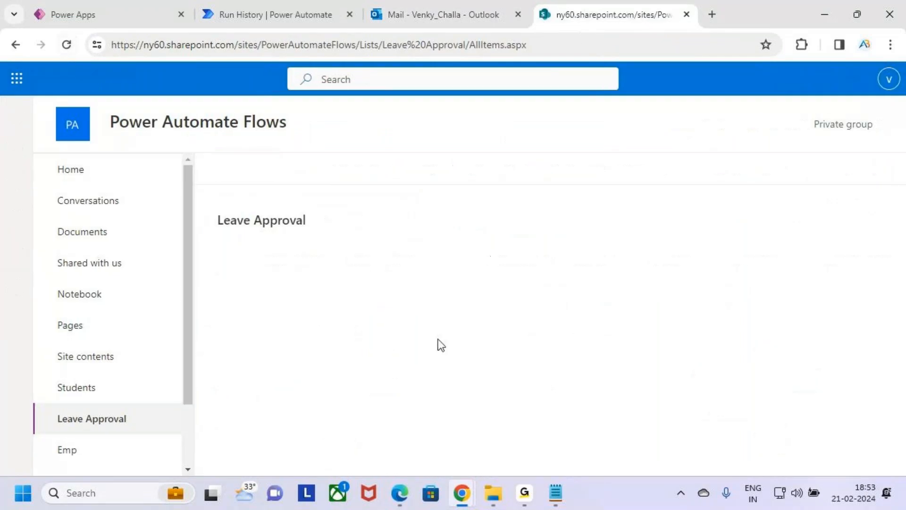
scroll(588, 460, right, 2)
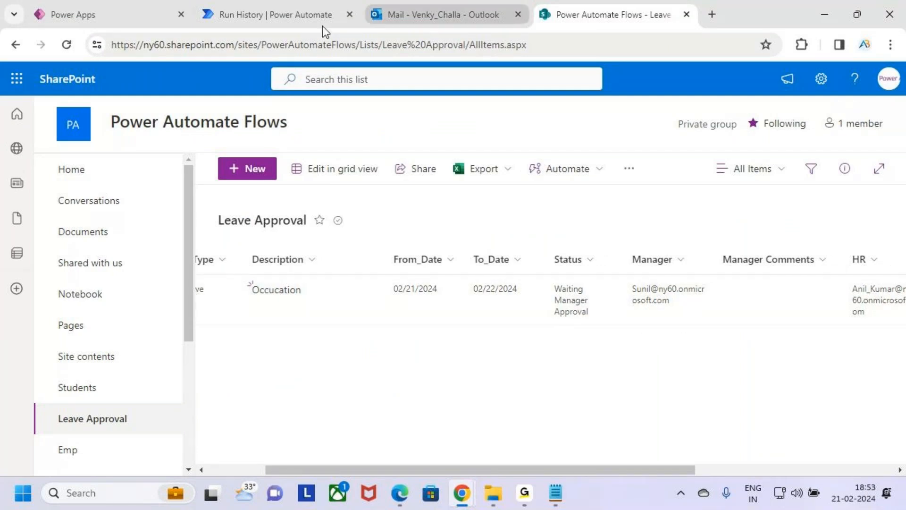
Check the flow run, switch to the incognito Power Automate window and look for the Paid Leave request among the received approvals.
click(301, 8)
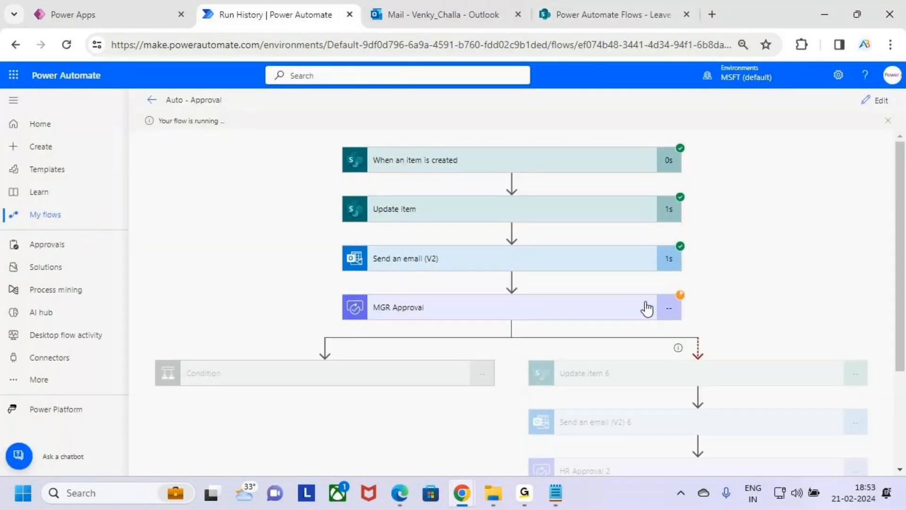
click(460, 493)
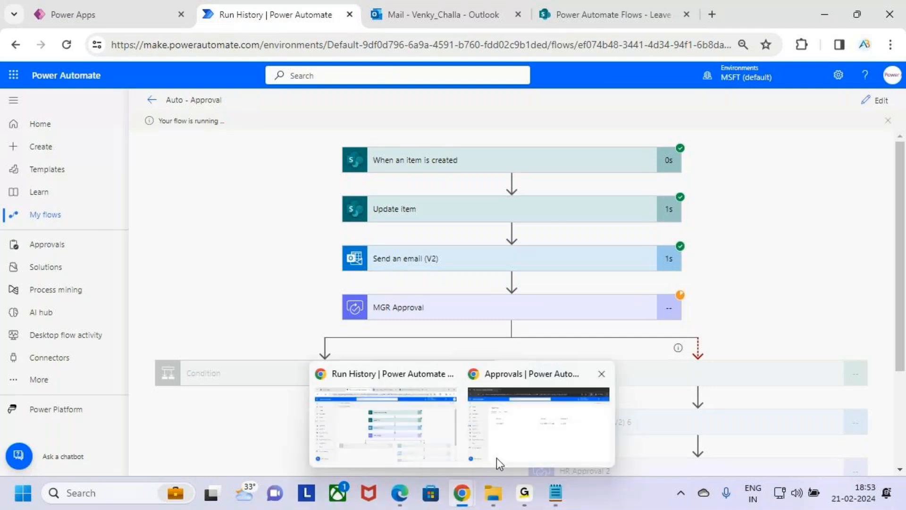
click(889, 81)
click(474, 324)
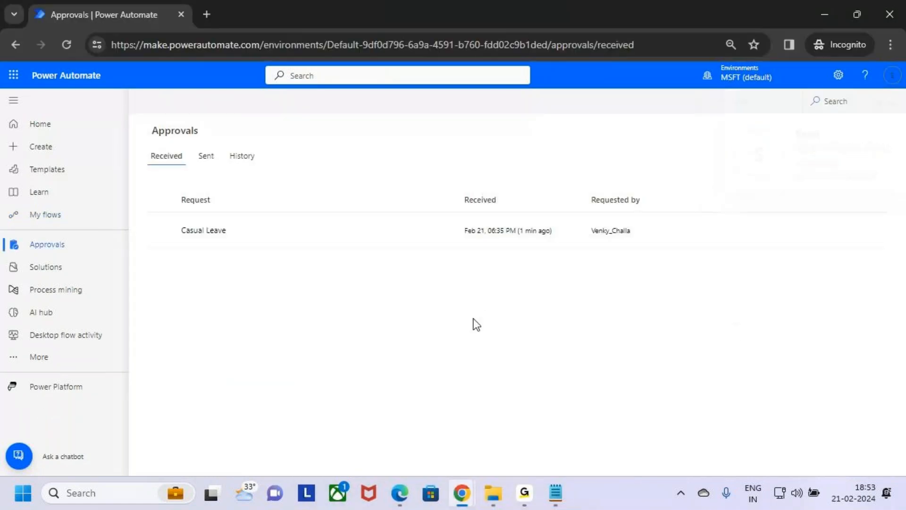
click(49, 253)
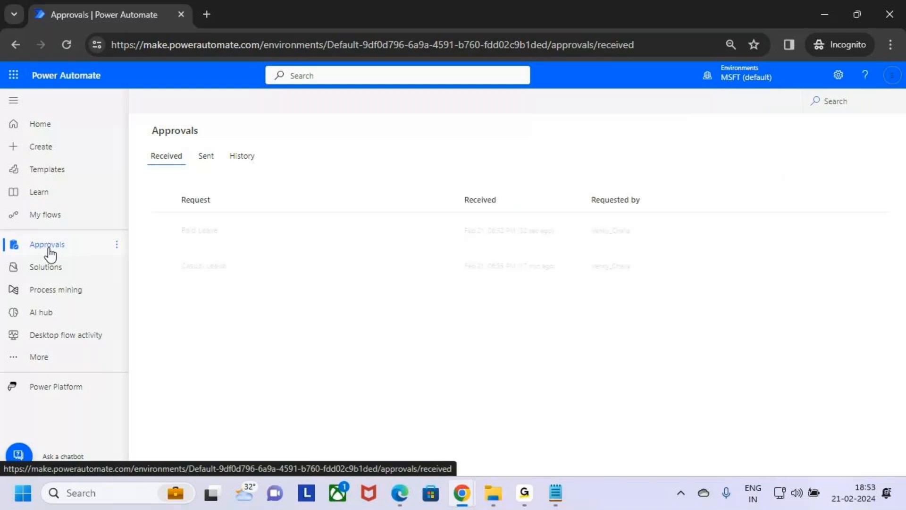
drag(165, 223, 254, 246)
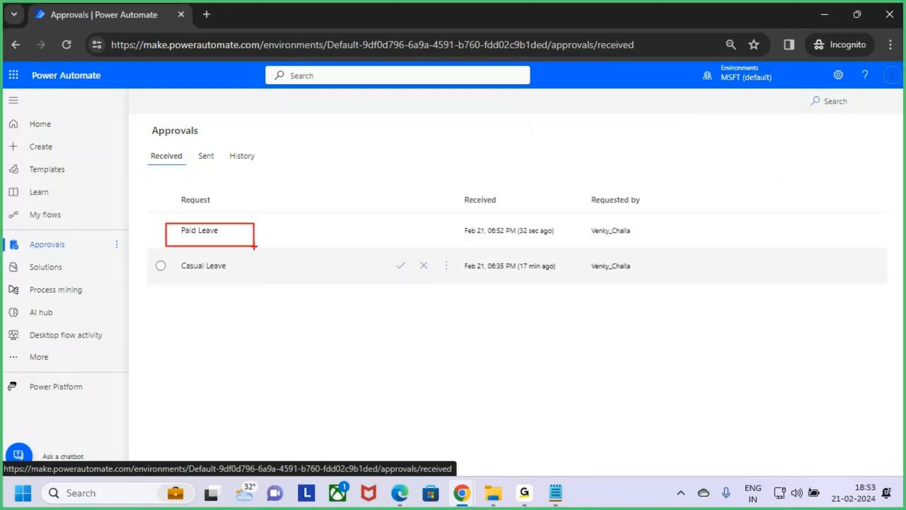
key(Escape)
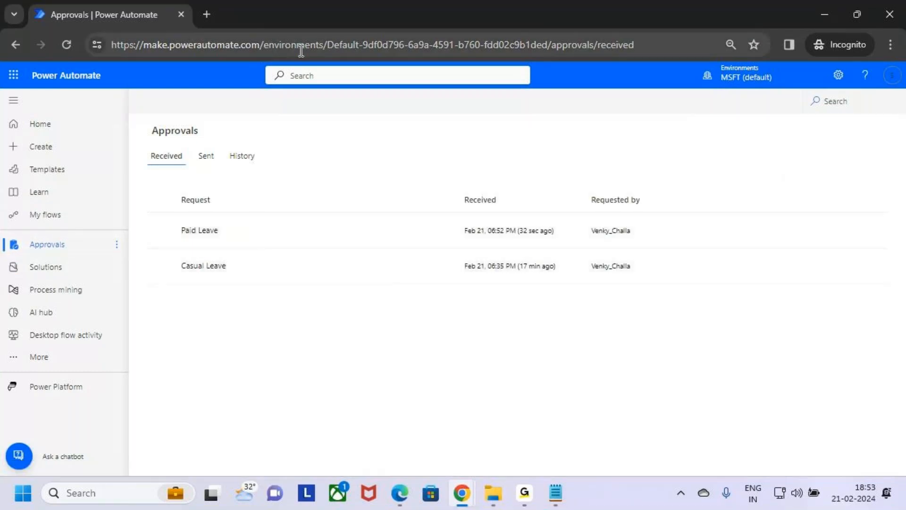
Return to the flow run and examine the MGR Approval action and the timeout branch while waiting for the timeout.
key(alt+Tab)
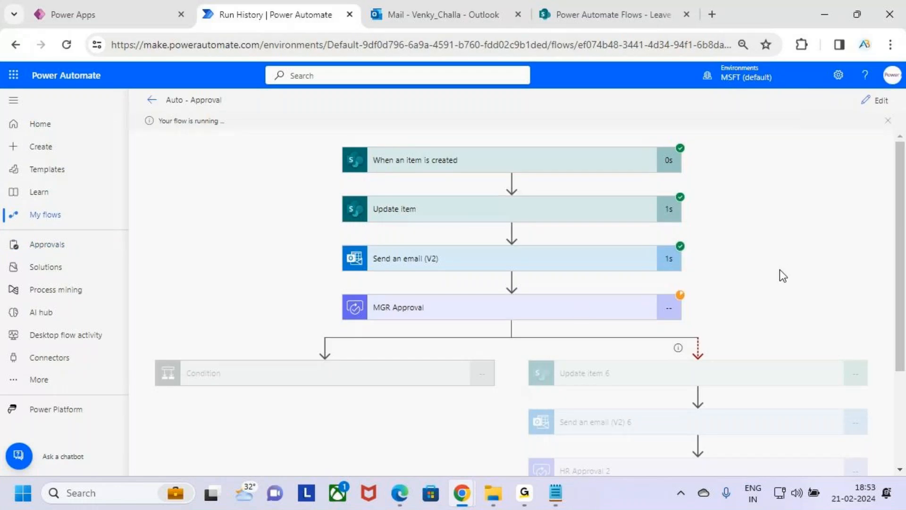
key(ctrl+2)
mouse_move(337, 288)
mouse_down()
mouse_move(493, 317)
mouse_move(690, 319)
mouse_up()
key(Escape)
scroll(722, 331, down, 3)
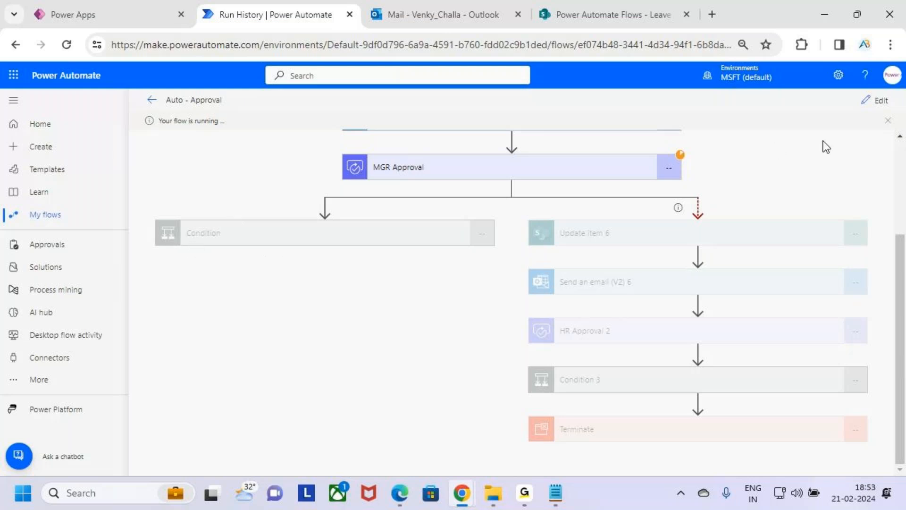
scroll(752, 185, up, 2)
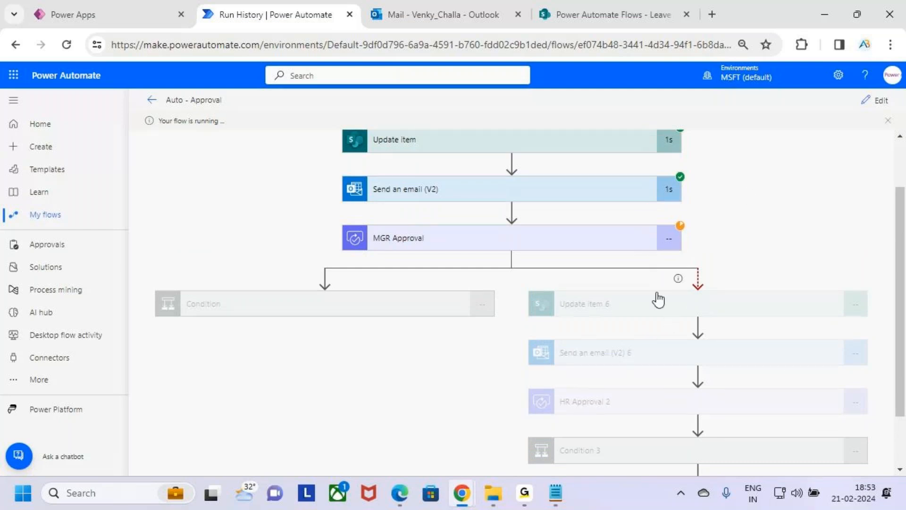
key(ctrl+2)
drag(536, 293, 848, 439)
key(Escape)
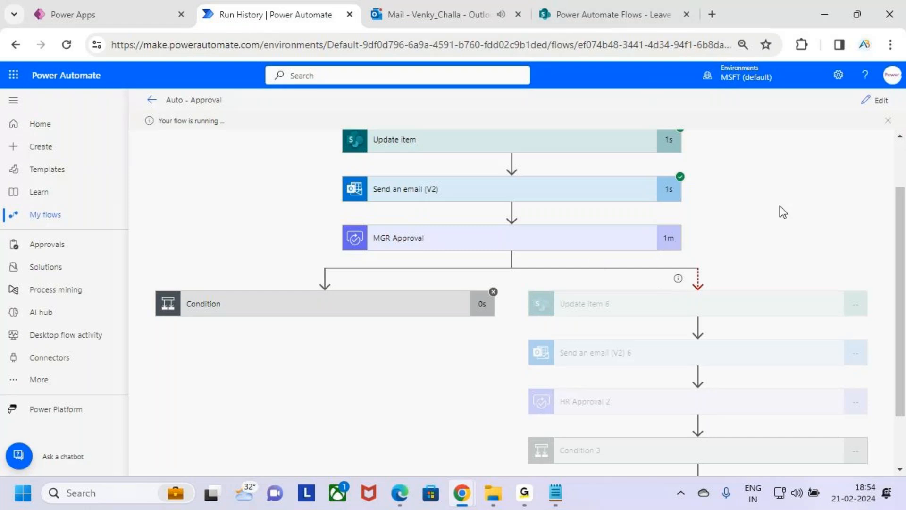
Examine the timeout branch of the running flow, from Update item 6 to HR Approval 2.
scroll(785, 222, down, 1)
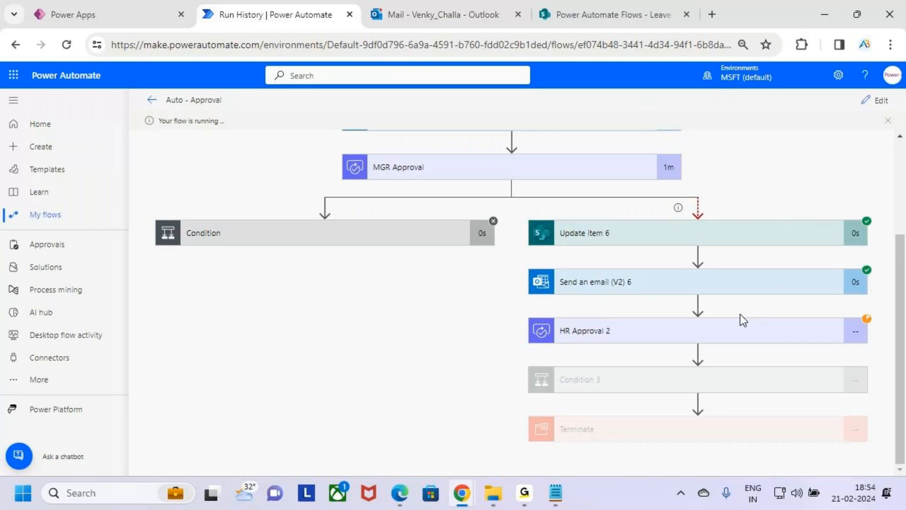
key(ctrl+2)
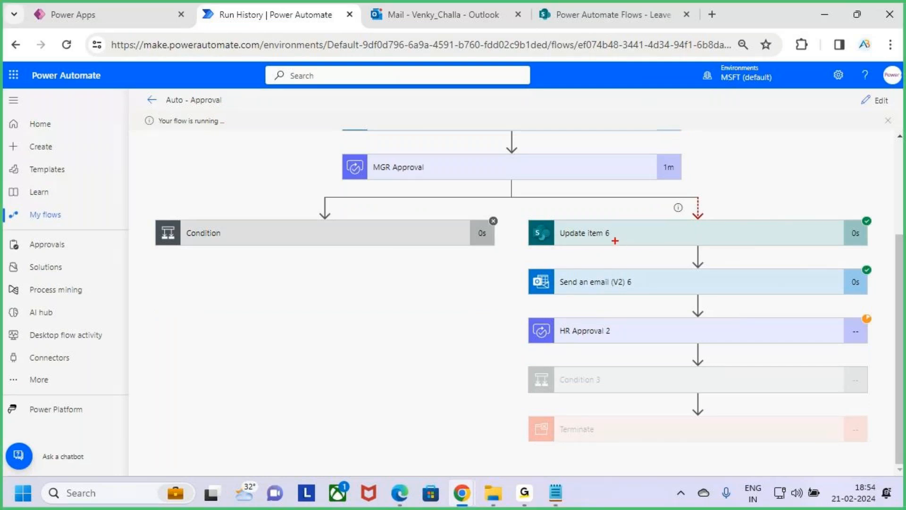
drag(631, 243, 678, 190)
key(Escape)
Reload the SharePoint Leave Approval list and examine the Paid Leave item's Status.
click(624, 7)
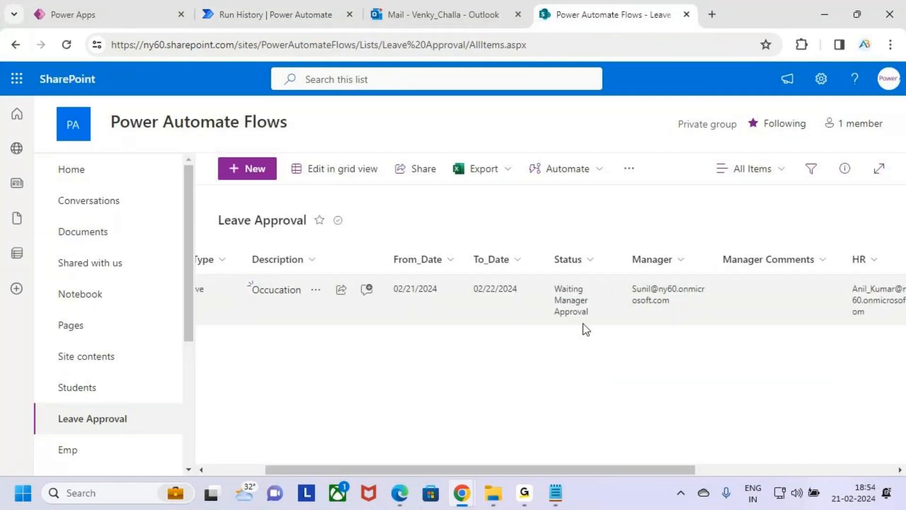
click(67, 44)
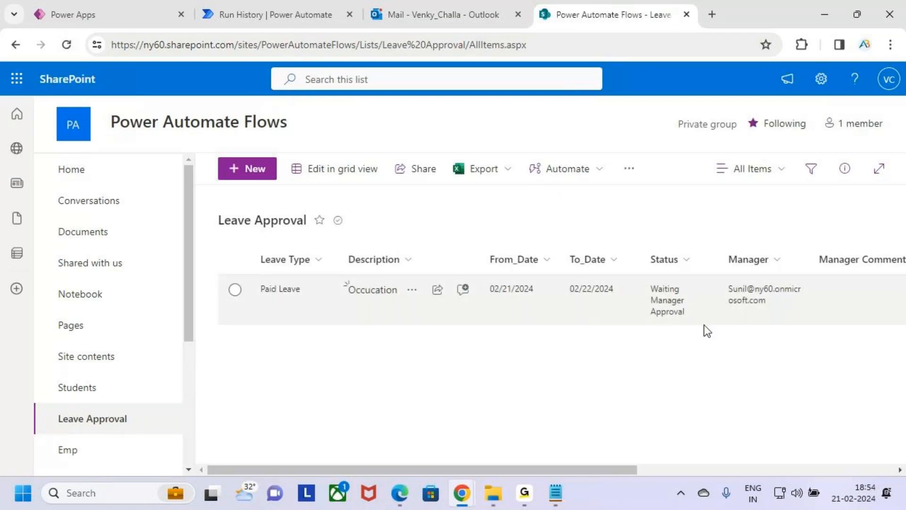
click(67, 44)
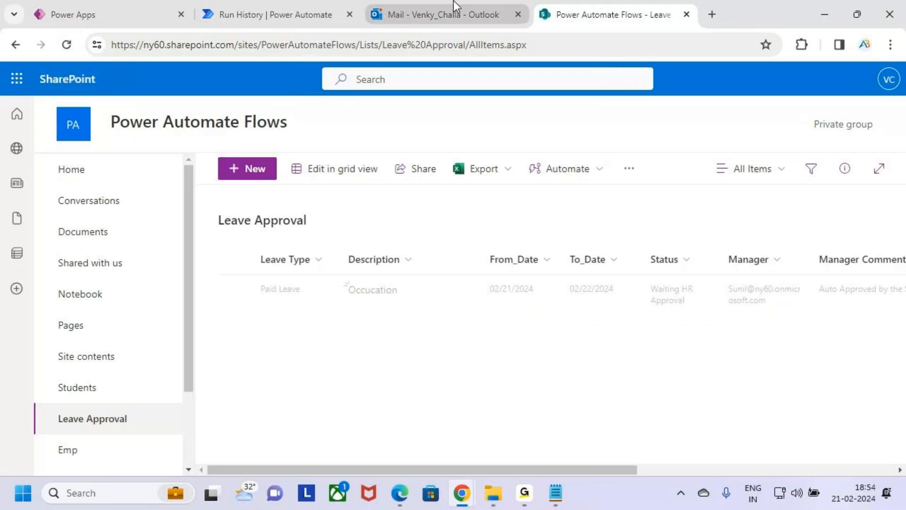
key(ctrl+2)
drag(635, 277, 705, 316)
drag(671, 284, 719, 269)
key(Escape)
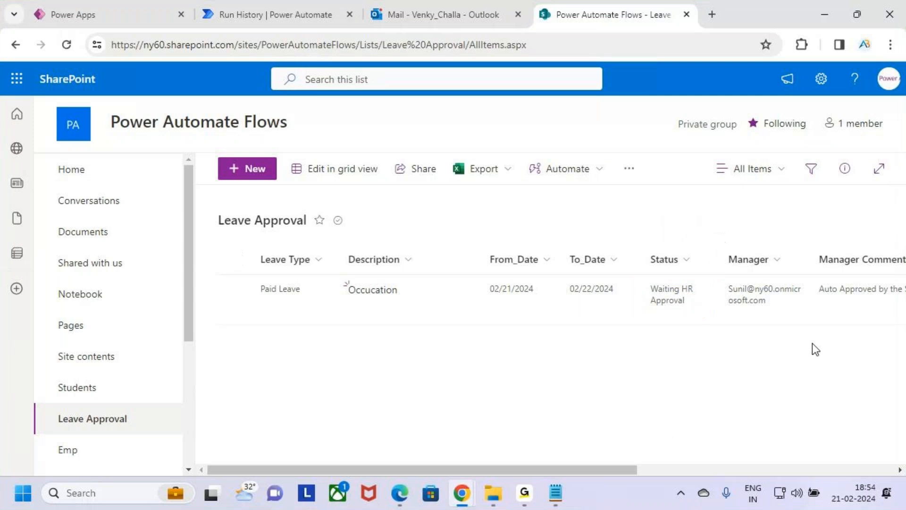
Examine the Manager Comments column of the Paid Leave item in the Leave Approval list.
drag(612, 470, 732, 470)
key(ctrl+2)
drag(607, 277, 734, 317)
drag(650, 293, 688, 263)
drag(621, 272, 688, 271)
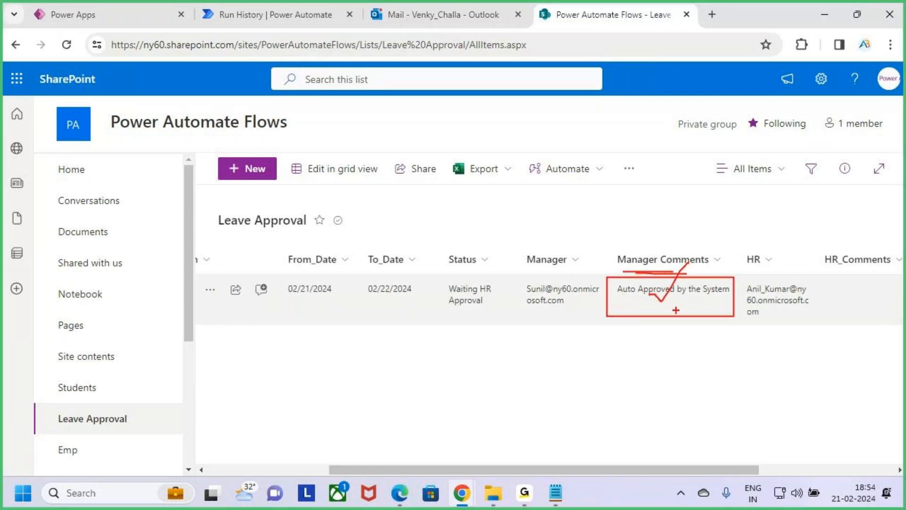
key(Escape)
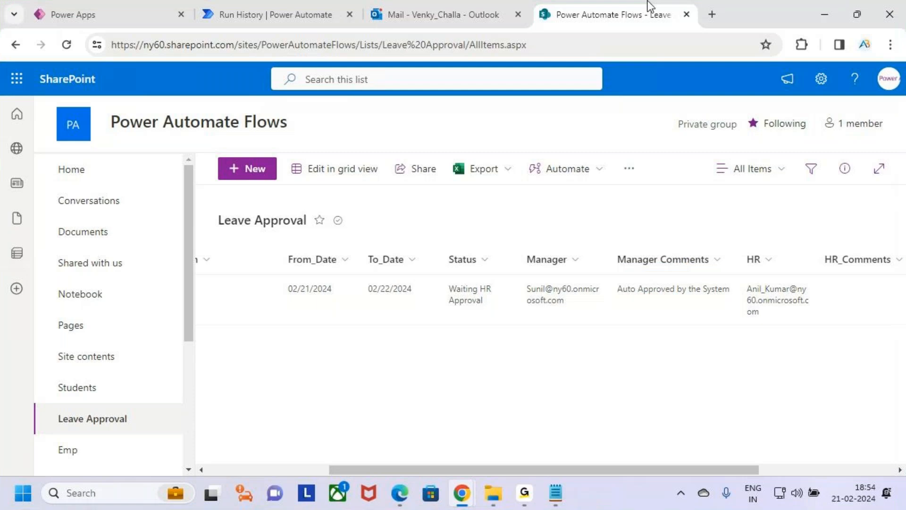
Open the newest inbox message in Outlook and read its subject, request outcome and manager comments.
click(483, 3)
click(314, 220)
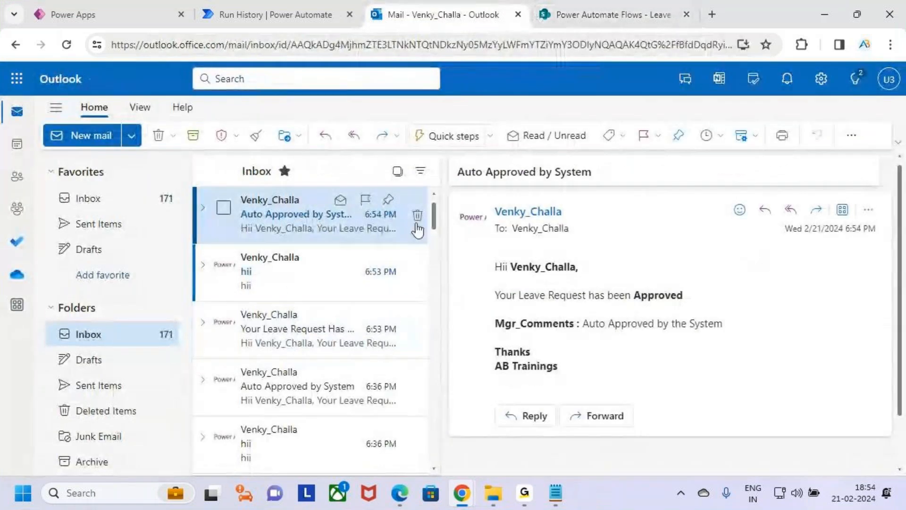
key(ctrl+2)
drag(446, 153, 601, 191)
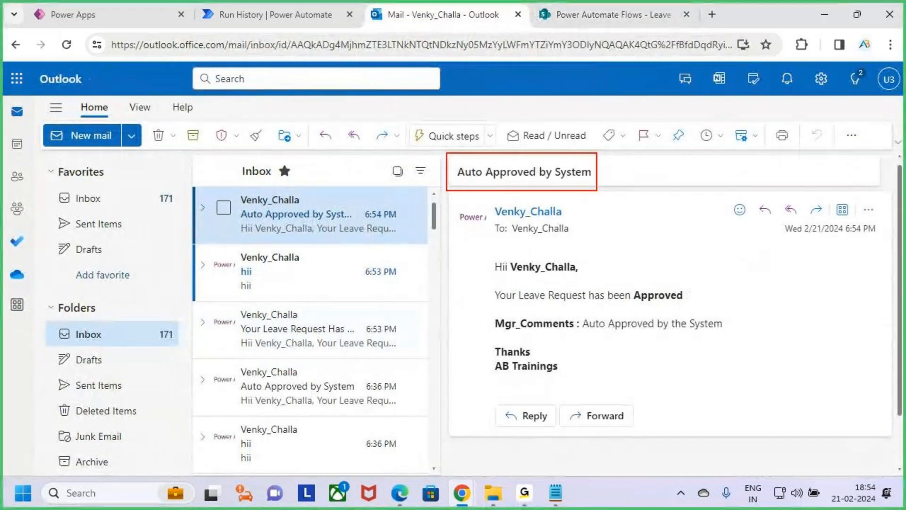
drag(504, 279, 586, 285)
drag(517, 303, 707, 307)
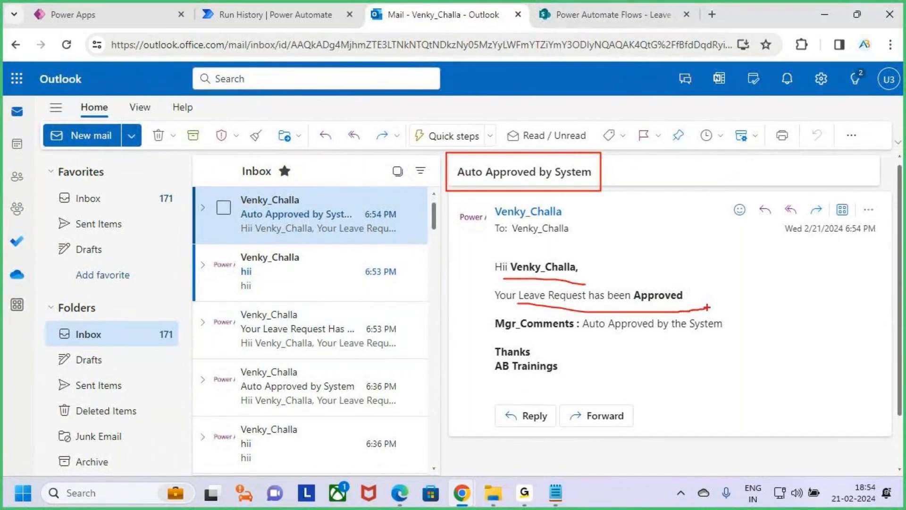
drag(518, 336, 716, 333)
key(Escape)
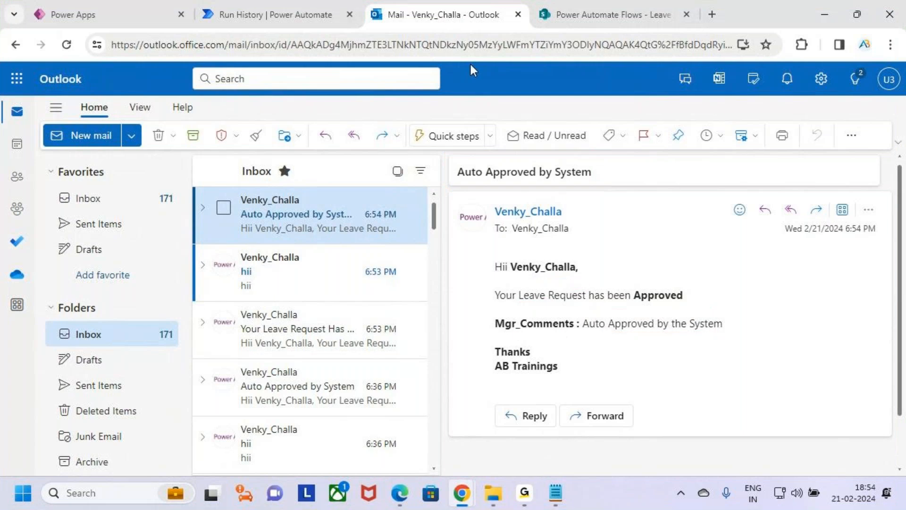
Return to the flow run and examine the HR Approval 2 action in the timeout branch.
click(316, 14)
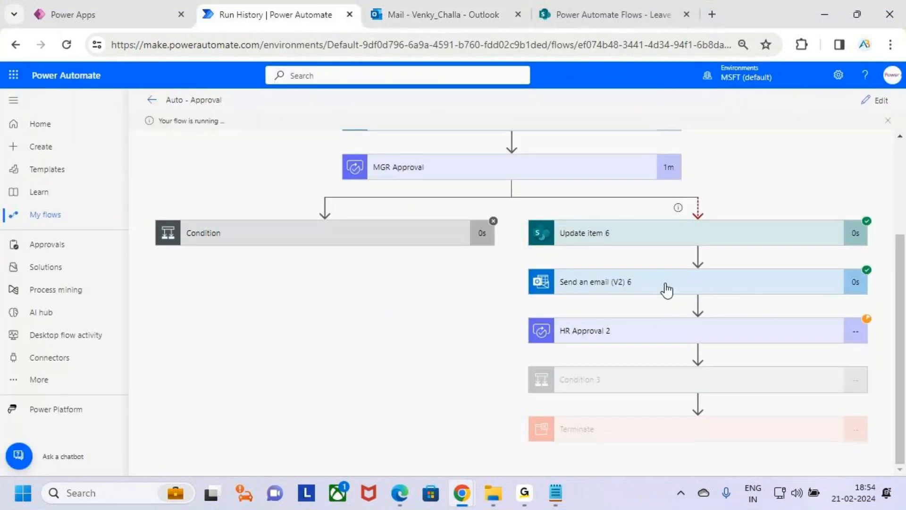
key(ctrl+2)
drag(530, 313, 759, 347)
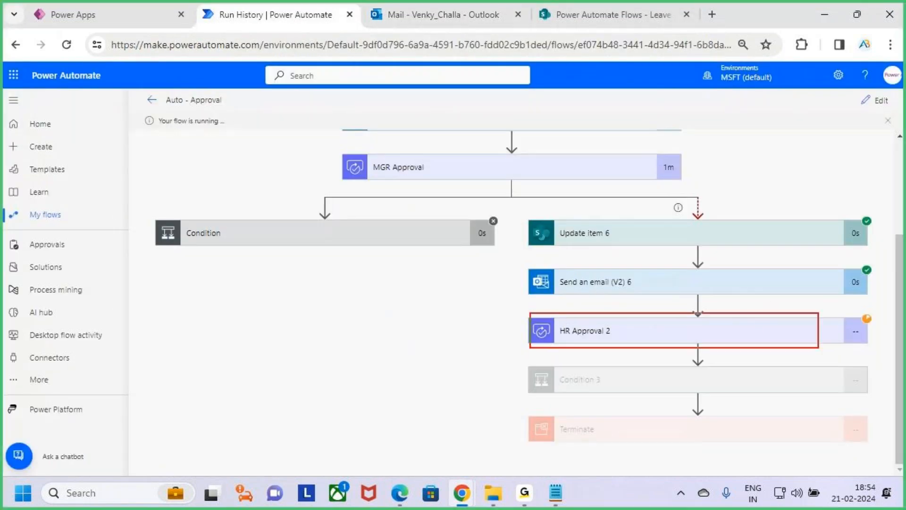
key(Escape)
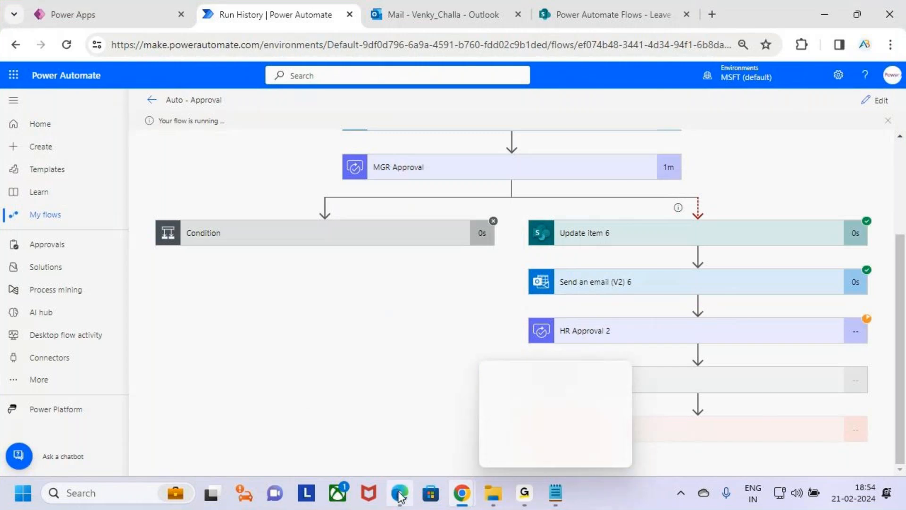
Switch to the Edge window with Power Automate and check that the HR account is signed in.
mouse_move(405, 494)
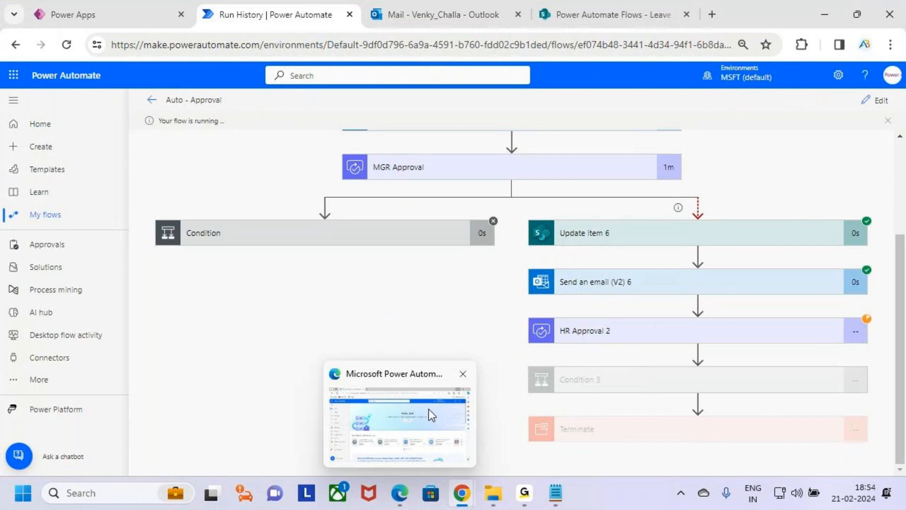
key(ctrl+2)
drag(405, 490, 440, 449)
key(Escape)
click(399, 493)
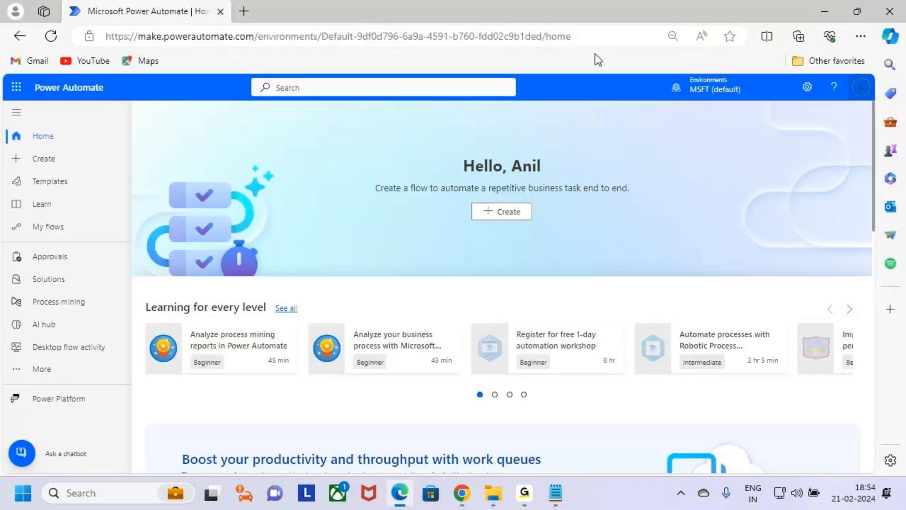
click(859, 90)
key(ctrl+2)
drag(758, 154, 782, 156)
key(Escape)
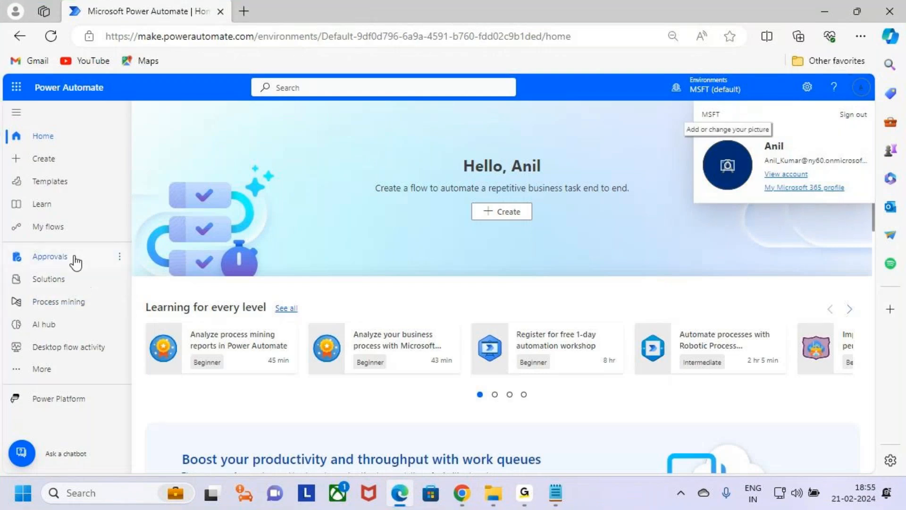
Open the received approvals for the HR account and check when the Paid Leave request arrived.
click(50, 256)
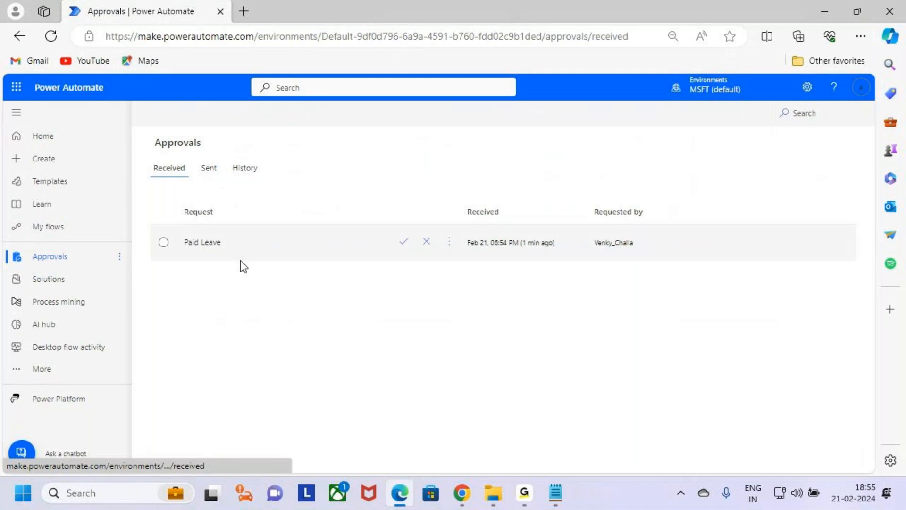
key(ctrl+2)
drag(513, 253, 548, 248)
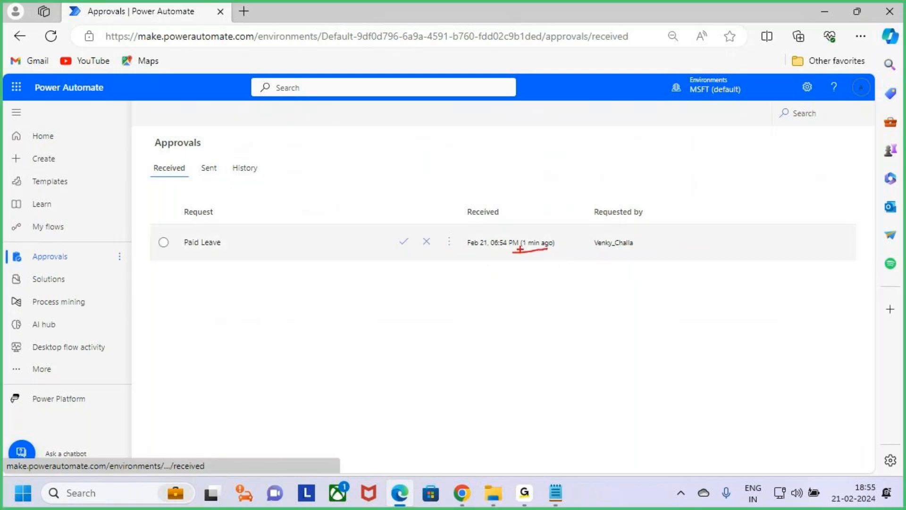
key(Escape)
Switch back to the flow run in Chrome and examine HR Approval 2 and Condition 3.
mouse_move(462, 493)
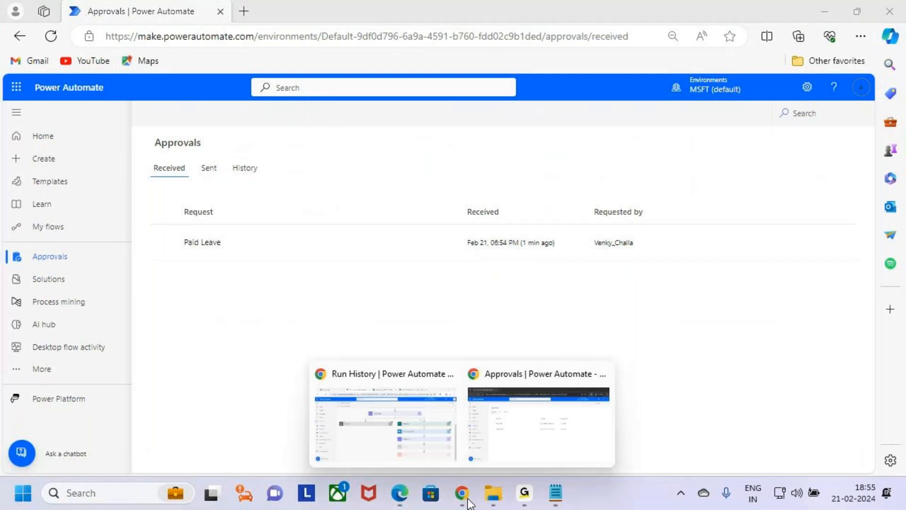
click(420, 421)
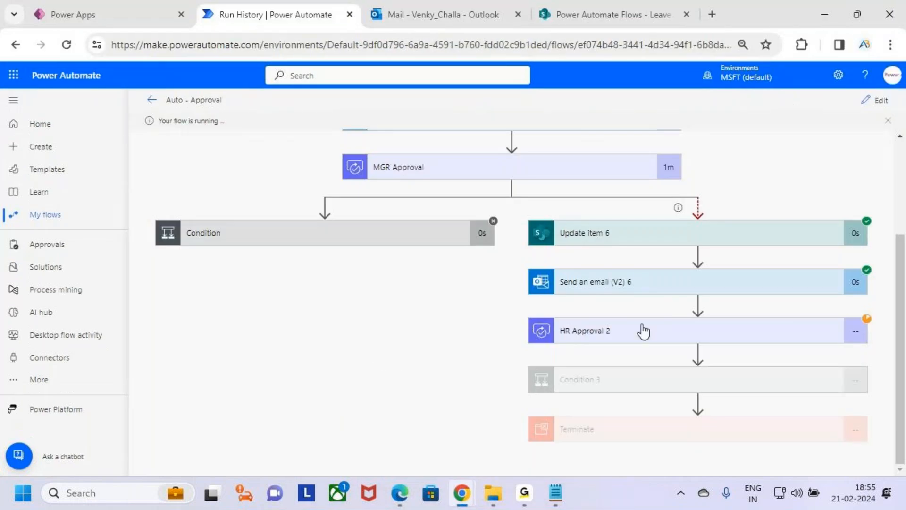
key(ctrl+2)
drag(745, 341, 773, 311)
drag(631, 391, 671, 362)
key(Escape)
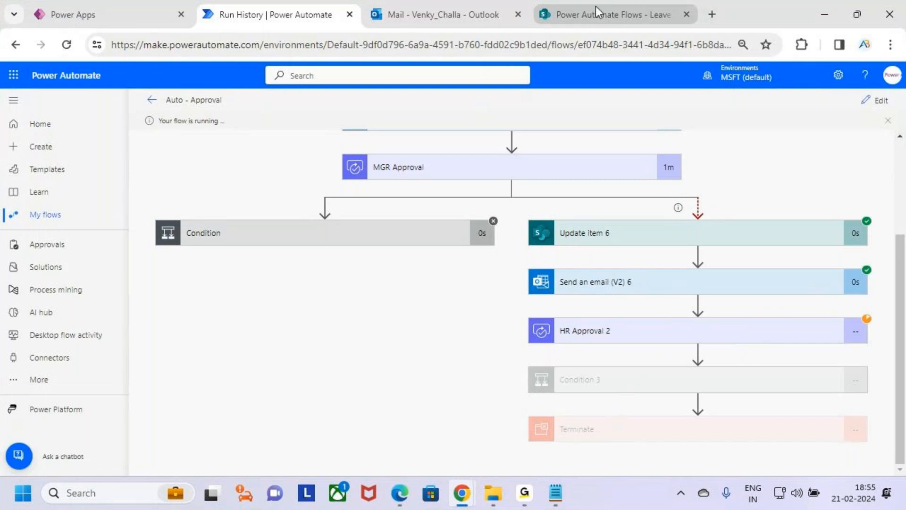
Return to the Edge approvals window and recheck the signed-in account details.
mouse_move(400, 493)
click(404, 452)
key(ctrl+2)
mouse_move(841, 77)
mouse_down()
mouse_move(879, 101)
mouse_move(891, 51)
mouse_up()
key(Escape)
click(861, 89)
click(860, 91)
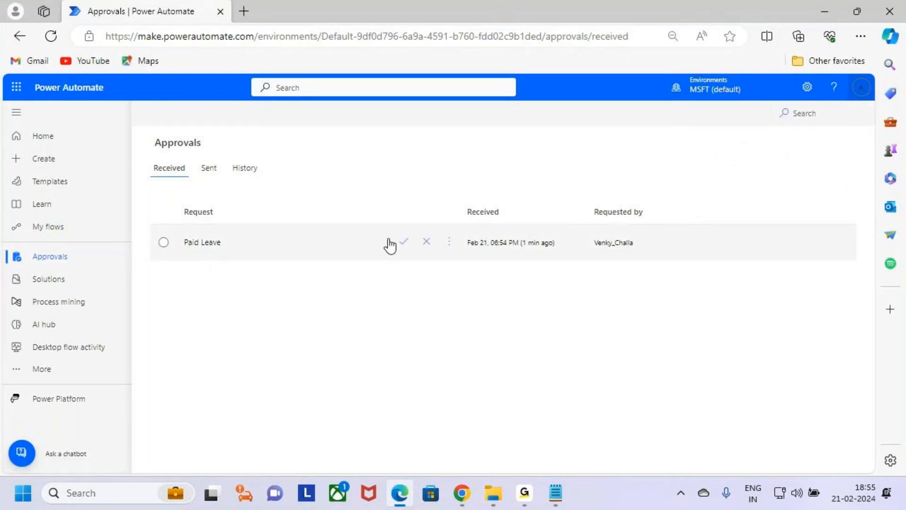
Approve the Paid Leave request with the comment "Okk Approved Enjoy the Occucation" and close the response pane.
click(405, 242)
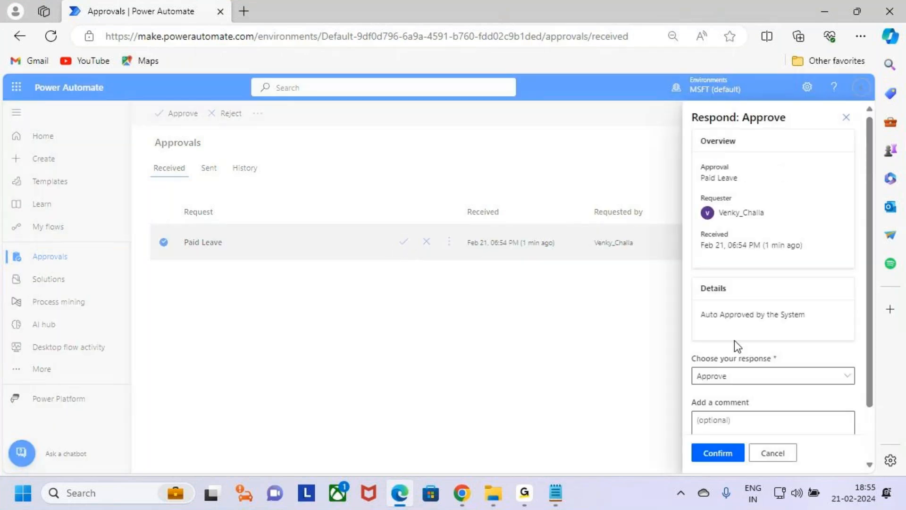
scroll(741, 331, down, 2)
click(765, 366)
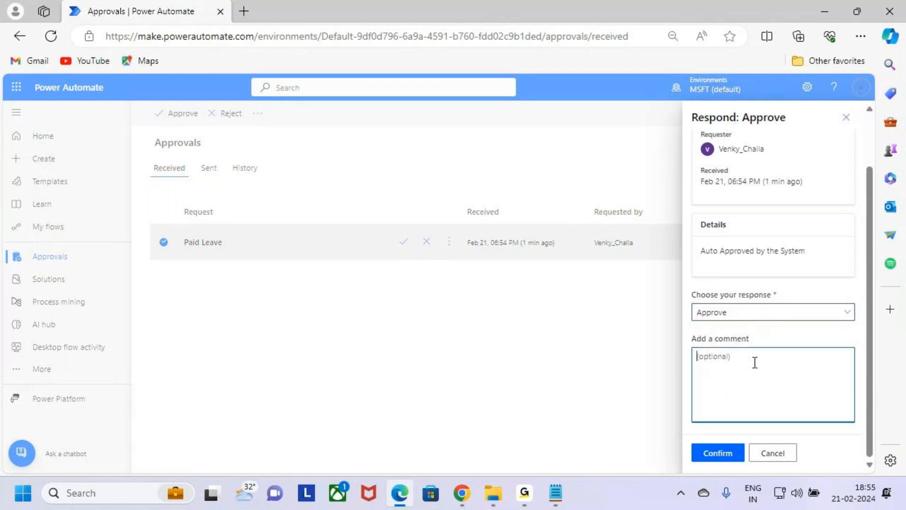
text(Okk A)
text(roveed)
key(BackSpace)
text(Approved Enk)
key(BackSpace)
text(joy the Occucation)
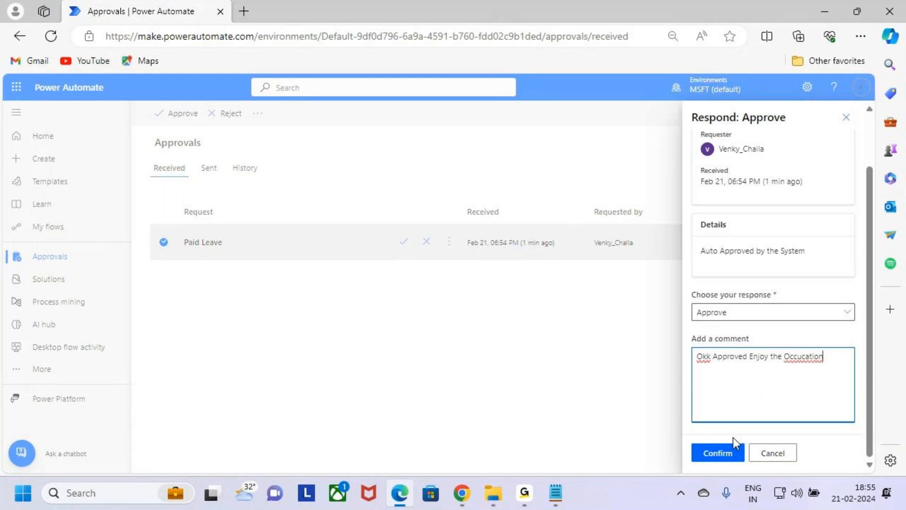
click(719, 453)
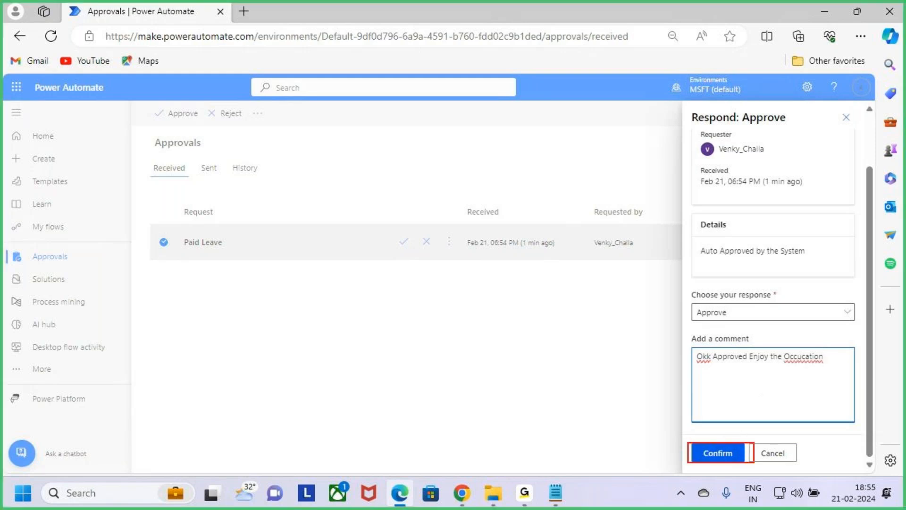
click(731, 453)
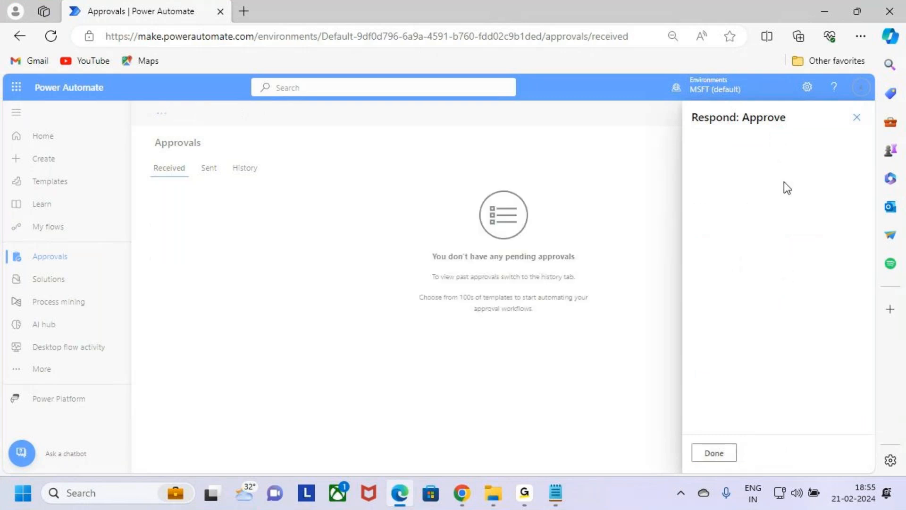
click(719, 457)
Switch to the flow run in Chrome and examine the results of HR Approval 2, Condition 3 and Terminate.
mouse_move(462, 491)
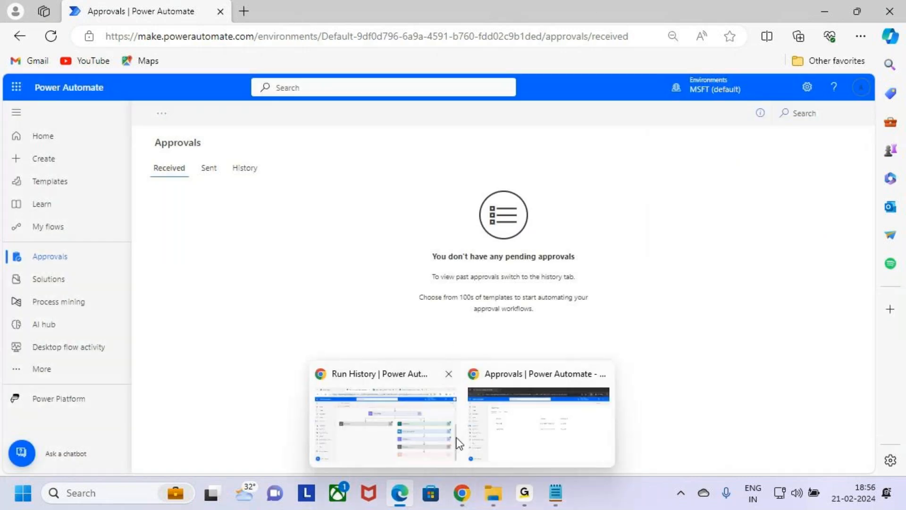
click(433, 425)
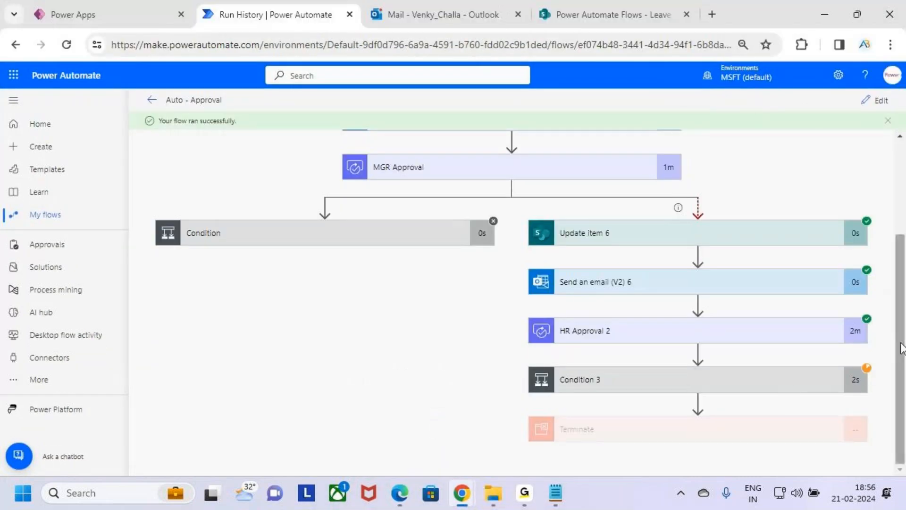
key(ctrl+2)
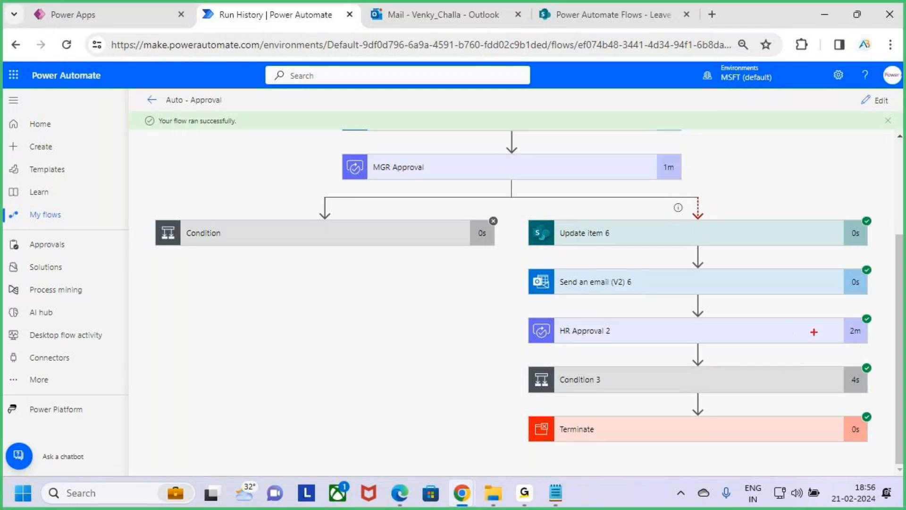
drag(732, 344, 800, 343)
drag(715, 397, 808, 390)
drag(729, 451, 829, 425)
key(Escape)
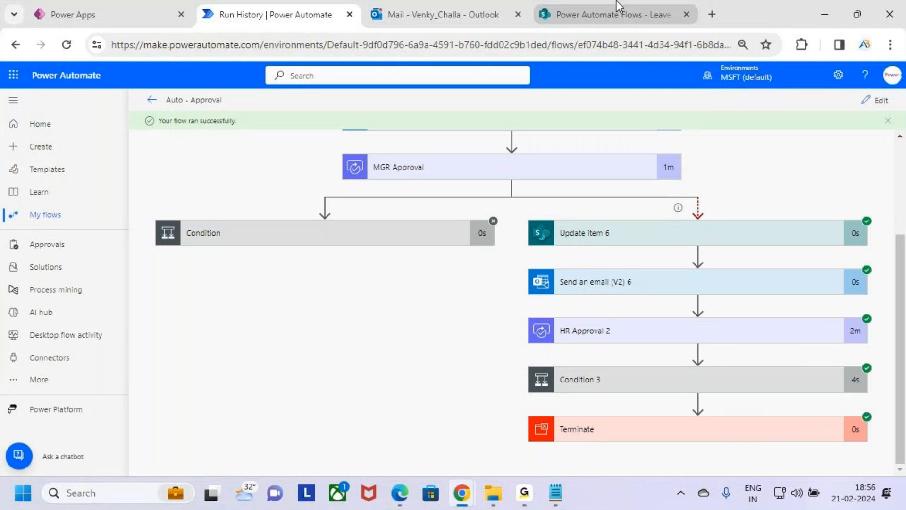
Open the new "Approved" email in Outlook and read its greeting, HR decision and HR comments.
click(616, 2)
click(471, 21)
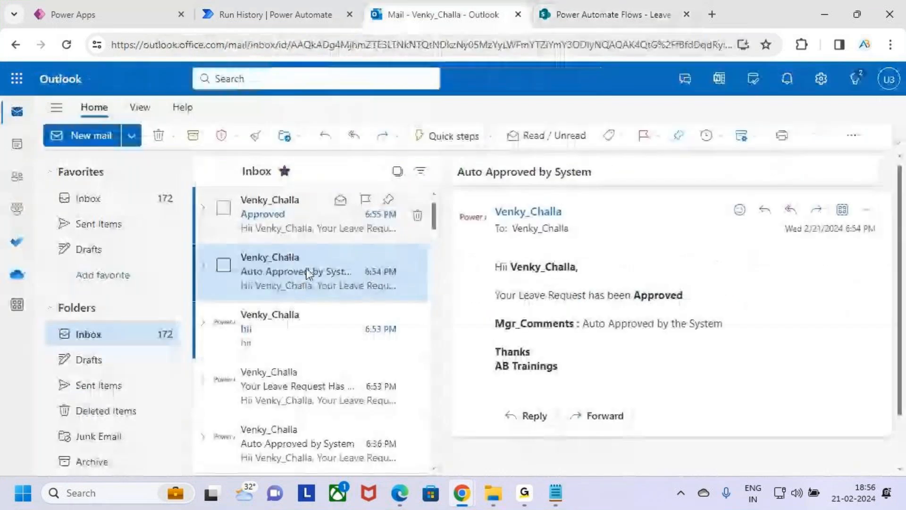
click(290, 216)
key(ctrl+2)
drag(480, 252, 592, 284)
drag(638, 307, 749, 306)
drag(510, 337, 759, 338)
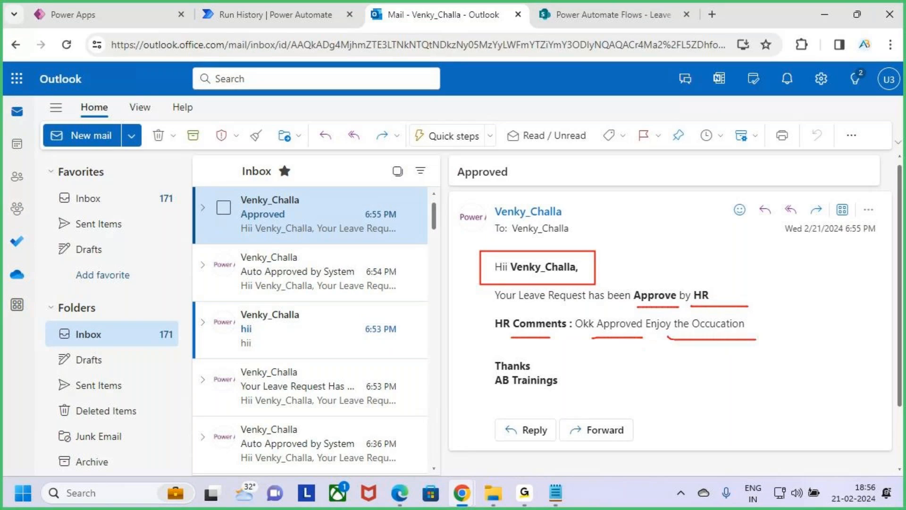
key(Escape)
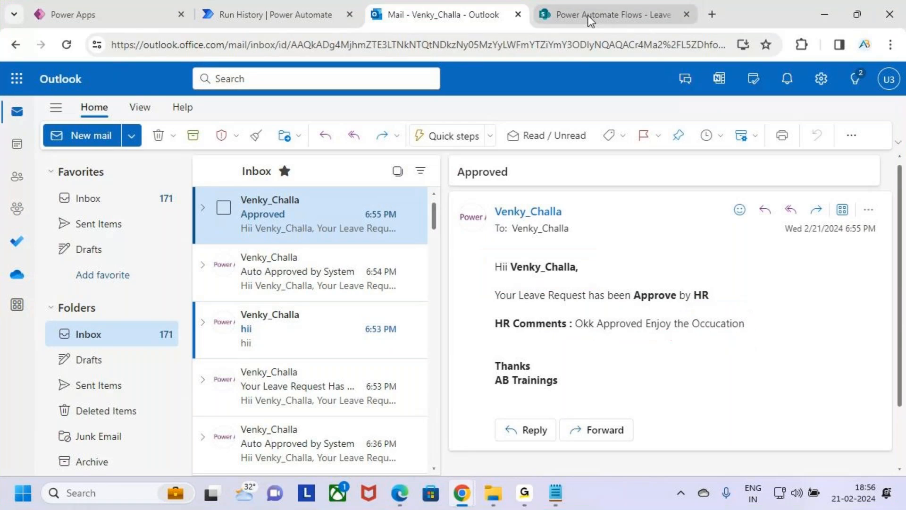
Switch to the SharePoint Leave Approval list and refresh it to check the leave item's Status and HR_Comments values.
click(650, 11)
drag(738, 472, 809, 470)
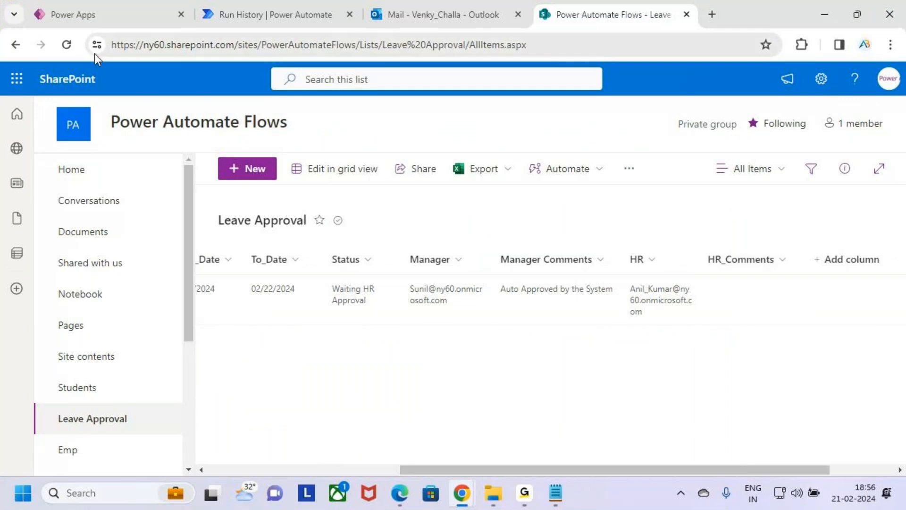
click(66, 45)
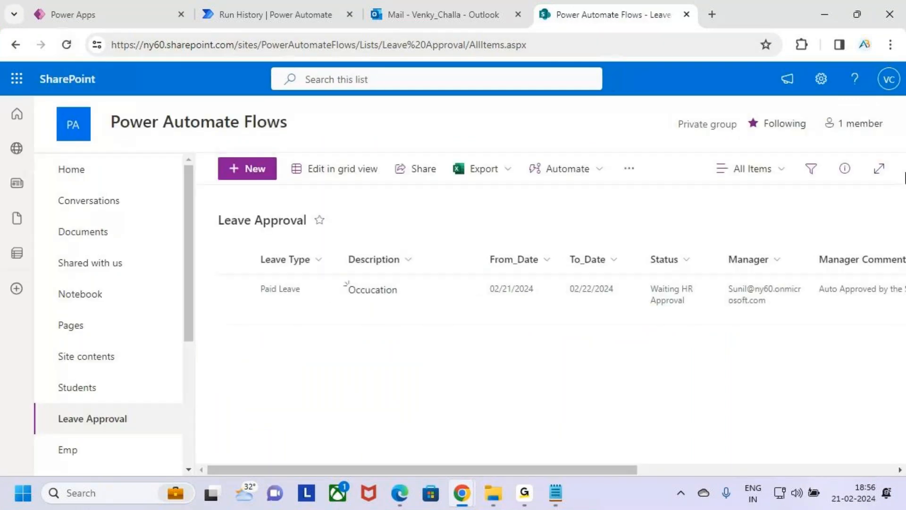
drag(637, 470, 880, 471)
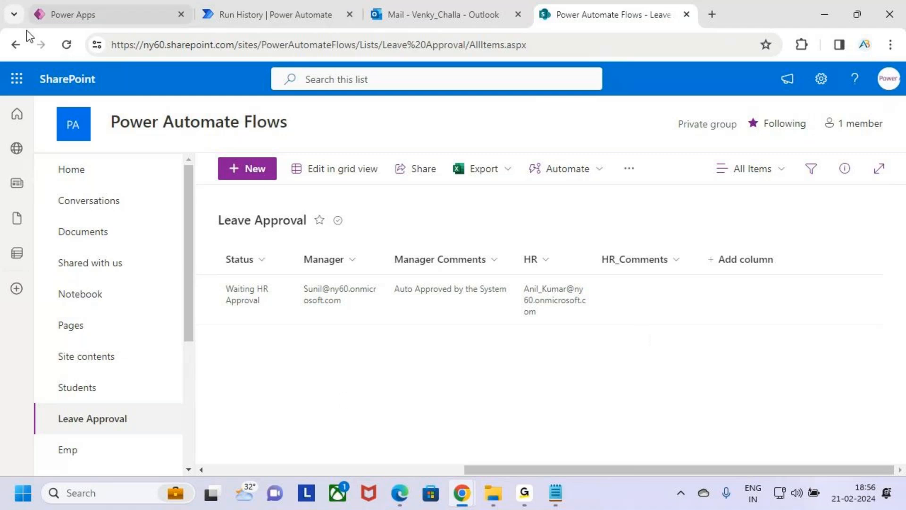
click(66, 45)
drag(567, 470, 900, 484)
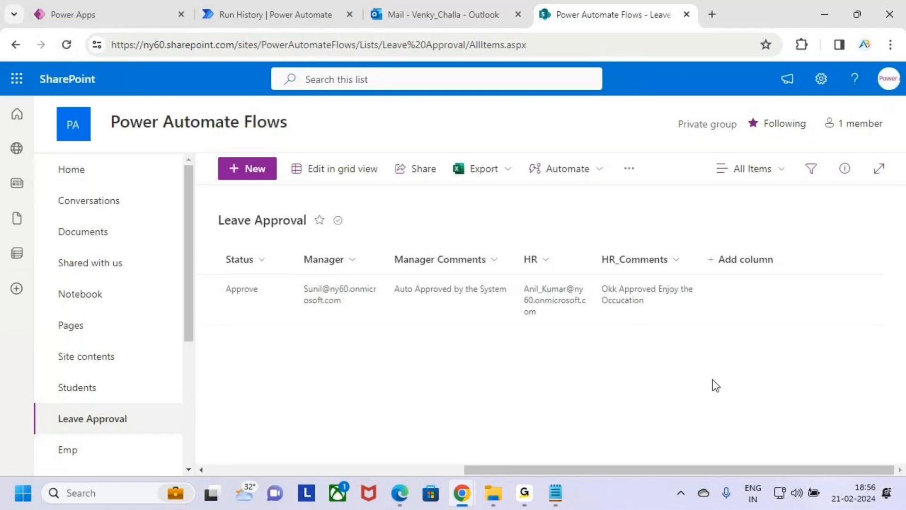
Mark the leave item's HR comment with an on-screen annotation, clear it, and look back over the item's earlier columns.
key(ctrl+2)
mouse_move(595, 285)
mouse_down()
mouse_move(707, 316)
mouse_move(689, 292)
mouse_move(725, 251)
mouse_up()
key(Escape)
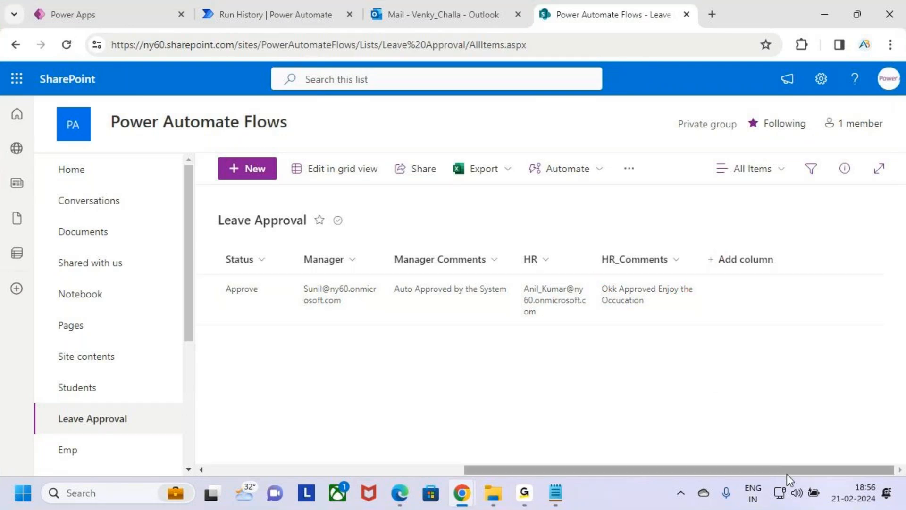
drag(789, 472, 531, 472)
Return to the Auto - Approval flow run, box its success message with an annotation, and clear the markup.
click(281, 1)
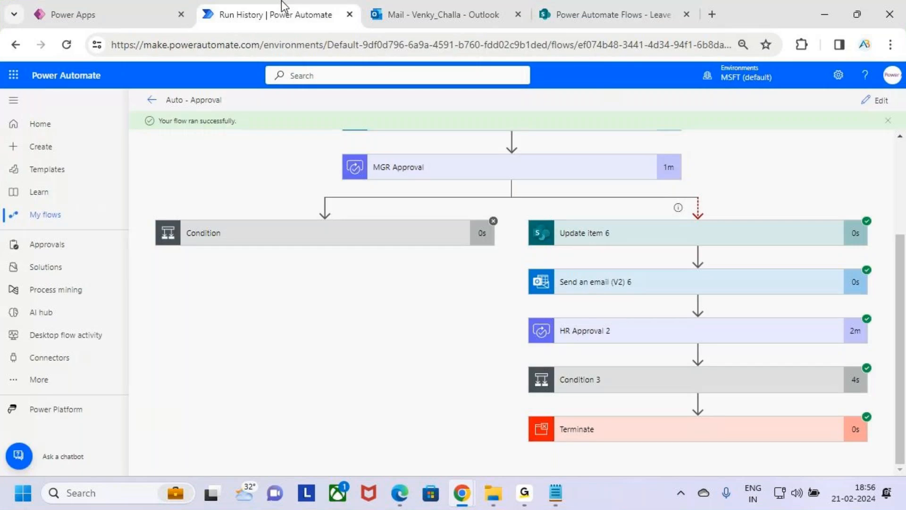
key(ctrl+2)
drag(147, 106, 265, 150)
key(Escape)
scroll(713, 279, up, 3)
Annotate the MGR Approval action and its duration in the flow run, clearing the marks when done.
key(ctrl+2)
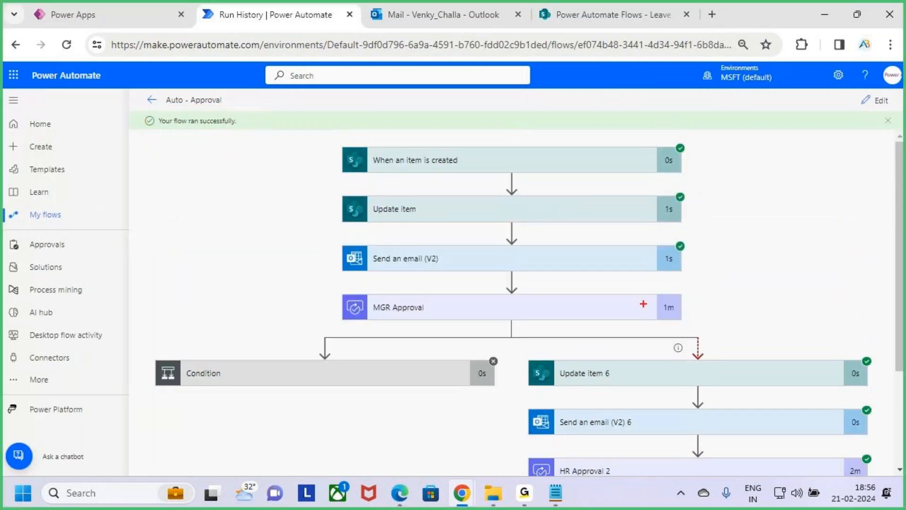
mouse_move(532, 301)
mouse_down()
mouse_move(544, 309)
mouse_move(559, 280)
mouse_up()
mouse_move(660, 313)
mouse_down()
mouse_move(690, 307)
mouse_move(678, 339)
mouse_up()
key(Escape)
scroll(734, 359, down, 1)
scroll(733, 358, down, 1)
Box the branch from Update item 6 to Terminate, circle MGR Approval, write "Time Out" with a tick, and clear the annotations.
key(ctrl+2)
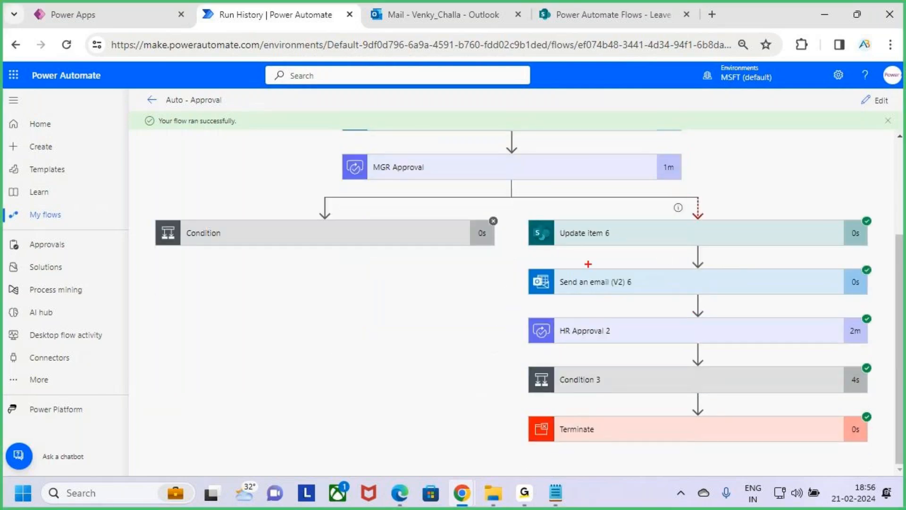
mouse_move(519, 215)
mouse_down()
mouse_move(817, 477)
mouse_move(875, 463)
mouse_up()
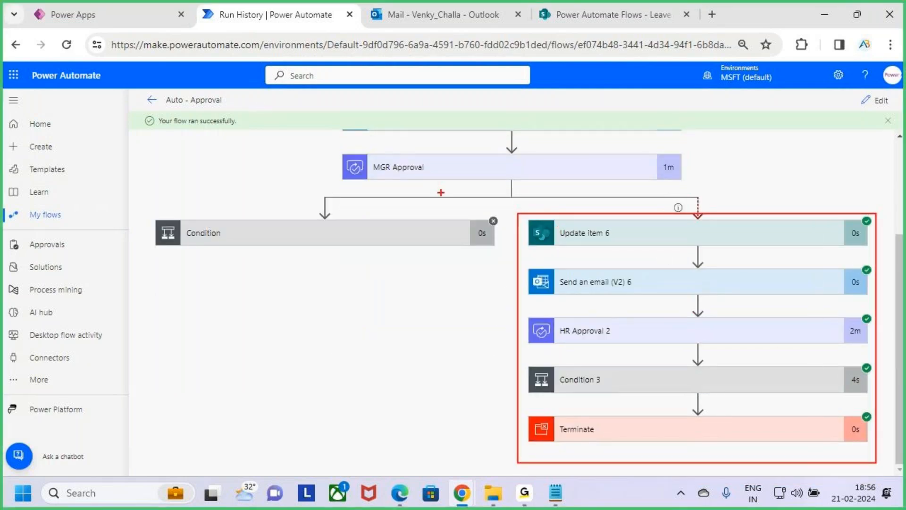
drag(412, 182, 491, 181)
mouse_move(702, 156)
mouse_down()
mouse_move(725, 142)
mouse_move(731, 170)
mouse_move(765, 142)
mouse_move(882, 138)
mouse_up()
drag(663, 294, 861, 188)
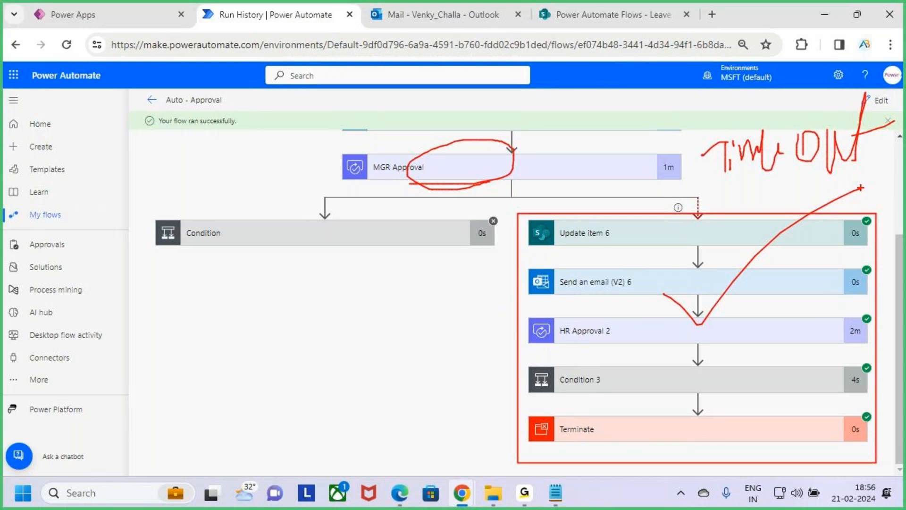
key(Escape)
Draw an arrow from MGR Approval with a handwritten note about approval beside it, and clear the drawing.
key(ctrl+2)
mouse_move(643, 170)
mouse_down()
mouse_move(698, 180)
mouse_move(665, 219)
mouse_up()
mouse_move(736, 186)
mouse_down()
mouse_move(761, 187)
mouse_move(803, 141)
mouse_move(810, 162)
mouse_up()
mouse_move(830, 148)
mouse_down()
mouse_move(833, 163)
mouse_move(841, 152)
mouse_up()
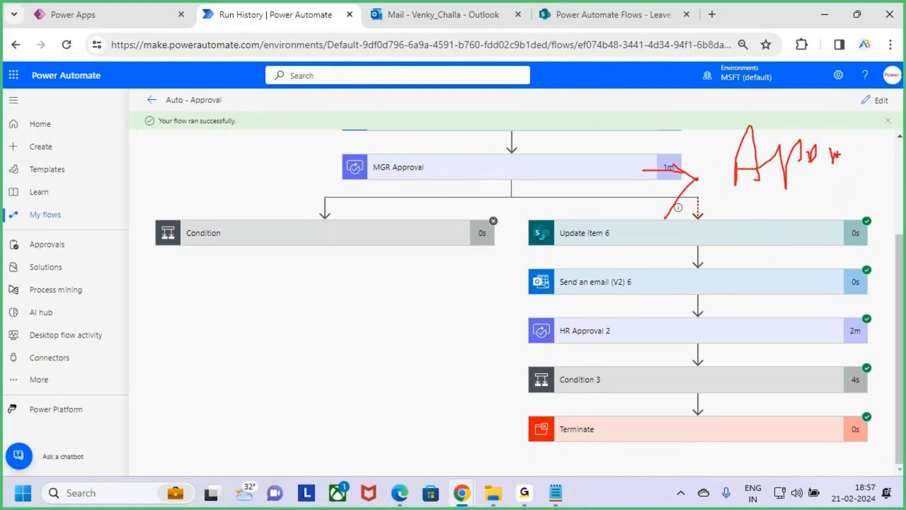
key(Escape)
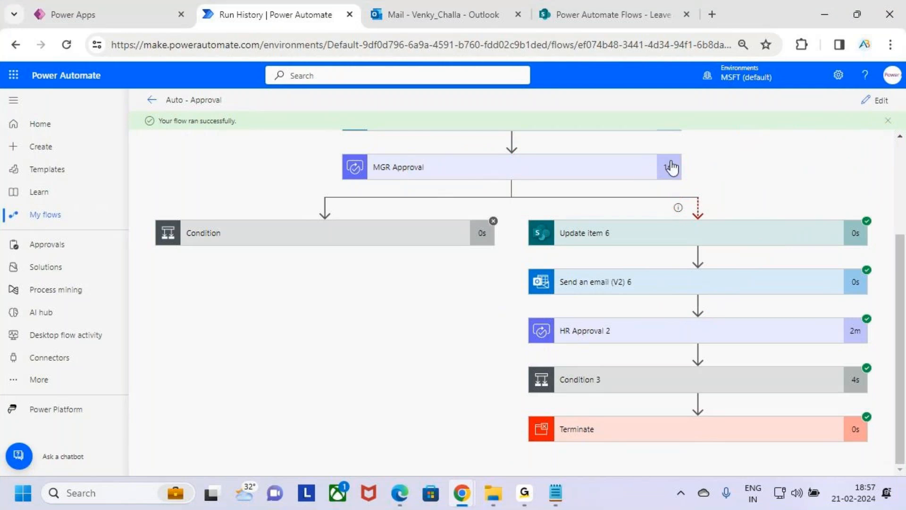
Box and tick the Condition branch, add an arrow and handwritten note beside MGR Approval, box the parallel branch, and clear the markup.
key(ctrl+2)
mouse_move(145, 218)
mouse_down()
mouse_move(448, 304)
mouse_move(501, 297)
mouse_up()
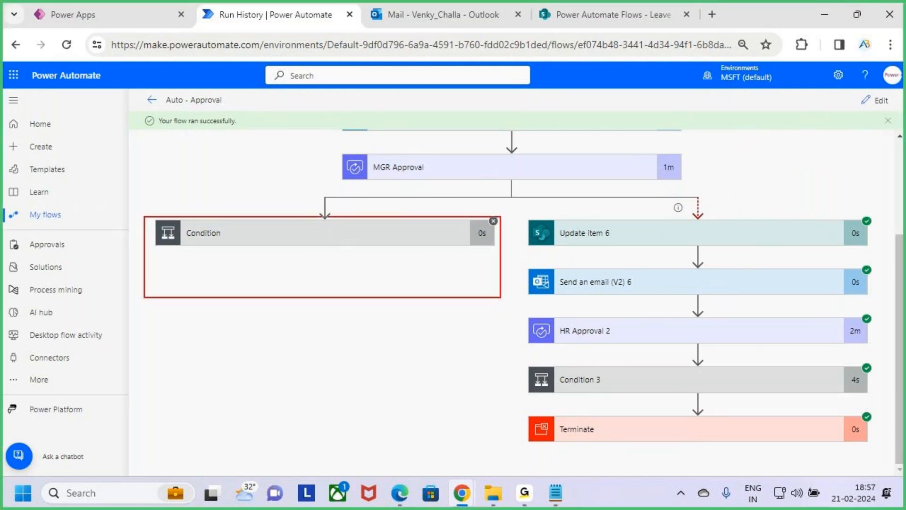
drag(293, 251, 321, 233)
mouse_move(666, 168)
mouse_down()
mouse_move(711, 170)
mouse_move(654, 205)
mouse_up()
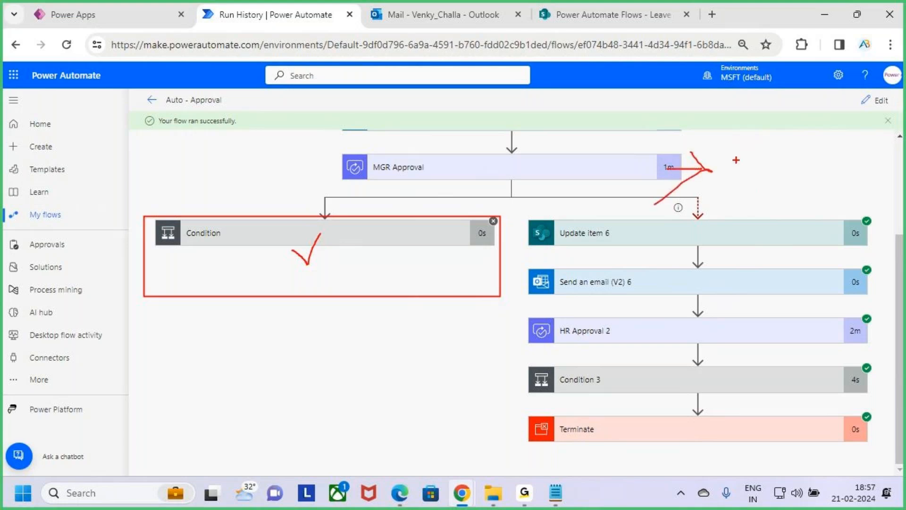
mouse_move(741, 162)
mouse_down()
mouse_move(735, 180)
mouse_move(750, 163)
mouse_up()
key(ctrl+z)
mouse_move(727, 163)
mouse_down()
mouse_move(758, 156)
mouse_move(754, 187)
mouse_move(768, 183)
mouse_up()
click(768, 164)
mouse_move(775, 183)
mouse_down()
mouse_move(777, 164)
mouse_move(798, 160)
mouse_move(827, 178)
mouse_up()
mouse_move(839, 156)
mouse_down()
mouse_move(846, 163)
mouse_move(882, 145)
mouse_move(904, 158)
mouse_up()
mouse_move(519, 214)
mouse_down()
mouse_move(753, 411)
mouse_move(864, 447)
mouse_move(891, 444)
mouse_up()
key(Escape)
Underline Update item 6 and box its duration, clear the marks, and review the run from the trigger to Terminate.
key(ctrl+2)
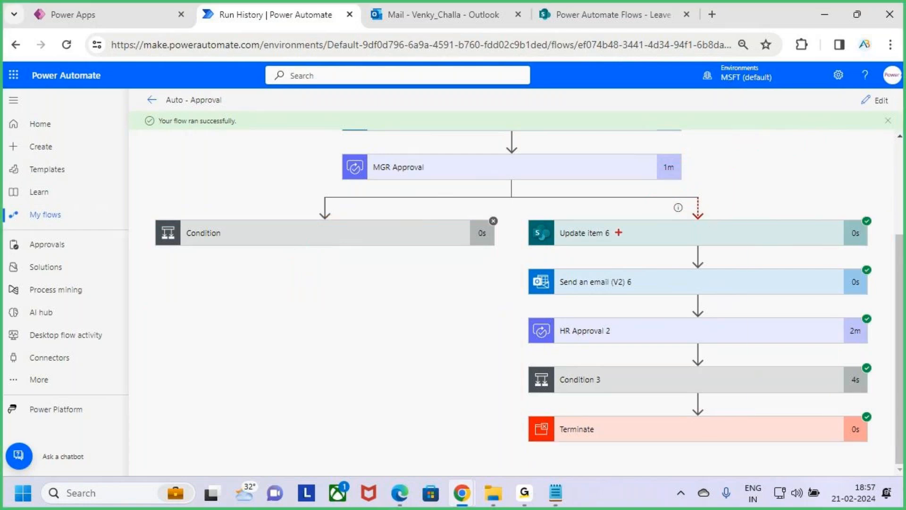
drag(548, 233, 701, 241)
drag(828, 223, 864, 247)
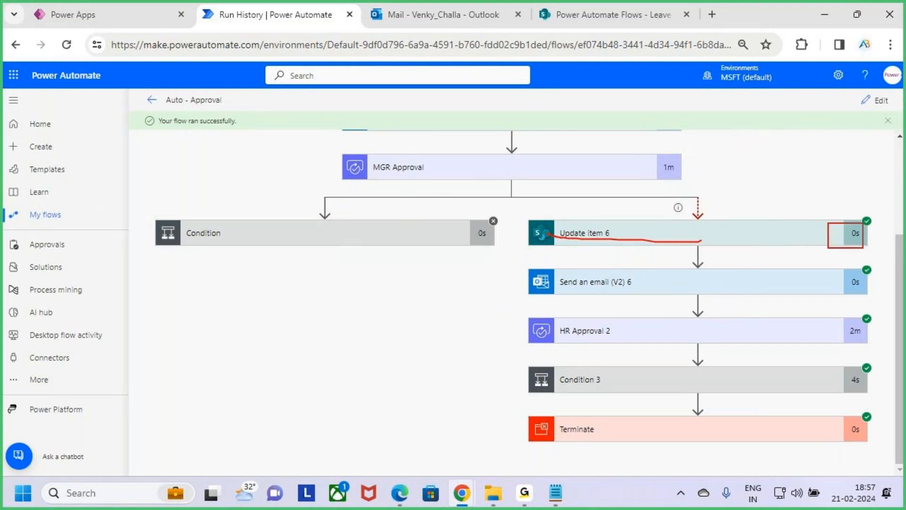
key(Escape)
scroll(673, 349, up, 3)
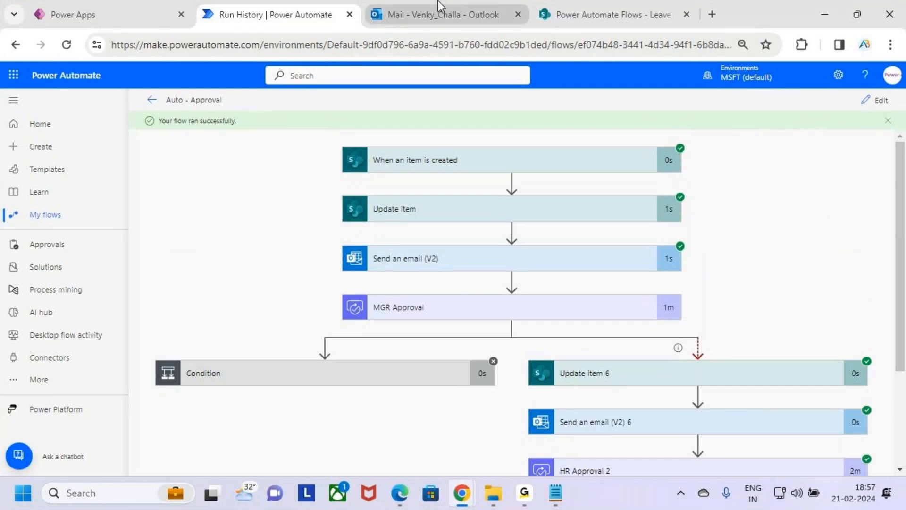
mouse_move(438, 1)
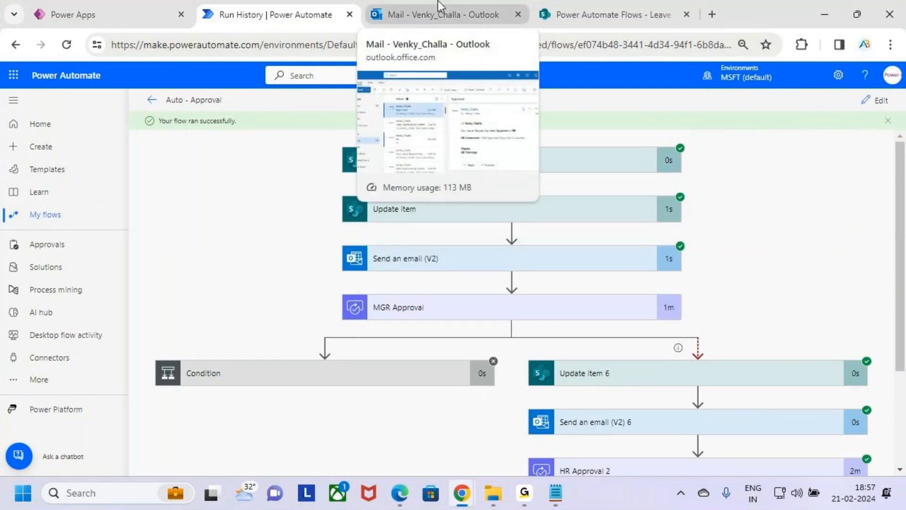
scroll(684, 387, down, 1)
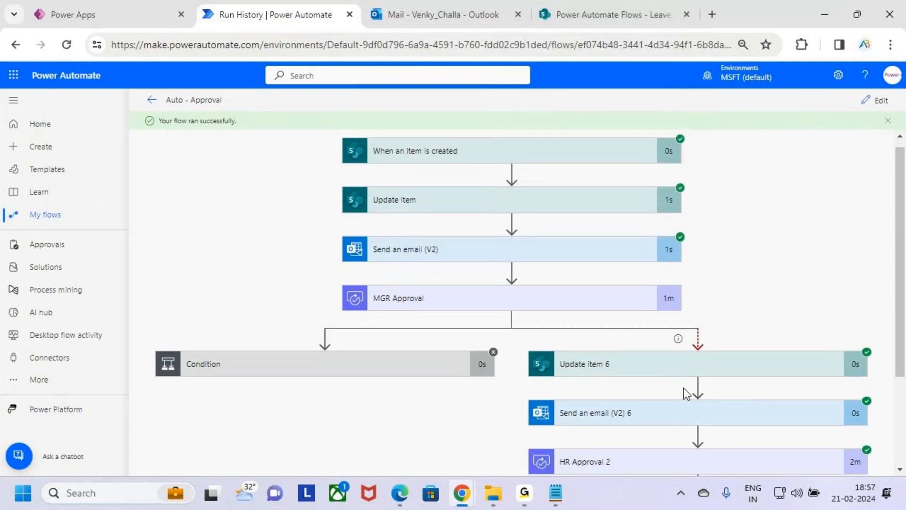
scroll(684, 388, down, 3)
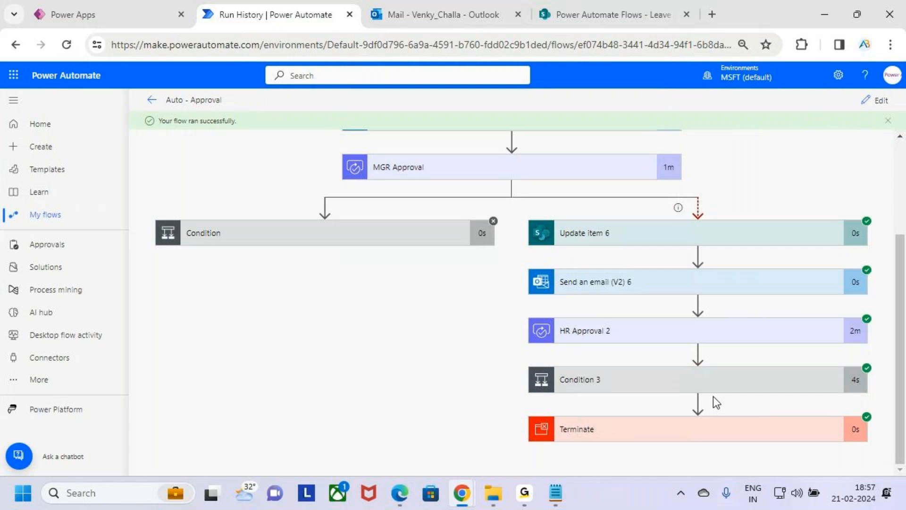
Box MGR Approval, underline its duration with an arrow and tick, box Update item 6 through HR Approval 2, and clear the markup.
key(ctrl+2)
drag(347, 149, 537, 178)
drag(660, 172, 692, 173)
mouse_move(699, 165)
mouse_down()
mouse_move(730, 175)
mouse_move(712, 199)
mouse_move(772, 139)
mouse_up()
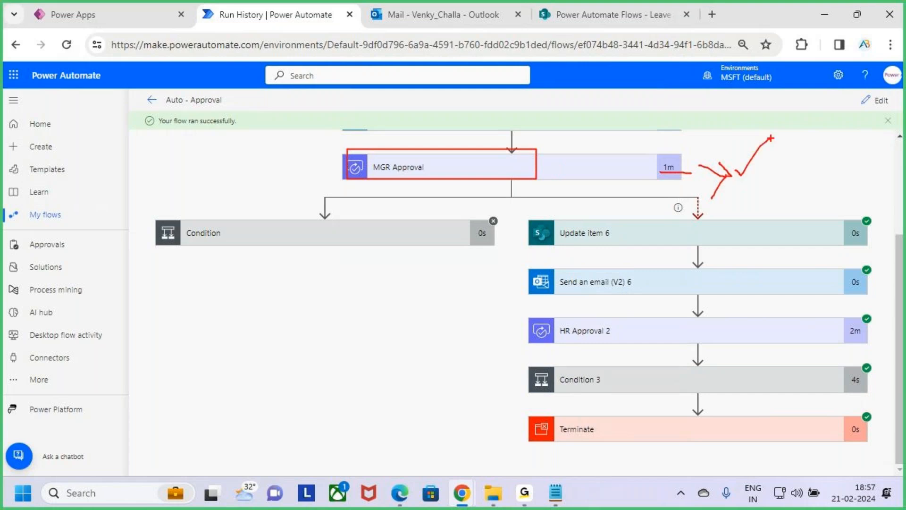
mouse_move(527, 216)
mouse_down()
mouse_move(779, 361)
mouse_move(830, 377)
mouse_up()
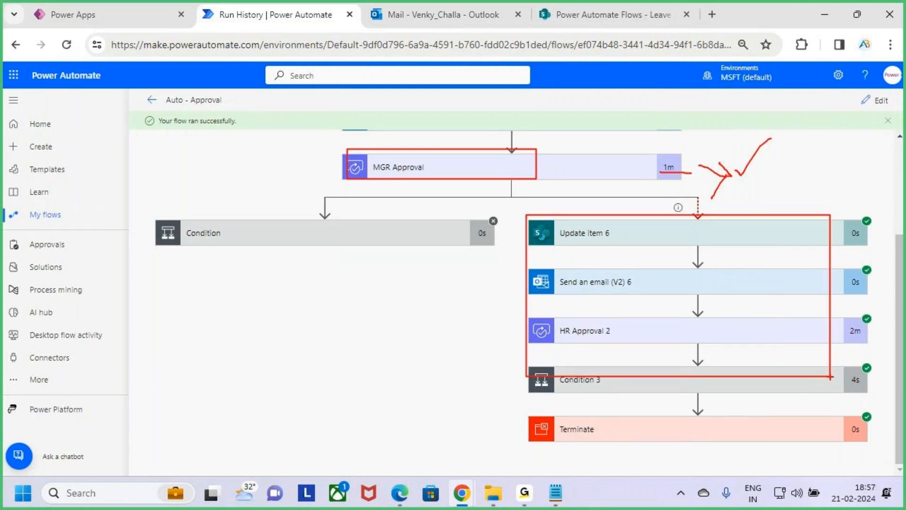
key(Escape)
Tick HR Approval 2, box the connector beneath it and the Update item 6 and Send an email (V2) 6 actions, and clear the marks.
key(ctrl+2)
drag(690, 338, 735, 298)
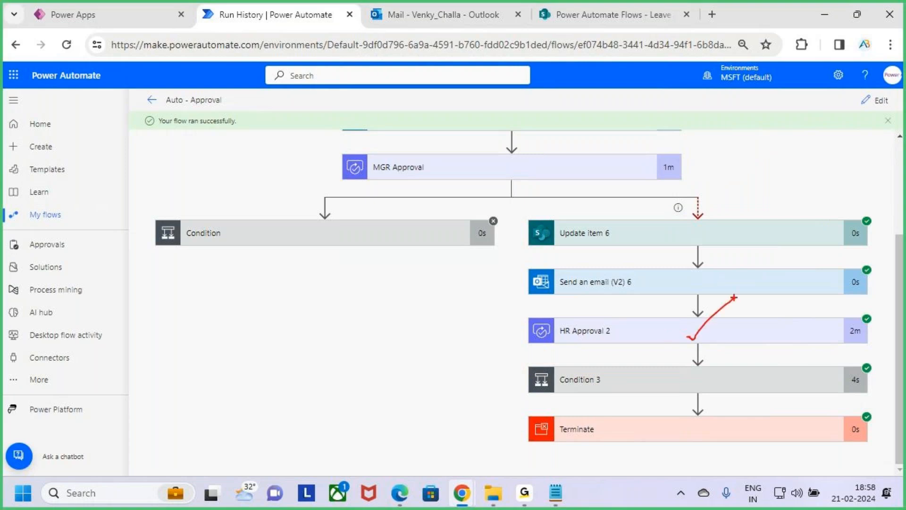
drag(687, 337, 751, 295)
key(Escape)
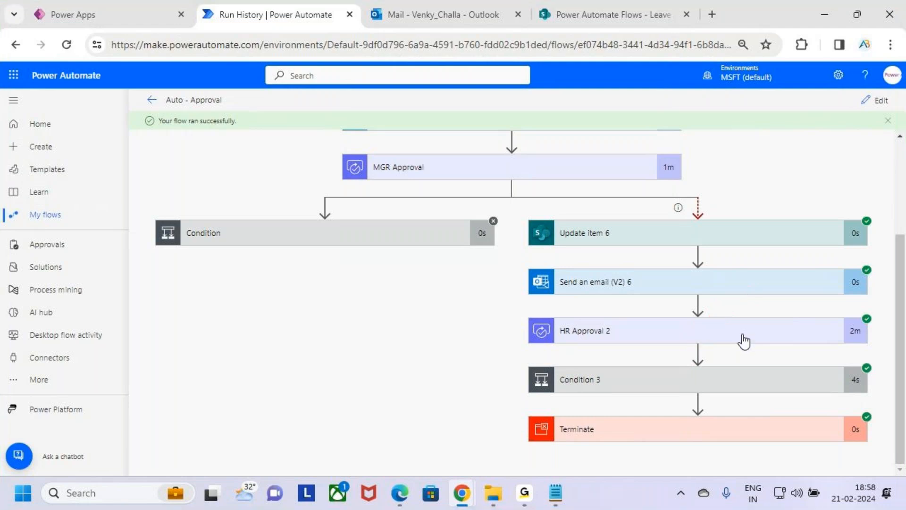
key(ctrl+2)
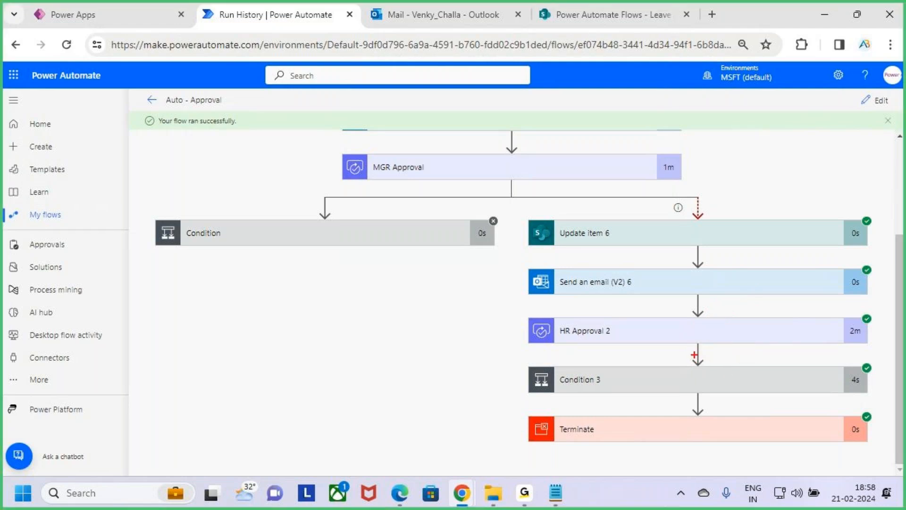
drag(692, 350, 706, 362)
mouse_move(528, 212)
mouse_down()
mouse_move(648, 302)
mouse_move(885, 307)
mouse_up()
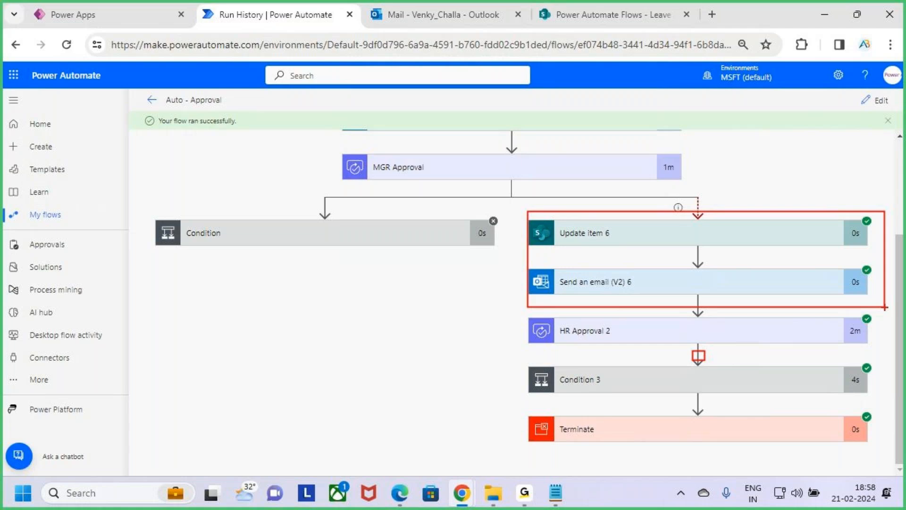
key(Escape)
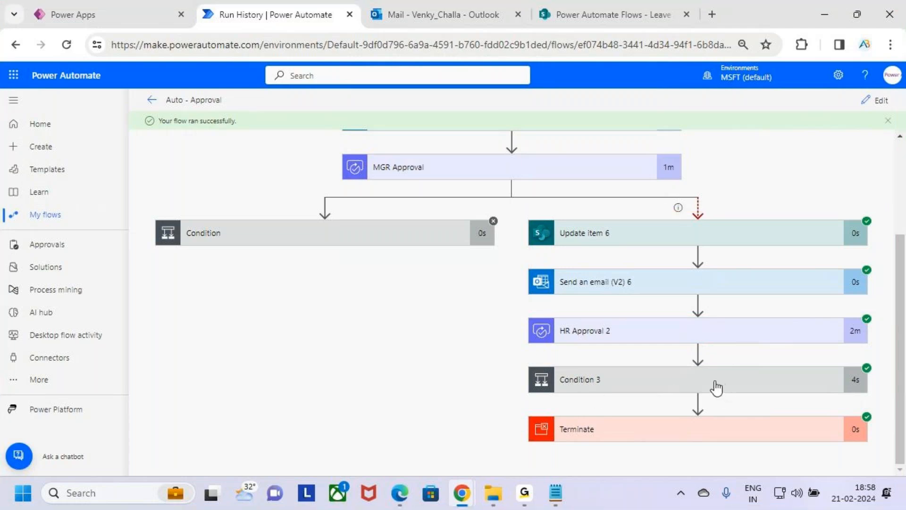
Tick HR Approval 2, box Condition 3 with Terminate and the actions before them, clear the markup, and review the full run again.
key(ctrl+2)
drag(605, 332, 652, 281)
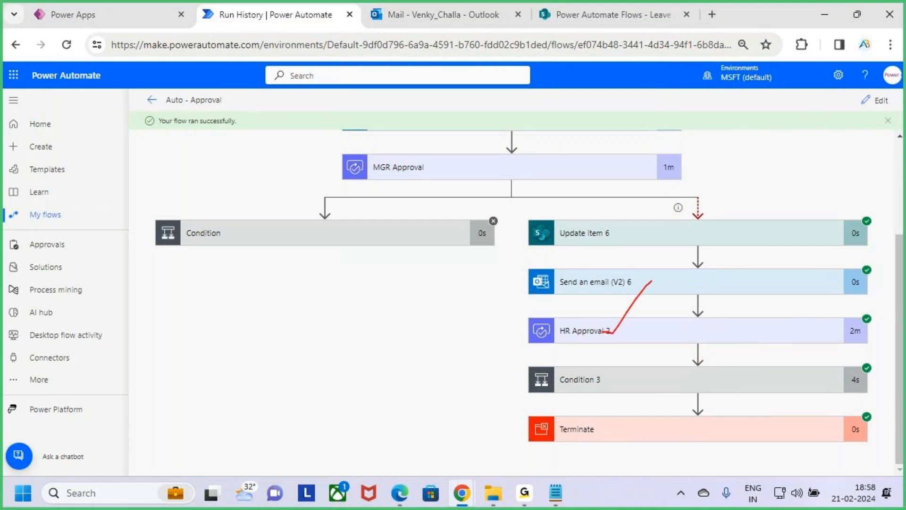
mouse_move(524, 363)
mouse_down()
mouse_move(724, 426)
mouse_move(875, 454)
mouse_up()
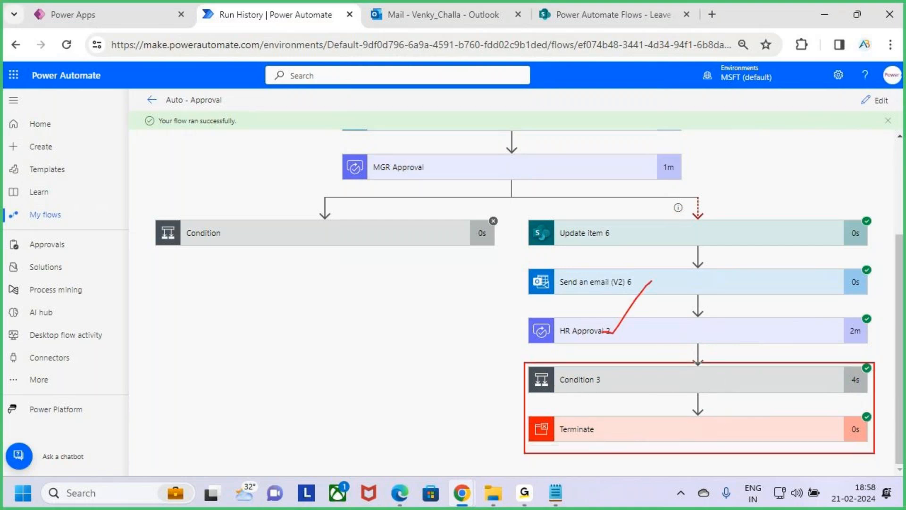
mouse_move(689, 346)
mouse_down()
mouse_move(887, 354)
mouse_move(834, 378)
mouse_up()
drag(515, 215, 887, 355)
key(Escape)
scroll(638, 310, up, 3)
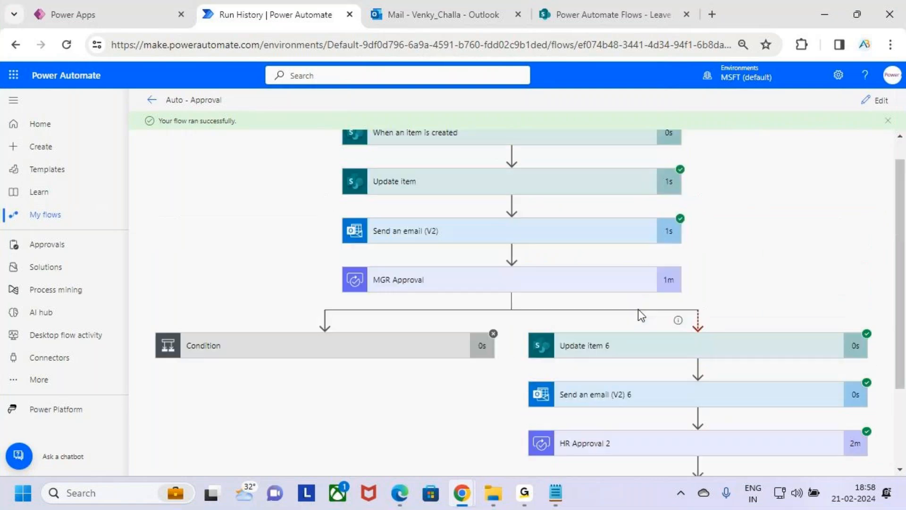
scroll(760, 432, down, 3)
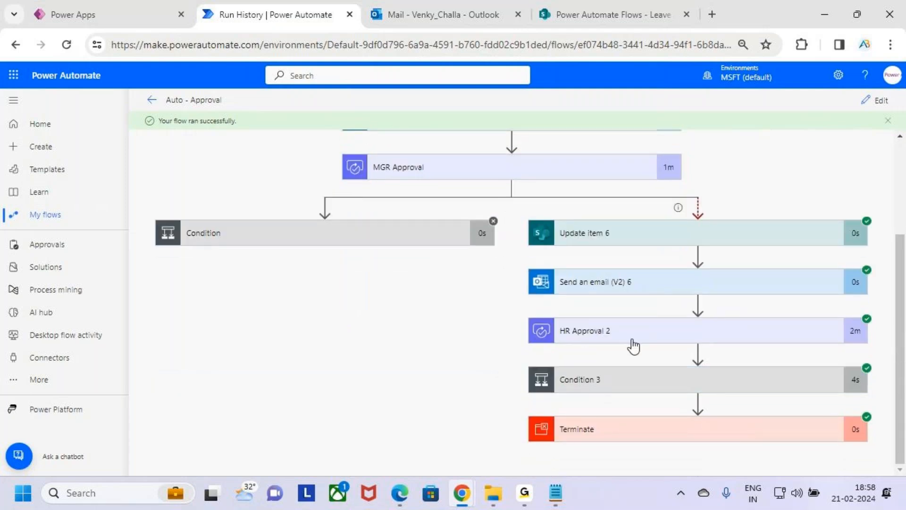
scroll(641, 335, up, 2)
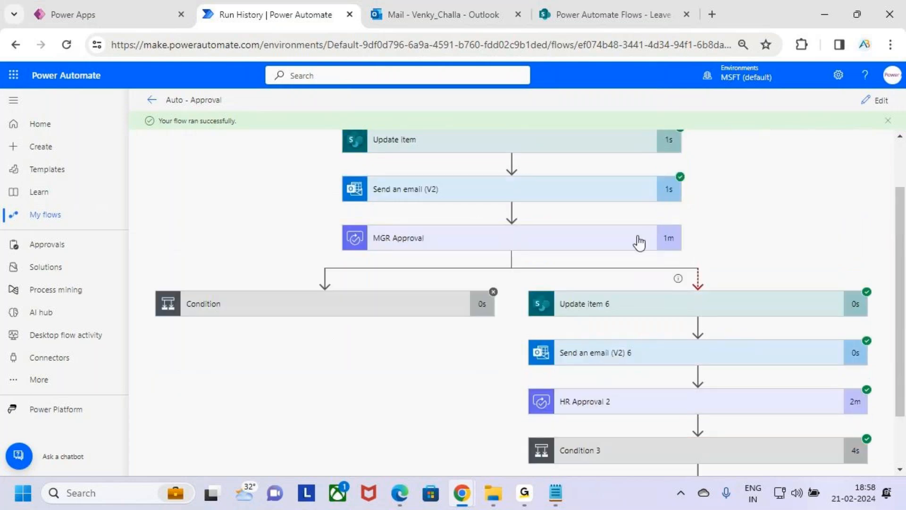
scroll(642, 247, up, 2)
Switch to the approvals notes in Notepad and highlight the "Auto Approve / Reject" heading under Class 3 to review it.
click(556, 502)
click(142, 309)
scroll(146, 288, up, 4)
scroll(146, 289, up, 2)
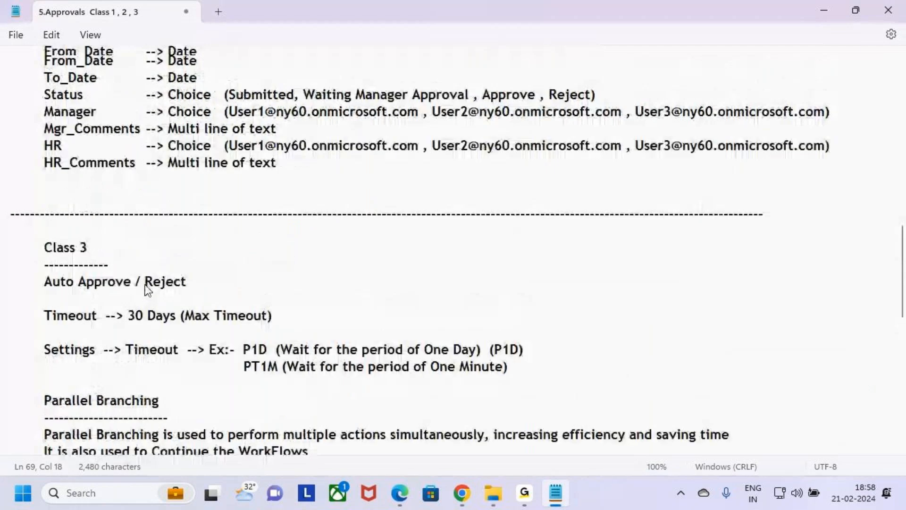
drag(45, 310, 189, 310)
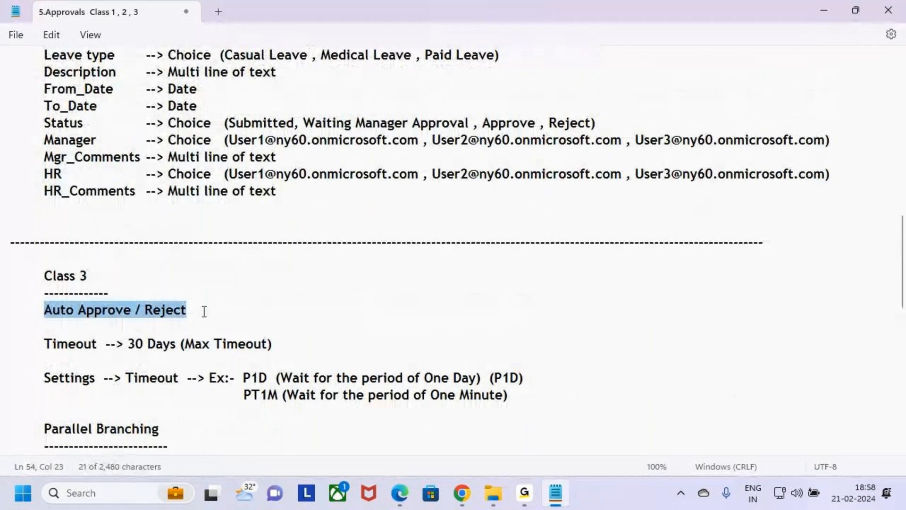
click(203, 310)
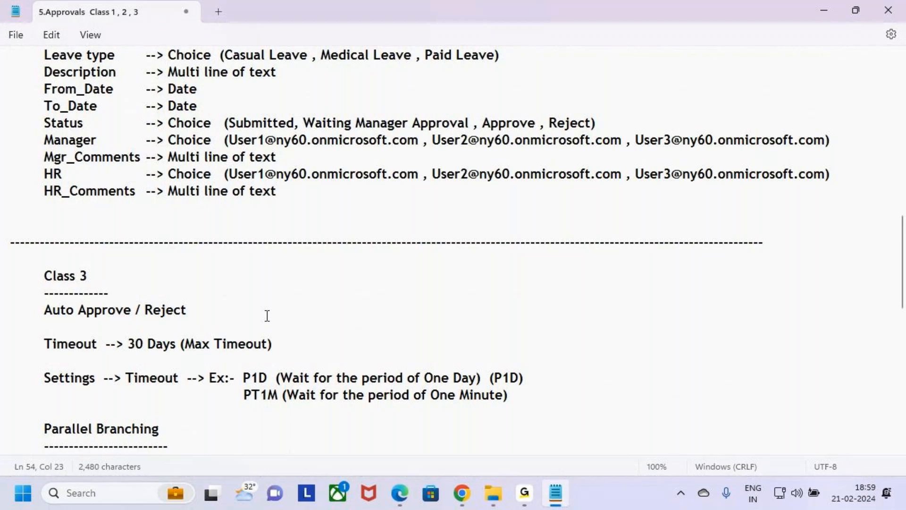
Highlight "Timeout" in the notes, switch to the Power Automate run to box and tick Send an email (V2) with a handwritten 30-day note, and clear the markup.
drag(45, 344, 97, 348)
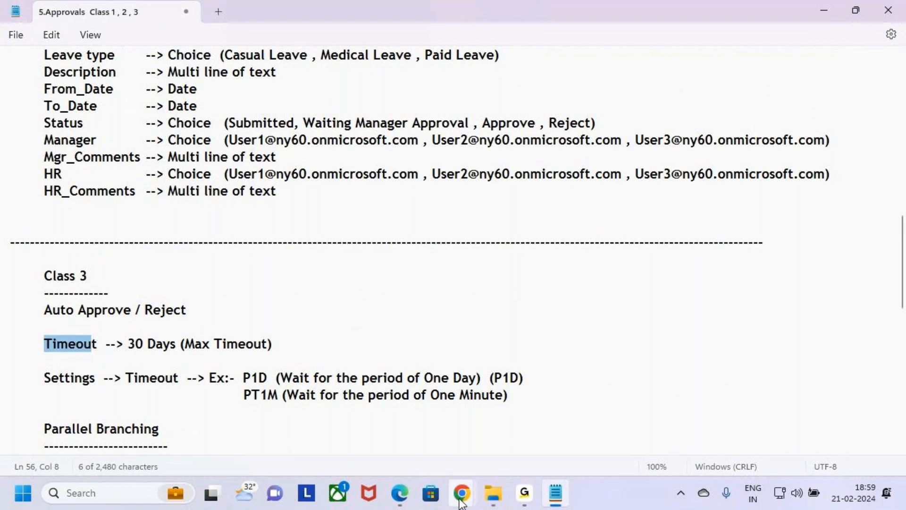
mouse_move(465, 499)
click(417, 435)
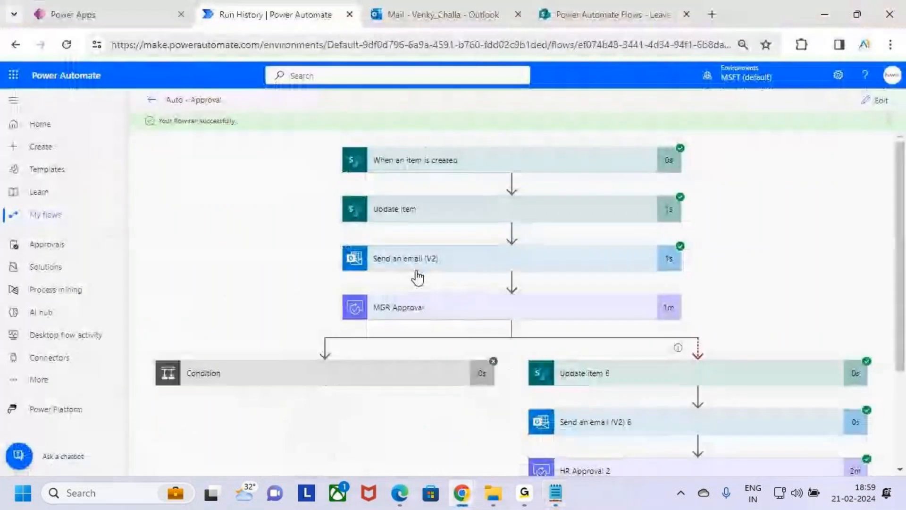
key(ctrl+2)
mouse_move(332, 235)
mouse_down()
mouse_move(696, 275)
mouse_move(709, 231)
mouse_move(744, 282)
mouse_up()
drag(775, 244, 777, 240)
mouse_move(804, 203)
mouse_down()
mouse_move(800, 255)
mouse_move(791, 259)
mouse_move(821, 256)
mouse_up()
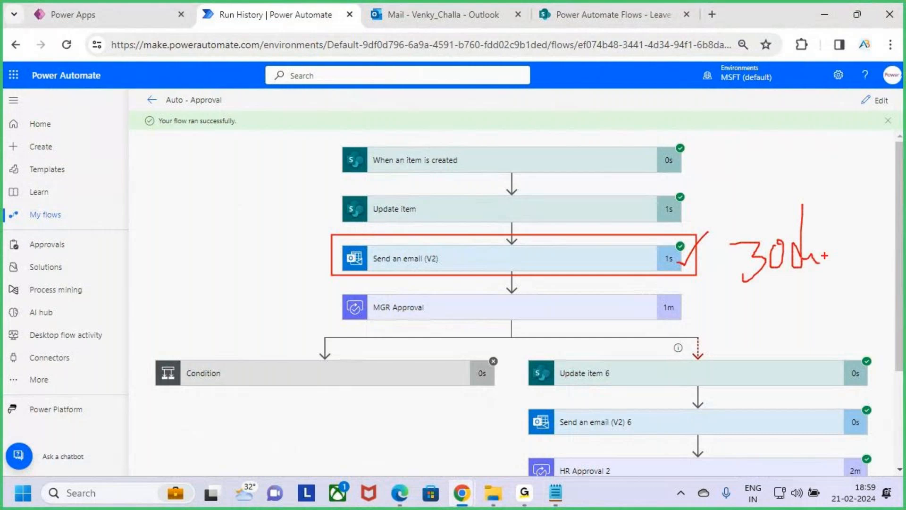
key(Escape)
Return to the Notepad notes and highlight "30 Days (Max Timeout)" and the timeout setting lines with the P1D and PT1M examples.
key(alt+Tab)
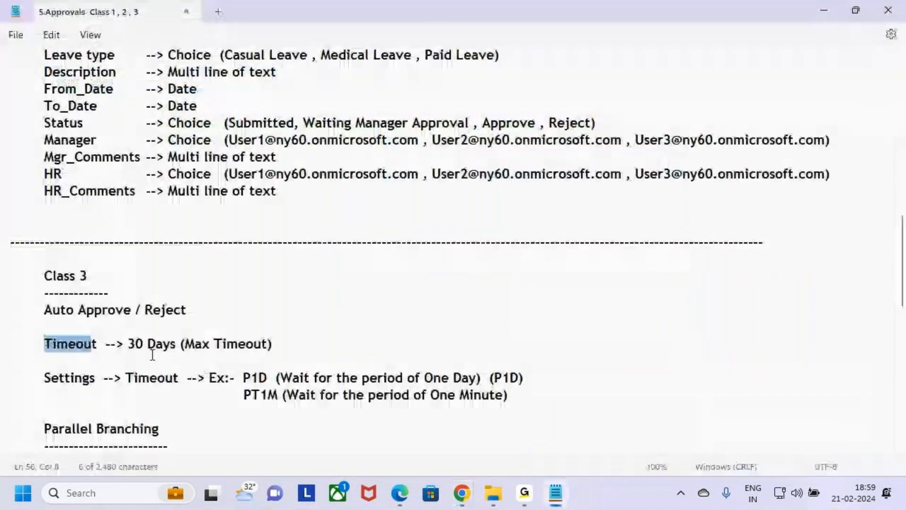
drag(126, 345, 284, 347)
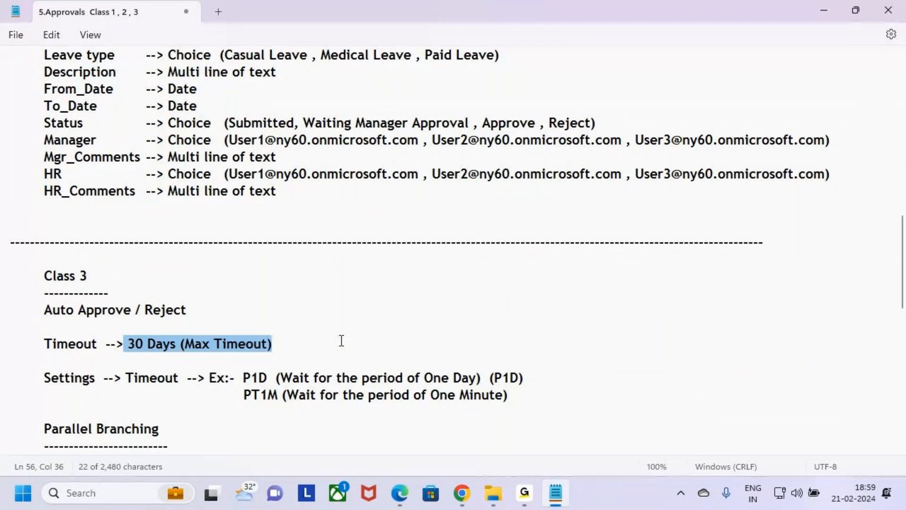
click(291, 343)
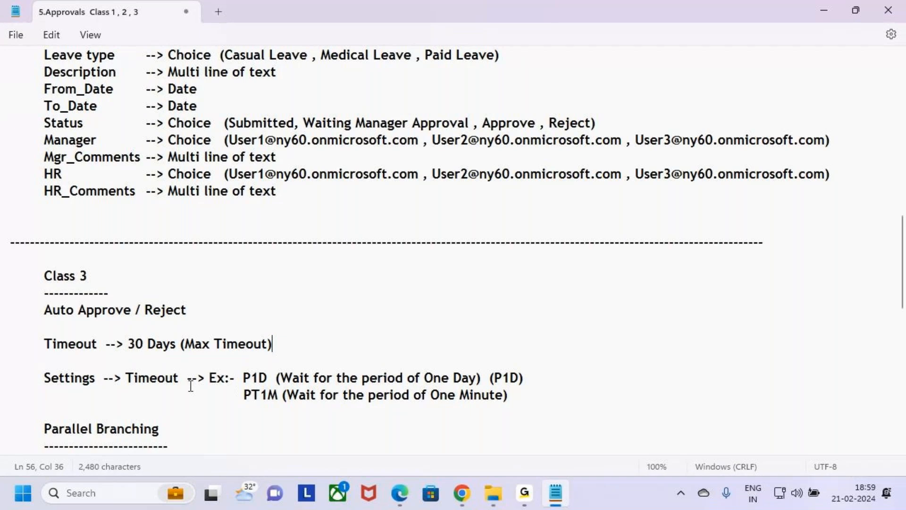
drag(54, 379, 178, 381)
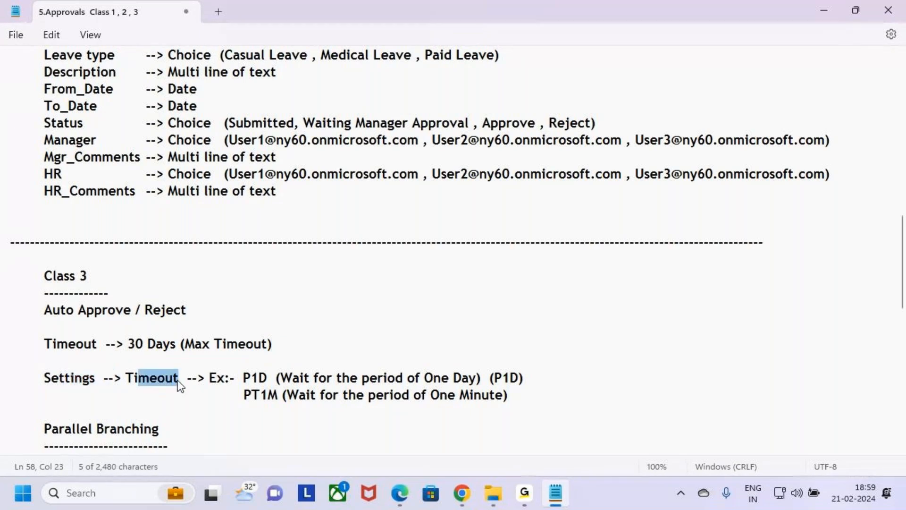
double_click(257, 379)
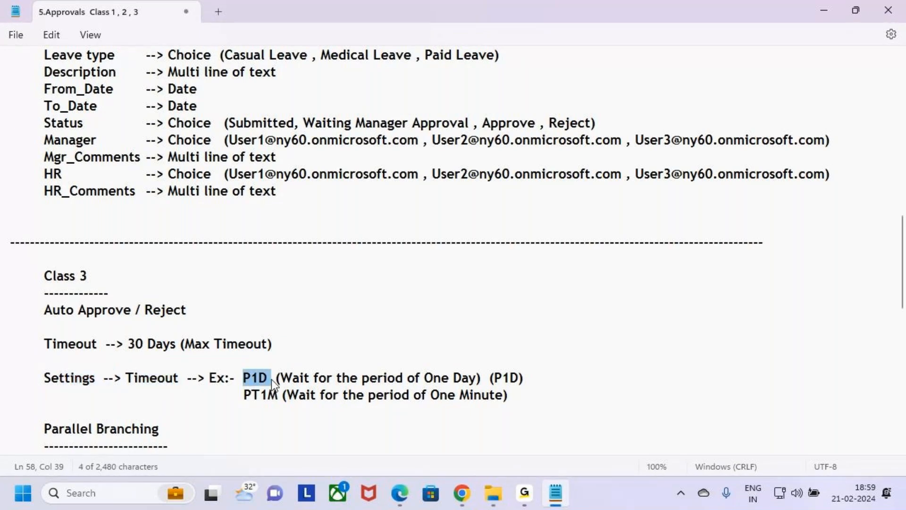
drag(246, 393, 279, 397)
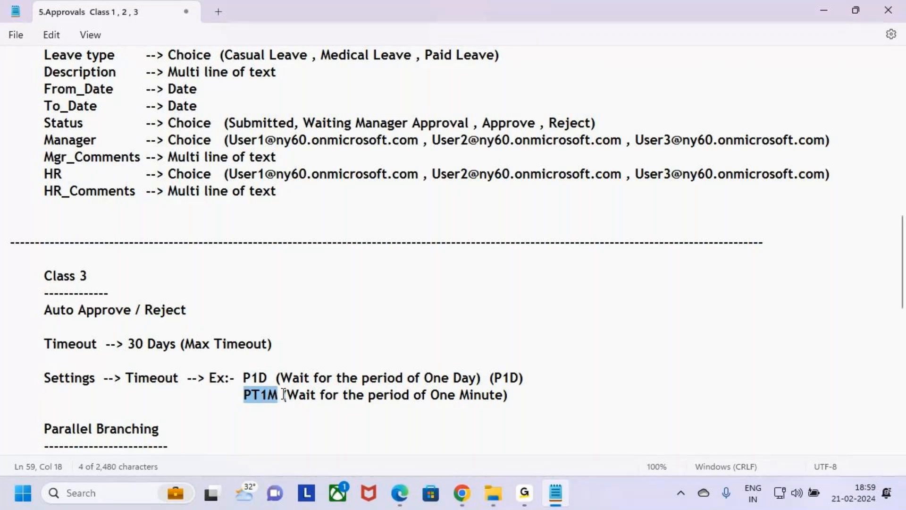
click(525, 398)
drag(573, 395, 19, 378)
click(247, 419)
Review the Parallel Branching section of the notes and highlight the "Max Parallel Branching per Flow --> 50" line.
click(144, 415)
click(178, 439)
click(137, 418)
click(174, 434)
scroll(198, 414, down, 1)
scroll(197, 414, down, 2)
drag(20, 324, 168, 347)
click(382, 381)
scroll(314, 334, down, 2)
drag(299, 311, 38, 314)
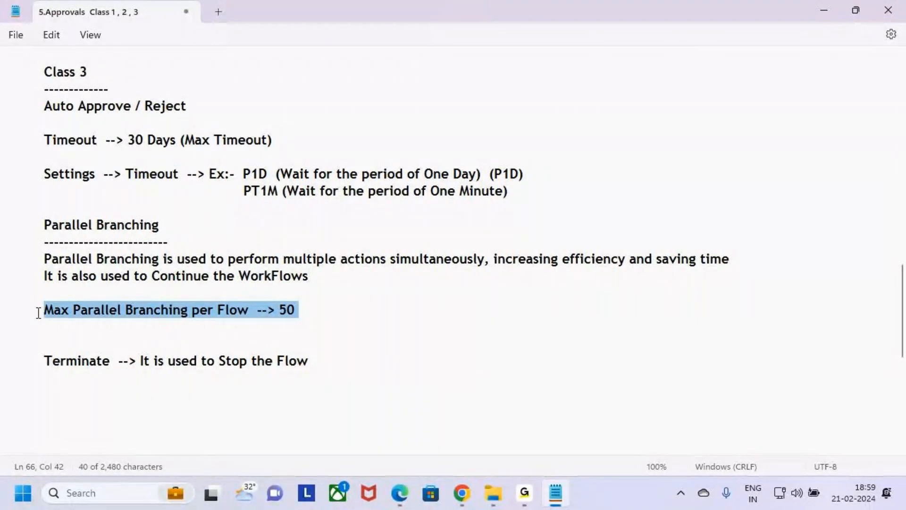
click(318, 316)
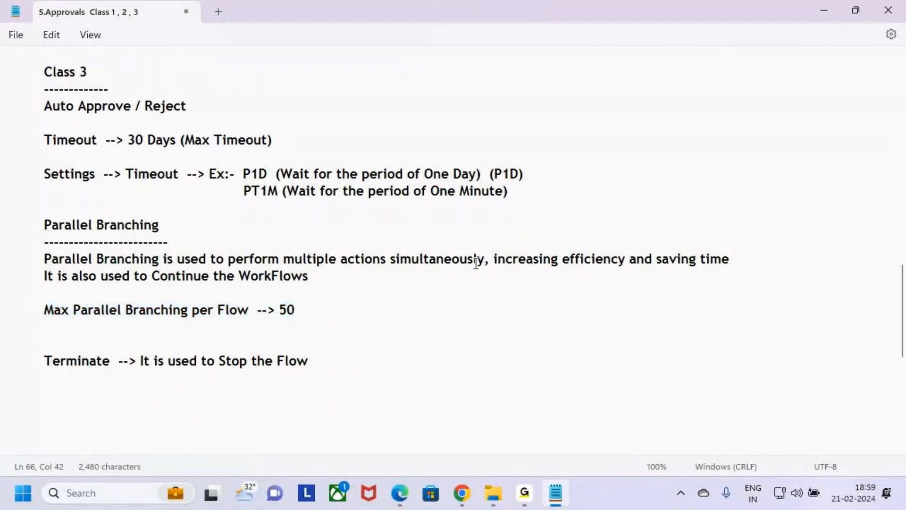
Highlight the definition of Parallel Branching about performing multiple actions simultaneously, plus the phrase "Continue the WorkFlows".
drag(244, 260, 785, 272)
click(771, 289)
drag(152, 276, 307, 282)
click(326, 283)
Highlight "Terminate" in the notes, underline it, handwrite and underline "Contn" beside it, and clear the markup.
drag(43, 361, 128, 361)
key(ctrl+2)
drag(59, 397, 111, 393)
mouse_move(434, 311)
mouse_down()
mouse_move(411, 317)
mouse_move(428, 356)
mouse_up()
drag(428, 335, 440, 344)
drag(452, 332, 465, 349)
mouse_move(469, 311)
mouse_down()
mouse_move(467, 350)
mouse_move(509, 322)
mouse_up()
drag(441, 394, 513, 365)
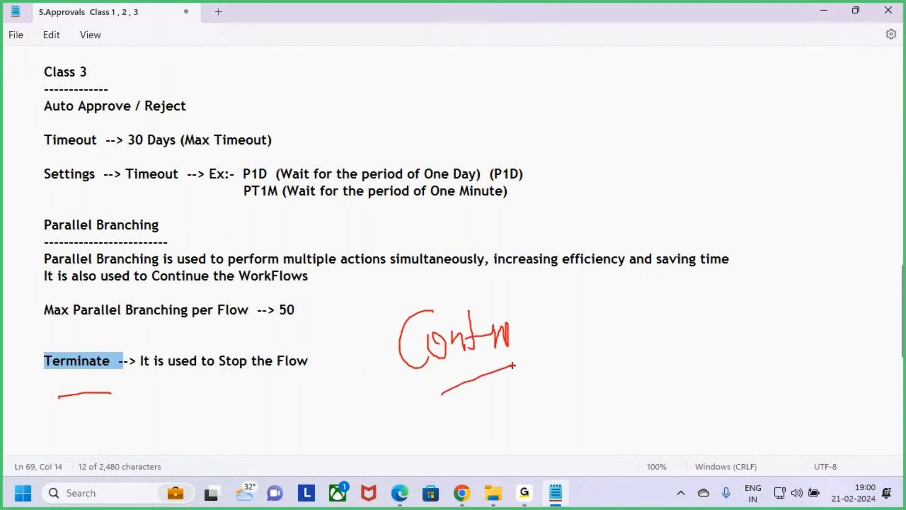
key(Escape)
Highlight the Terminate explanation "It is used to Stop the Flow" and the whole Terminate line, then deselect the text.
drag(129, 362, 368, 364)
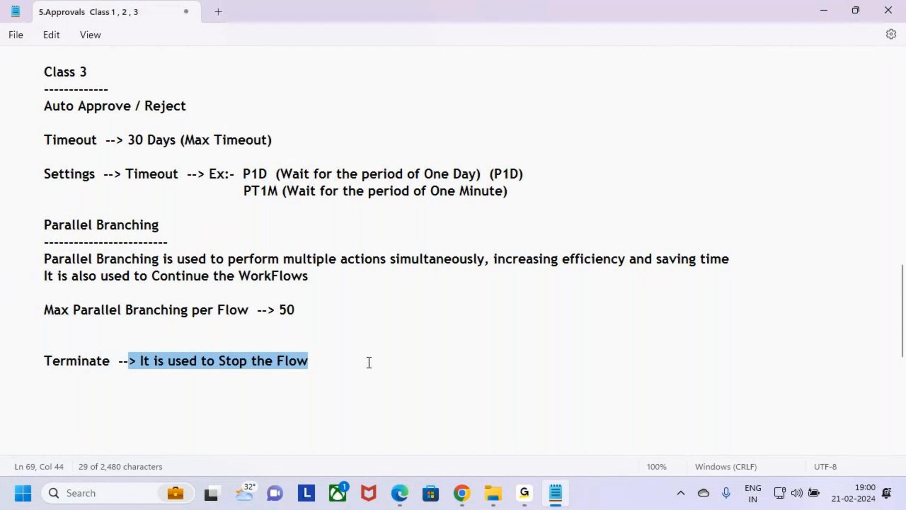
click(364, 364)
drag(12, 362, 378, 367)
click(378, 367)
click(332, 397)
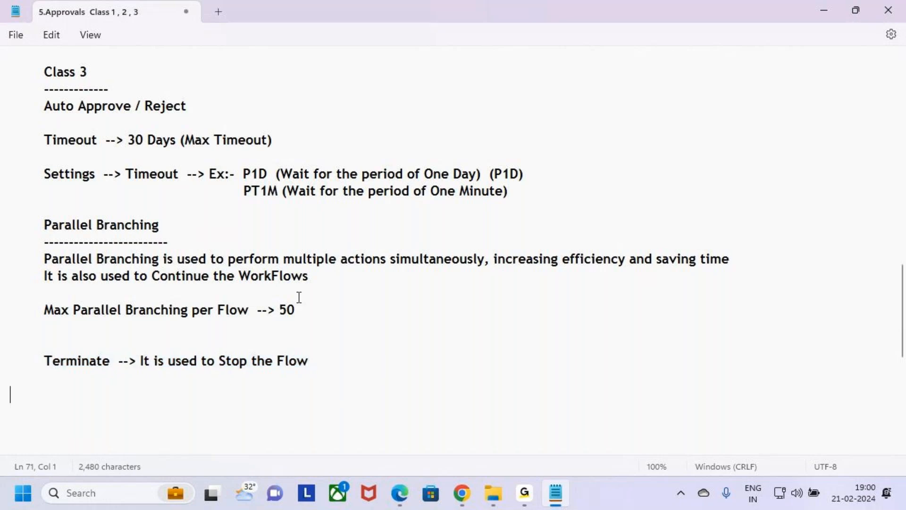
Go back to the Class 3 notes and highlight the "Auto Approve / Reject" heading to close the recap.
scroll(299, 297, up, 1)
drag(42, 156, 173, 157)
click(219, 158)
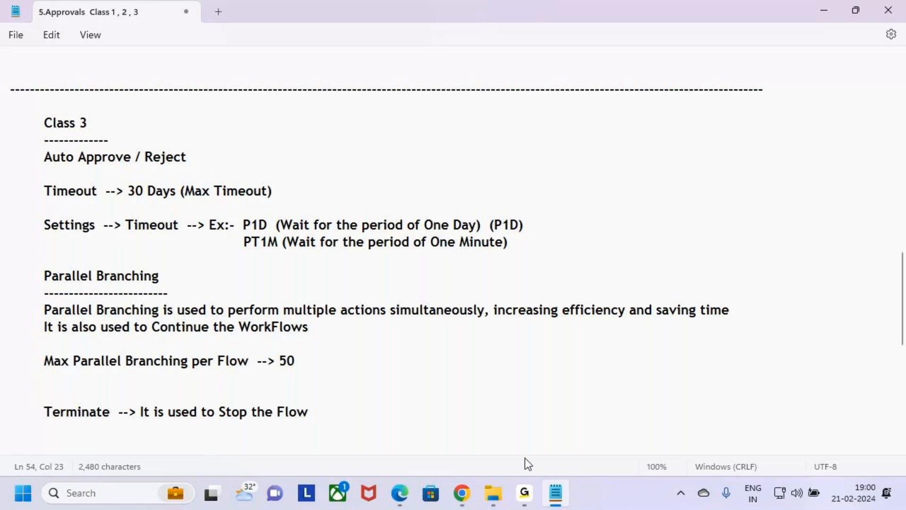
mouse_move(525, 500)
click(458, 401)
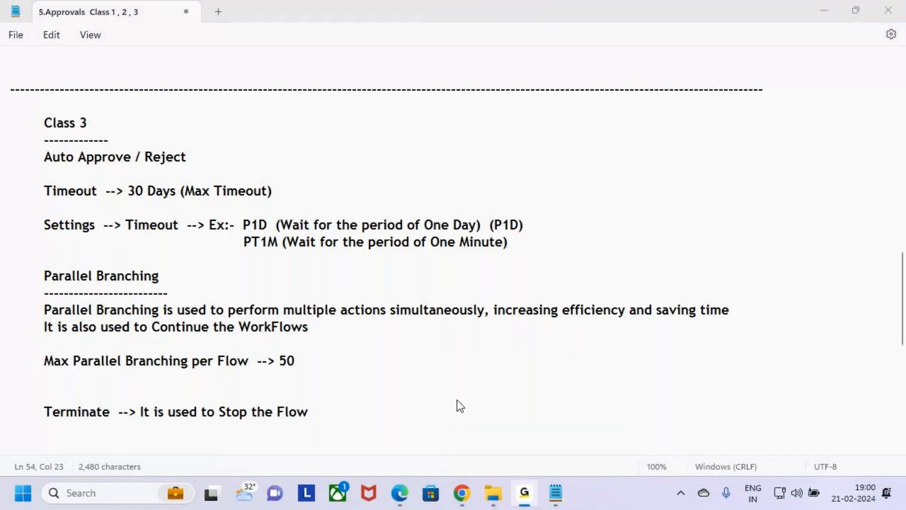